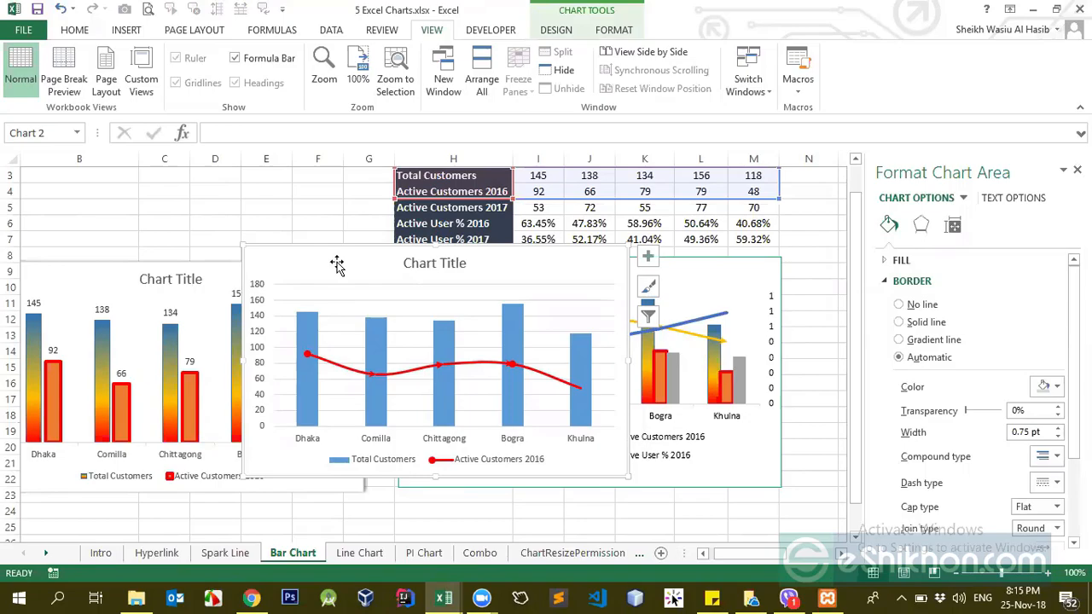
Step: Delete the floating column-and-line chart that overlaps the other charts on the Bar Chart sheet, and close the formatting pane
left_click_drag(404, 256, 282, 238)
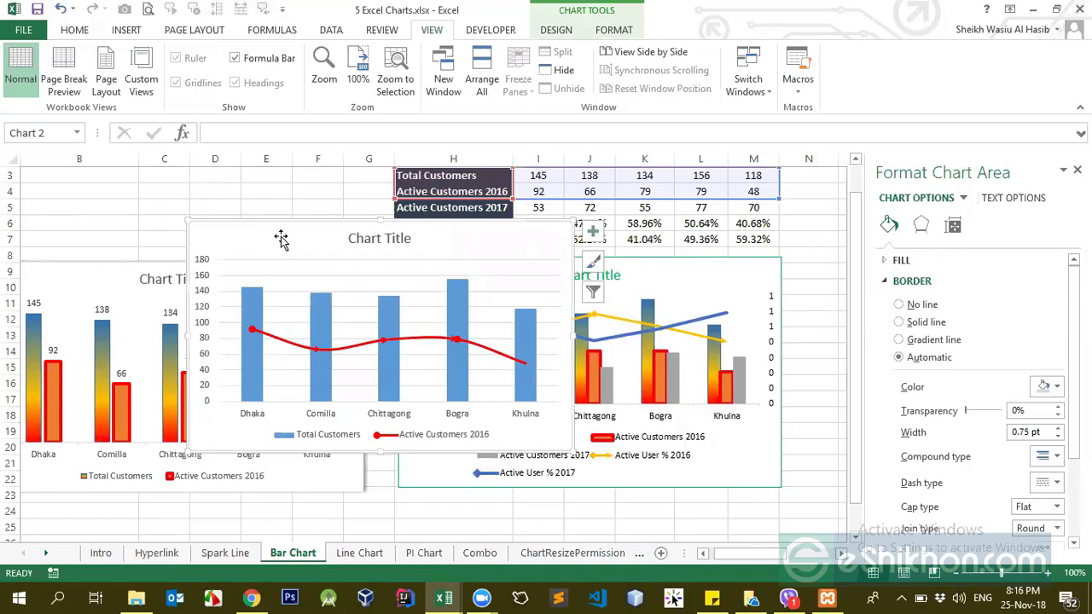
mouse_move(281, 236)
left_mouse_down()
mouse_move(378, 244)
mouse_move(320, 243)
left_mouse_up()
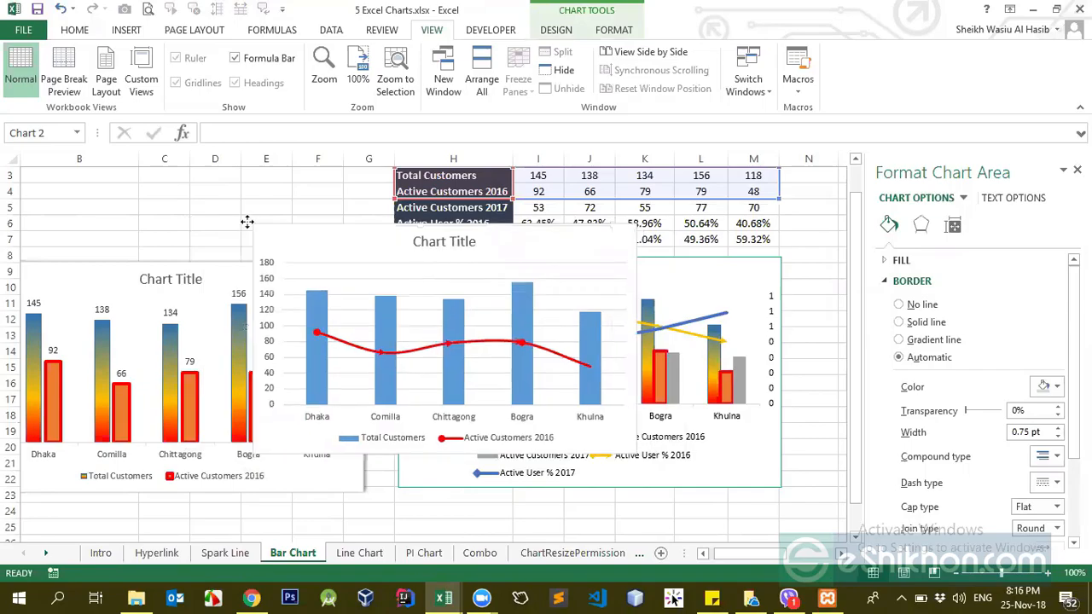
left_click(102, 205)
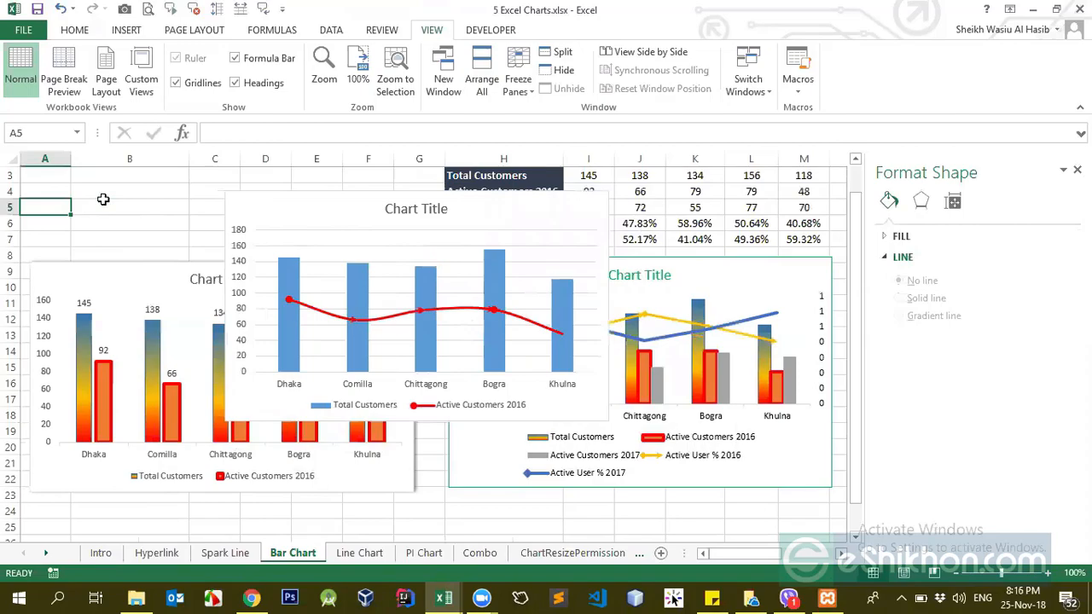
key("ctrl+Home")
left_click_drag(341, 248, 317, 229)
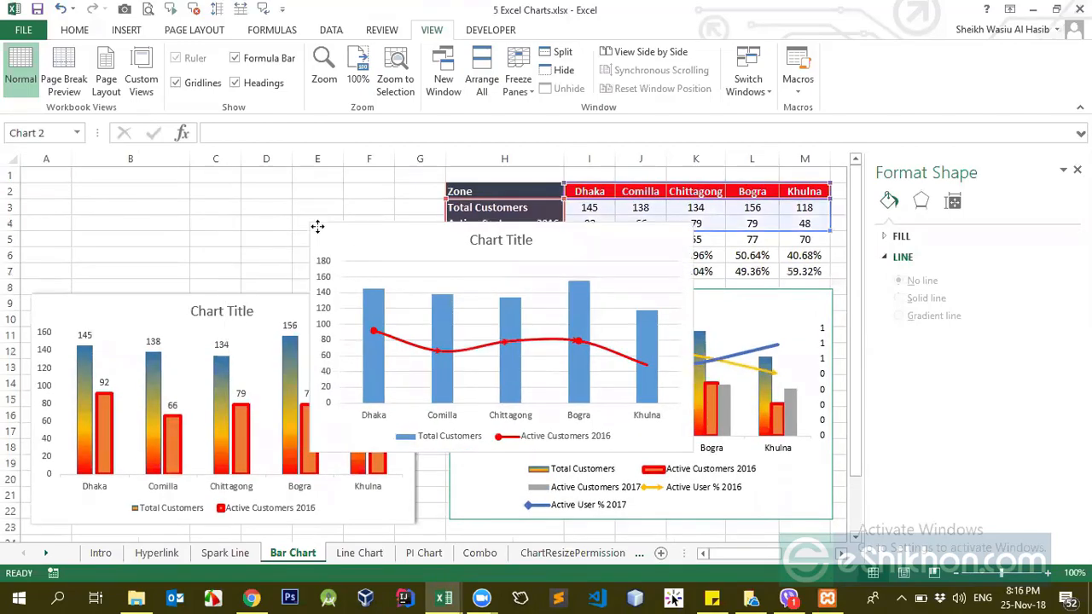
key("Delete")
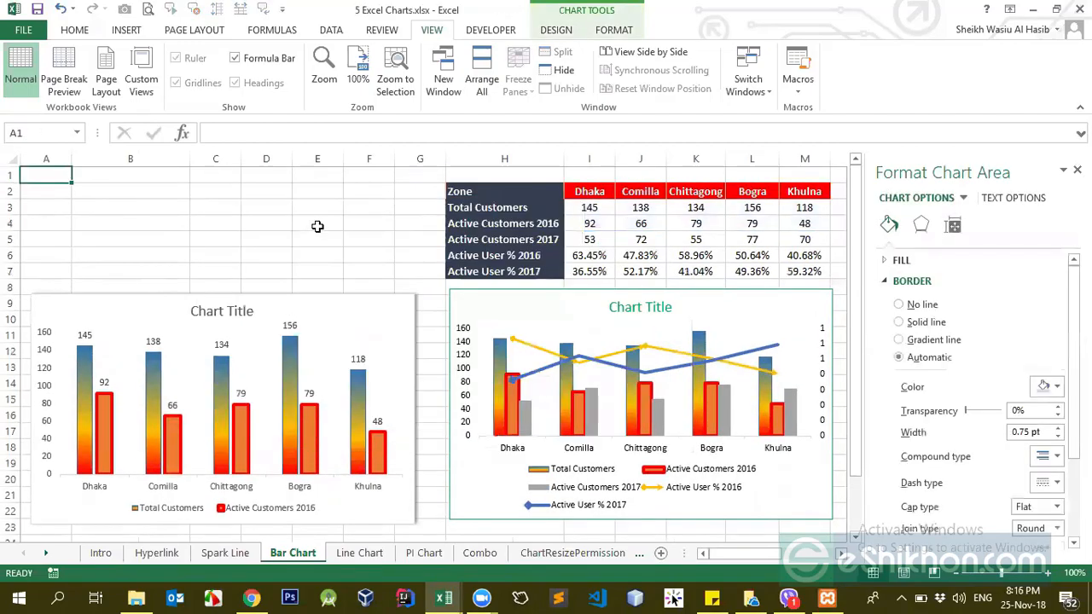
left_click(317, 222)
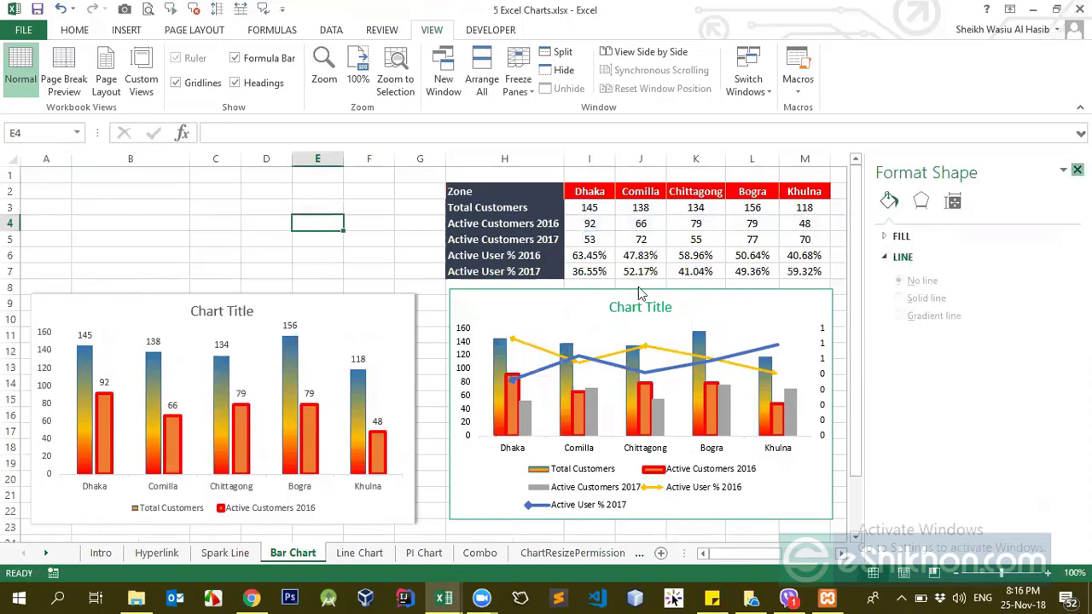
left_click(1076, 170)
left_click(588, 207)
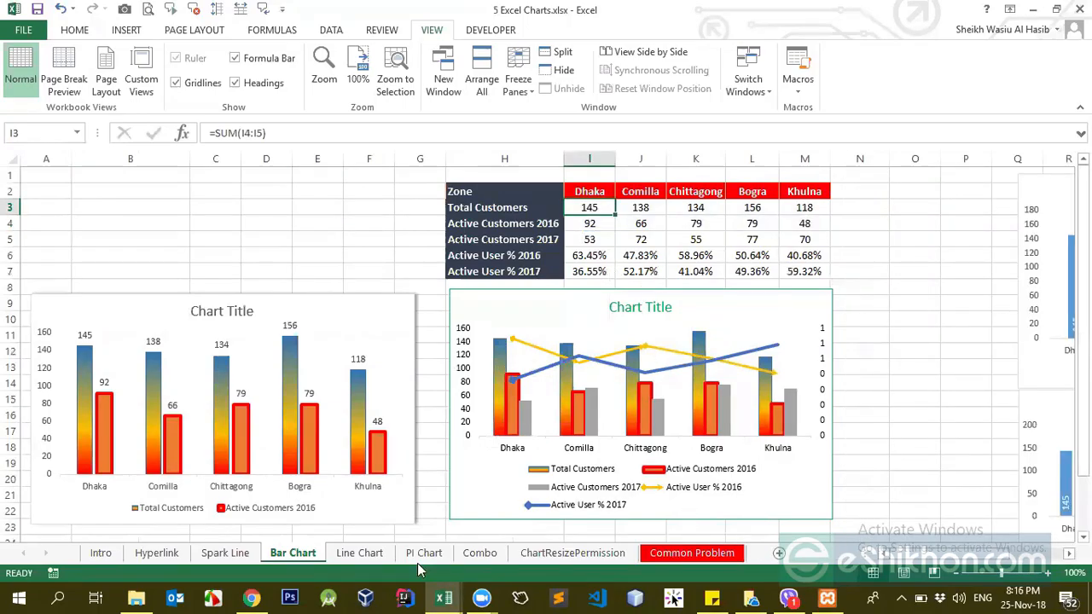
Step: Look through the Line Chart, PI Chart, Combo, ChartResizePermission and Common Problem sheets to review their data and charts
left_click(359, 552)
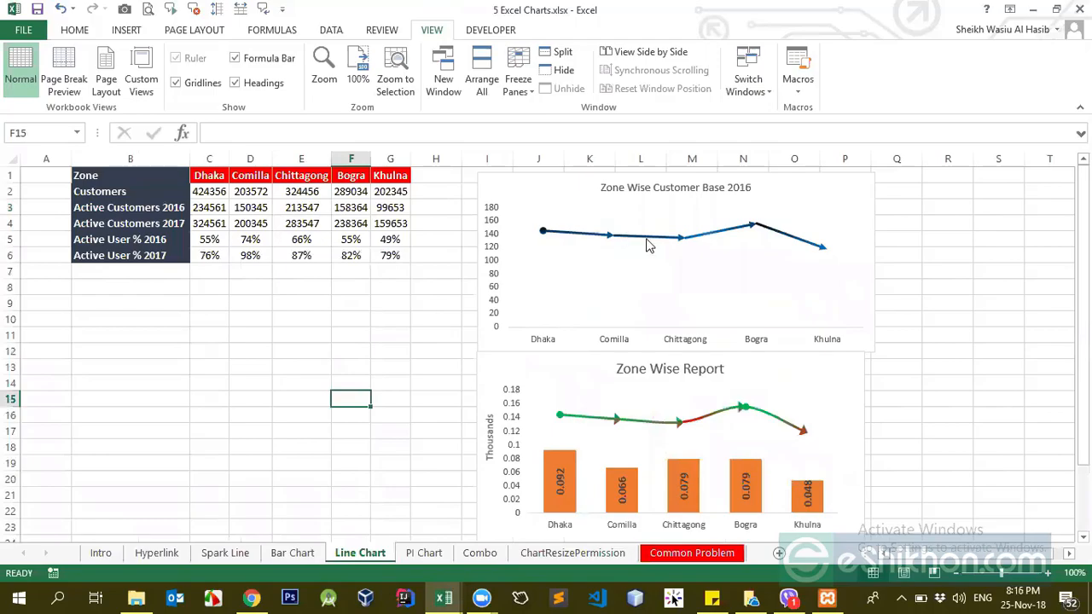
left_click(303, 335)
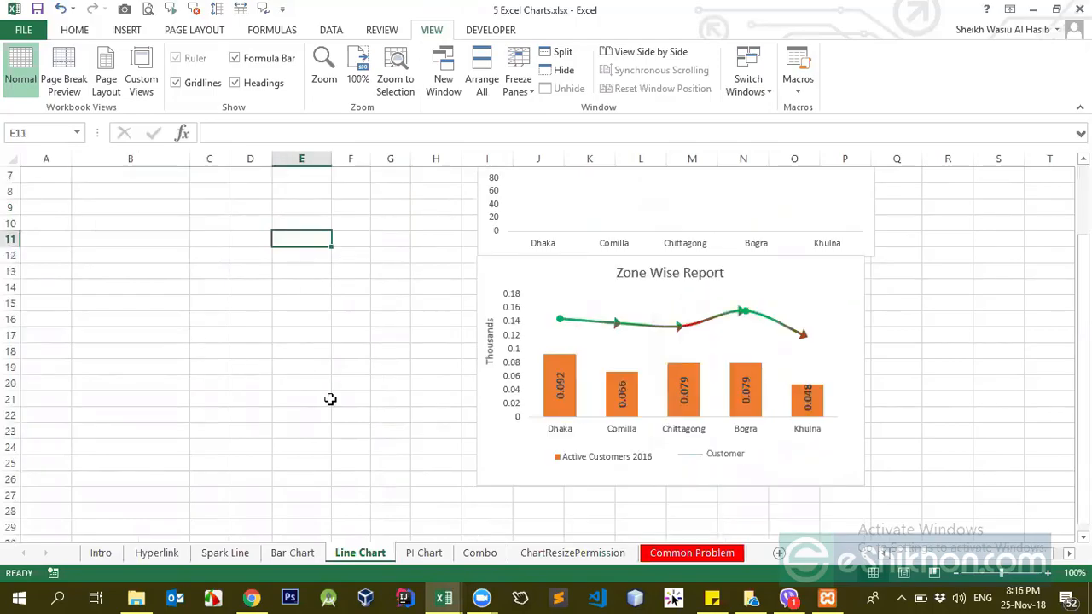
left_click(422, 552)
left_click(370, 439)
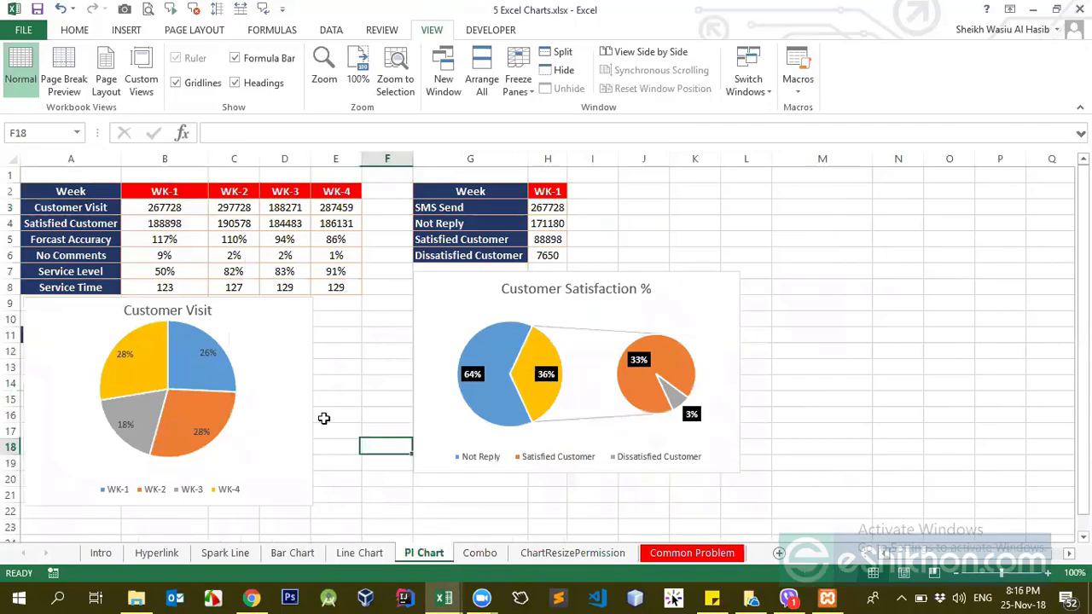
left_click(373, 381)
scroll(468, 553, "down", 1)
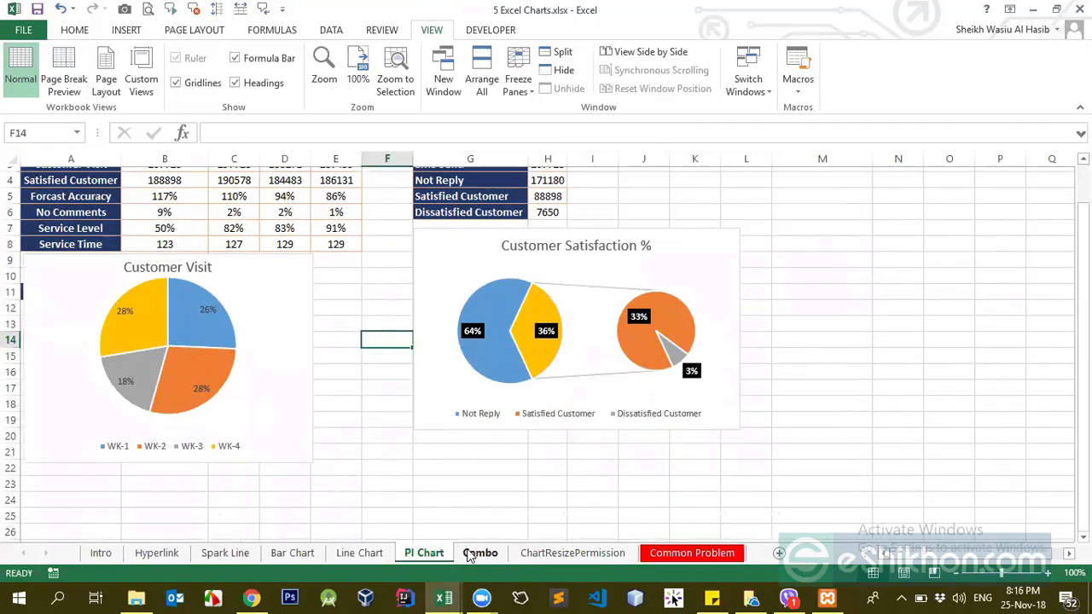
scroll(468, 555, "up", 1)
left_click(501, 554)
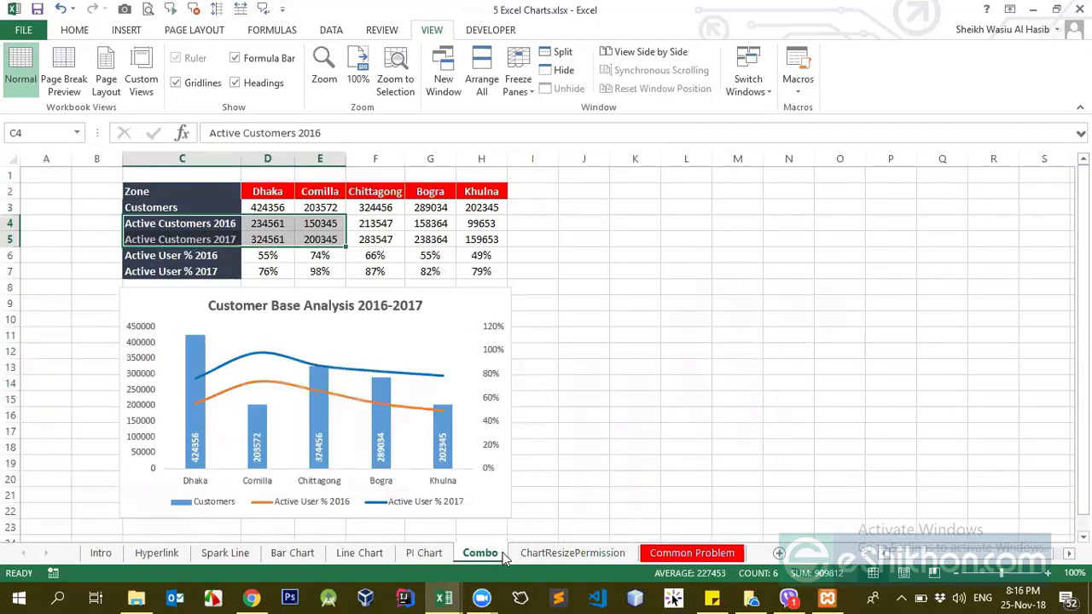
left_click(548, 553)
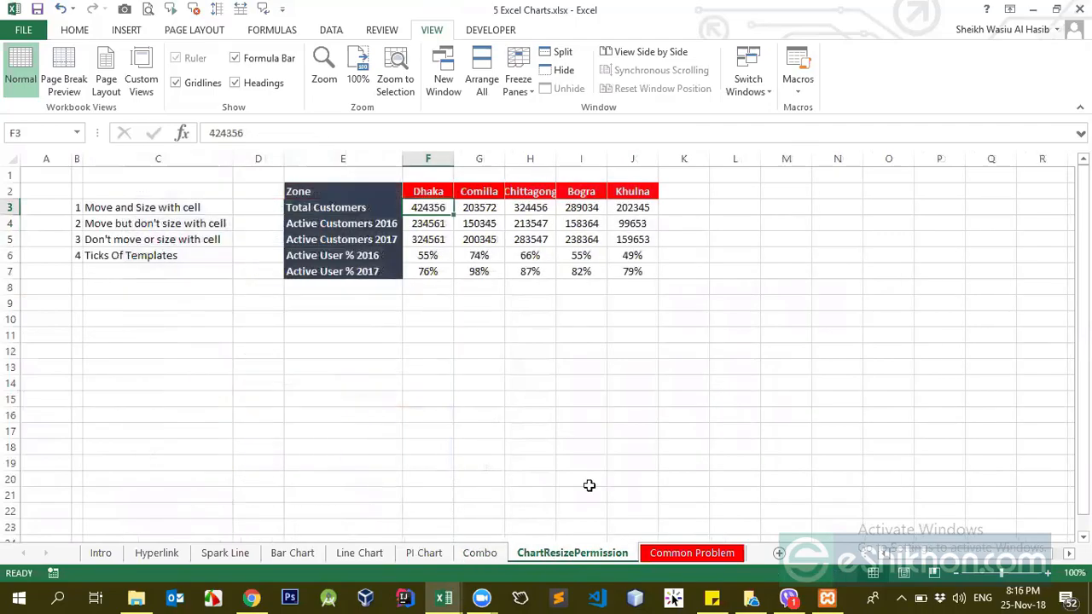
left_click(674, 553)
left_click(242, 372)
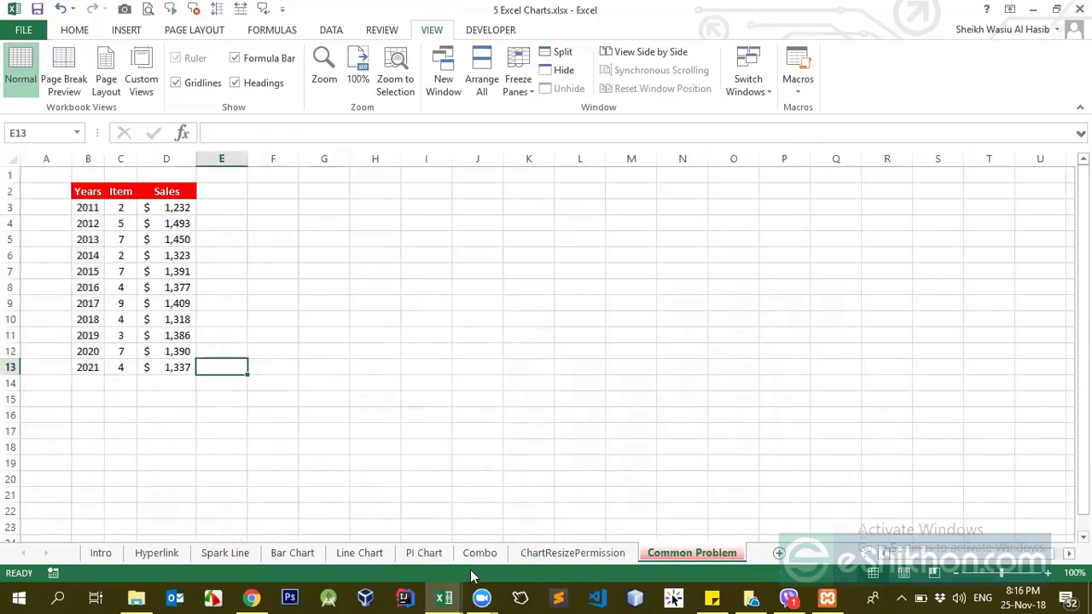
Step: Return to the Line Chart sheet and move the Zone Wise Report chart slightly down, clear of the chart above it
left_click(419, 559)
left_click(374, 557)
left_click(390, 298)
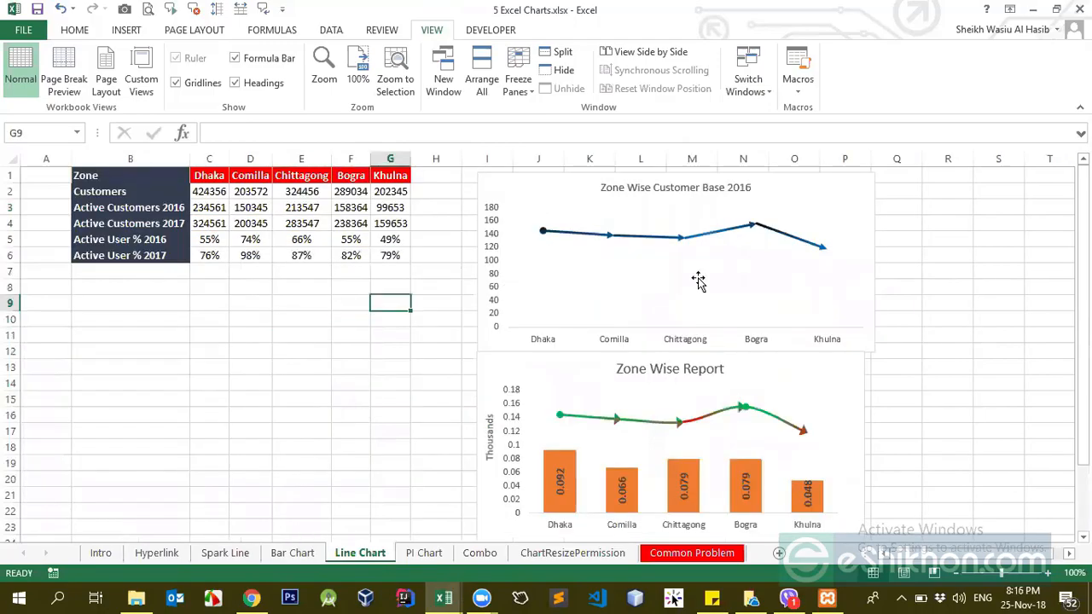
left_click(499, 362)
mouse_move(499, 363)
left_mouse_down()
mouse_move(495, 390)
mouse_move(505, 374)
left_mouse_up()
left_click(239, 338)
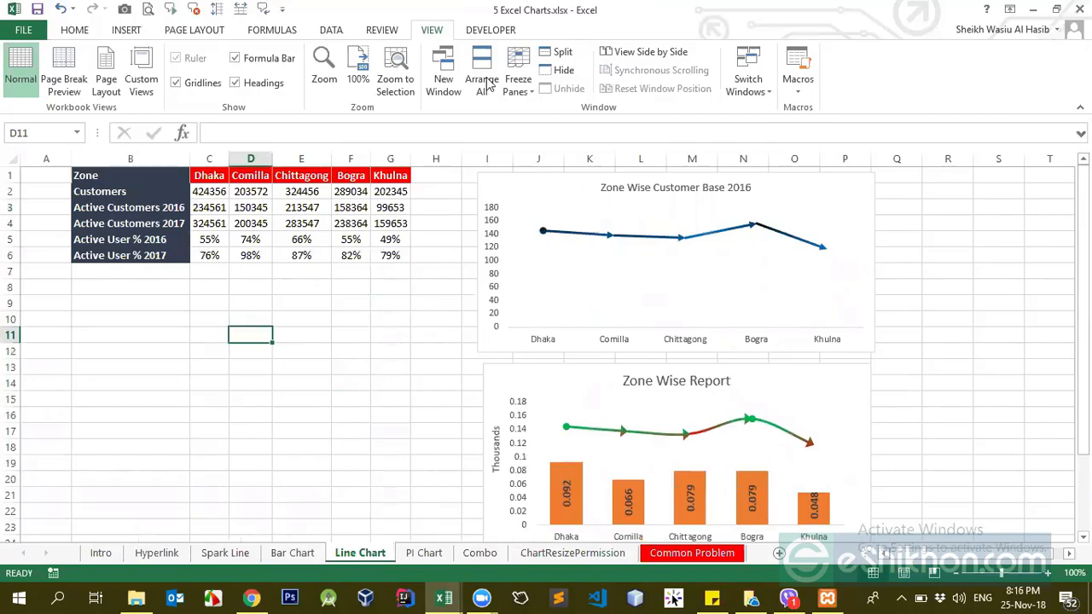
Step: Examine the zone headers, the customer row labels and the Customers values in the Line Chart sheet's table
left_click(129, 177)
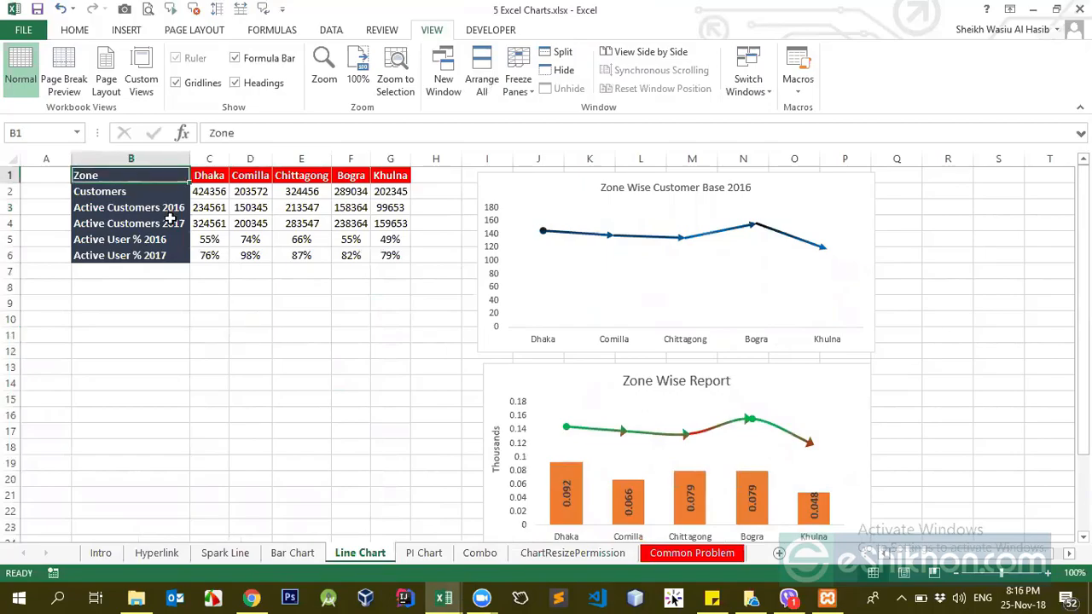
left_click(171, 220)
left_click_drag(209, 175, 391, 177)
left_click_drag(163, 189, 166, 225)
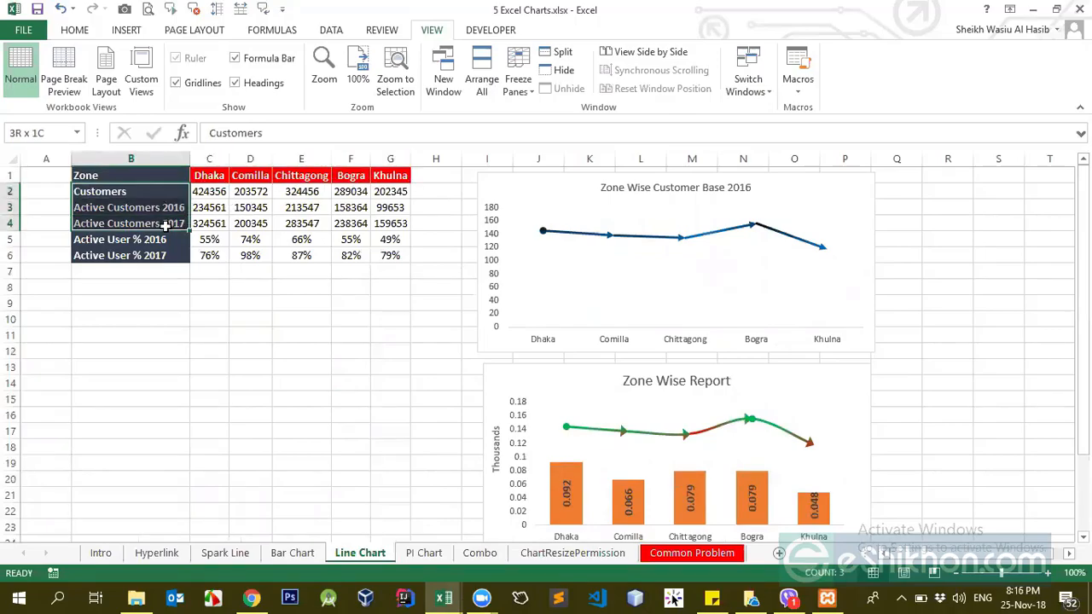
left_click(230, 213)
left_click_drag(136, 176, 382, 190)
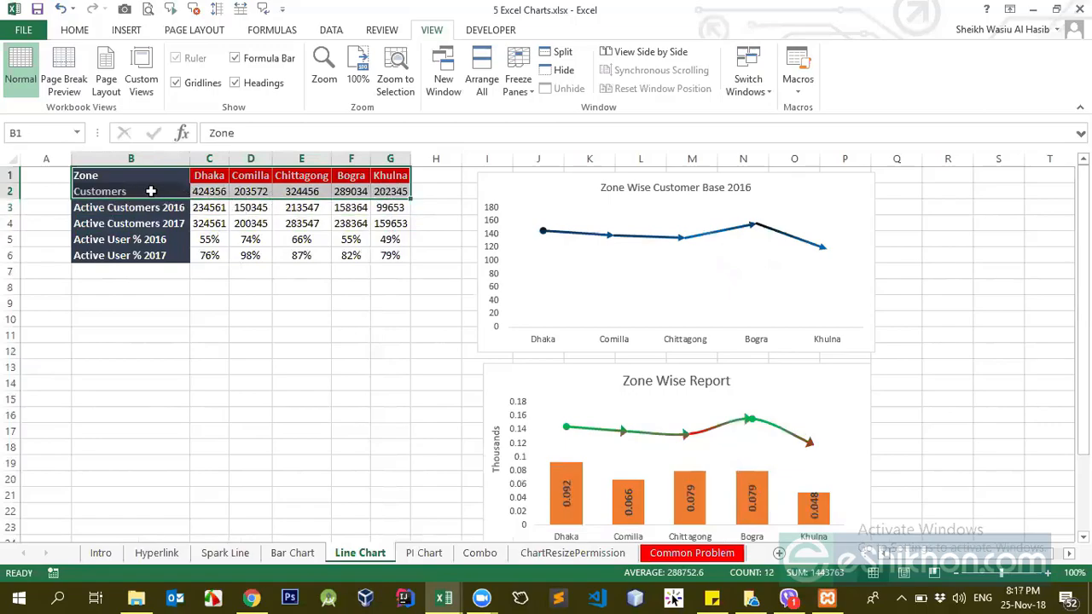
left_click(150, 191)
left_click(211, 191)
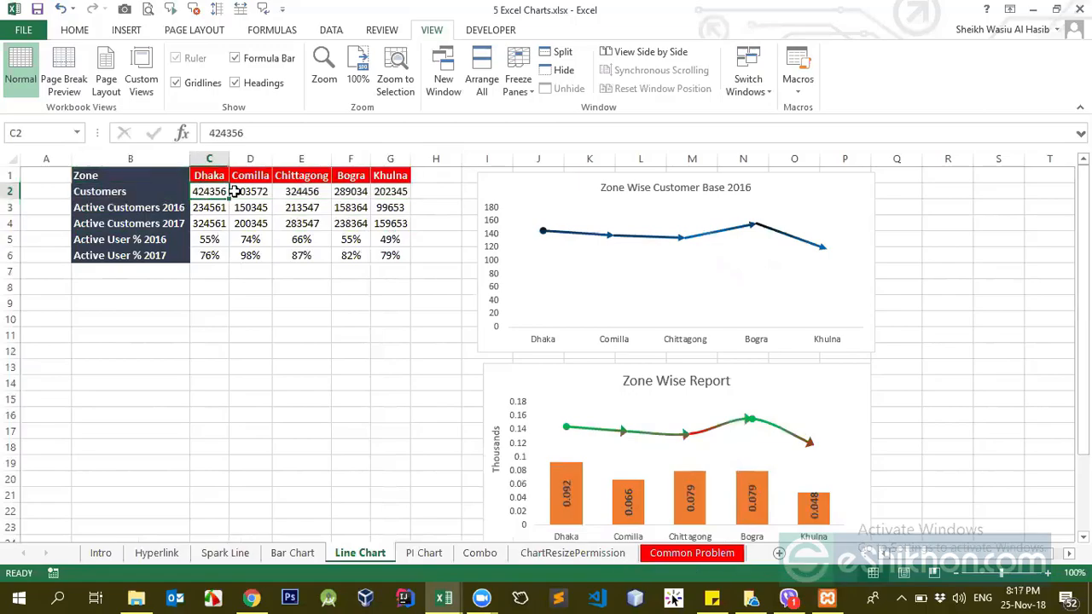
left_click_drag(249, 192, 394, 191)
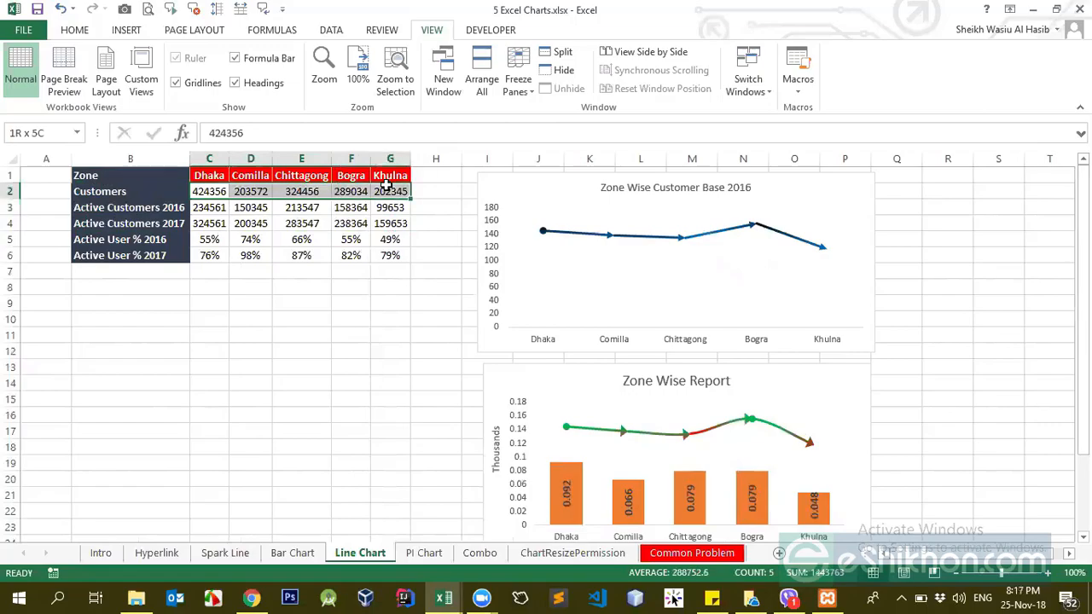
left_click(266, 207)
Step: Insert a 2-D line chart from the Zone and Customers rows (B1:G2) and place it below the table
left_click_drag(106, 174, 375, 193)
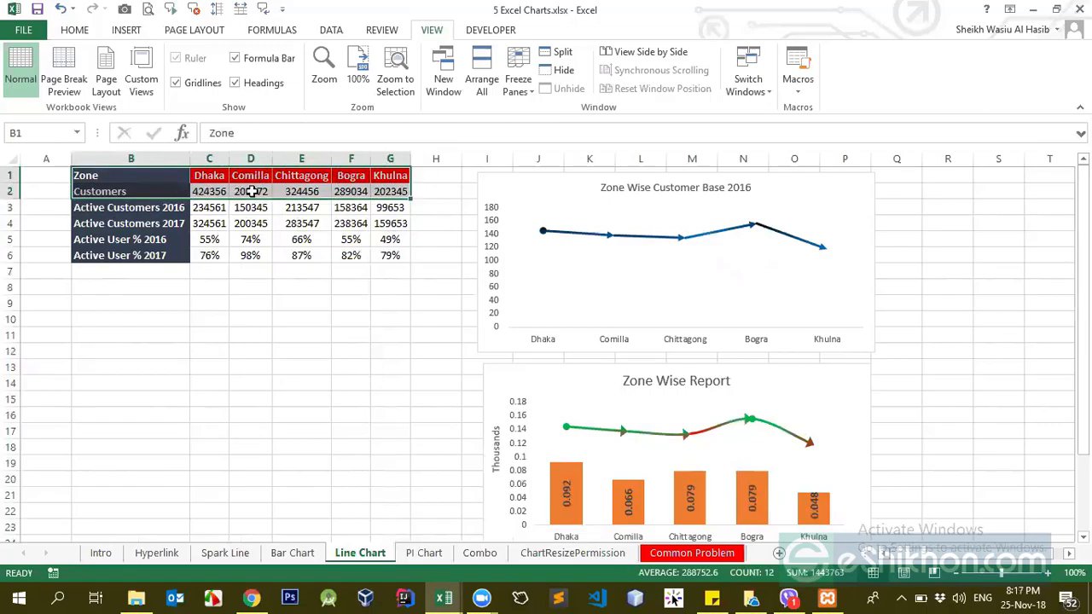
left_click(126, 30)
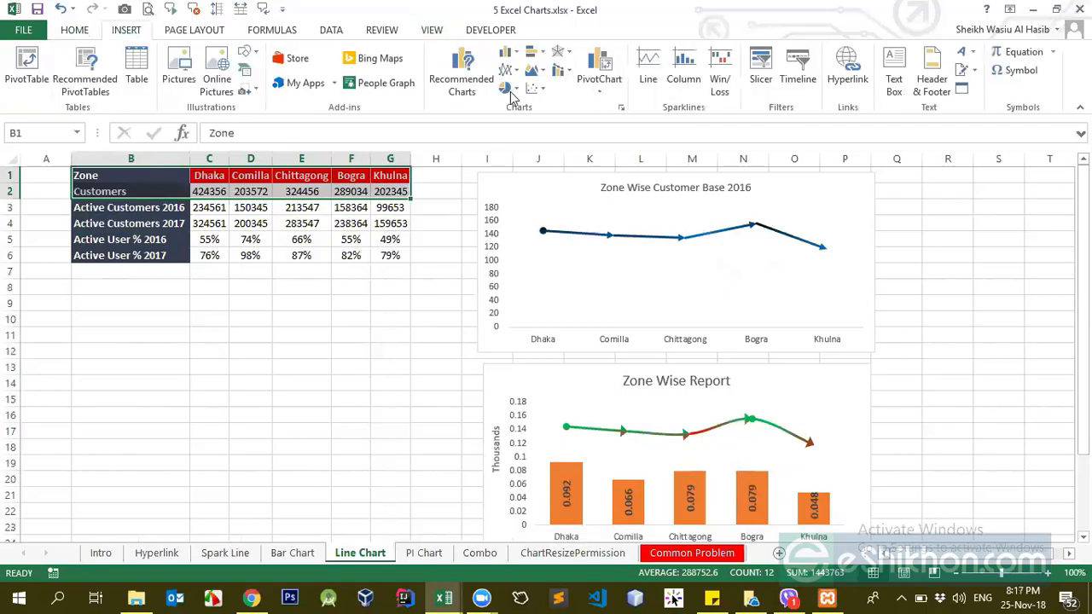
left_click(508, 70)
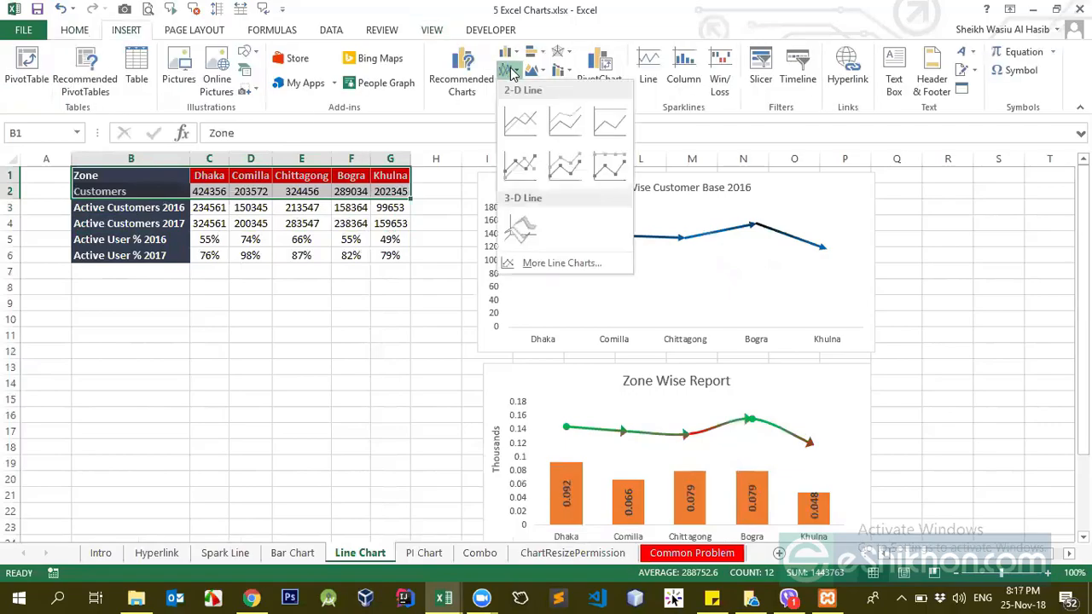
left_click(520, 128)
mouse_move(453, 266)
left_mouse_down()
mouse_move(140, 323)
mouse_move(128, 293)
left_mouse_up()
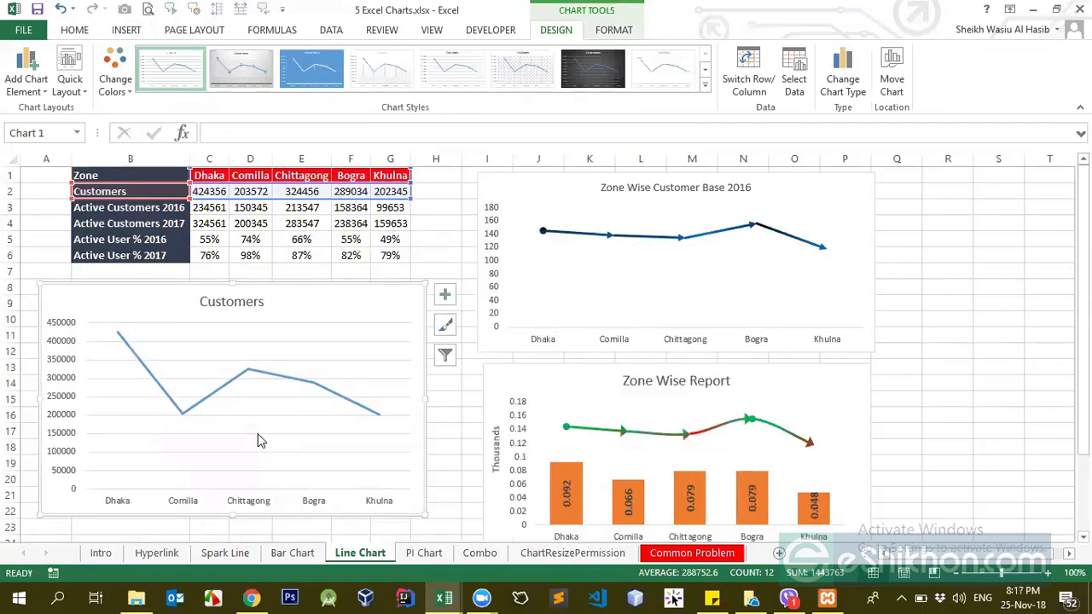
Step: Remove the horizontal gridlines from the Customers chart and format its data series as a smoothed line
left_click(415, 369)
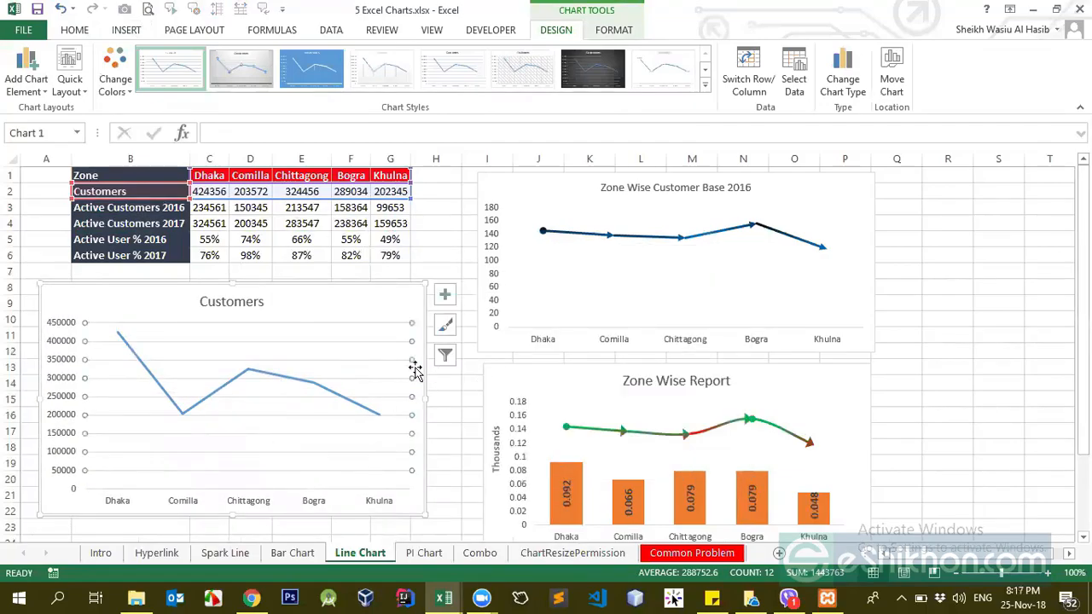
key("Delete")
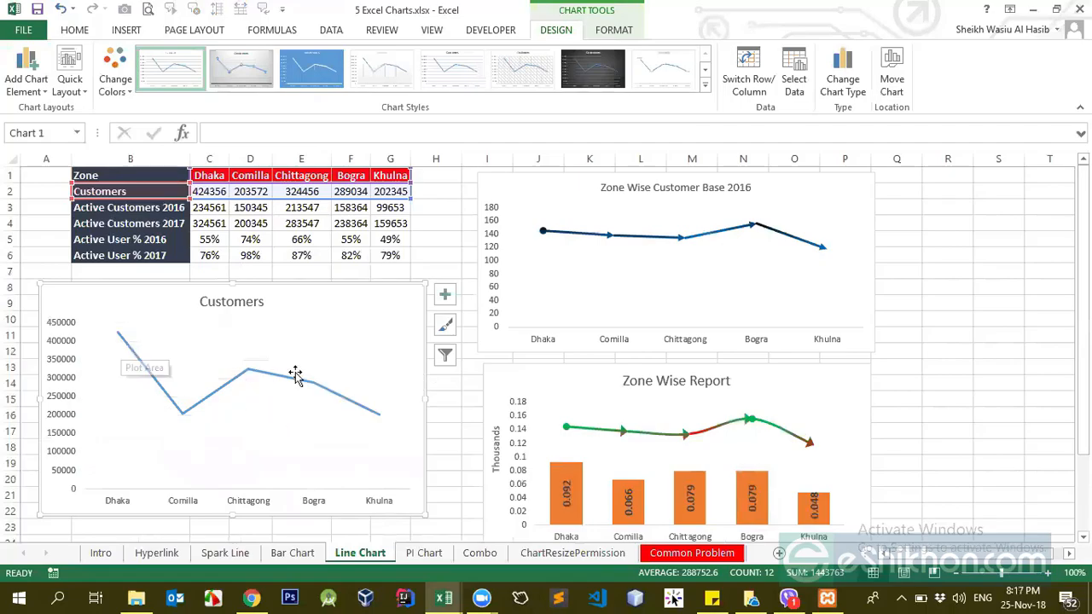
right_click(228, 388)
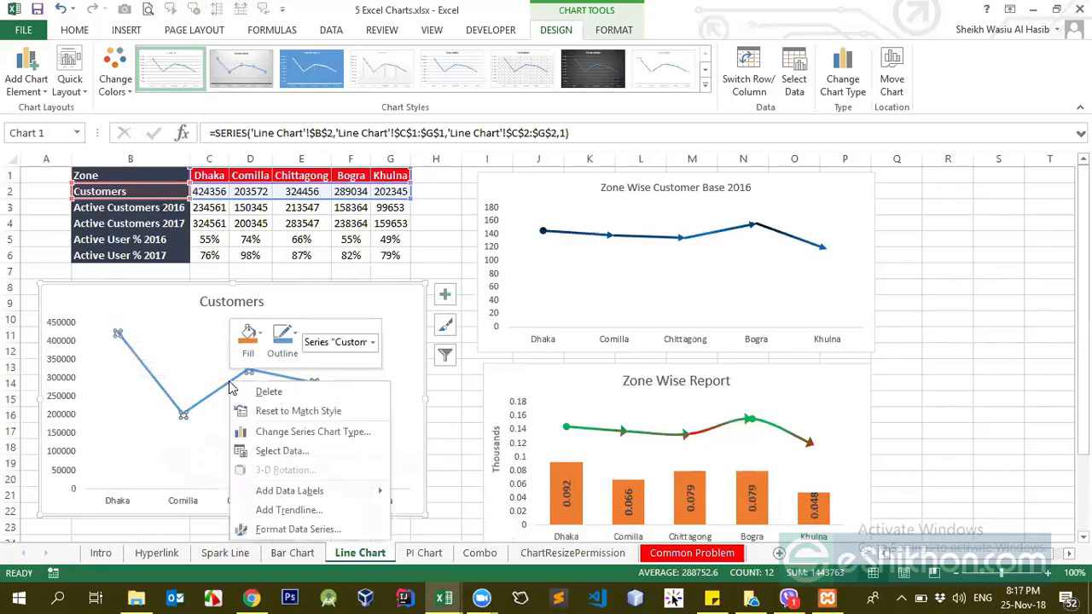
left_click(267, 530)
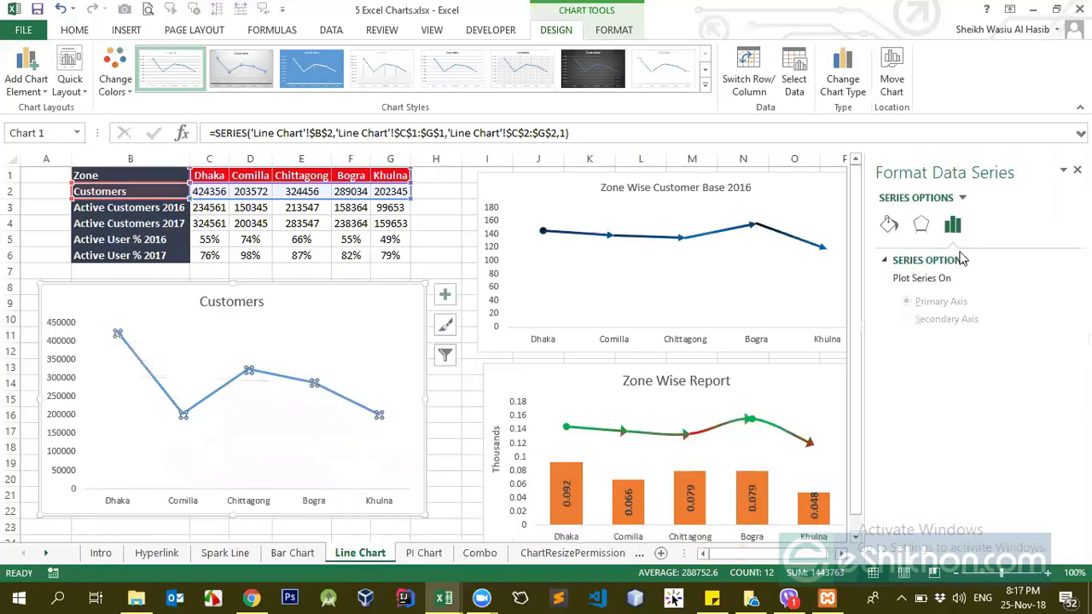
left_click(890, 225)
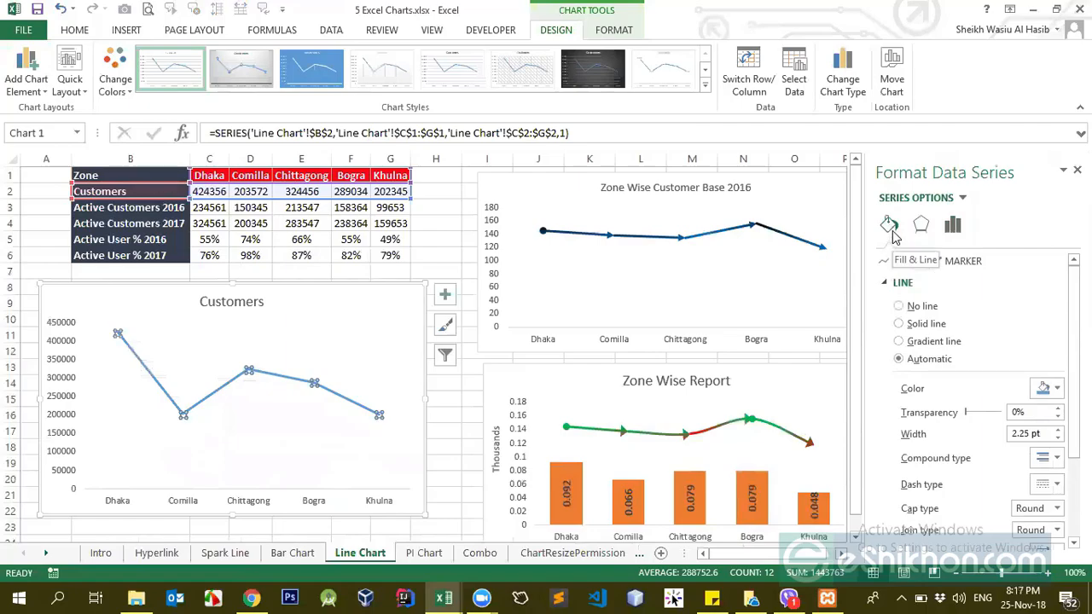
scroll(935, 376, "down", 2)
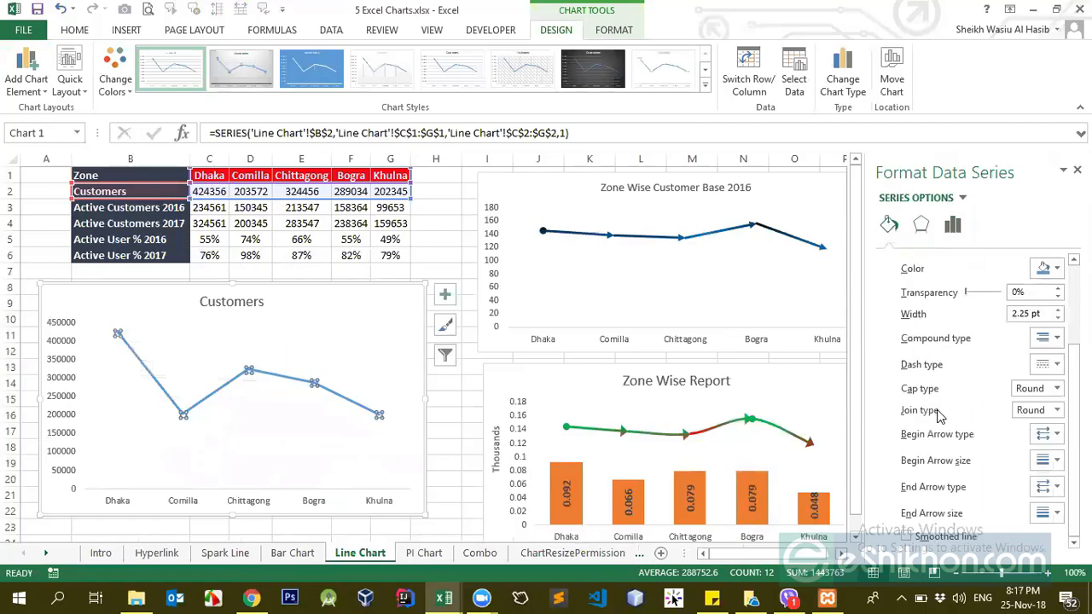
left_click(907, 538)
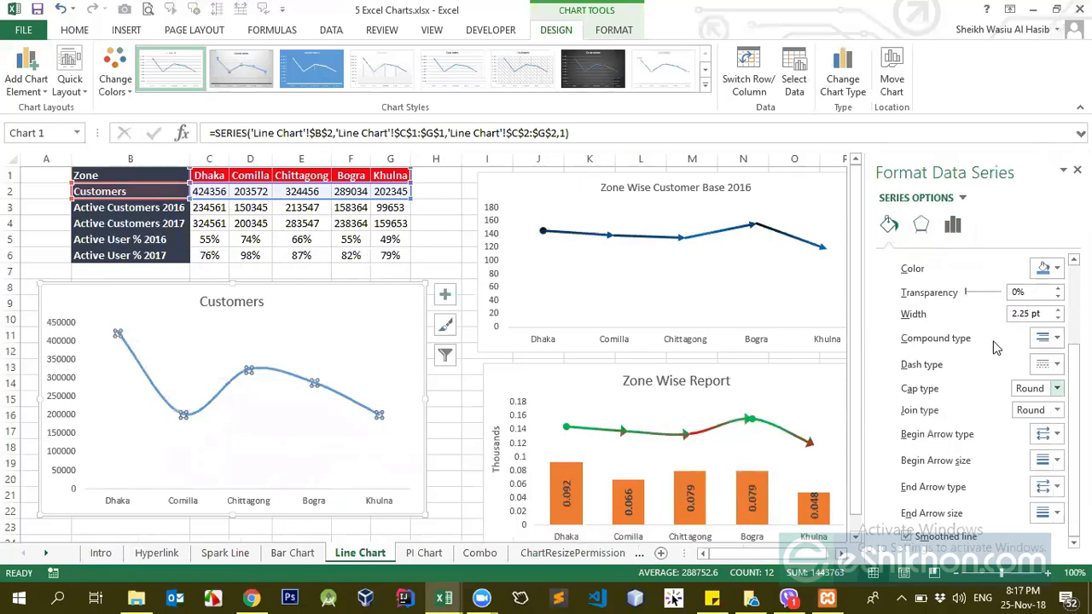
Step: Make the Customers series a gradient line and move its two middle gradient stops to about 51% and 74%
scroll(938, 358, "up", 2)
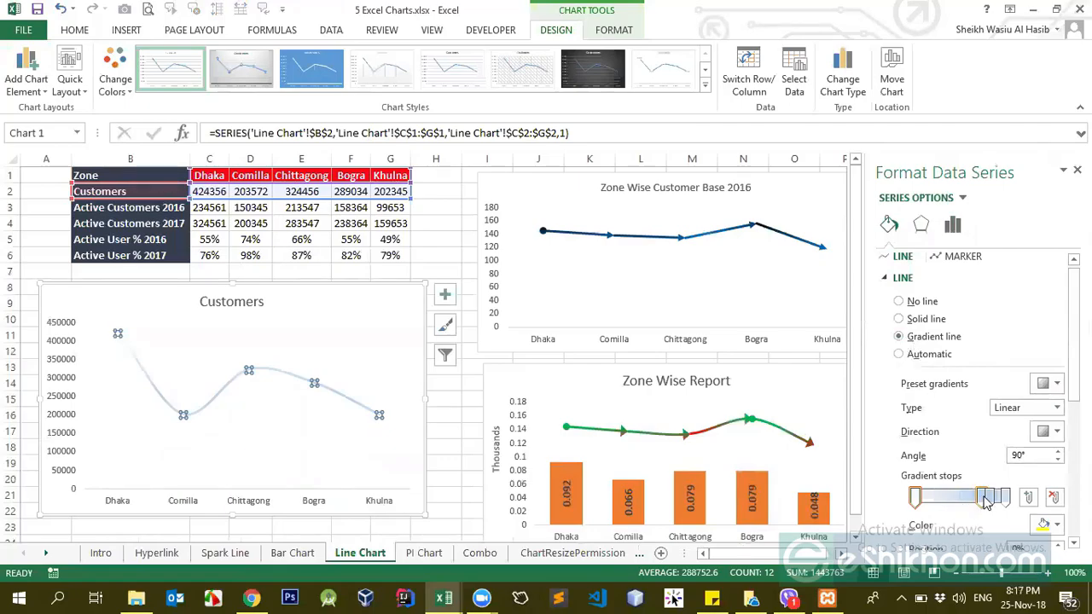
scroll(938, 418, "down", 1)
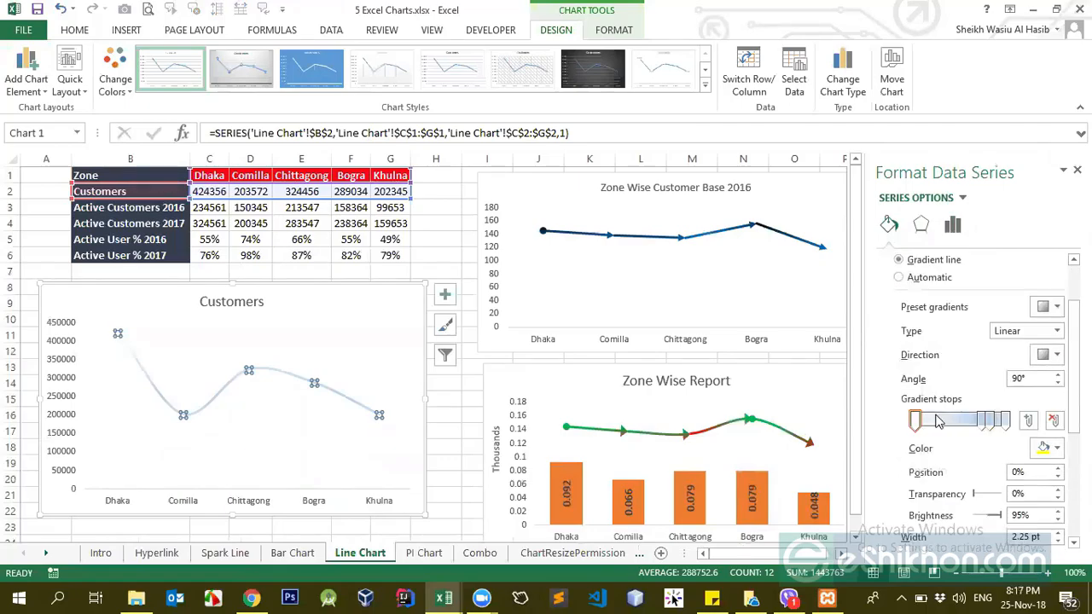
left_click_drag(989, 424, 966, 424)
left_click(988, 424)
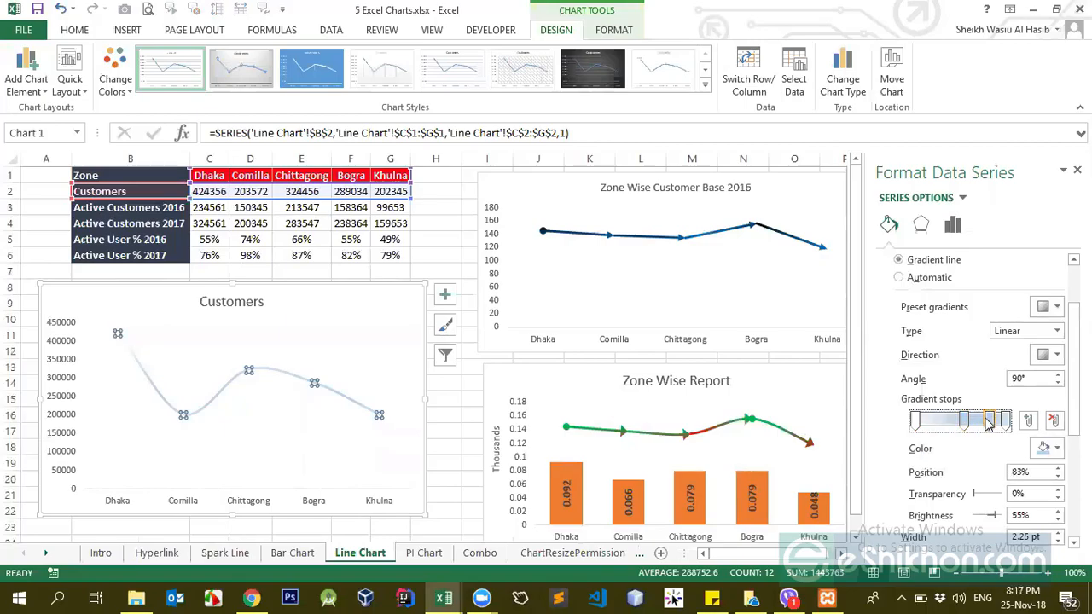
left_click(961, 424)
left_click_drag(987, 424, 975, 424)
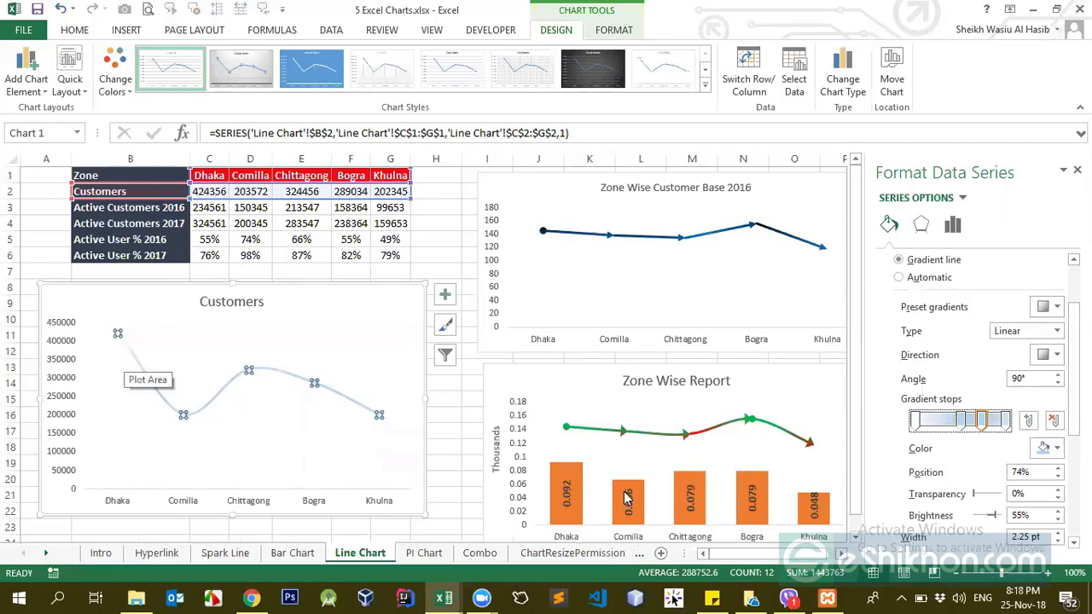
Step: Delete the two middle gradient stops of the Customers line, keeping only the stops at 0% and 100%
left_click(961, 421)
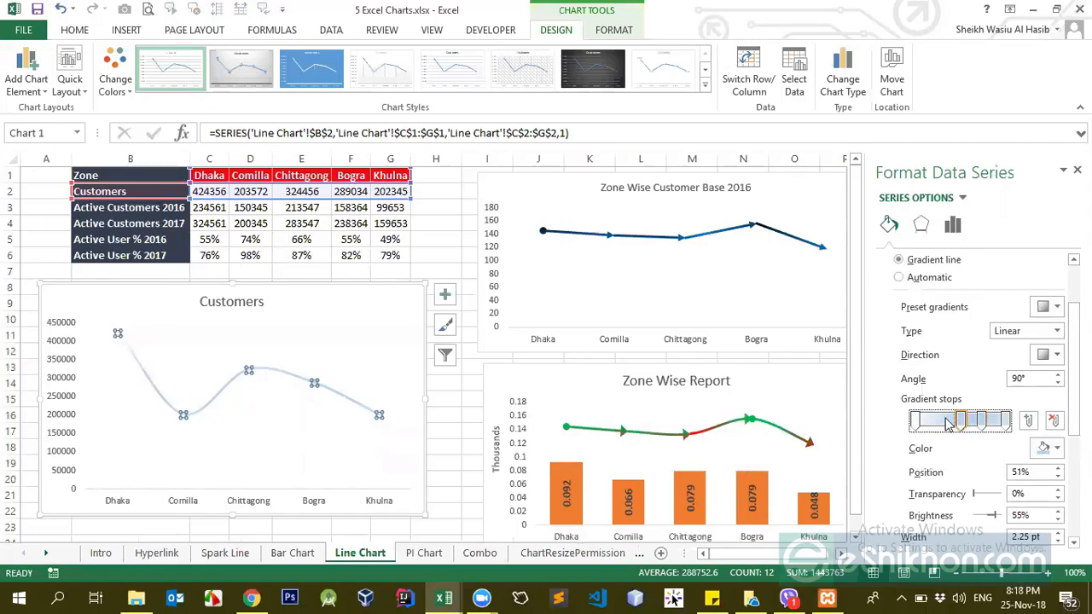
key("Delete")
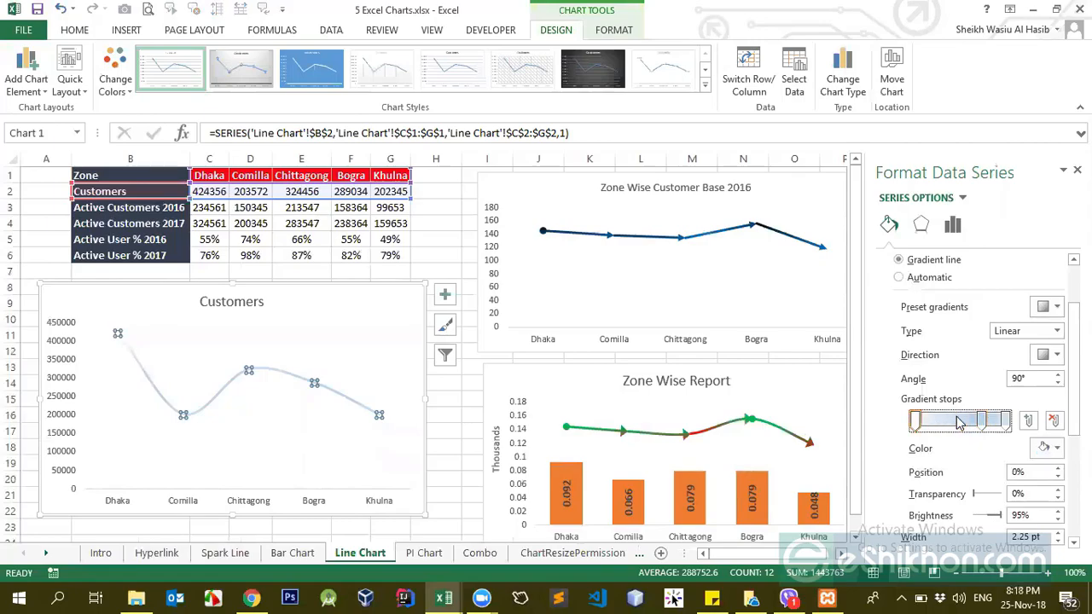
left_click(982, 421)
key("Delete")
Step: Color the Customers line's gradient stop at 0% red and the stop at 100% green
left_click(1006, 421)
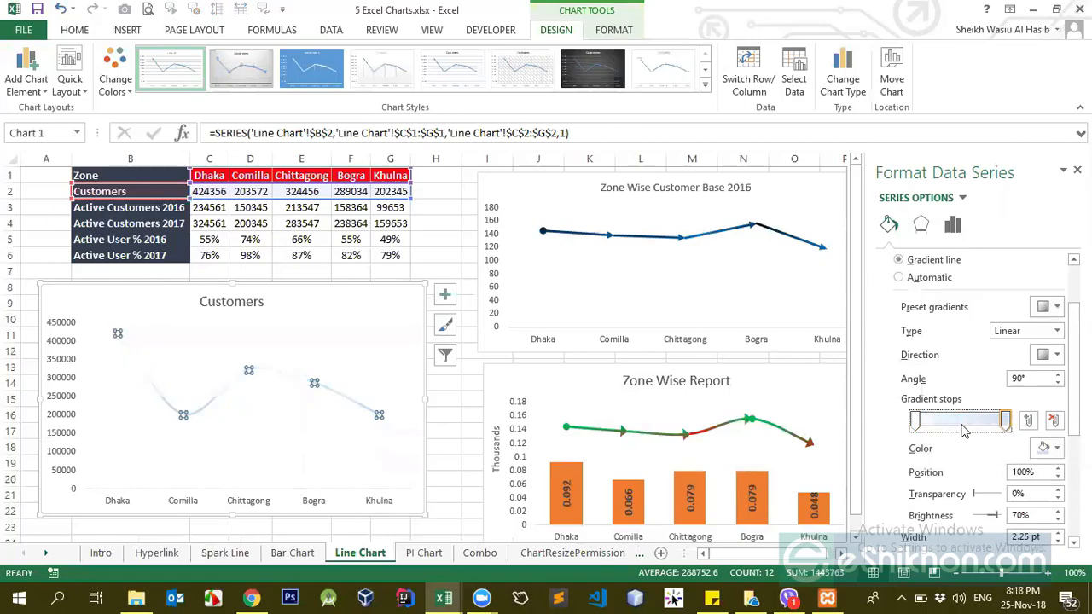
left_click(915, 421)
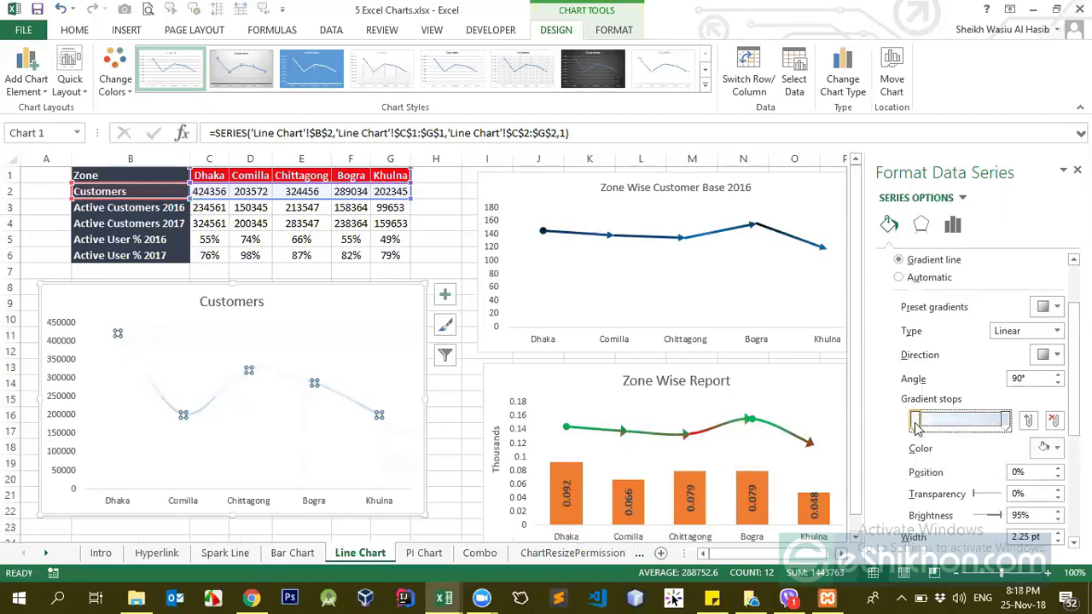
left_click(1057, 450)
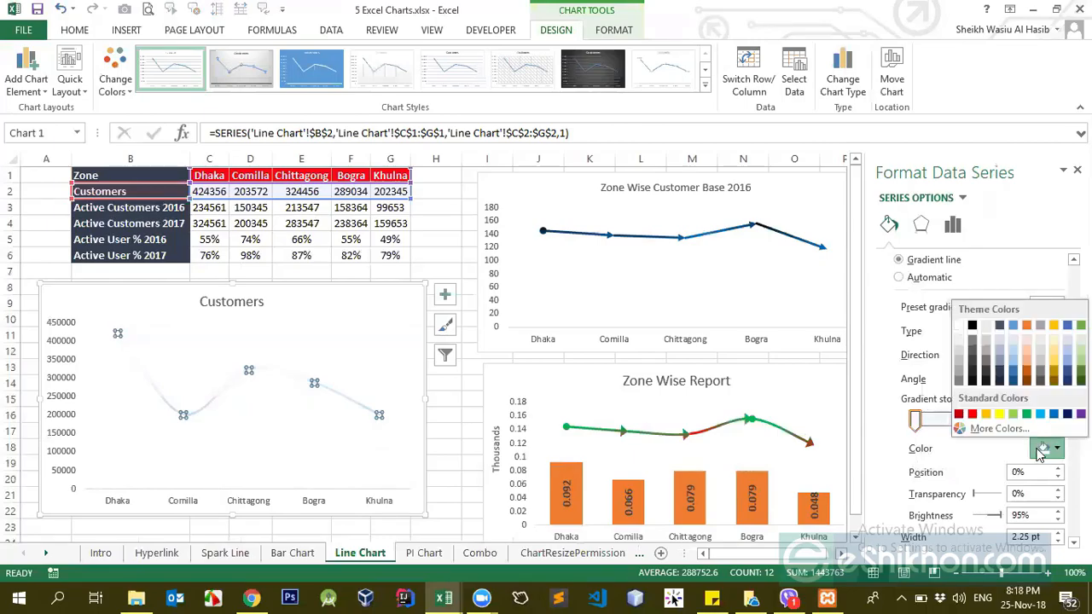
left_click(972, 413)
left_click(1007, 421)
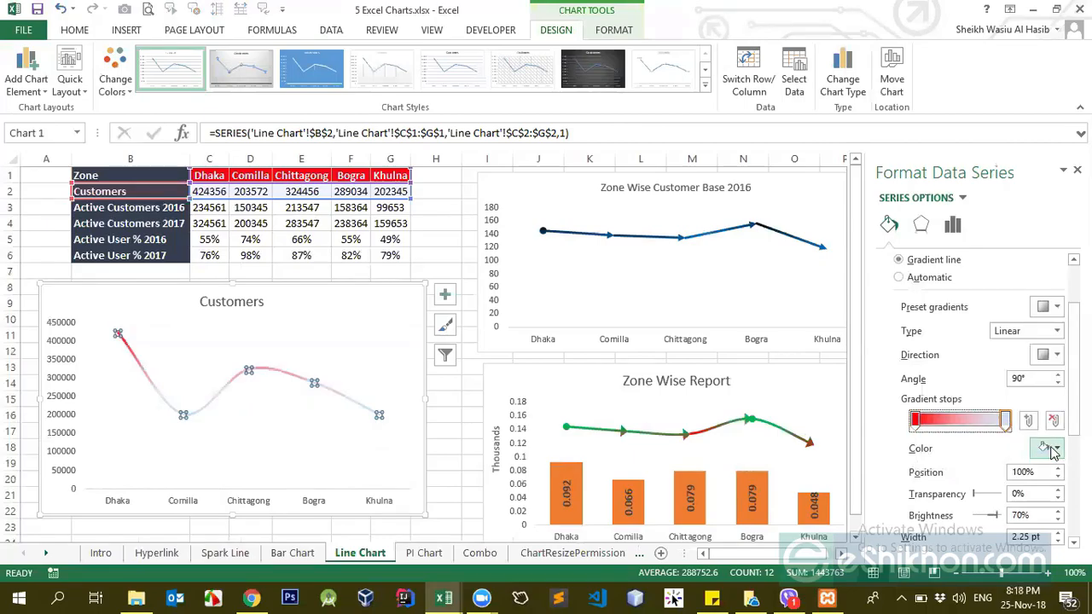
left_click(1054, 450)
left_click(1023, 414)
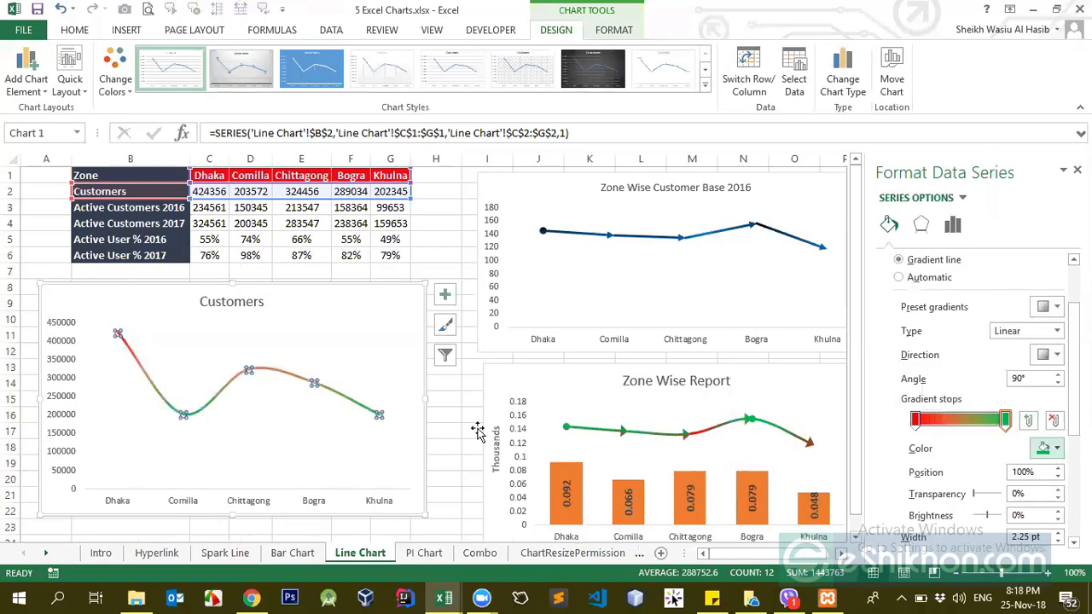
Step: Reverse the Customers line's gradient by moving the green stop to 0%, with the red stop at 100%
left_click(917, 422)
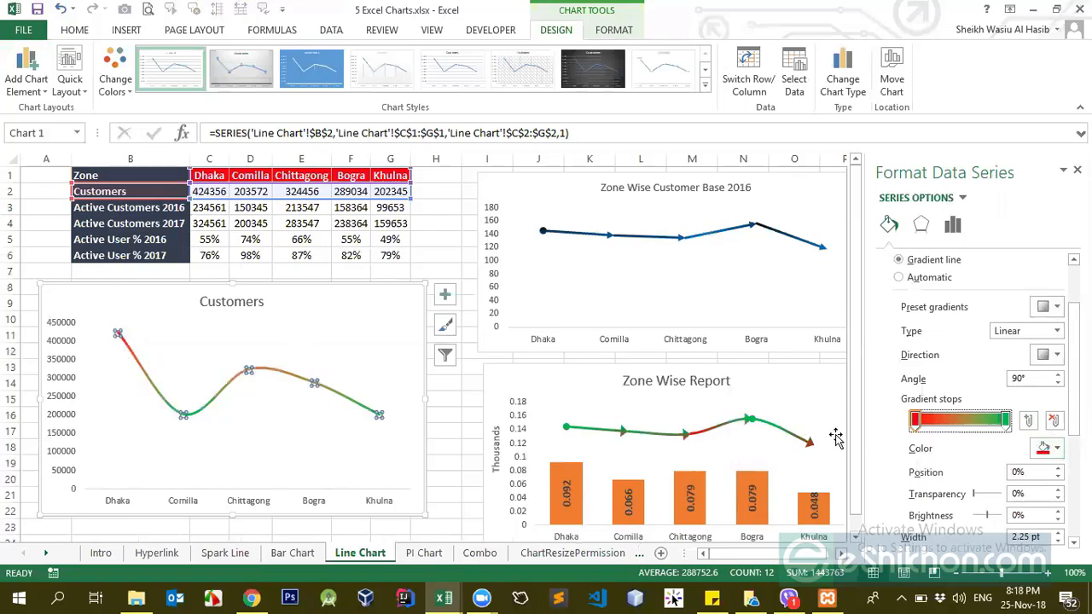
left_click(1008, 424)
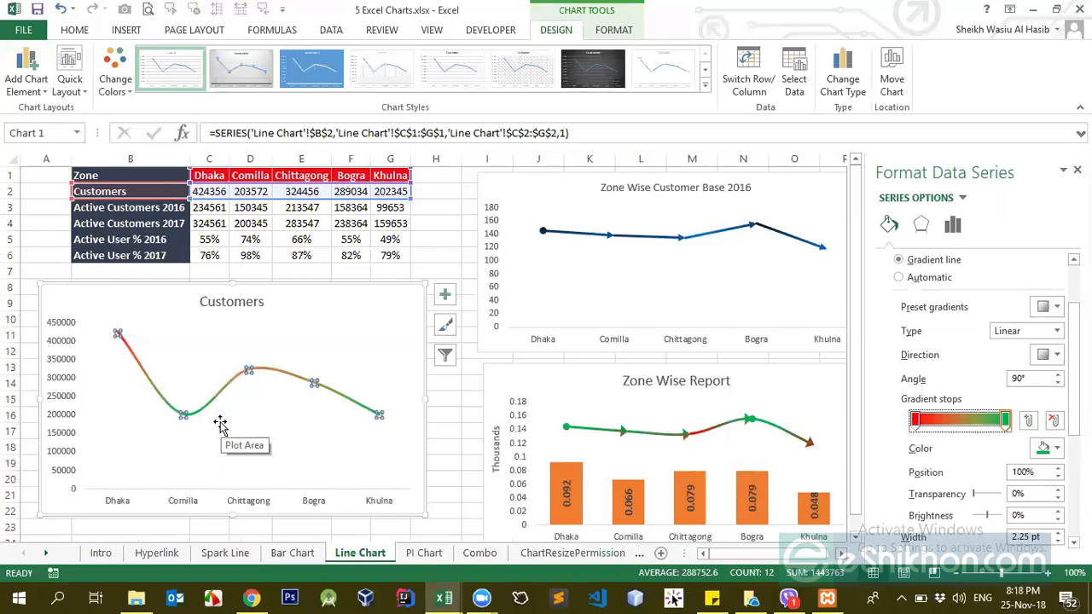
left_click(150, 301)
left_click(124, 350)
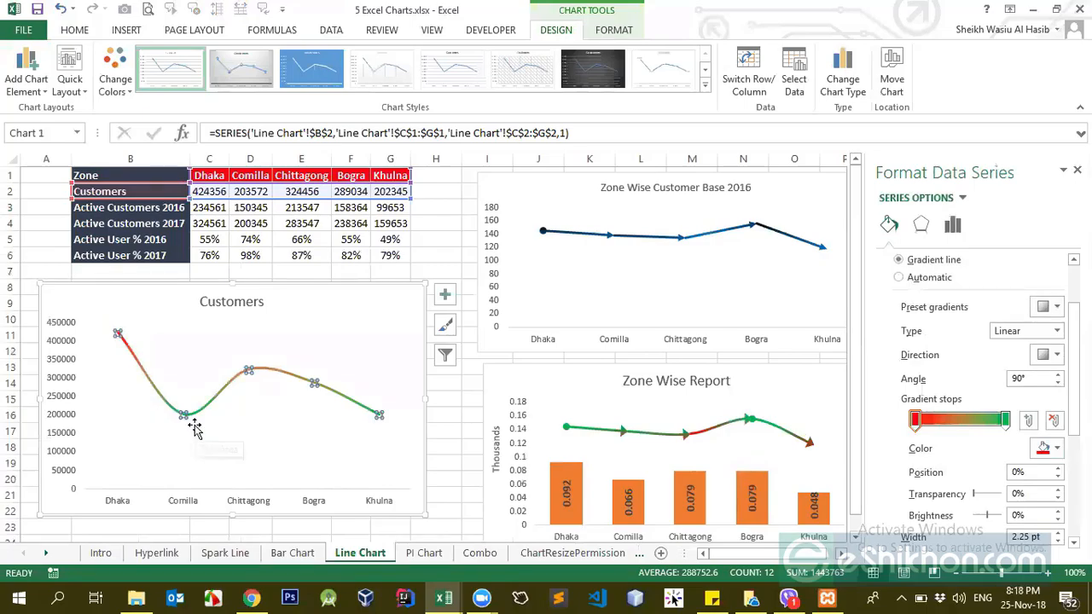
left_click_drag(1005, 424, 914, 424)
left_click(917, 427)
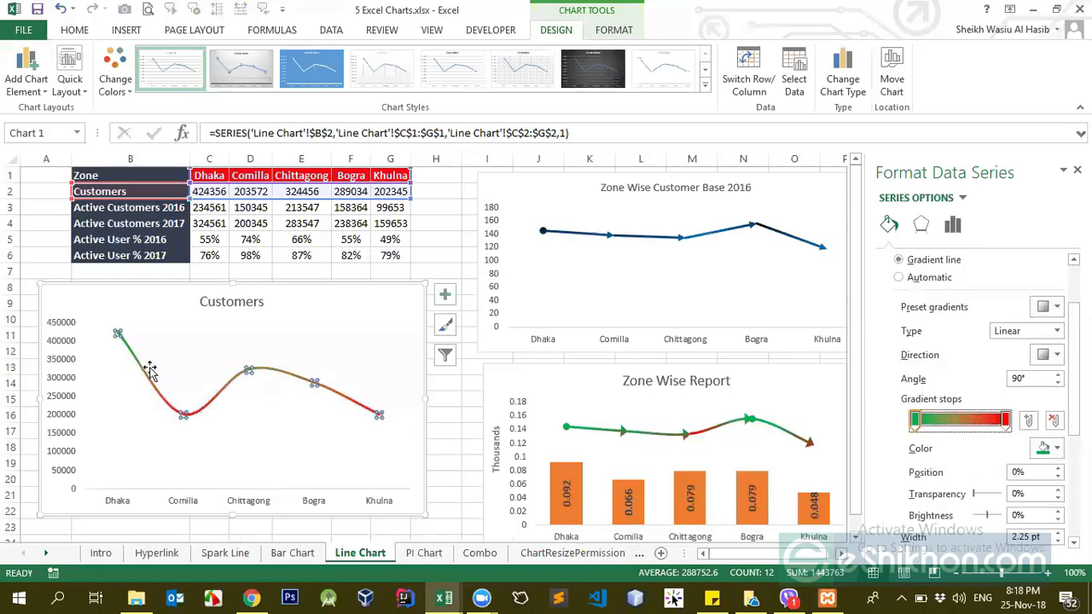
Step: Examine how the gradient colors follow the Customers line's high and low points from Dhaka to Khulna
left_click(120, 353)
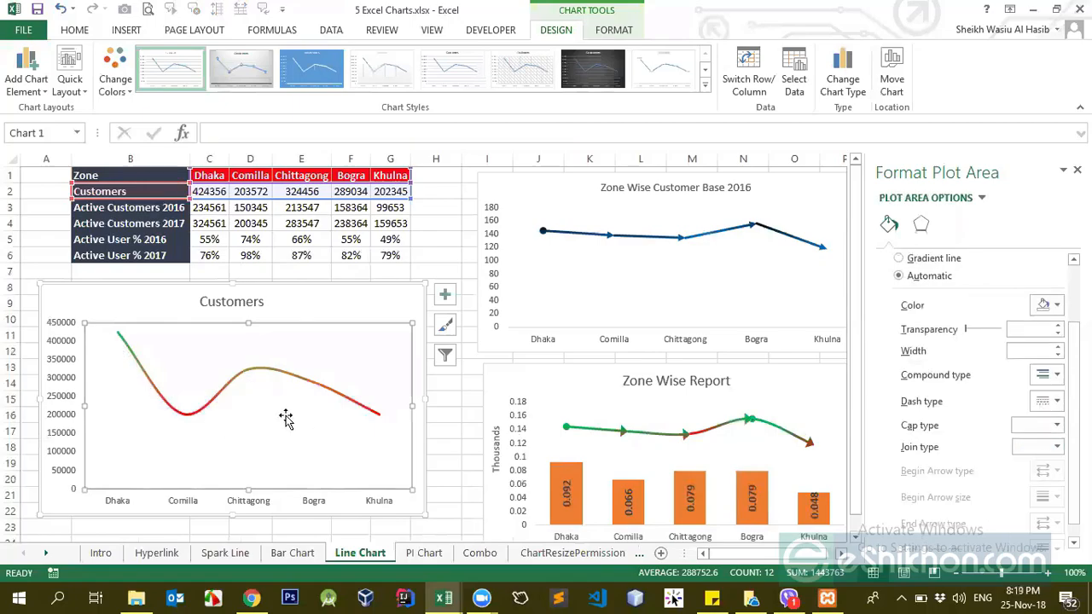
left_click(244, 372)
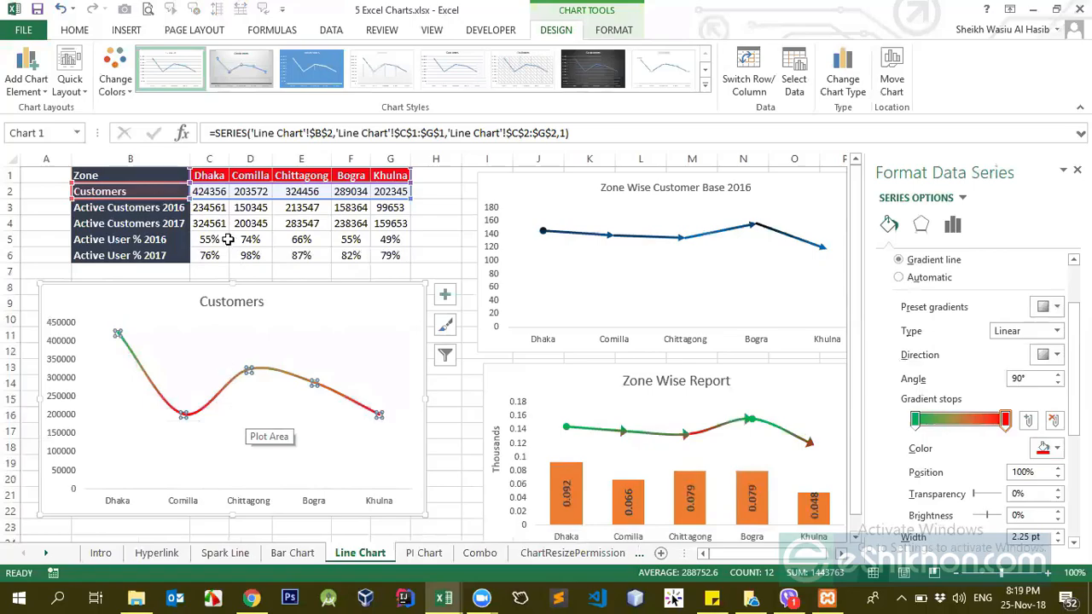
left_click(145, 190)
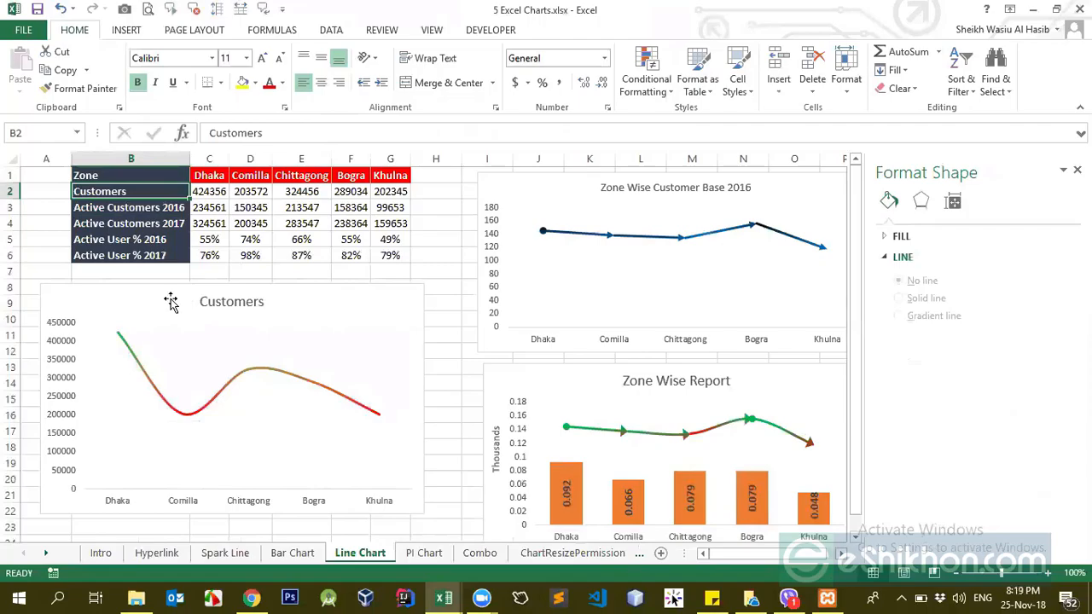
left_click(124, 348)
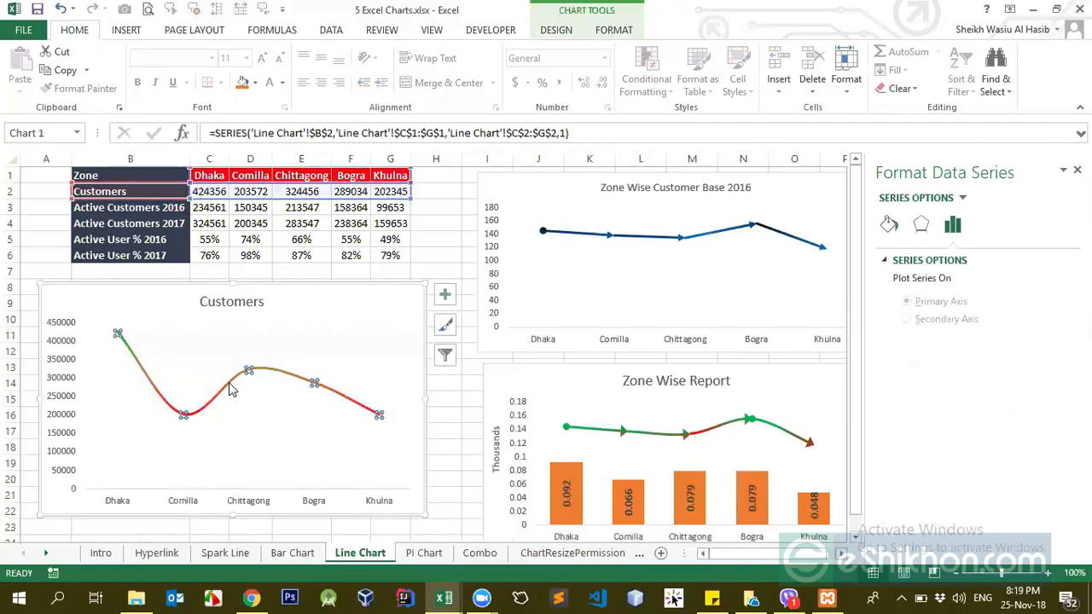
left_click(892, 223)
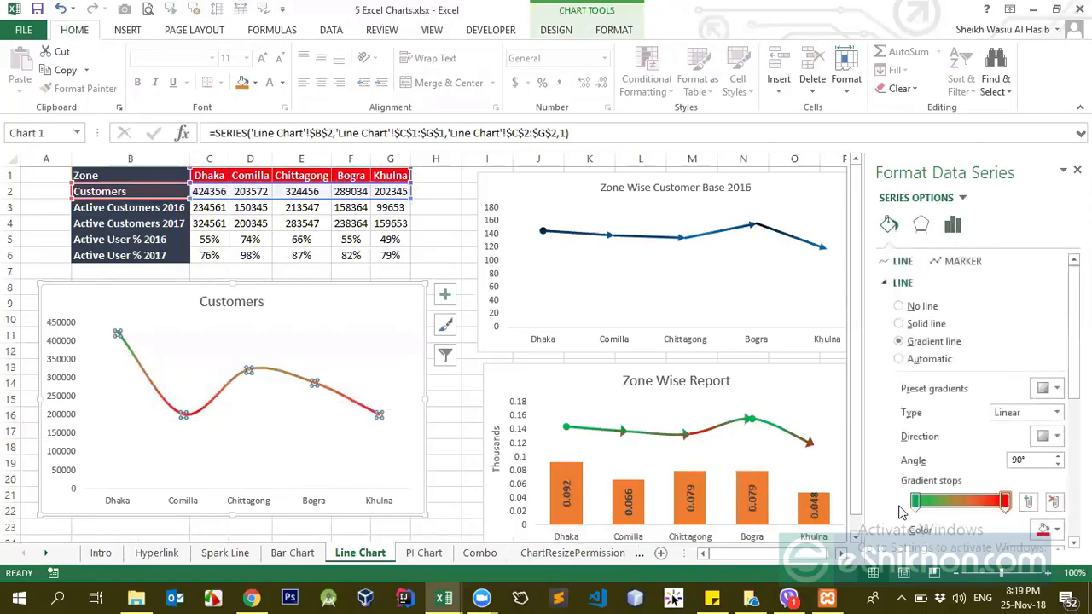
scroll(938, 386, "down", 3)
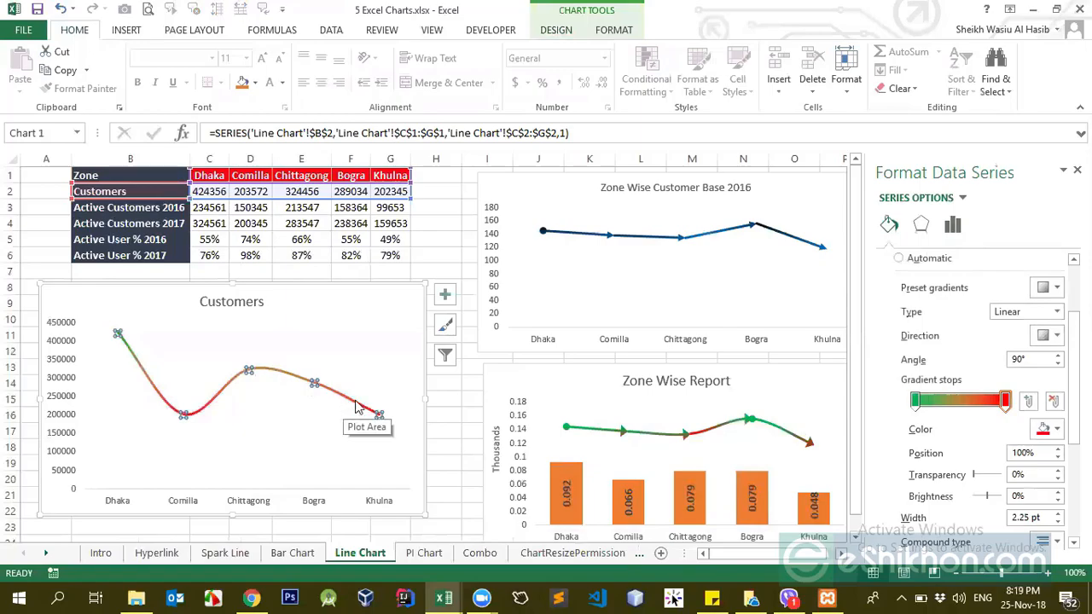
left_click(295, 325)
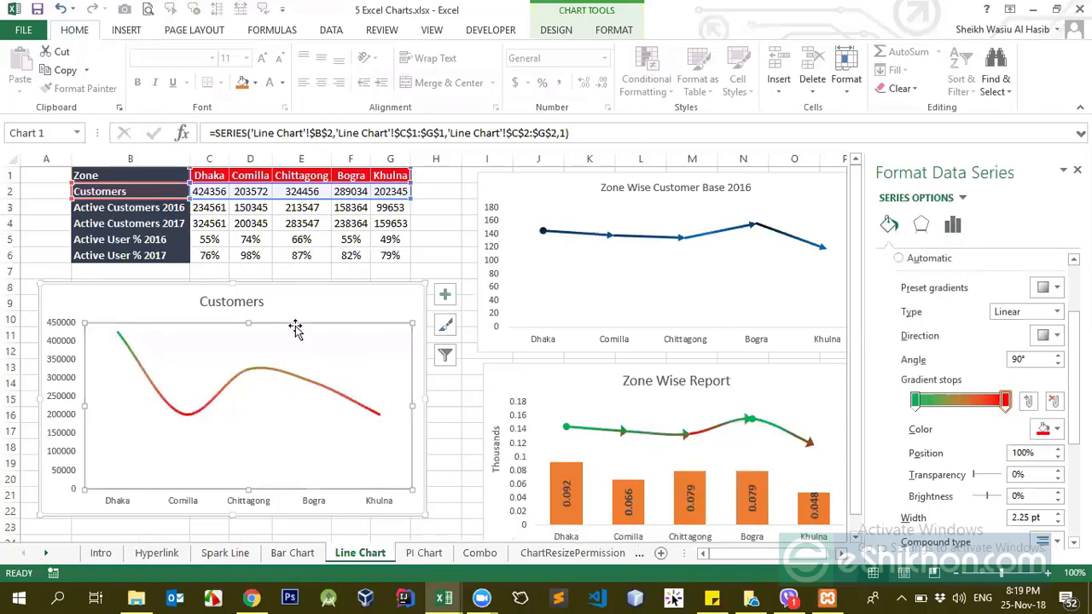
left_click(126, 345)
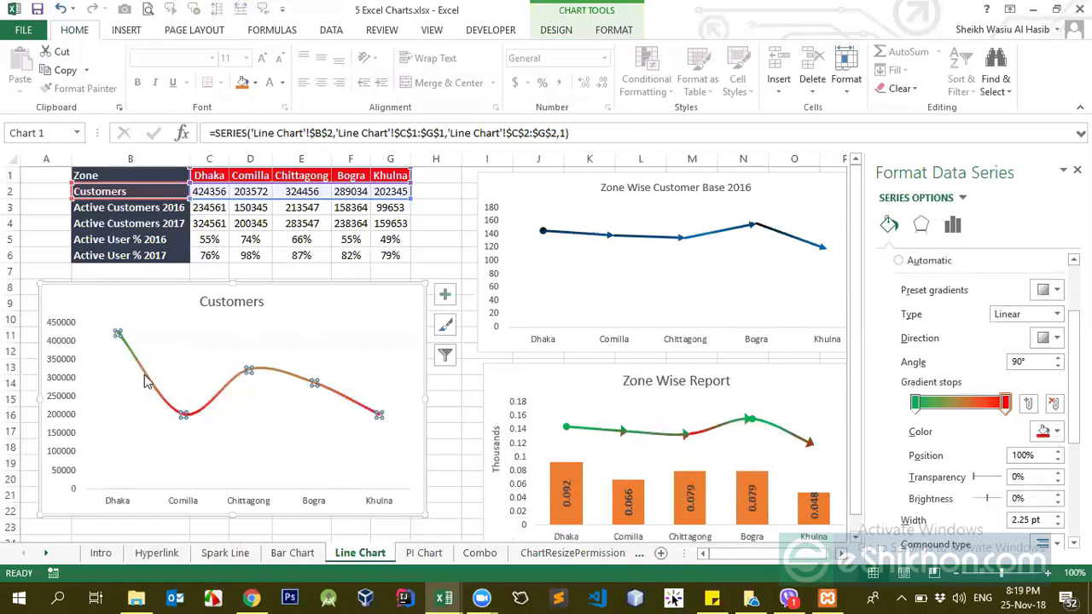
left_click(149, 388)
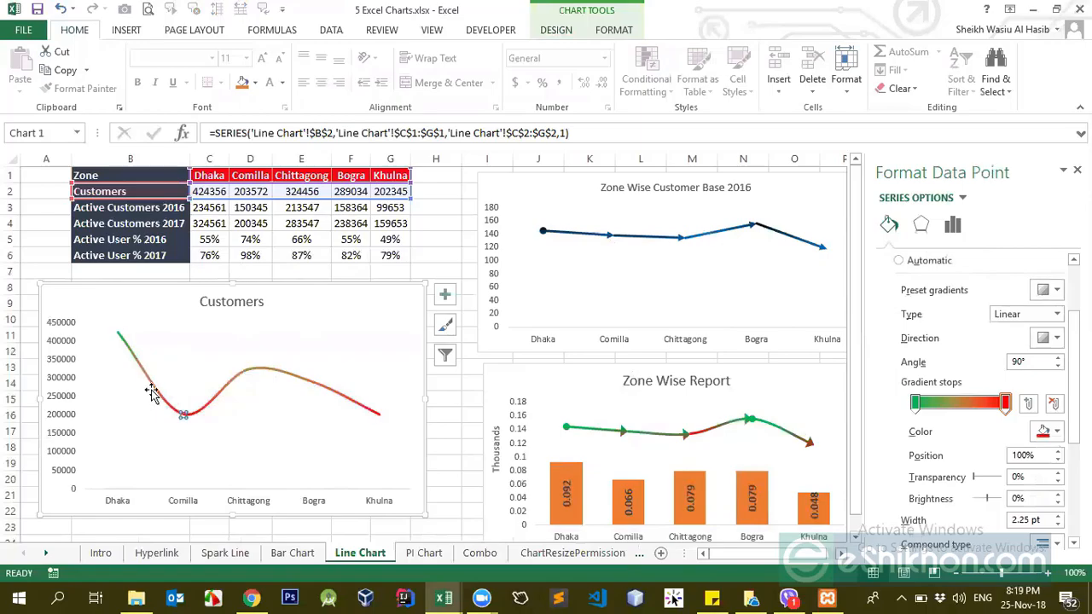
left_click(44, 266)
left_click(118, 334)
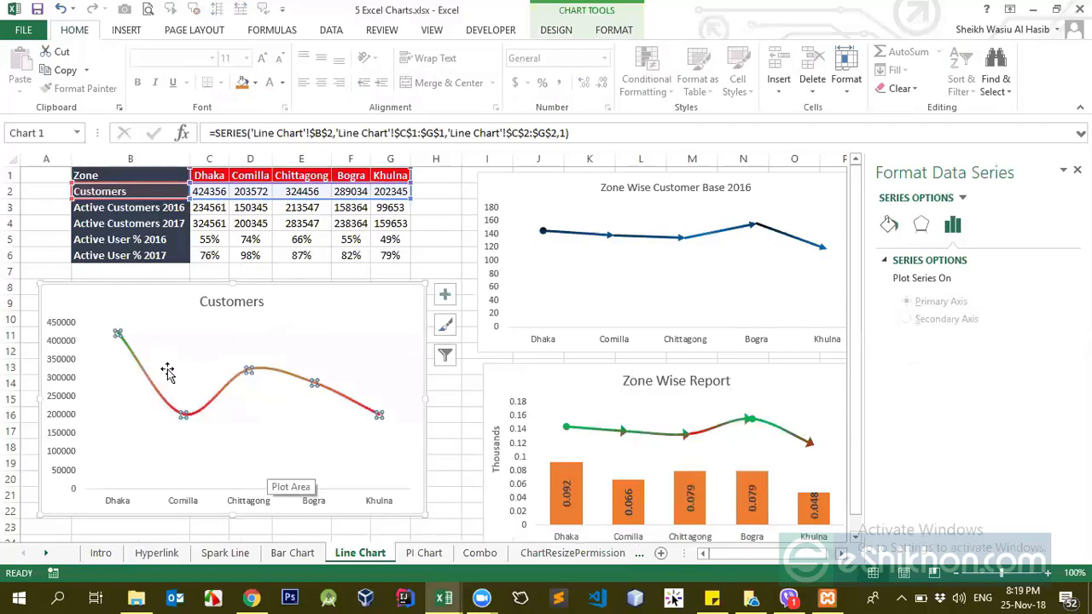
left_click(134, 359)
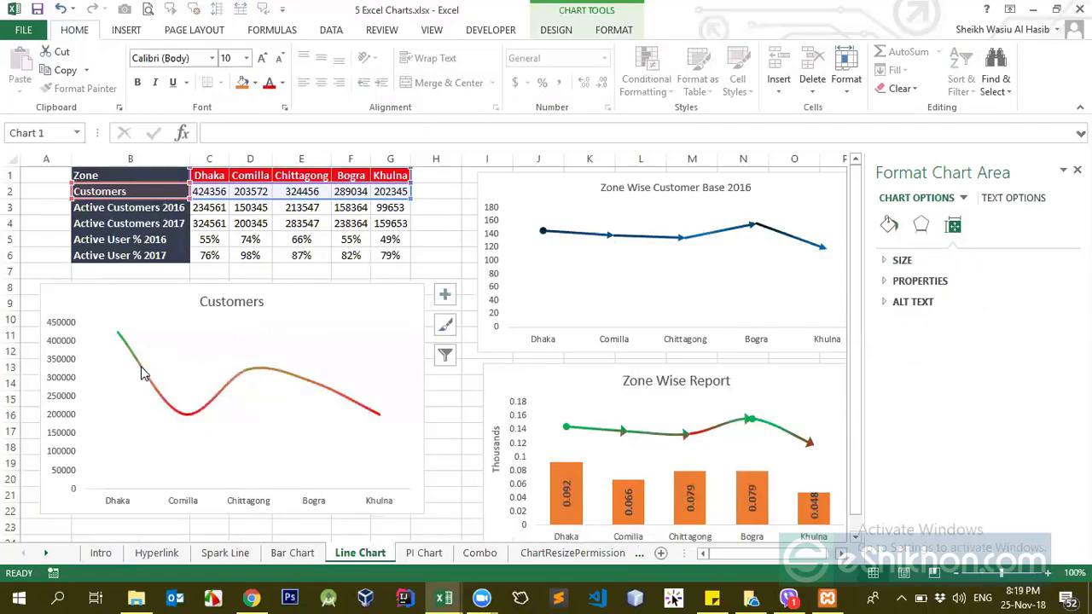
left_click(156, 393)
left_click(181, 413)
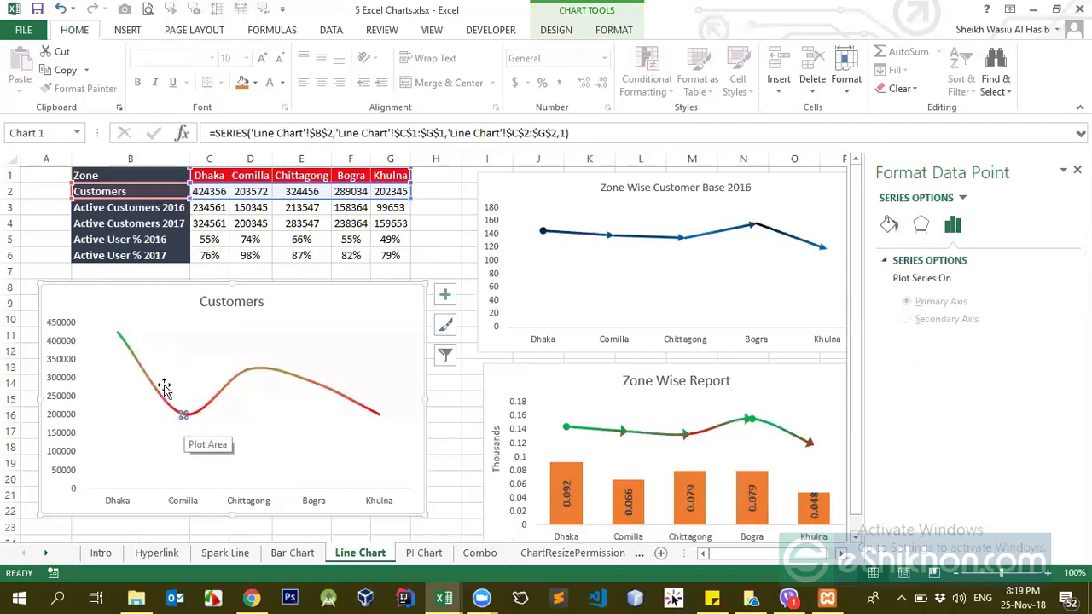
left_click(99, 303)
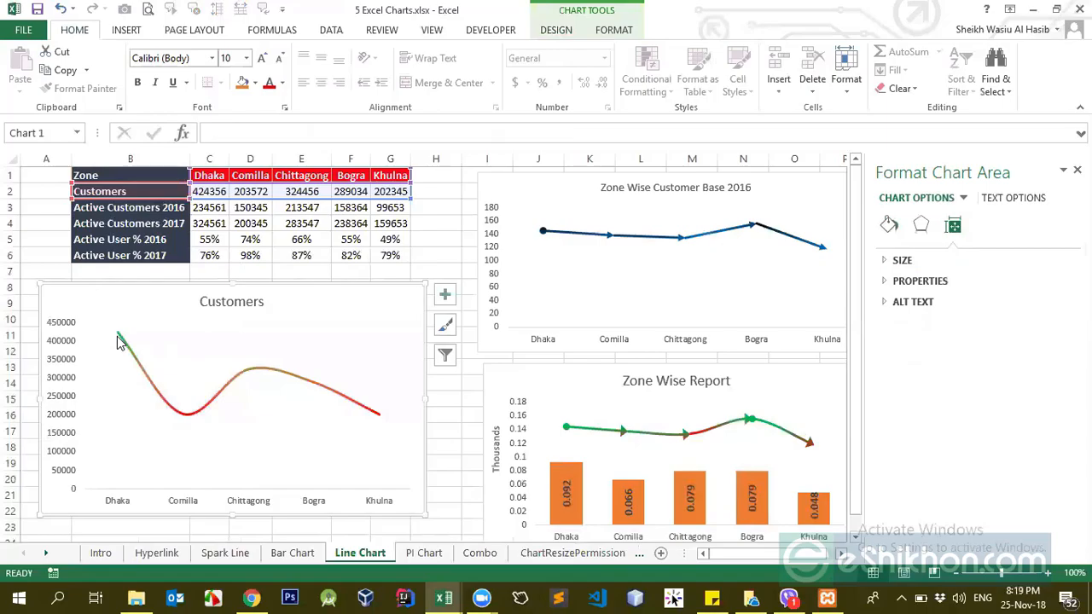
Step: Set the begin arrow type of the whole Customers series to the round oval arrow and check its Dhaka end
left_click(117, 336)
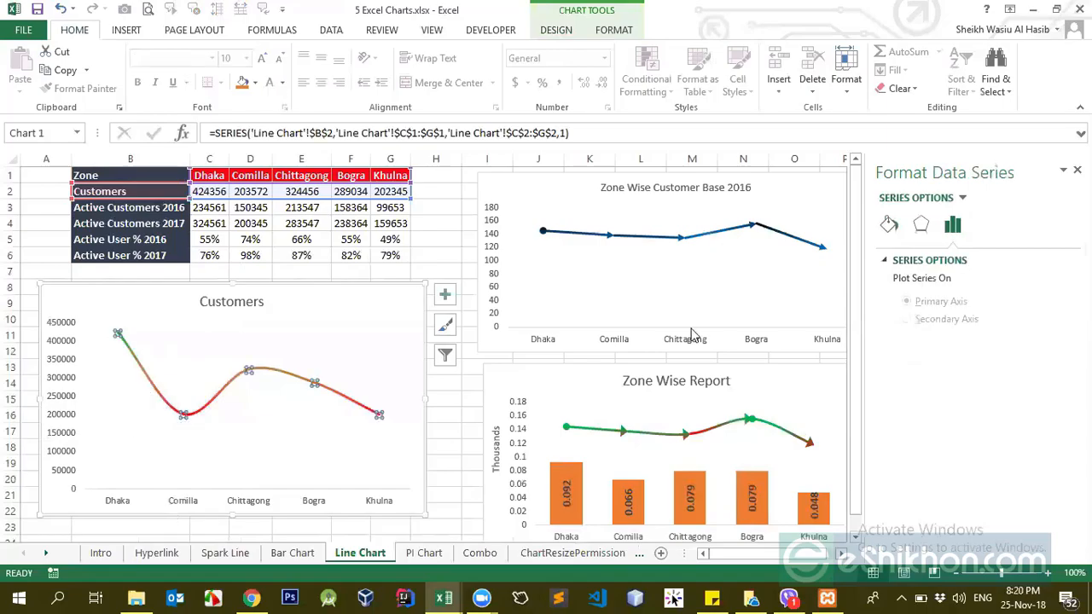
left_click(889, 224)
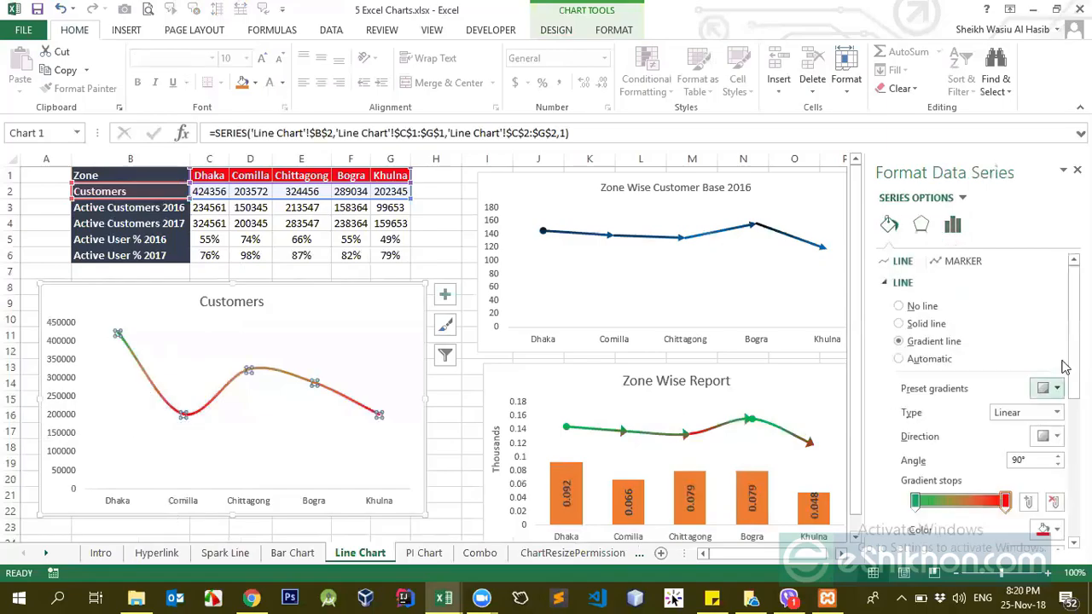
scroll(981, 401, "down", 5)
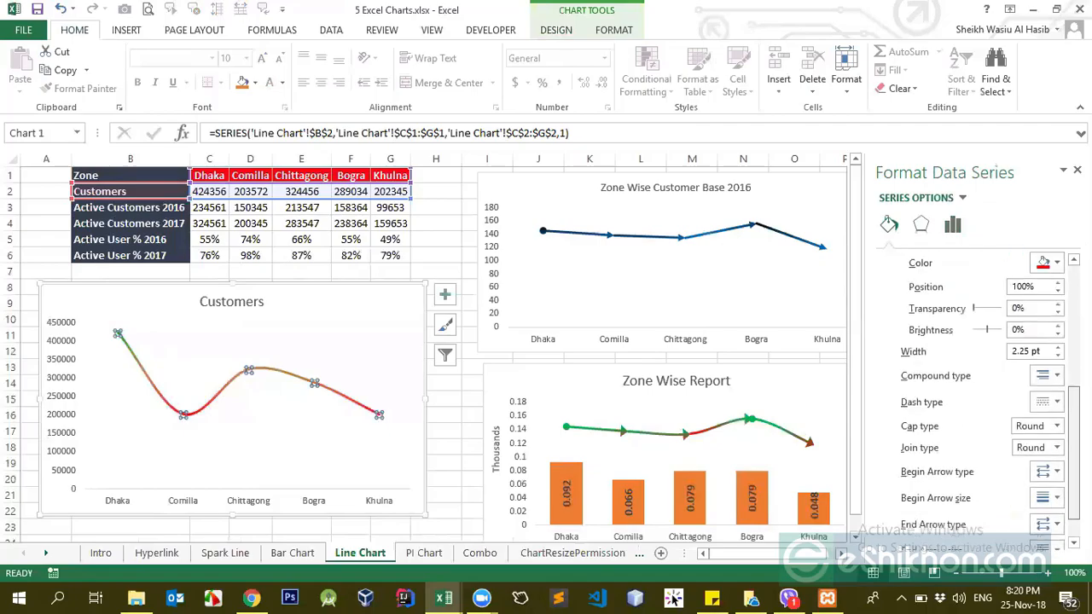
scroll(981, 401, "down", 1)
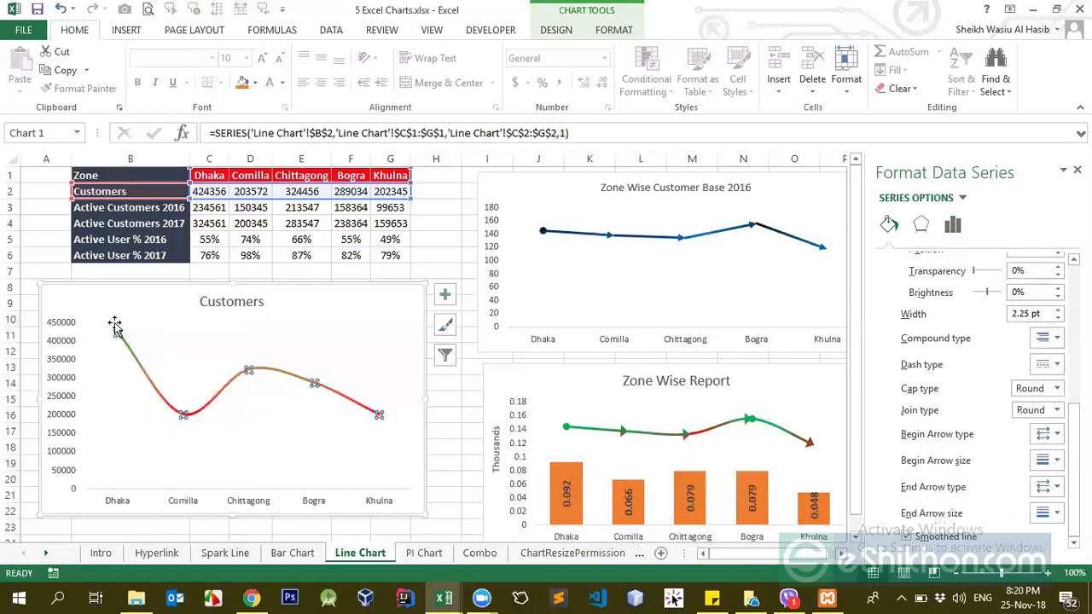
left_click(1057, 436)
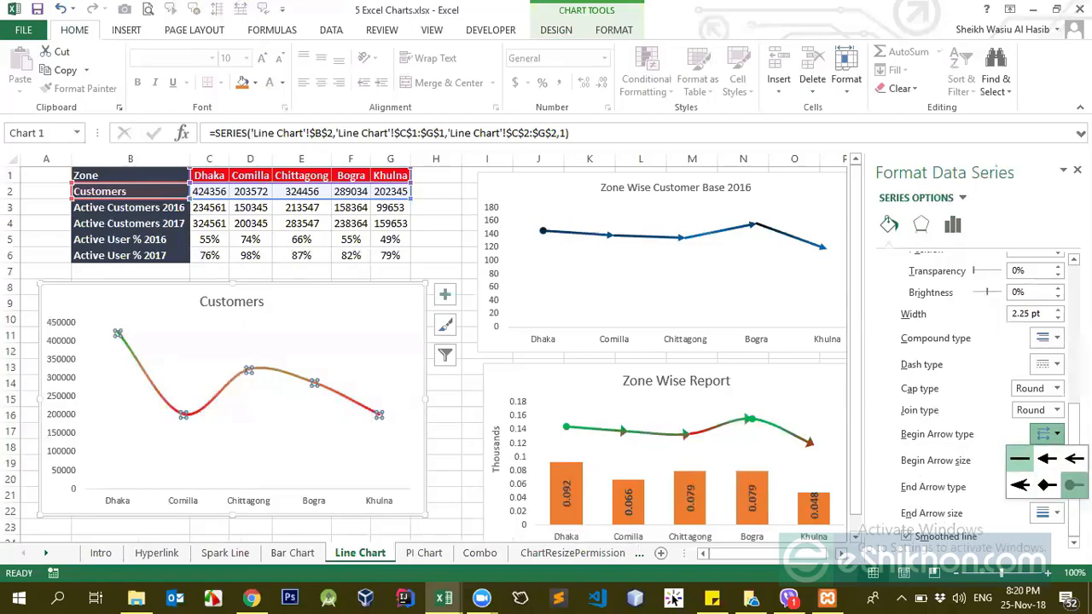
left_click(1073, 485)
left_click(115, 345)
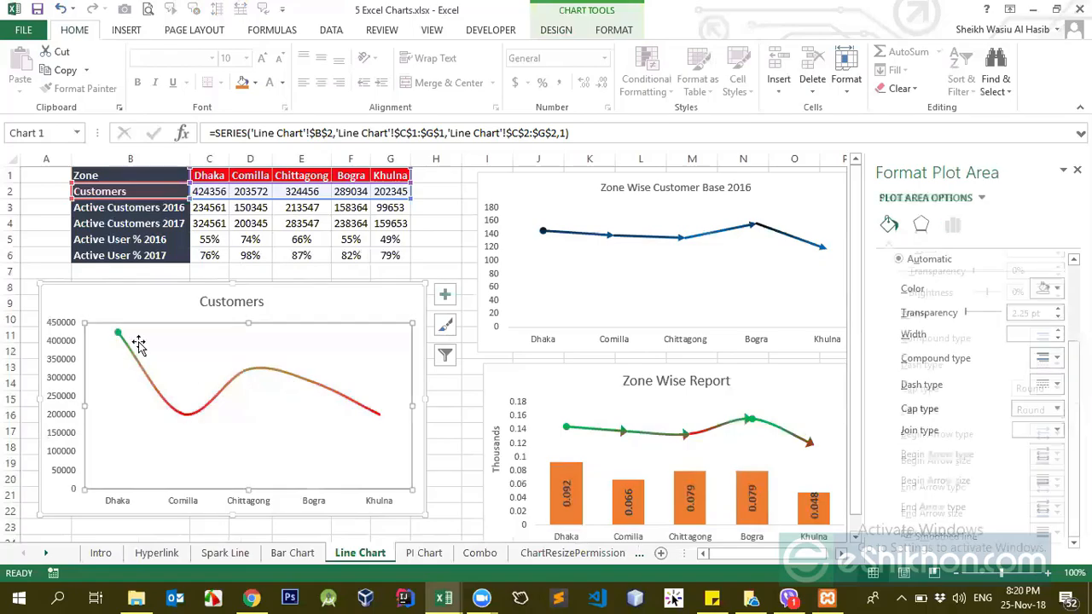
left_click(171, 413)
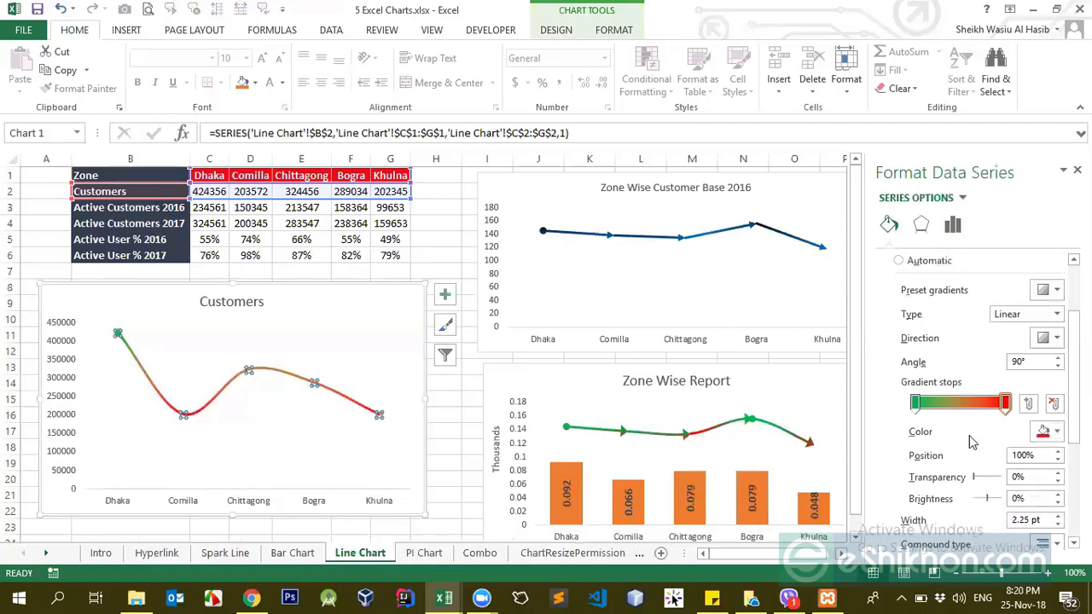
Step: Set the begin arrow size of the Customers line to the smallest size and check its Dhaka end
scroll(1045, 431, "down", 5)
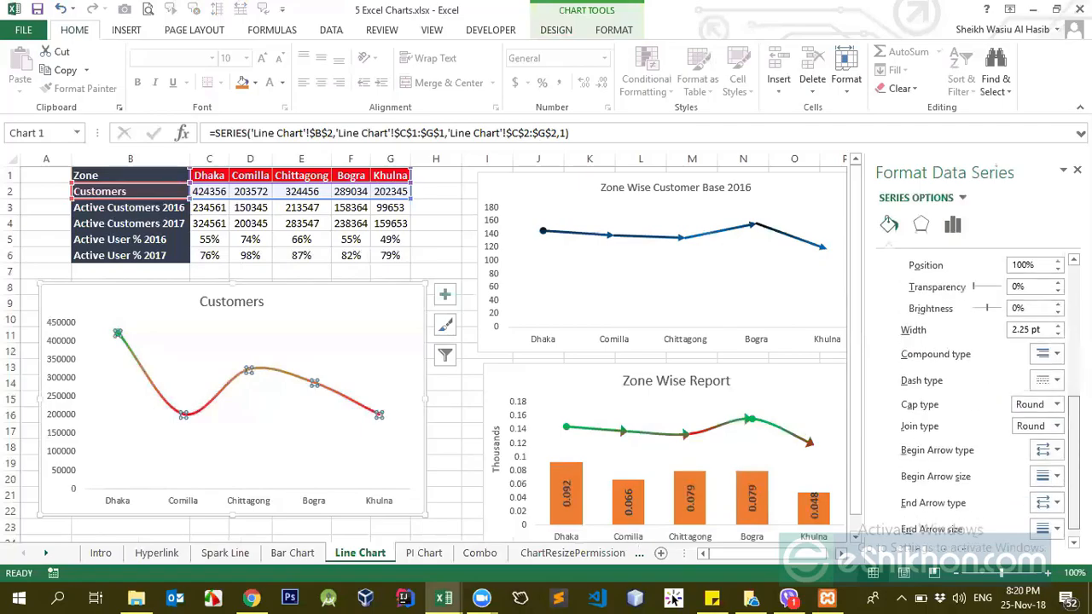
scroll(934, 469, "down", 1)
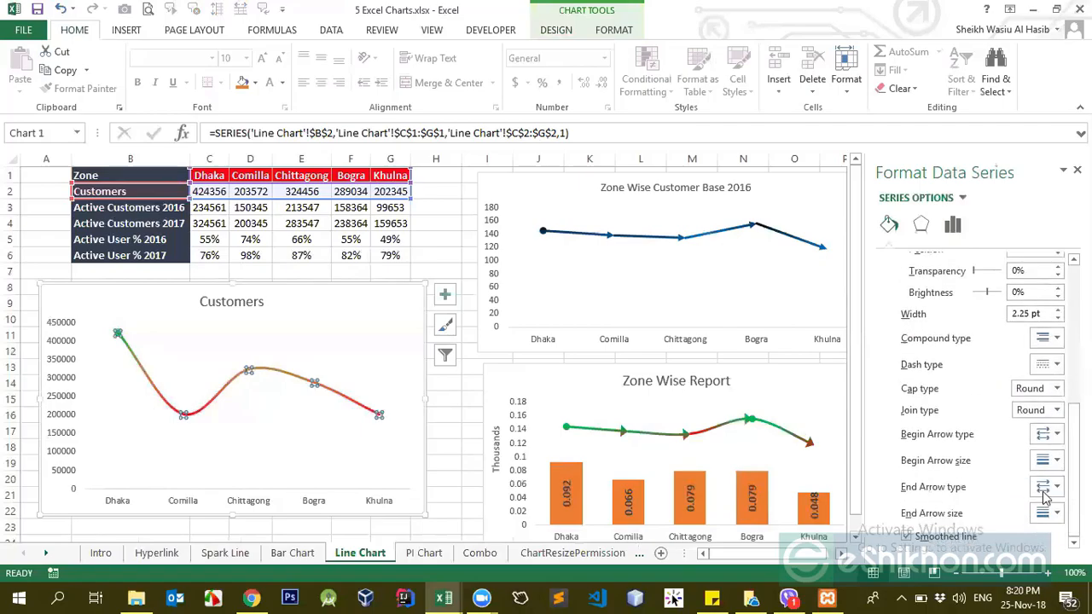
left_click(1051, 464)
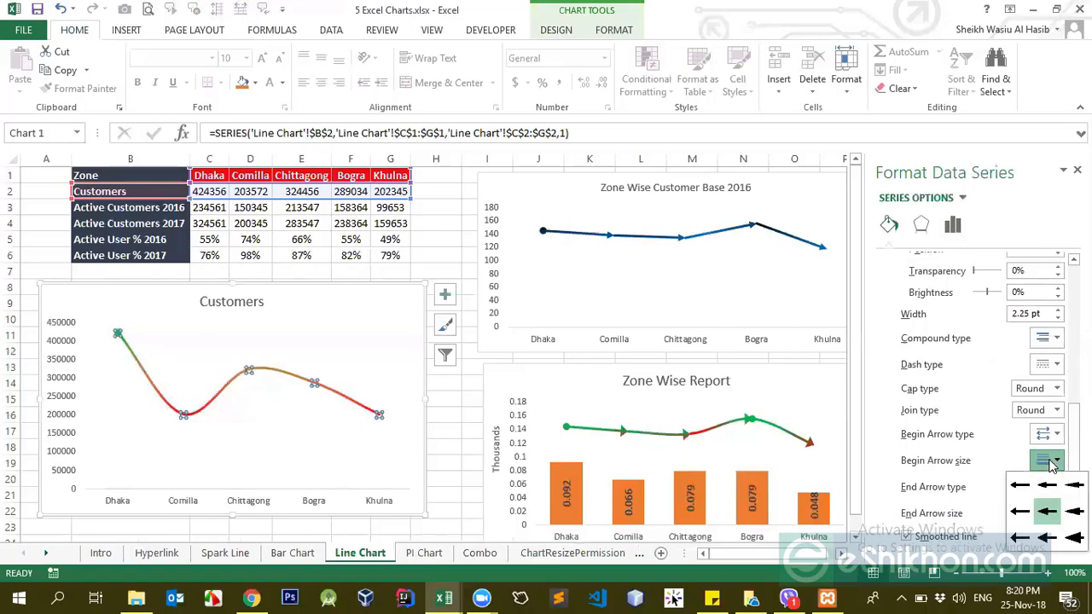
left_click(1020, 486)
left_click(108, 358)
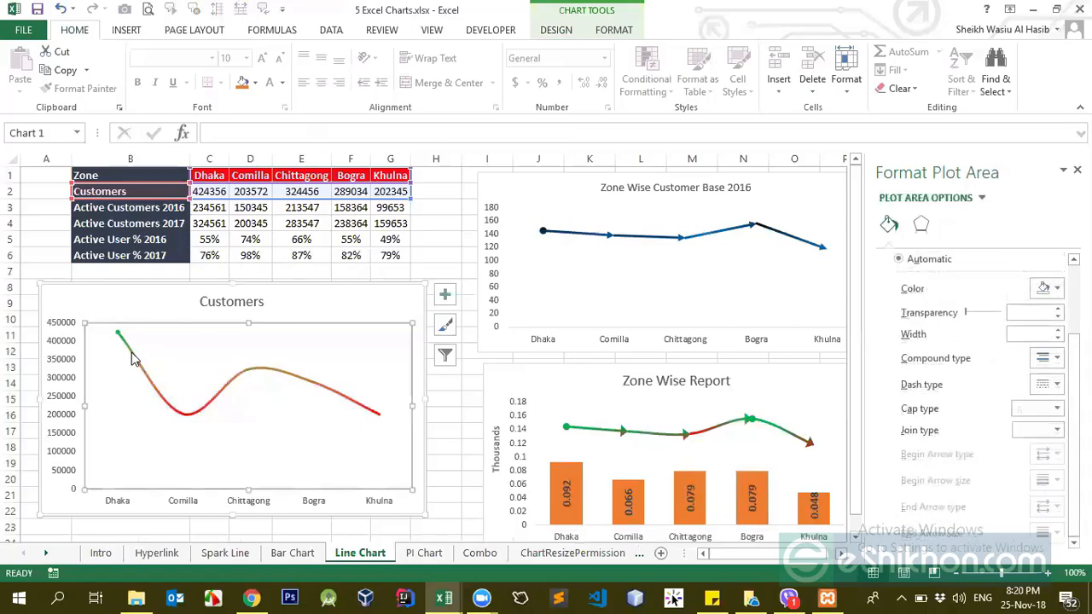
Step: Set the end arrow type of the whole Customers series to the filled Arrow and check its Khulna end
mouse_move(134, 360)
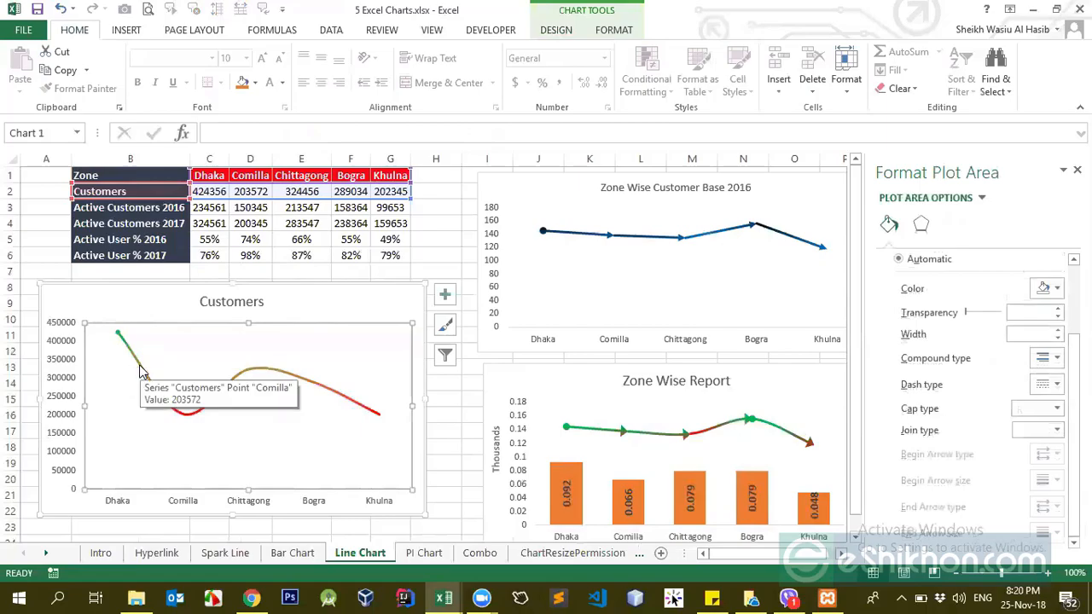
left_click(141, 372)
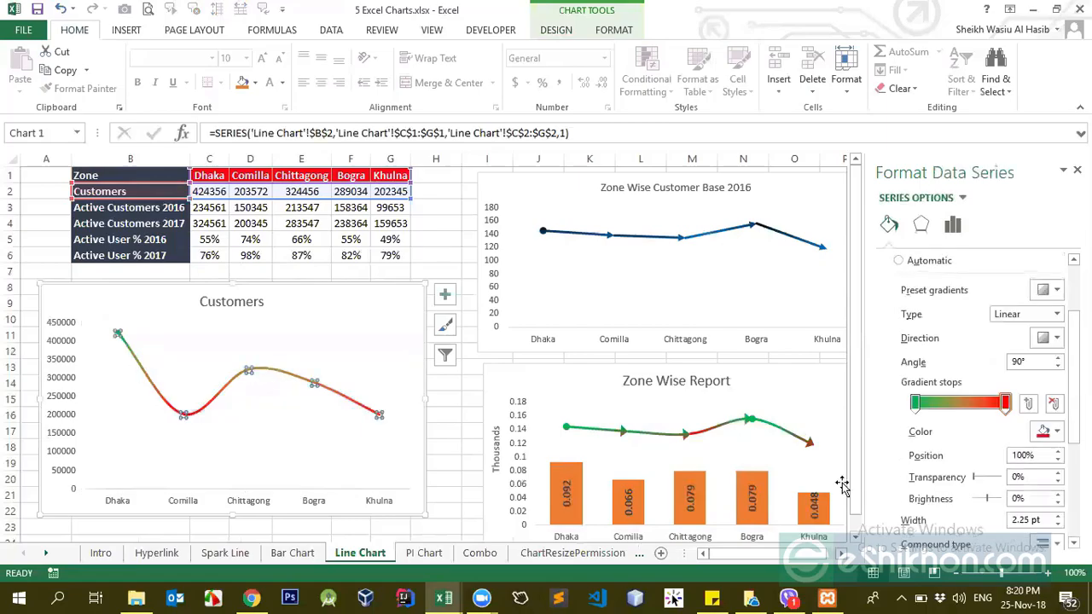
scroll(1043, 479, "down", 5)
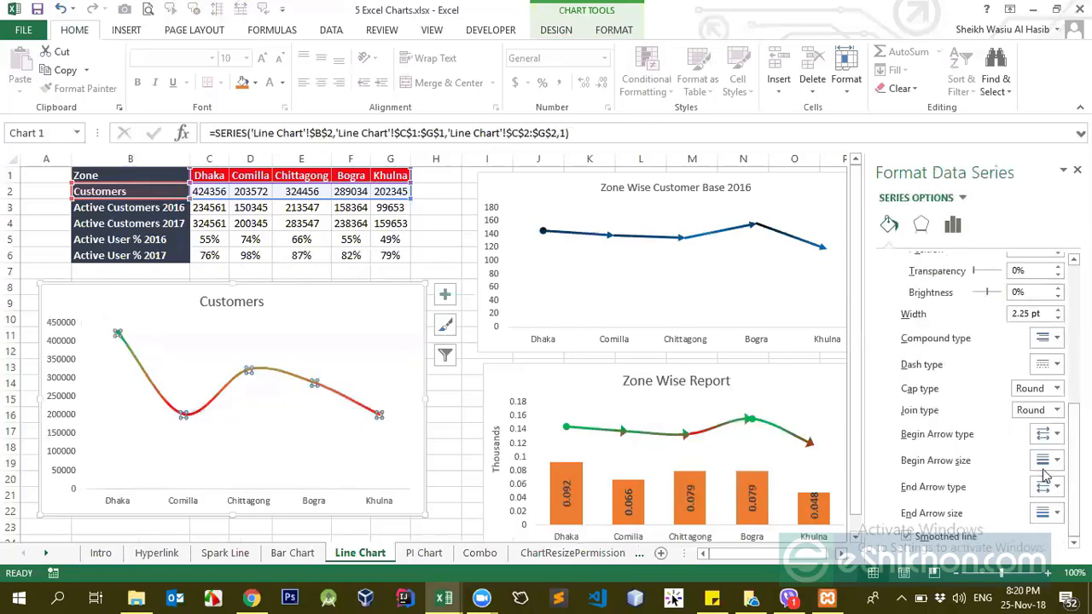
left_click(1047, 493)
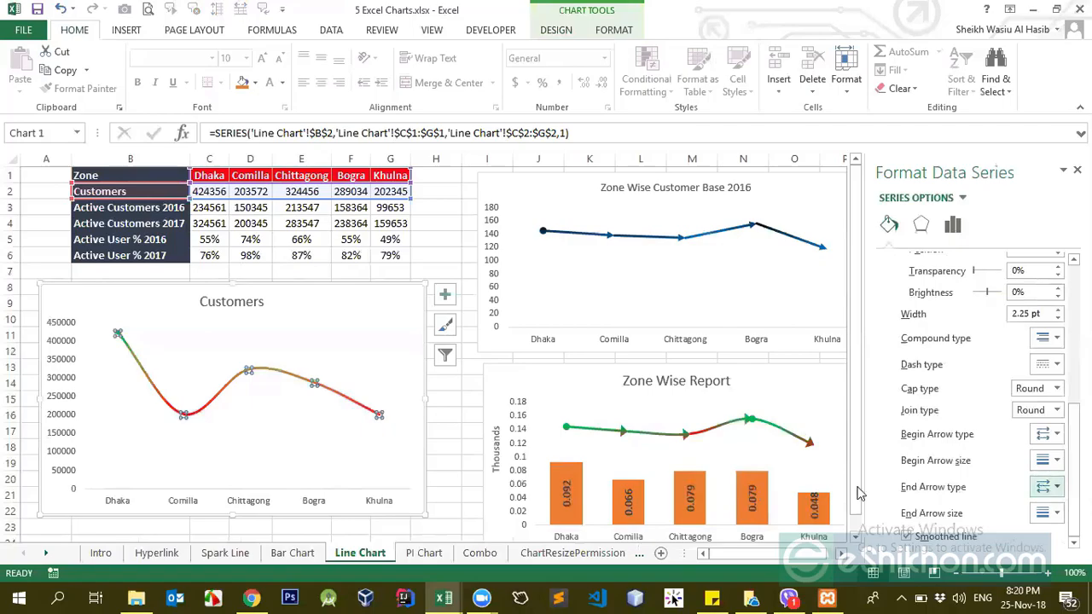
left_click(1047, 486)
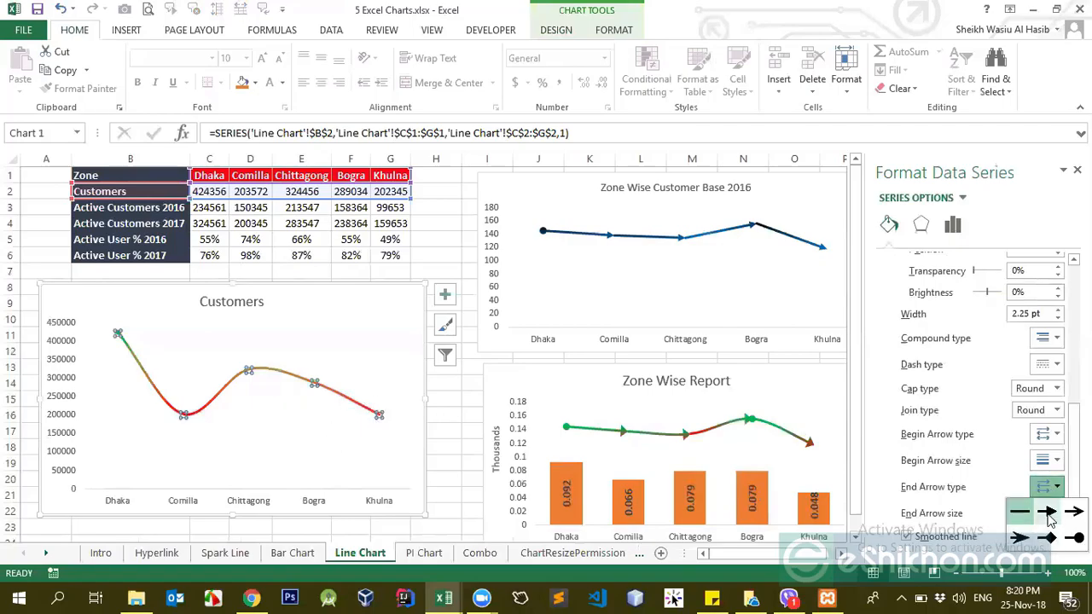
left_click(1049, 514)
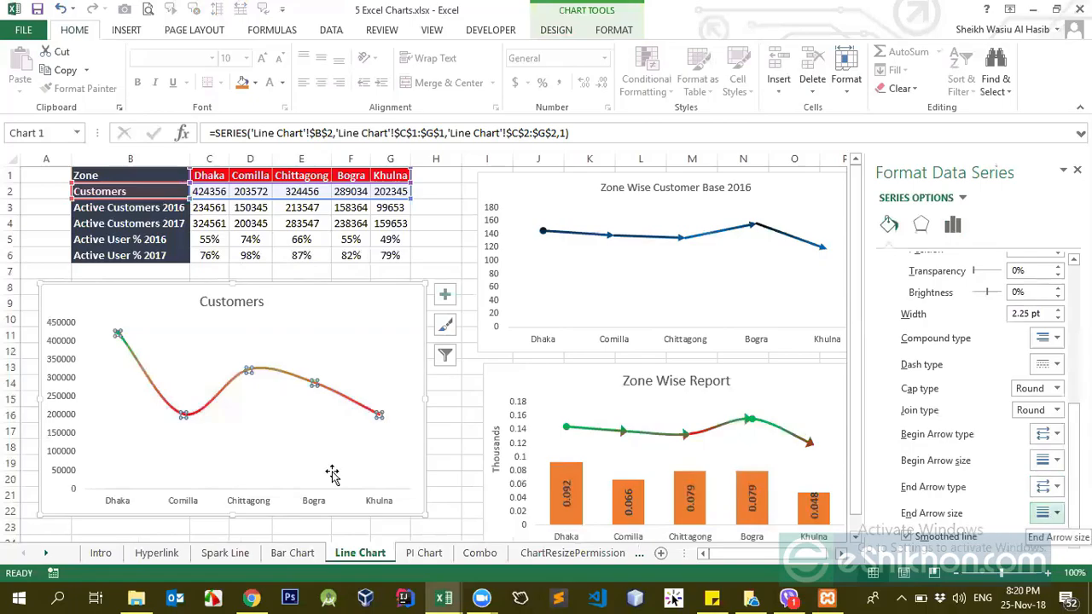
left_click(122, 395)
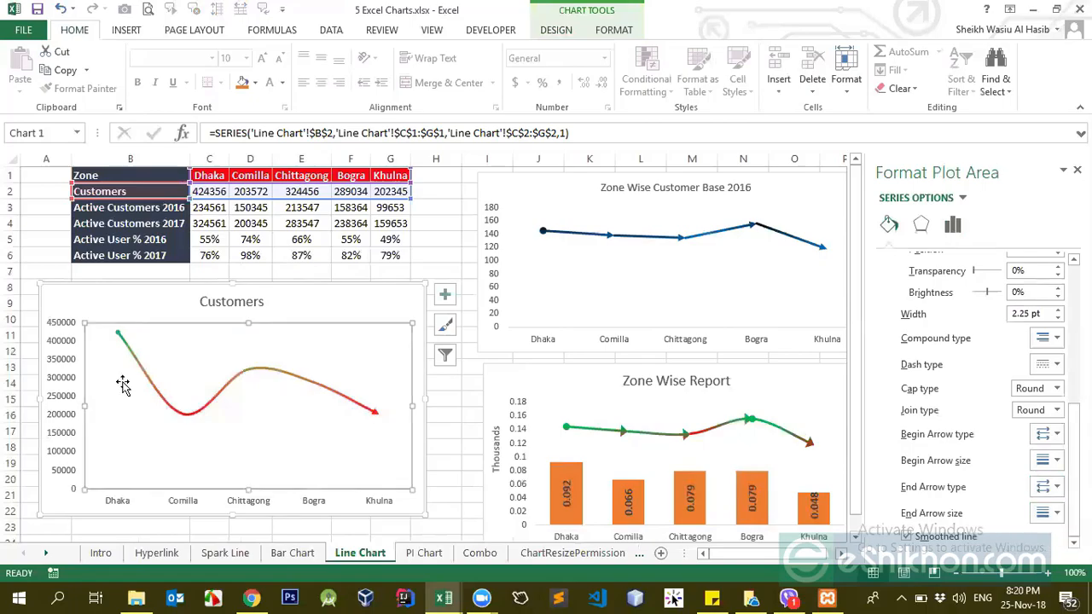
Step: Set the begin arrow size of the whole Customers series to the largest size and check the oval at Dhaka
left_click(119, 332)
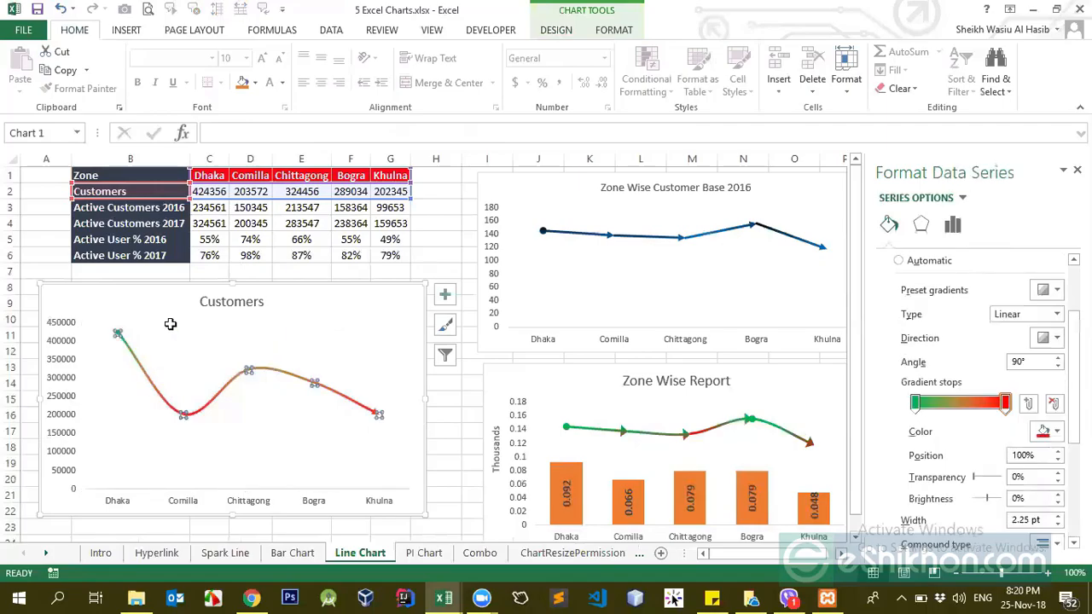
scroll(928, 461, "down", 3)
left_click(1047, 448)
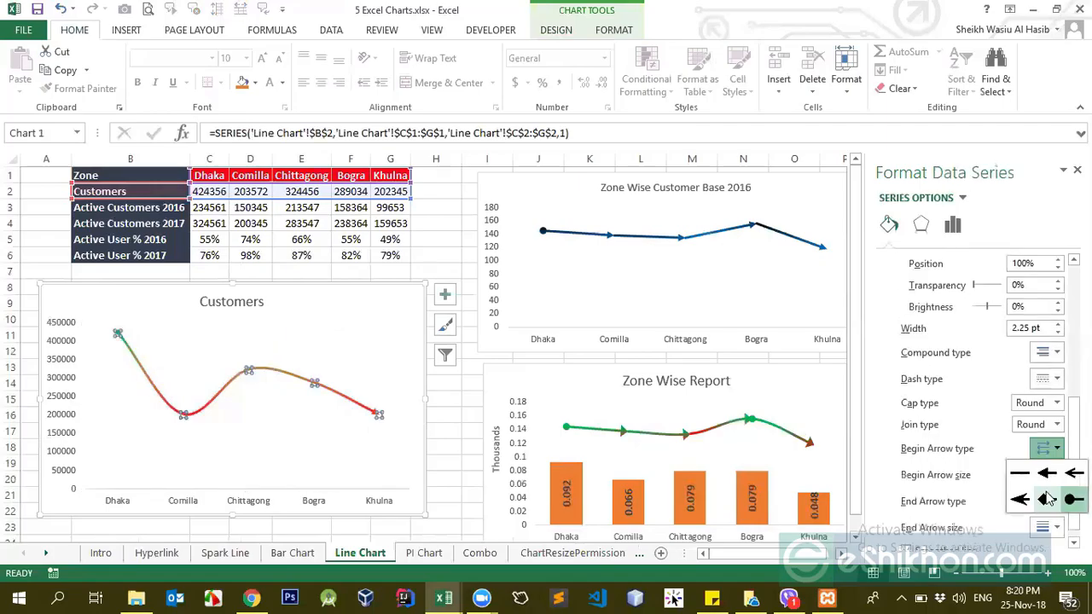
left_click(1051, 450)
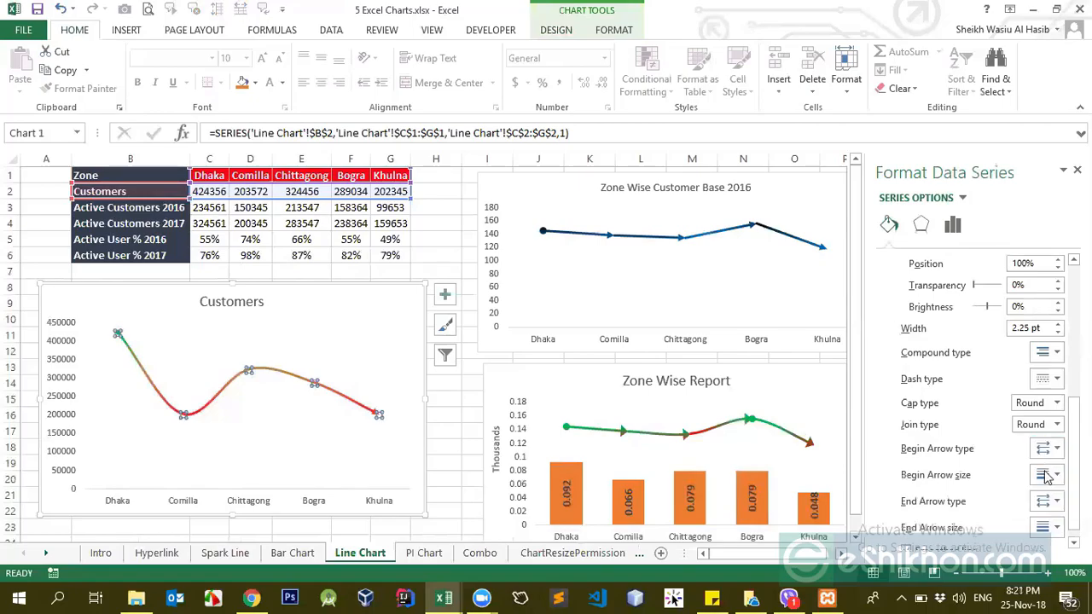
left_click(1048, 476)
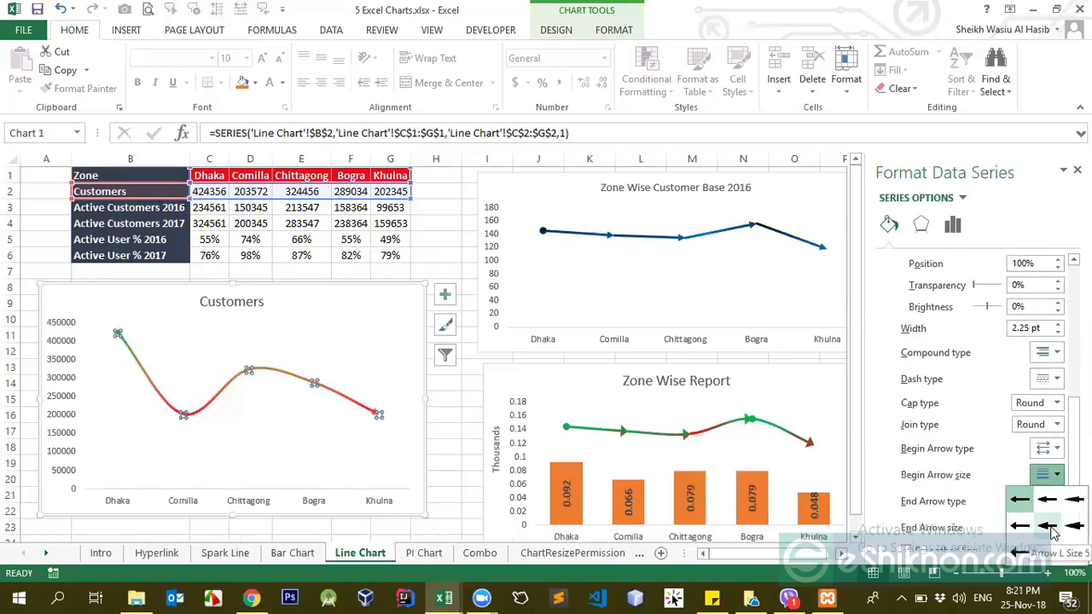
left_click(1074, 548)
left_click(376, 378)
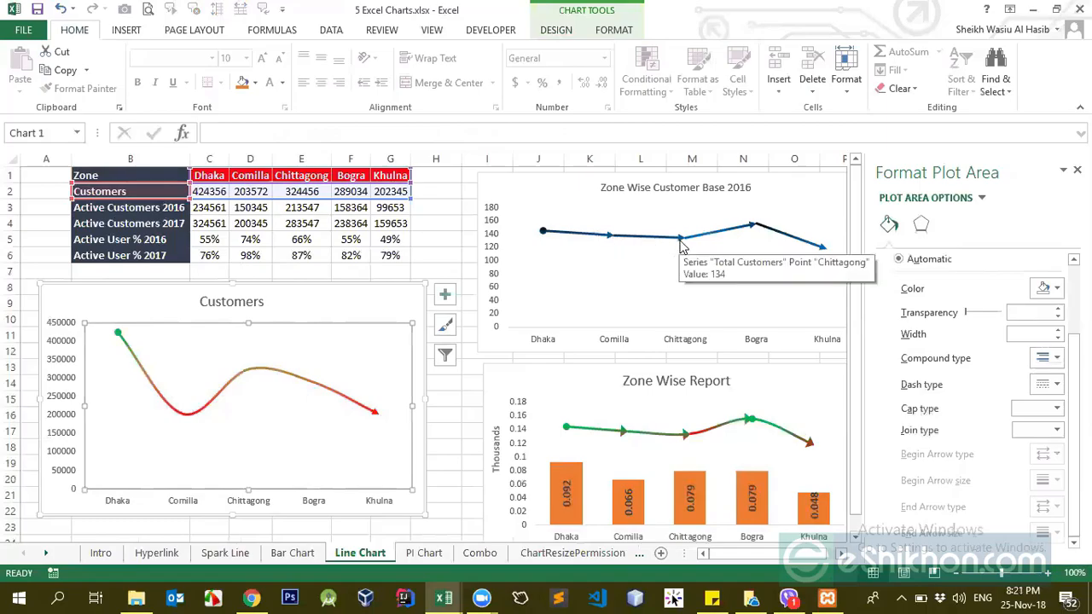
Step: Try changing the end arrow type of the Dhaka point alone and setting its begin arrow type to Arrow
left_click(186, 412)
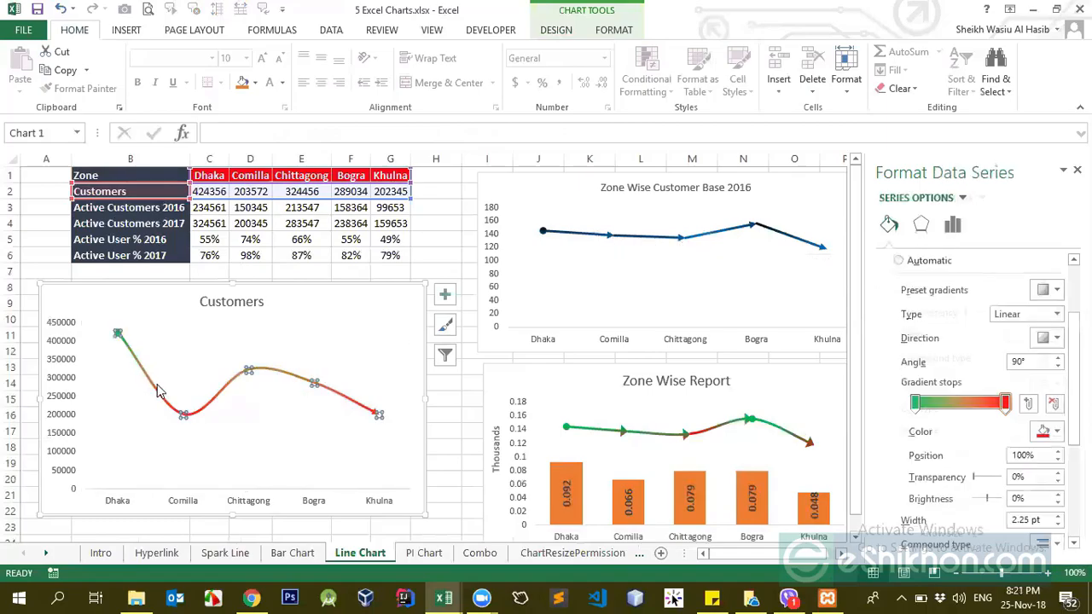
left_click(119, 334)
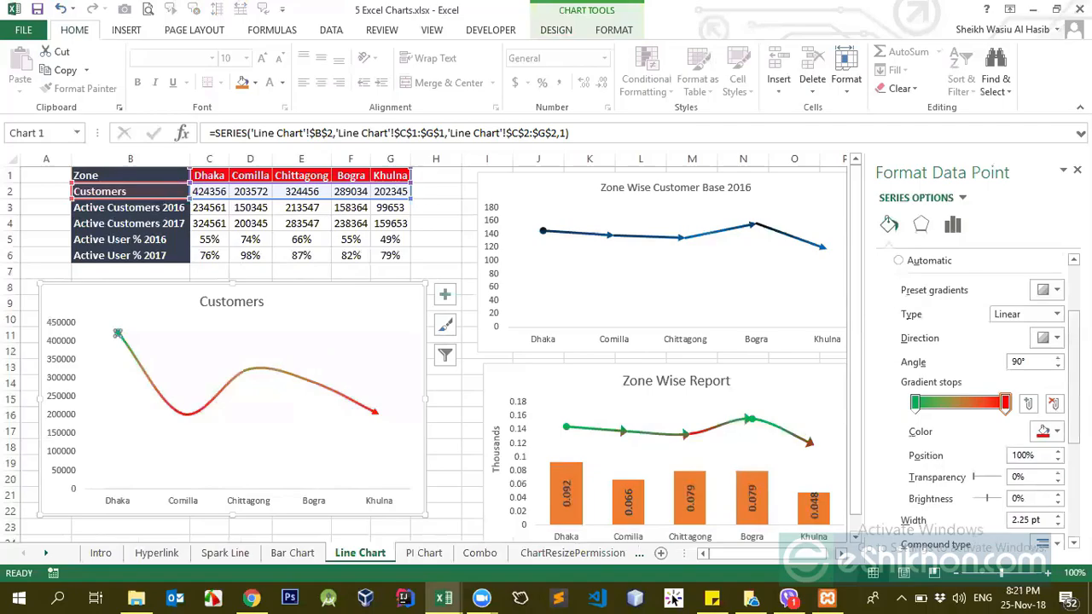
scroll(987, 471, "down", 5)
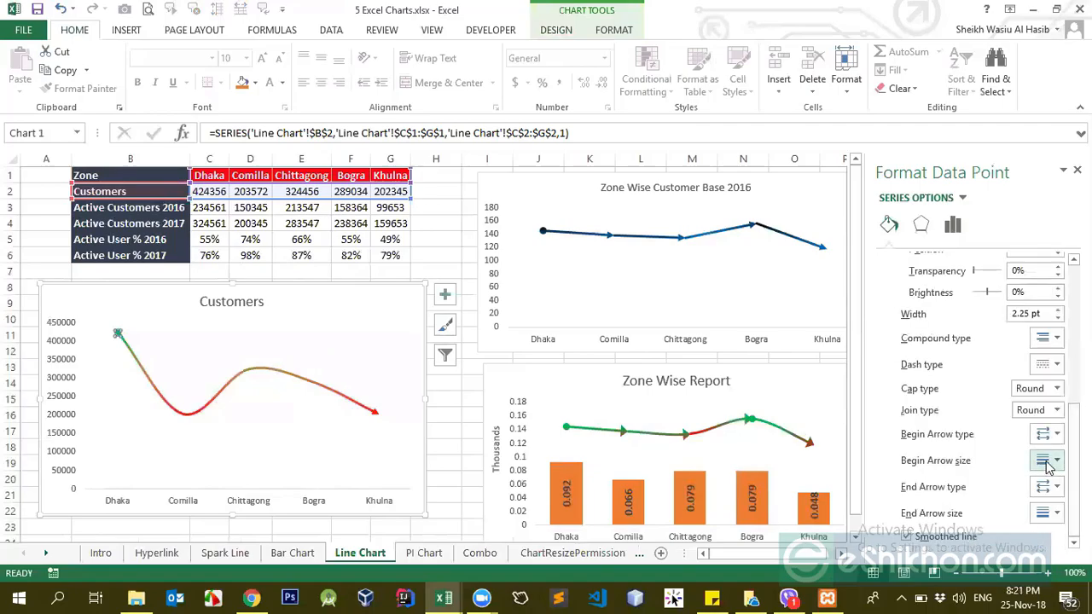
left_click(1045, 487)
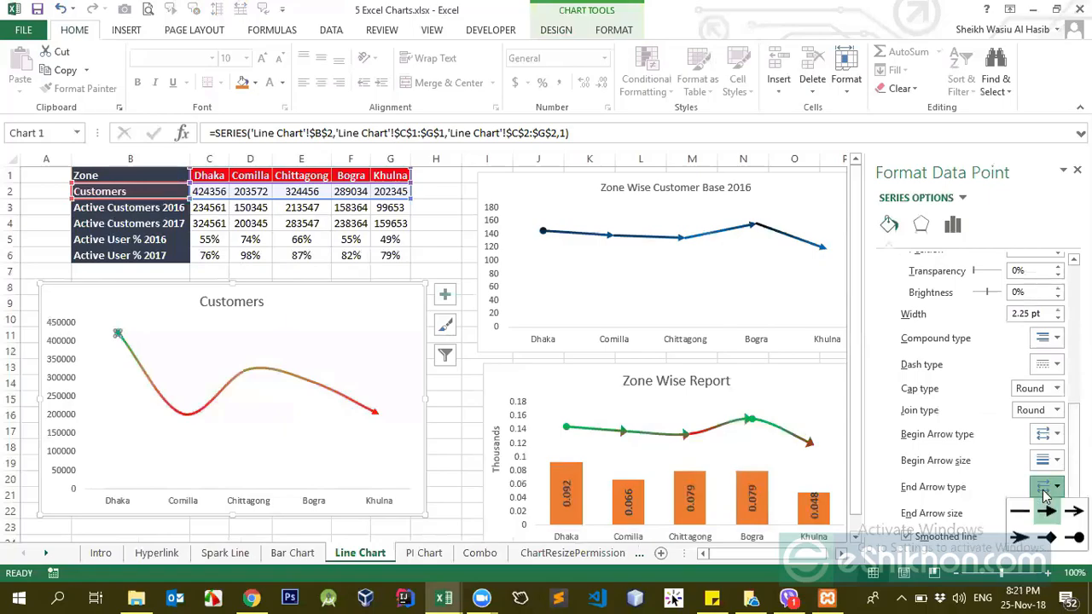
left_click(1046, 537)
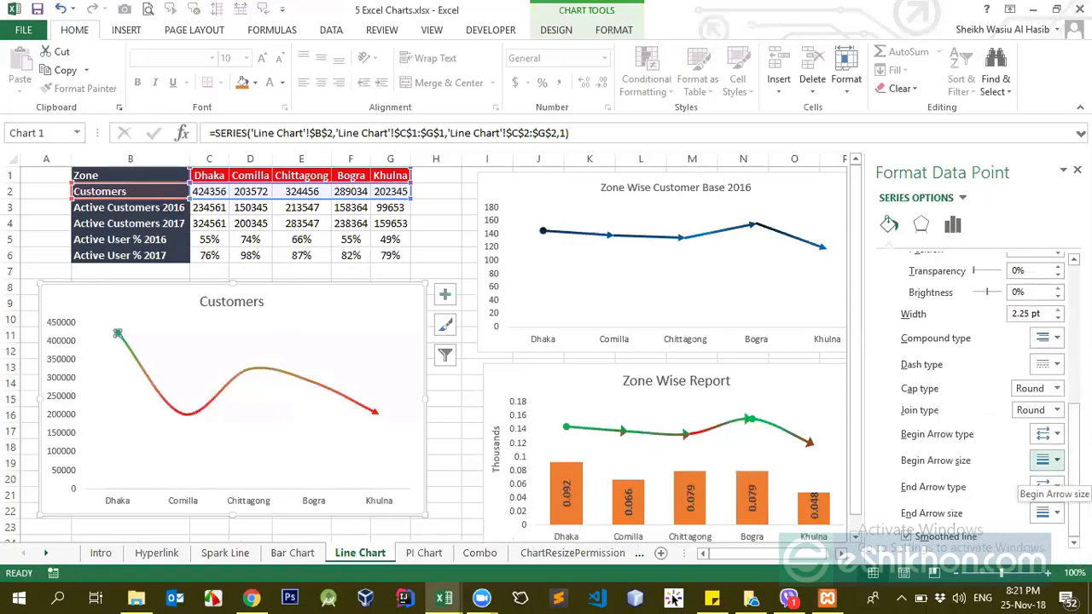
left_click(1050, 435)
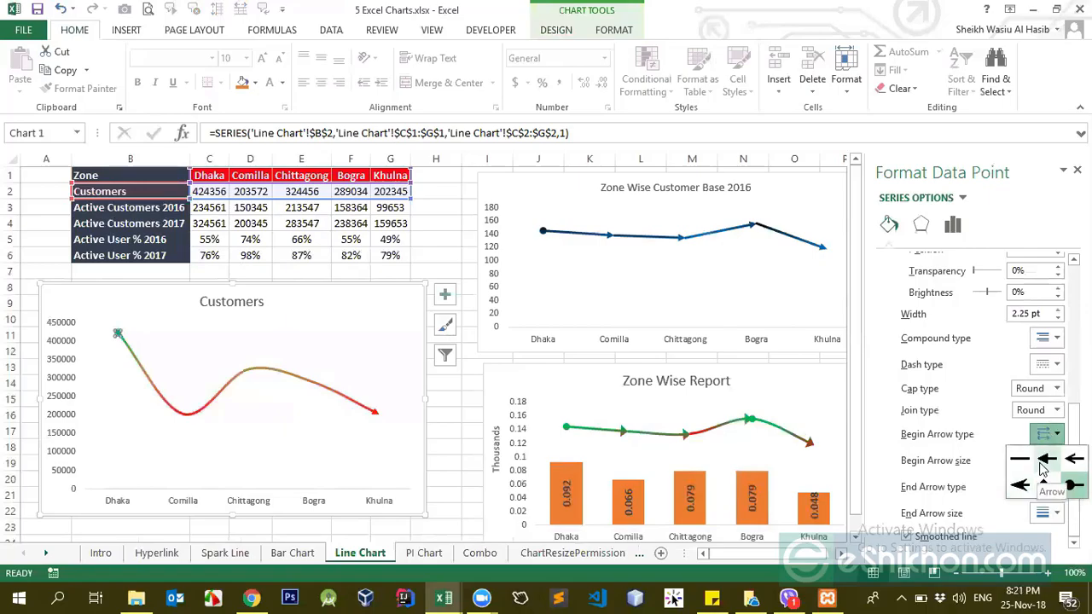
left_click(1044, 459)
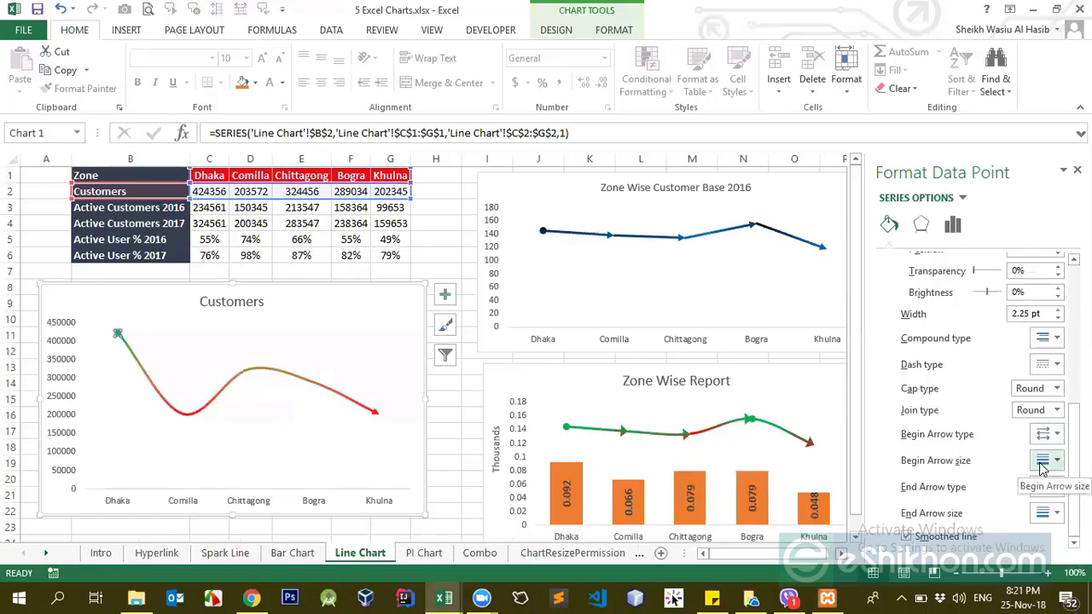
Step: Try the Arrow begin type on the Comilla point alone and undo that change
left_click(181, 416)
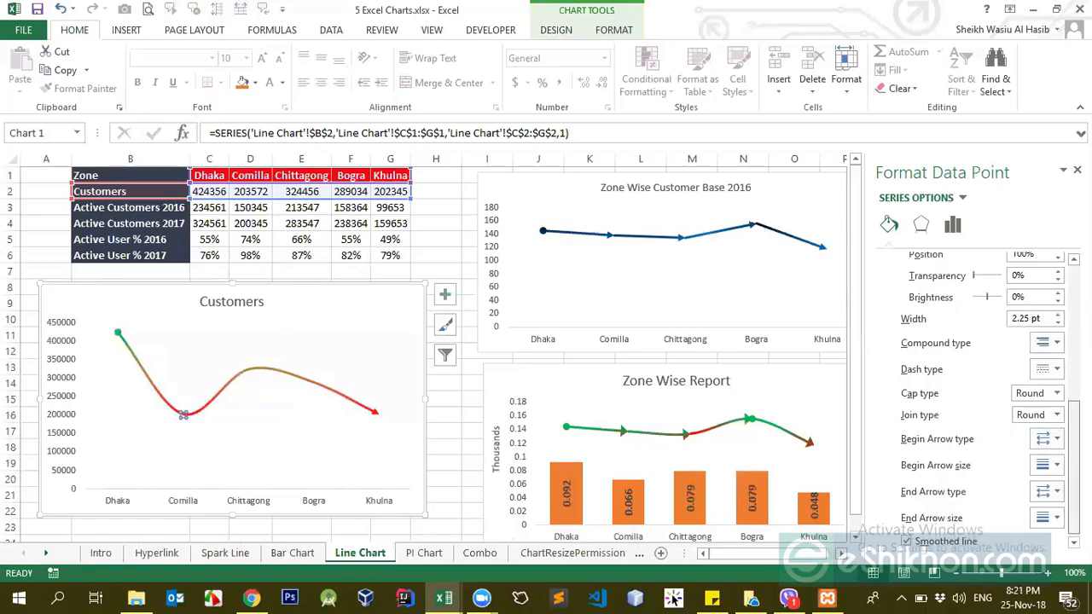
left_click(1048, 437)
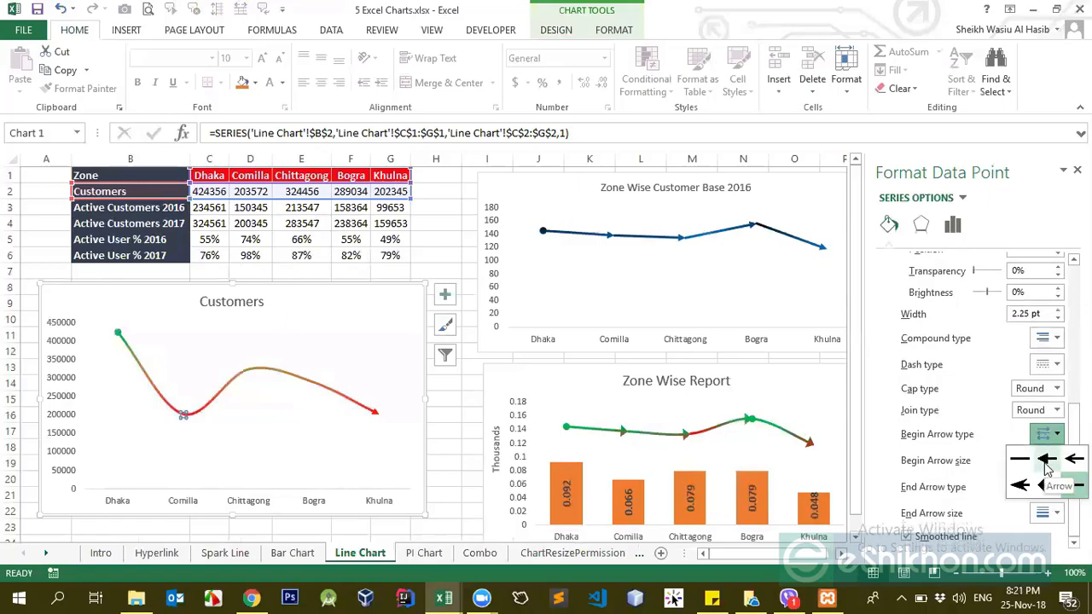
left_click(1048, 459)
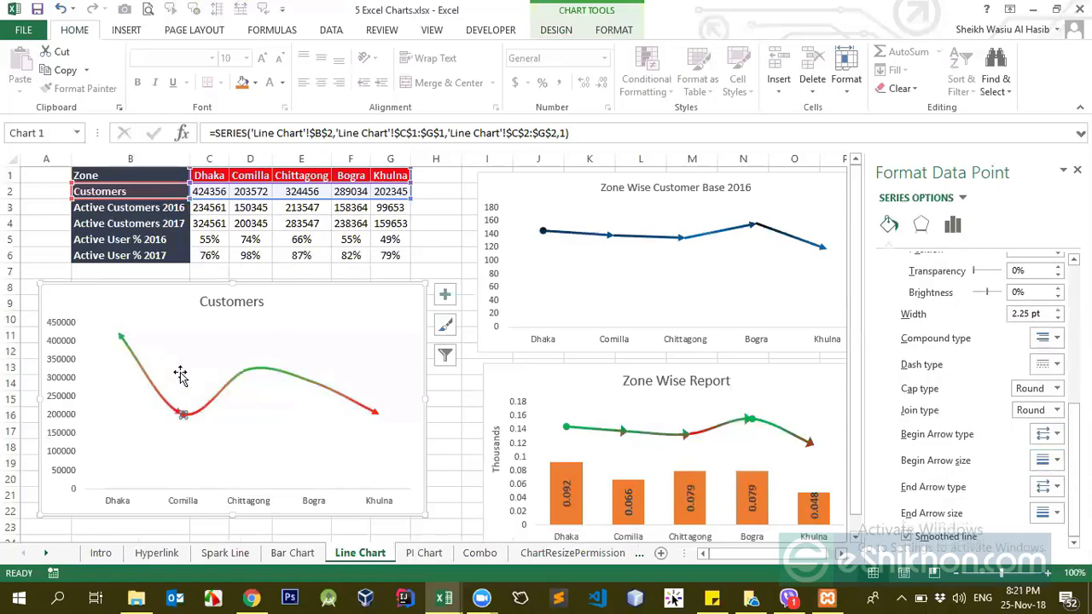
key("ctrl+z")
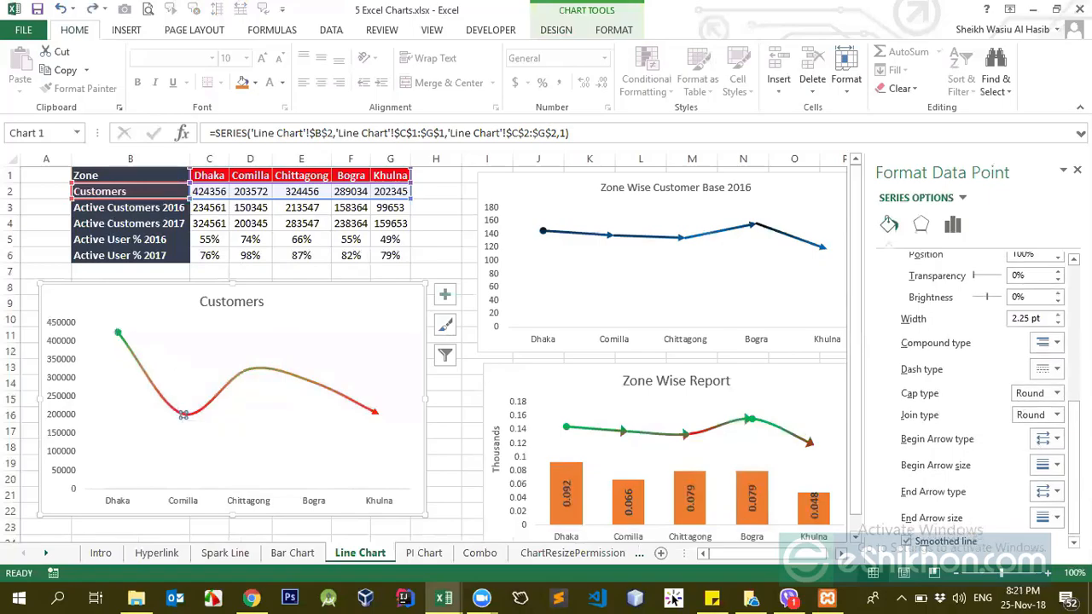
Step: Set both the end and begin arrow types of the Comilla point to Arrow and check the neighbouring Chittagong segment
scroll(920, 509, "down", 1)
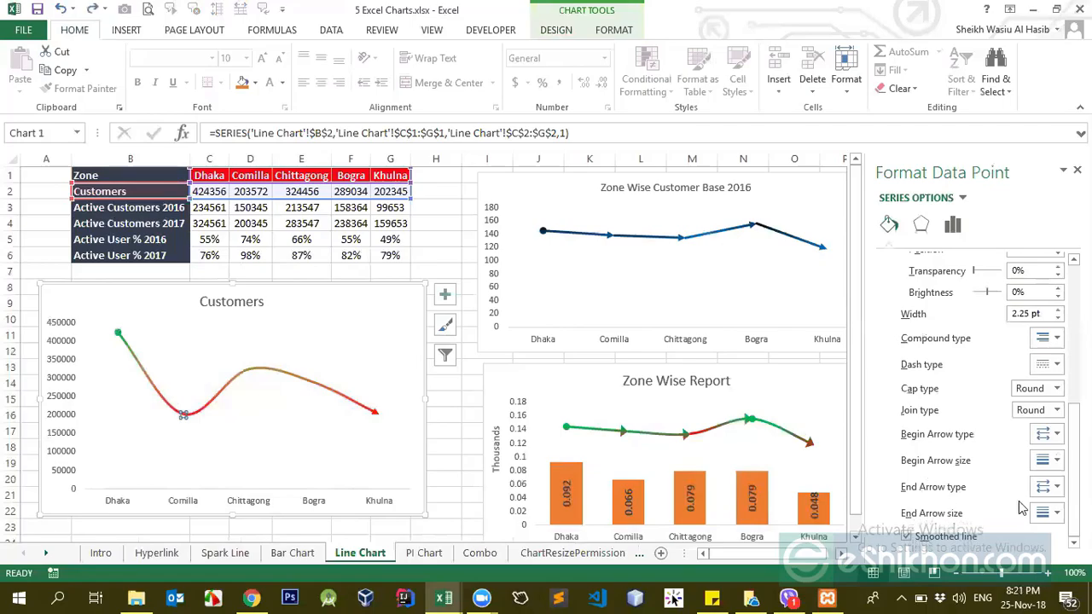
left_click(1048, 486)
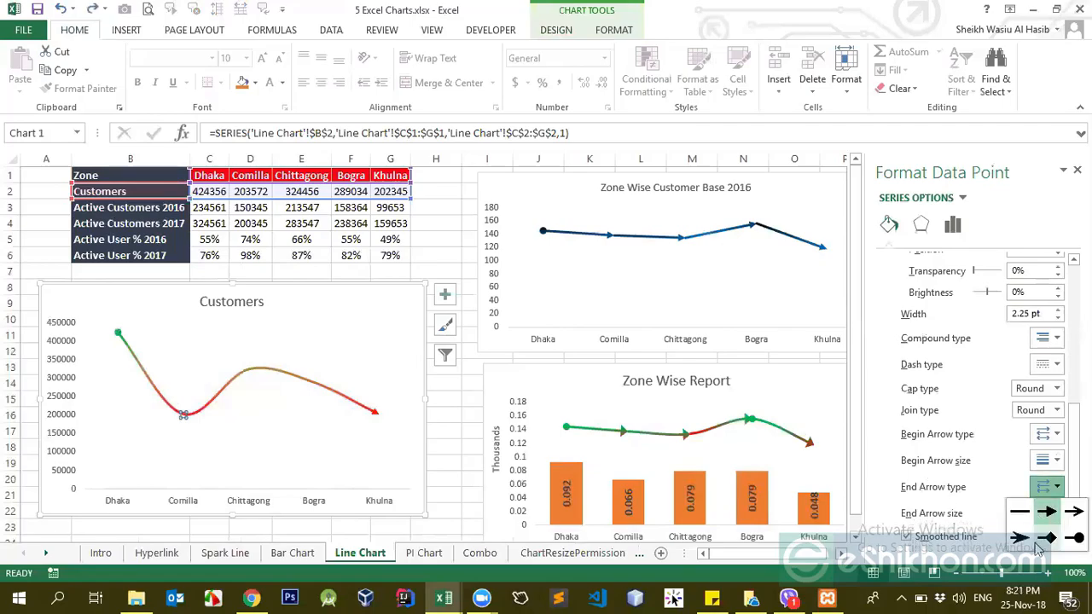
left_click(1047, 511)
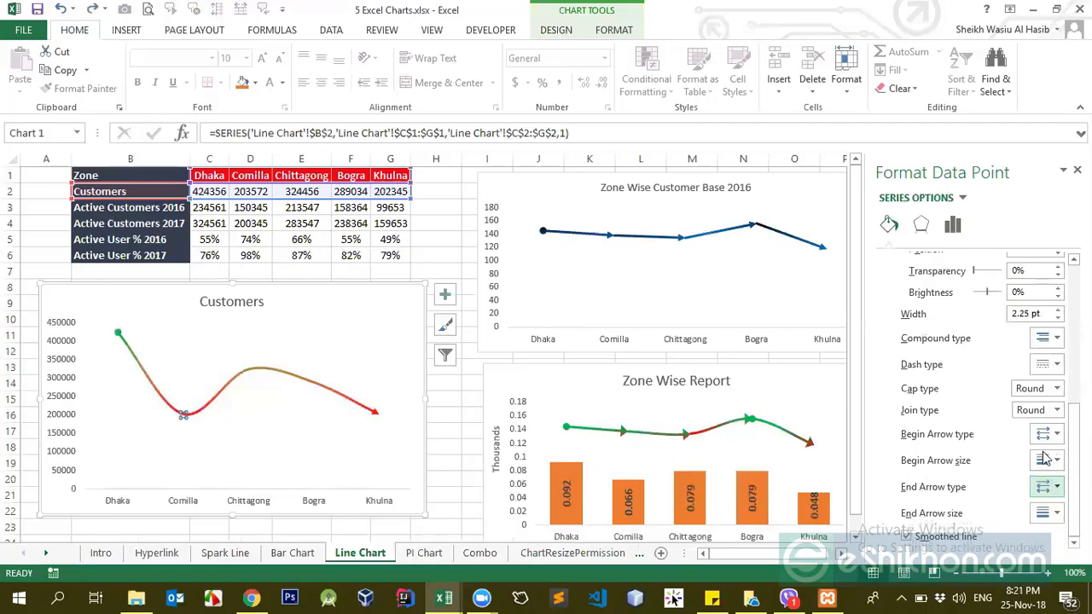
left_click(1047, 434)
left_click(1047, 459)
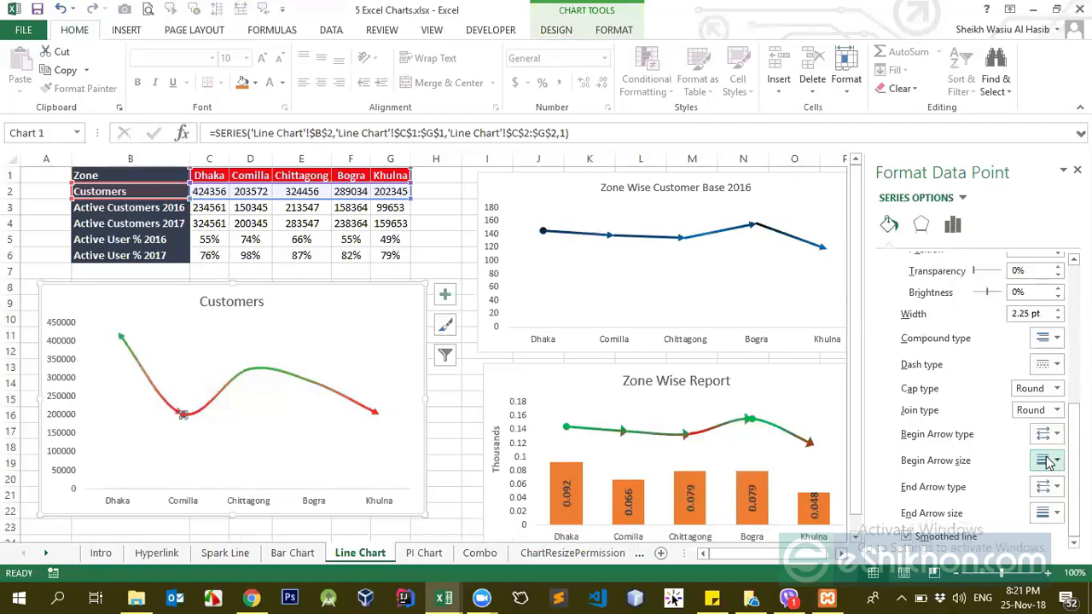
left_click(218, 399)
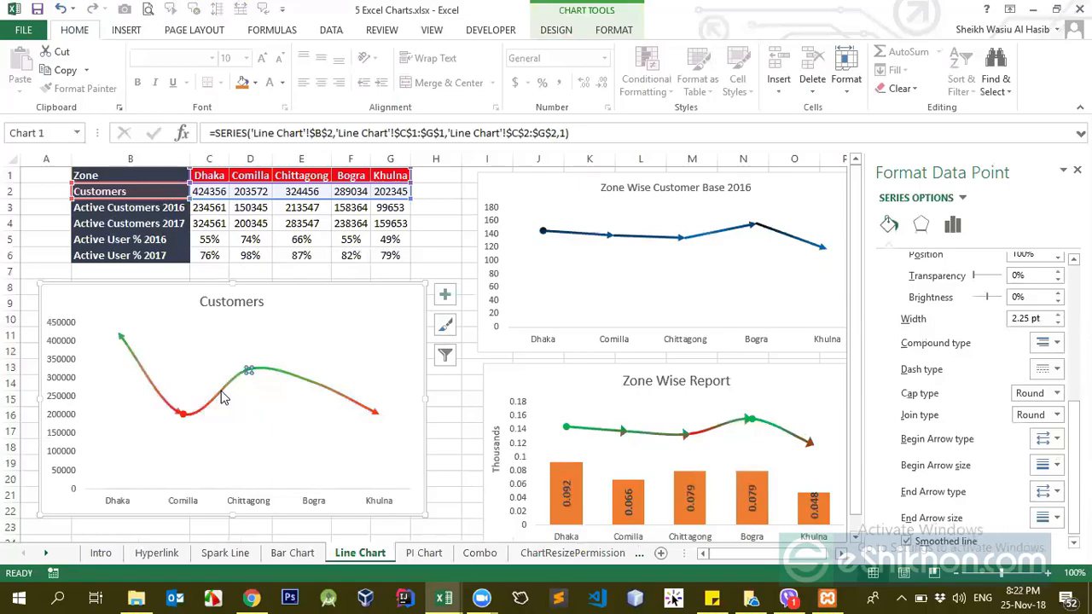
Step: Set the begin arrow type of the Comilla point back to the round oval arrow
left_click(181, 413)
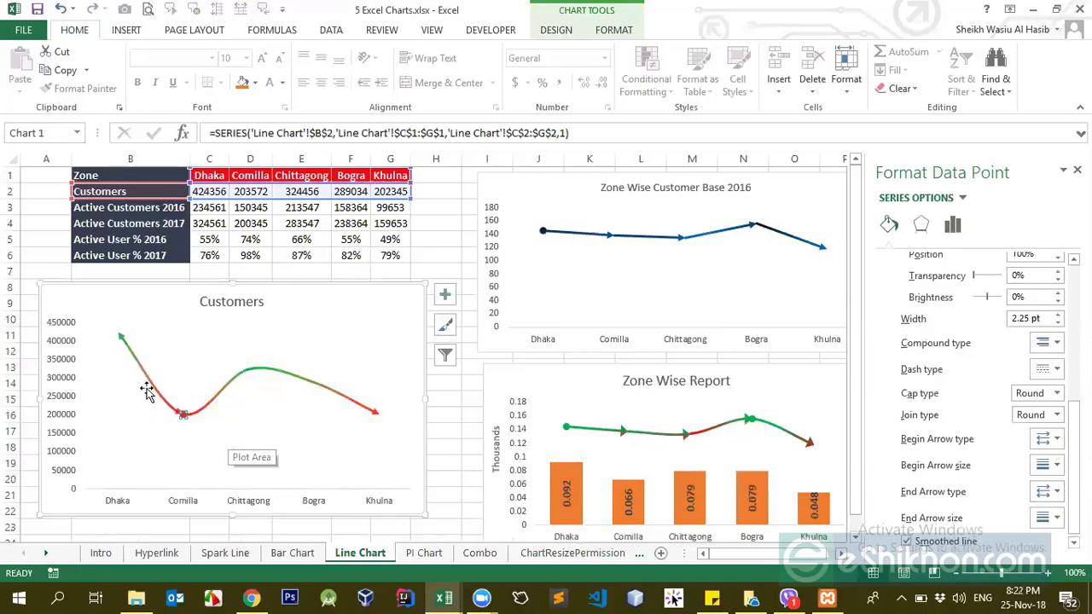
scroll(1051, 458, "down", 1)
left_click(1046, 434)
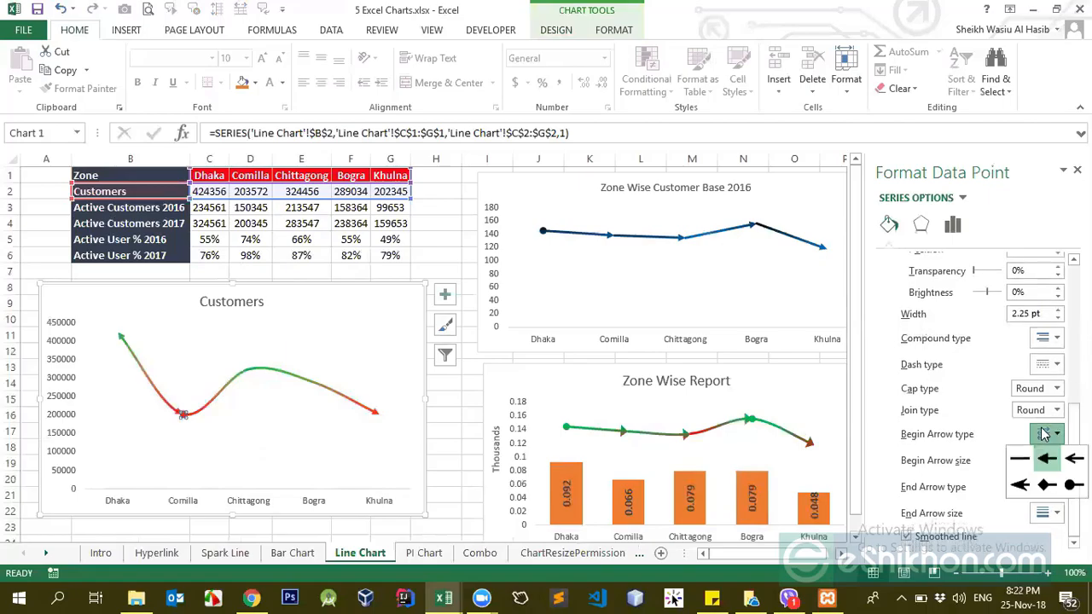
left_click(1074, 487)
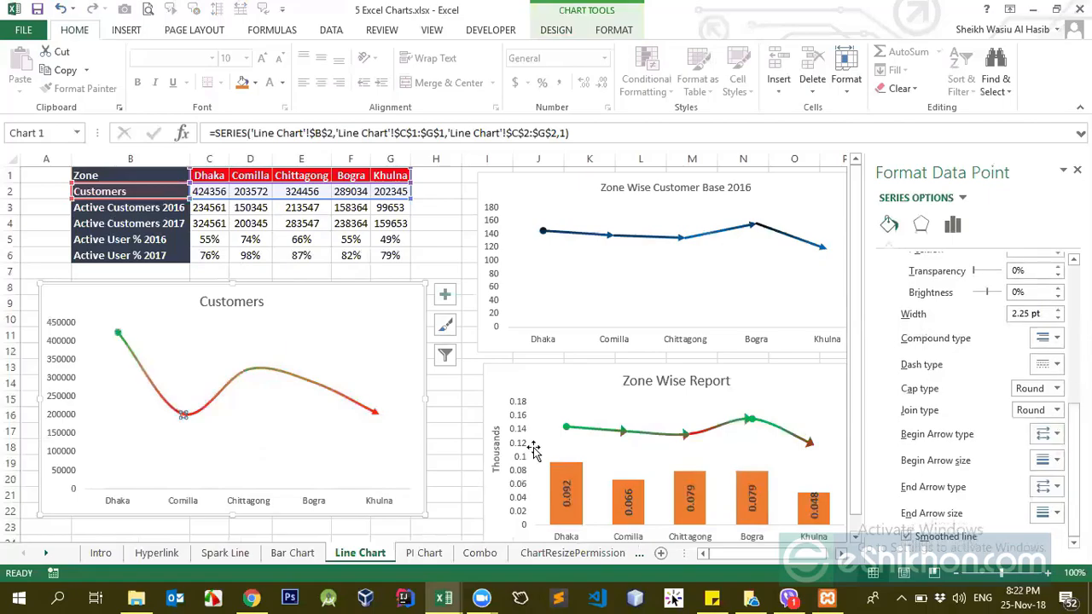
Step: Set the begin arrow type of the Chittagong point to Arrow and its end arrow type to Oval Arrow
left_click(236, 385)
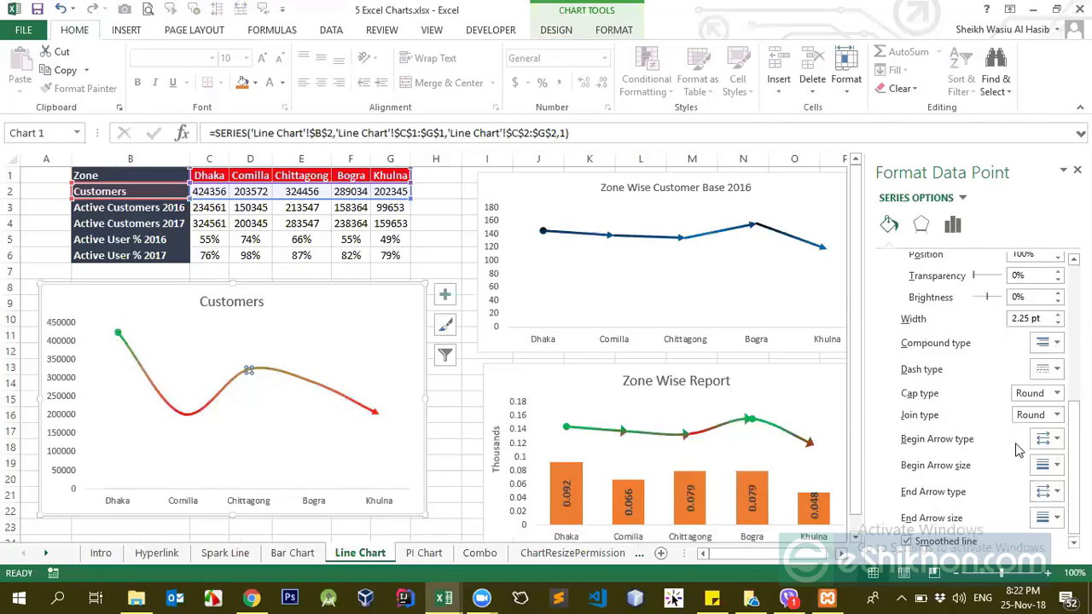
left_click(1046, 439)
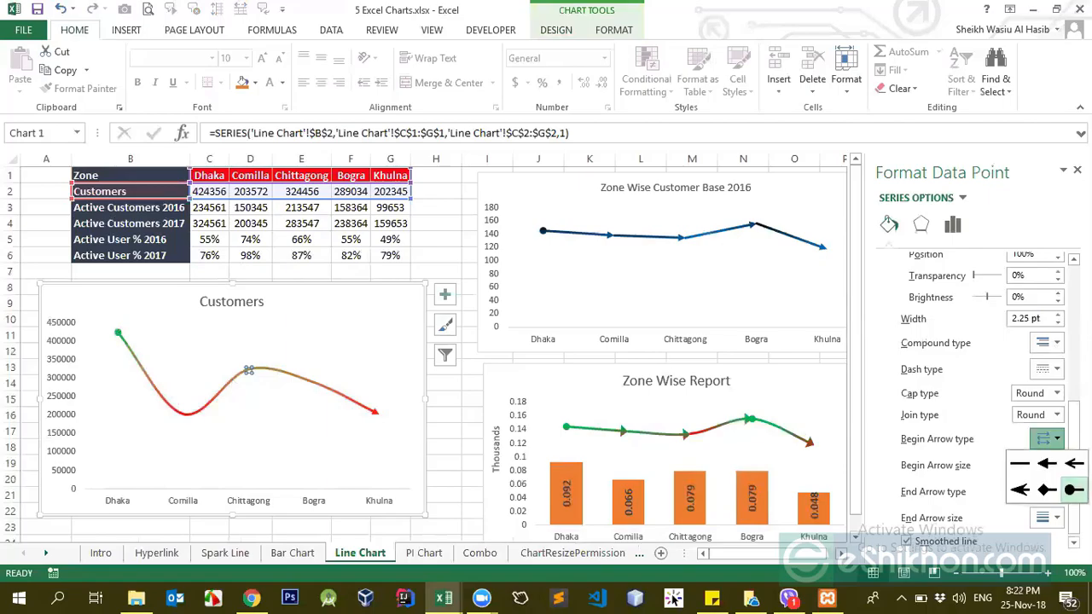
left_click(1047, 465)
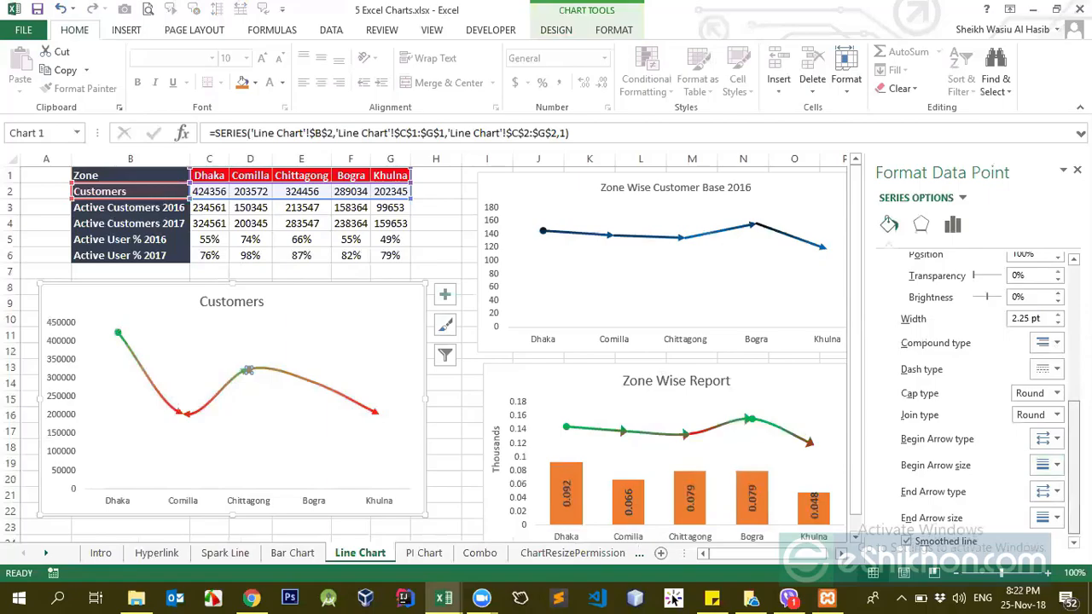
scroll(1048, 478, "down", 1)
left_click(1046, 487)
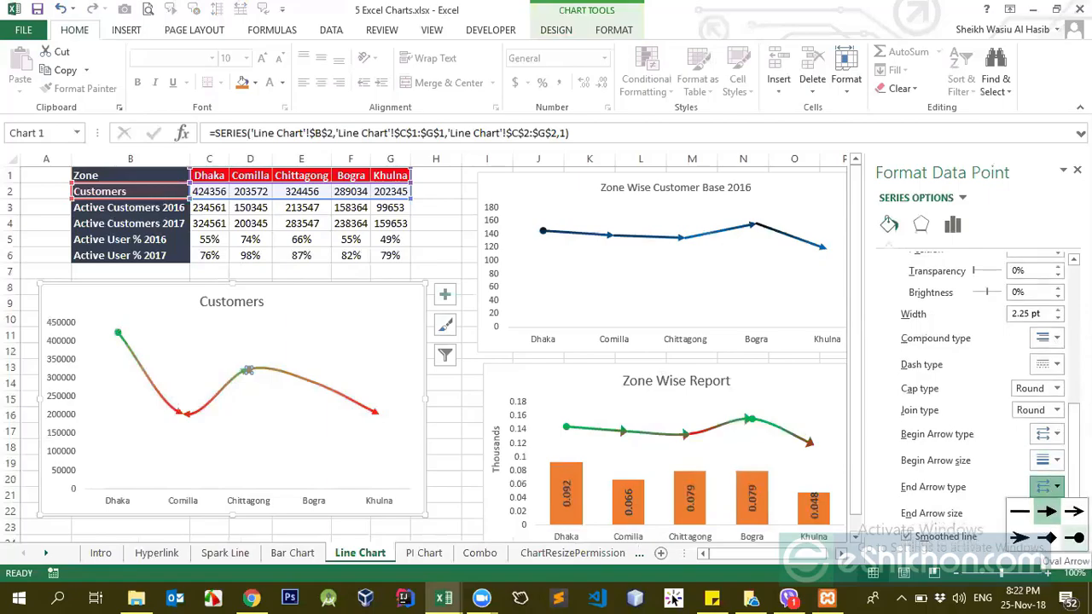
left_click(1075, 536)
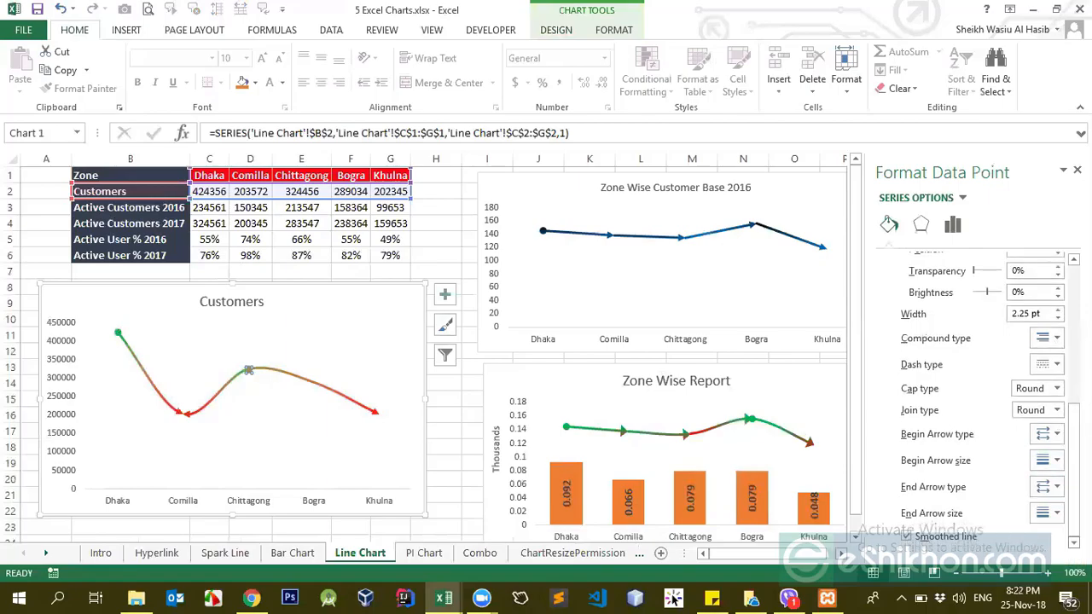
Step: Move the Customers chart slightly, and undo both the move and the Chittagong point's arrow type changes
left_click(224, 407)
left_click(188, 417)
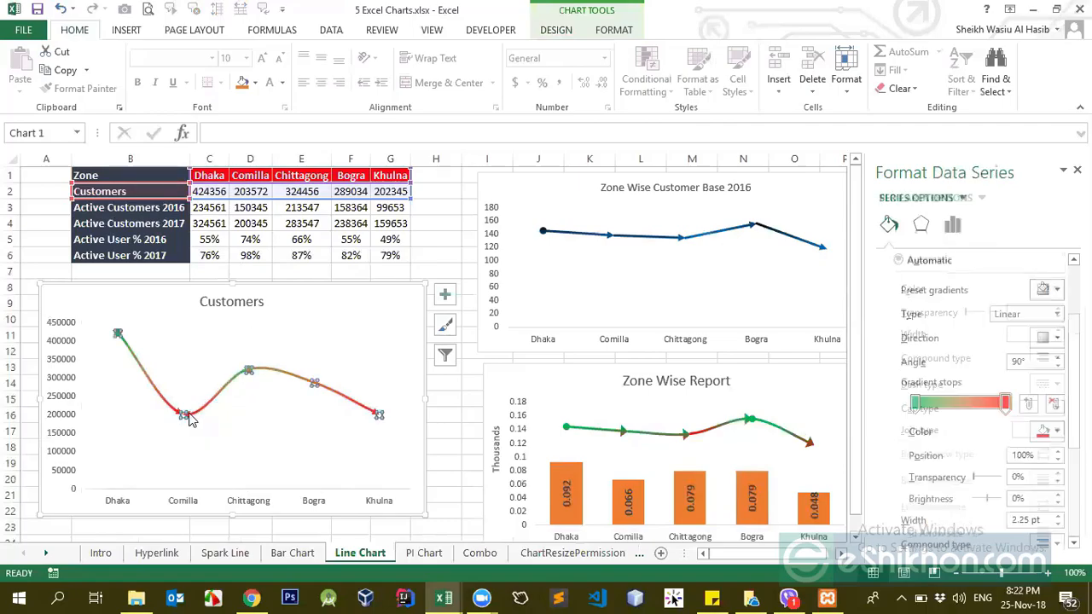
left_click_drag(342, 285, 350, 272)
left_click(205, 397)
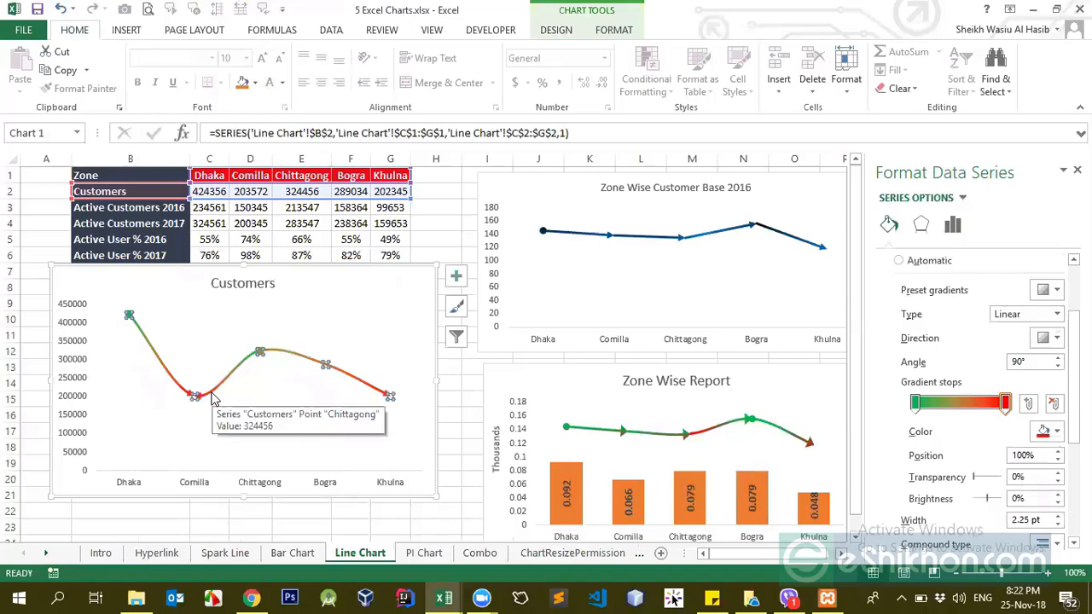
key("ctrl+z")
key("ctrl+z")
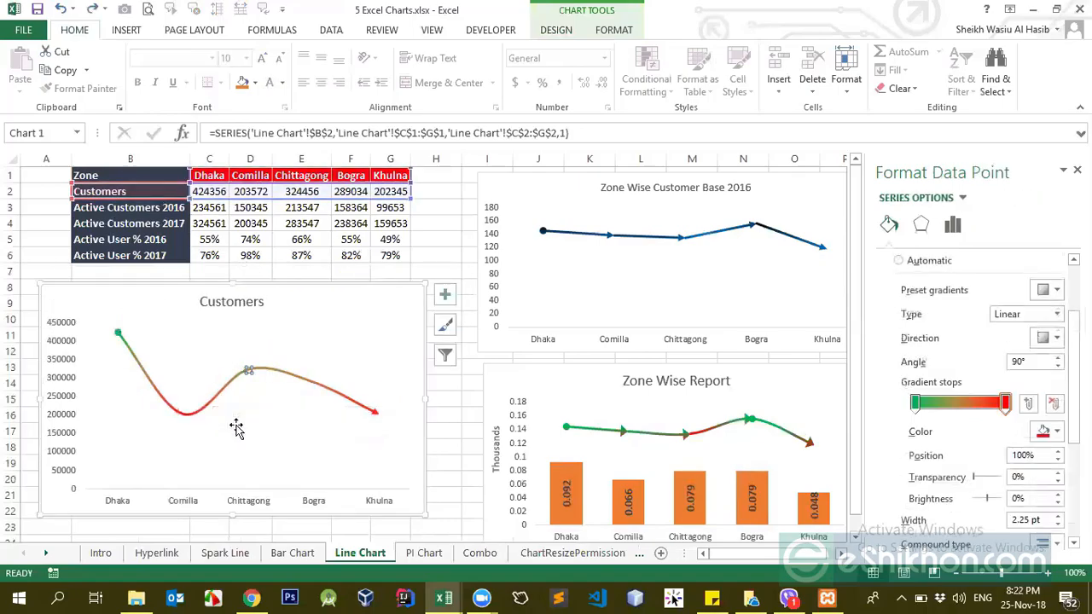
Step: Remove the end arrow from the Comilla point of the Customers line
left_click(185, 416)
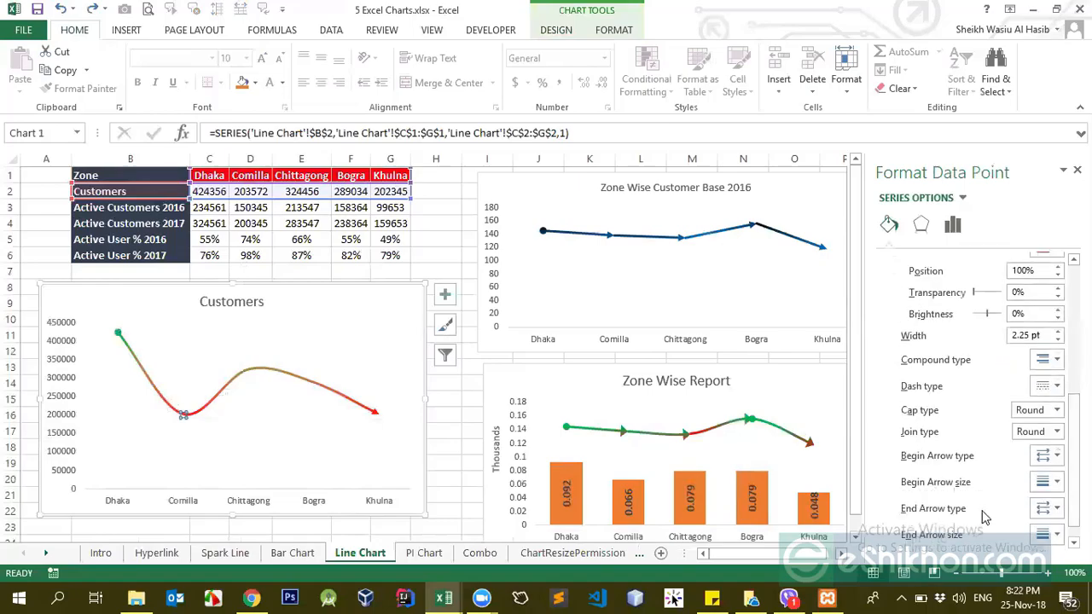
scroll(985, 517, "down", 1)
left_click(1043, 491)
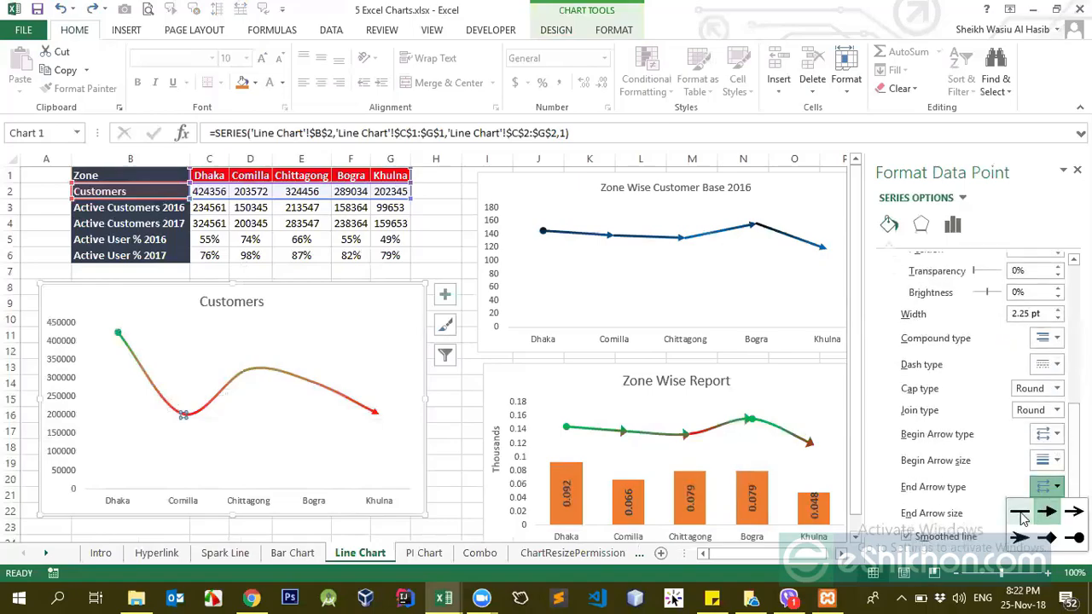
left_click(1021, 514)
Step: Try the Arrow begin type on the Chittagong point alone and set it back to the round oval arrow
left_click(249, 370)
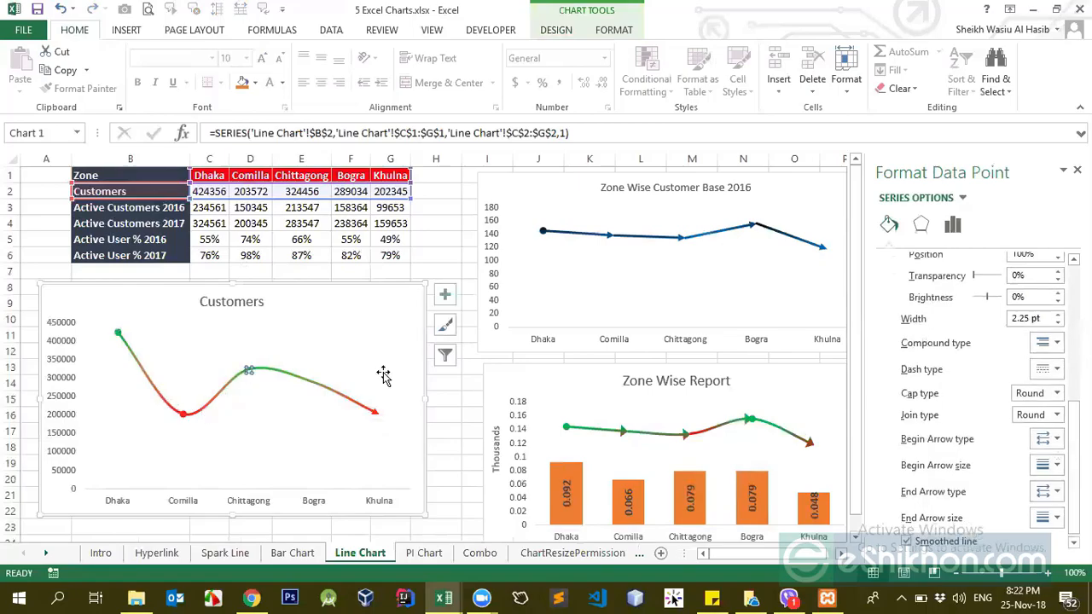
left_click(1049, 439)
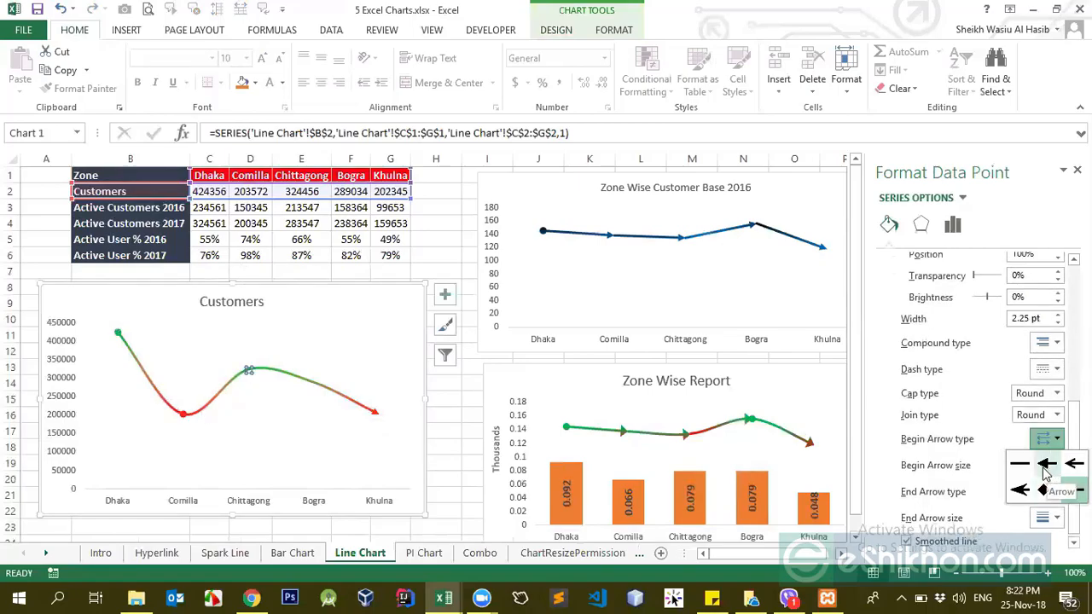
left_click(1046, 472)
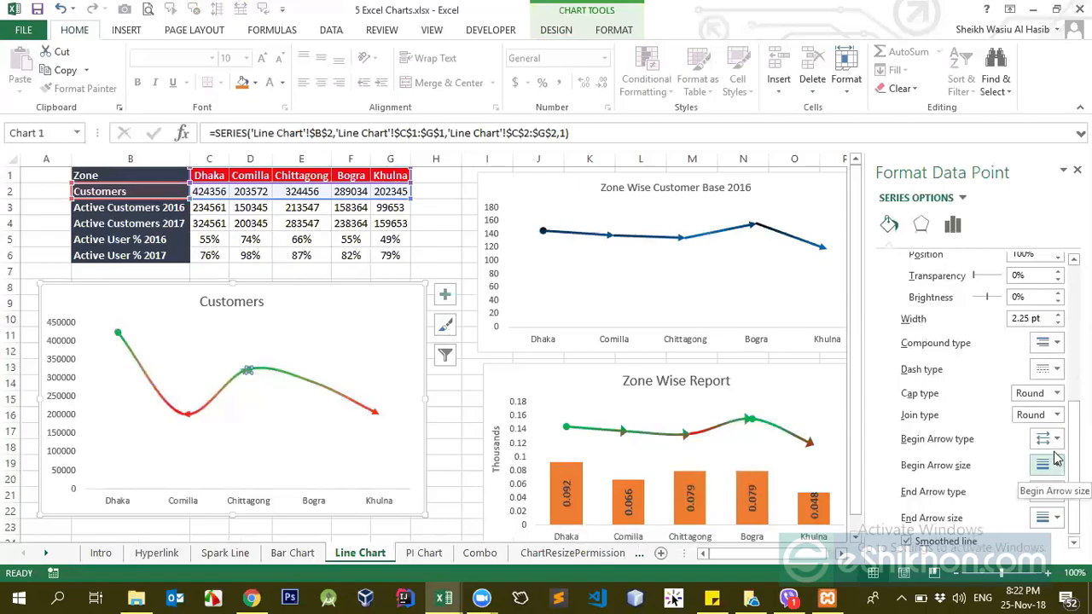
left_click(1058, 442)
left_click(1076, 492)
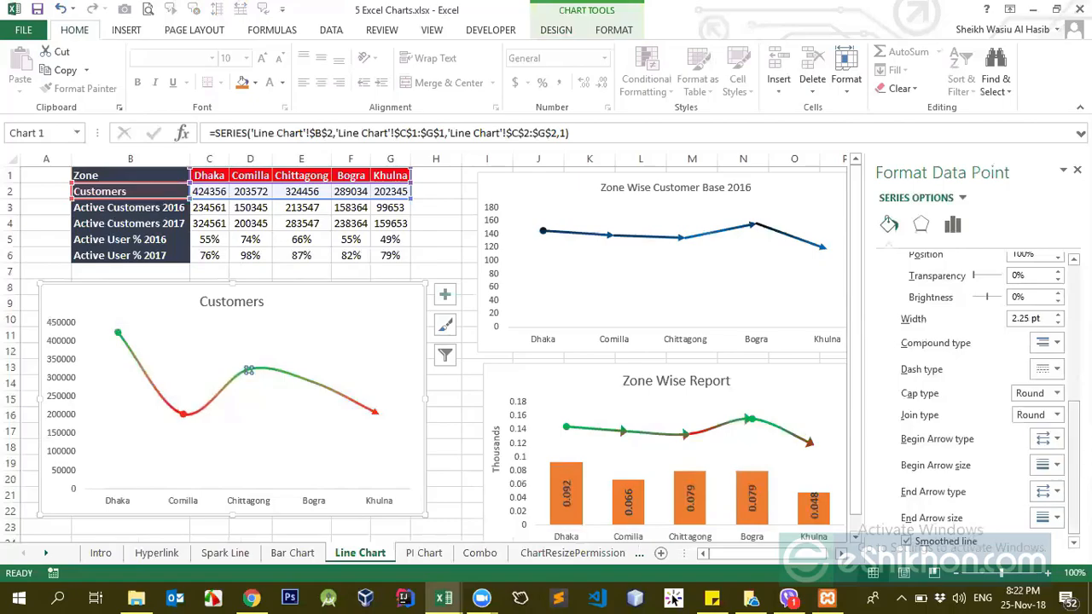
Step: Check the begin arrow sizes for the Chittagong point and set its begin arrow type to no arrow
scroll(983, 409, "down", 1)
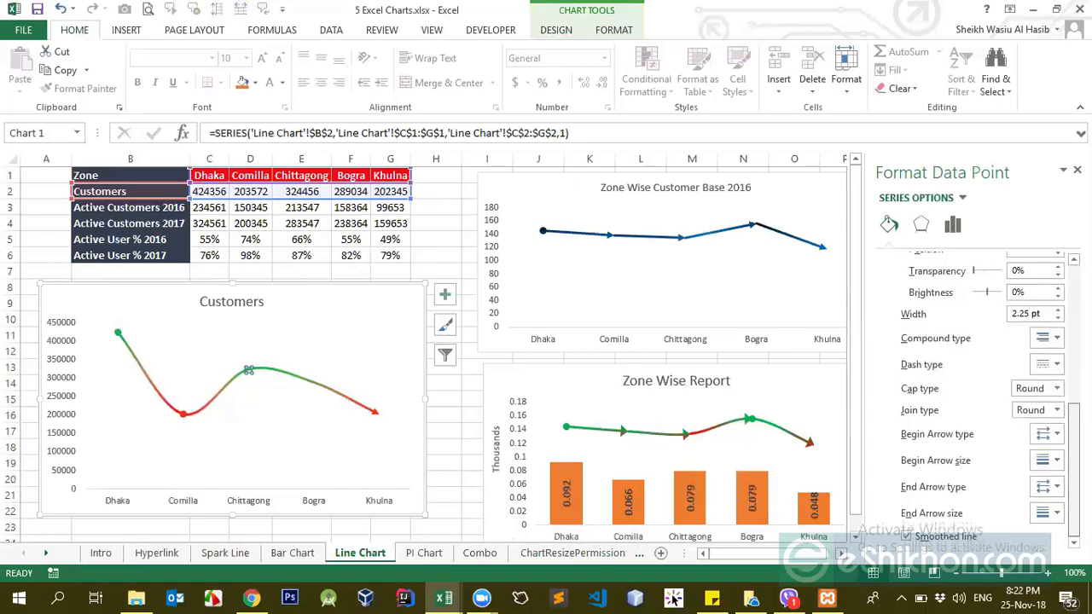
left_click(1049, 461)
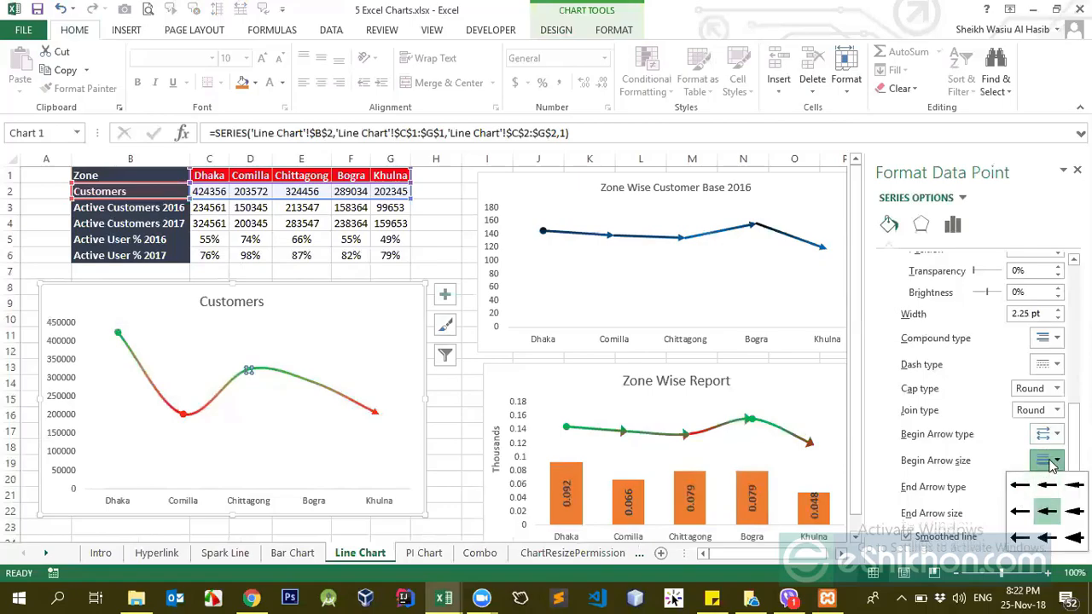
left_click(1052, 463)
left_click(1049, 461)
left_click(1024, 466)
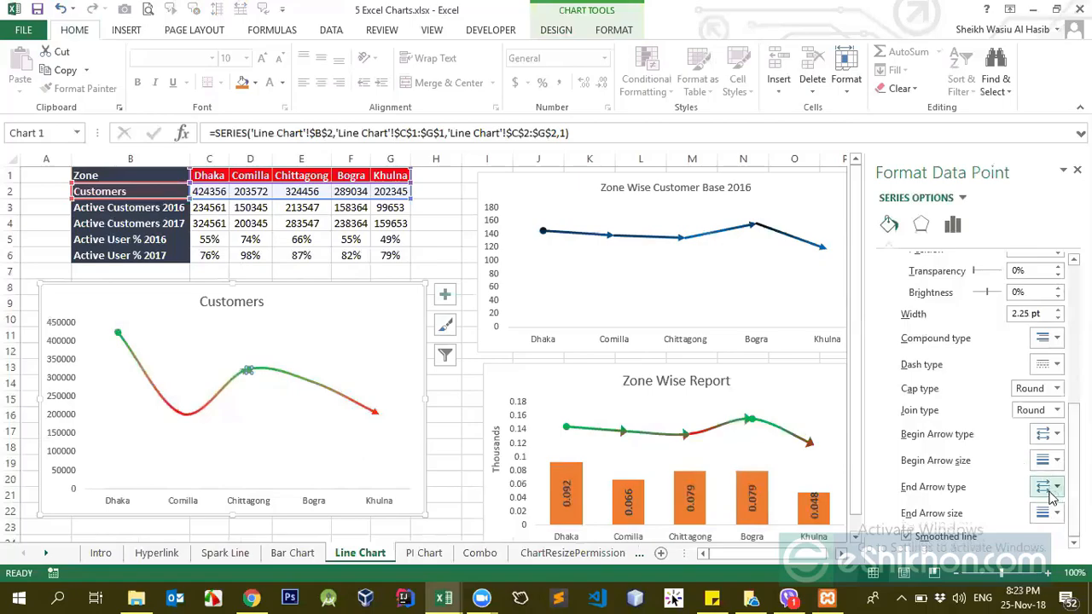
Step: Try the Oval Arrow end type on the Chittagong point and set it back to Arrow
left_click(1051, 487)
left_click(1074, 537)
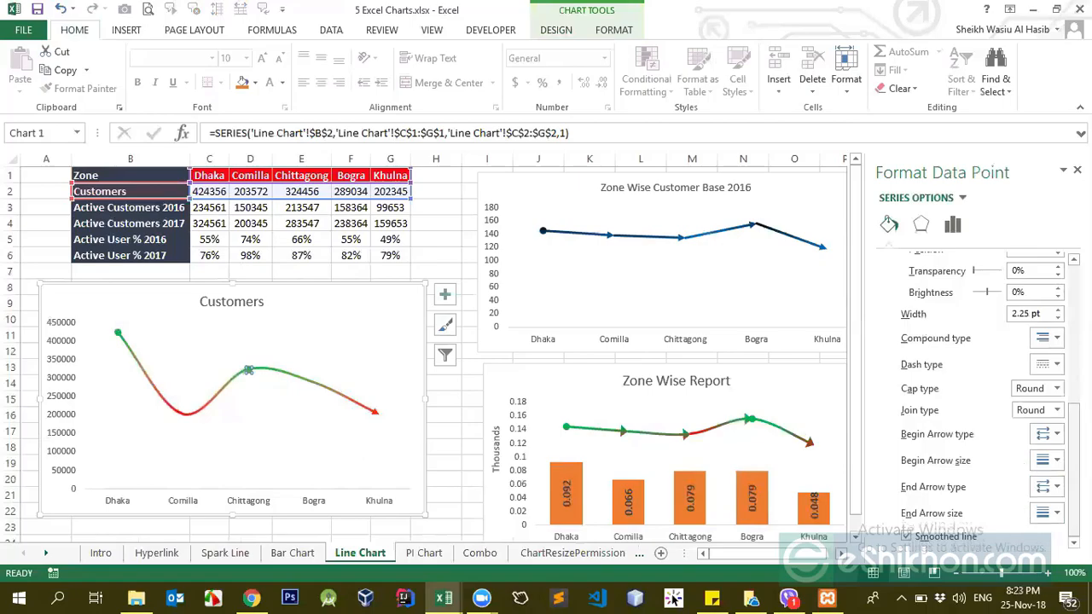
left_click(1050, 487)
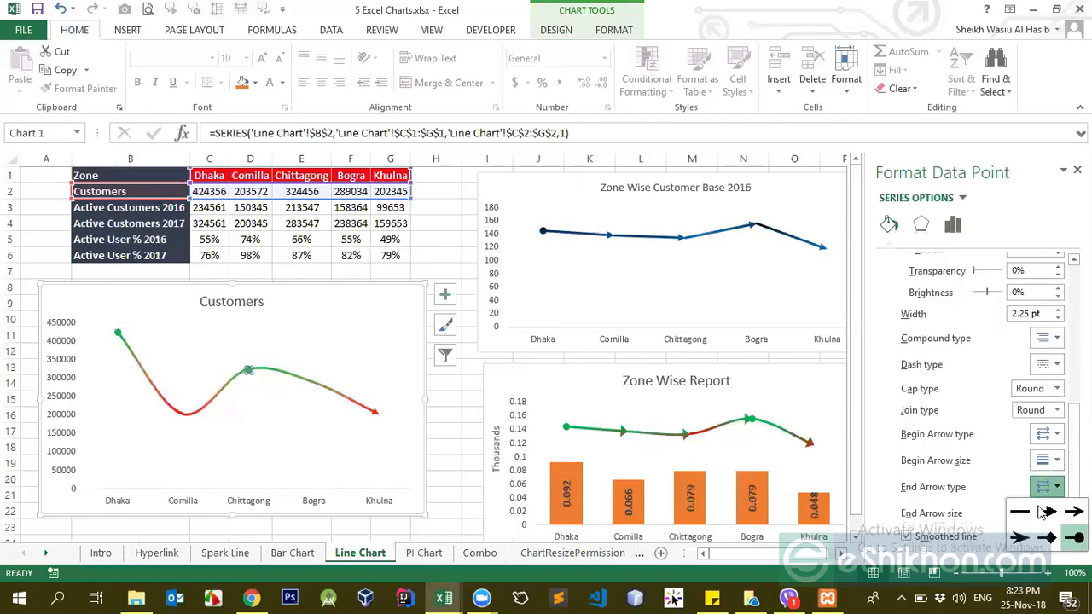
left_click(1052, 512)
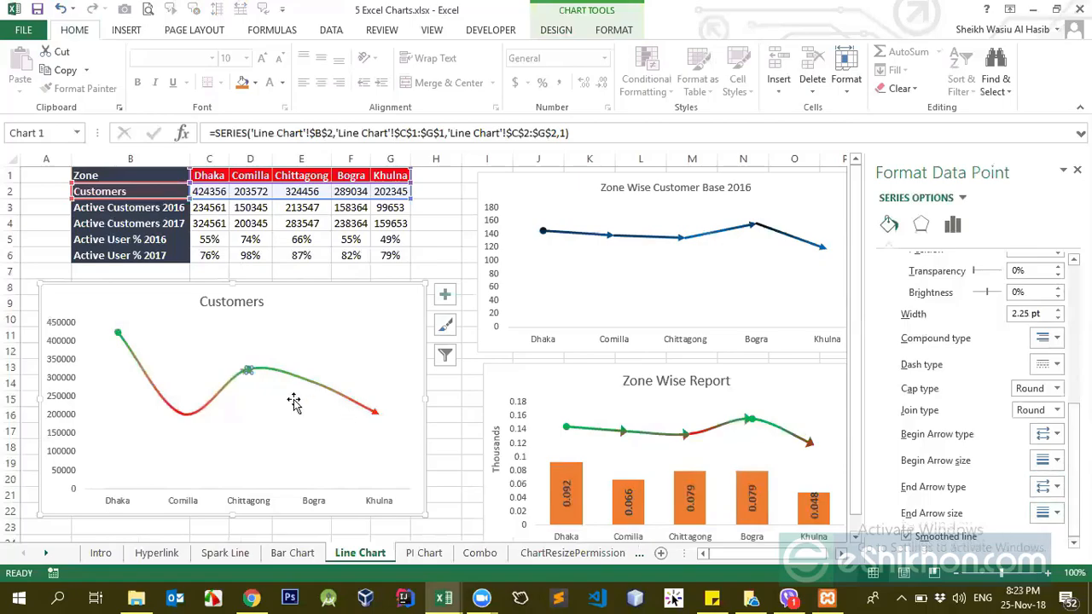
Step: Set the begin arrow type of the Bogra point to Arrow and its end arrow type to Oval Arrow
left_click(314, 383)
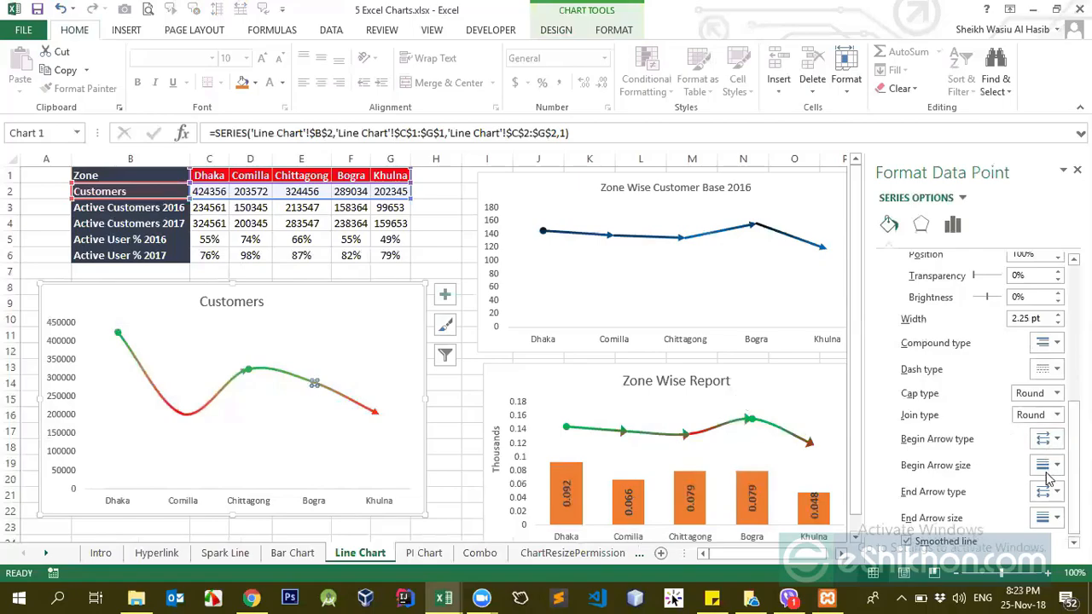
left_click(1042, 442)
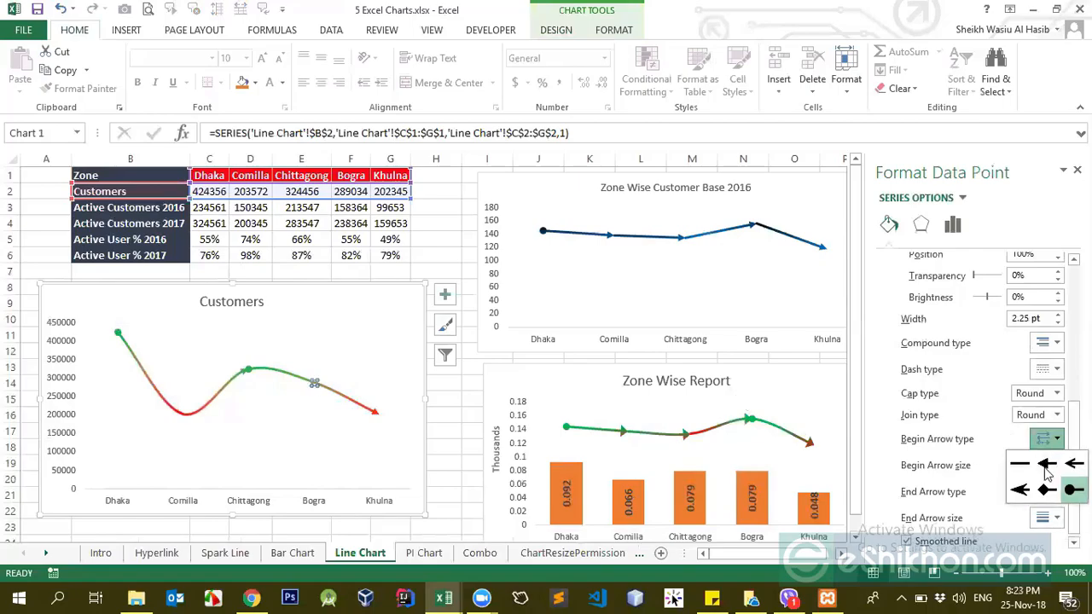
left_click(1051, 457)
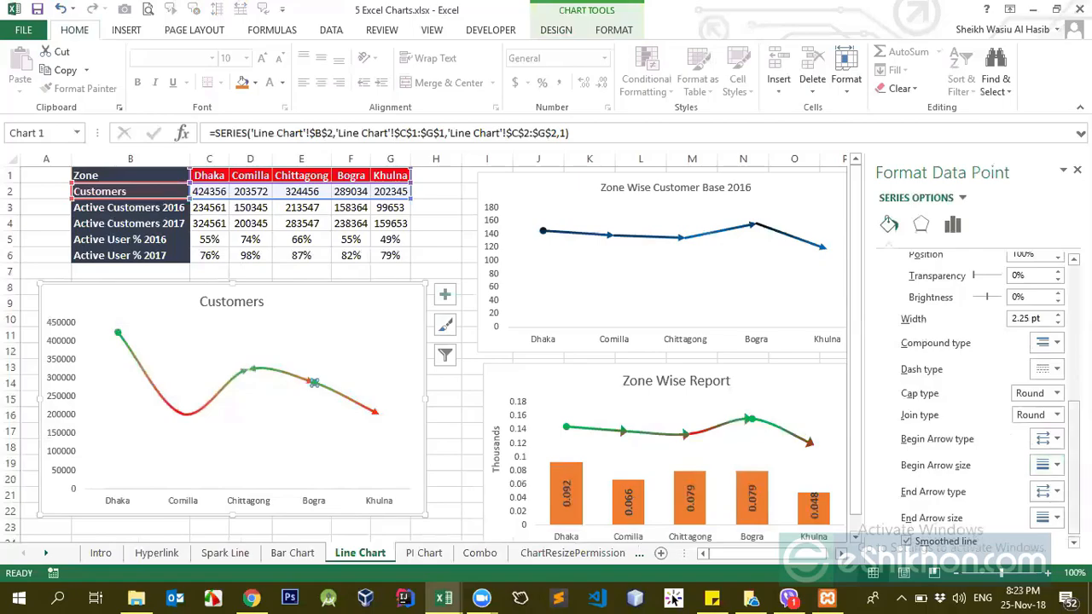
left_click(1048, 487)
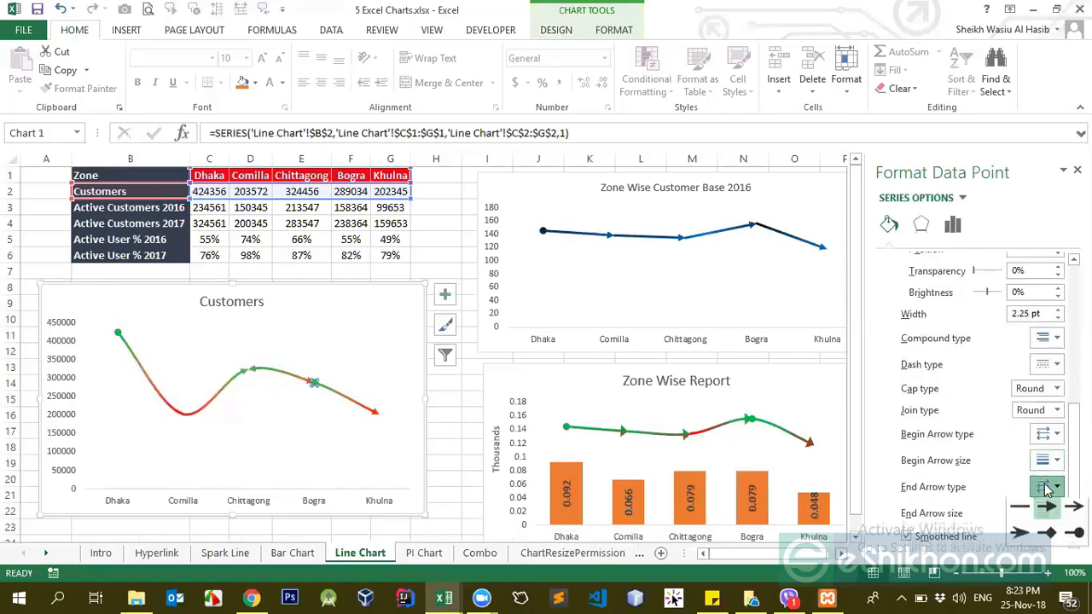
left_click(1076, 539)
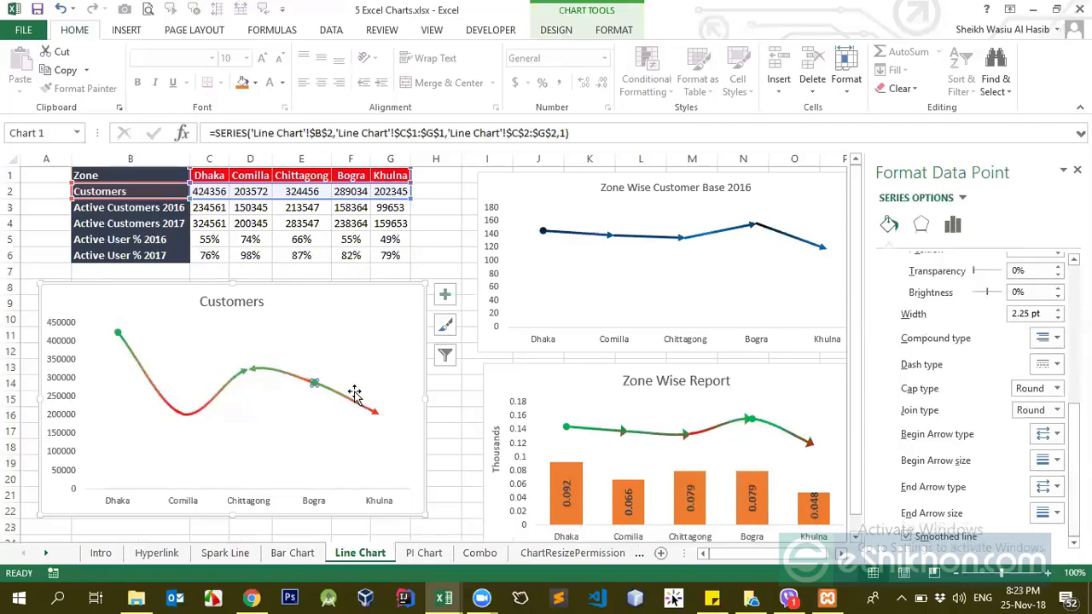
Step: Set the Bogra point's begin arrow type back to the round oval arrow and its end arrow type back to Arrow
left_click(1051, 443)
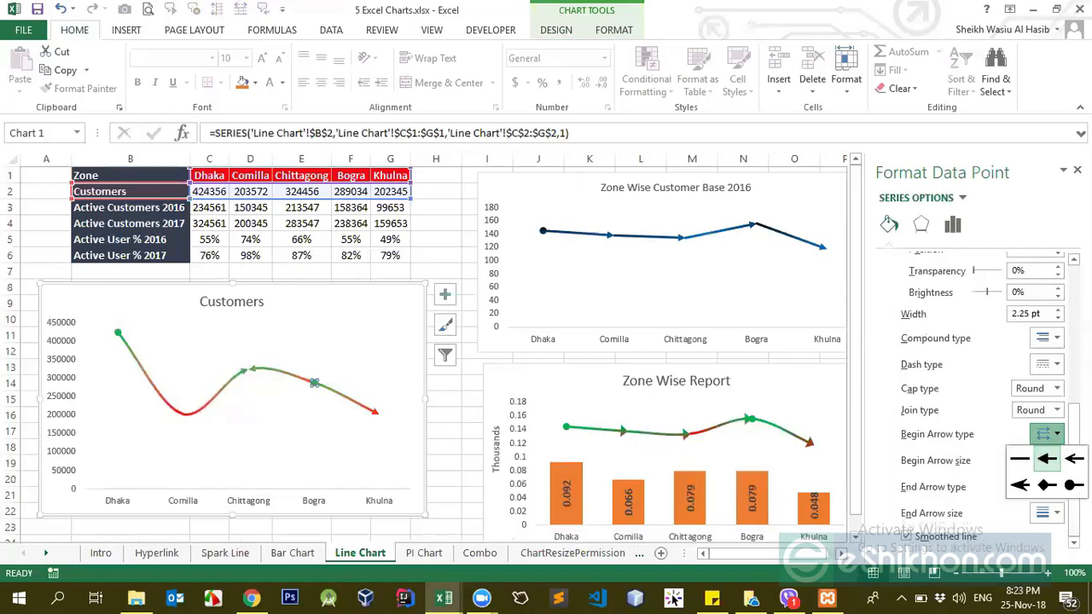
left_click(1076, 487)
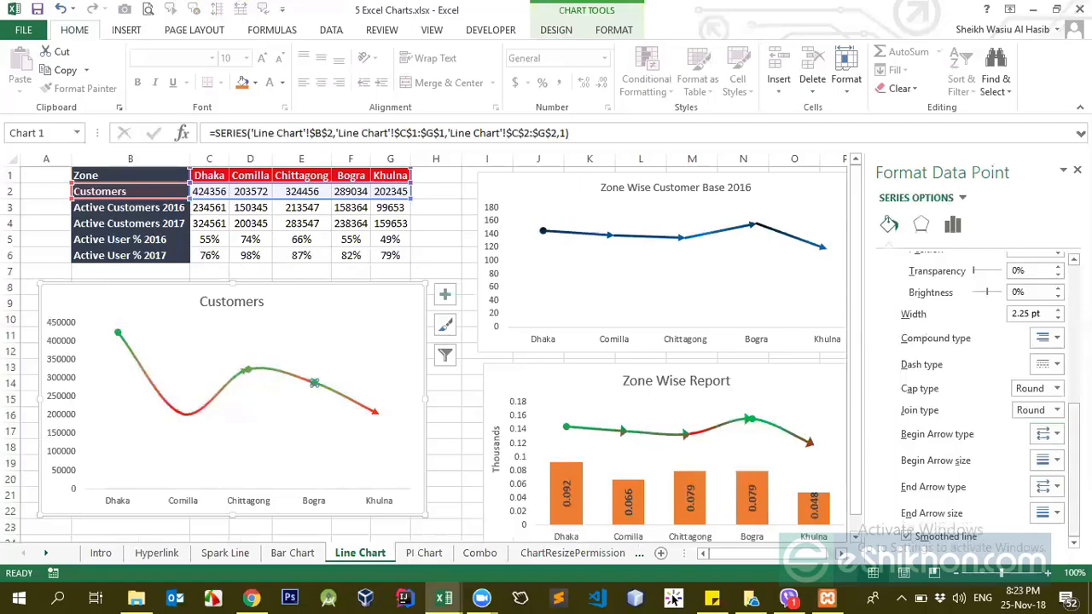
left_click(1051, 513)
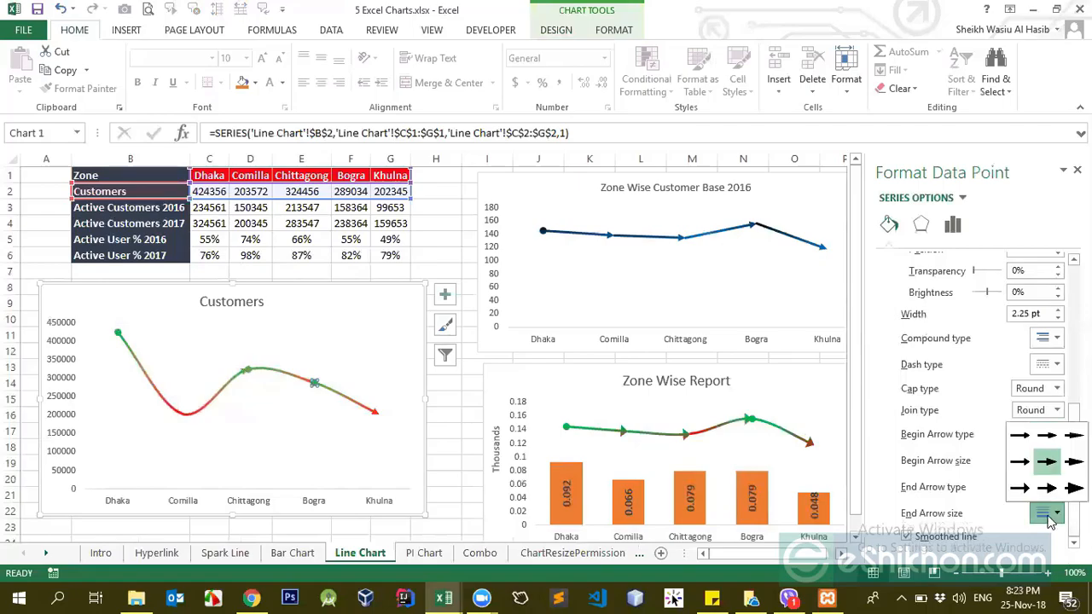
left_click(373, 416)
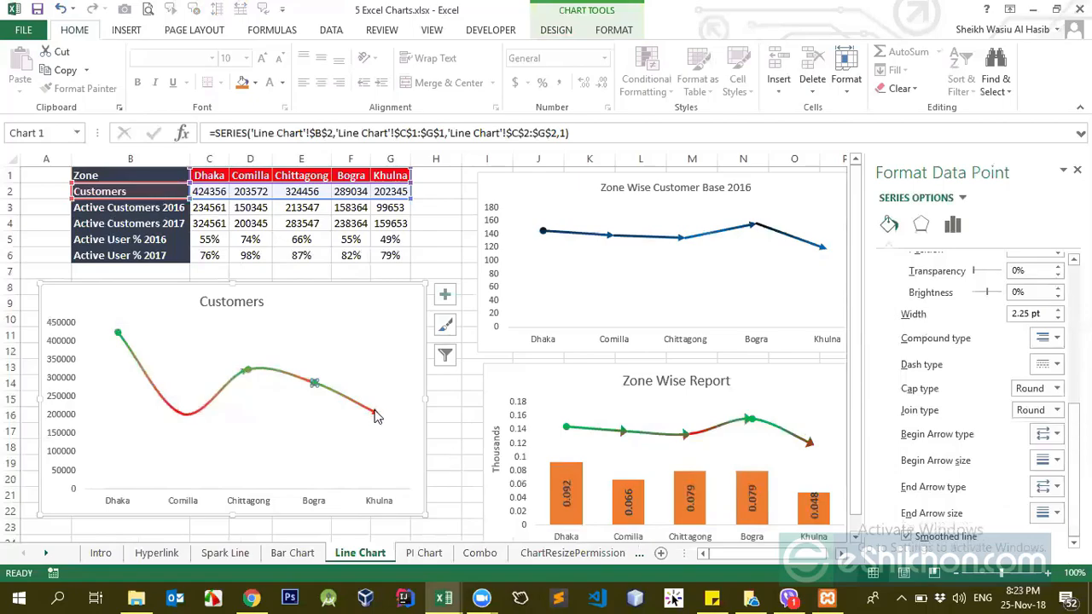
left_click(1054, 490)
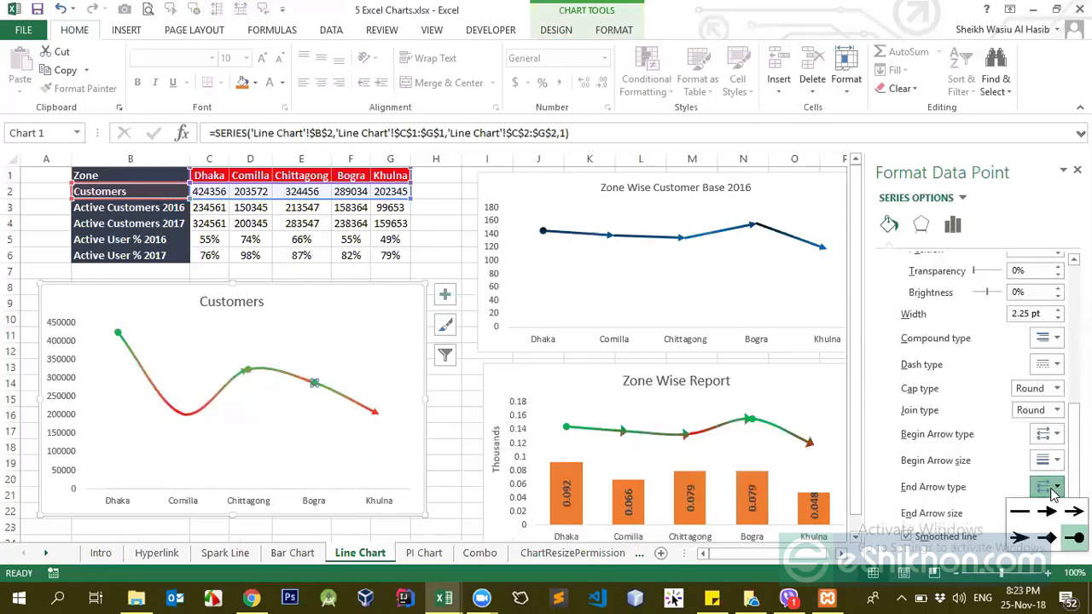
left_click(1051, 513)
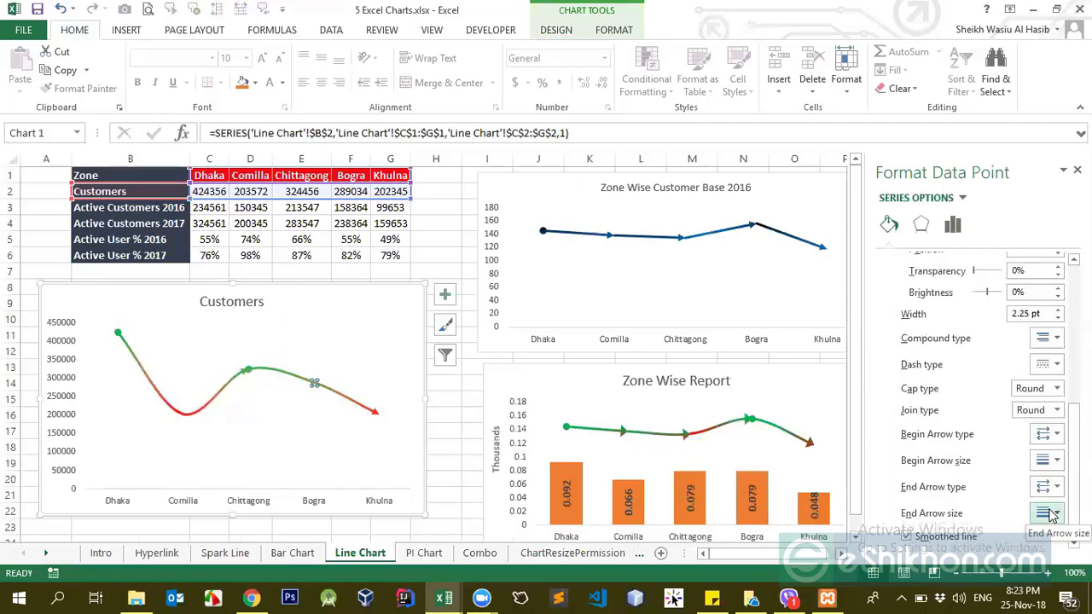
Step: Set the begin arrow type of the Khulna point alone to Arrow
left_click(345, 418)
left_click(331, 391)
left_click(378, 416)
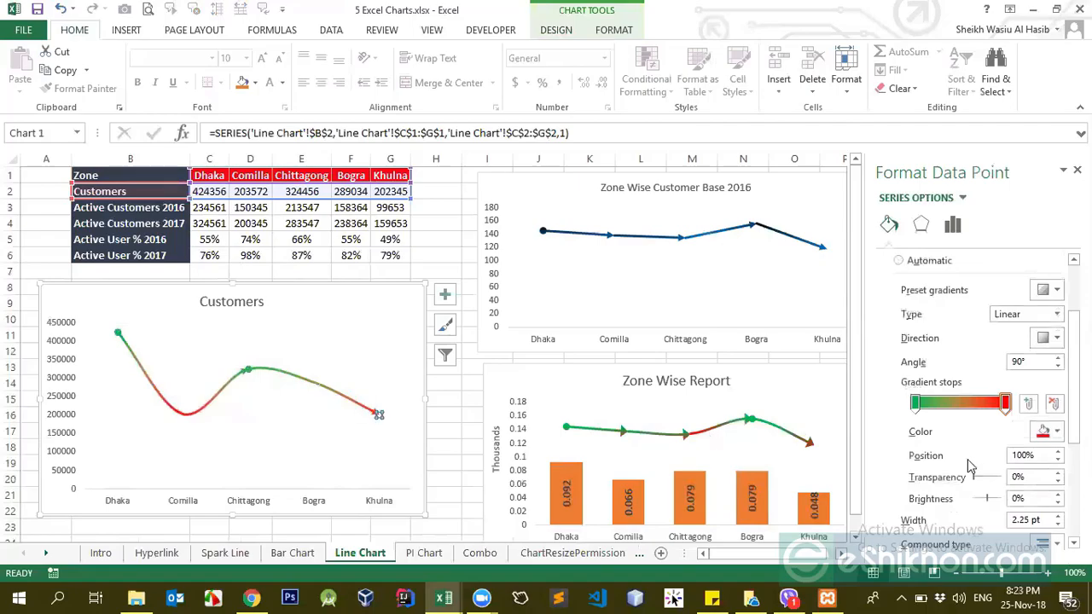
scroll(981, 409, "down", 5)
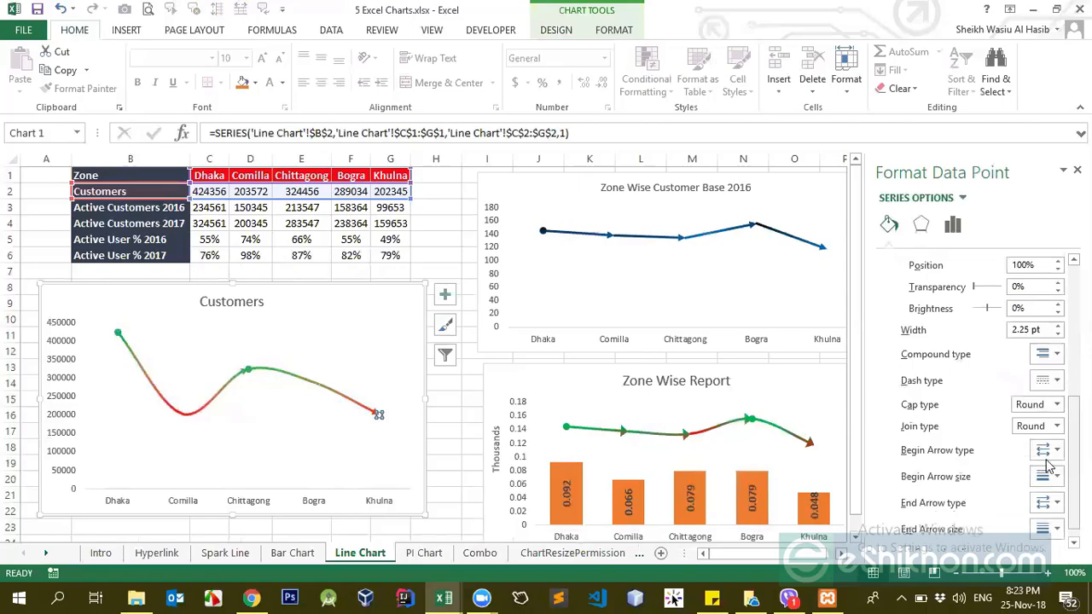
left_click(1048, 450)
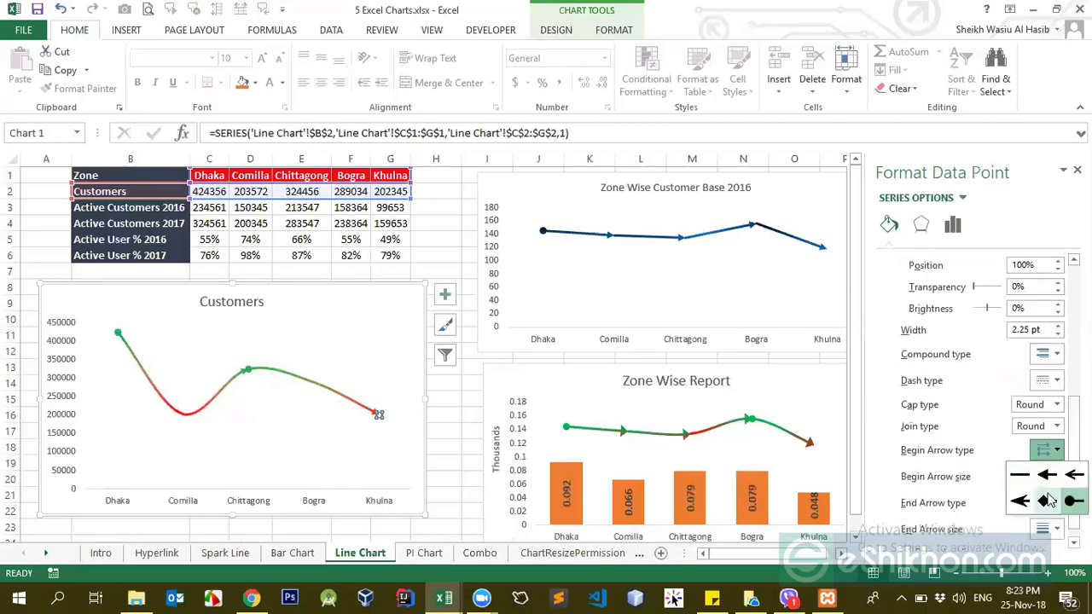
left_click(1047, 477)
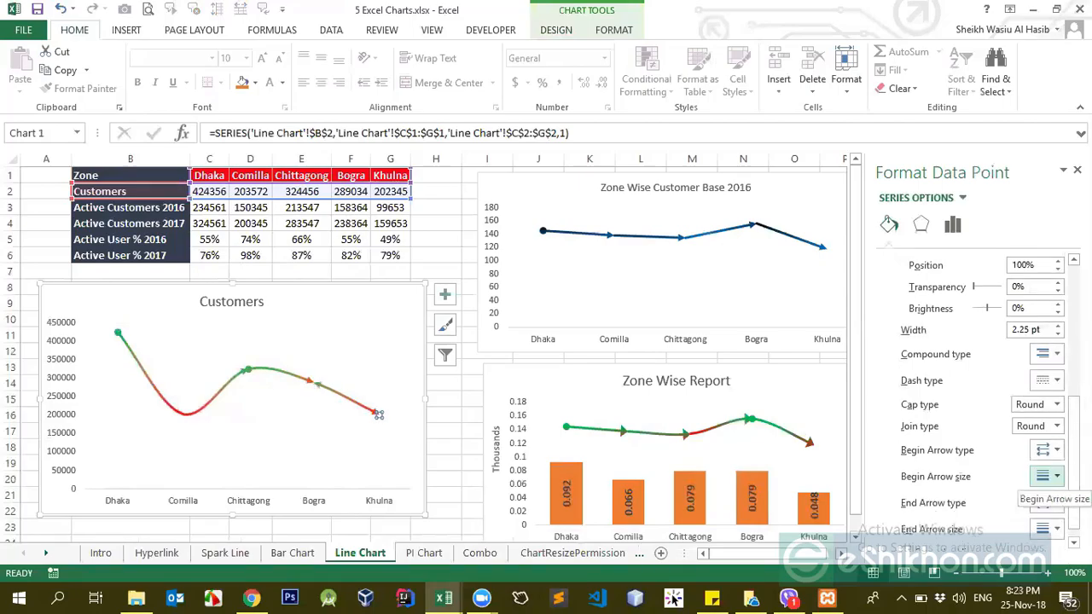
Step: Choose an end arrow size for the Khulna point and leave the data point selection
scroll(1044, 503, "down", 1)
left_click(1047, 513)
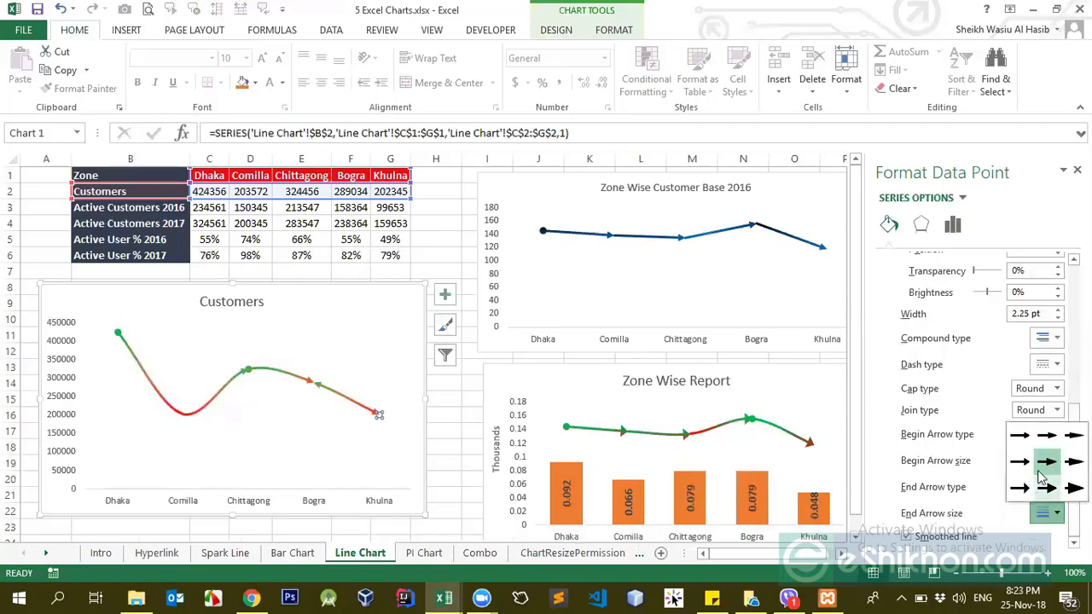
left_click(1042, 478)
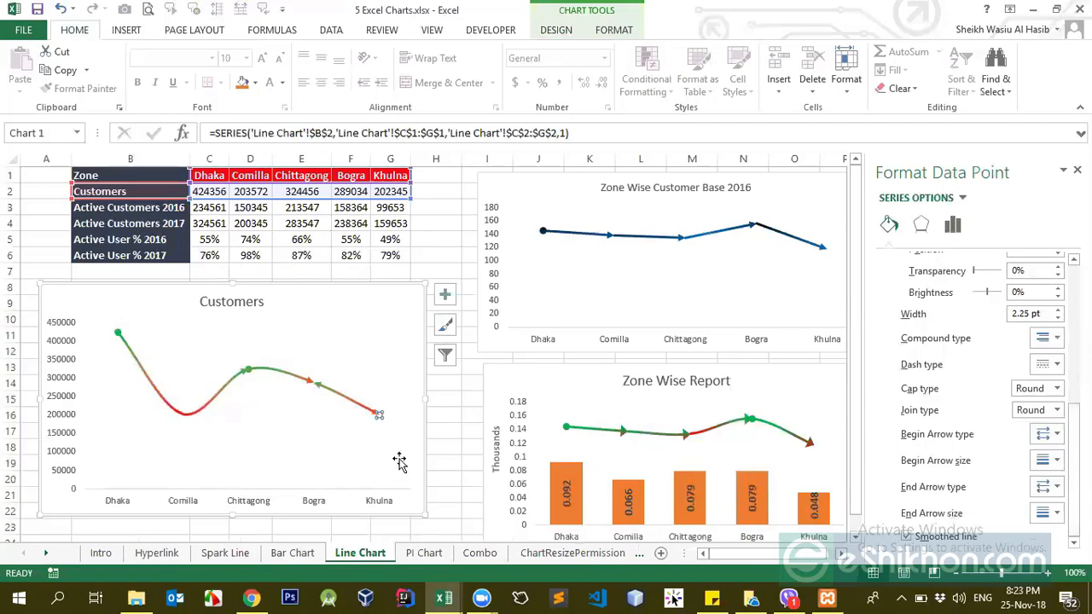
left_click(399, 462)
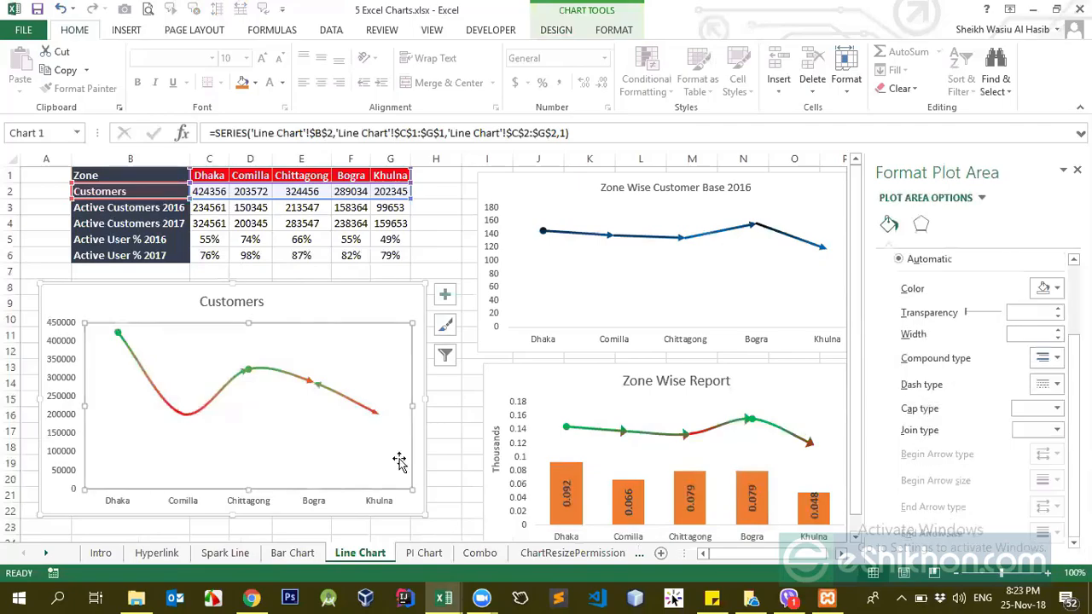
Step: Try Arrow as the begin arrow type of the Comilla point alone and remove that begin arrow again
left_click(181, 418)
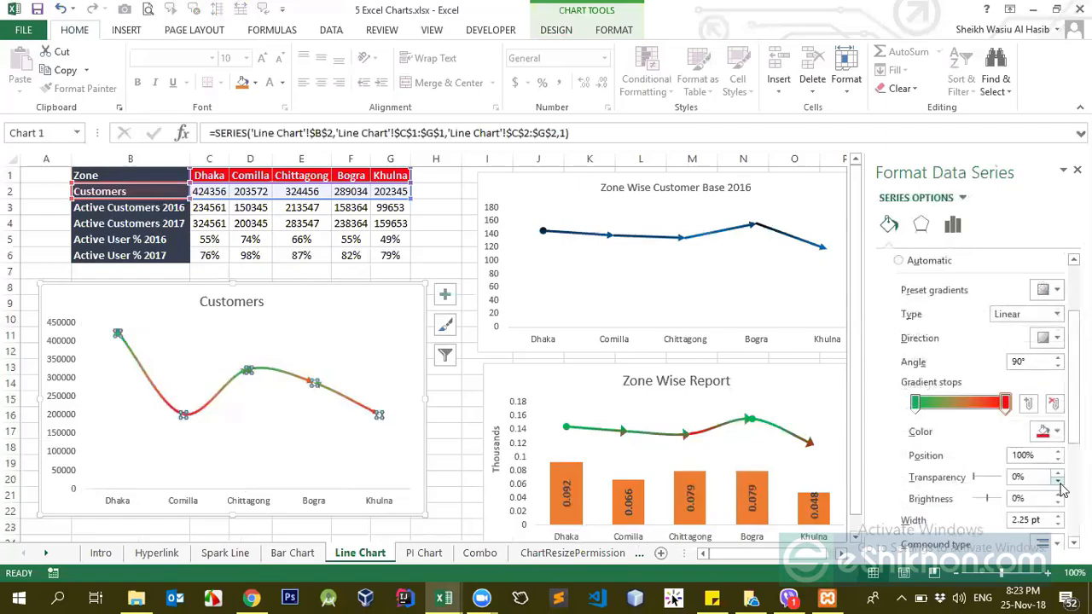
left_click(182, 416)
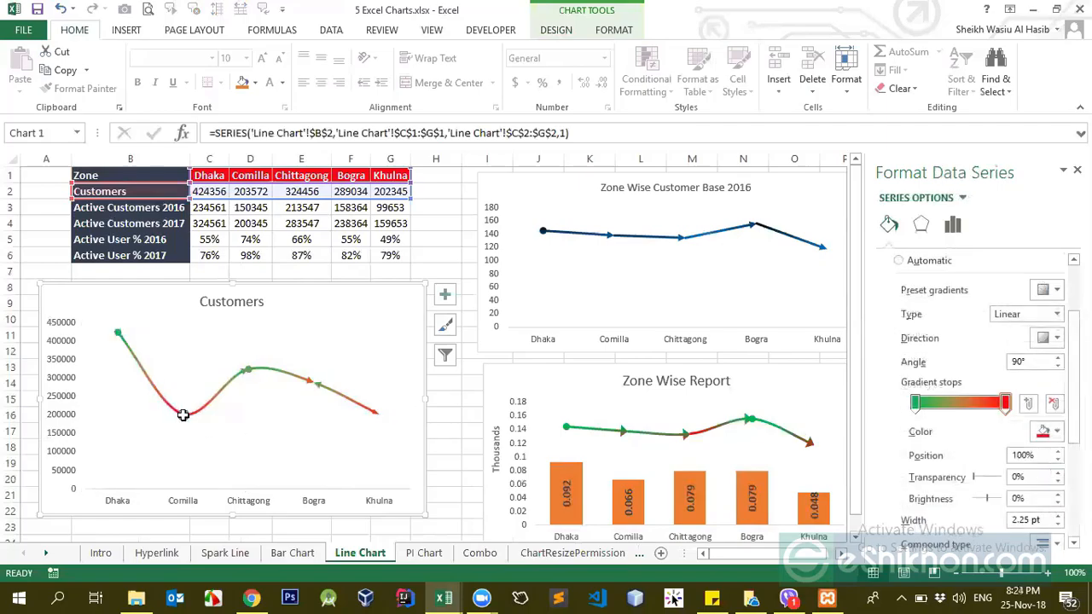
scroll(1073, 384, "down", 5)
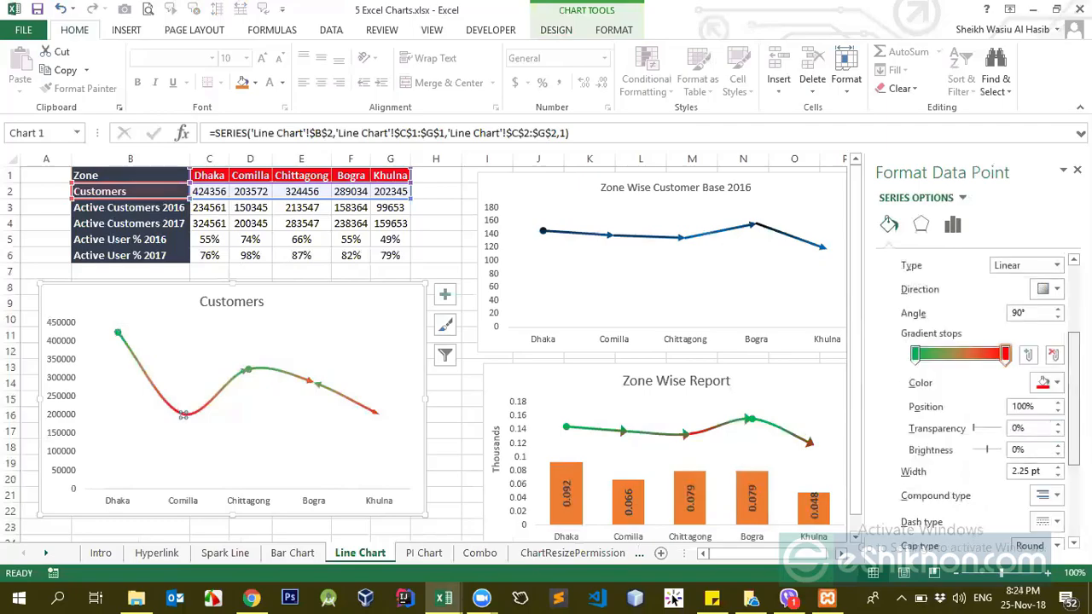
left_click(1043, 437)
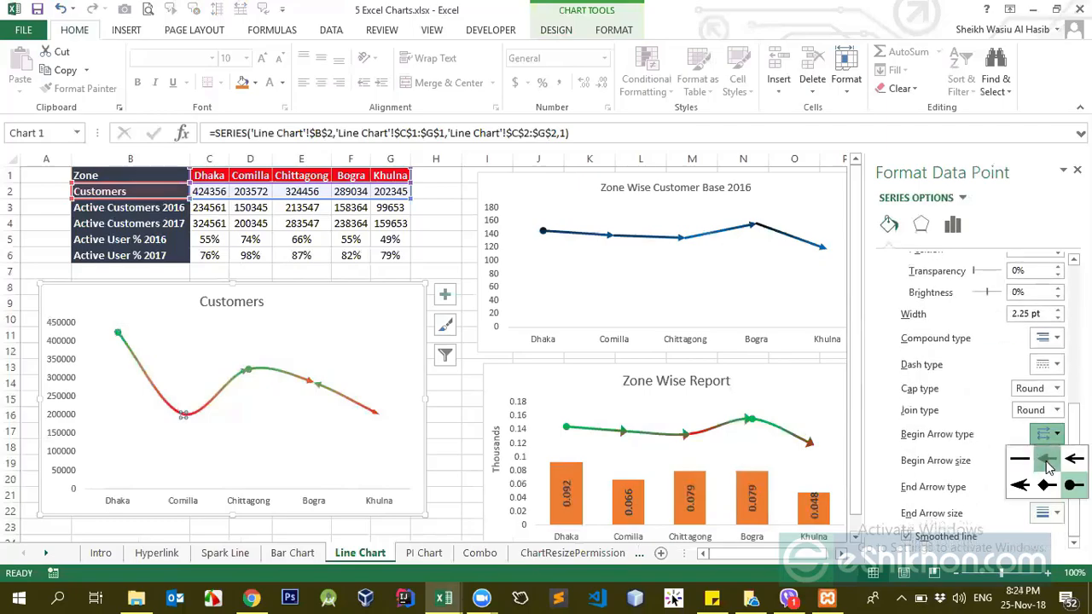
left_click(1047, 455)
left_click(1045, 459)
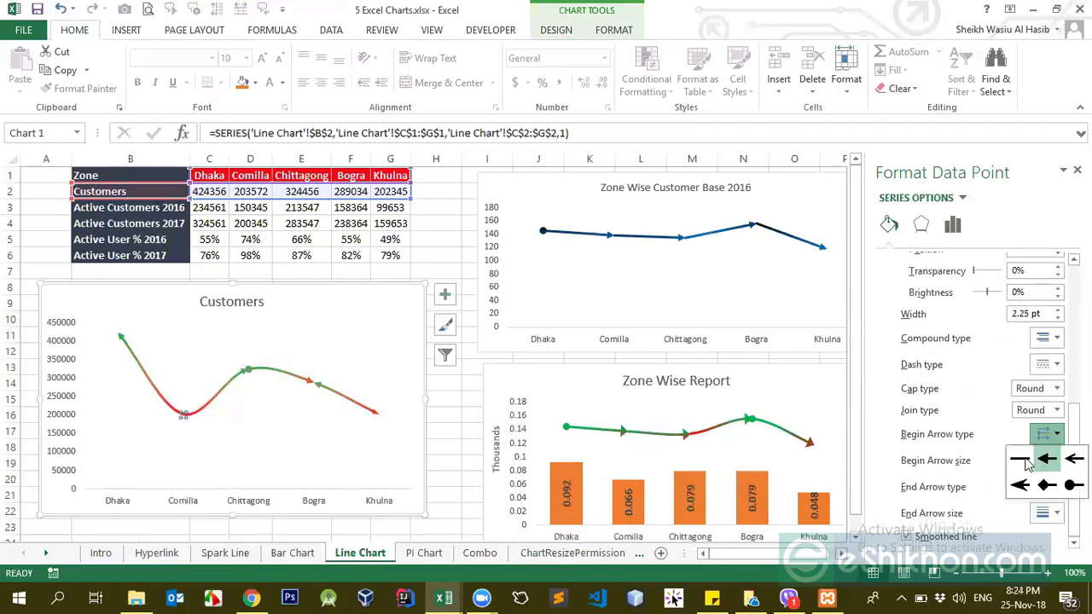
left_click(1028, 463)
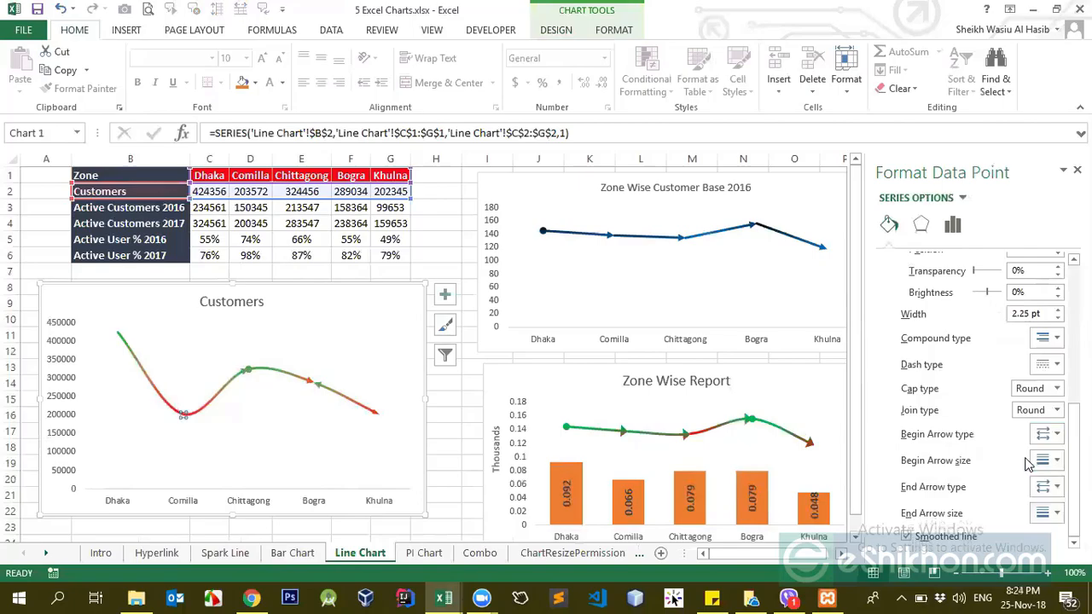
Step: Set the end arrow type of the Comilla point to Arrow
left_click(1045, 512)
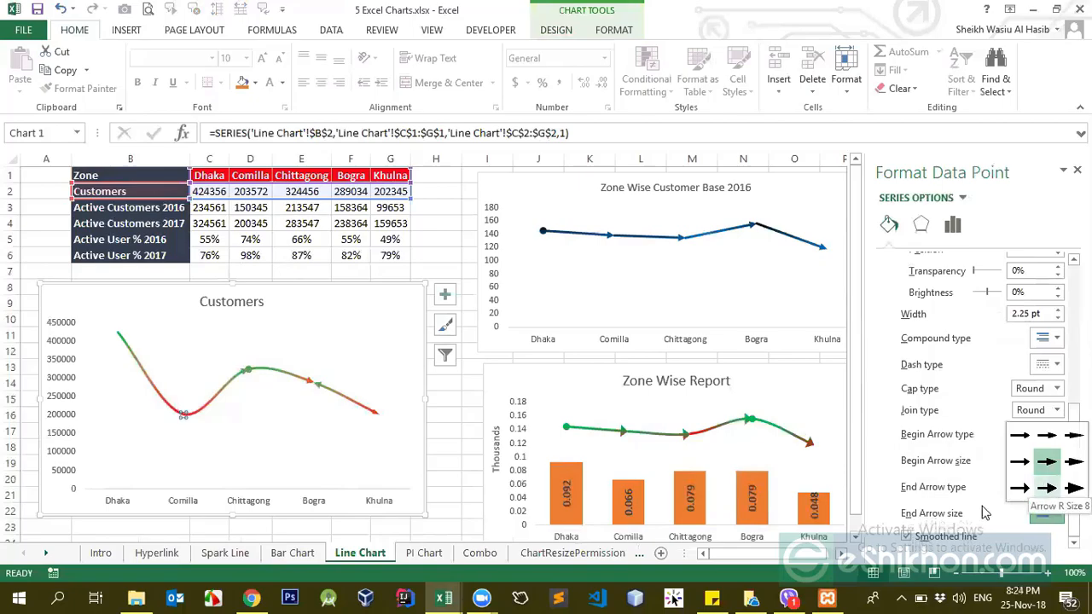
left_click(985, 512)
left_click(1048, 490)
left_click(1047, 512)
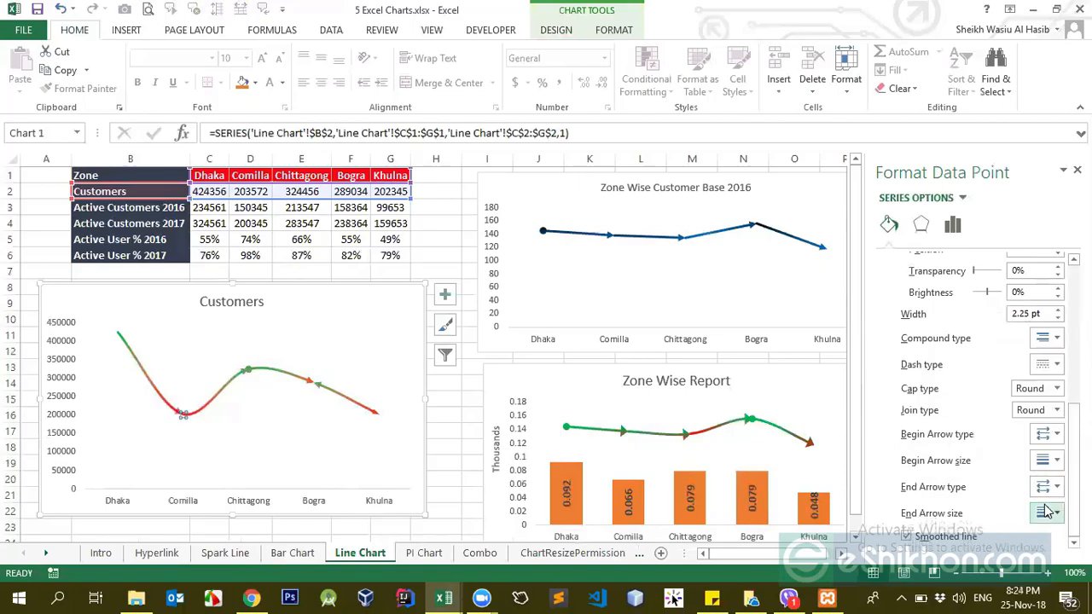
left_click(142, 378)
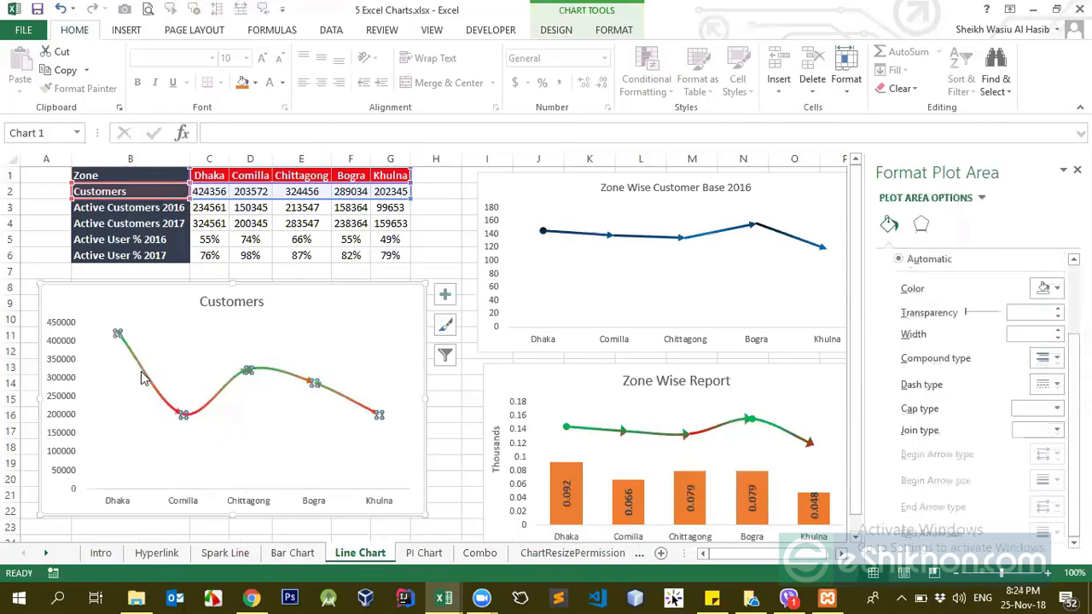
left_click(142, 378)
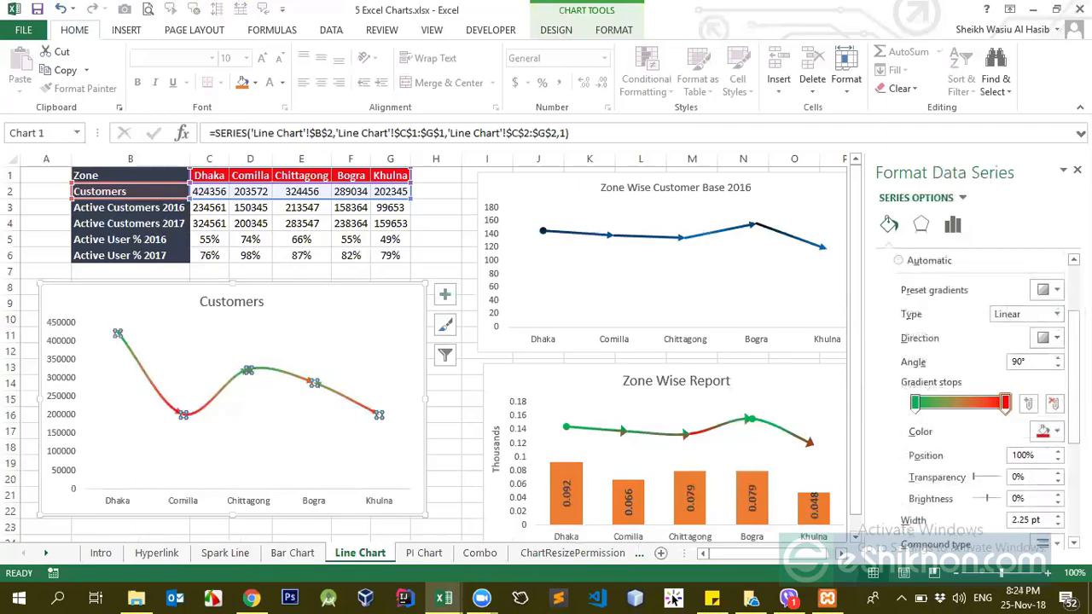
scroll(981, 401, "down", 5)
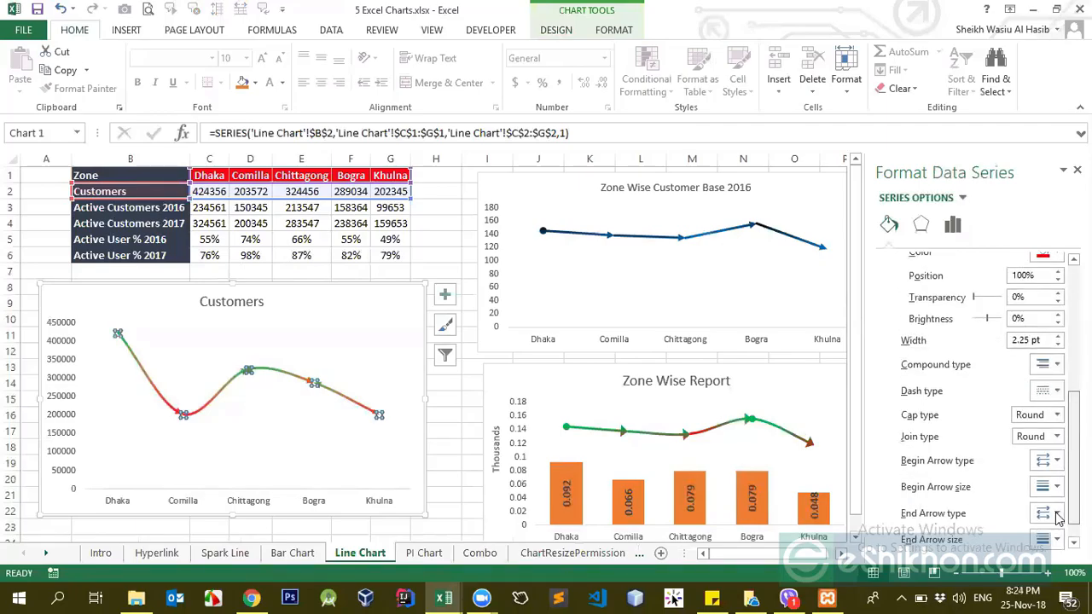
left_click(1055, 460)
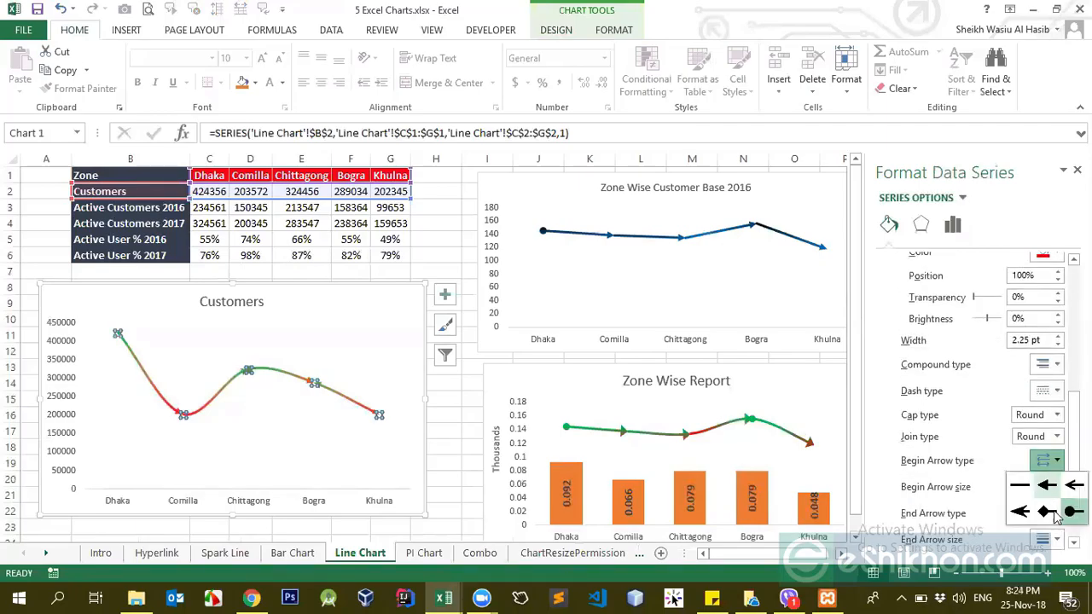
left_click(976, 494)
Step: Select the Comilla point alone and set its begin arrow type to the round Oval Arrow
left_click(179, 416)
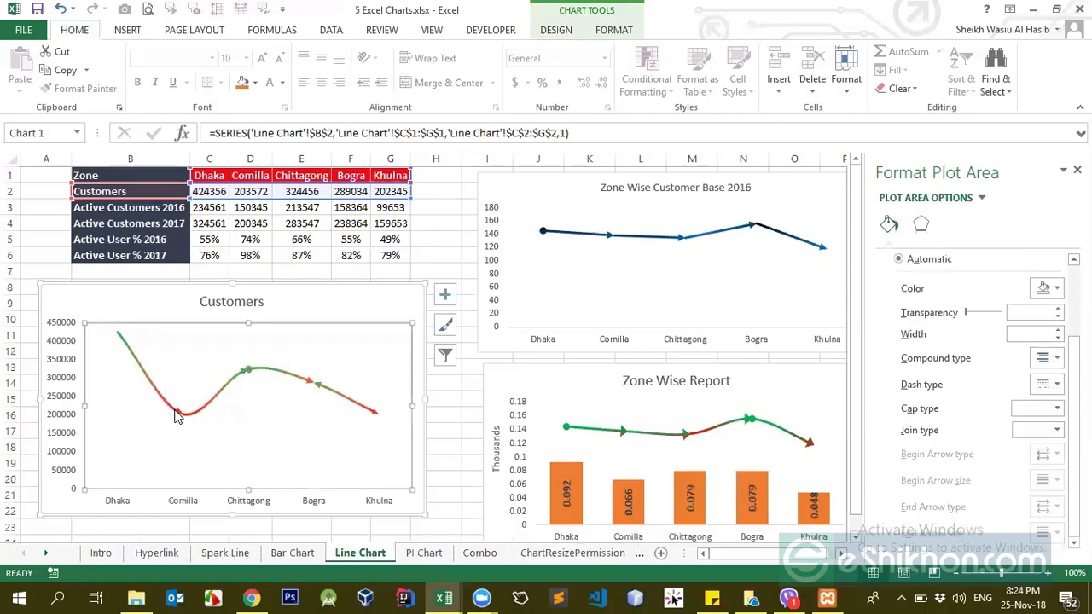
left_click(177, 417)
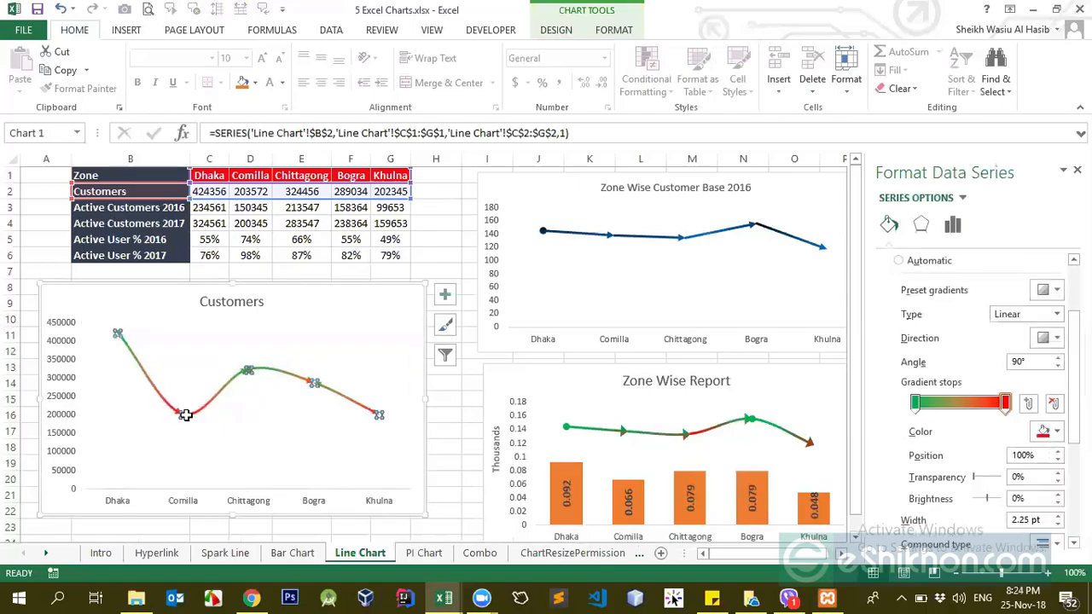
left_click(181, 413)
scroll(1015, 439, "down", 5)
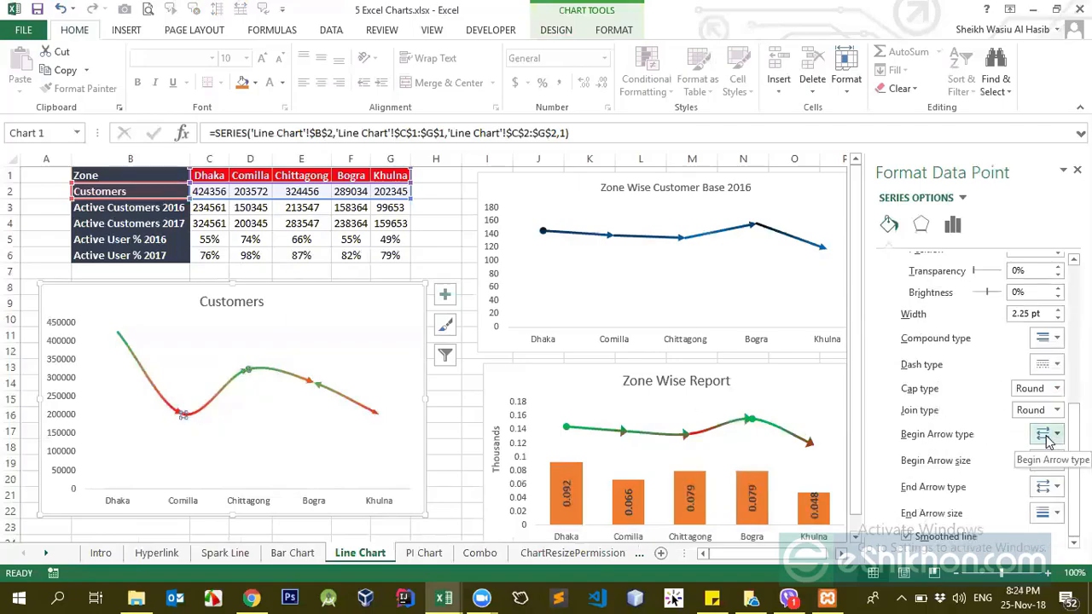
left_click(1048, 440)
left_click(1049, 487)
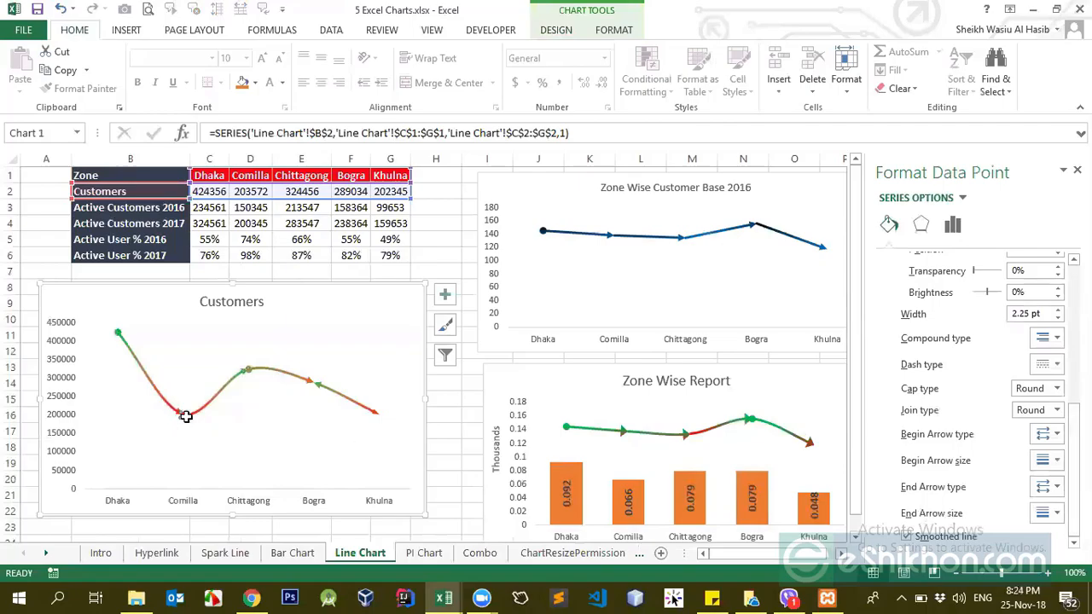
left_click(1046, 486)
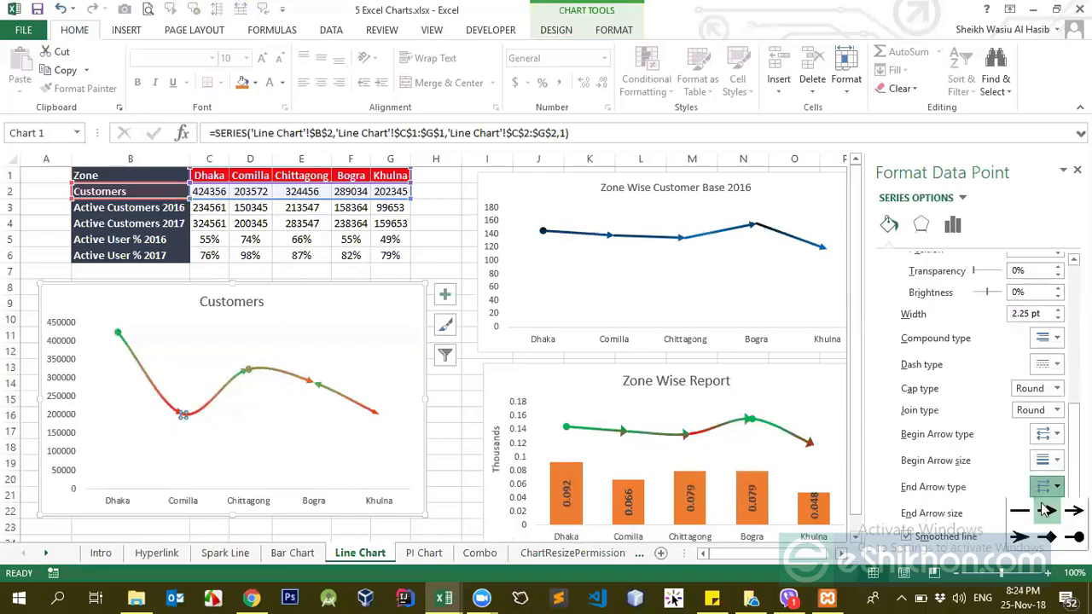
Step: Give the Chittagong point no begin arrow and the Arrow end arrow type
left_click(245, 373)
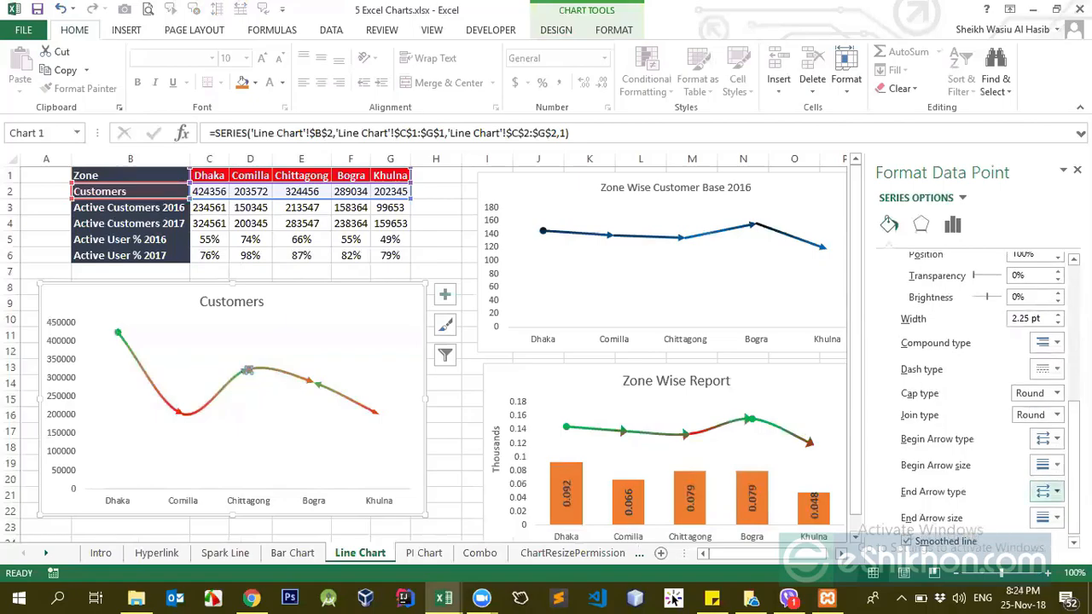
left_click(1046, 439)
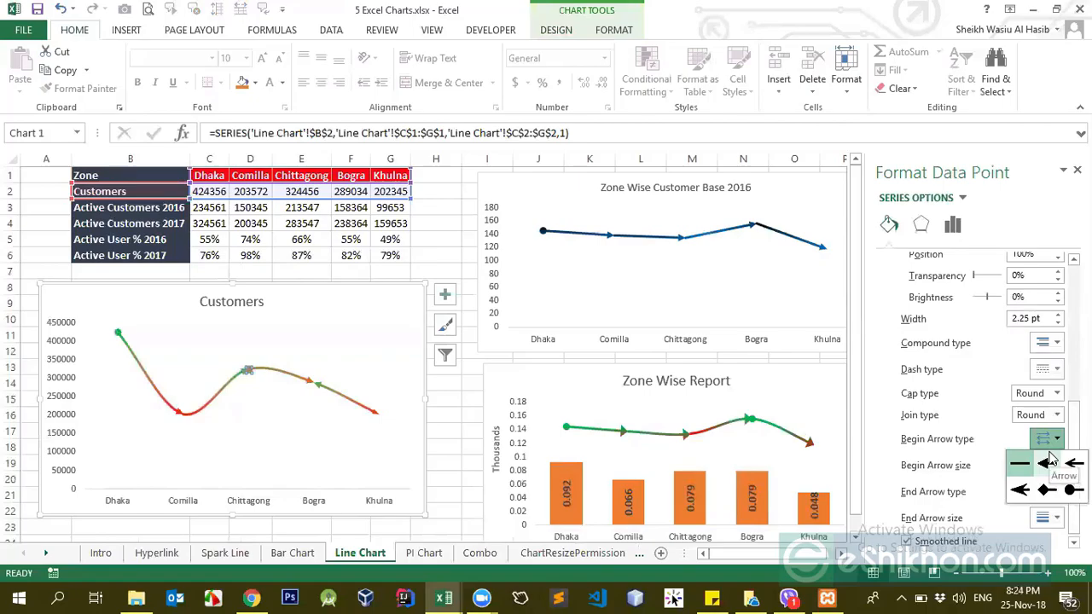
left_click(1009, 472)
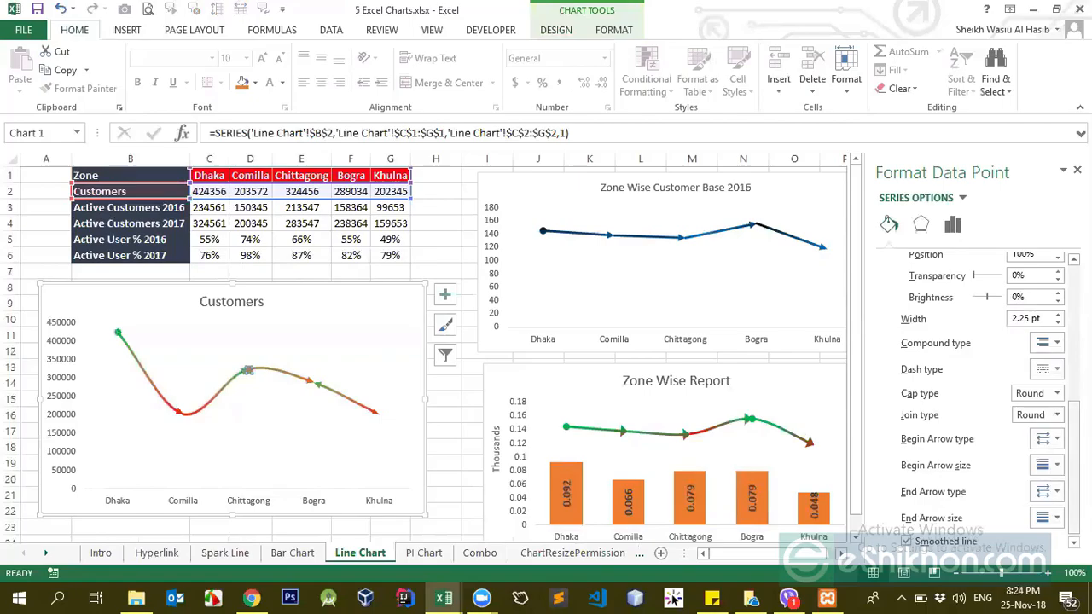
left_click(1048, 486)
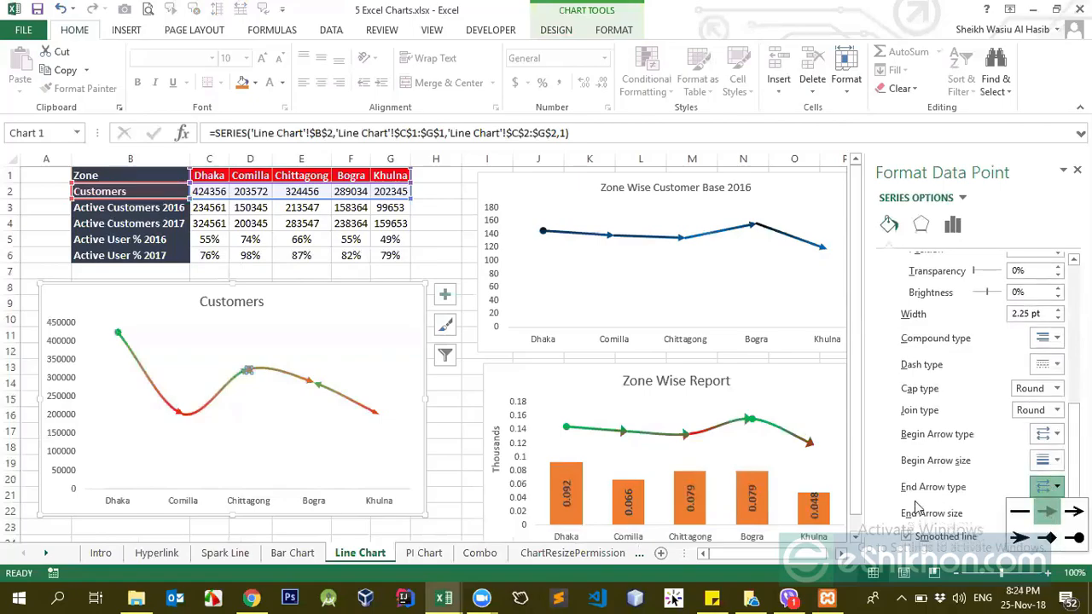
left_click(1048, 513)
Step: Remove the begin arrow of the Bogra point and set its end arrow type to Arrow
left_click(306, 381)
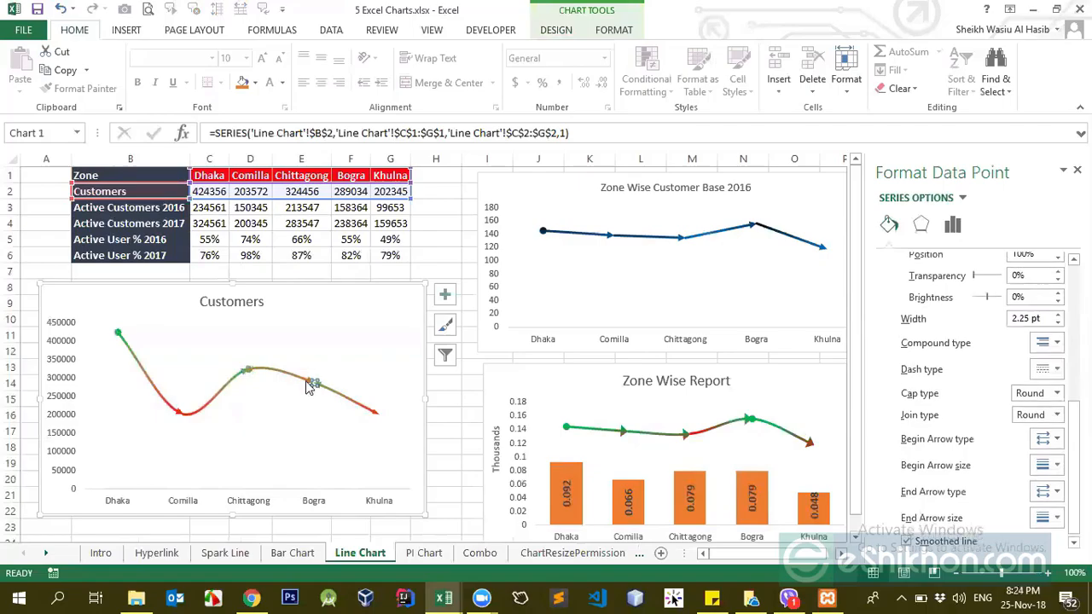
left_click(1051, 440)
left_click(1023, 467)
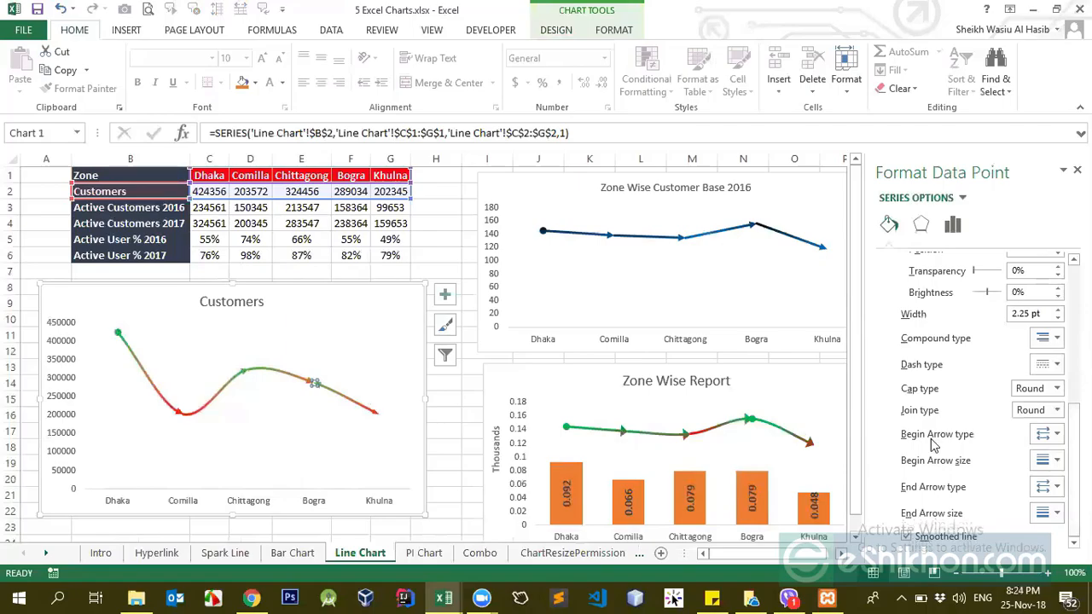
left_click(1046, 486)
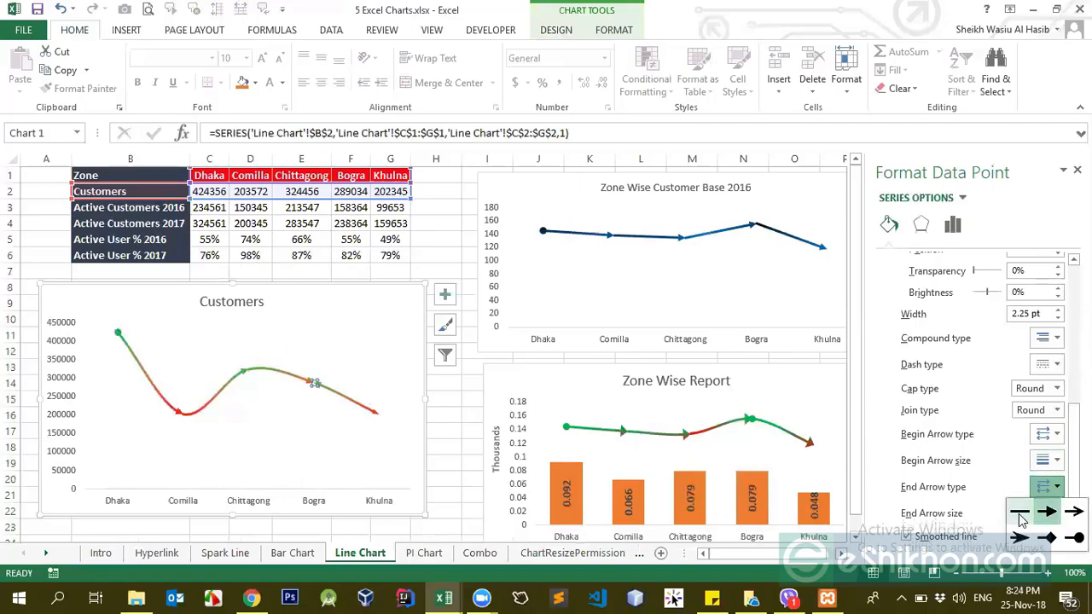
left_click(1046, 512)
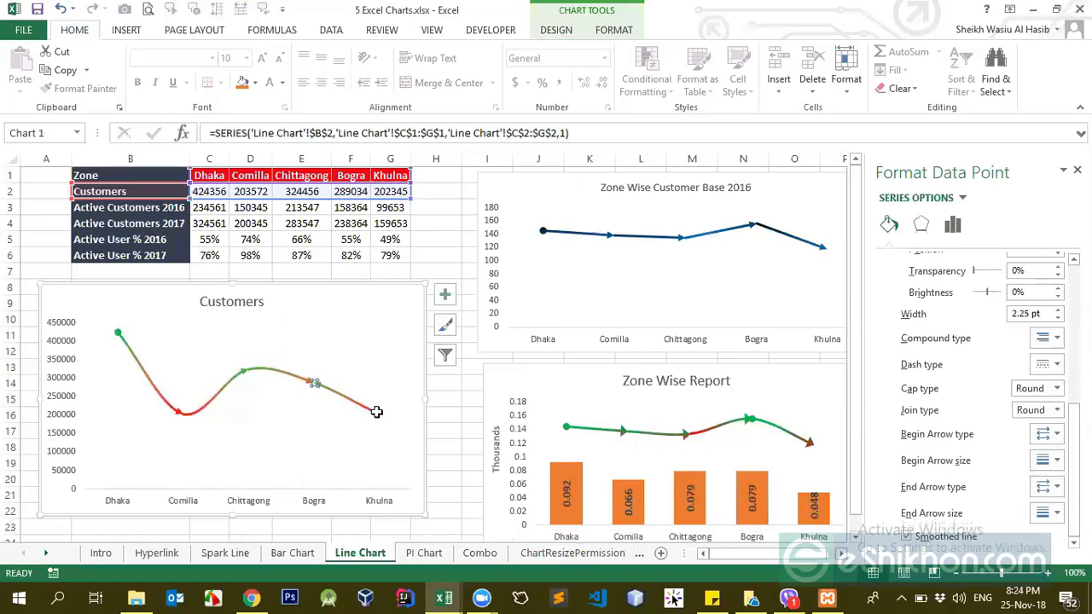
Step: Remove the begin arrow of the Khulna point, with Arrow as its end arrow type, and deselect the point
left_click_drag(1074, 465, 1074, 468)
left_click(1054, 439)
left_click(1016, 463)
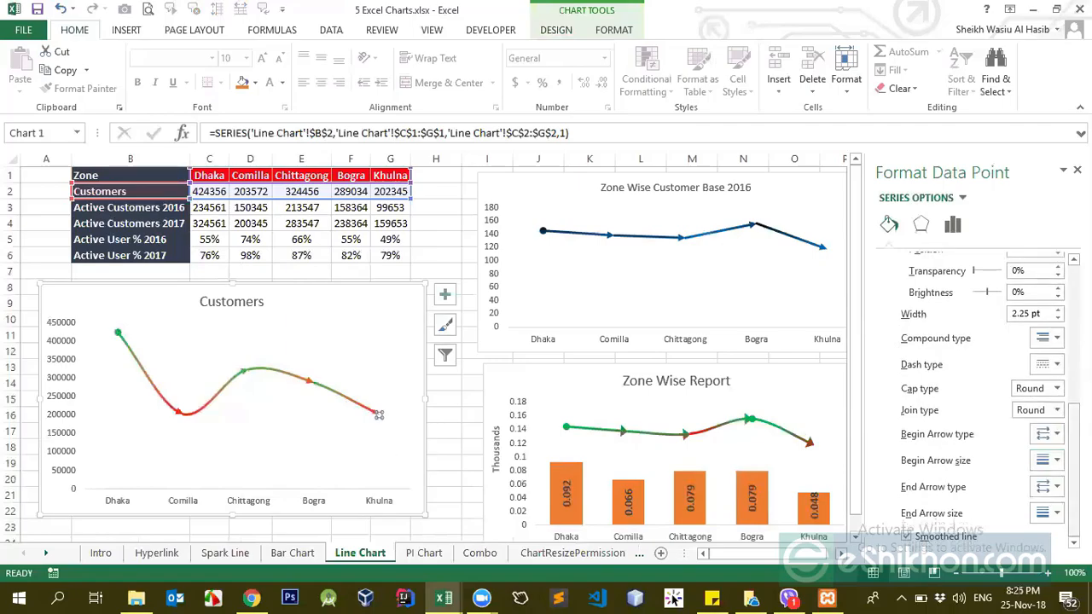
left_click(1048, 487)
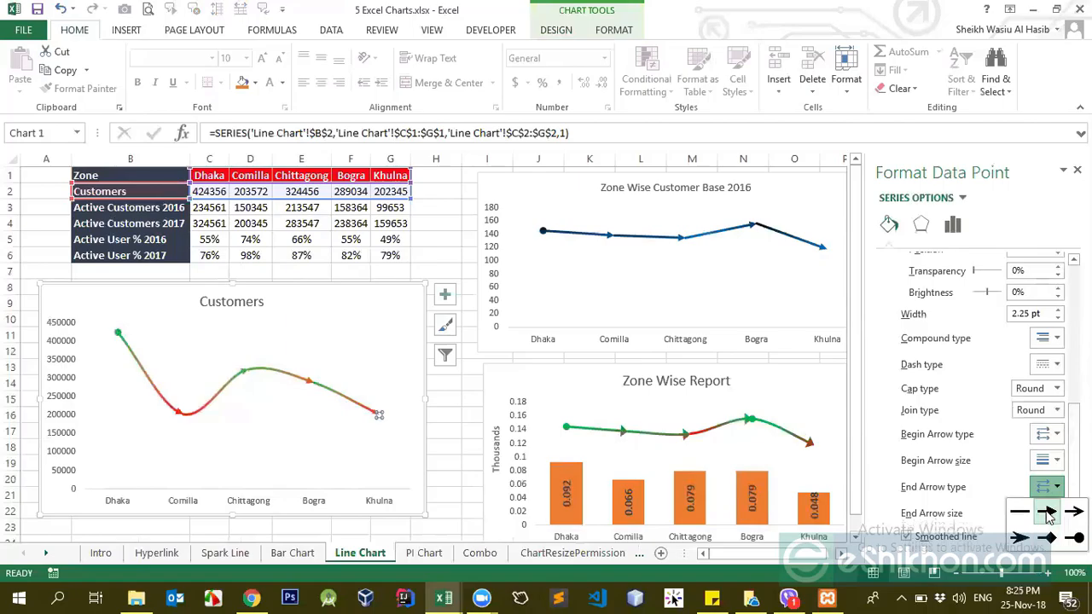
left_click(1052, 539)
left_click(350, 441)
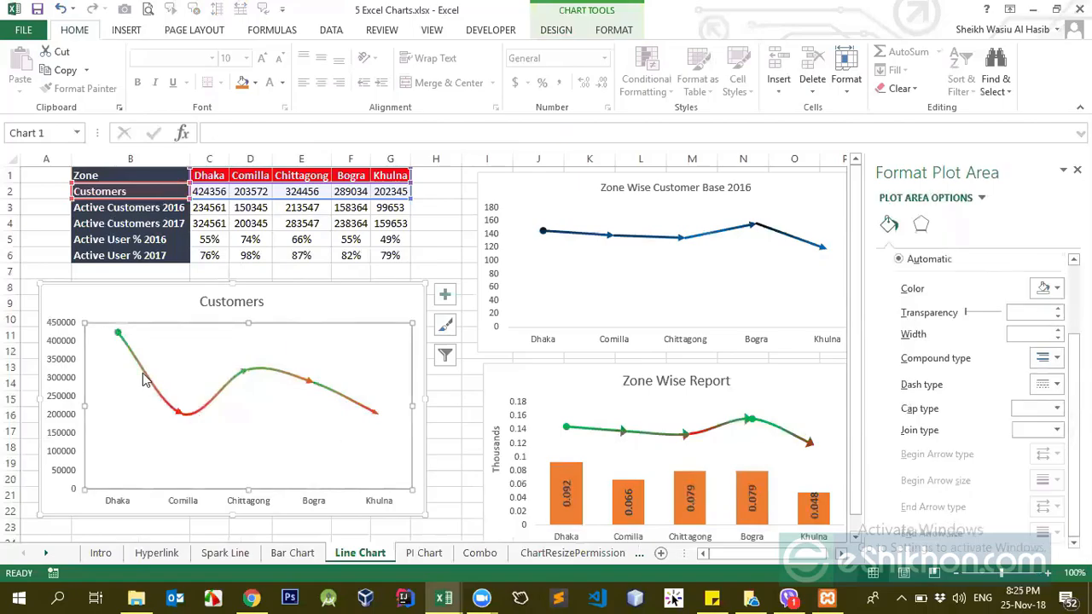
Step: Select the Comilla point alone and check its begin and end arrow types
left_click(119, 335)
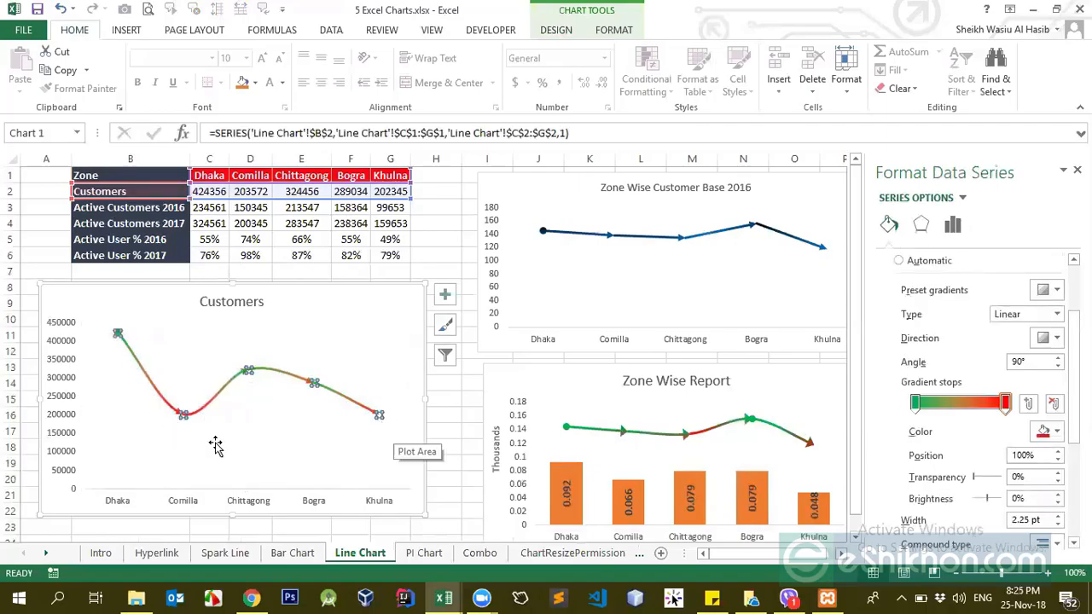
left_click(154, 367)
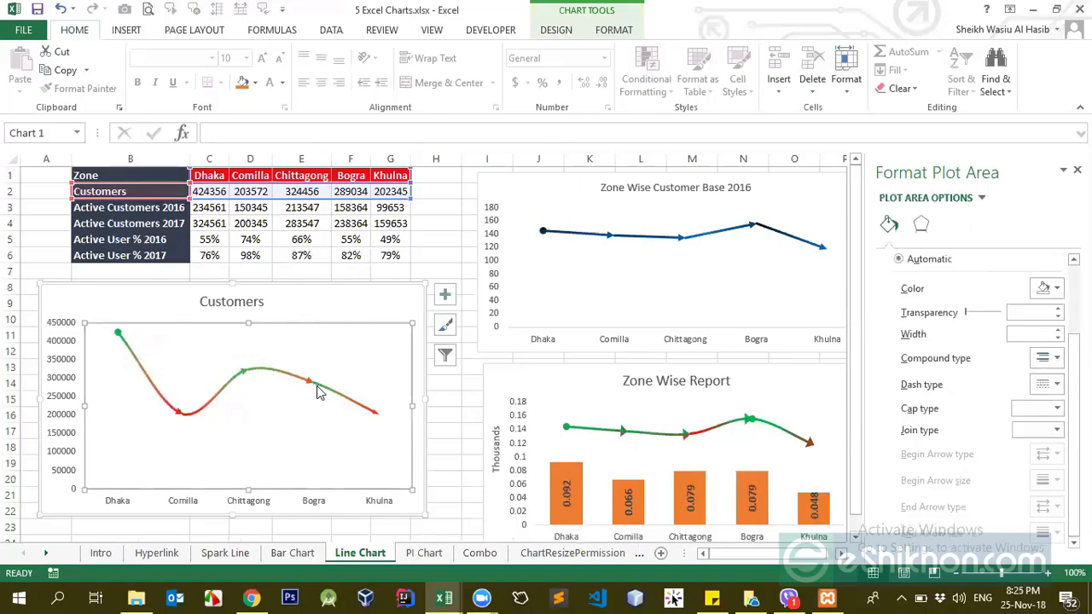
left_click(180, 416)
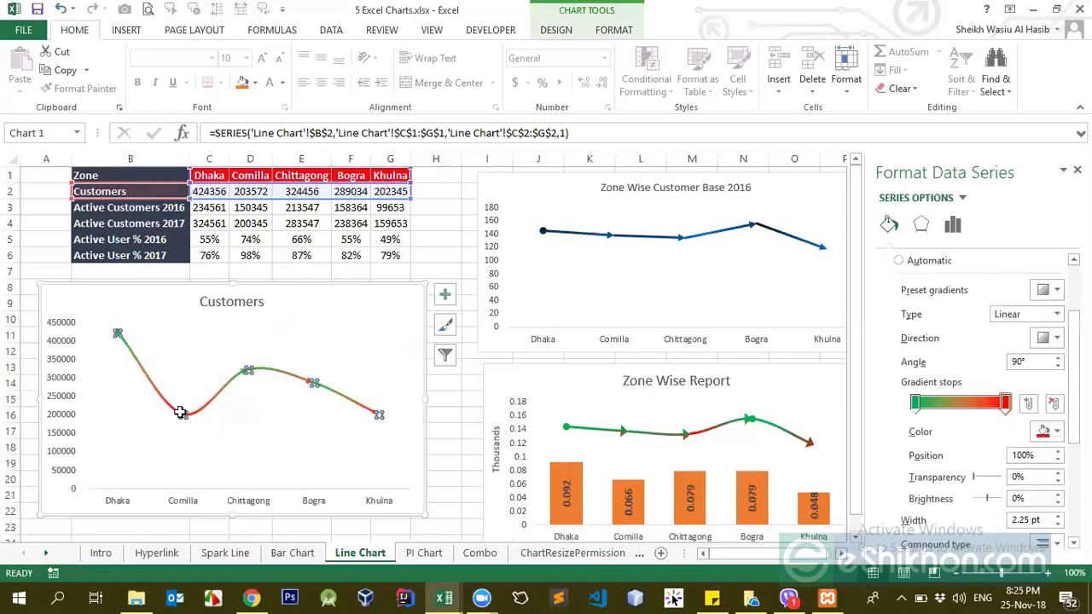
left_click(180, 416)
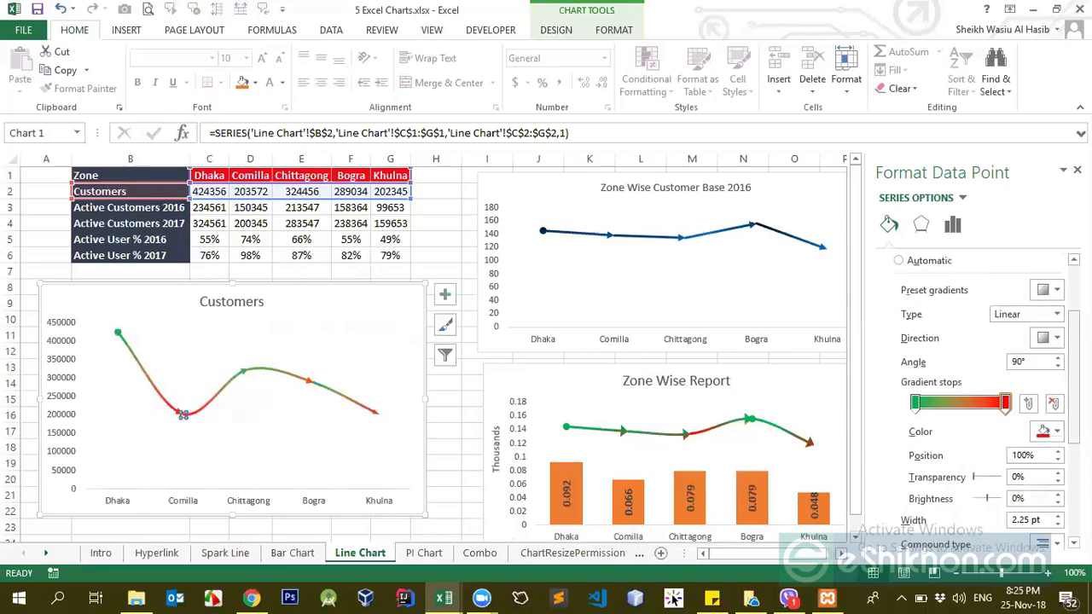
scroll(1023, 431, "down", 3)
left_click(1043, 436)
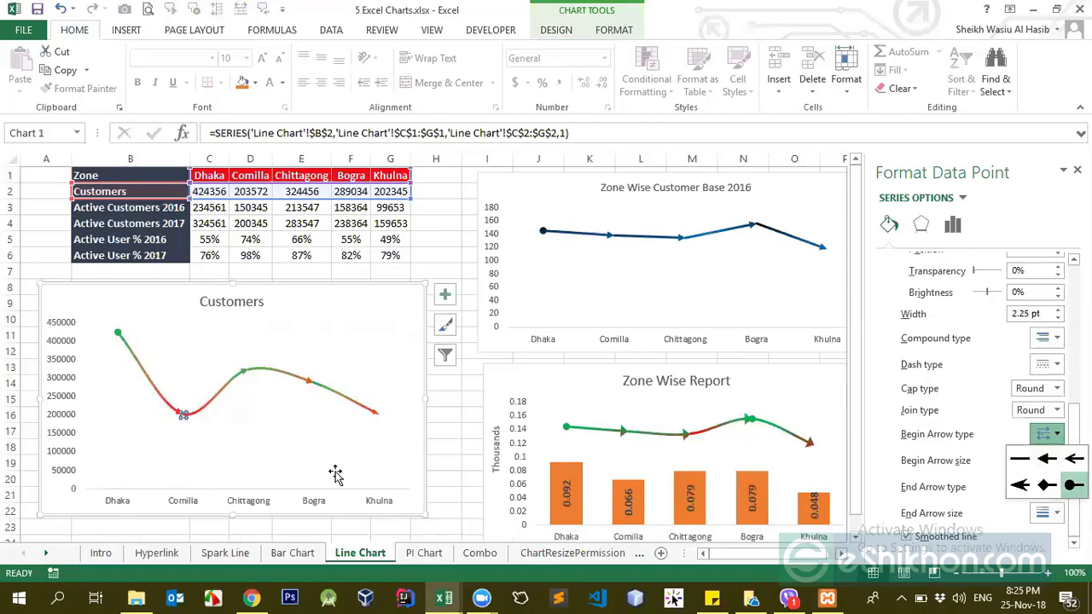
left_click(180, 415)
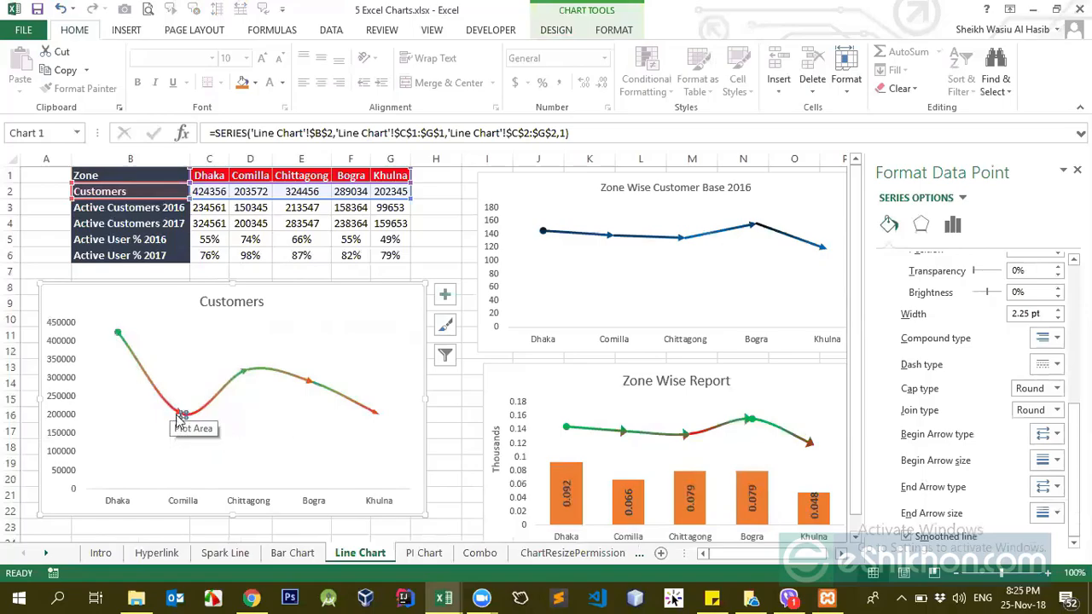
left_click(1047, 487)
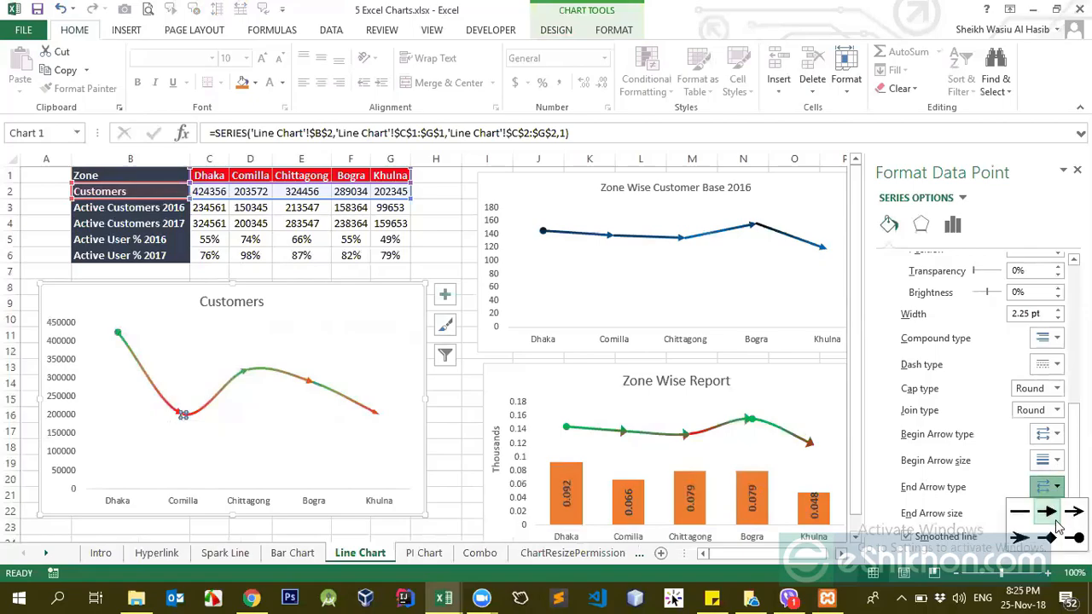
Step: Select the Chittagong point and review its begin and end arrow type settings
left_click(244, 372)
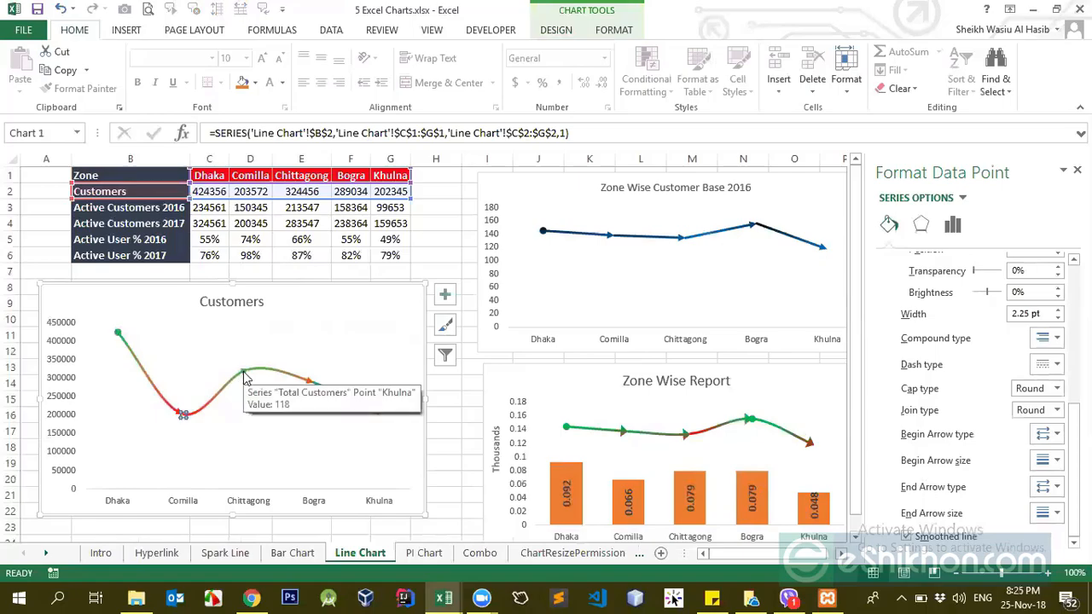
left_click(245, 376)
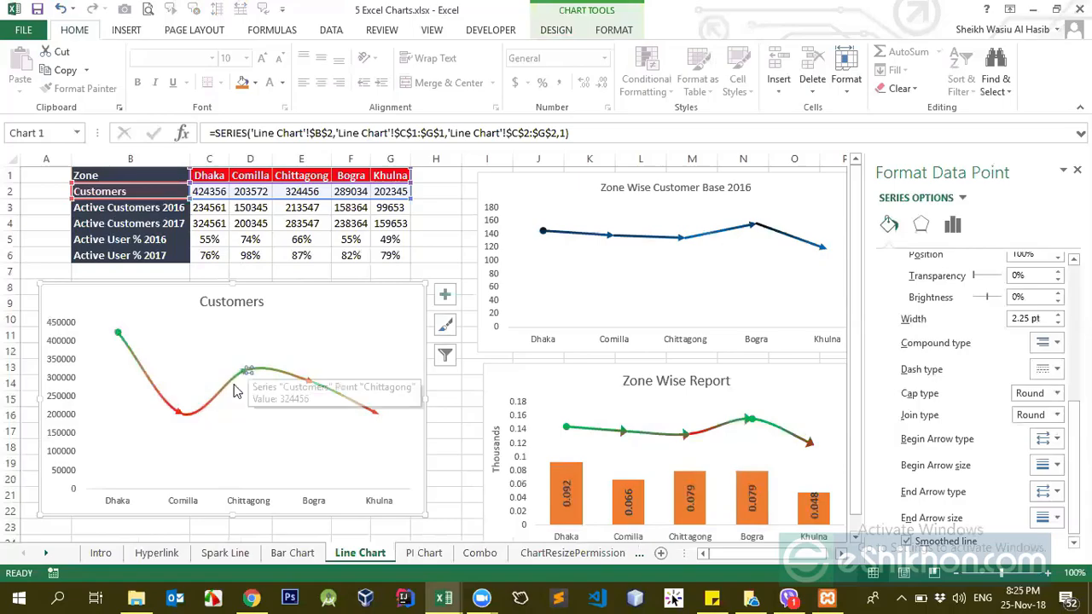
left_click(1042, 439)
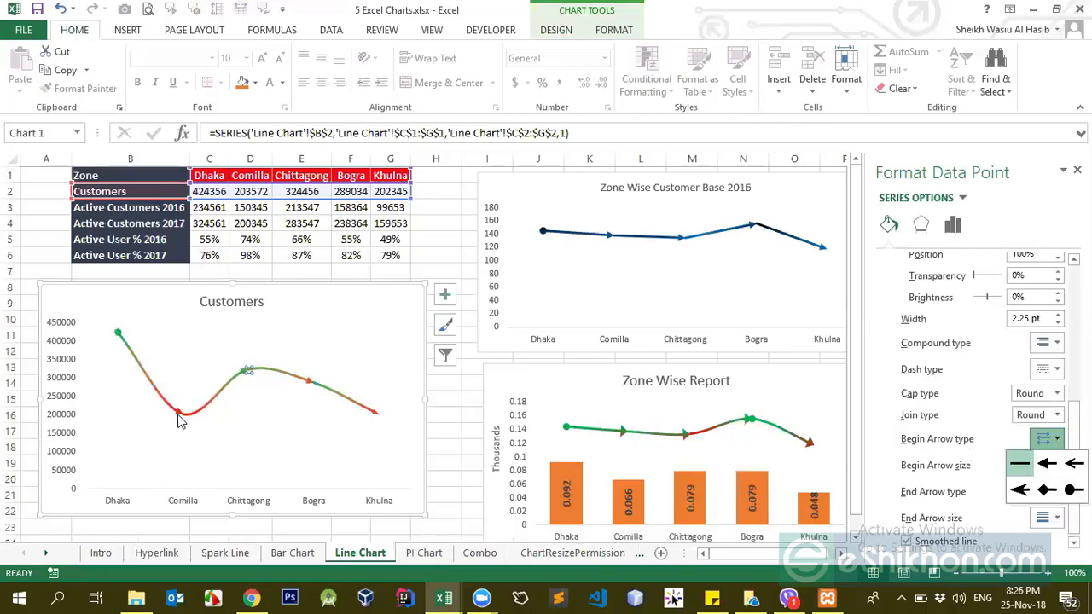
left_click(958, 452)
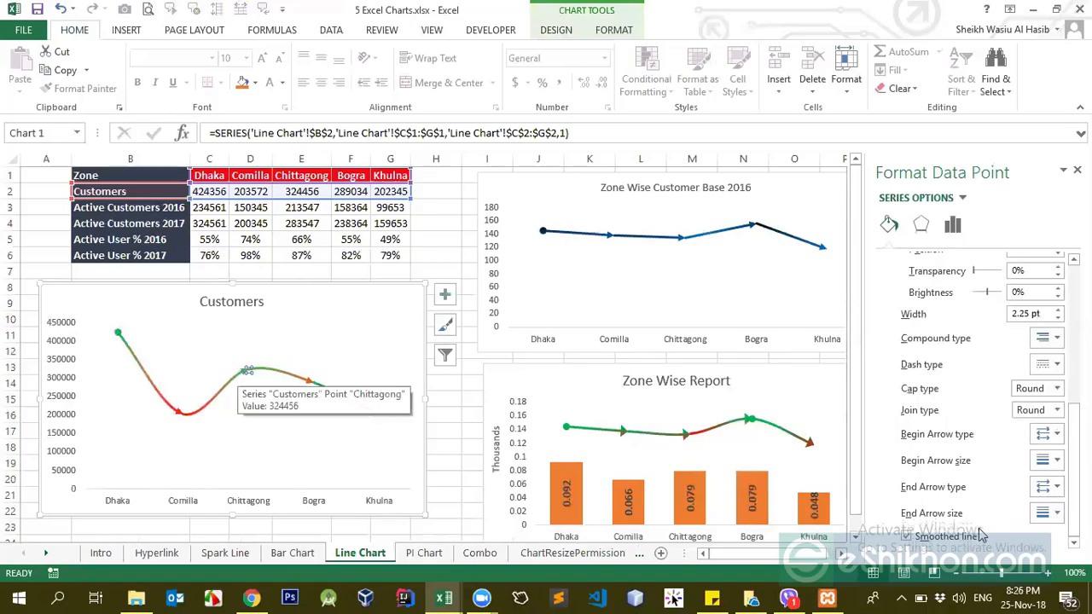
left_click(1047, 487)
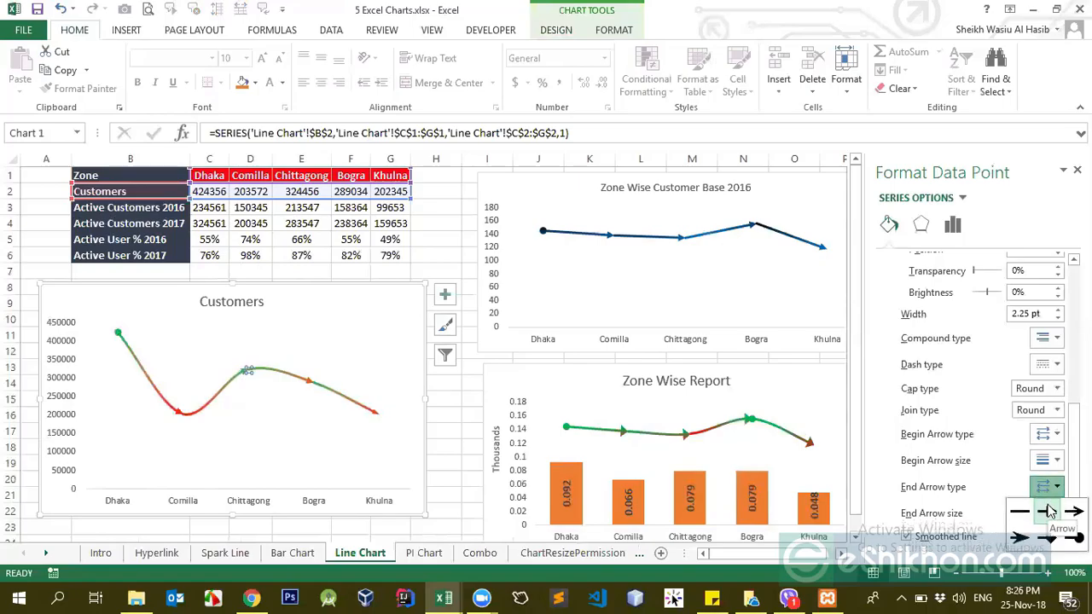
Step: Select the Bogra point and inspect which begin and end arrow types it uses
left_click(311, 389)
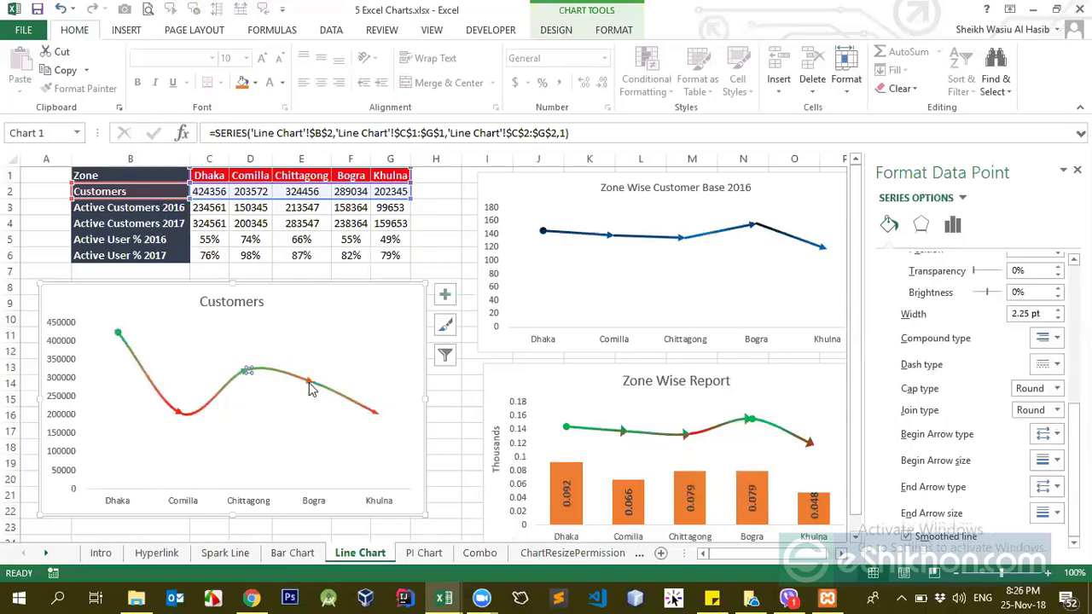
left_click(312, 384)
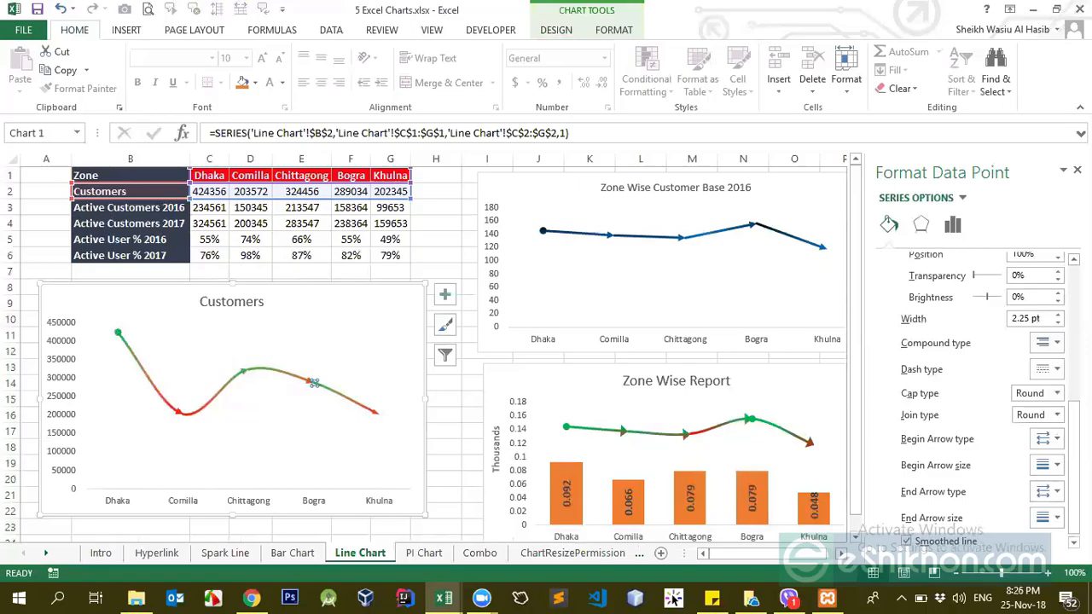
left_click(1056, 438)
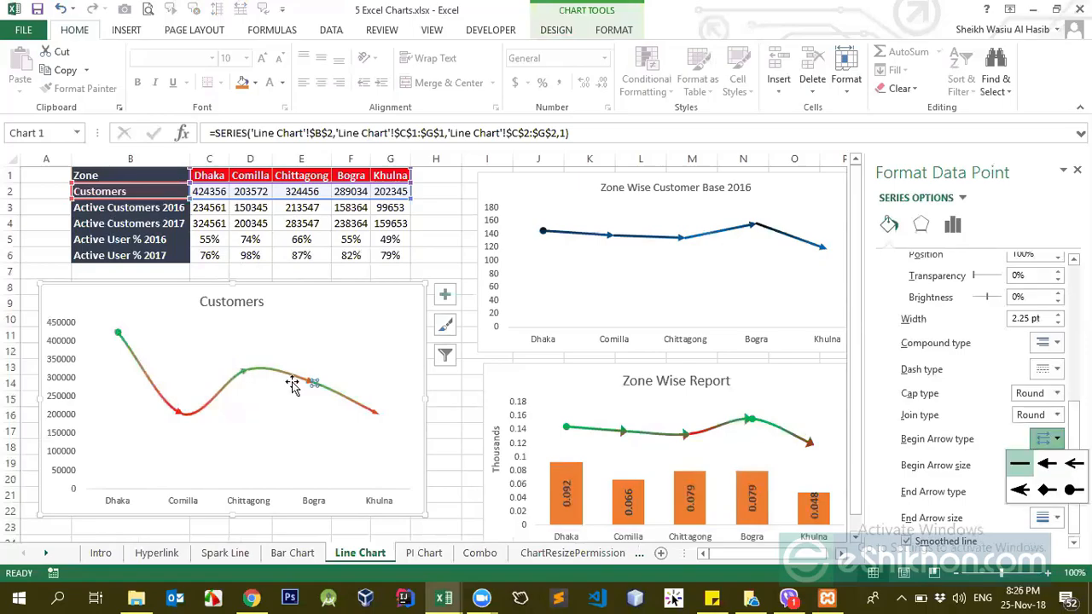
left_click(1048, 438)
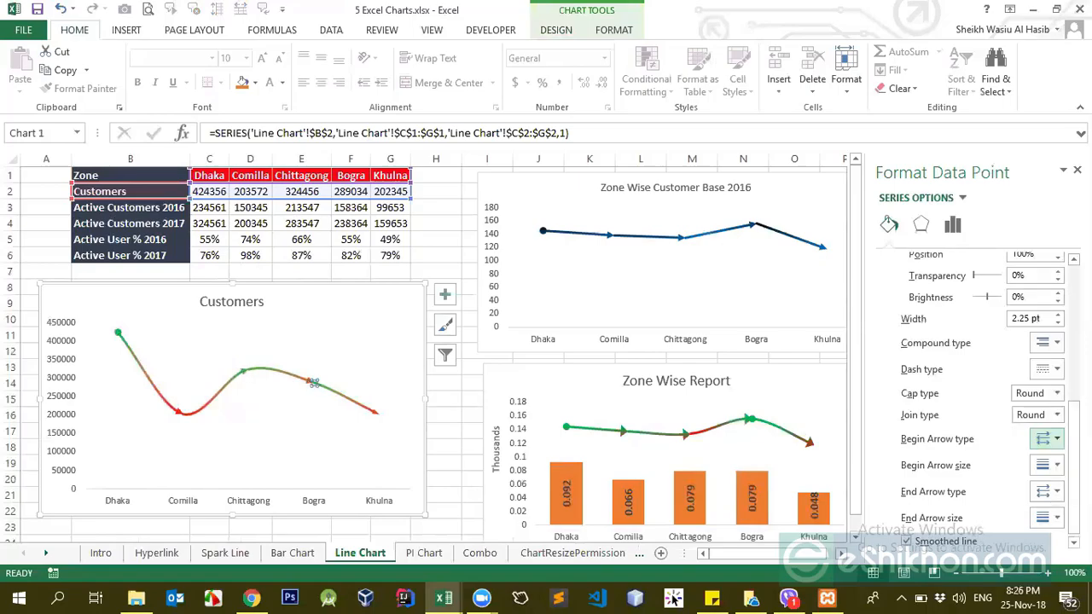
left_click_drag(1074, 474, 1074, 483)
left_click(1051, 487)
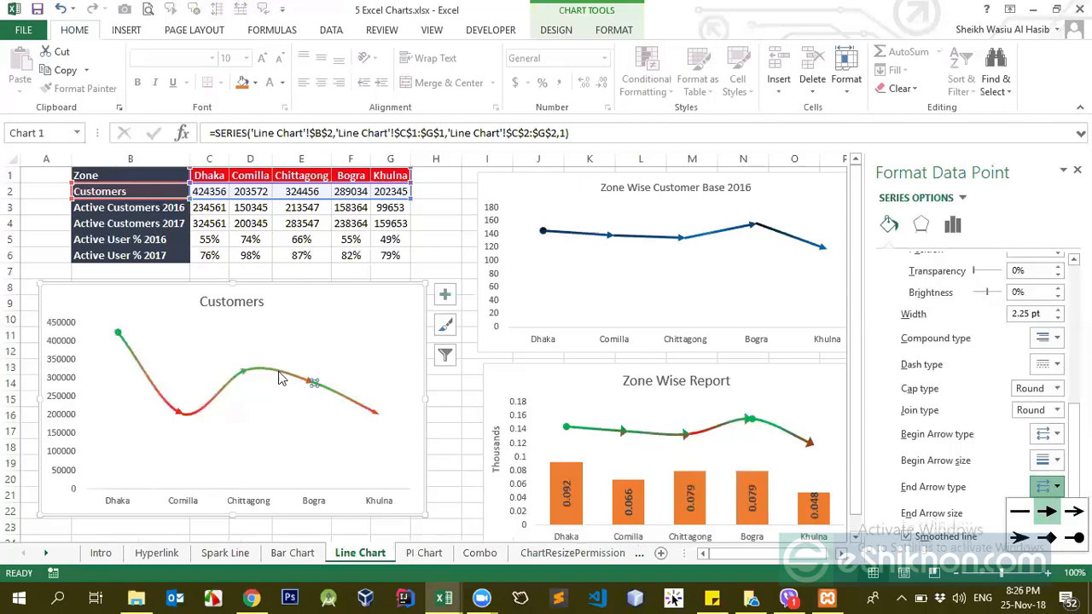
Step: Select the Khulna, Comilla, Chittagong and Bogra points in turn to examine the line segment belonging to each
left_click(378, 417)
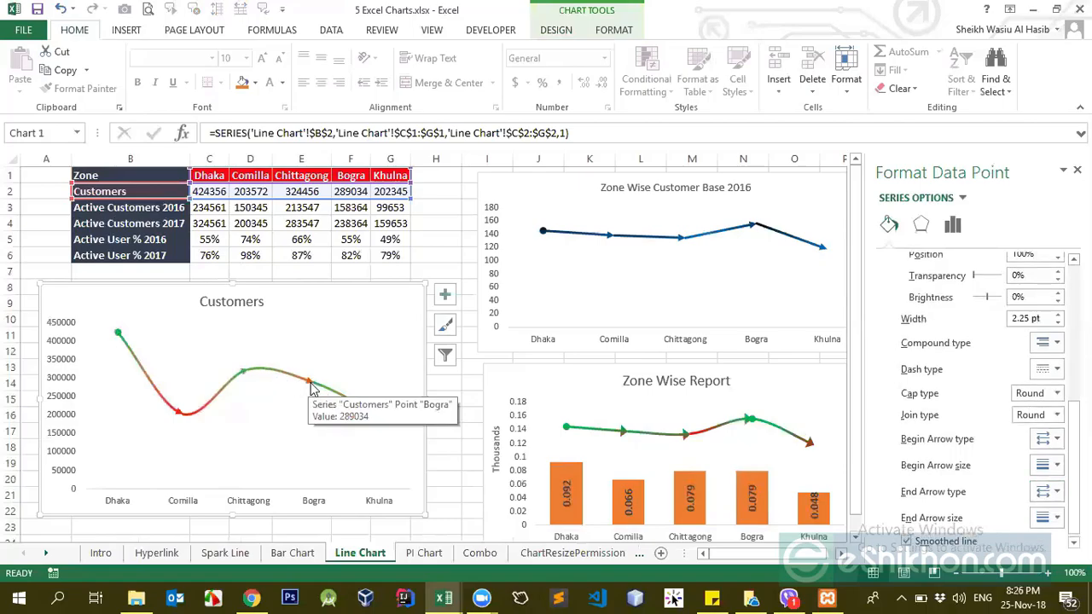
mouse_move(359, 409)
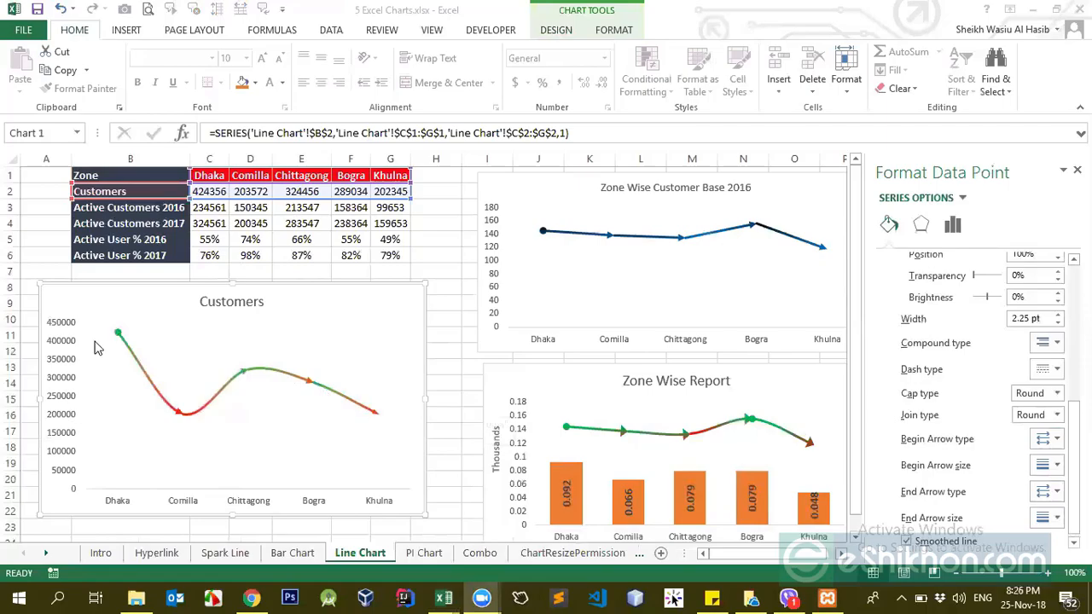
left_click(156, 398)
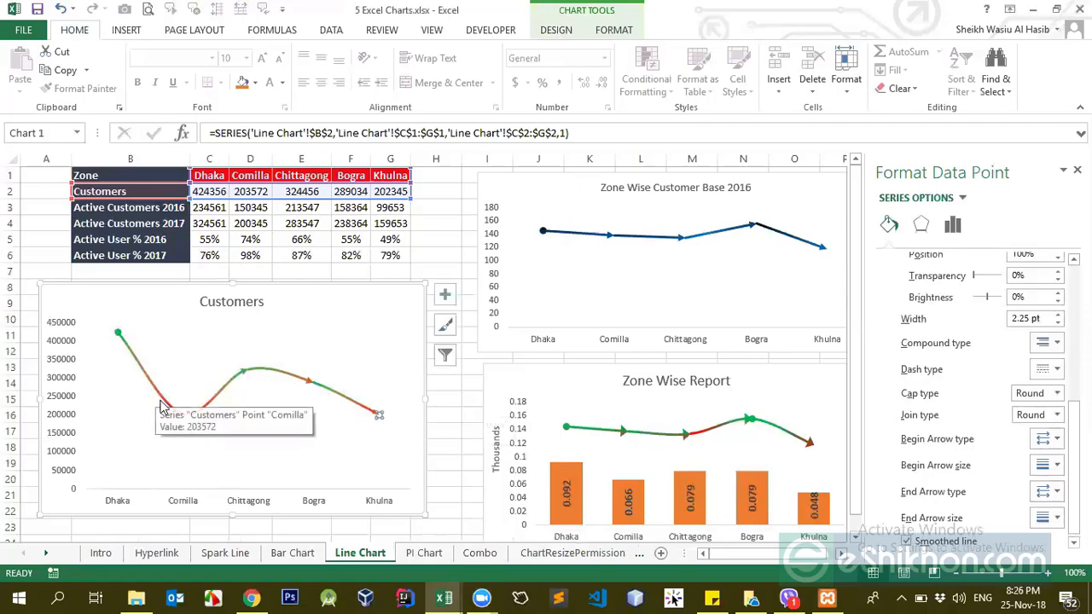
left_click(183, 415)
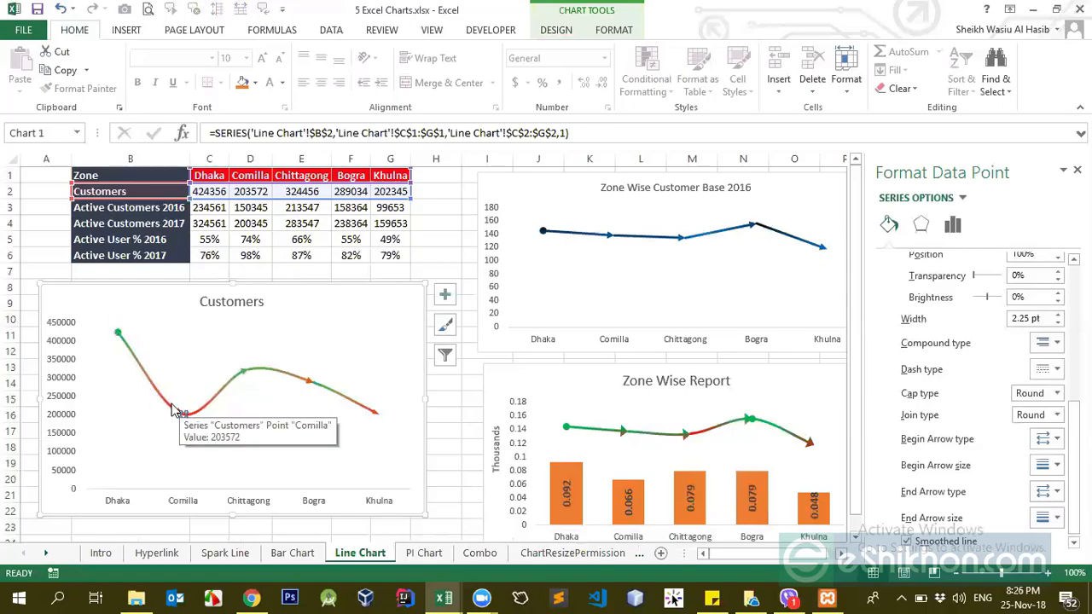
left_click(245, 376)
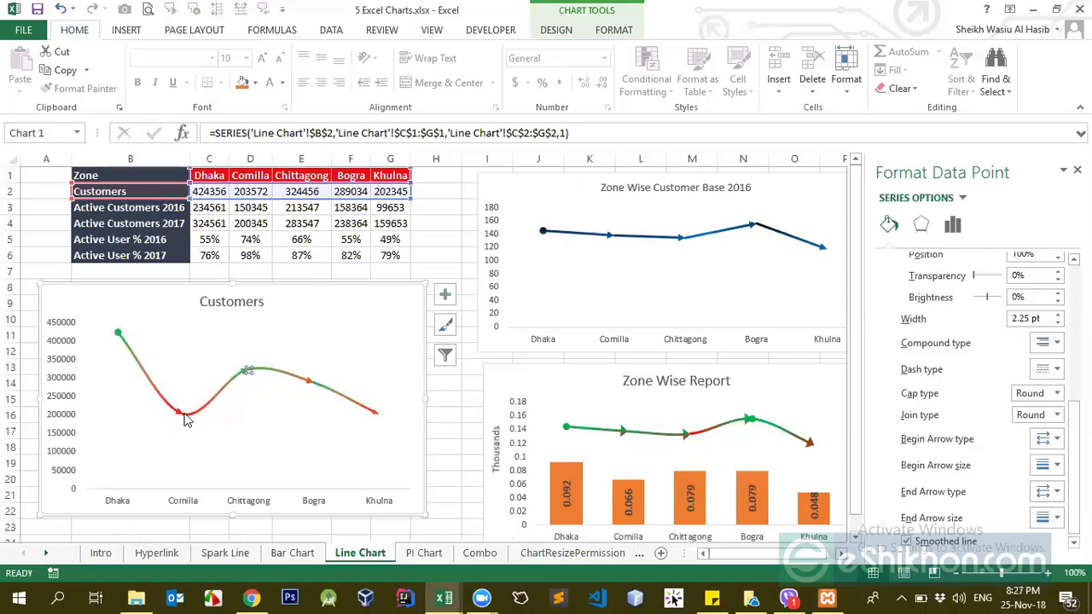
left_click(312, 382)
mouse_move(252, 371)
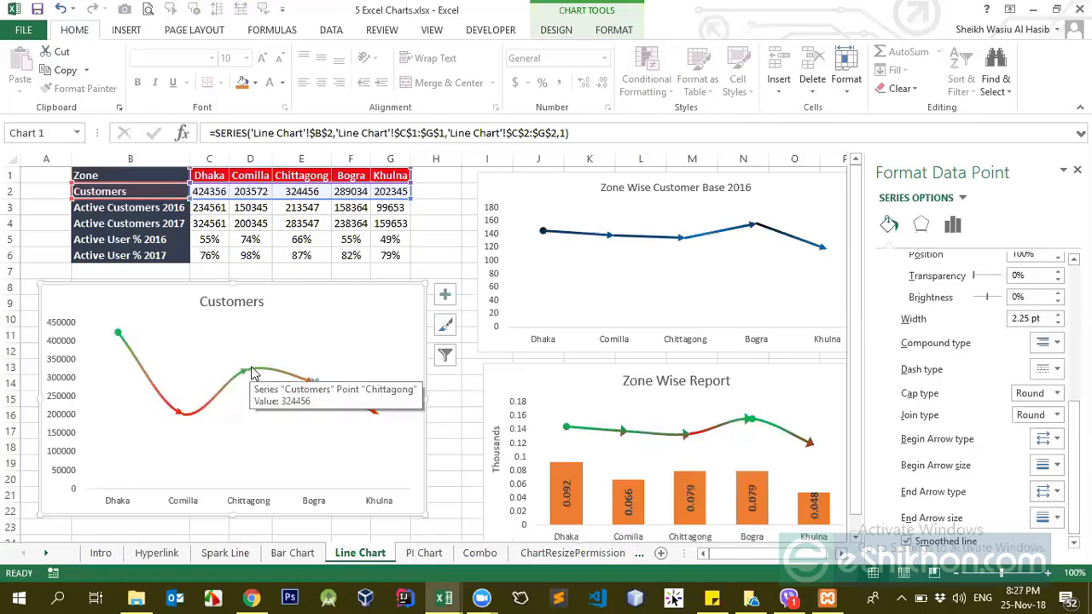
left_click(536, 56)
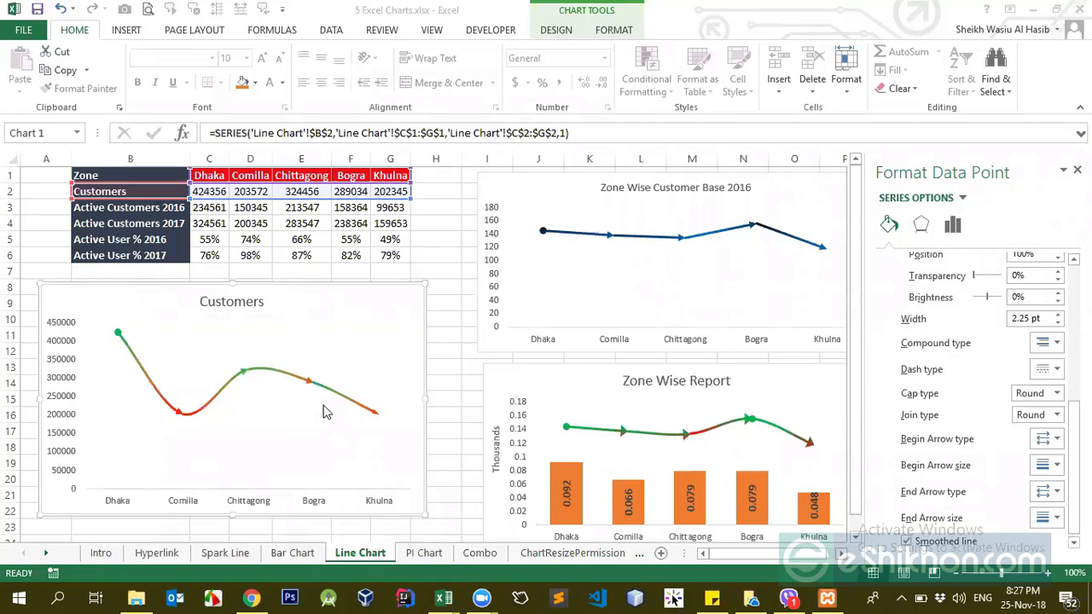
Step: Try a data label on the Comilla point alone and delete that label
left_click(179, 413)
right_click(178, 414)
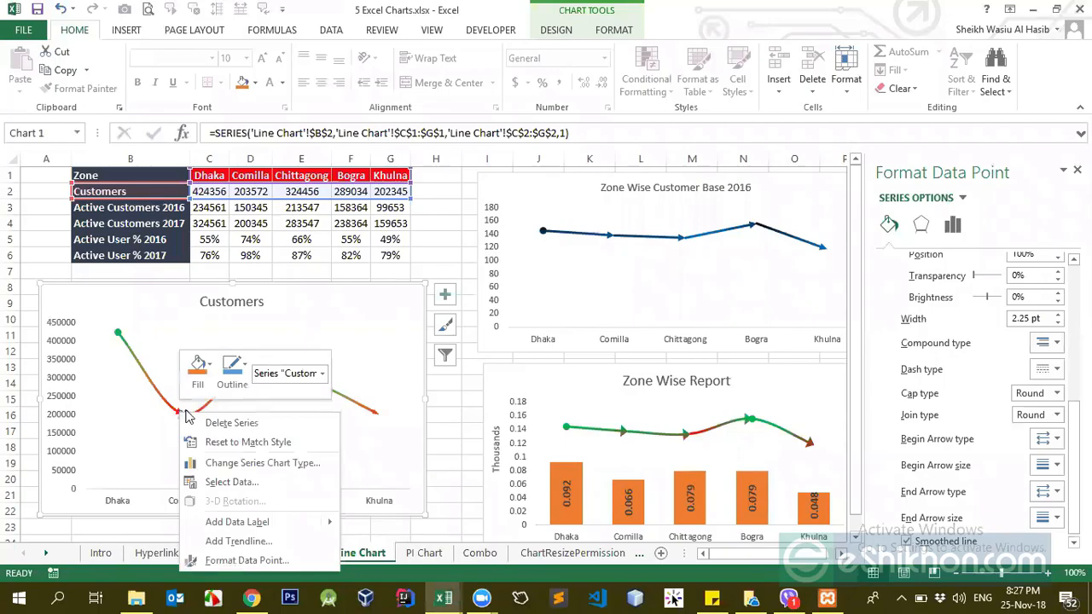
left_click(230, 524)
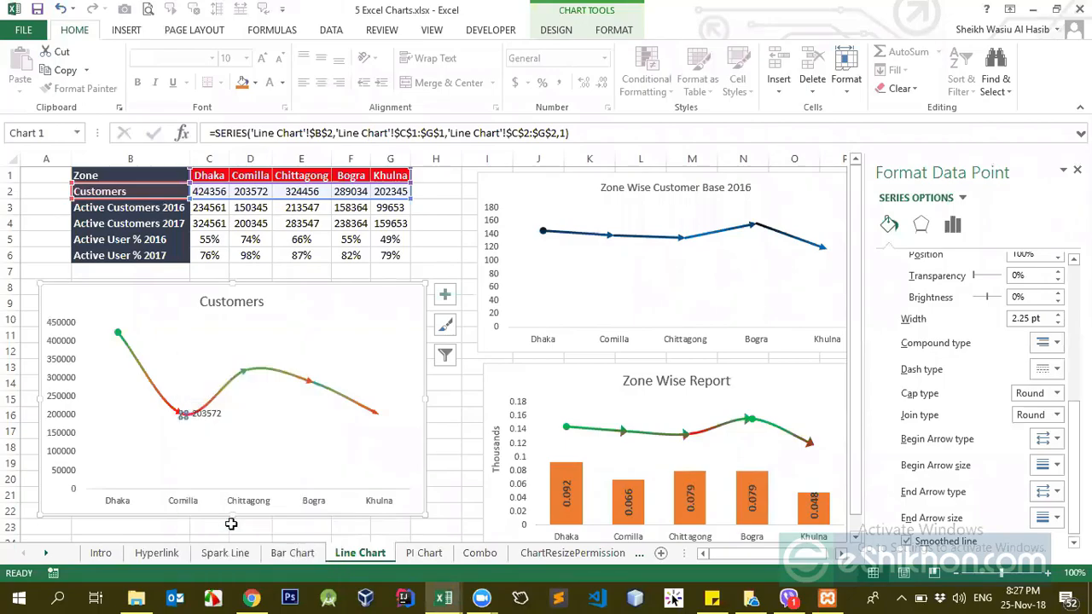
left_click(200, 411)
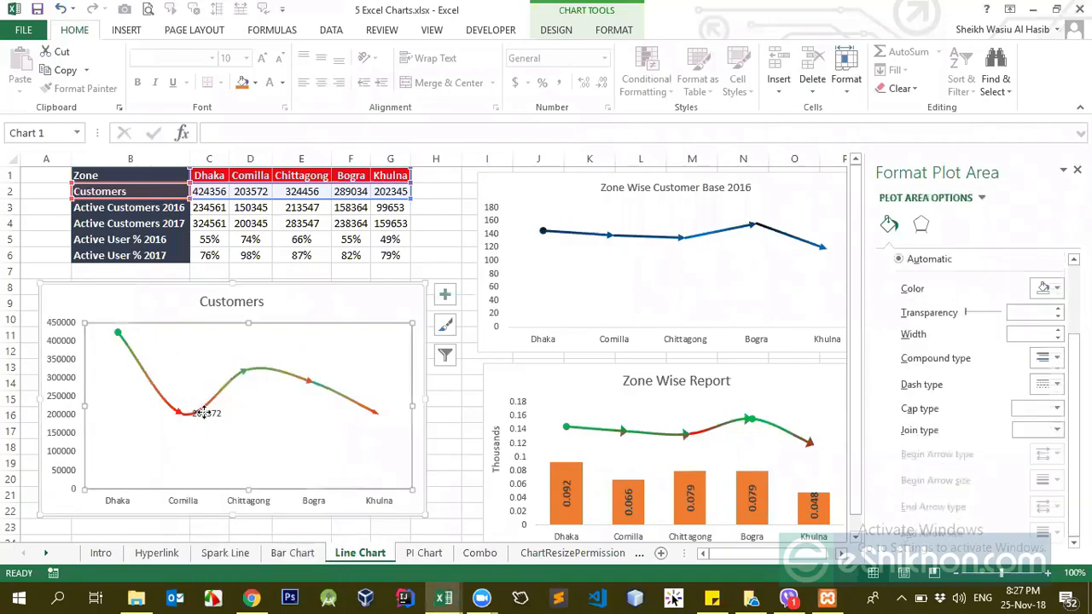
left_click(207, 416)
key("Delete")
Step: Add data labels to all points of the Customers line and deselect the series
left_click(137, 362)
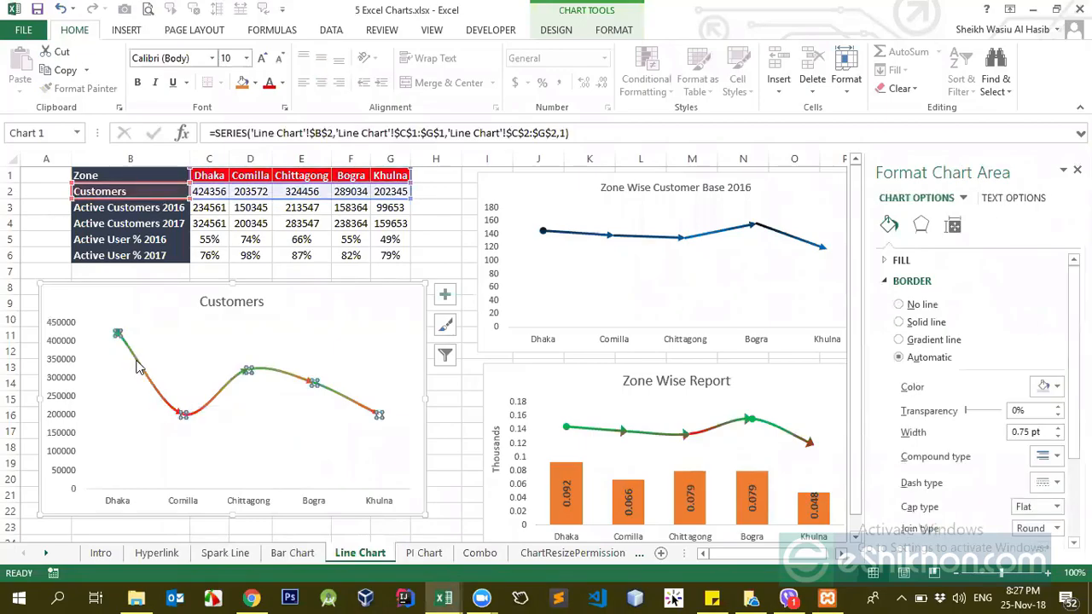
right_click(137, 363)
left_click(179, 475)
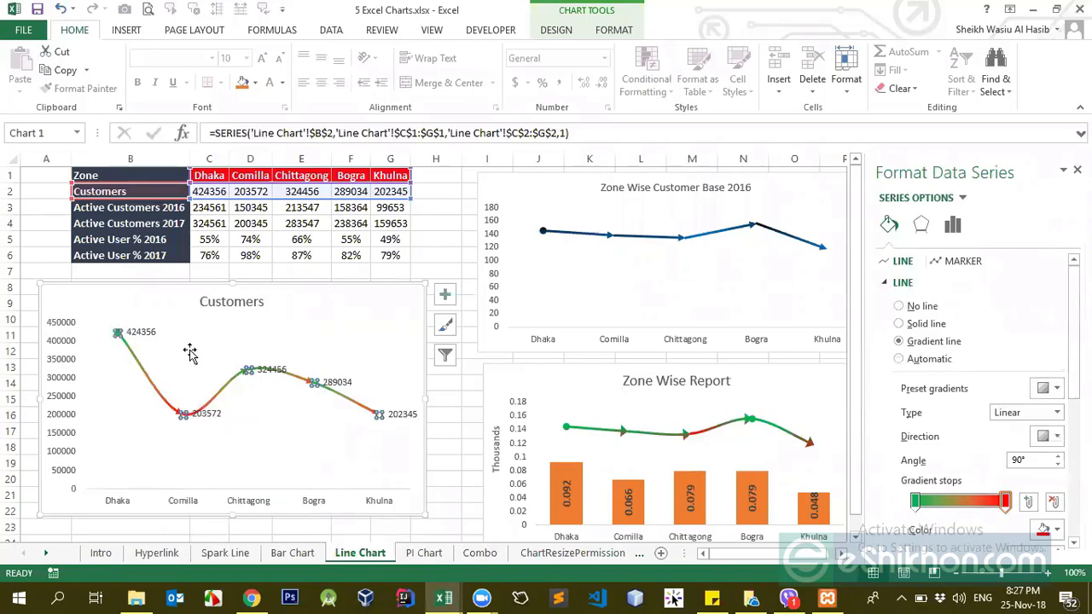
left_click(254, 408)
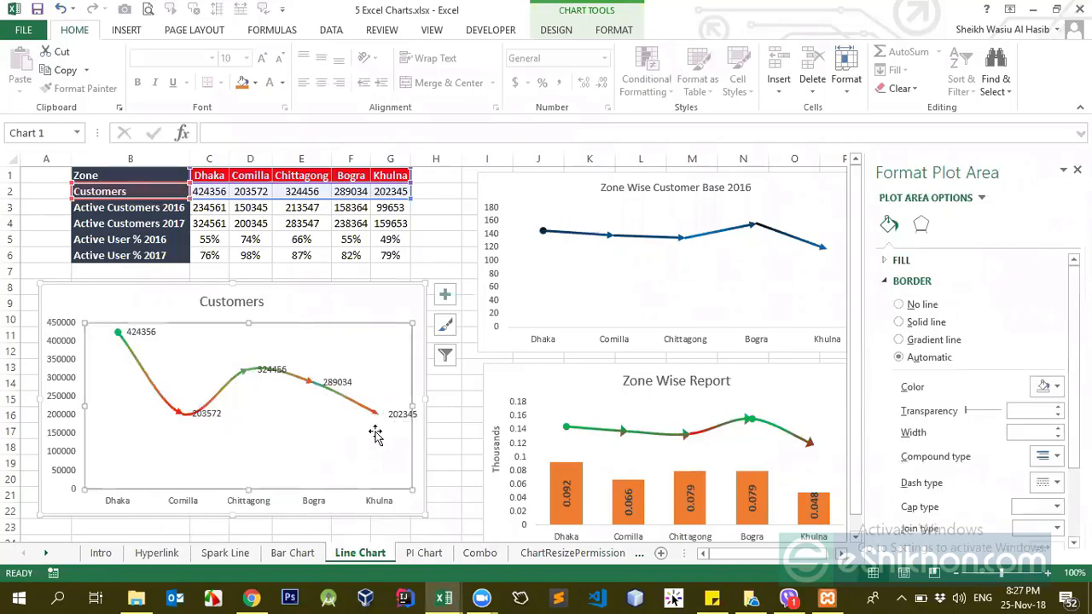
Step: Move only the Comilla data label just below its point, clear of the line
left_click(203, 413)
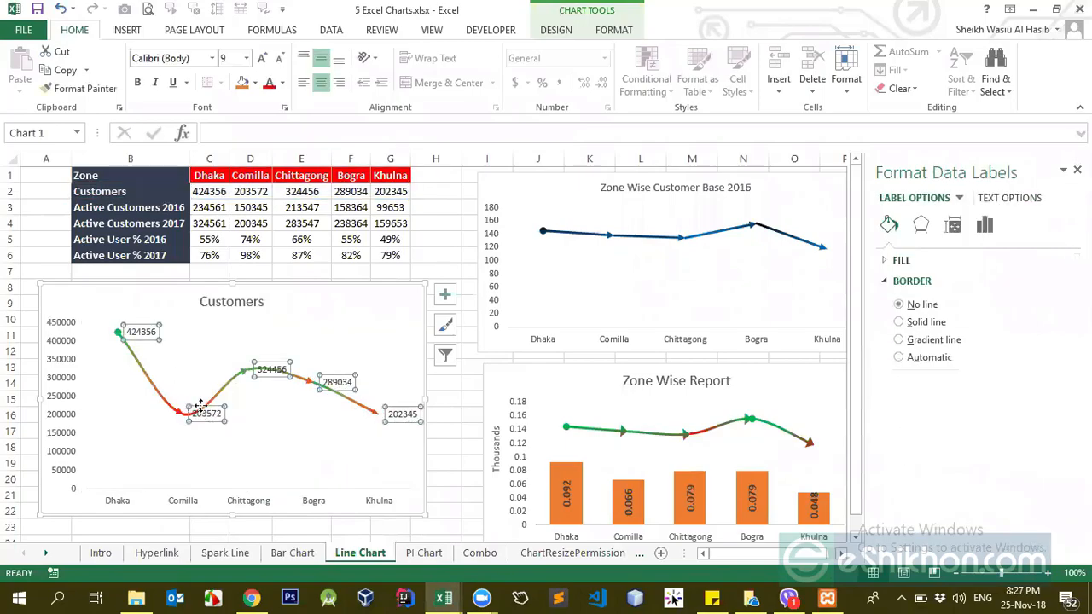
left_click(202, 406)
left_click_drag(197, 407, 186, 424)
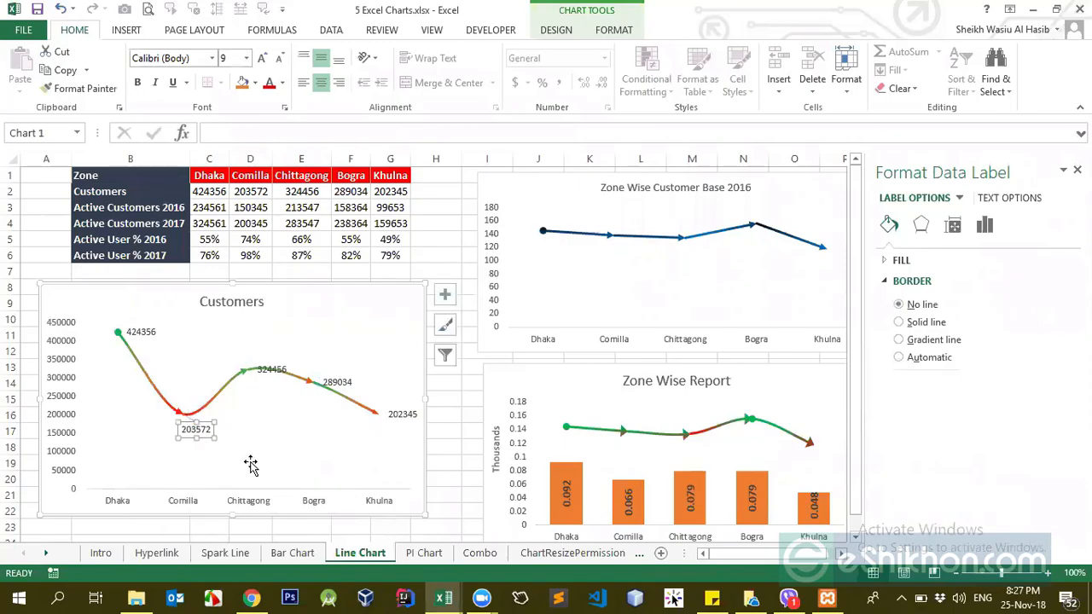
Step: Move the Chittagong and Bogra data labels above the line so they no longer overlap it
left_click(267, 371)
left_click_drag(252, 353, 244, 337)
left_click(338, 375)
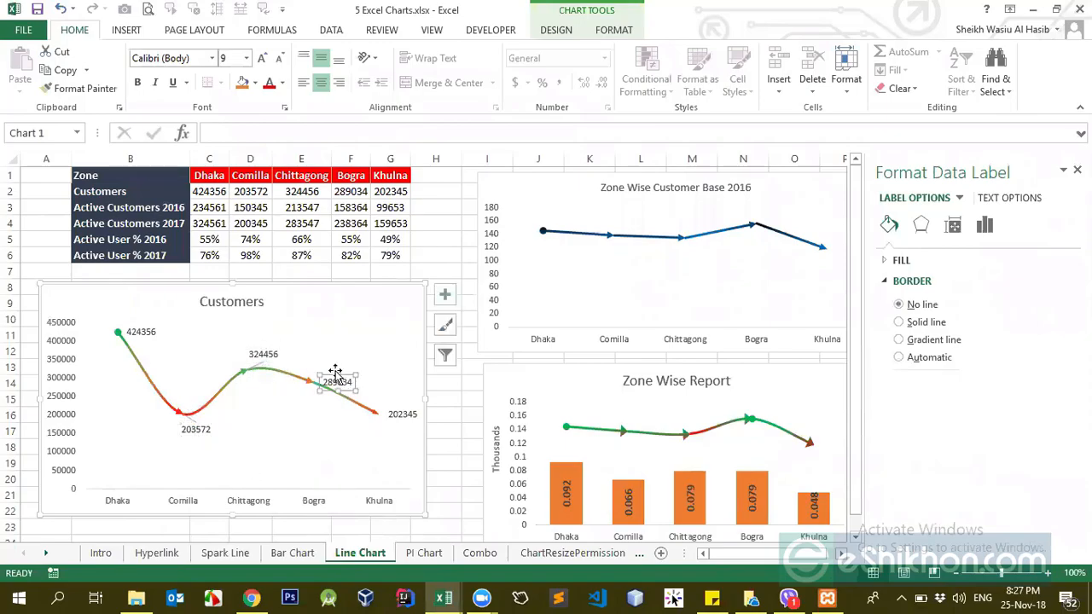
left_click_drag(331, 373, 330, 359)
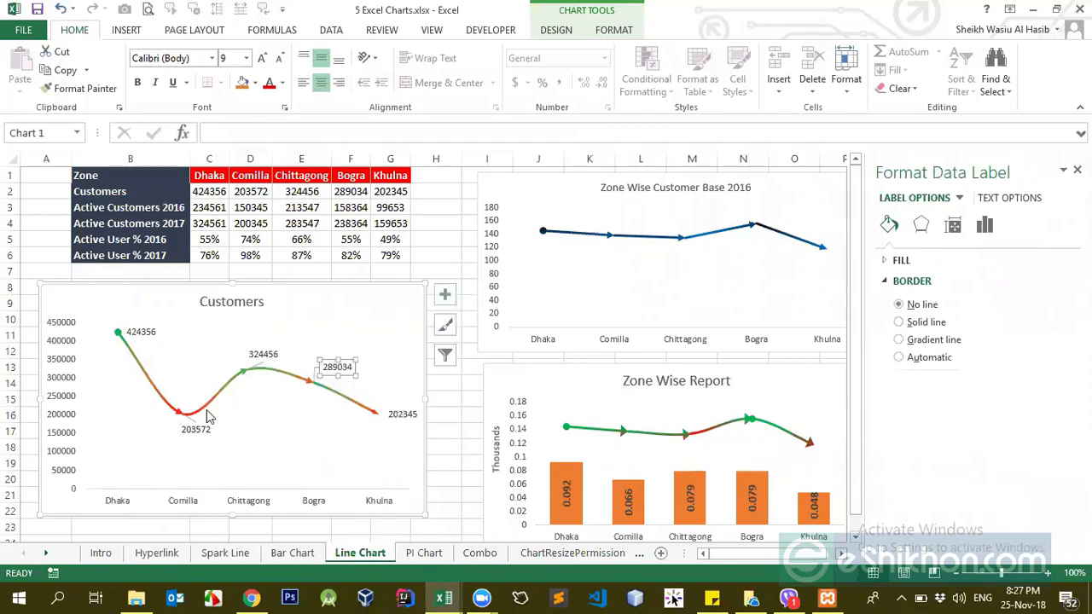
Step: Try the Center, Left and Right label positions on the Comilla data label alone
right_click(196, 434)
left_click(226, 420)
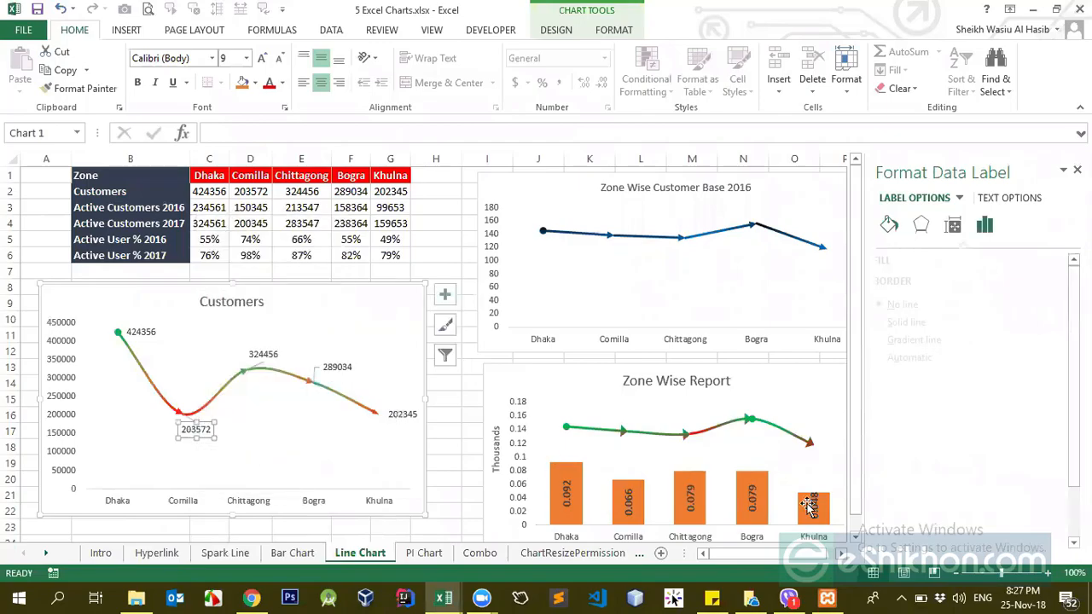
left_click(906, 470)
left_click(906, 488)
left_click(906, 505)
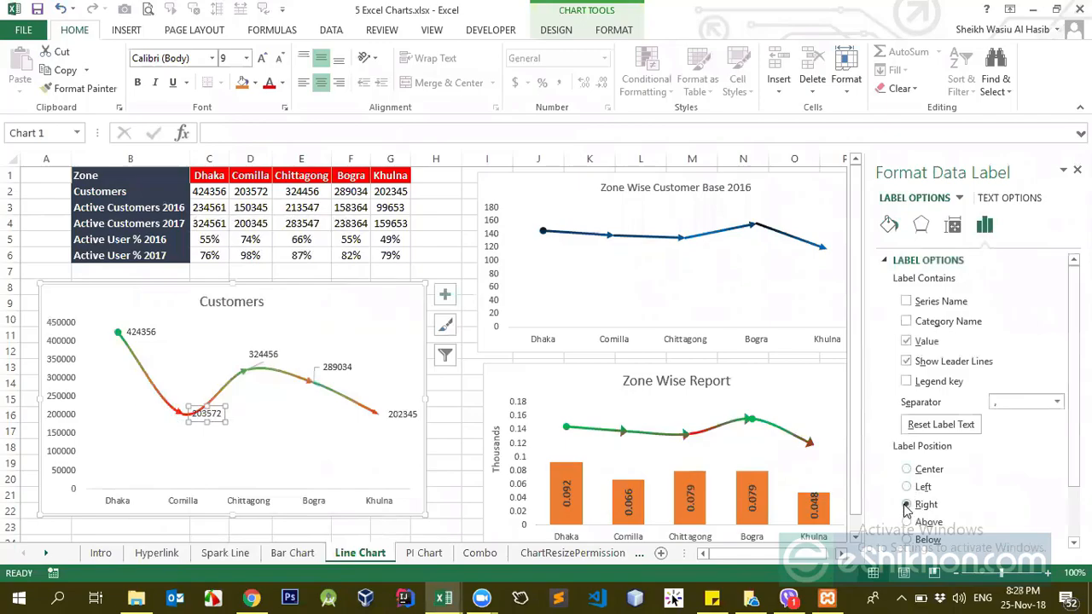
left_click(251, 456)
Step: Try several label positions on all Customers data labels, settle on Above, and deselect the chart
left_click(138, 332)
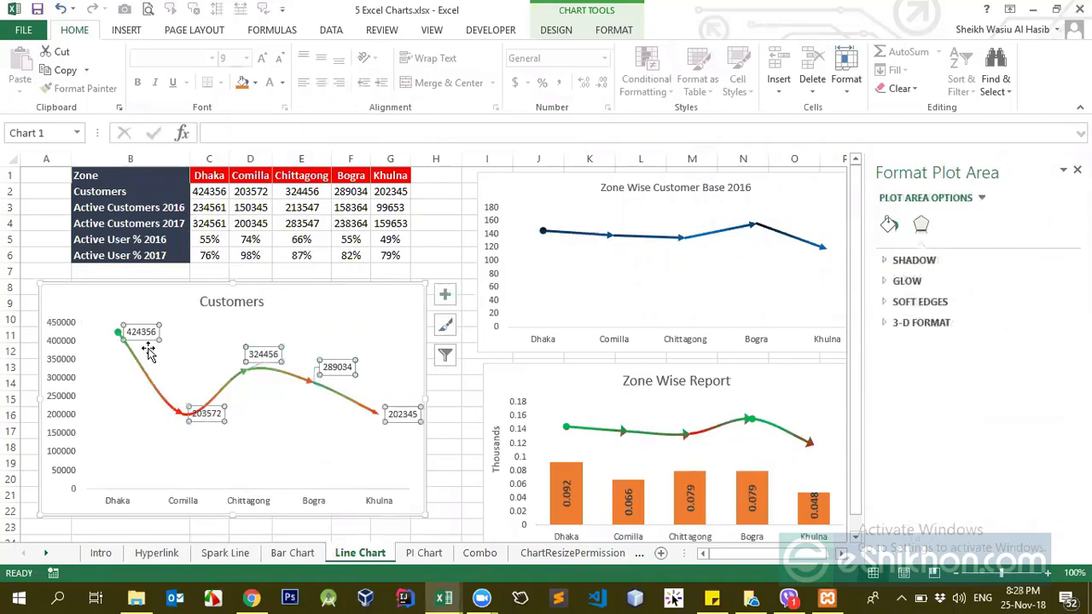
right_click(210, 412)
left_click(264, 394)
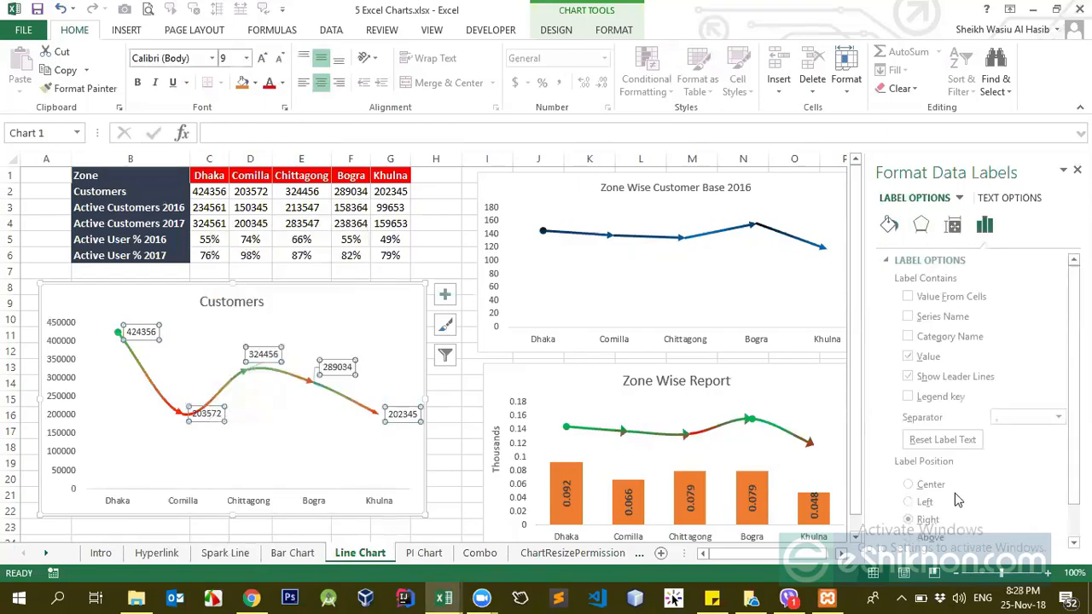
left_click(919, 485)
left_click(911, 502)
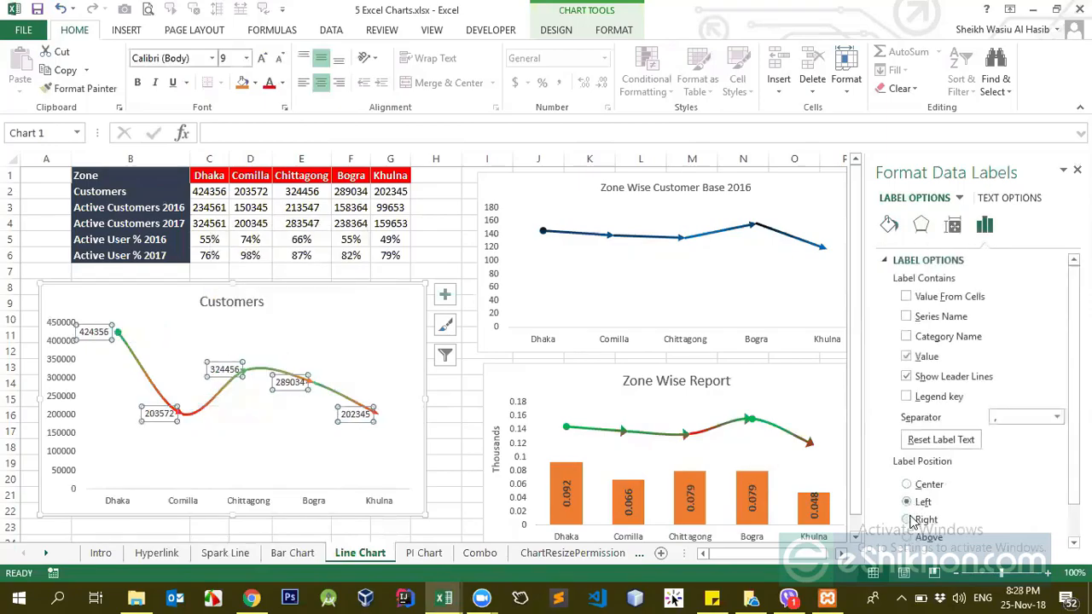
left_click(909, 520)
left_click(909, 538)
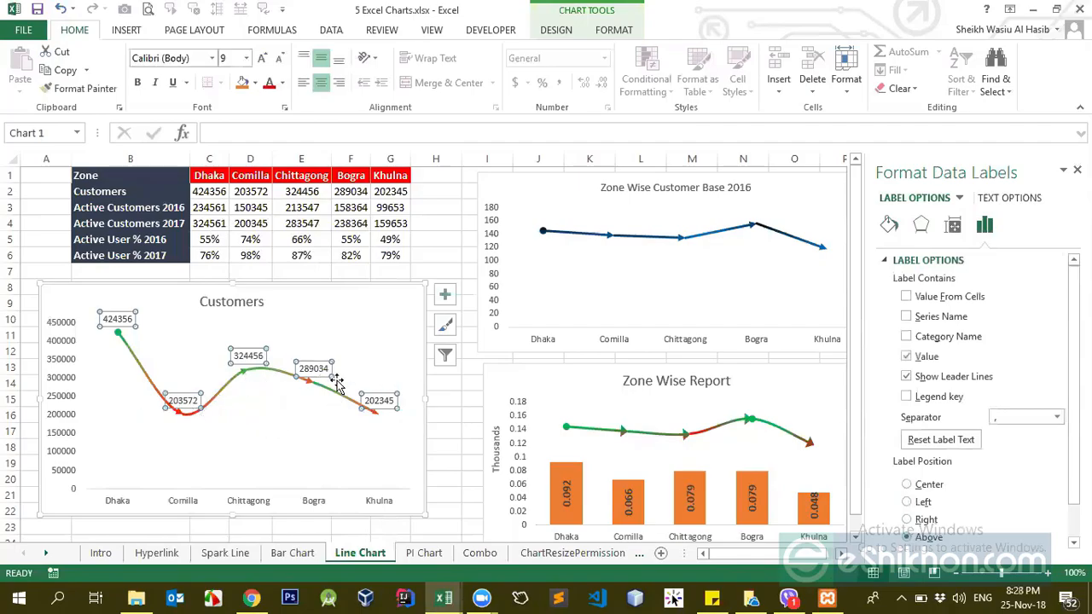
left_click(220, 427)
left_click(186, 401)
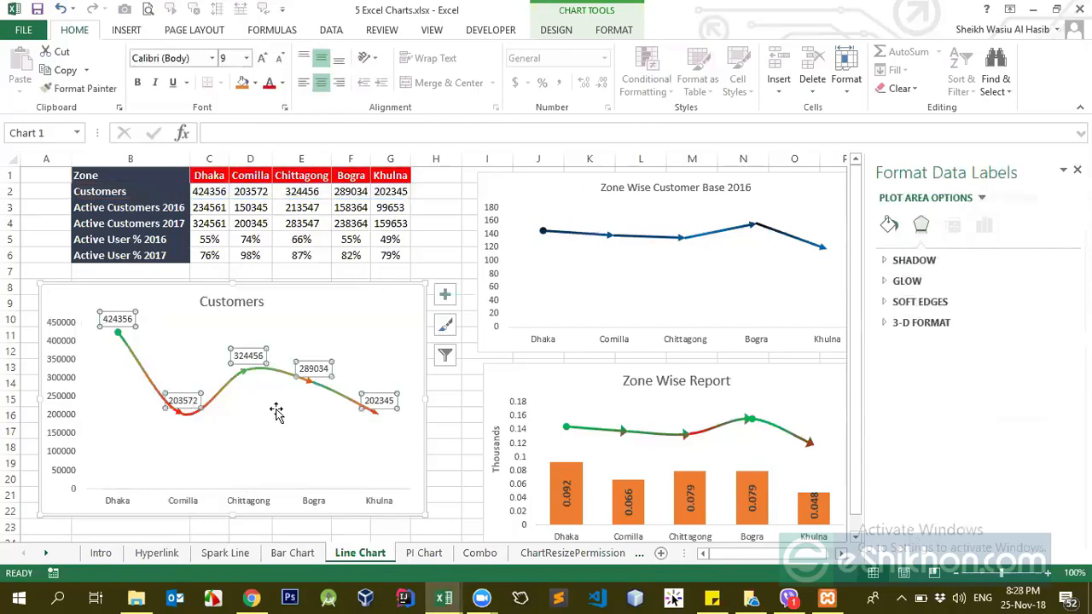
left_click(418, 257)
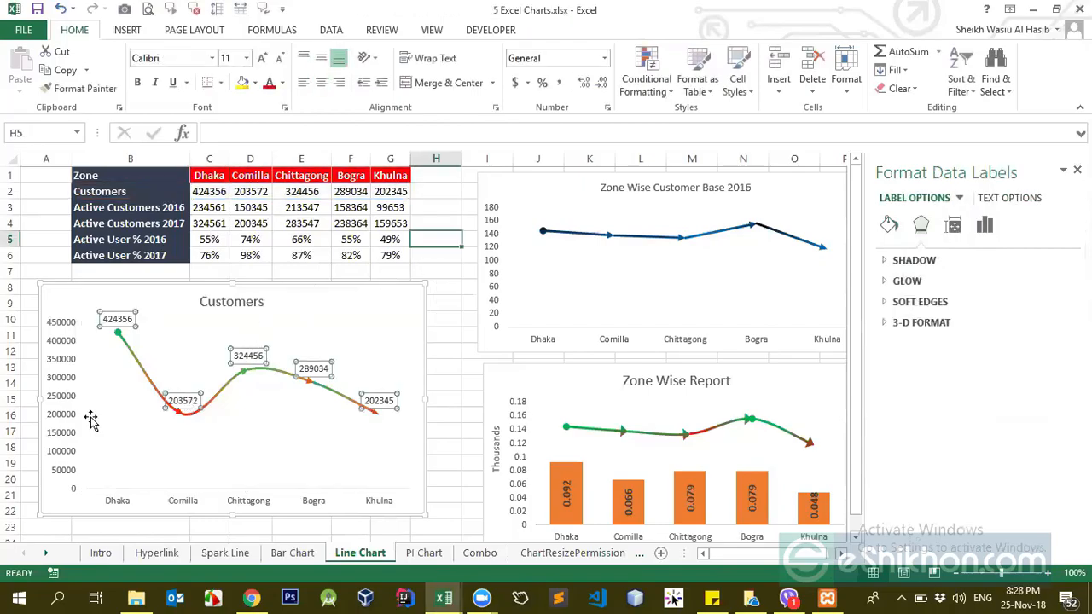
Step: Open the number formatting of the Customers chart's vertical axis and set its category to Custom
left_click(68, 358)
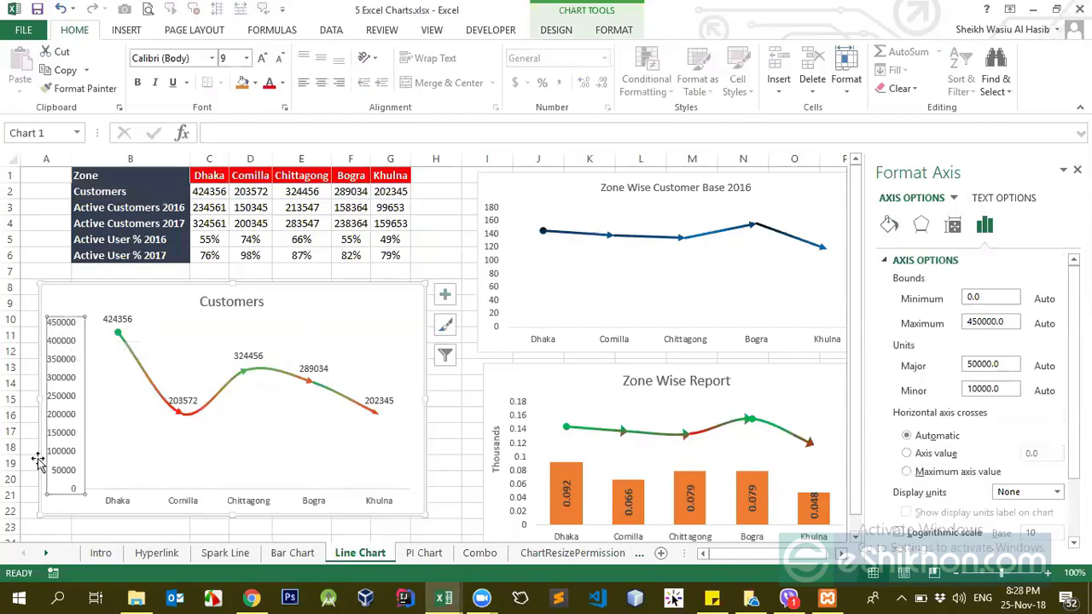
right_click(58, 415)
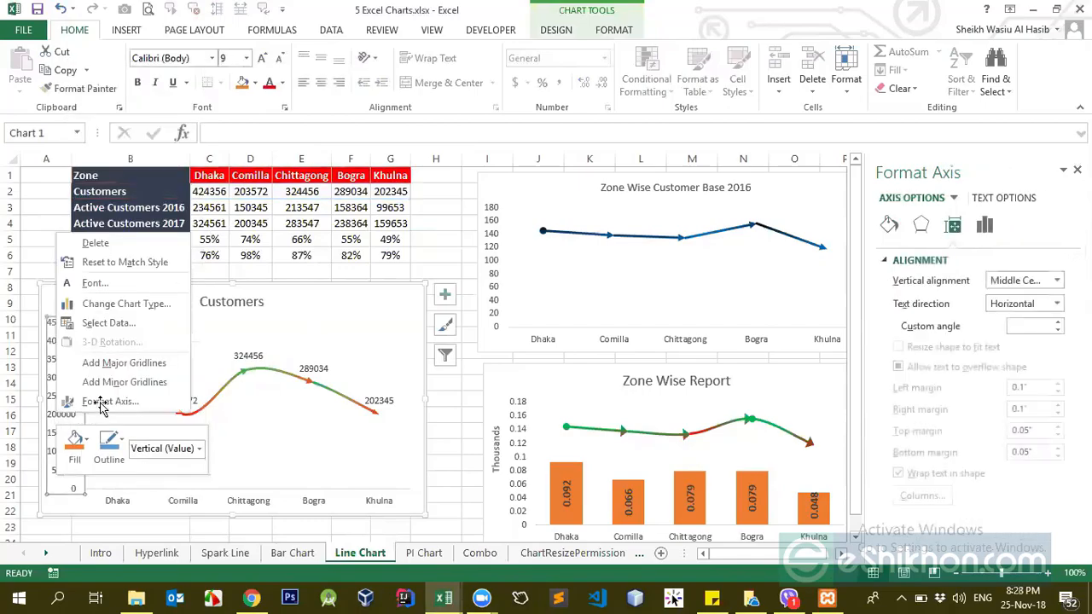
left_click(96, 401)
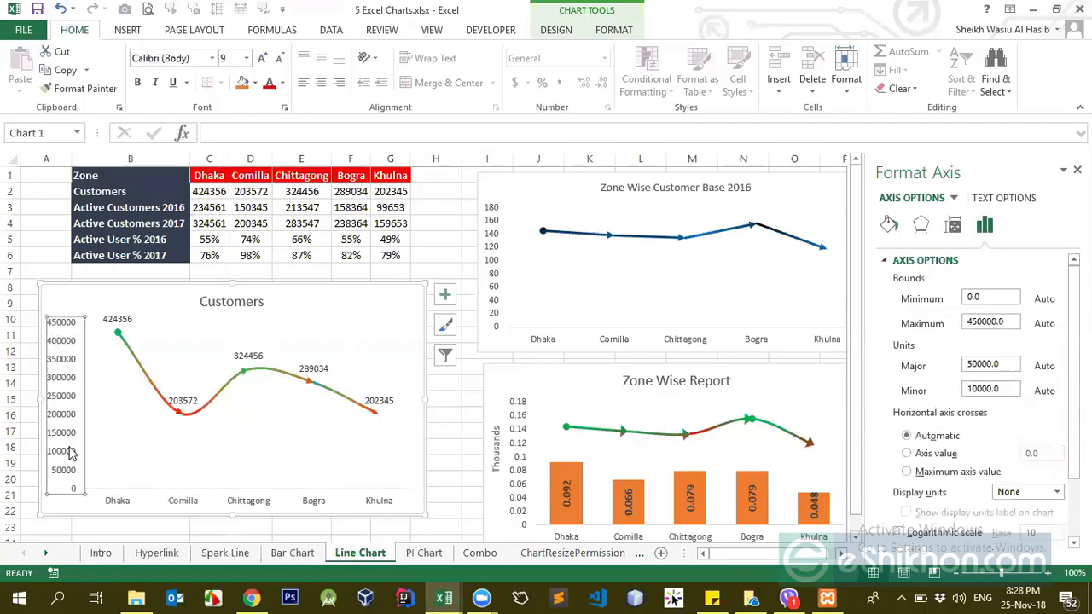
left_click_drag(1074, 368, 1074, 428)
right_click(72, 414)
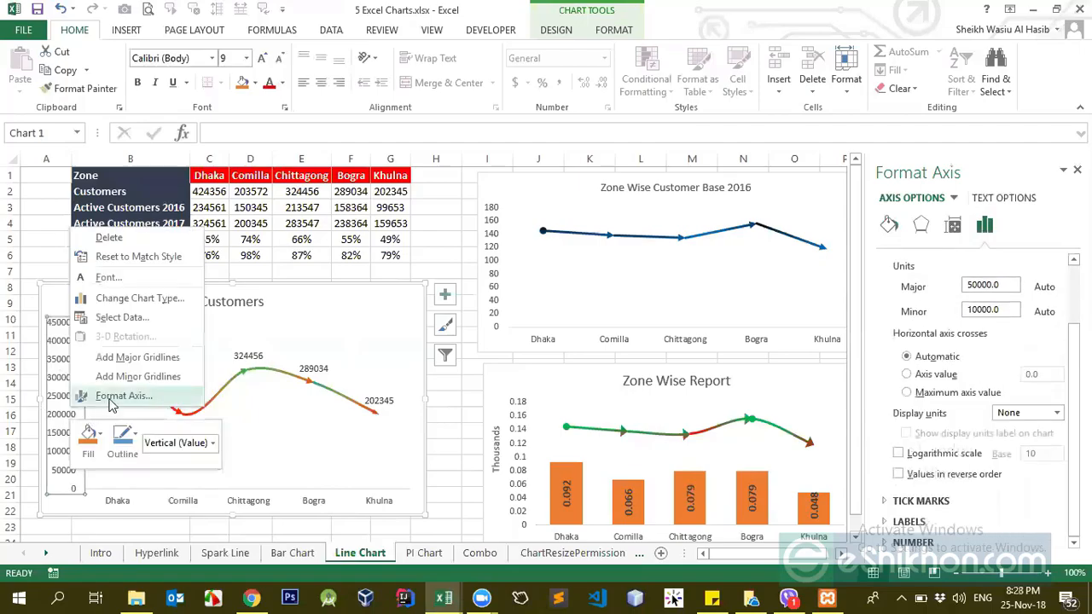
left_click(109, 404)
scroll(989, 418, "down", 3)
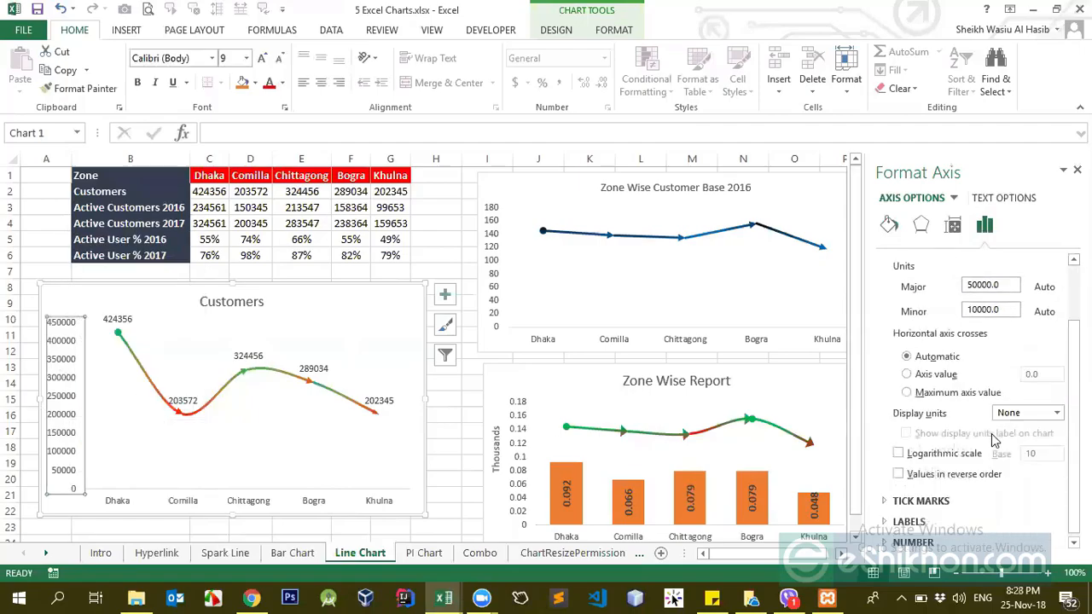
left_click(949, 539)
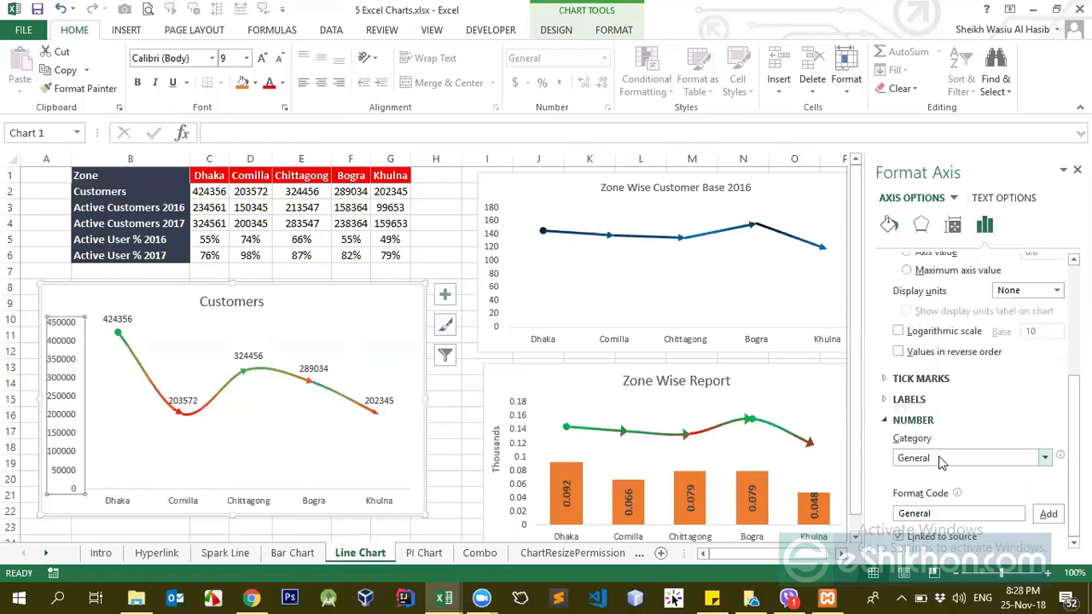
left_click(942, 462)
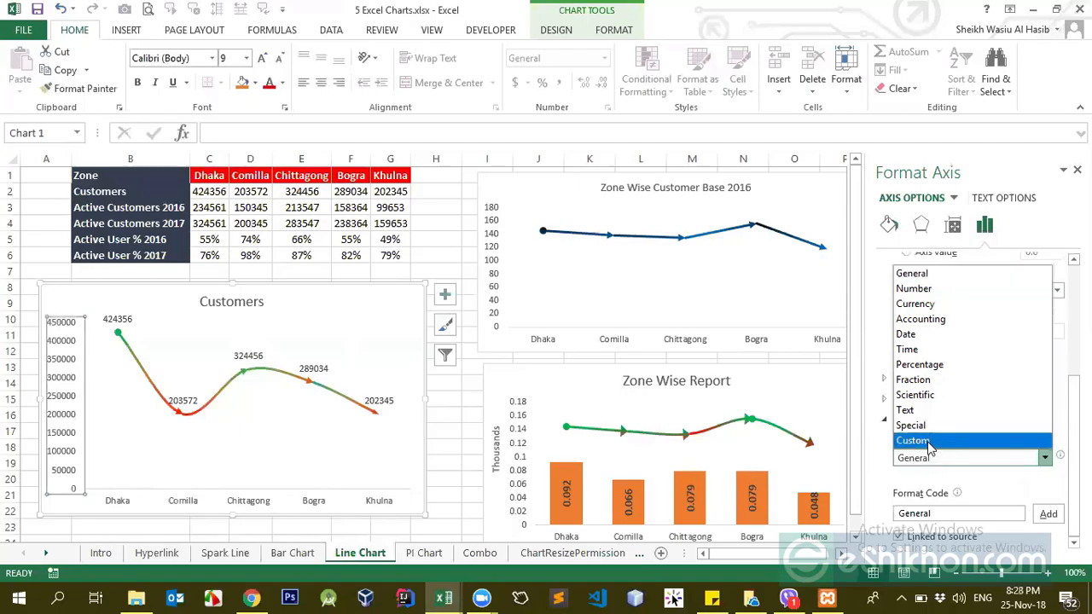
left_click(930, 441)
scroll(941, 461, "down", 1)
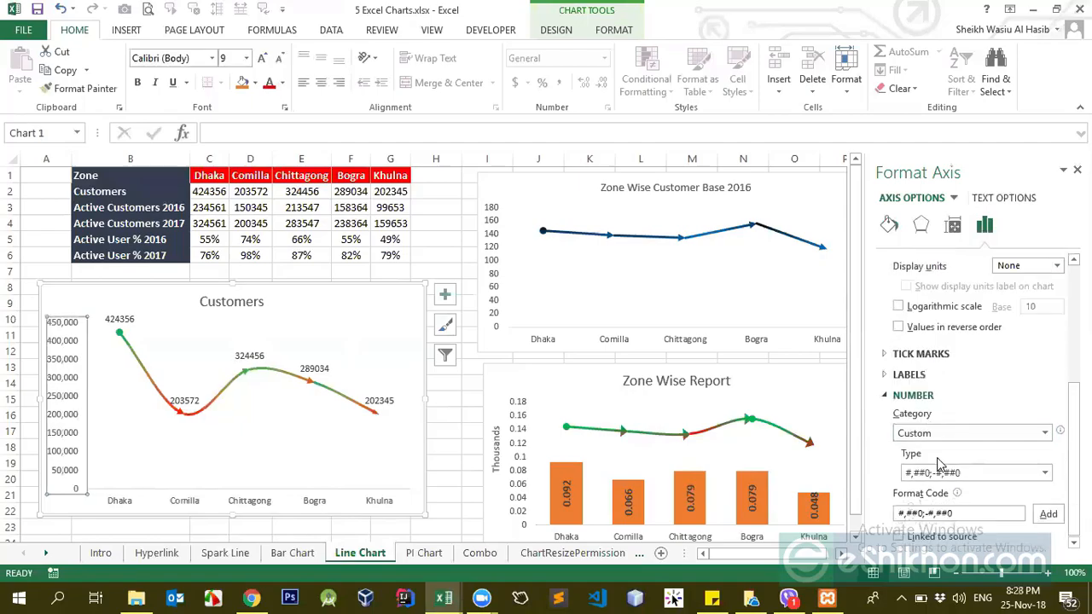
Step: Apply the custom format code #,### to the vertical axis numbers
left_click_drag(962, 521, 859, 524)
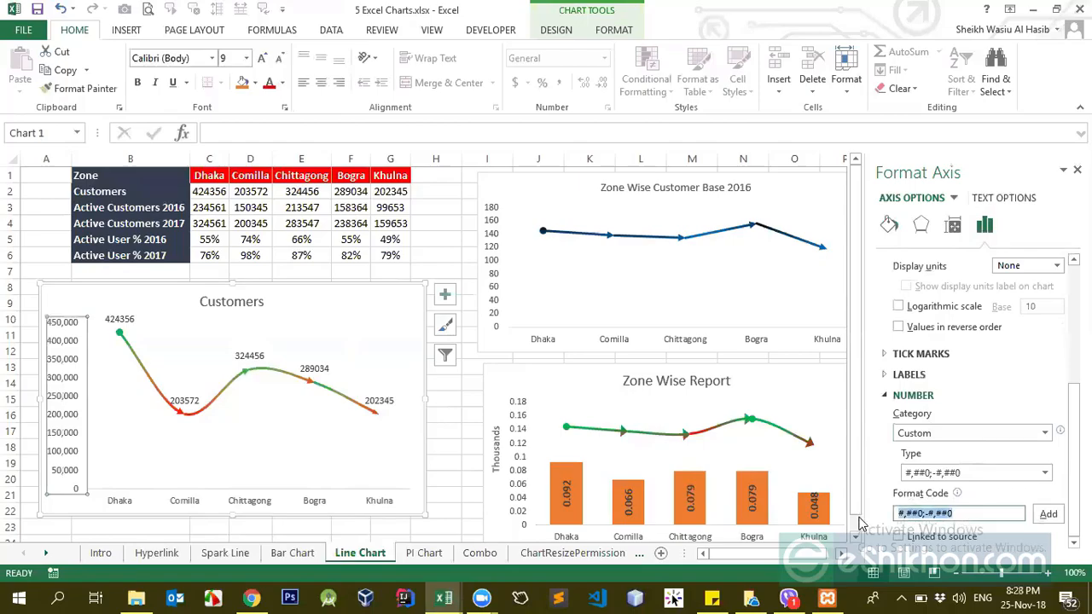
type("#")
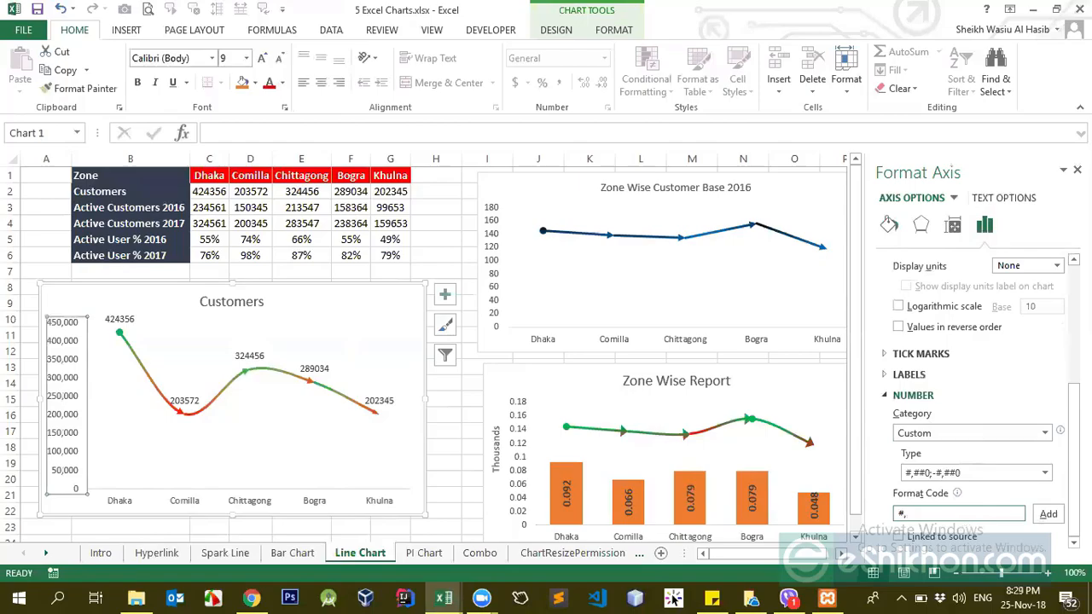
type(",###")
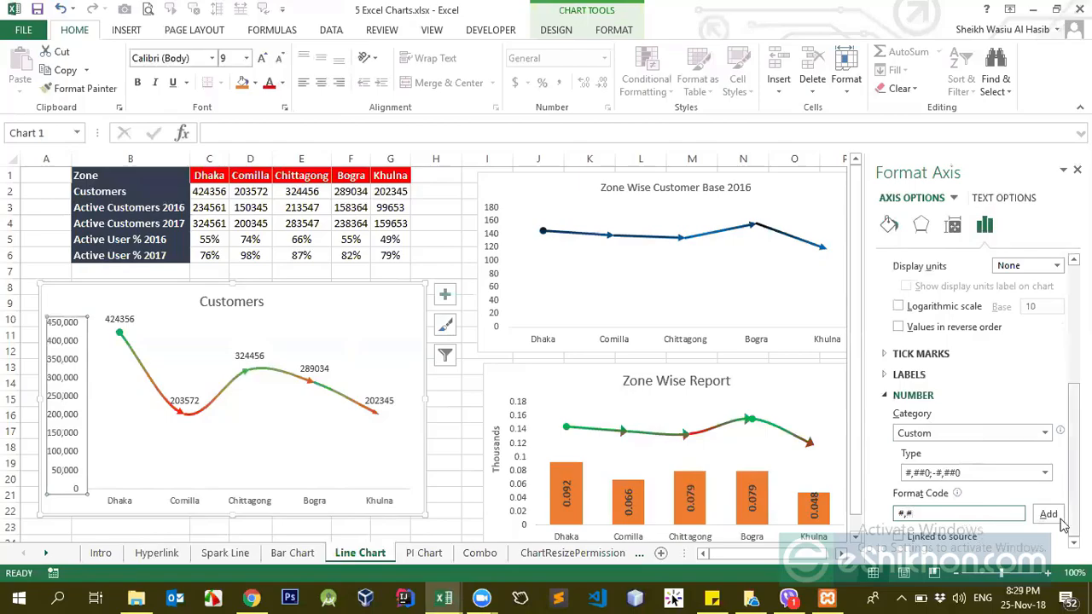
left_click(1050, 515)
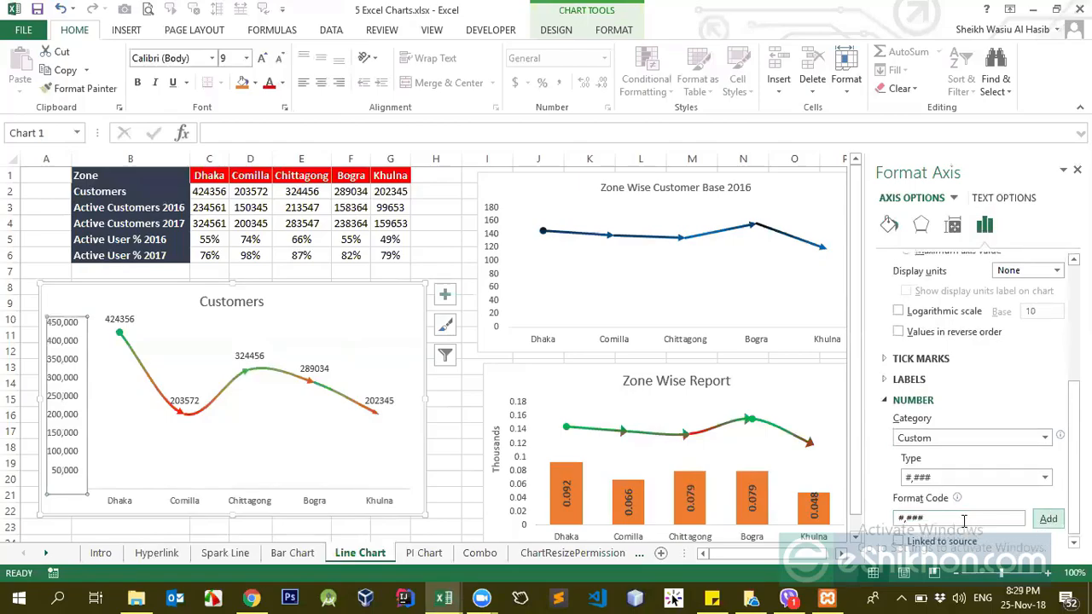
Step: Try the format code #,, on the vertical axis and replace it with #, to scale values to thousands
double_click(902, 517)
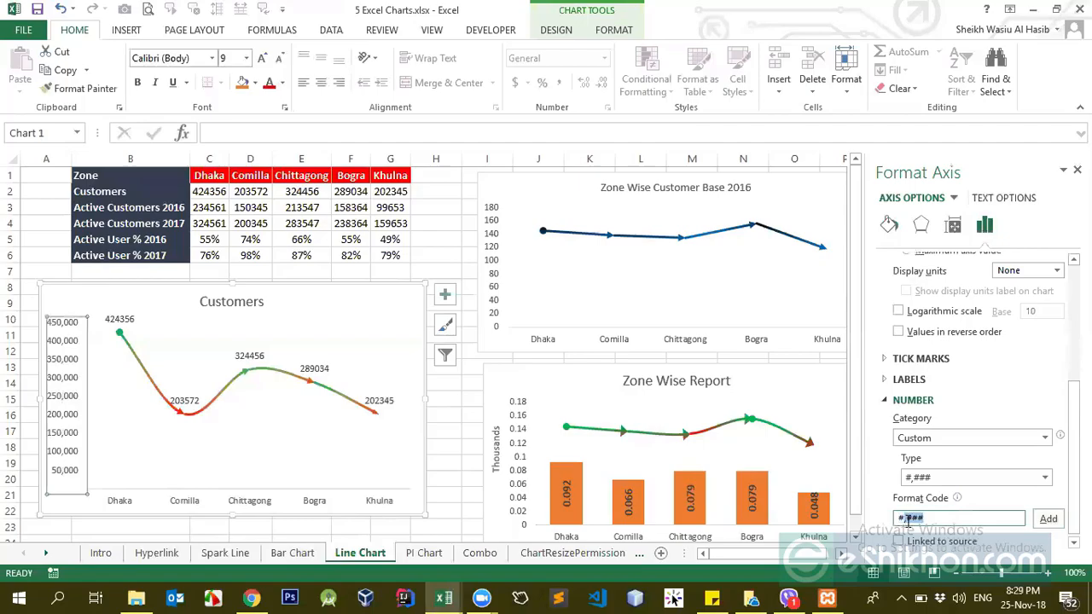
key("BackSpace")
type(",,")
left_click(1048, 520)
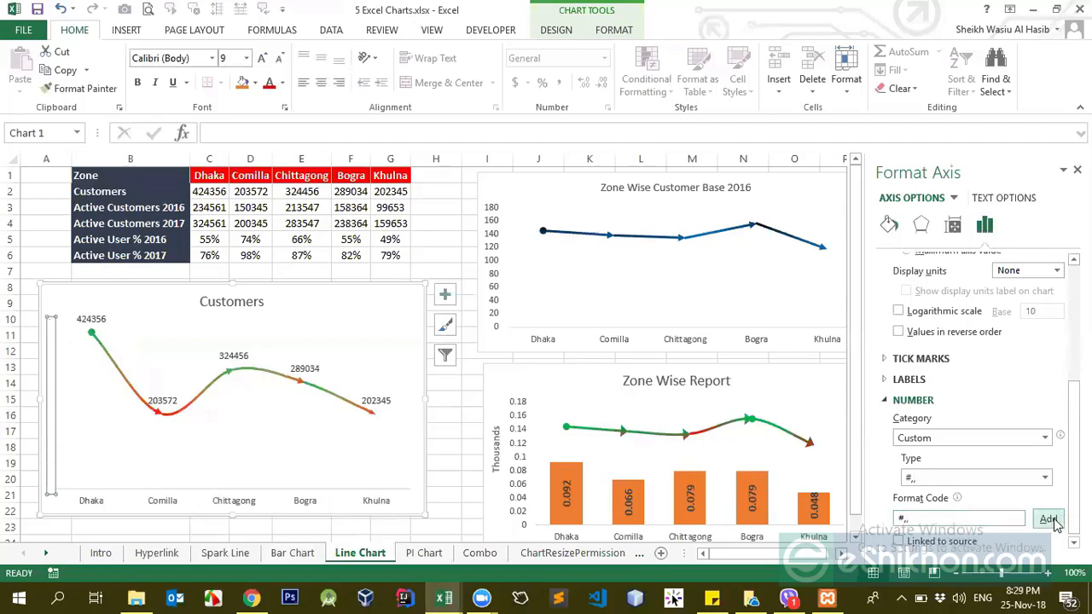
left_click(939, 518)
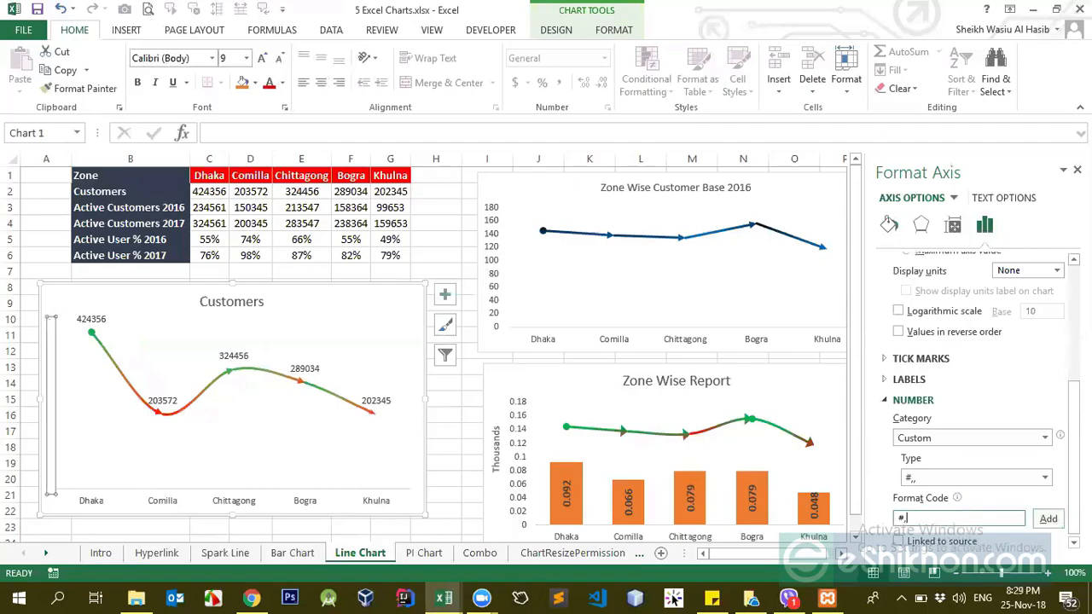
left_click(1047, 519)
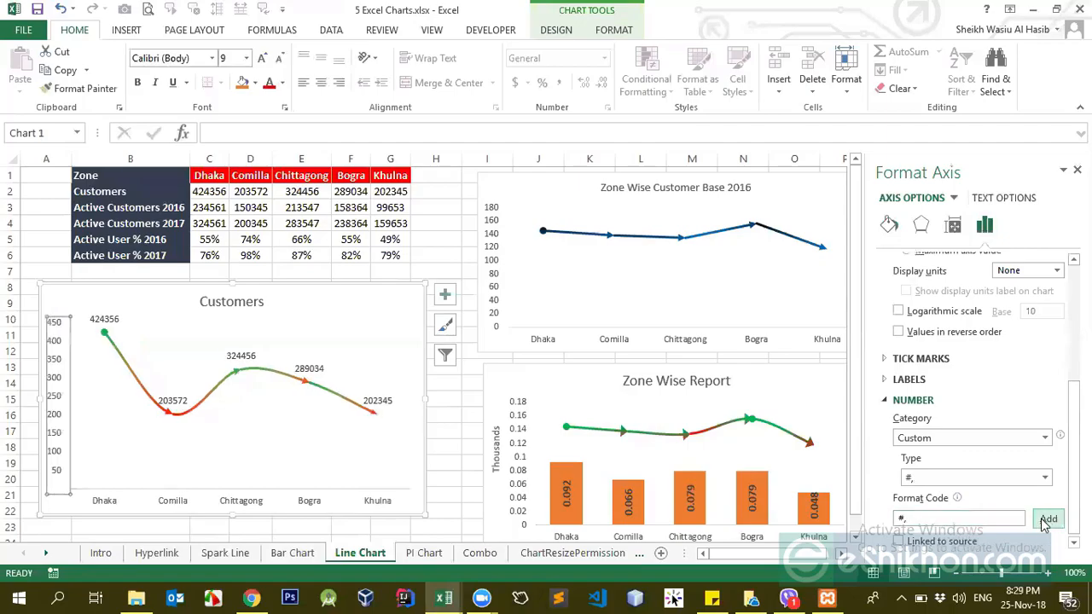
Step: Clear the custom format code entry and switch the vertical axis number category to Number
left_click(933, 519)
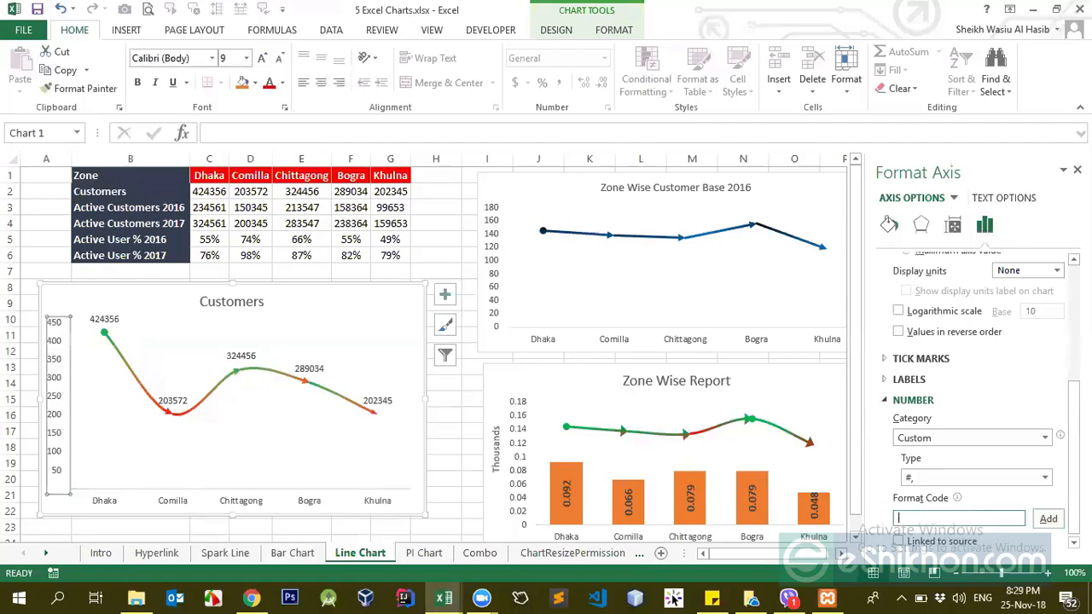
left_click(928, 439)
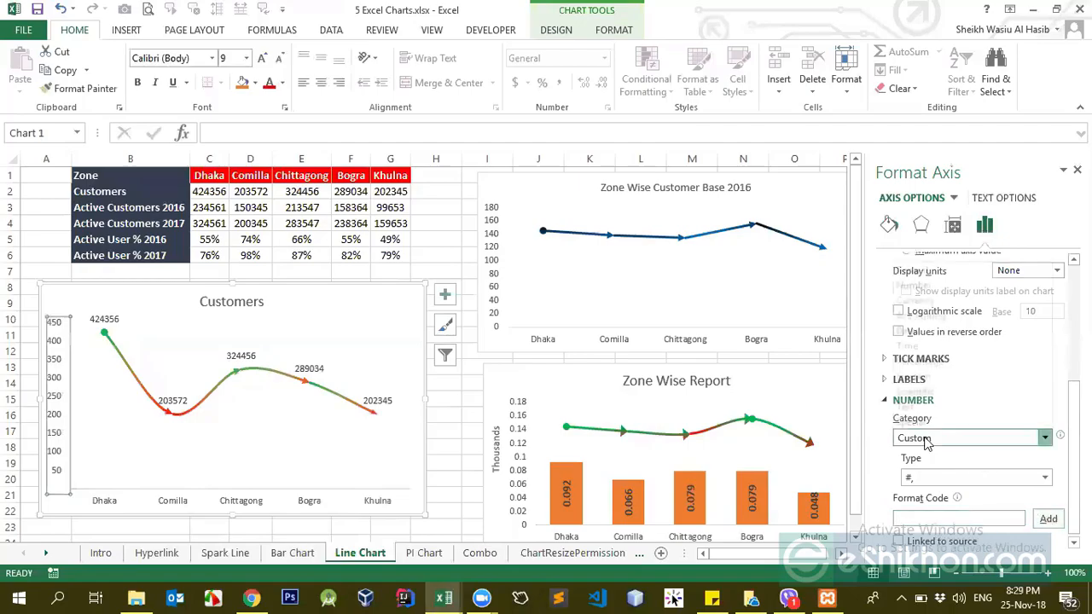
left_click(930, 268)
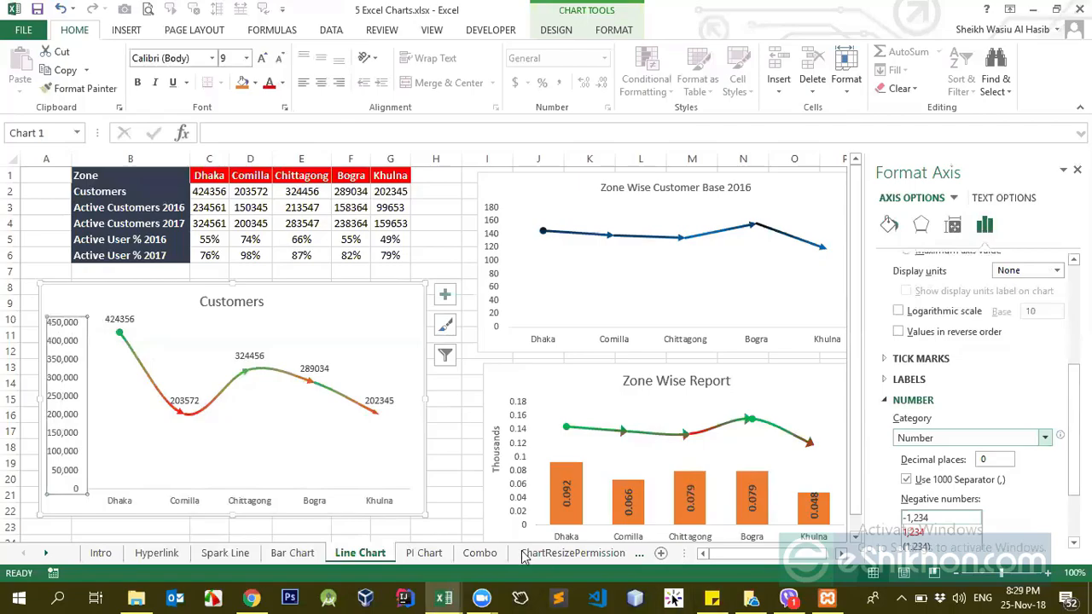
Step: Open Calculator, divide 450000 by 1000, and minimise it to return to the chart
key("super+r")
type("calc")
key("Return")
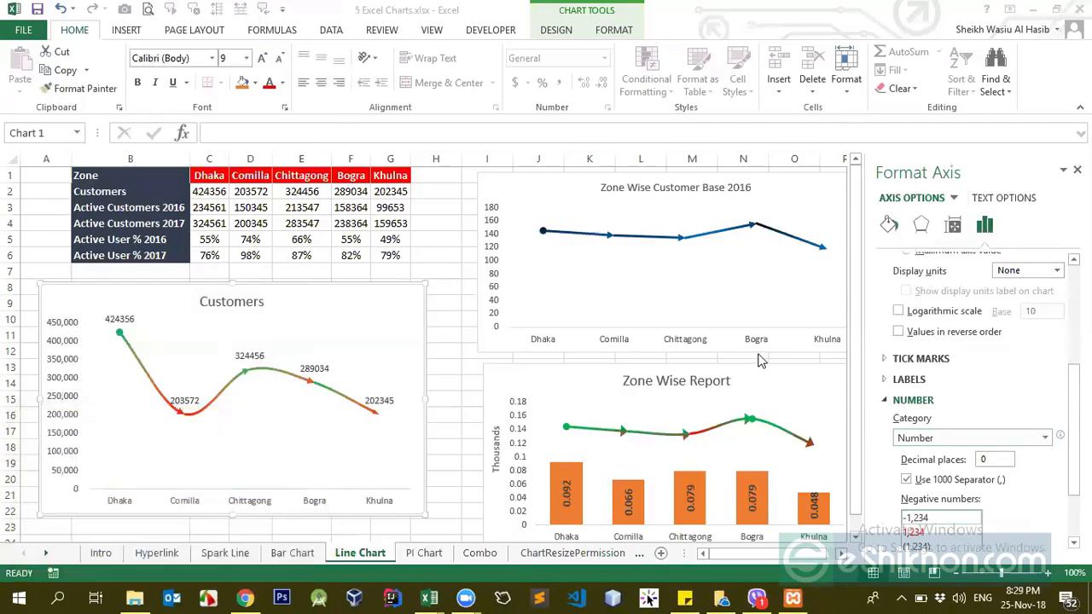
type("45,000")
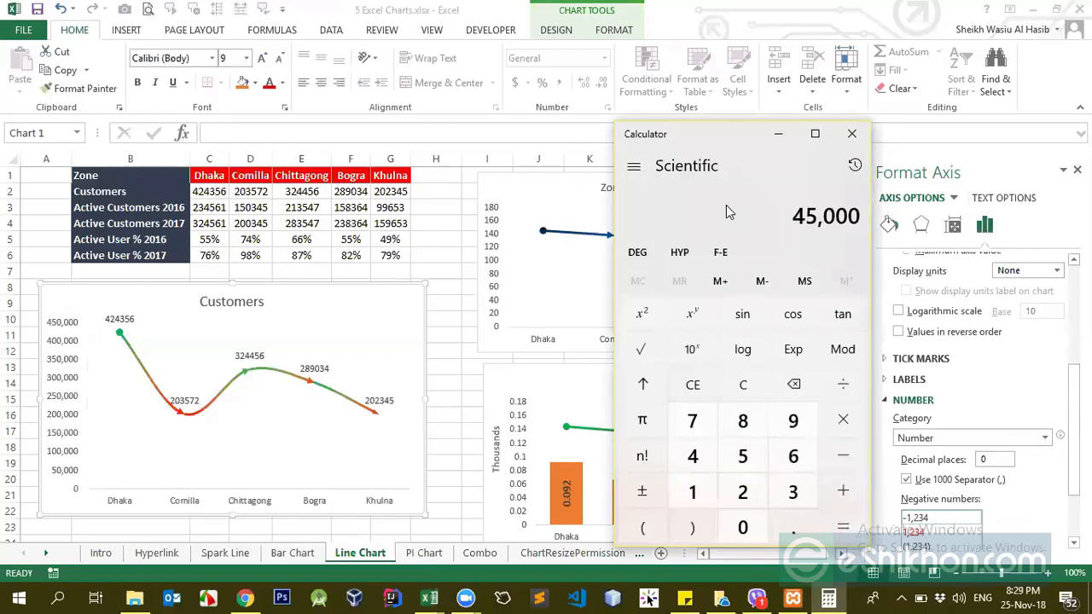
type("0/1000")
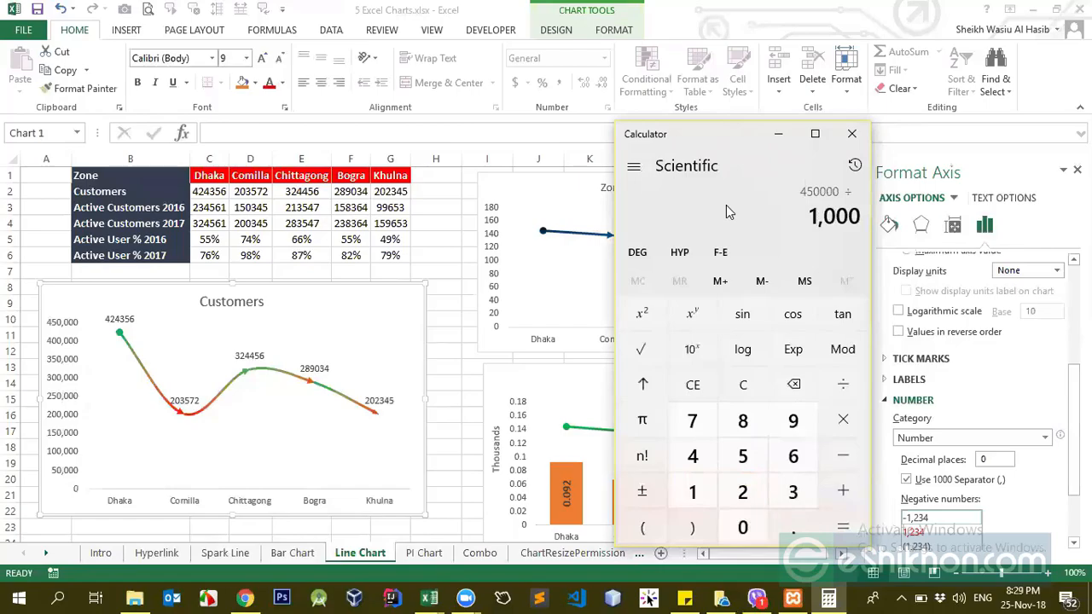
key("Return")
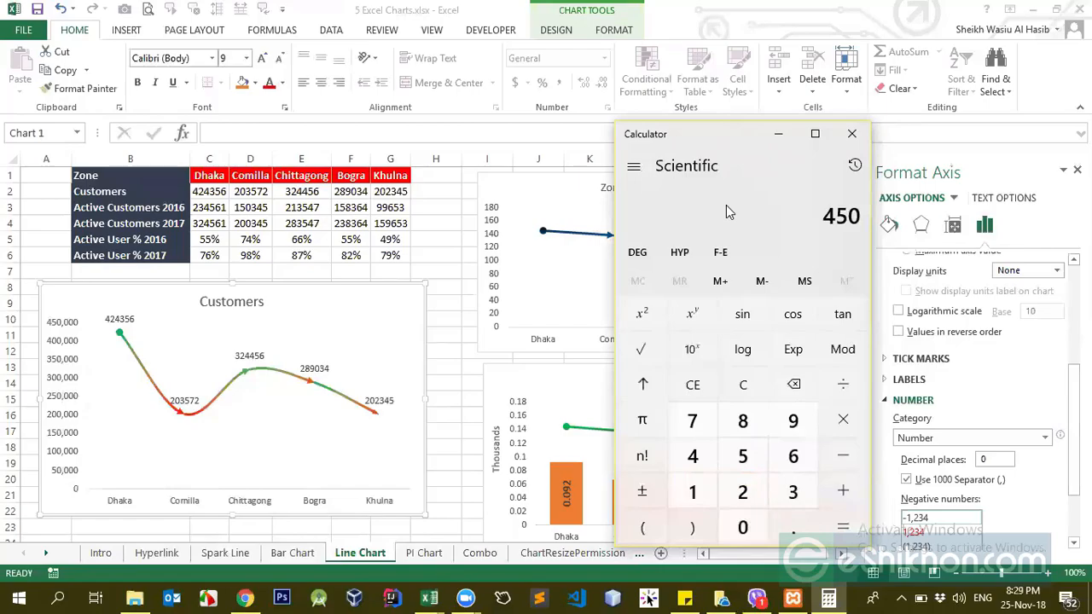
left_click(779, 137)
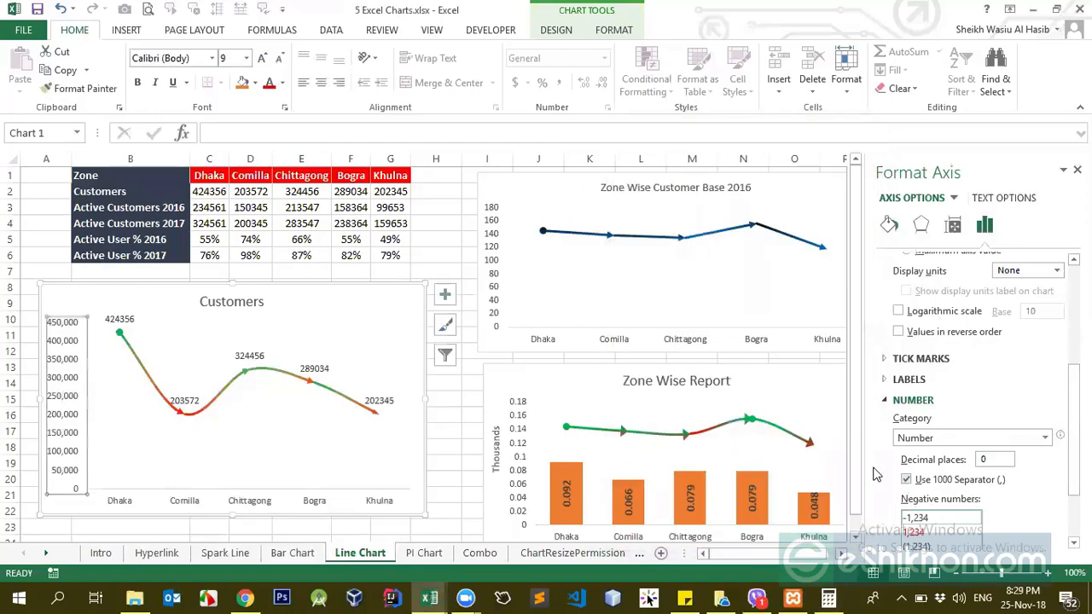
Step: Set the vertical axis number category to Custom and apply the format code #,K
left_click(933, 437)
left_click(930, 417)
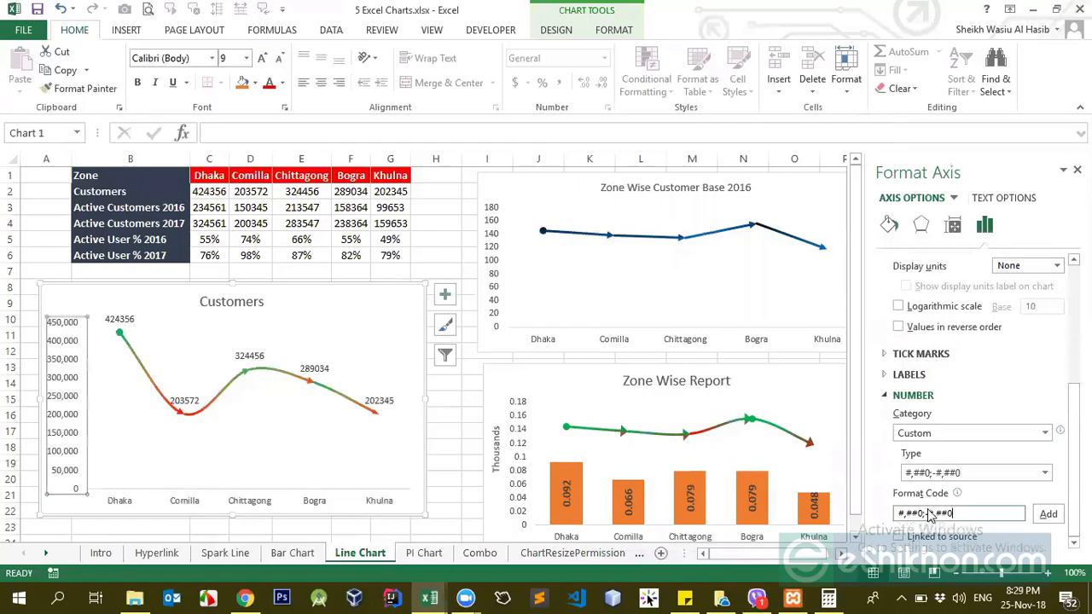
left_click_drag(954, 513, 867, 504)
type("#")
type(",K")
left_click(1046, 514)
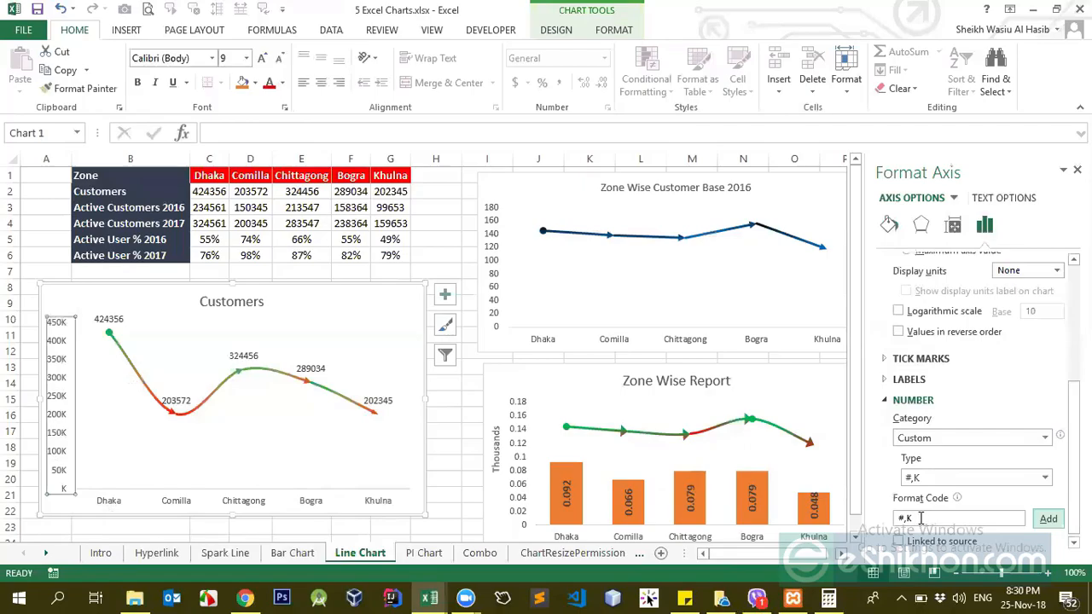
Step: Try the number format code 0 on the Customers chart's vertical axis
left_click_drag(918, 517, 878, 526)
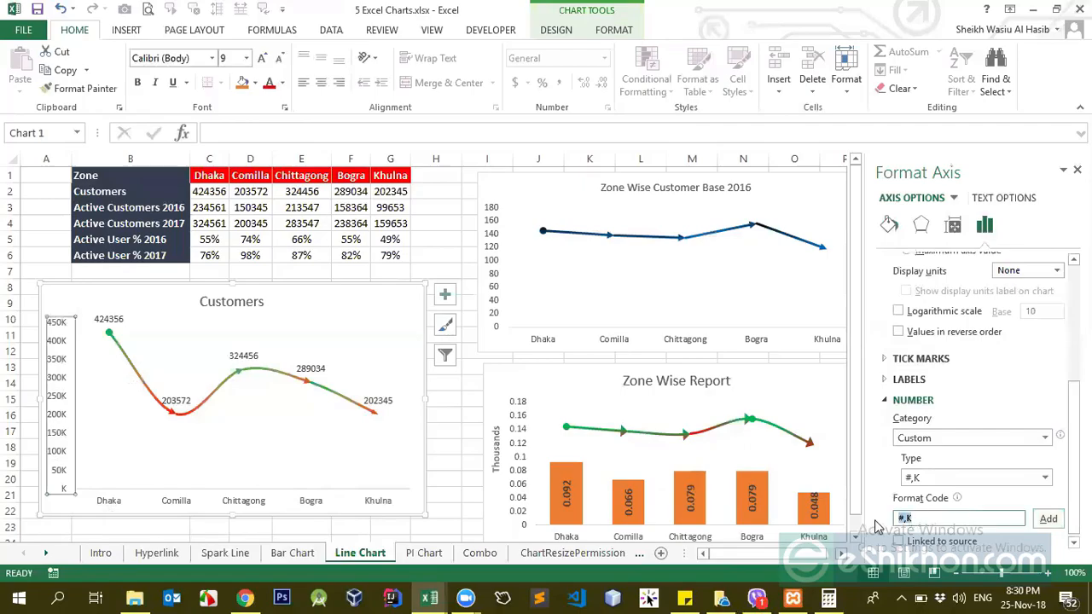
key("BackSpace")
left_click(929, 479)
left_click(928, 482)
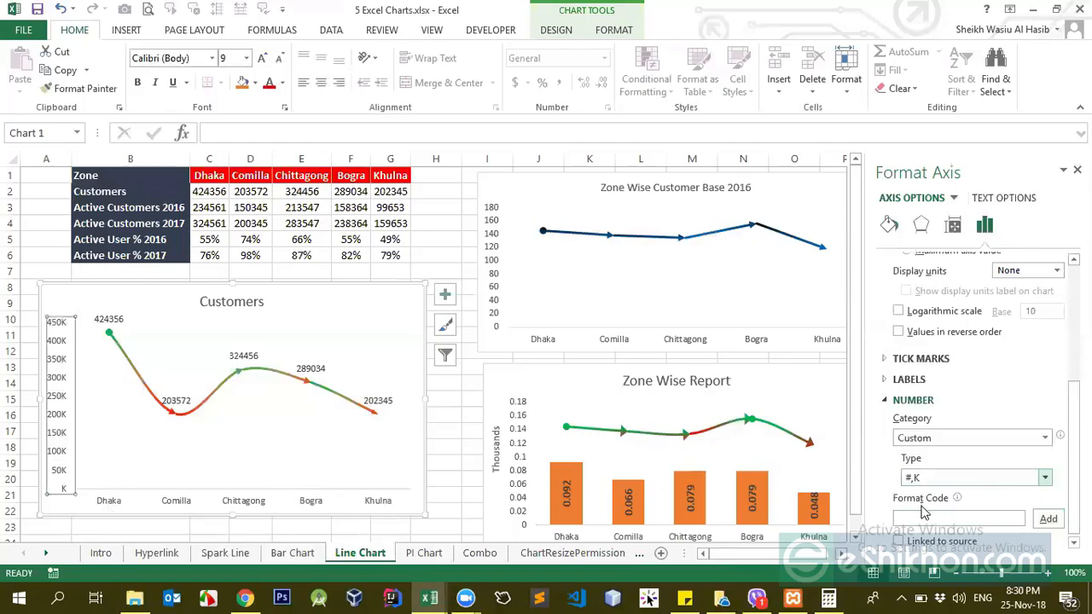
left_click(919, 518)
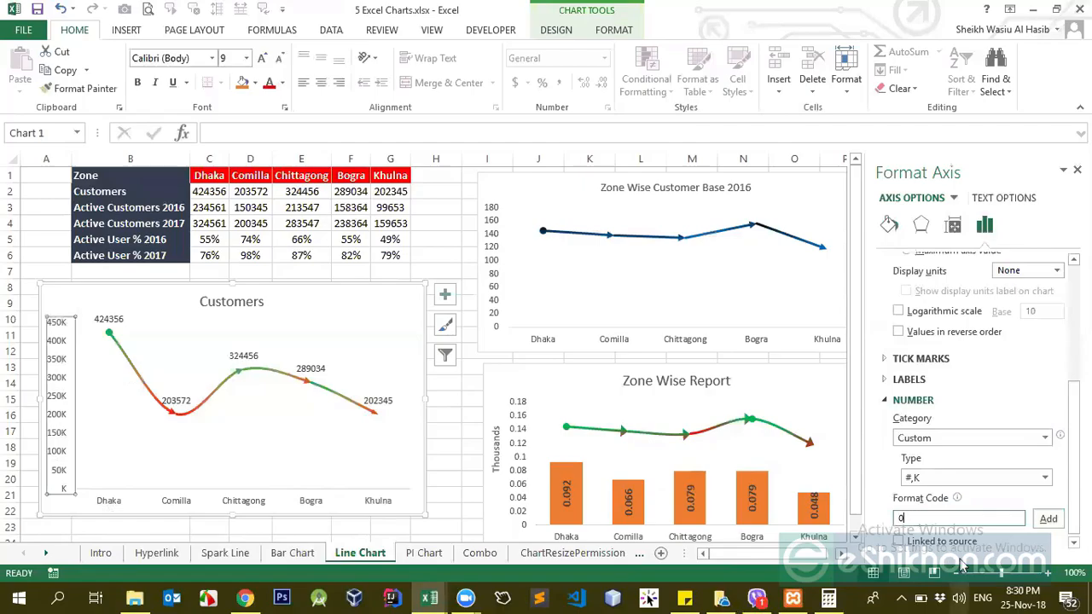
left_click(1049, 519)
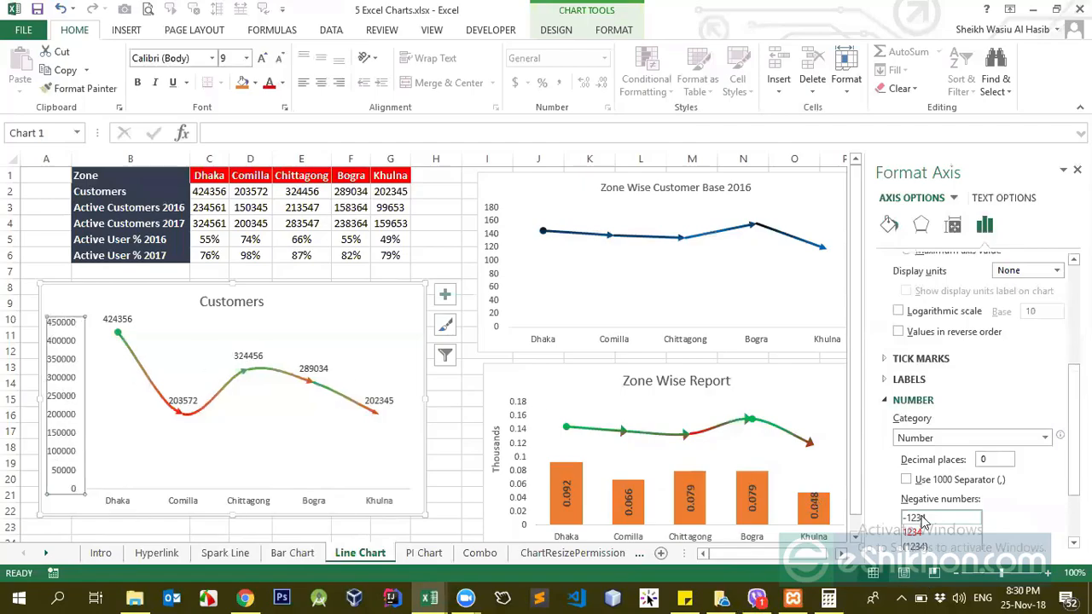
Step: Apply the custom format code # to the numbers on the Customers chart's vertical axis
scroll(888, 533, "down", 3)
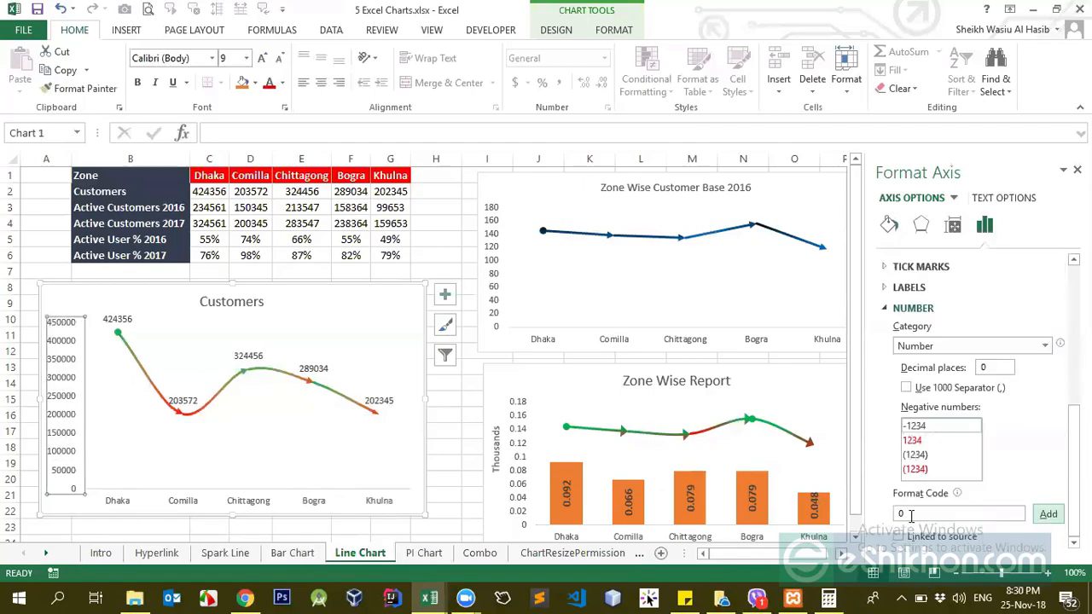
left_click(919, 513)
key("BackSpace")
type("#")
left_click(1049, 515)
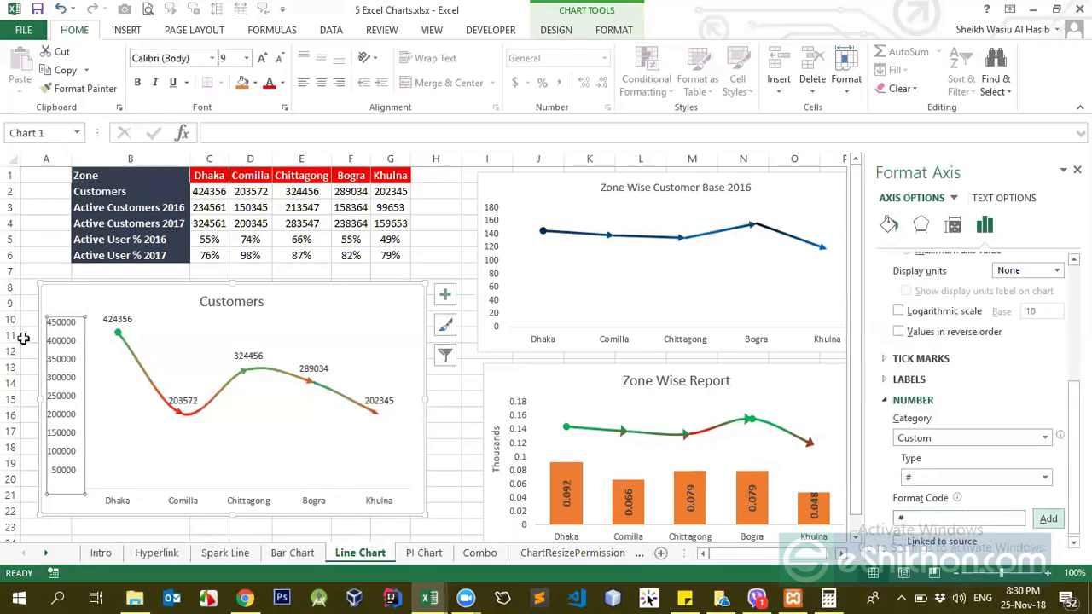
left_click(931, 517)
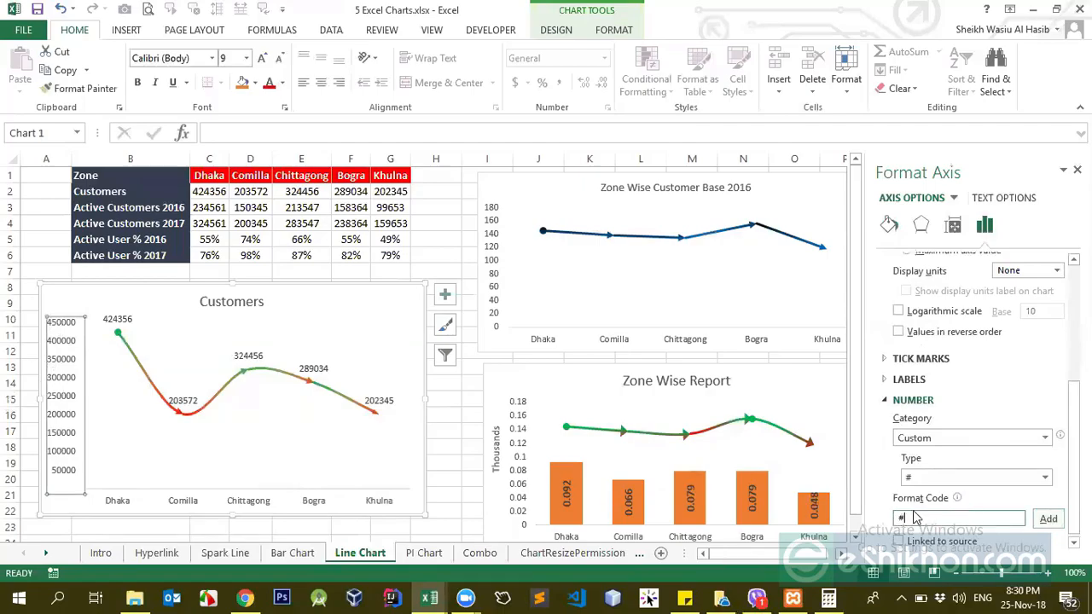
Step: Move the Customers chart down to about row 16 to free the rows beneath the data table
left_click(262, 239)
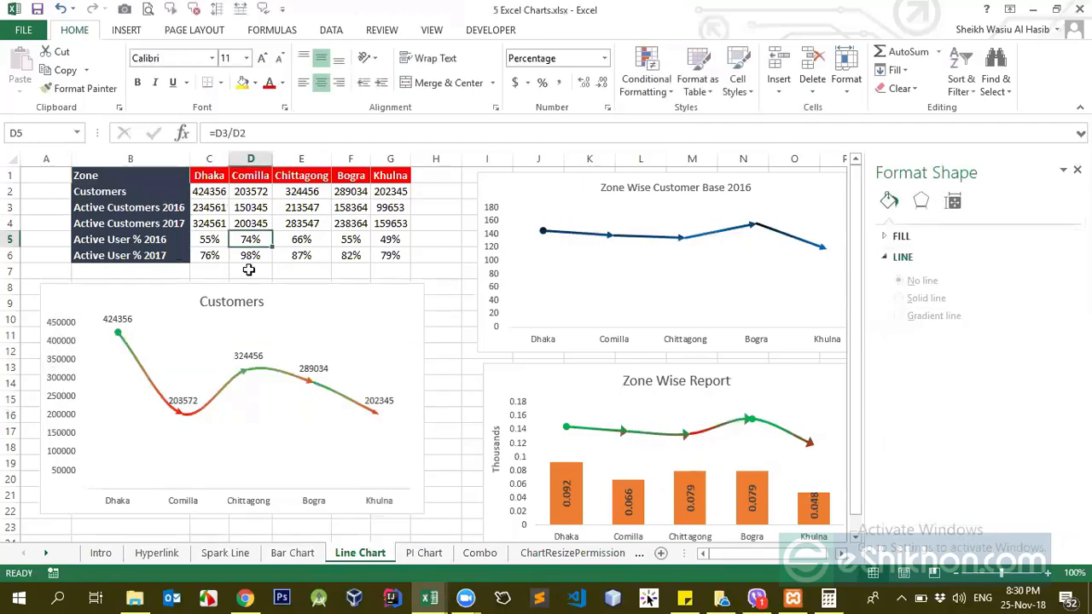
left_click(180, 296)
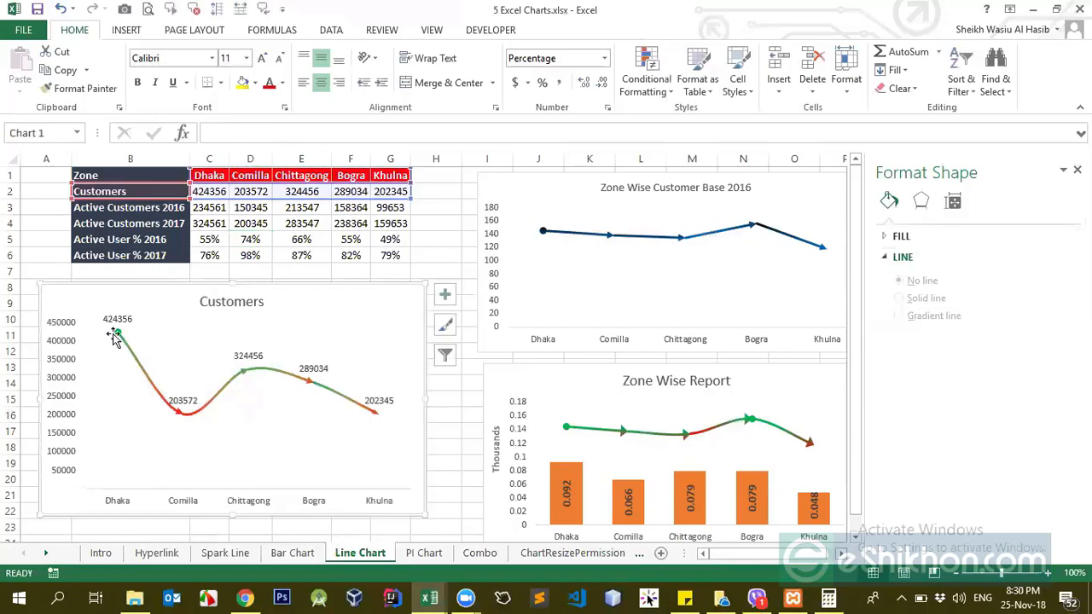
left_click(64, 347)
left_click_drag(146, 300, 156, 401)
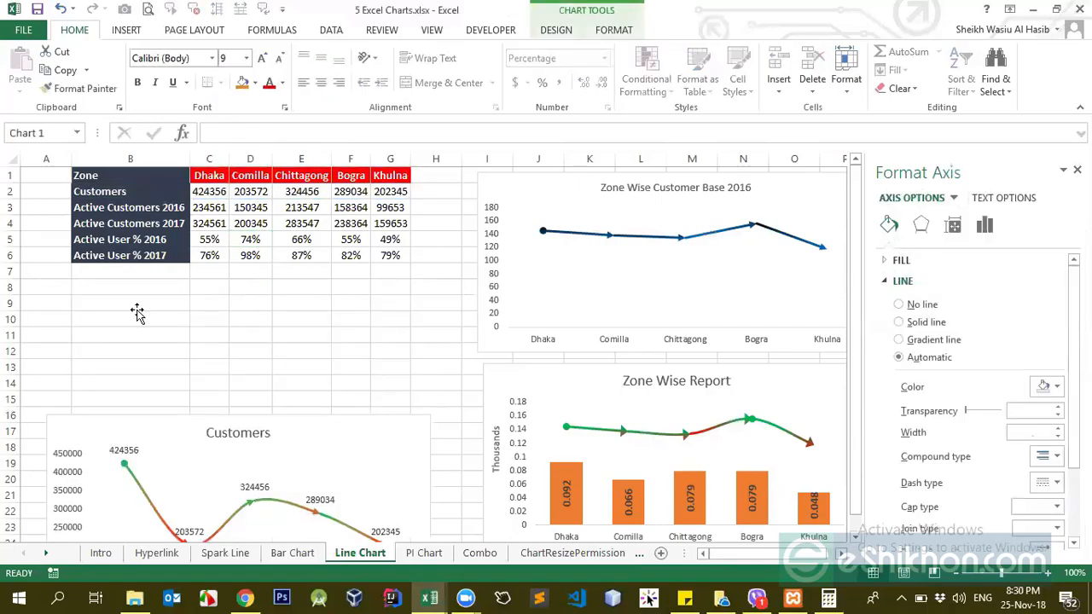
Step: Enter 450000 in cell B9 and reselect that cell
left_click(166, 312)
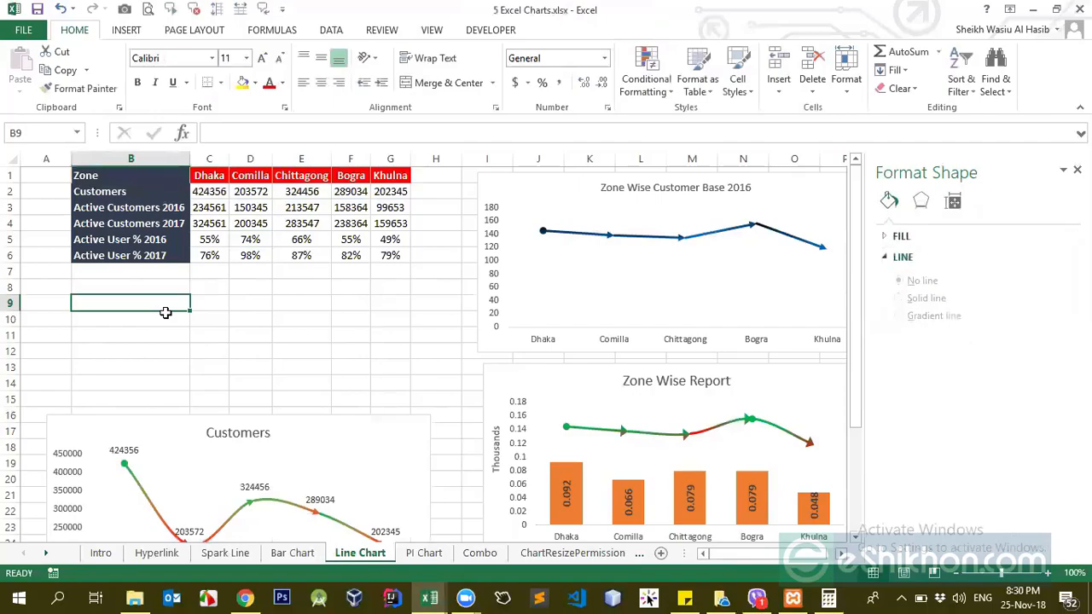
type("450000")
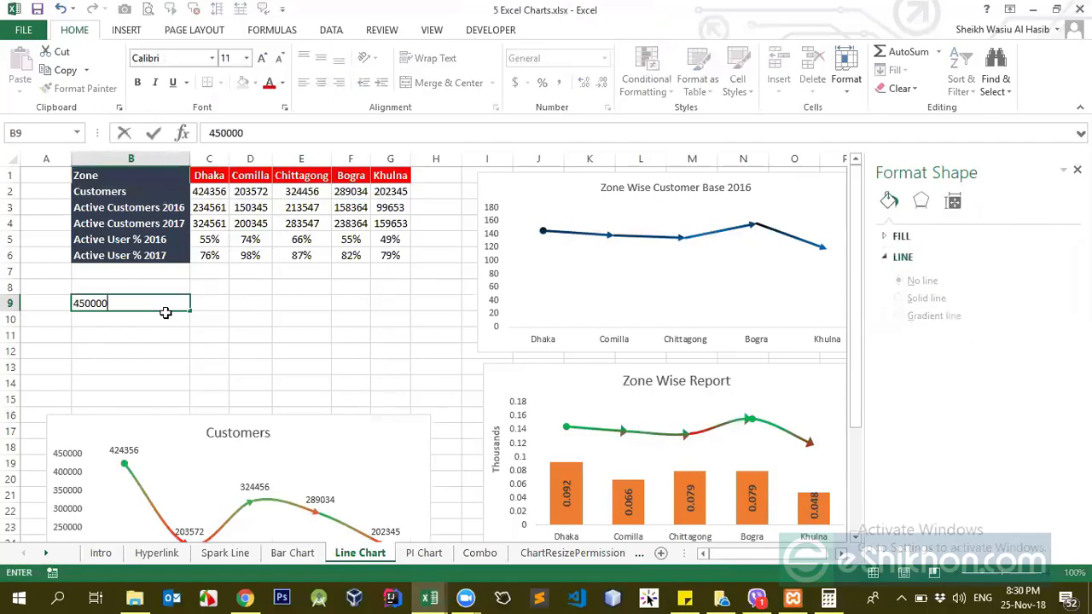
key("Return")
key("Up")
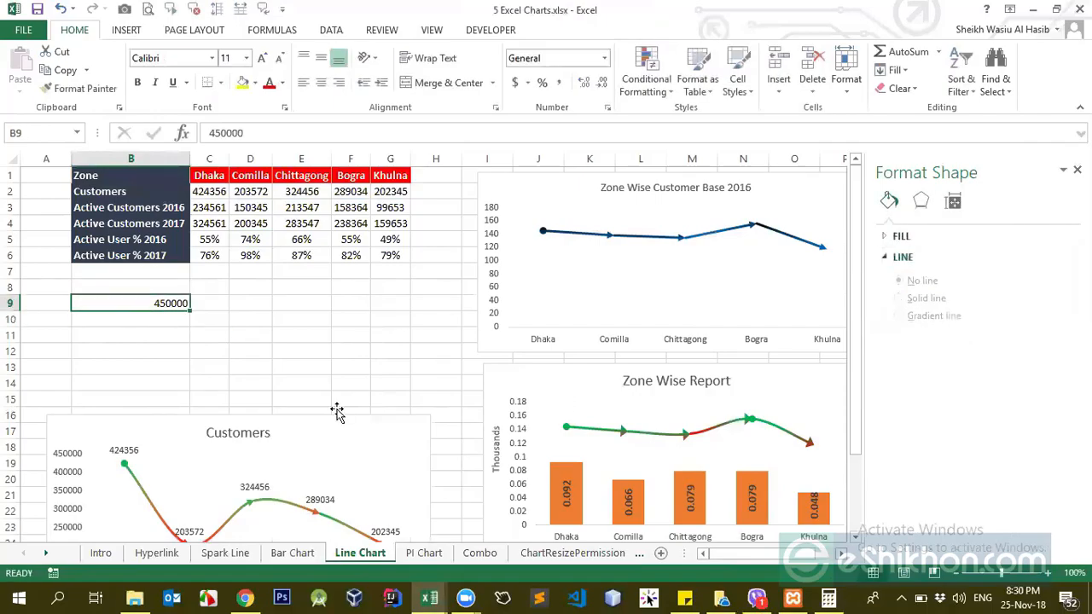
Step: Open the cell formatting for B9, place the dialog beside the table and choose the Custom number category
key("ctrl+1")
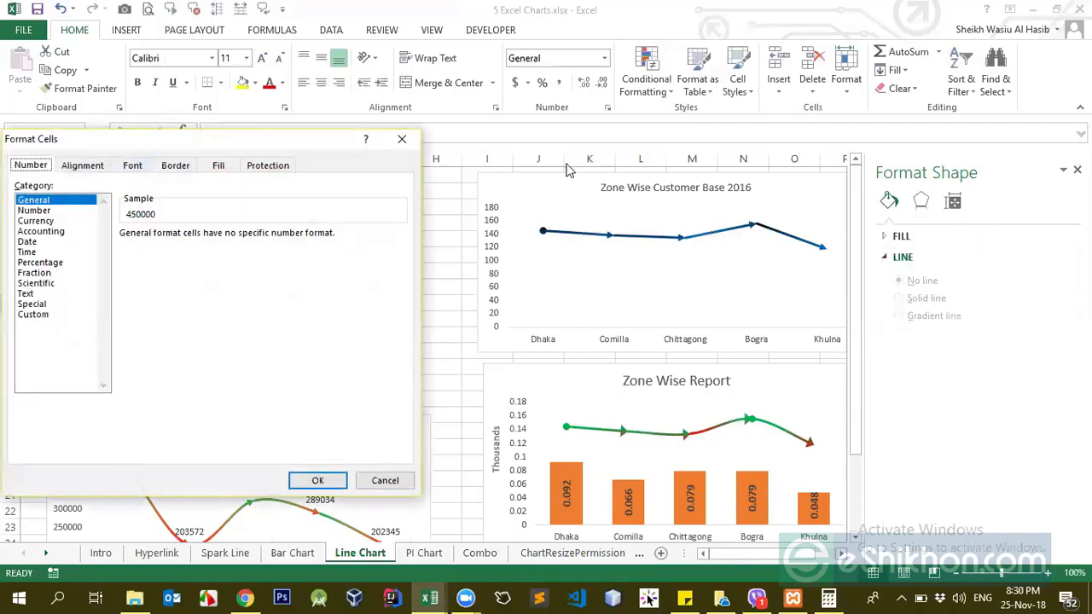
left_click_drag(116, 150, 568, 167)
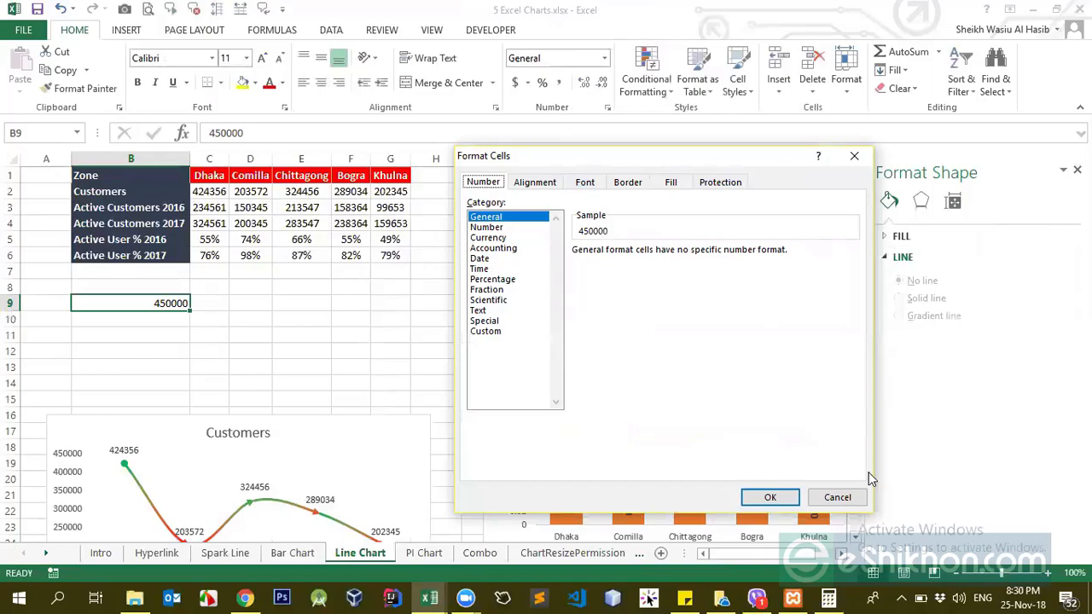
key("Escape")
left_click(607, 107)
left_click(486, 331)
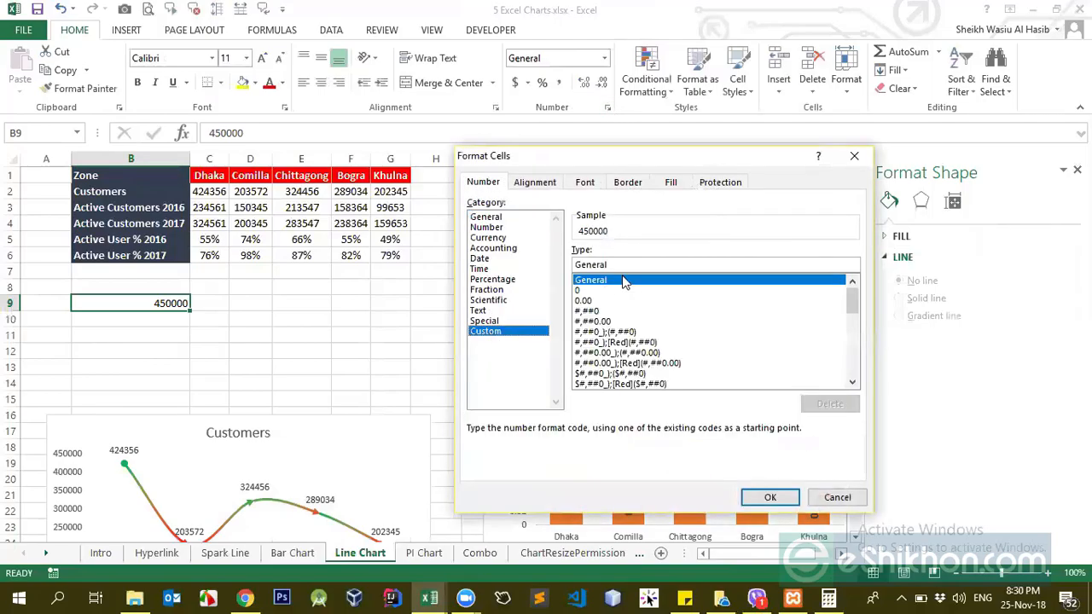
Step: Apply the custom format code ########## to cell B9
left_click_drag(566, 268, 563, 273)
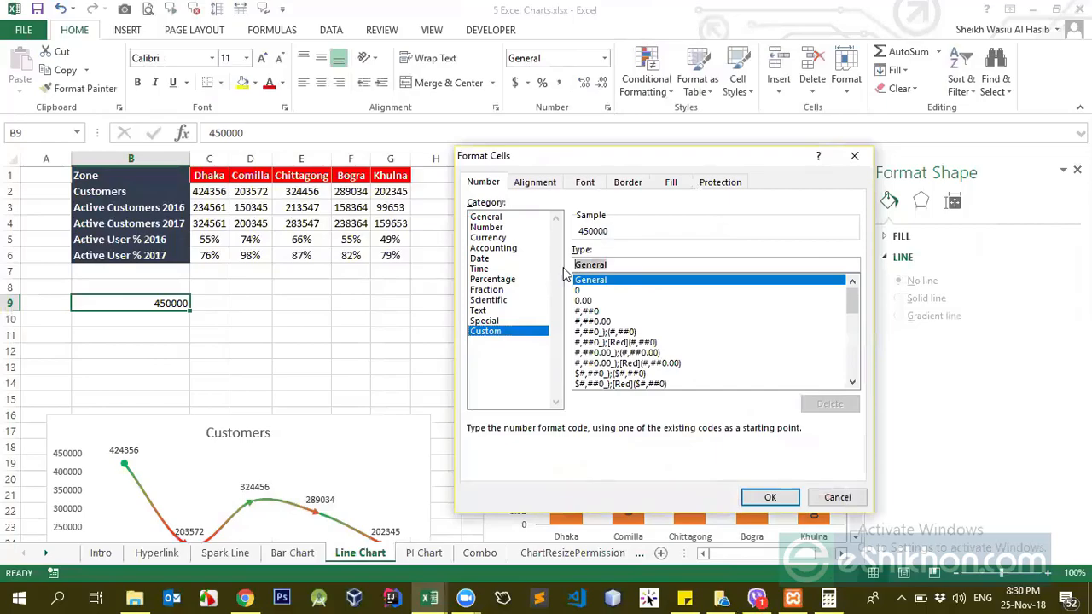
type("#3333333")
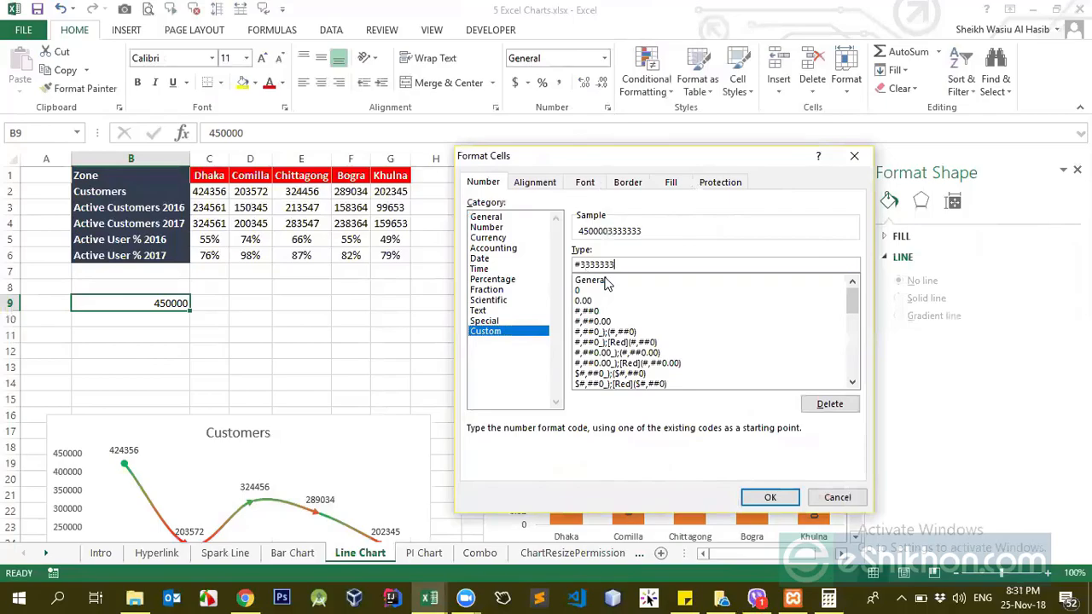
key("BackSpace")
key("BackSpace")
key("BackSpace")
key("BackSpace")
key("BackSpace")
key("BackSpace")
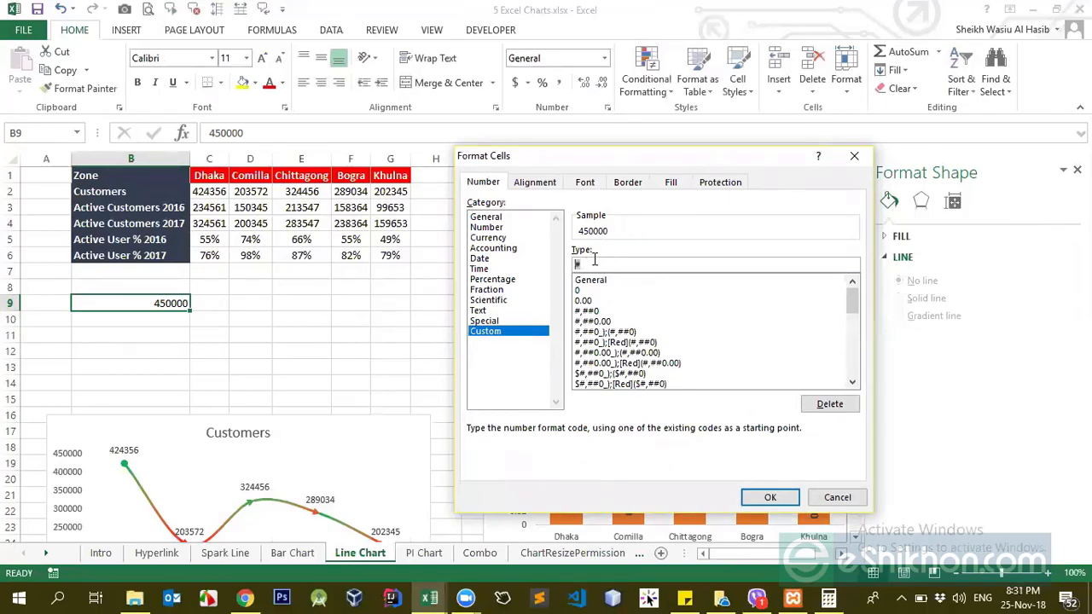
type("##########")
left_click(767, 498)
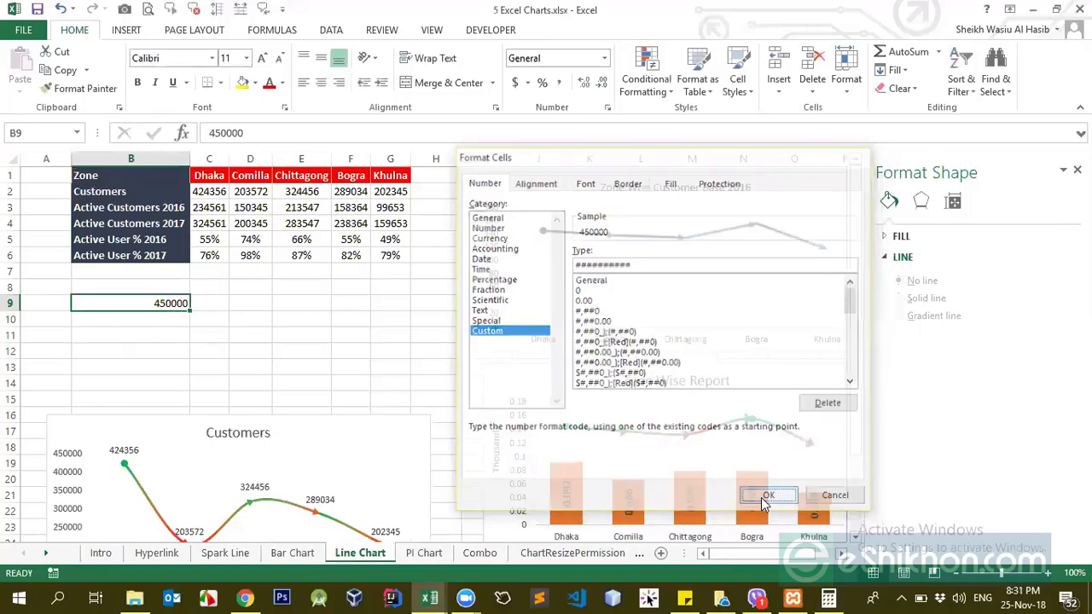
key("ctrl+1")
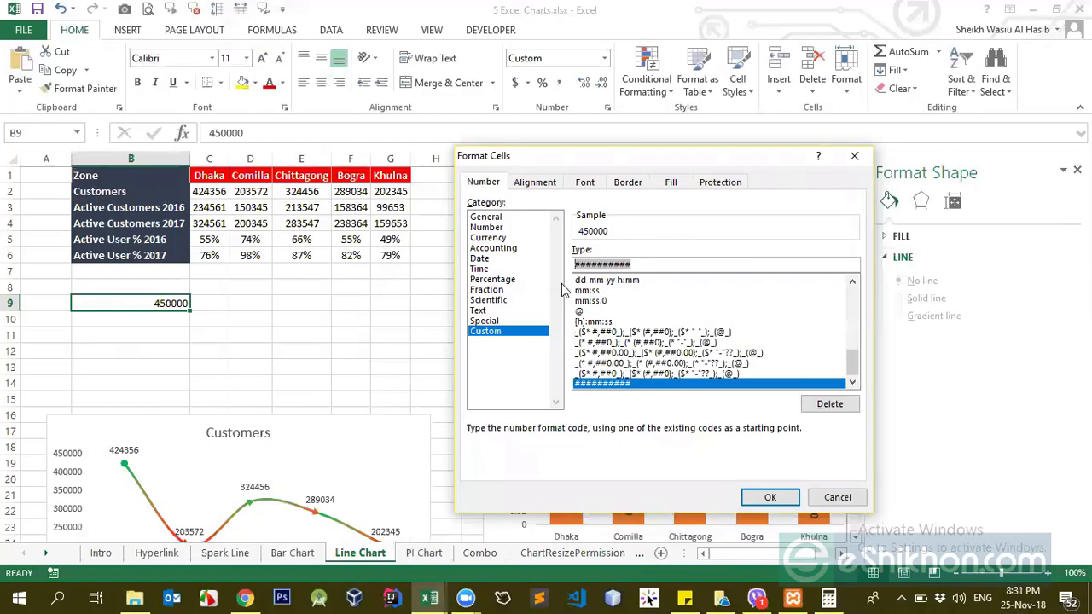
type("00000")
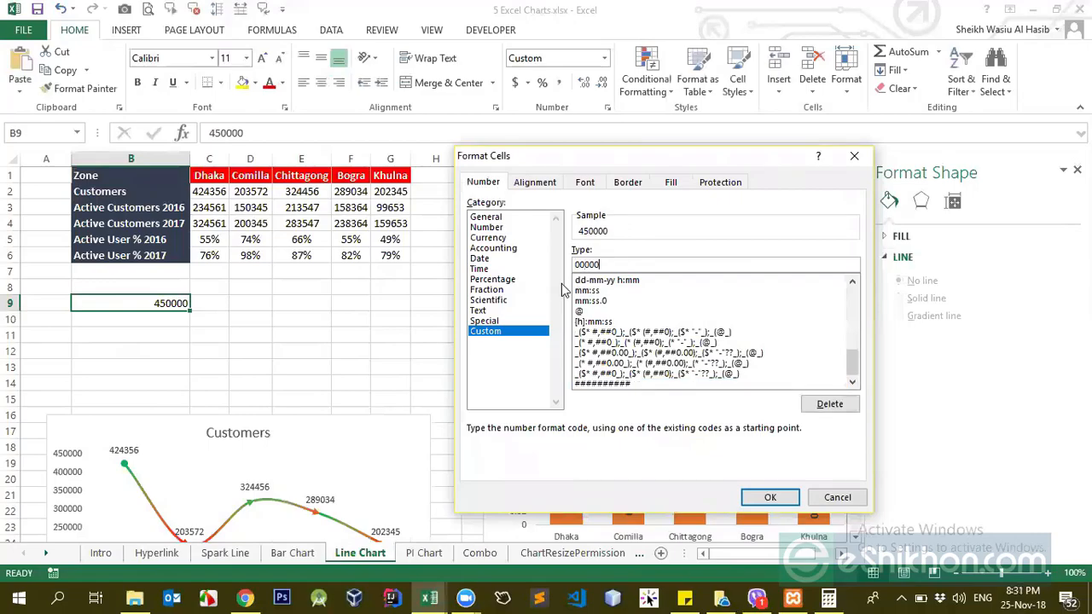
type("00000")
left_click_drag(630, 264, 570, 267)
key("BackSpace")
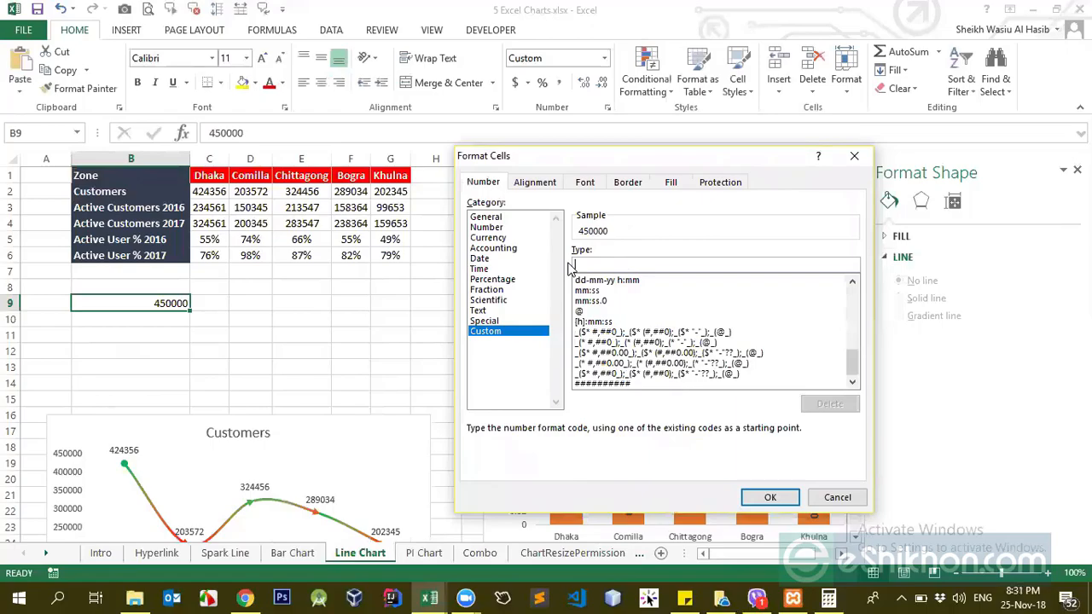
Step: Try a zero-placeholder custom format code, 0000000, on cell B9
type("#")
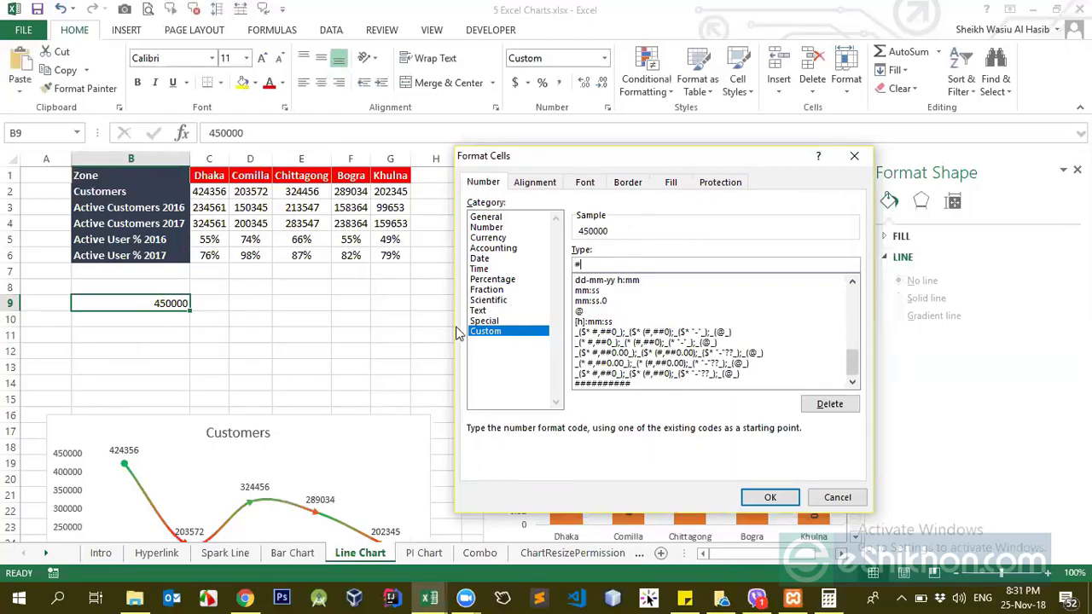
key("BackSpace")
type("000000")
left_click_drag(615, 264, 570, 263)
left_click(625, 265)
type("00000")
left_click(770, 498)
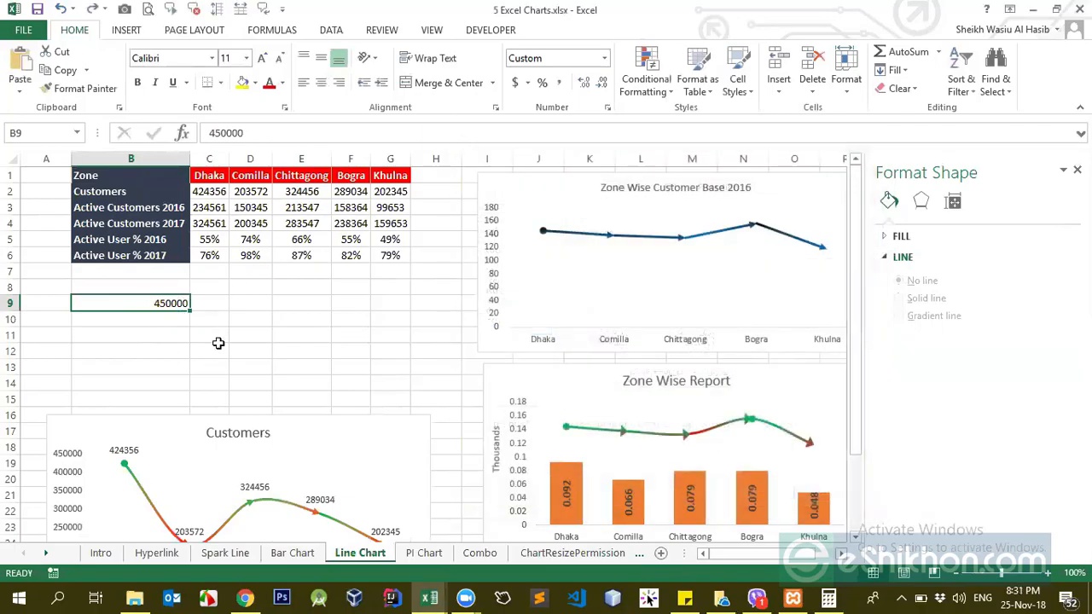
Step: Try the custom format code #,,.00 for cell B9, clear it and cancel the formatting
key("ctrl+1")
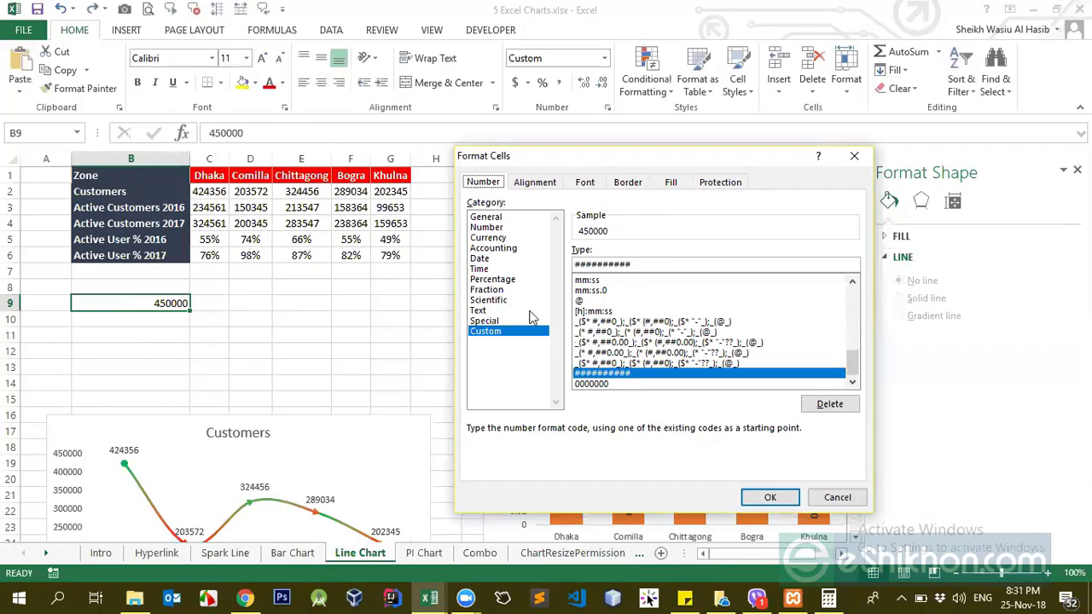
double_click(662, 261)
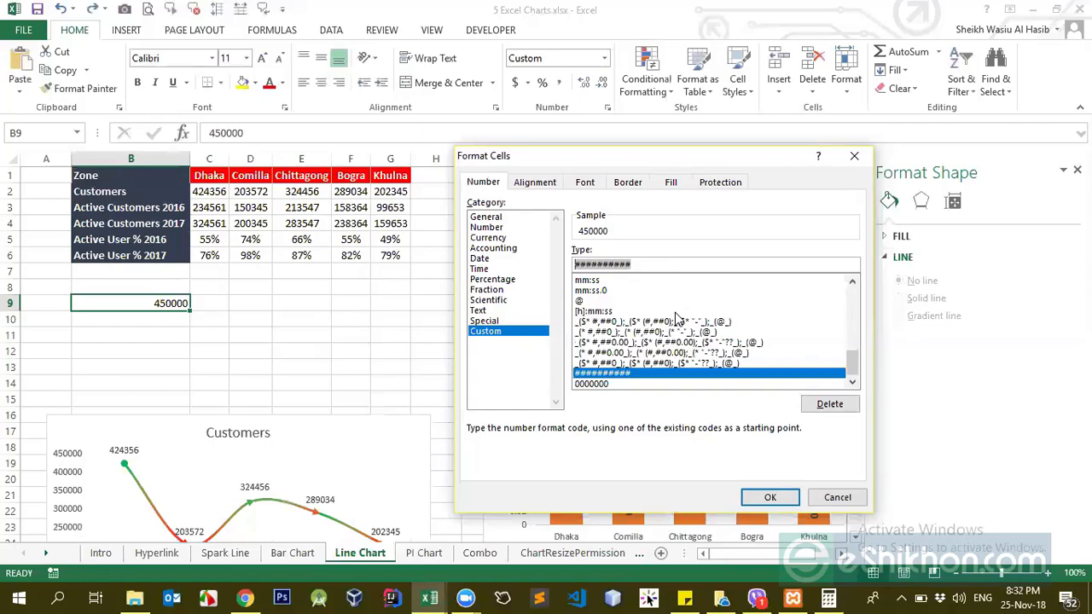
key("BackSpace")
type("#")
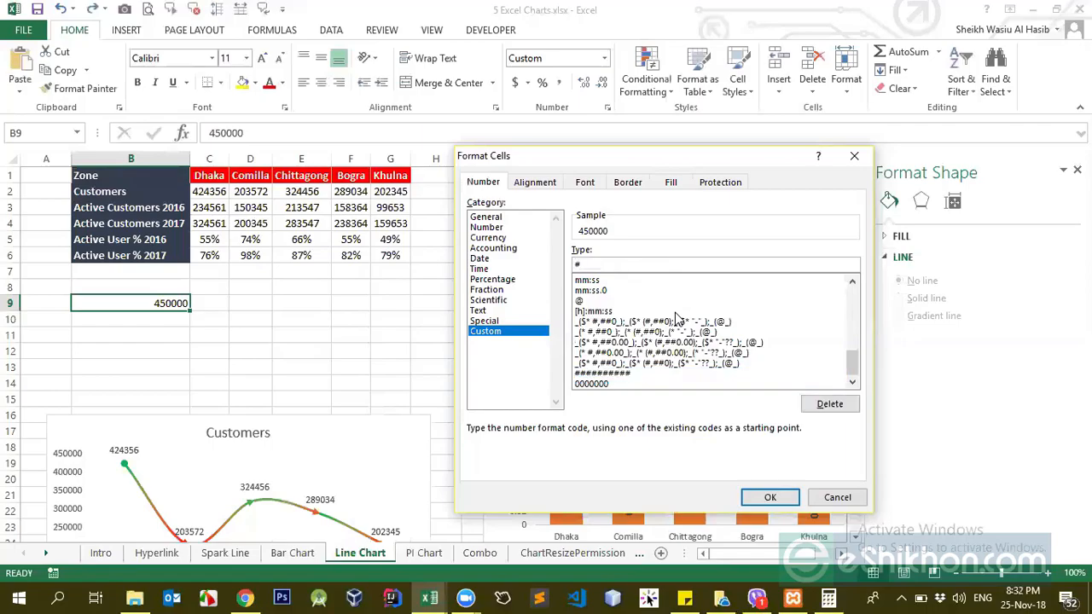
type(",,.00")
key("BackSpace")
key("BackSpace")
key("BackSpace")
key("BackSpace")
key("BackSpace")
key("BackSpace")
key("BackSpace")
key("BackSpace")
left_click(839, 499)
Step: Enter the formula =B9/1000/1000 in cell C9
left_click(219, 302)
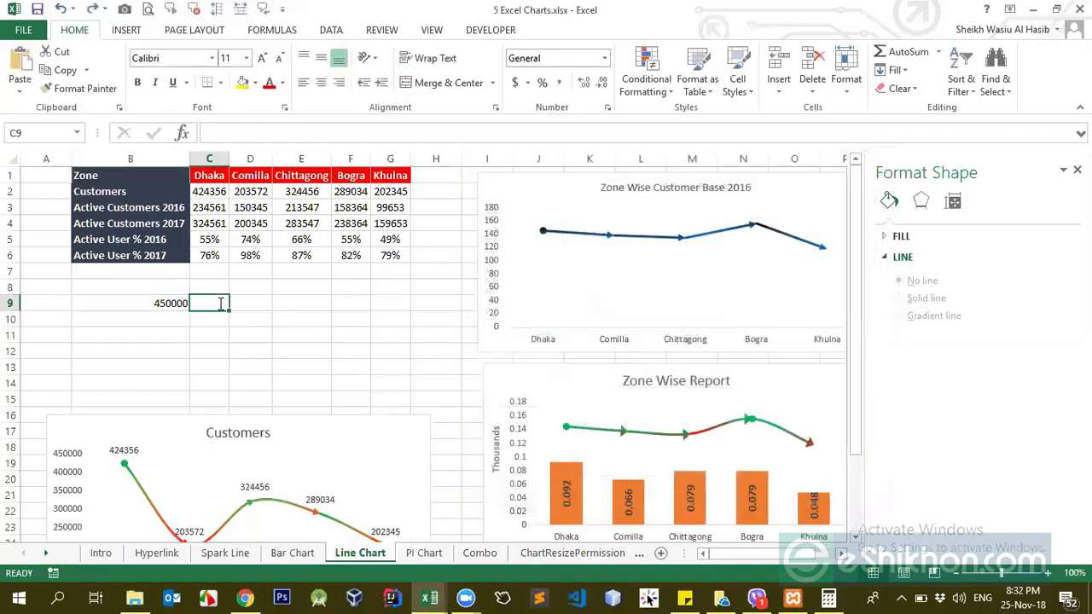
type("=")
key("Left")
type("/1")
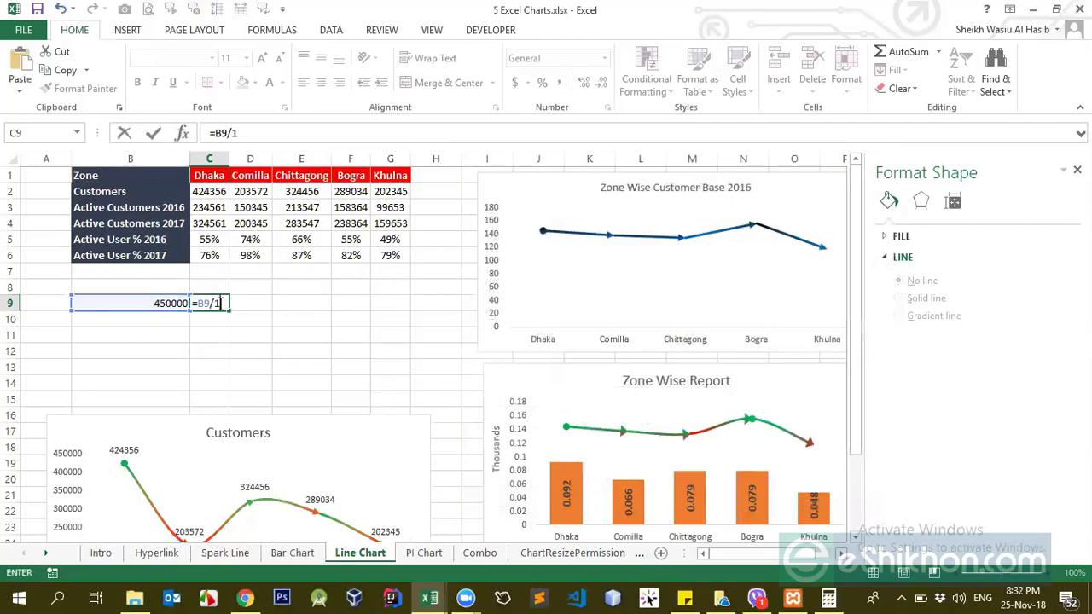
type("000/1000")
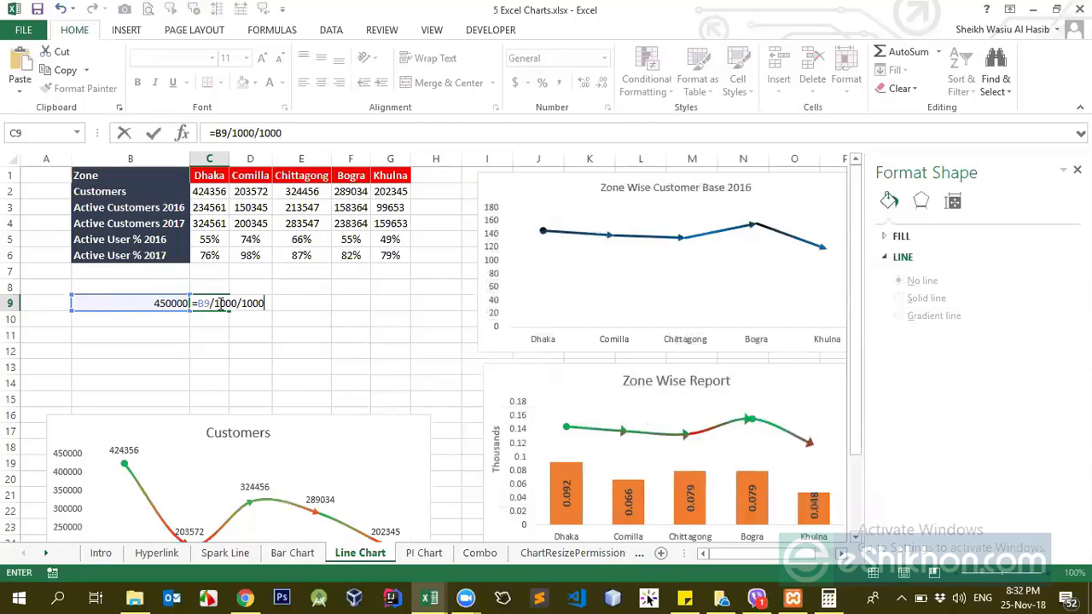
key("ctrl+Return")
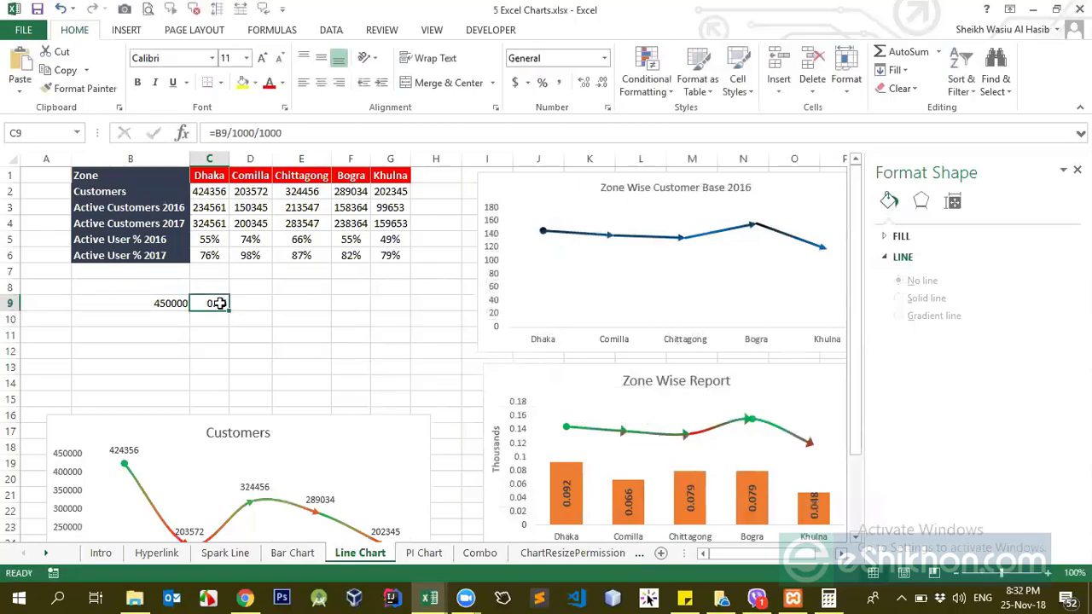
Step: Try the custom format code #,, for cell B9 and clear the entry
left_click(173, 322)
left_click(169, 303)
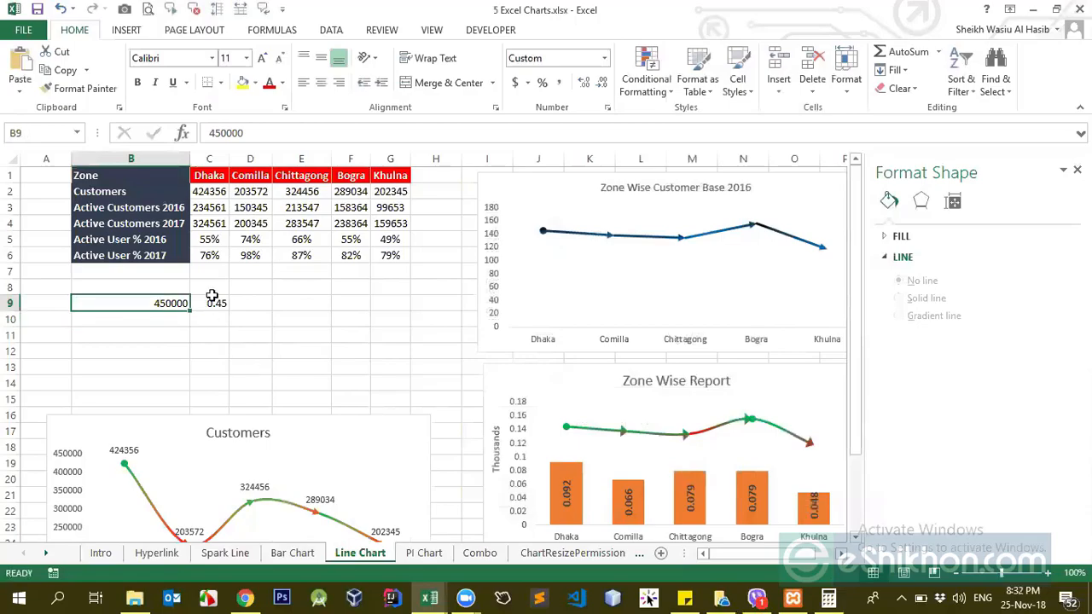
left_click(212, 300)
left_click(167, 304)
key("ctrl+1")
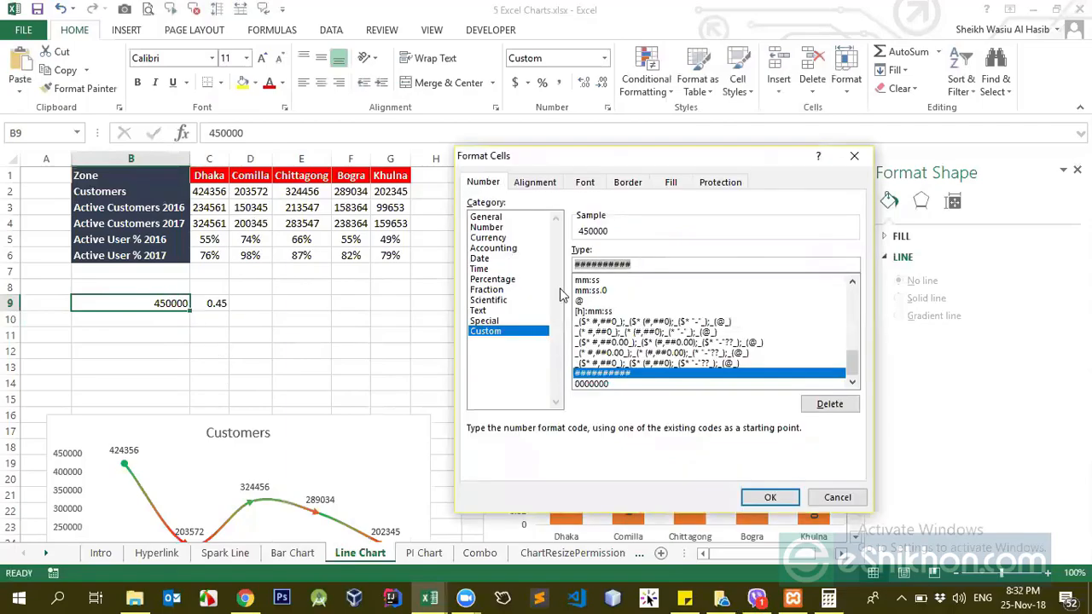
key("BackSpace")
type("#")
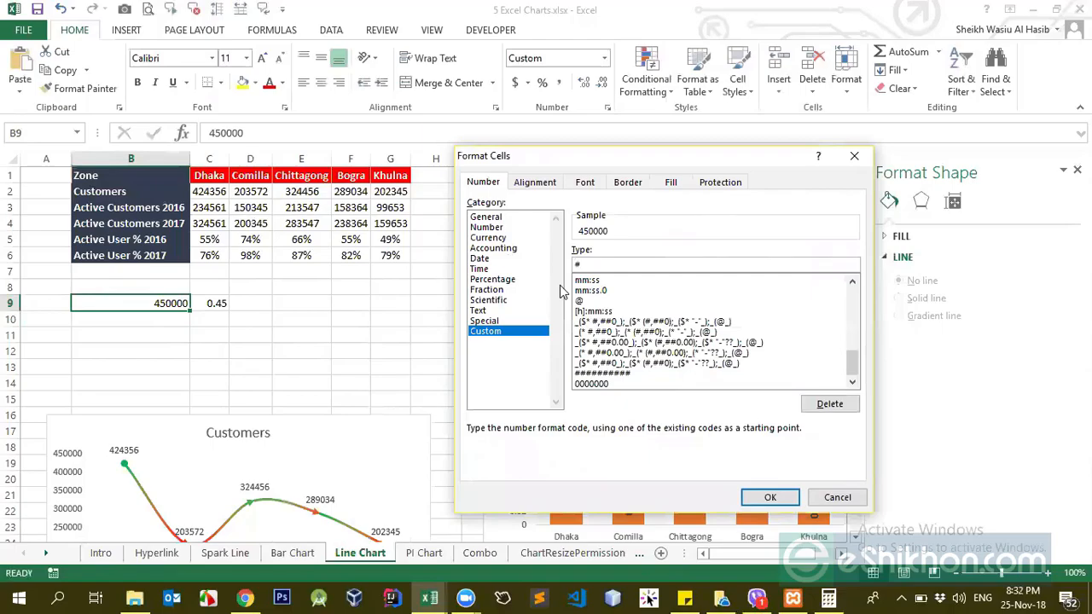
type(",,")
left_click_drag(585, 265, 574, 264)
key("BackSpace")
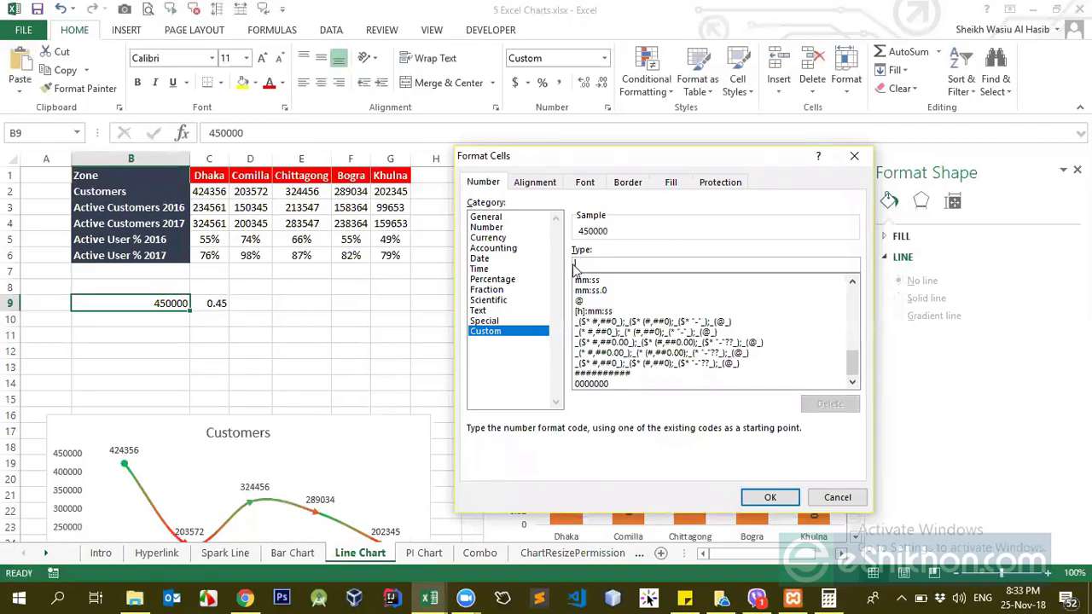
Step: Enter the custom format code #,,.00 for cell B9 and extend it with further zero placeholders
type(",")
key("BackSpace")
type("#")
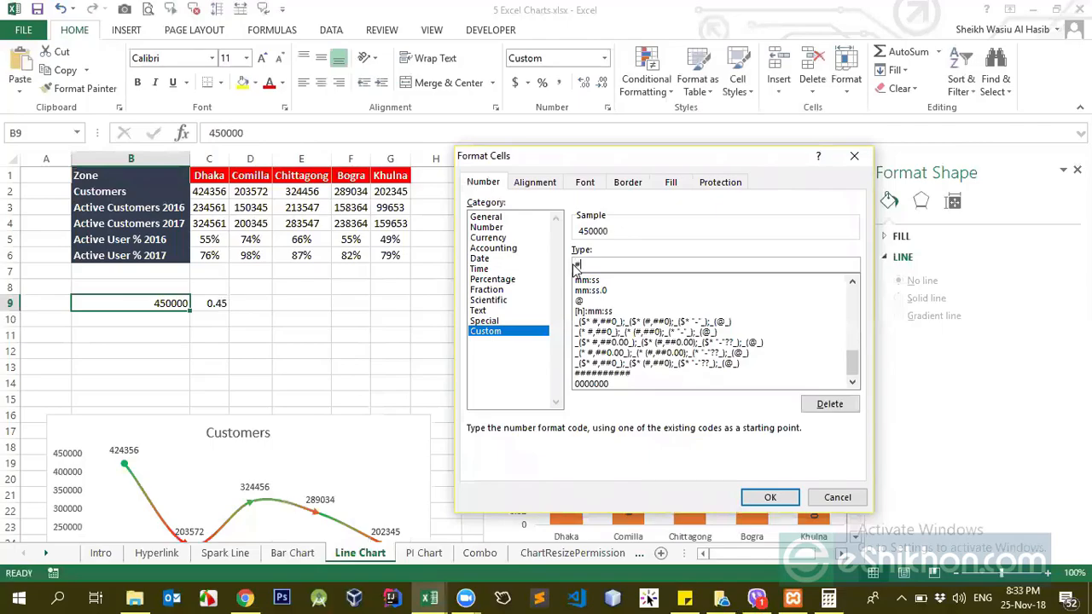
type(",,")
type(".00")
type("0000000000")
key("BackSpace")
key("BackSpace")
key("BackSpace")
key("BackSpace")
key("BackSpace")
key("BackSpace")
key("BackSpace")
key("BackSpace")
key("BackSpace")
key("BackSpace")
key("BackSpace")
key("BackSpace")
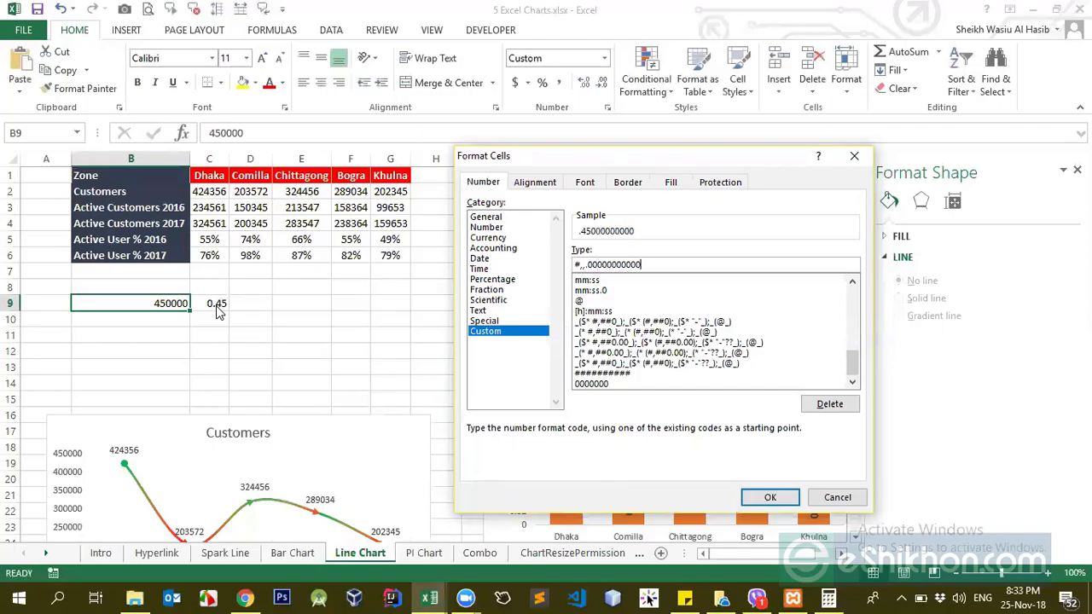
Step: Apply the custom number format 0.##,, to cell B9 so its value displays in millions
type("####")
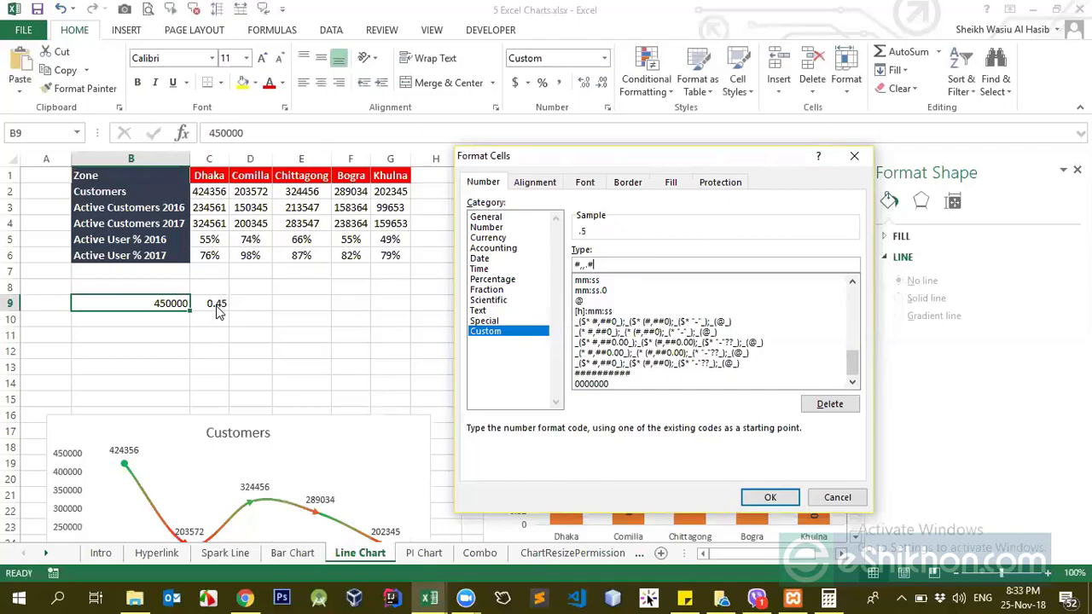
key("BackSpace")
key("BackSpace")
key("BackSpace")
type("0")
key("BackSpace")
type(",")
type("#")
key("BackSpace")
type("0")
left_click(775, 499)
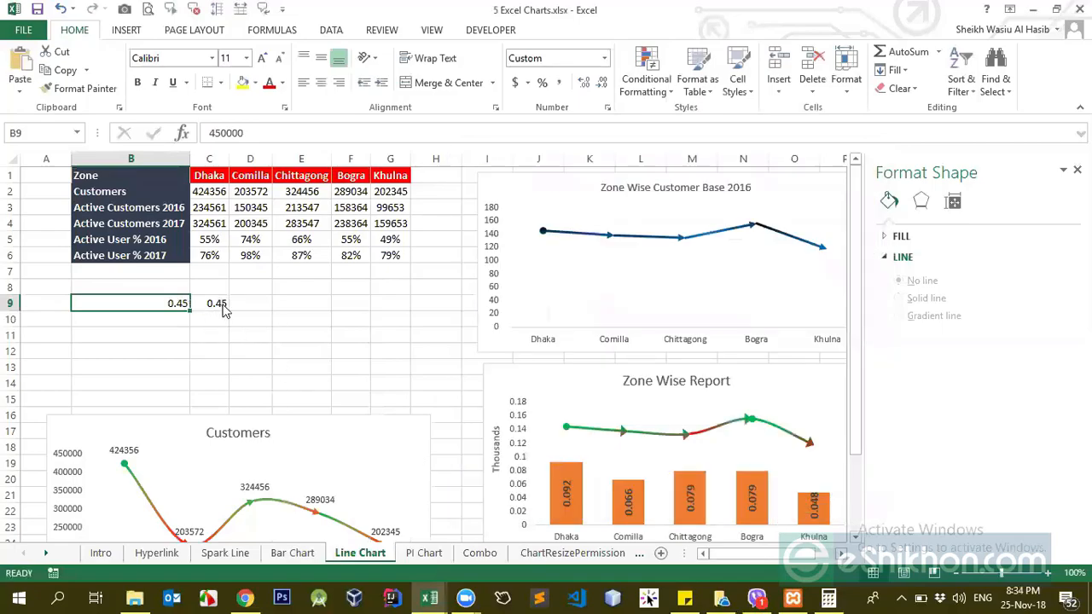
Step: Apply the custom number format #,K to cell B9 so its value displays in thousands with a K suffix
key("ctrl+1")
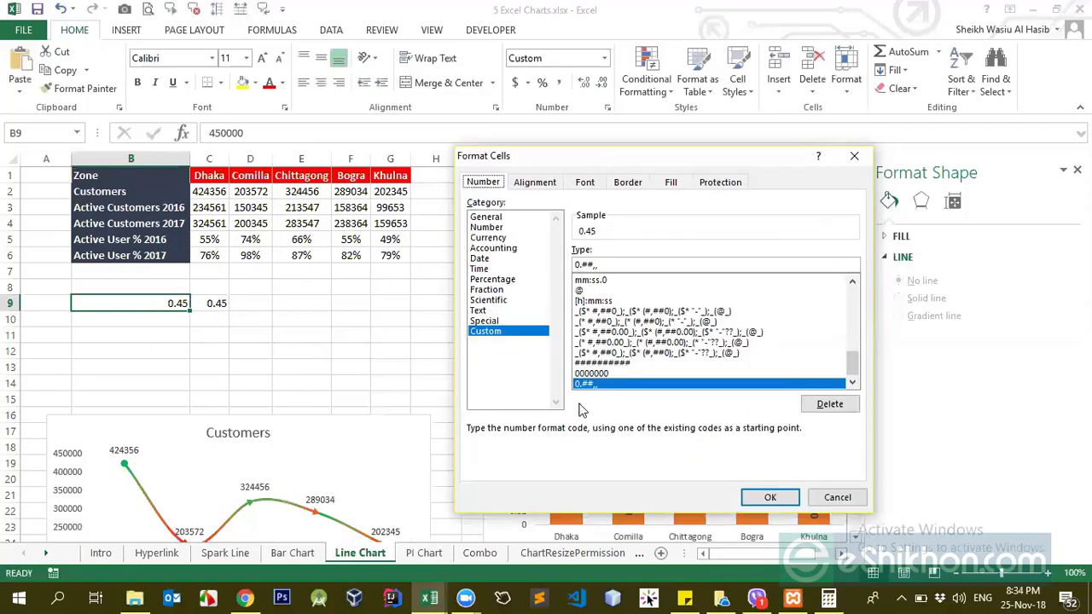
left_click(484, 321)
left_click(486, 331)
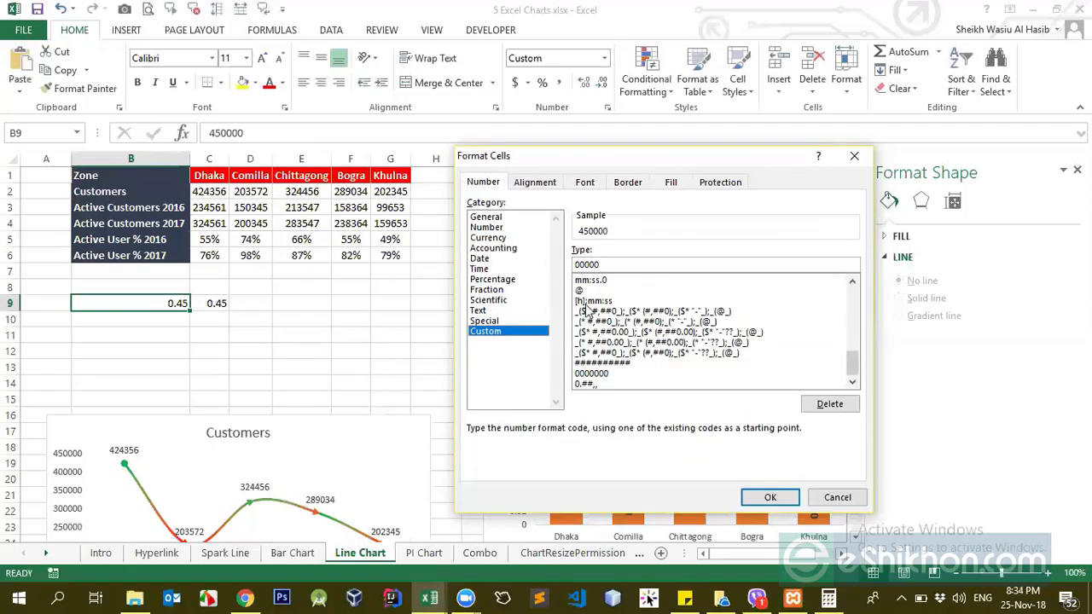
left_click_drag(609, 263, 545, 270)
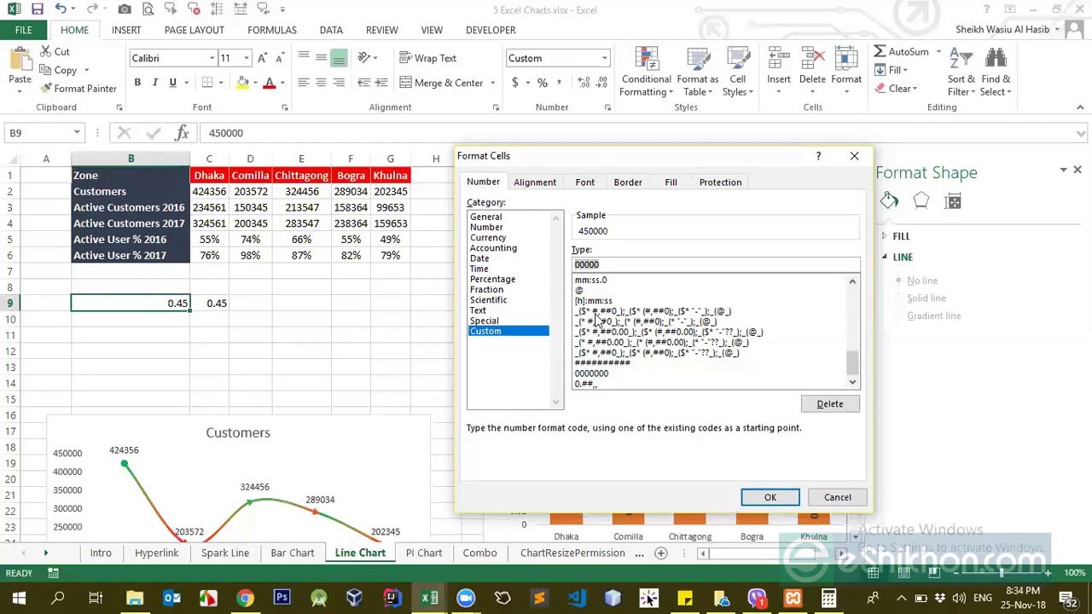
type("#,,")
key("BackSpace")
key("Return")
left_click(518, 355)
left_click(598, 263)
key("BackSpace")
type("K")
key("Return")
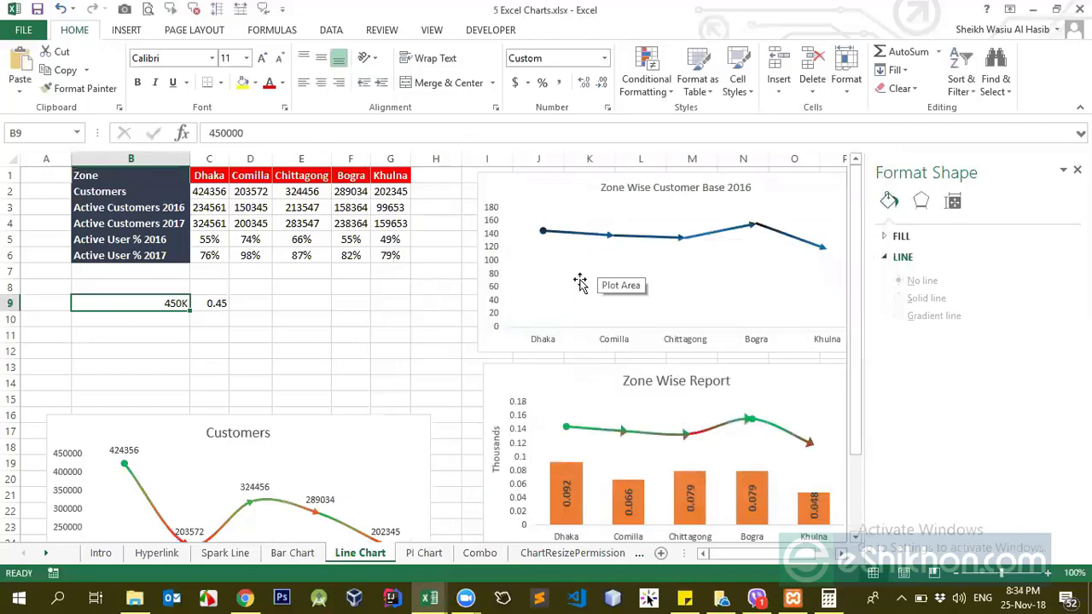
Step: Try to apply the custom number format #,mn to cell B9
key("ctrl+1")
key("BackSpace")
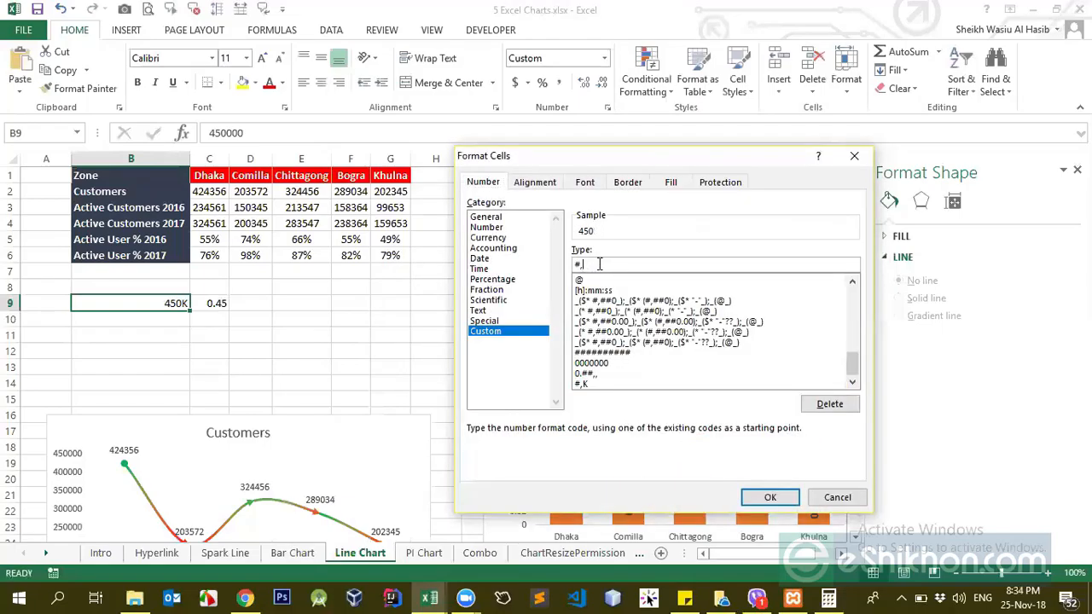
type("\":")
key("BackSpace")
key("BackSpace")
type("asd")
key("Return")
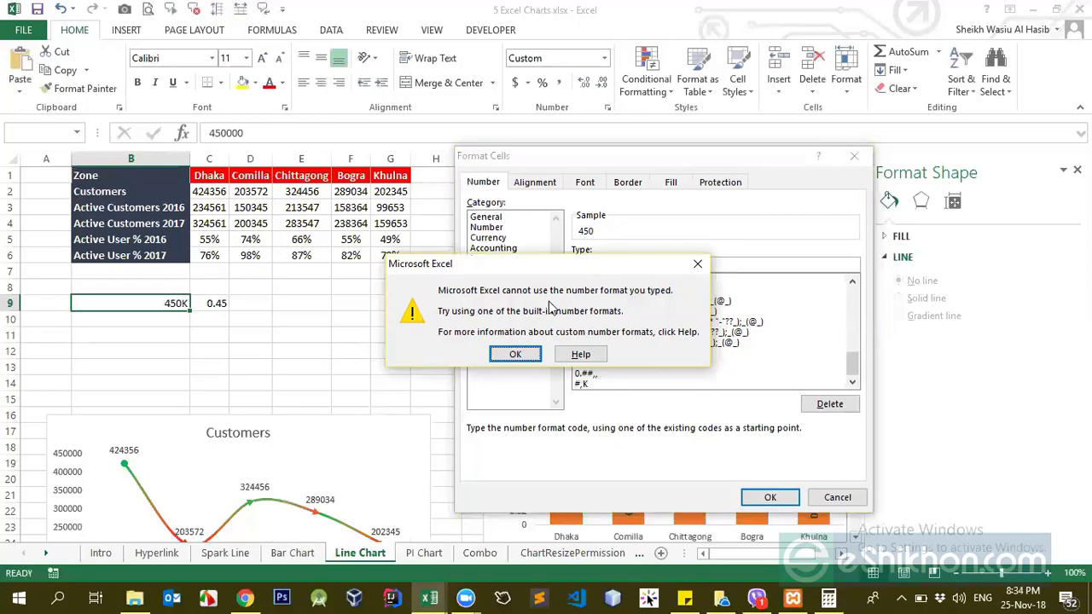
left_click(521, 355)
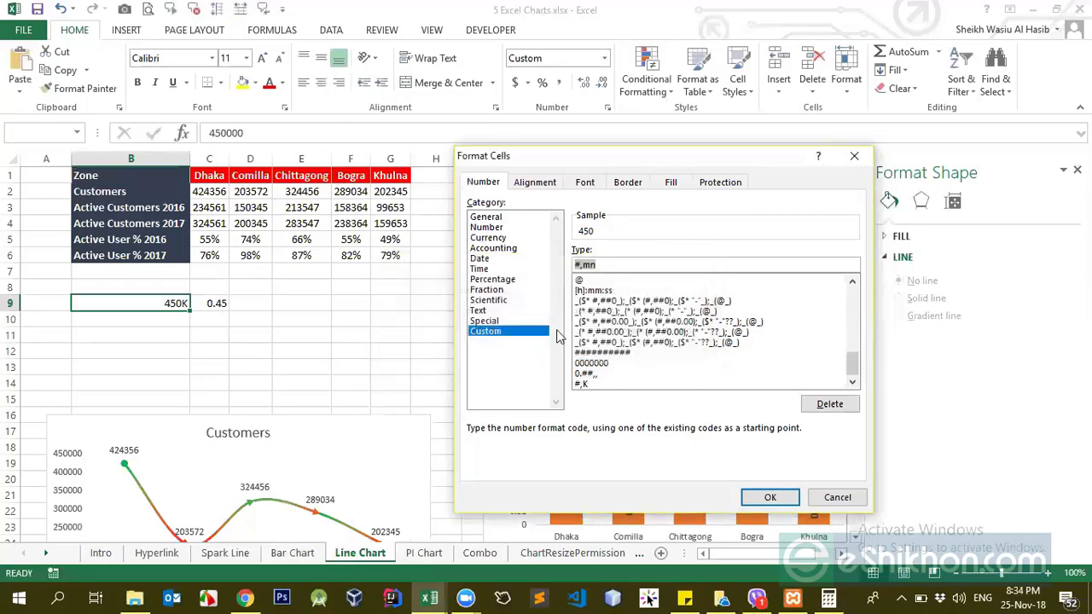
Step: Try to apply the shorter custom number format #,m to cell B9
left_click(589, 264)
left_click_drag(583, 265, 622, 266)
key("BackSpace")
type("m")
key("Return")
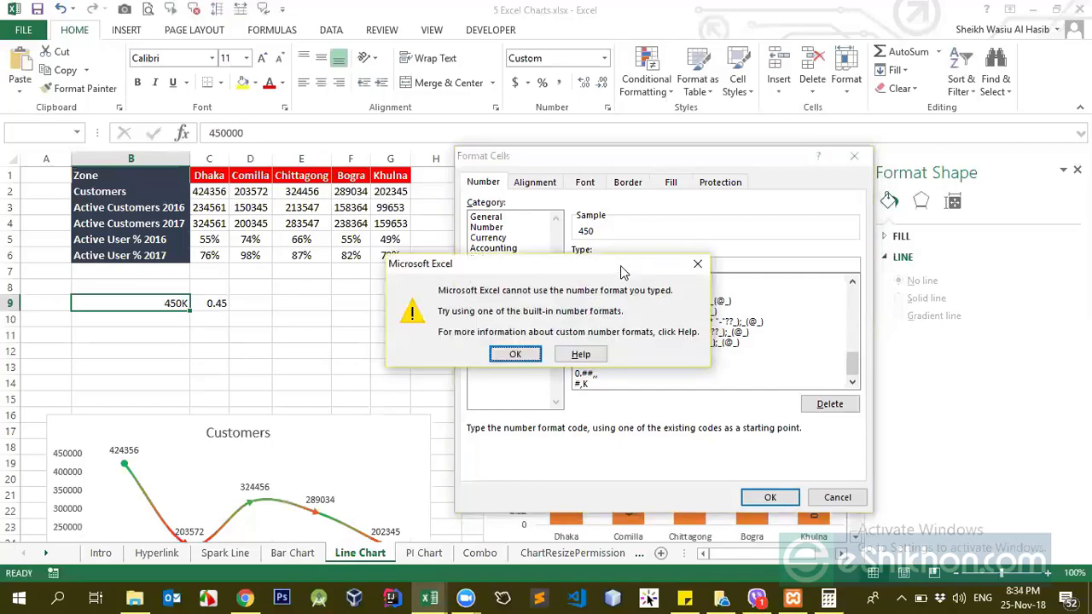
left_click(515, 354)
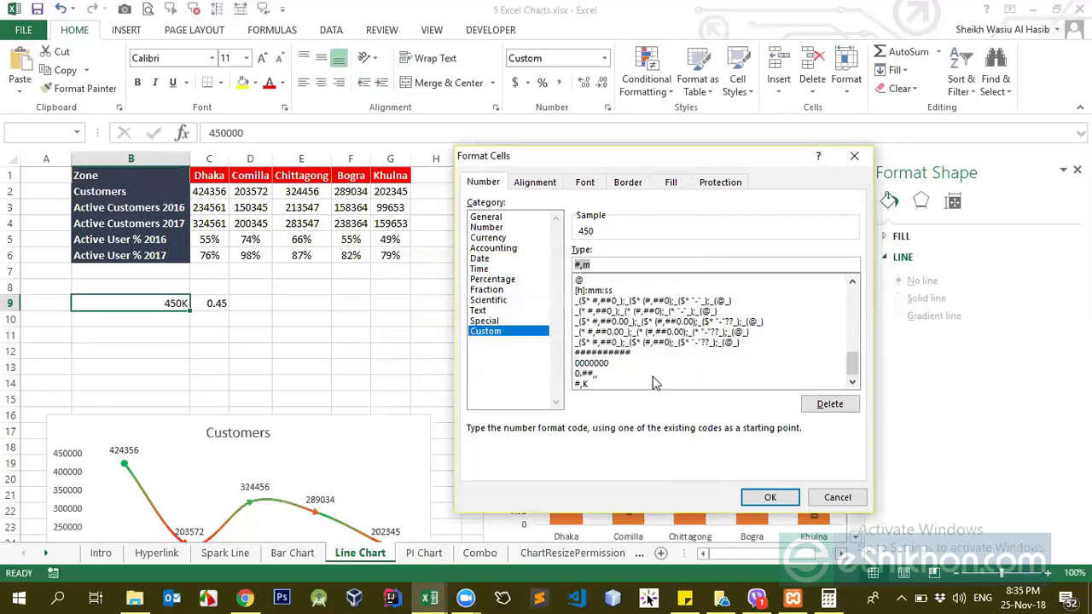
Step: Change the custom format code for cell B9 back to #,K and apply it
scroll(648, 380, "up", 10)
scroll(654, 381, "down", 10)
left_click(595, 264)
key("BackSpace")
type("K")
key("Return")
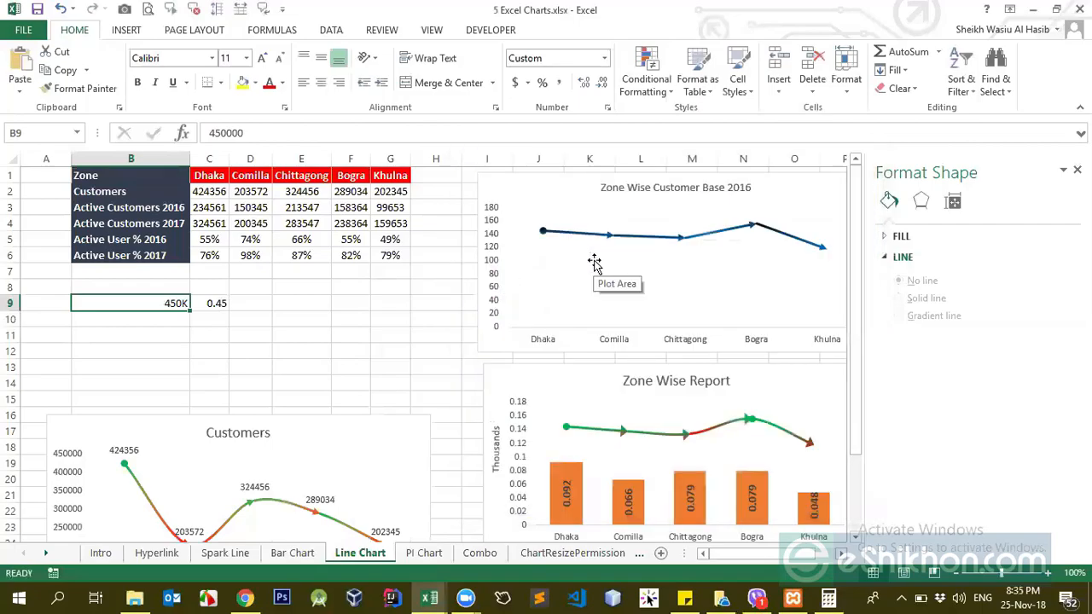
Step: Try replacing the K suffix in cell B9's custom number format with mn
key("ctrl+1")
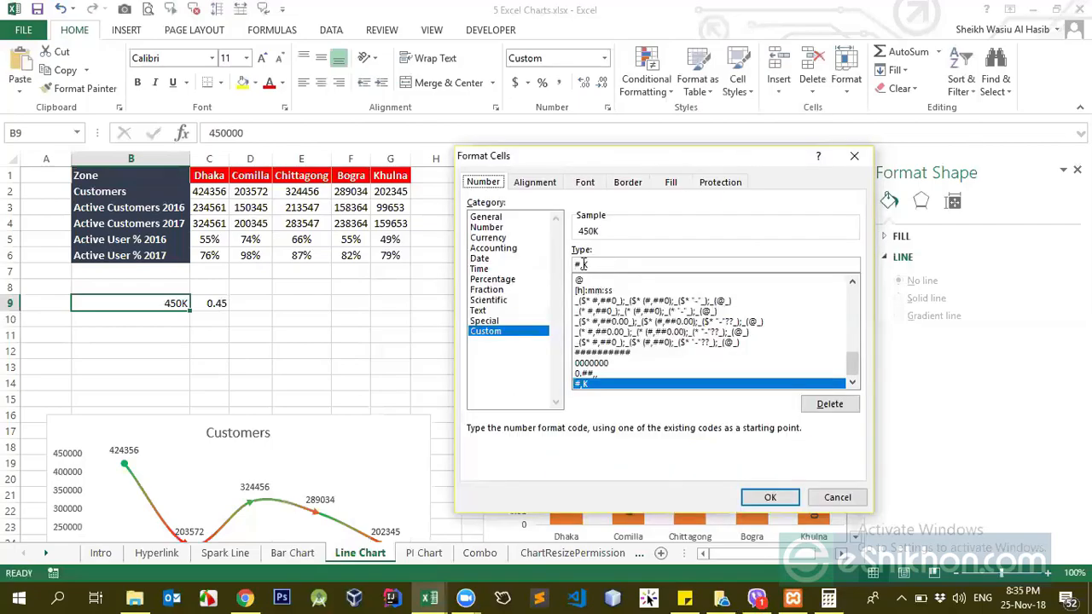
key("BackSpace")
type("mn")
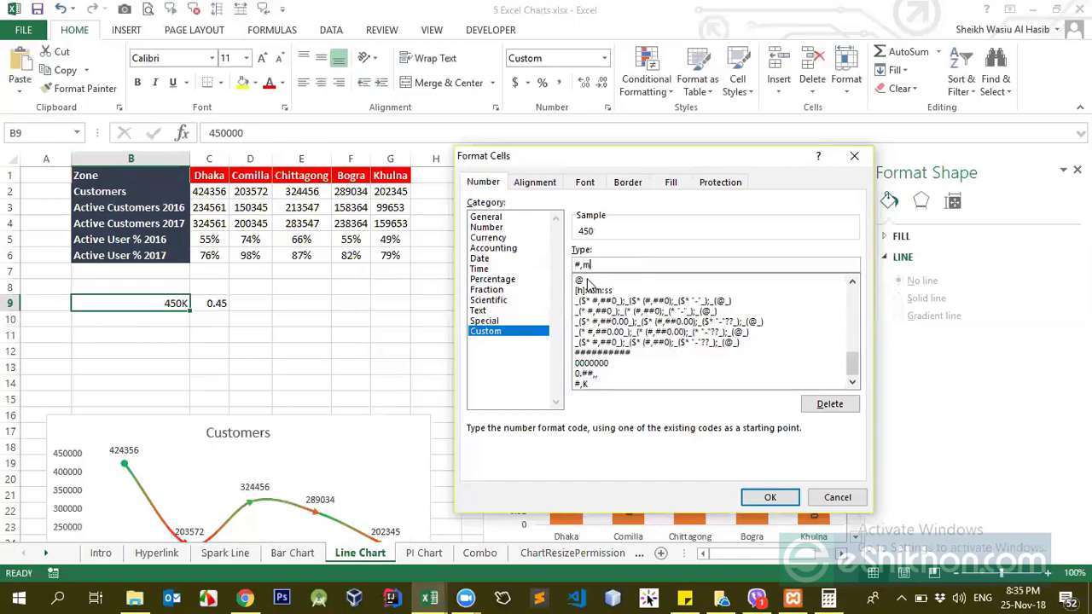
key("Return")
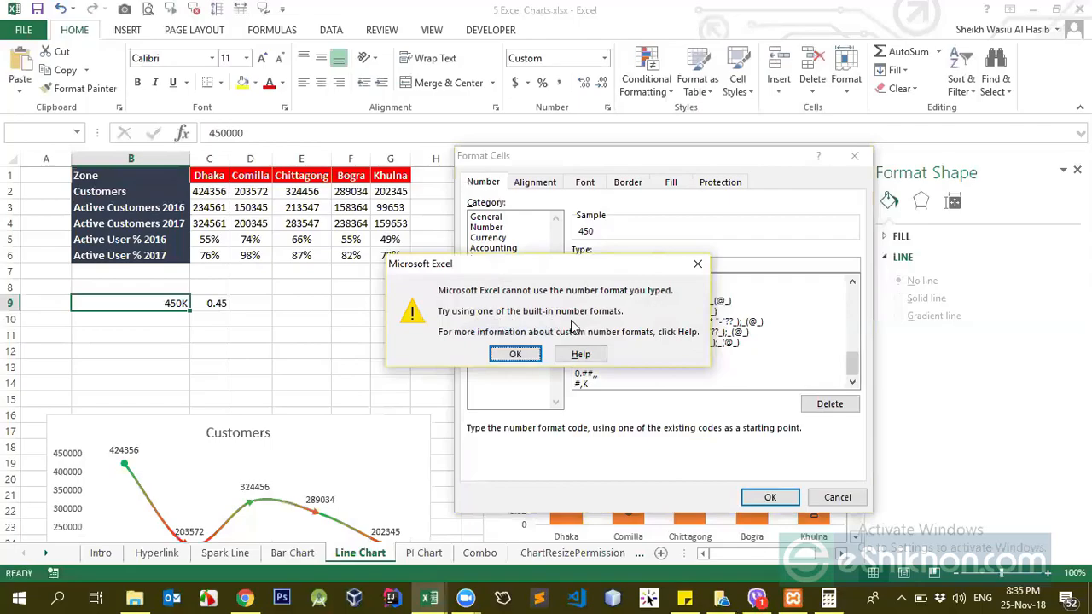
left_click(515, 354)
Step: Clear the format code for cell B9 and try the custom number format #M instead
left_click(583, 265)
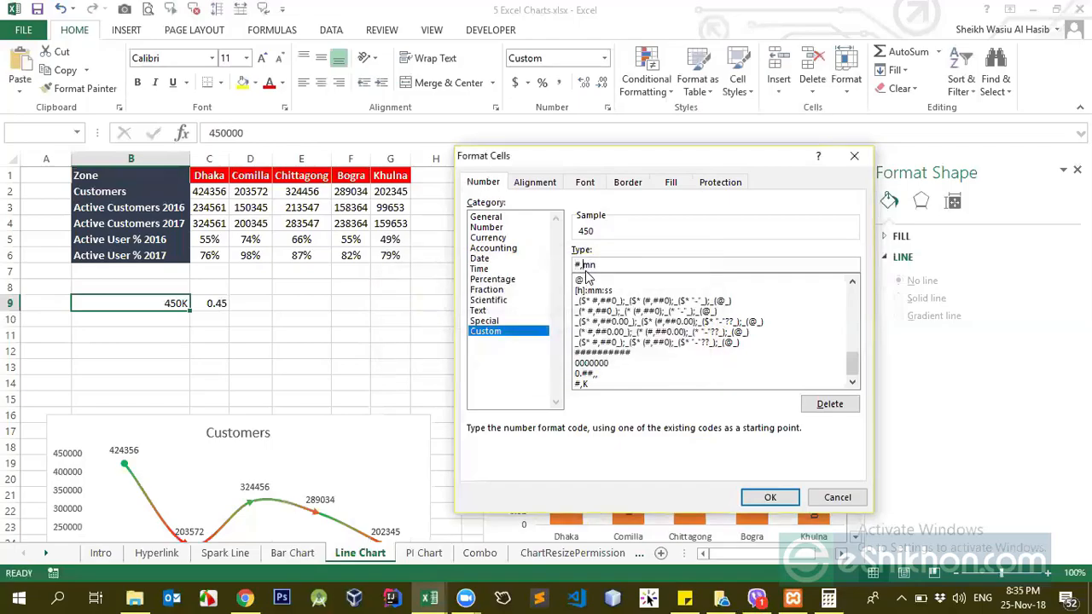
left_click_drag(596, 265, 583, 265)
type("M")
key("BackSpace")
key("BackSpace")
key("BackSpace")
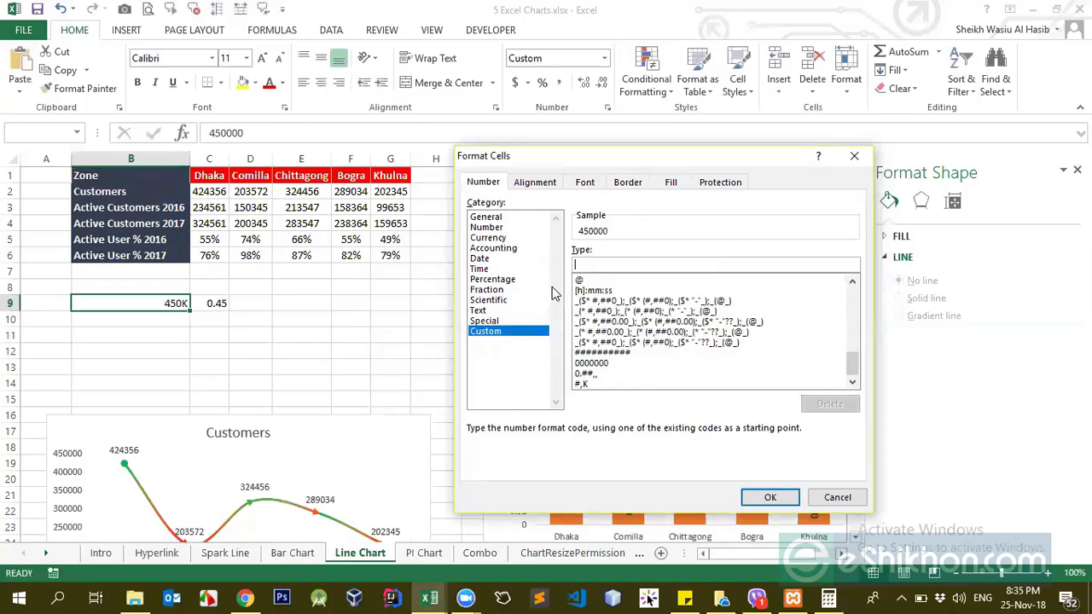
left_click(504, 321)
left_click(501, 332)
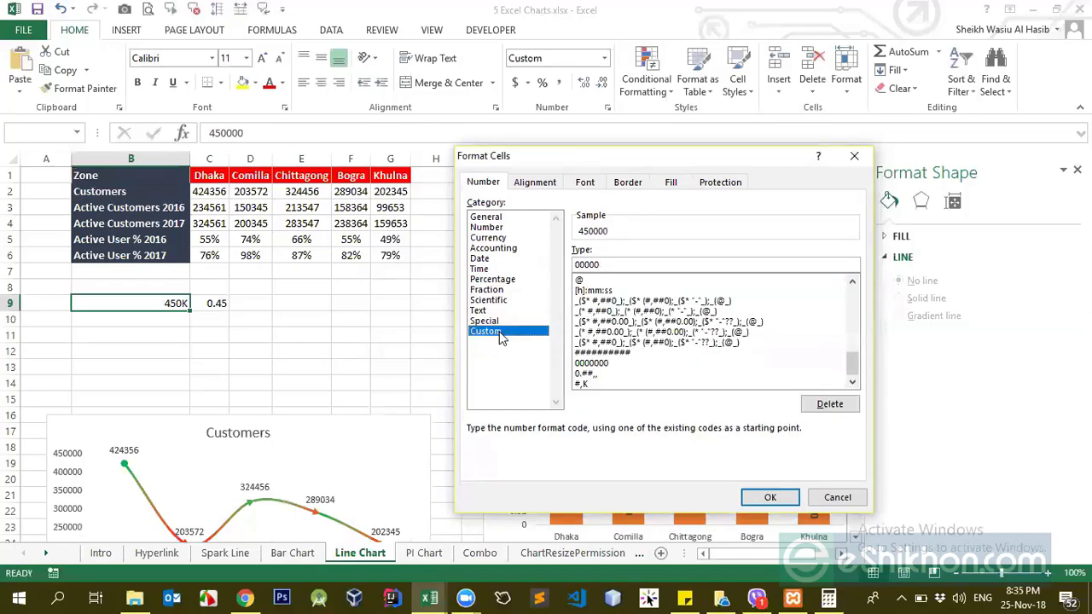
left_click_drag(601, 263, 568, 266)
type("#M")
key("Return")
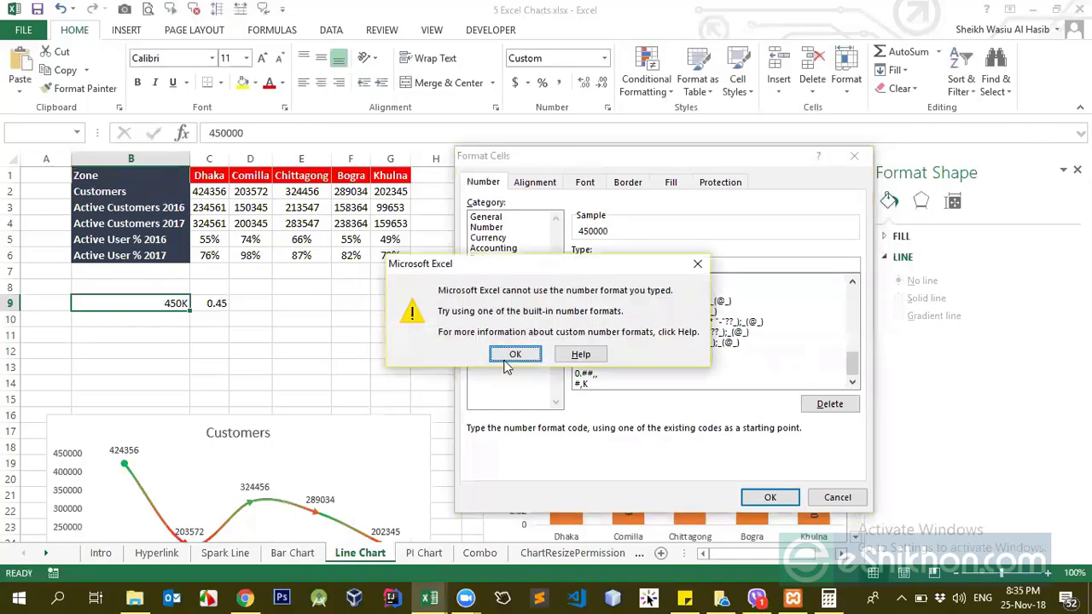
left_click(515, 359)
Step: Preview the format codes #k and m, for cell B9, and cancel the number formatting
left_click(594, 264)
type("k")
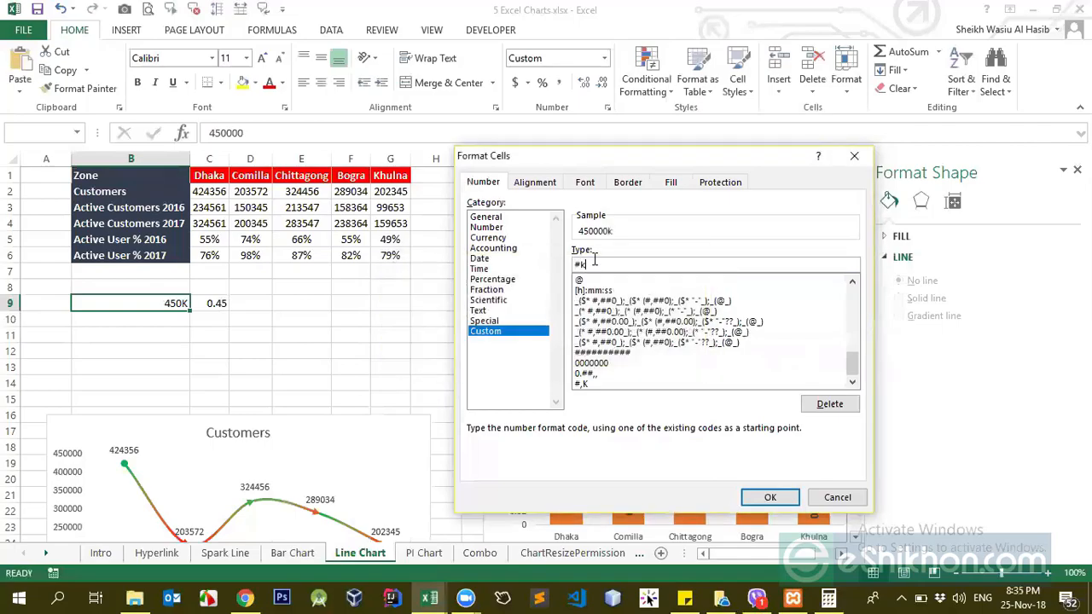
key("BackSpace")
key("BackSpace")
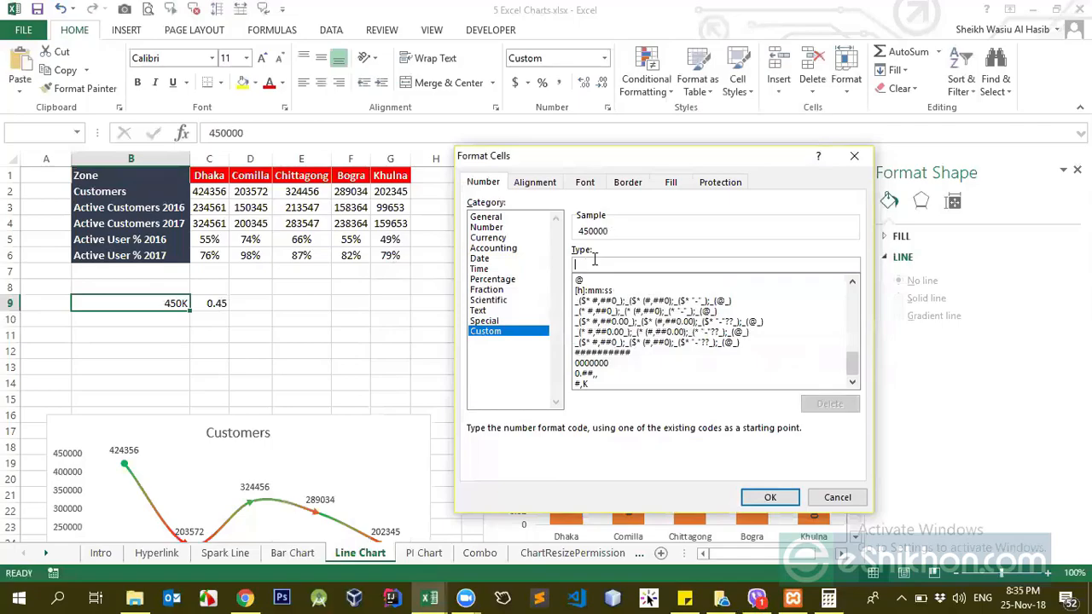
type("m,")
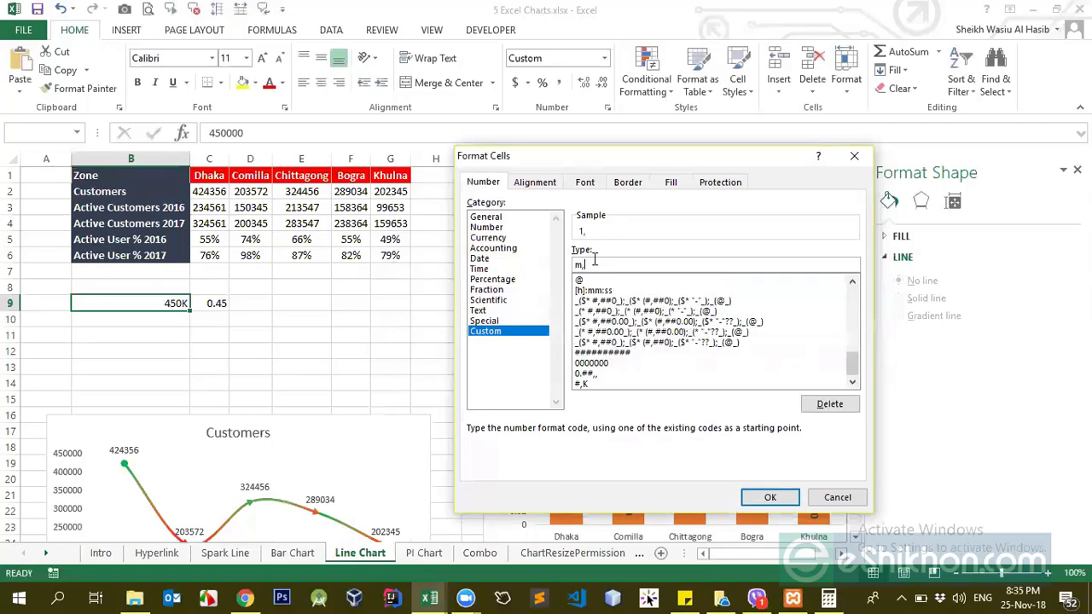
key("BackSpace")
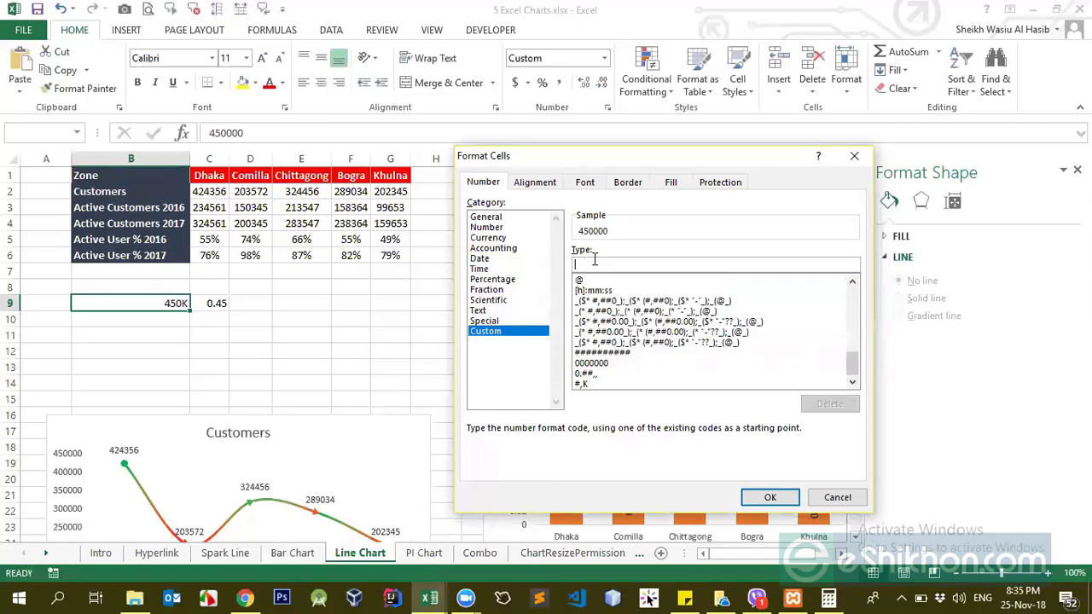
type("#")
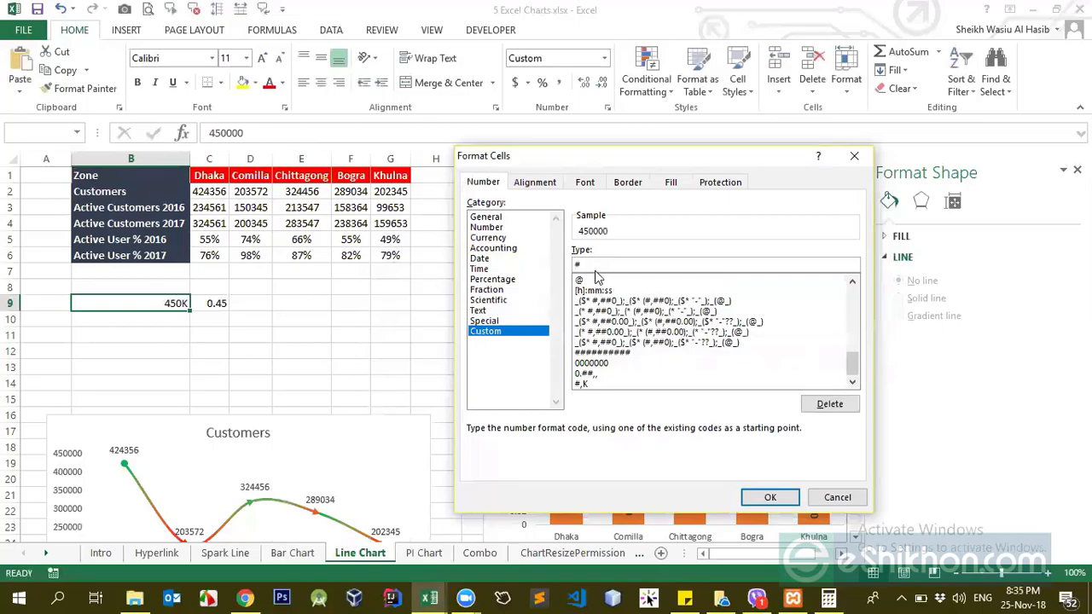
left_click(837, 497)
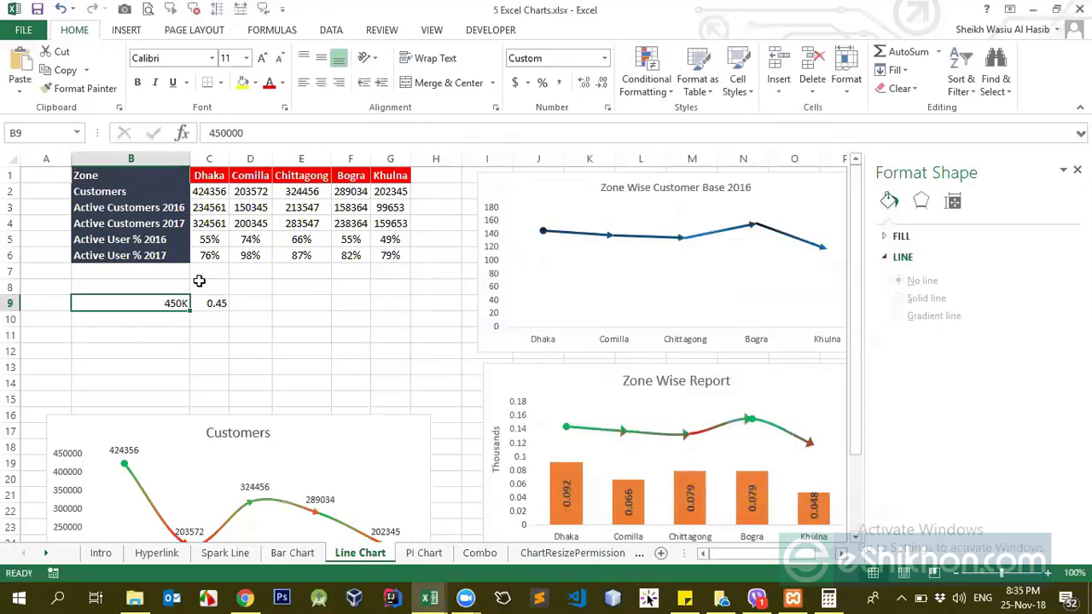
Step: Add the custom number format code #,K to the vertical axis of the Customers line chart
left_click(243, 314)
scroll(141, 512, "down", 4)
left_click(69, 364)
left_click(72, 339)
right_click(71, 336)
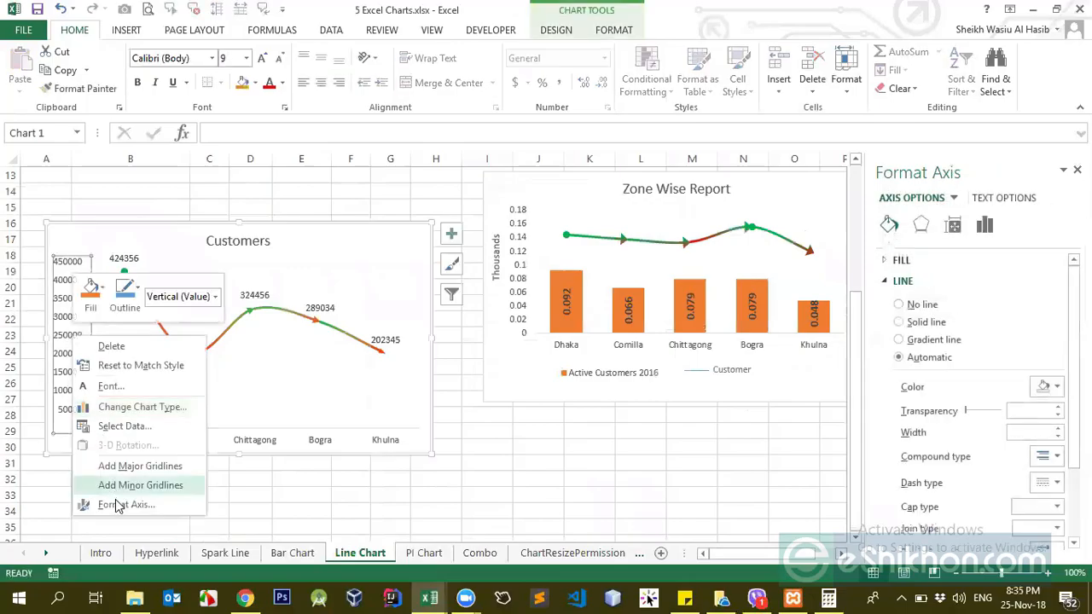
left_click(116, 503)
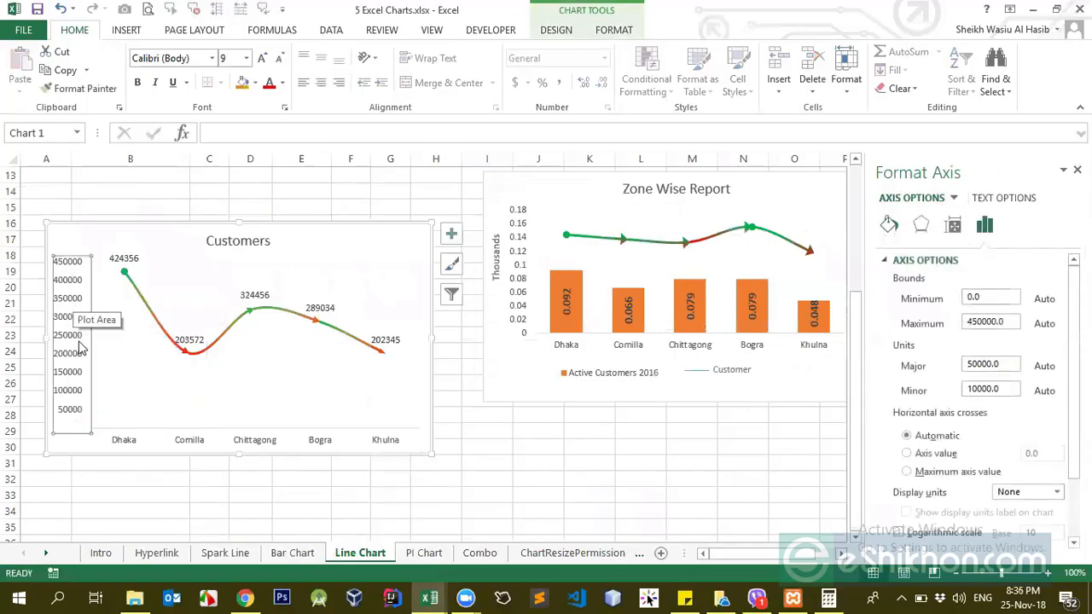
scroll(1024, 487, "down", 2)
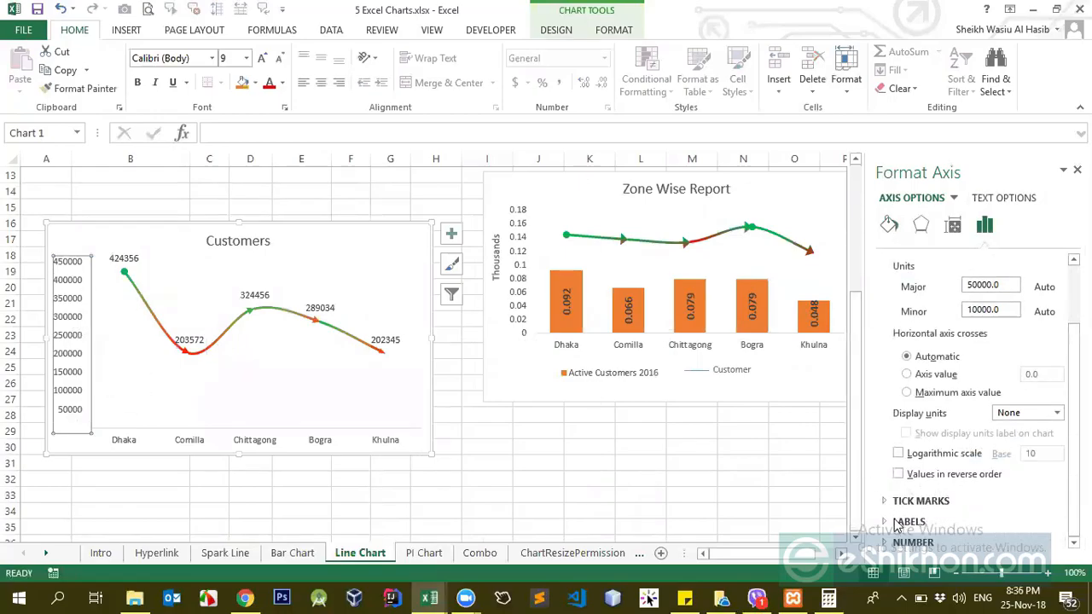
left_click(886, 549)
left_click(921, 474)
left_click(919, 514)
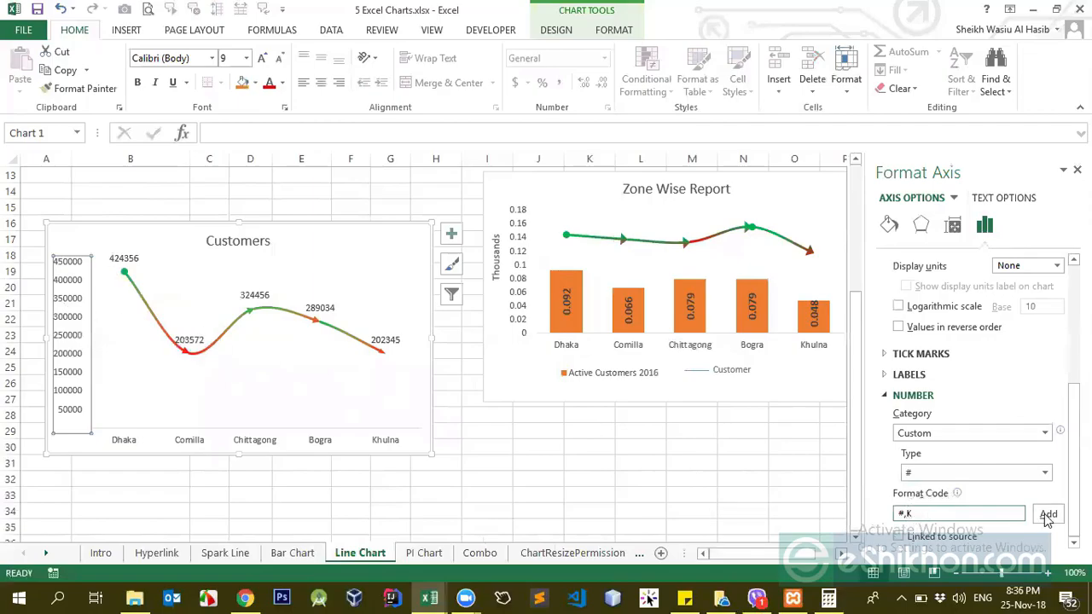
left_click(1048, 515)
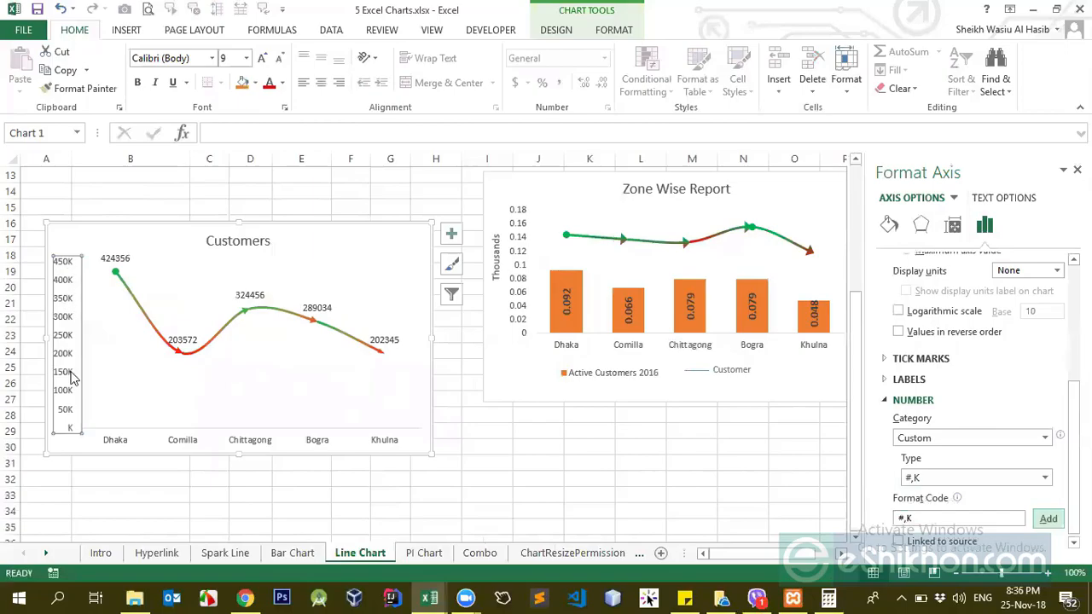
left_click(277, 204)
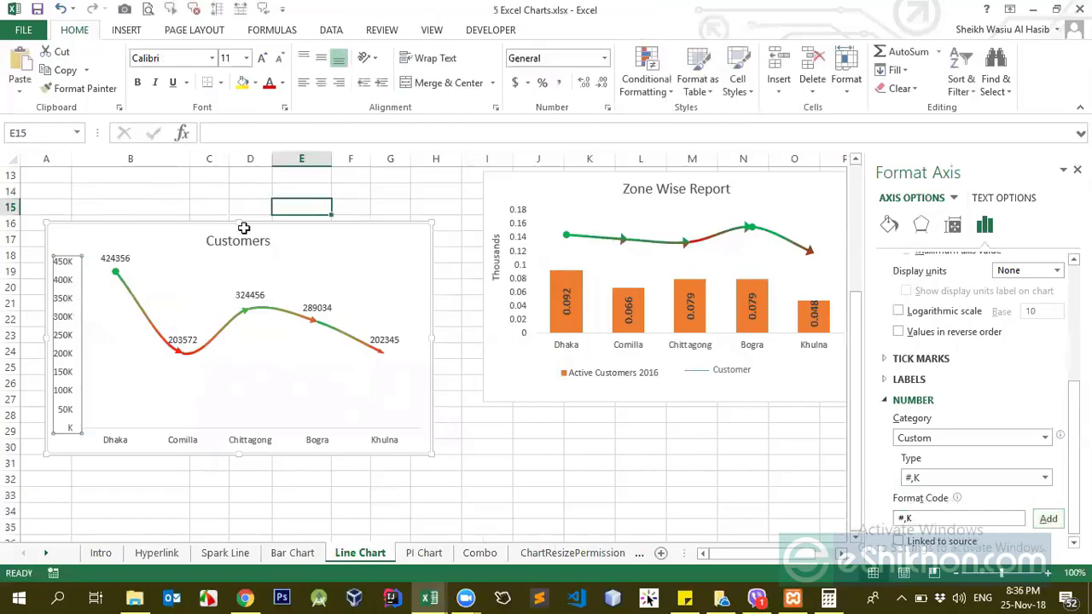
Step: Examine the label, number and alignment options of the vertical axis in the Customers line chart
left_click(71, 294)
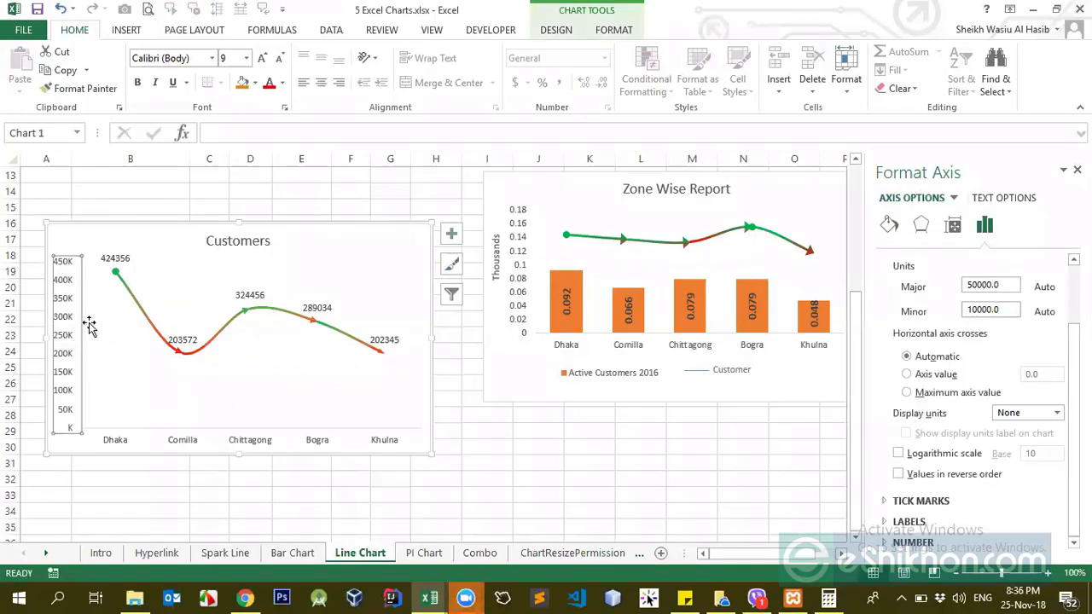
left_click(524, 431)
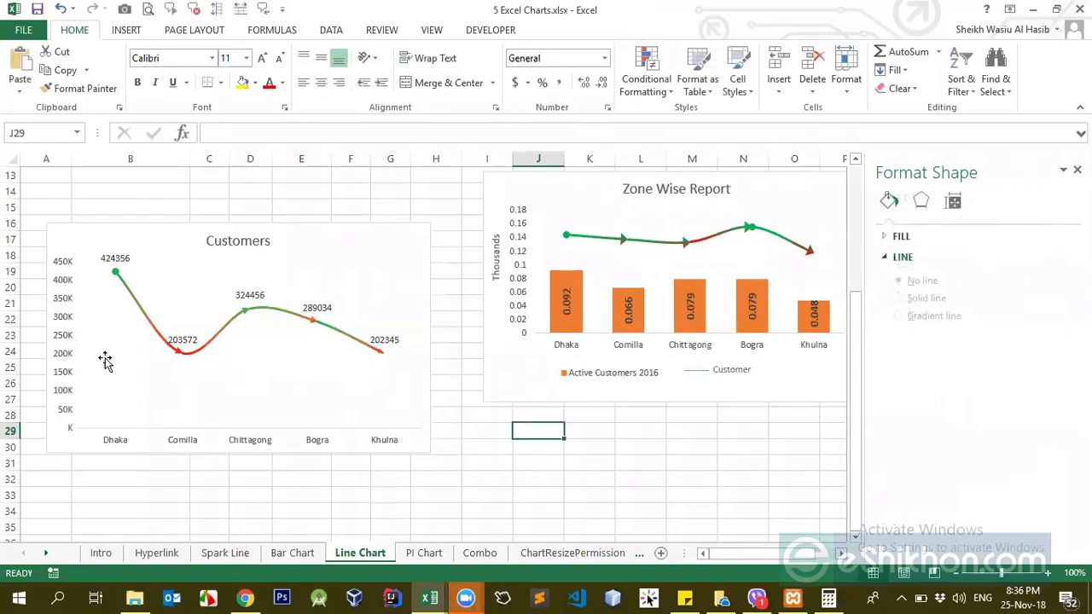
left_click(57, 344)
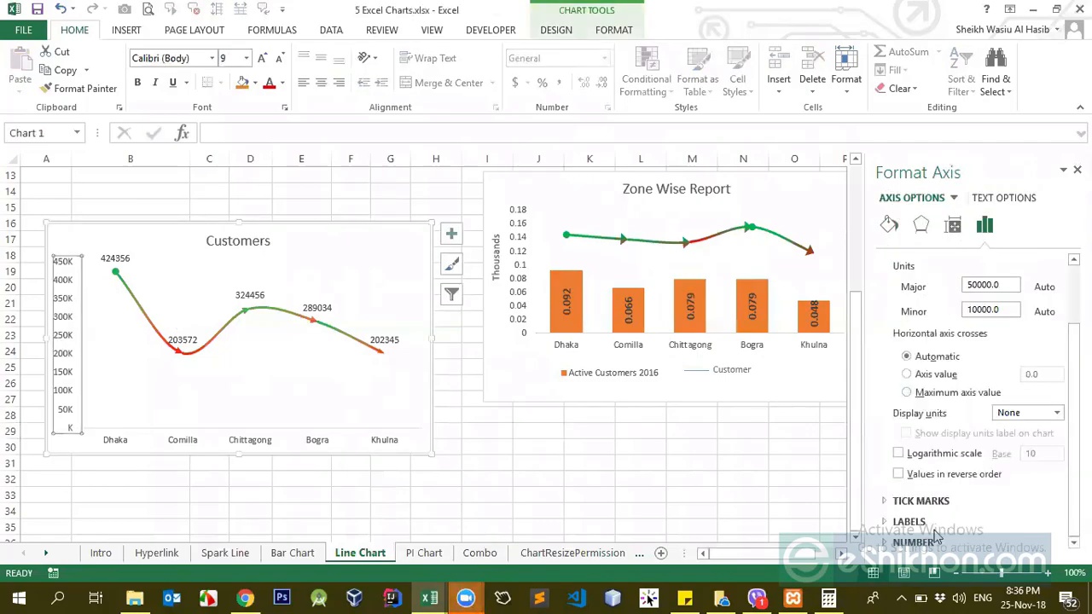
left_click(889, 522)
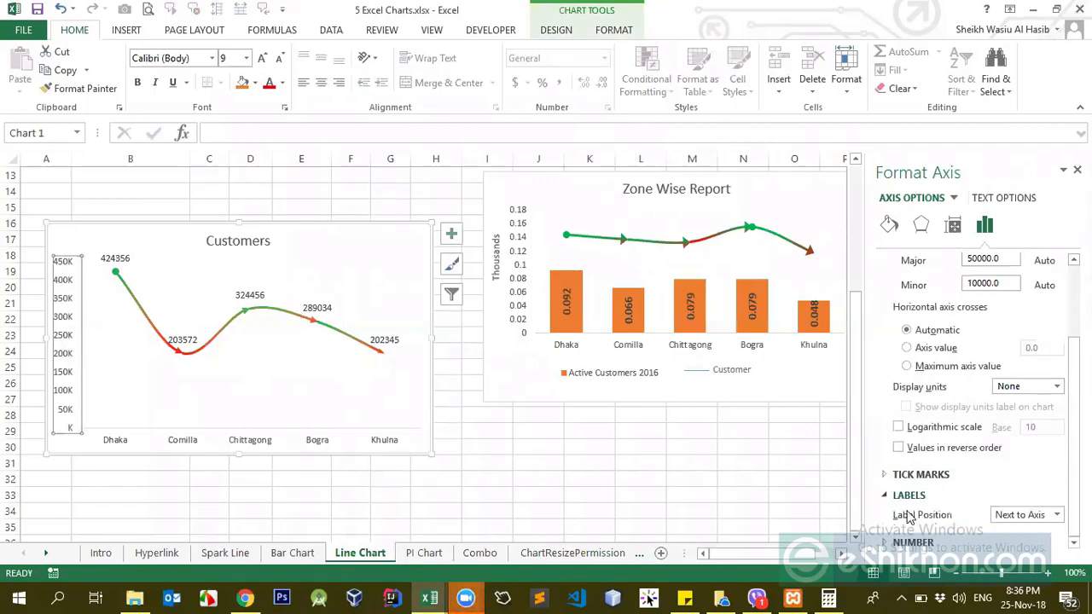
left_click(887, 496)
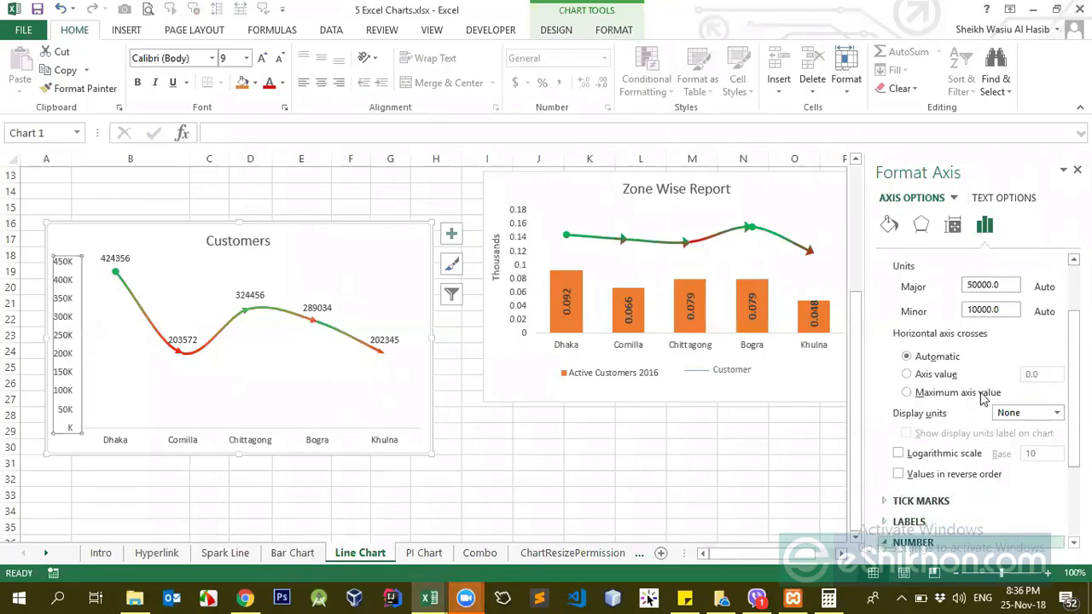
left_click(906, 539)
scroll(962, 256, "up", 3)
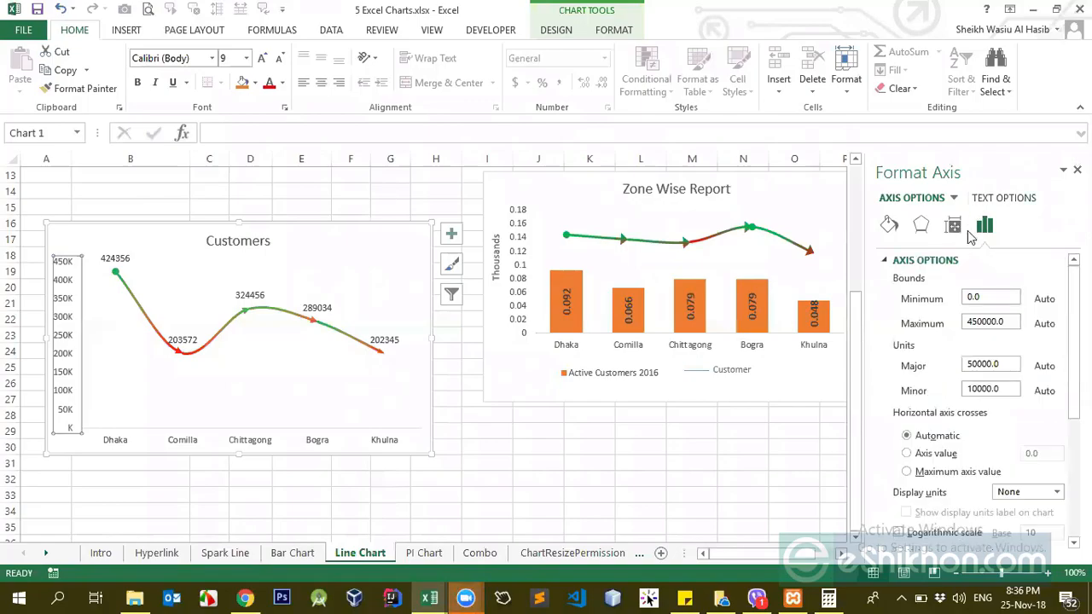
left_click(955, 228)
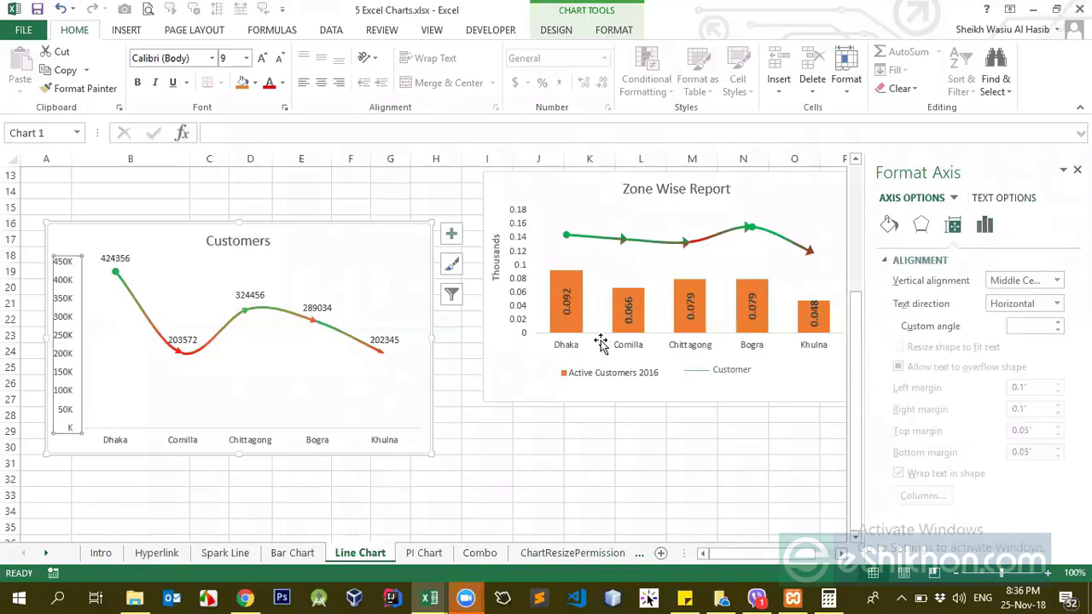
left_click(124, 442)
left_click(64, 361)
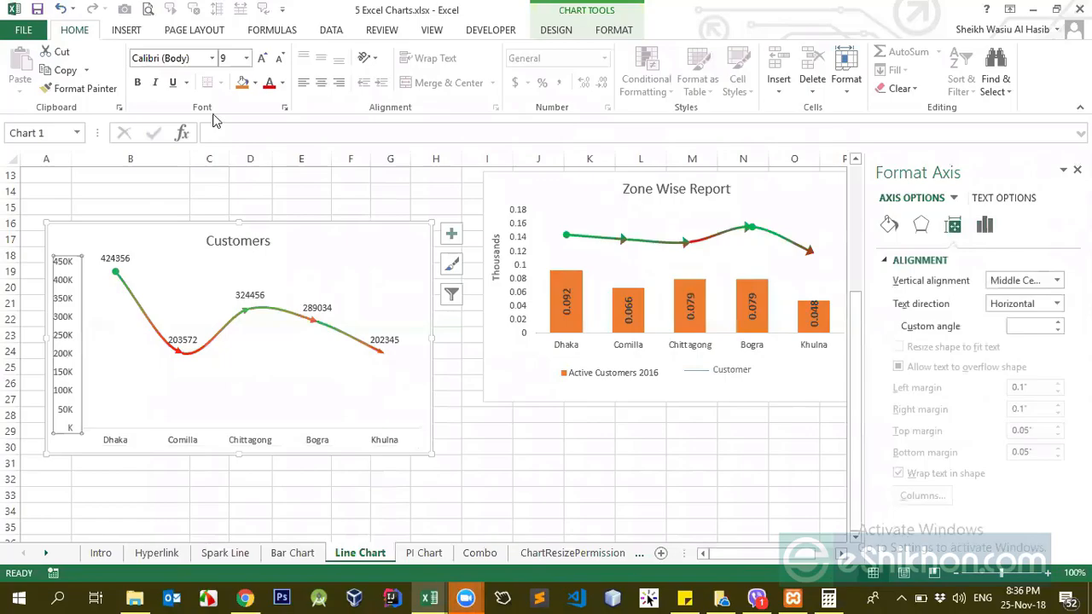
scroll(214, 47, "down", 8)
Step: Add primary horizontal and primary vertical axis titles to the Customers line chart
left_click(575, 33)
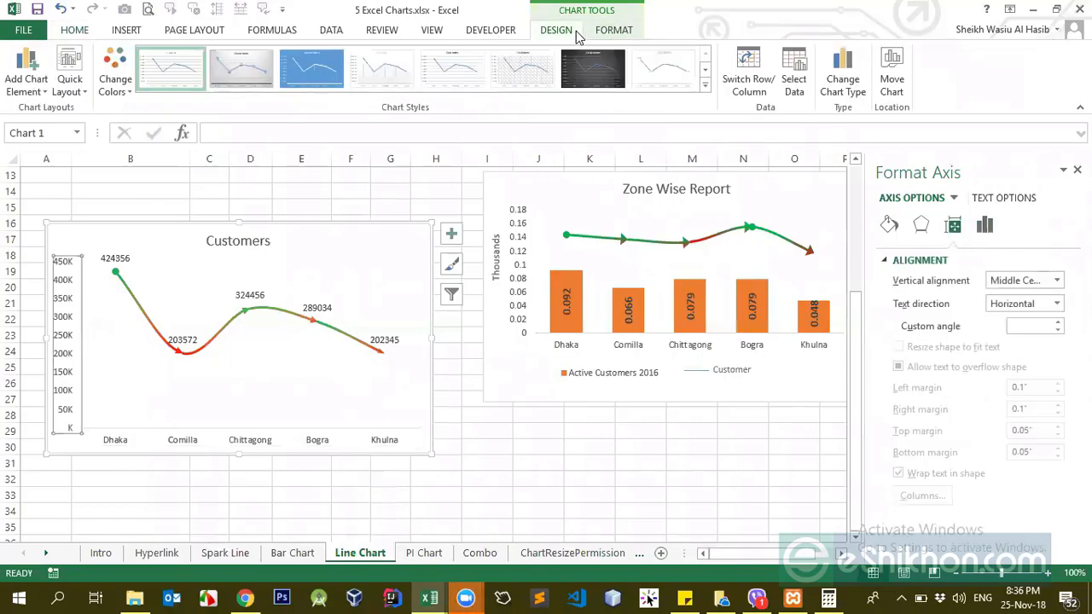
left_click(30, 85)
mouse_move(65, 115)
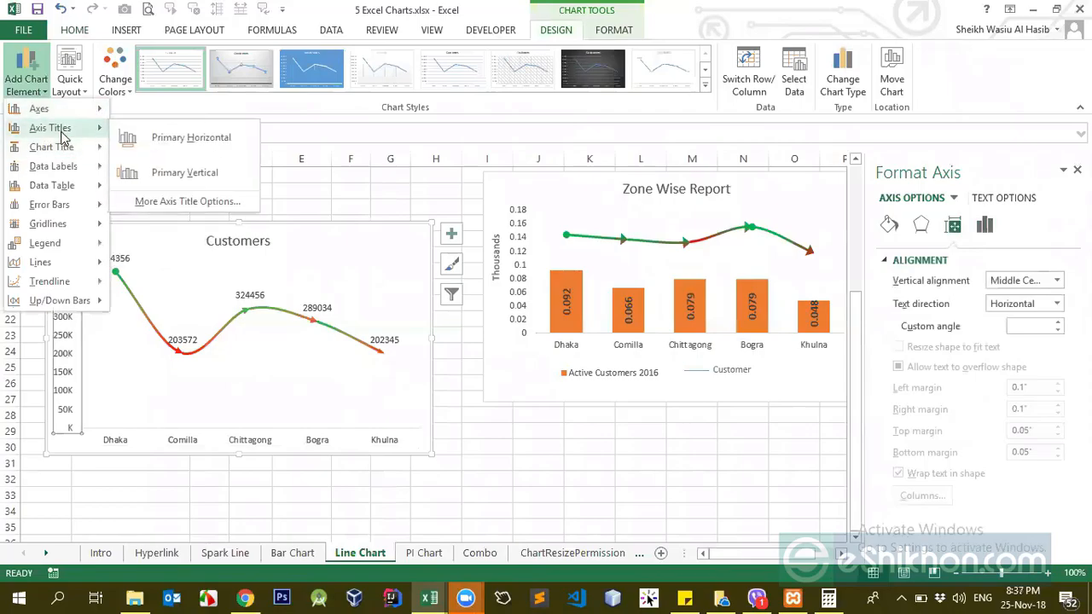
left_click(139, 137)
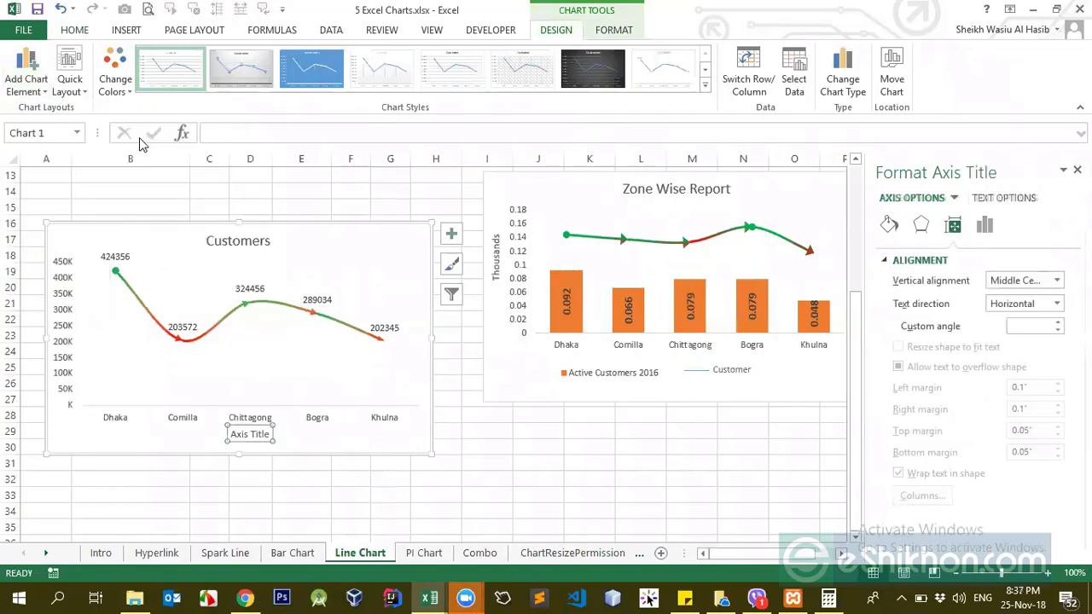
left_click(42, 85)
mouse_move(83, 127)
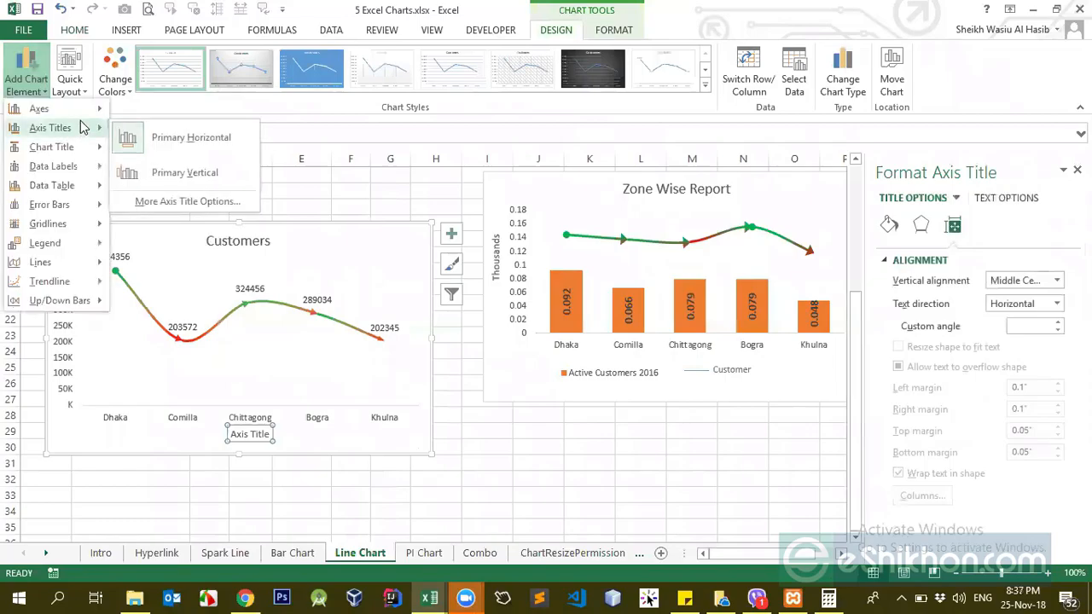
left_click(130, 172)
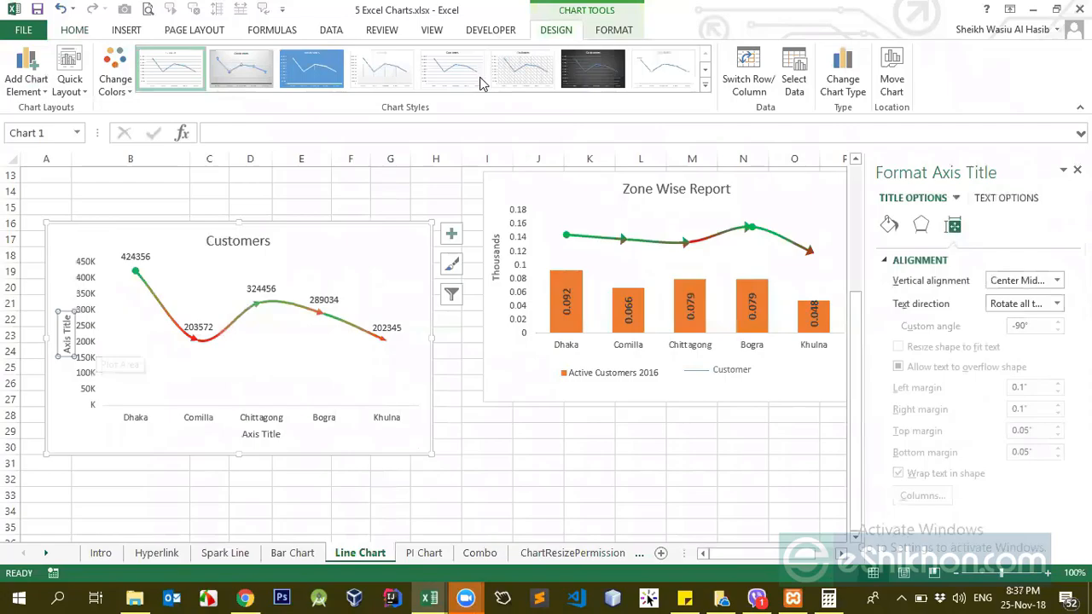
left_click(467, 595)
left_click(531, 549)
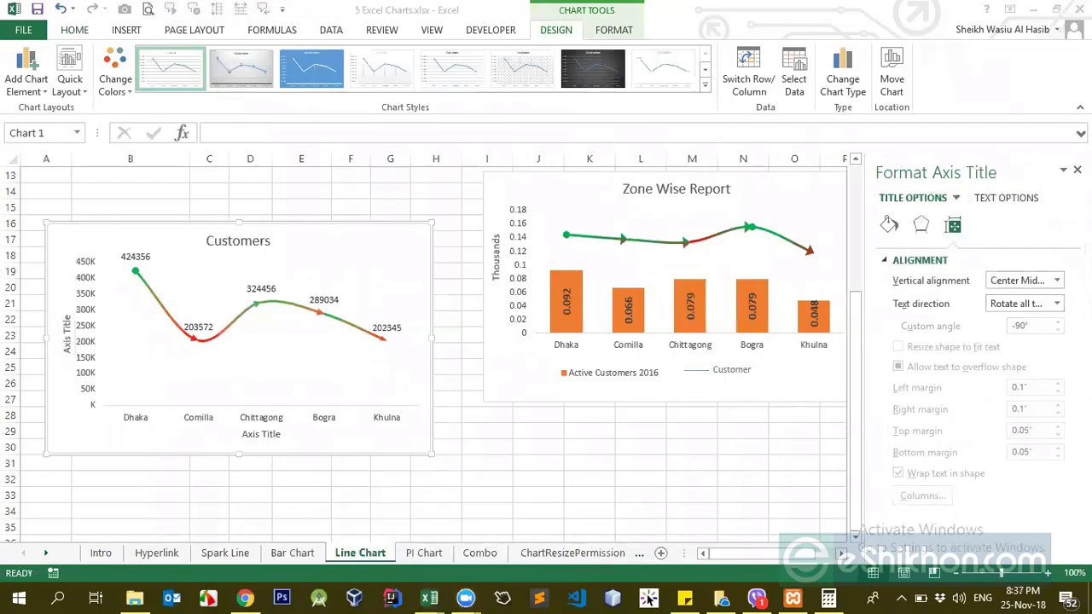
left_click(1013, 252)
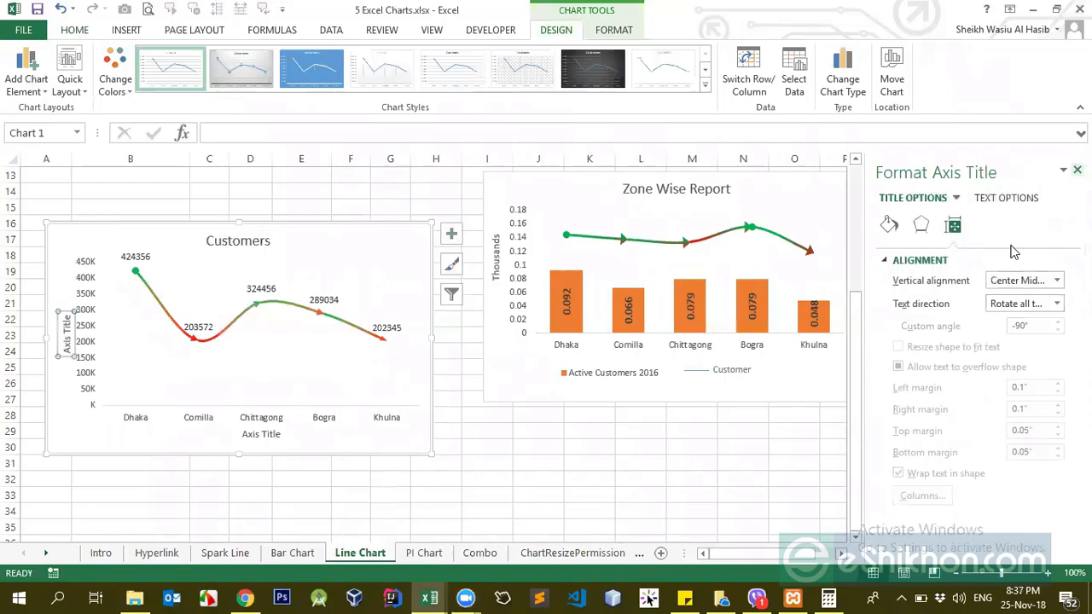
left_click(547, 467)
Step: Look through the workbook's sheets, from PI Chart, Combo and ChartResizePermission back to the Intro topic list
left_click(425, 554)
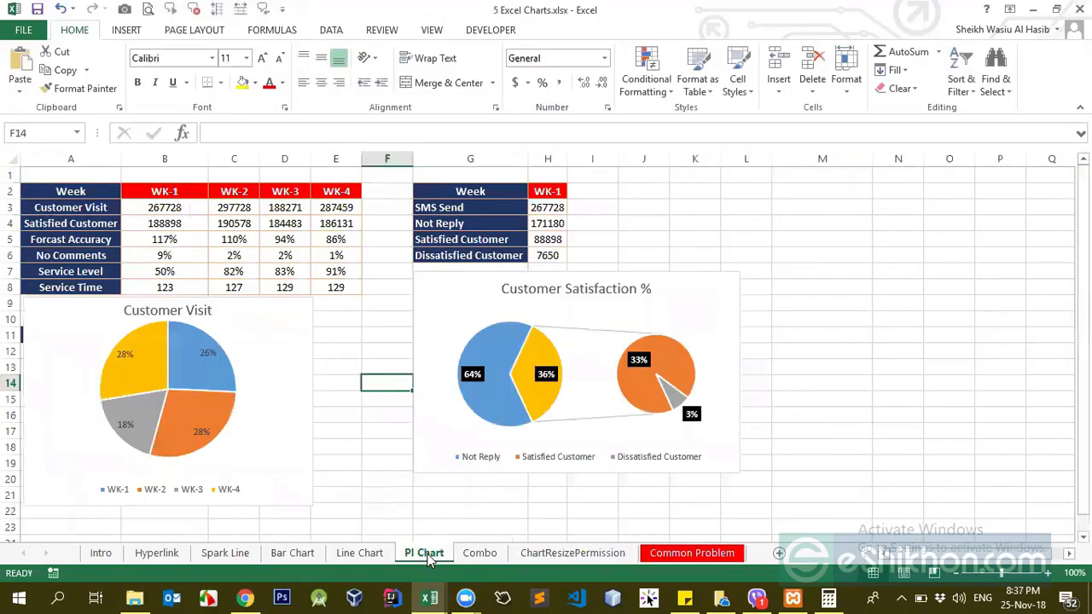
left_click(477, 554)
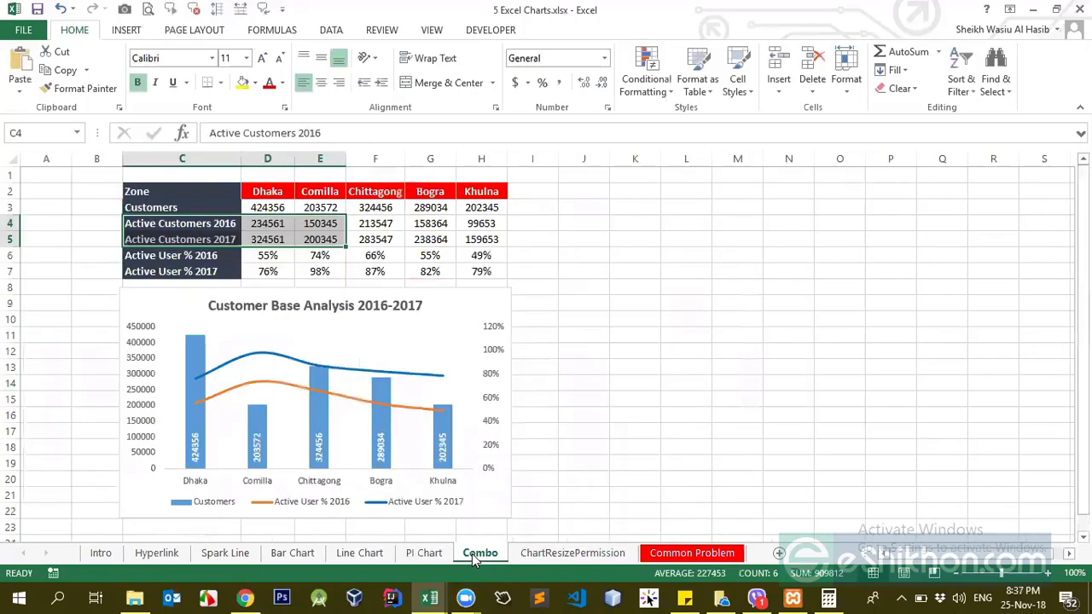
left_click(616, 478)
left_click(572, 553)
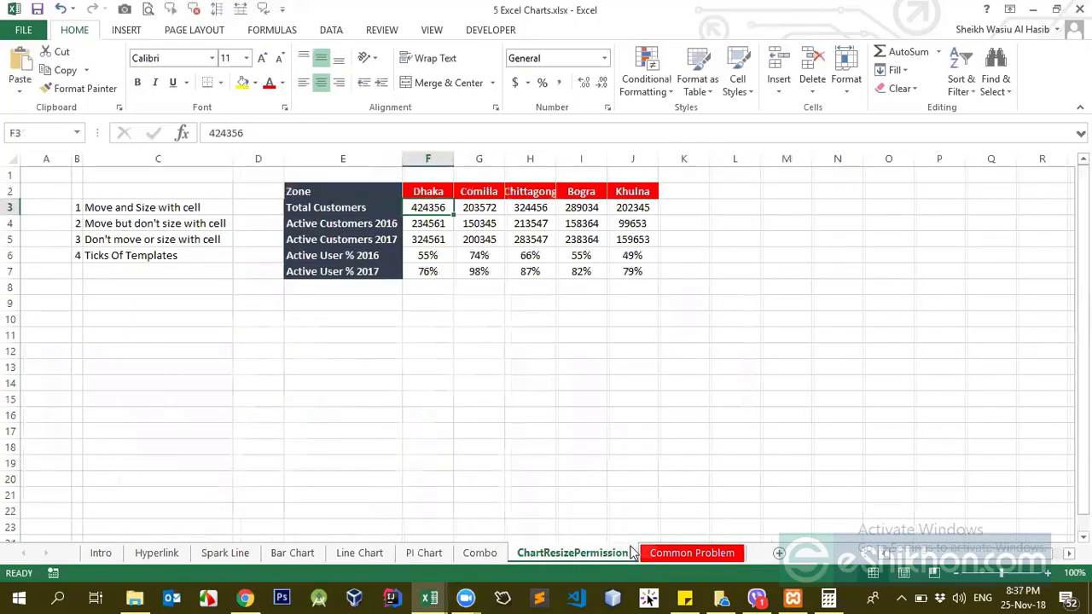
left_click(339, 553)
left_click(284, 553)
left_click(231, 553)
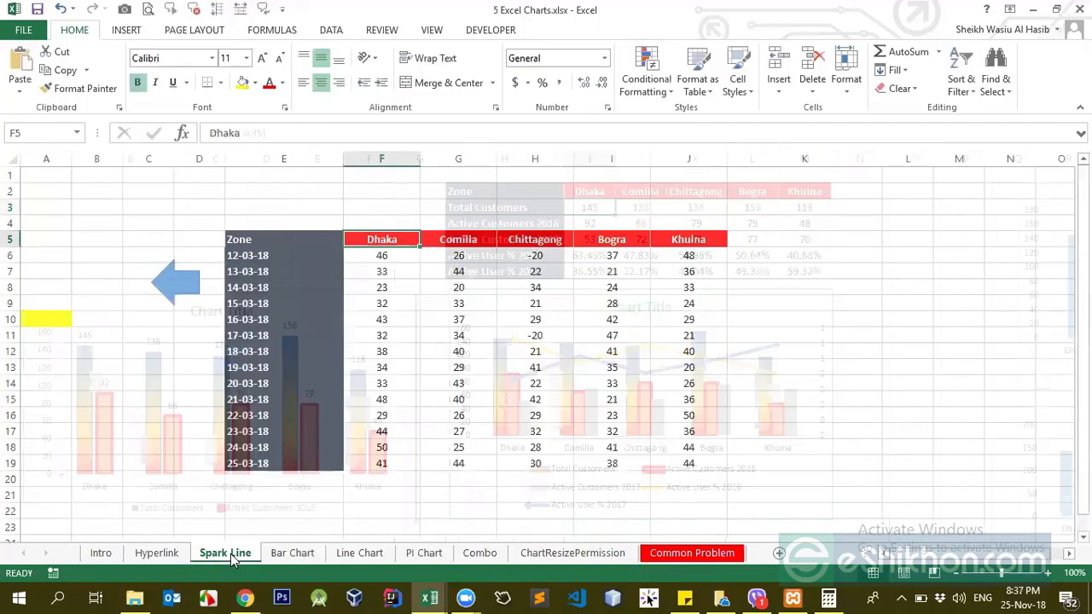
left_click(150, 555)
left_click(98, 554)
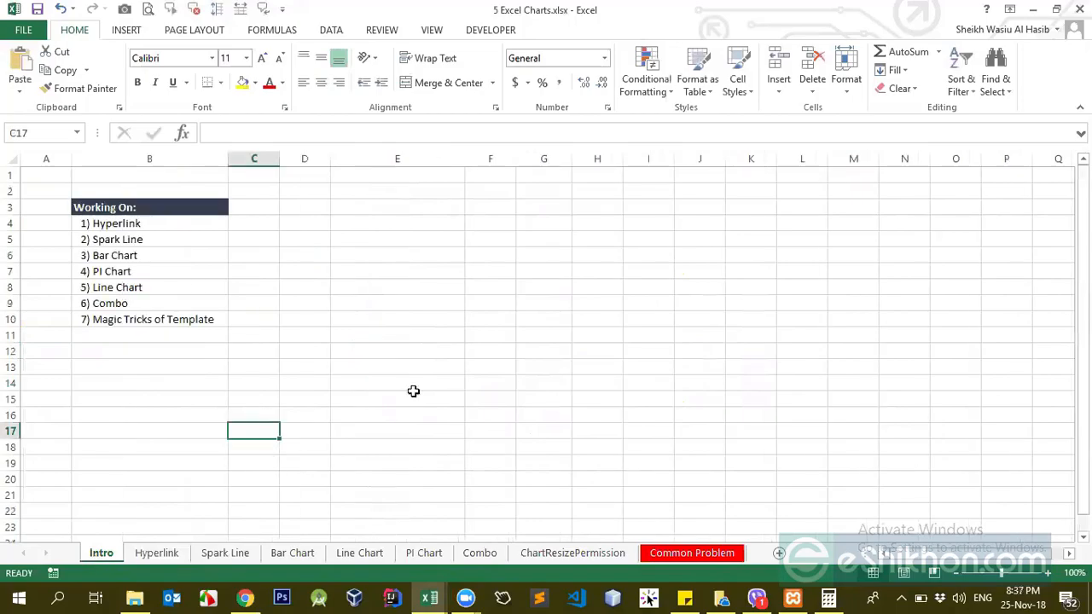
left_click(398, 398)
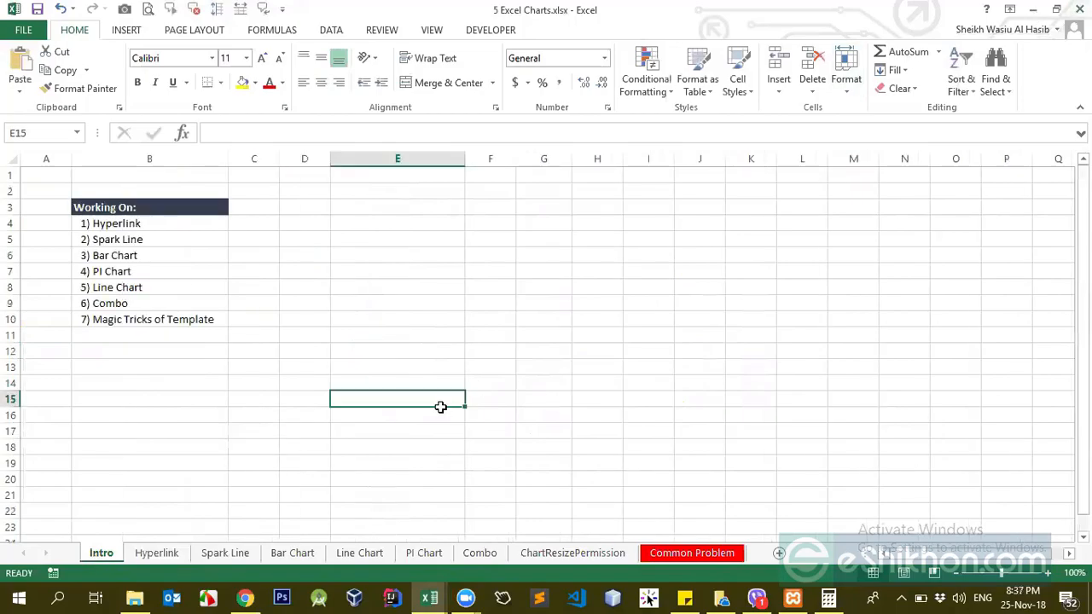
Step: Insert a 3-D pie chart from G2:H5 on the PI Chart sheet and move it clear of the source table
left_click(424, 553)
left_click(290, 239)
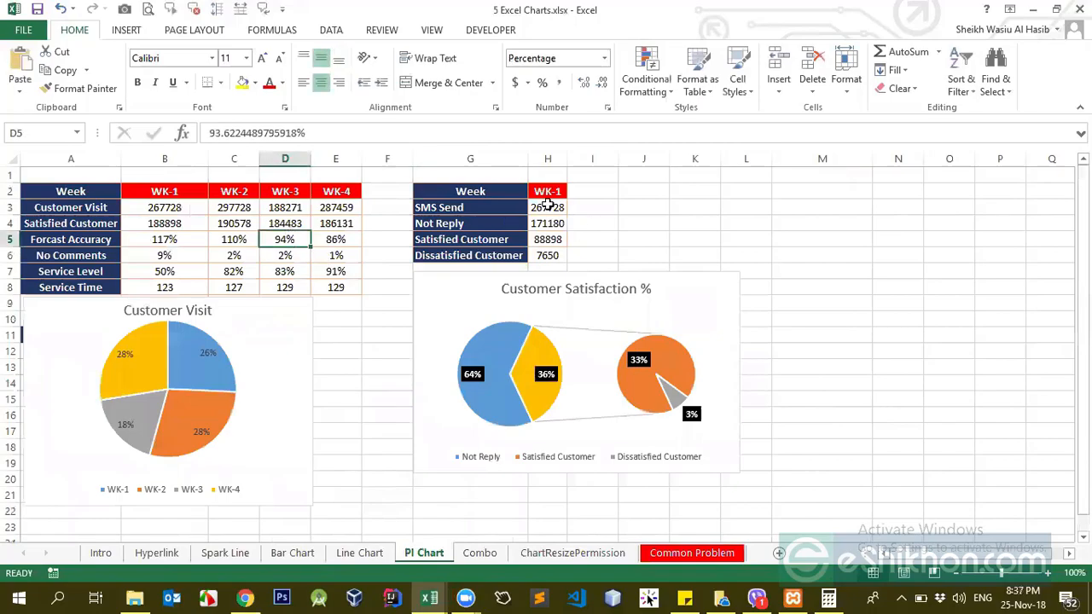
left_click(127, 30)
left_click(488, 207)
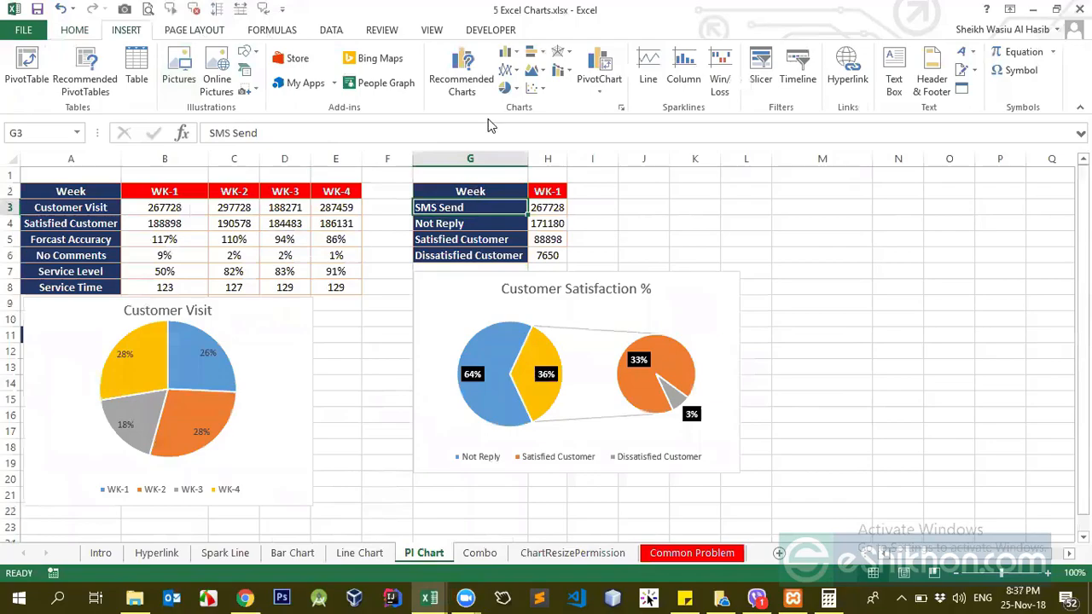
left_click_drag(490, 186, 553, 239)
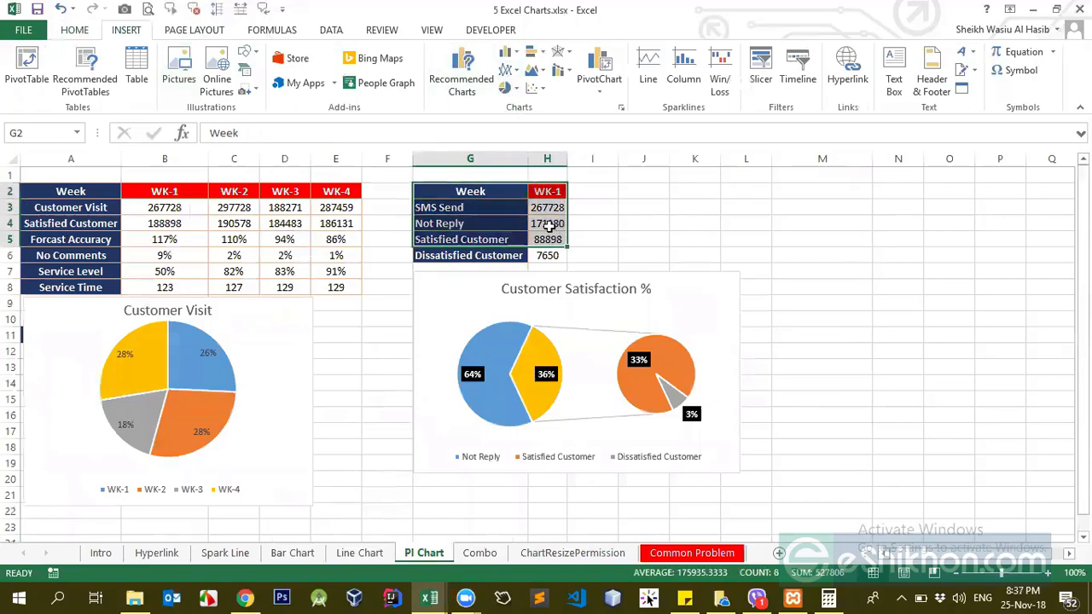
left_click(510, 89)
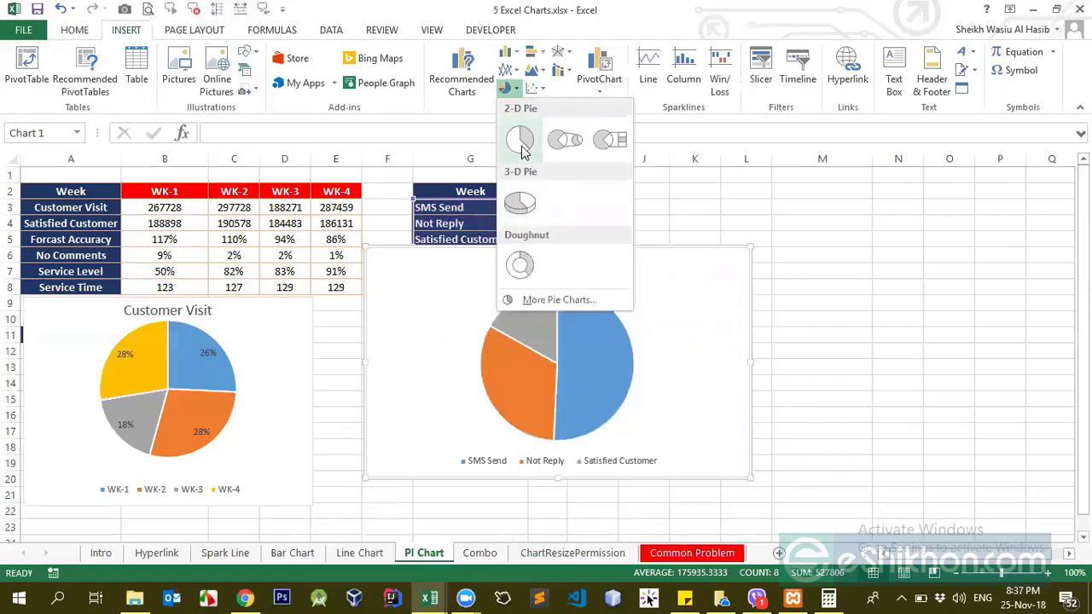
left_click(520, 203)
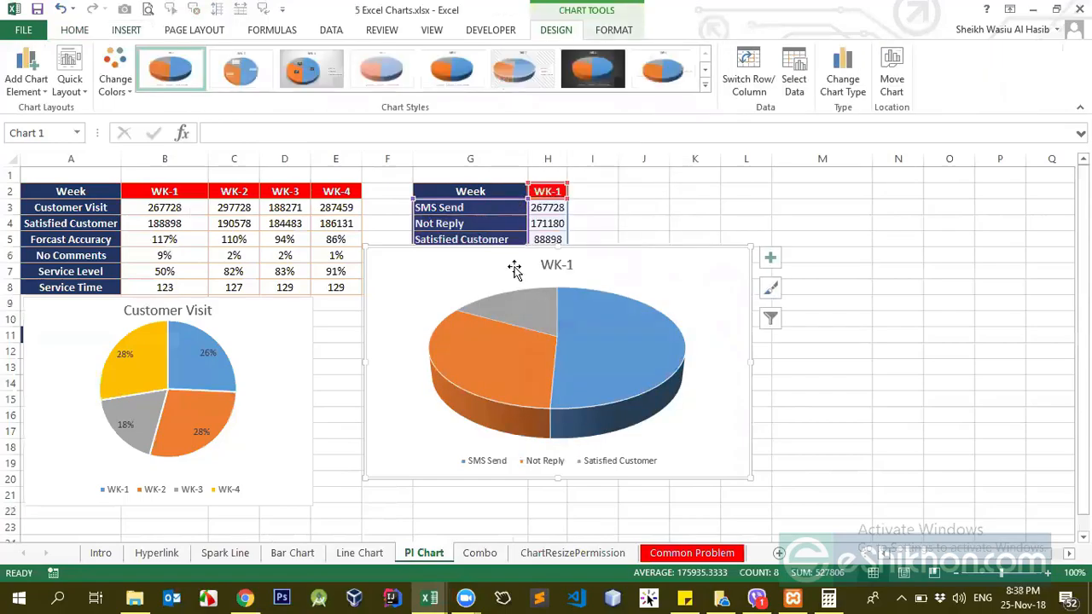
left_click_drag(512, 258, 784, 205)
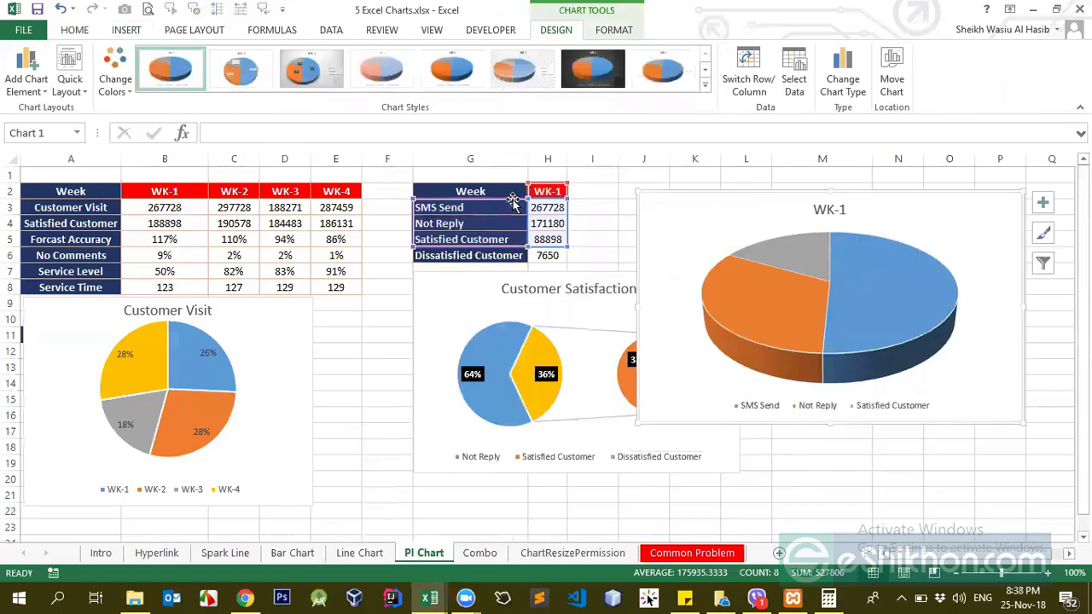
Step: Add data labels to the slices of the WK-1 3-D pie chart
mouse_move(819, 354)
left_click(780, 318)
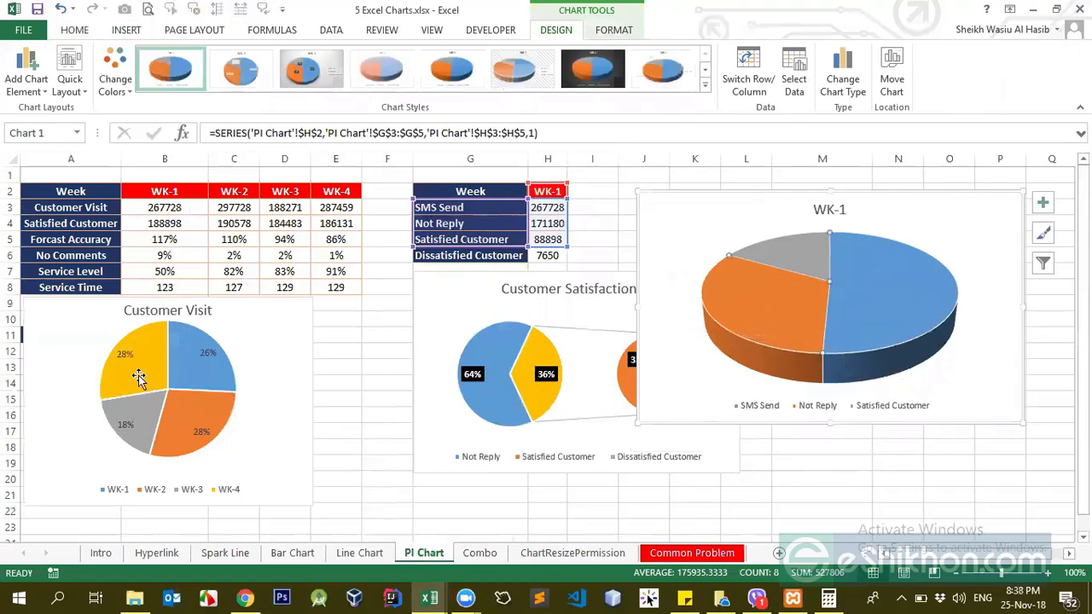
left_click(793, 460)
left_click(802, 308)
right_click(802, 308)
left_click(842, 418)
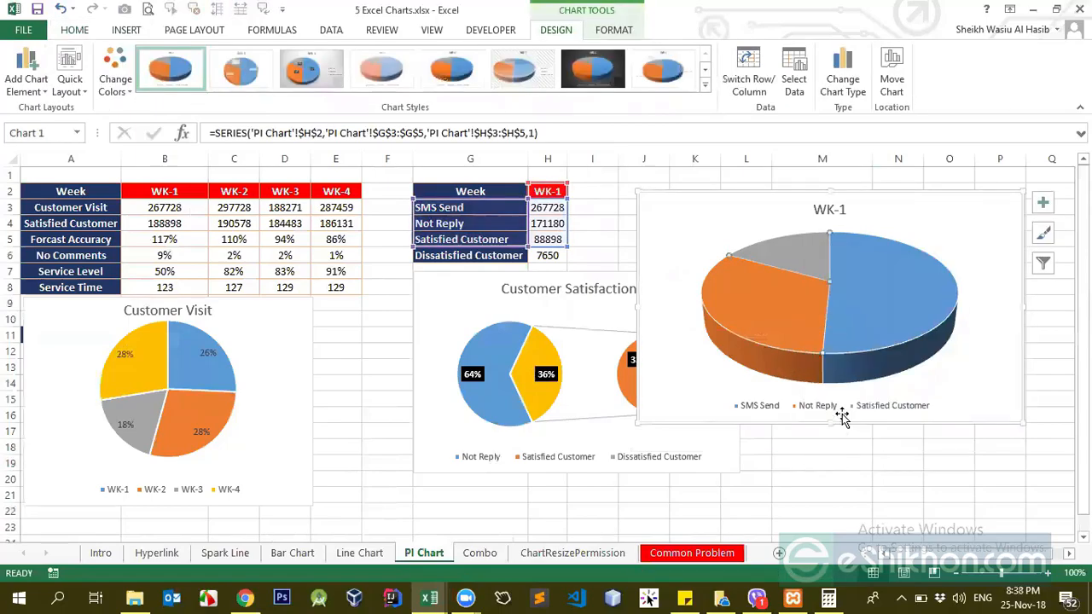
Step: Change the font colour of the WK-1 pie chart's data labels to white
left_click(756, 307)
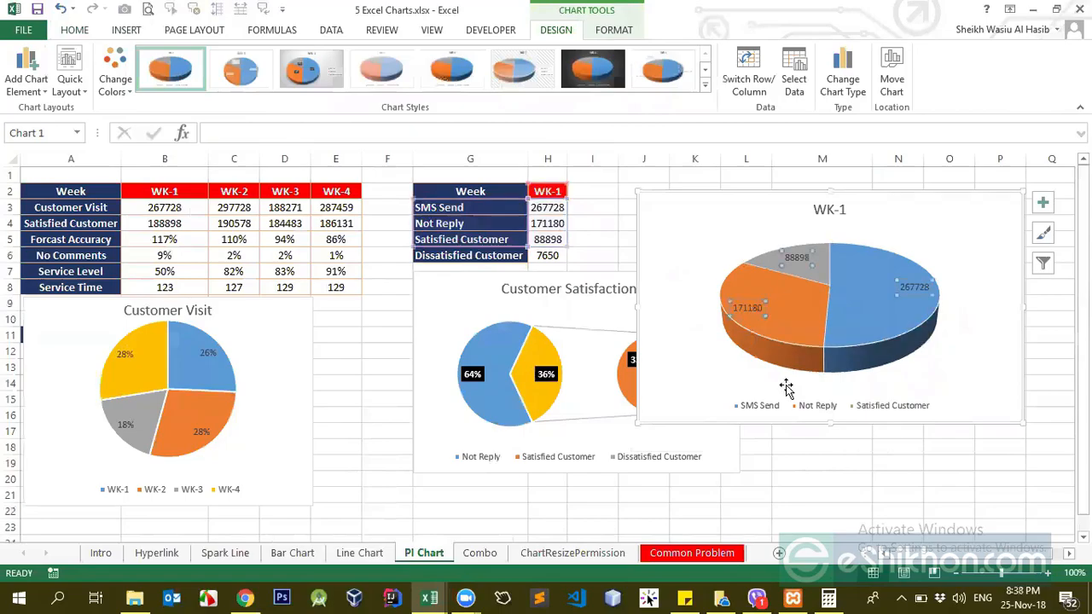
left_click(768, 348)
left_click(749, 310)
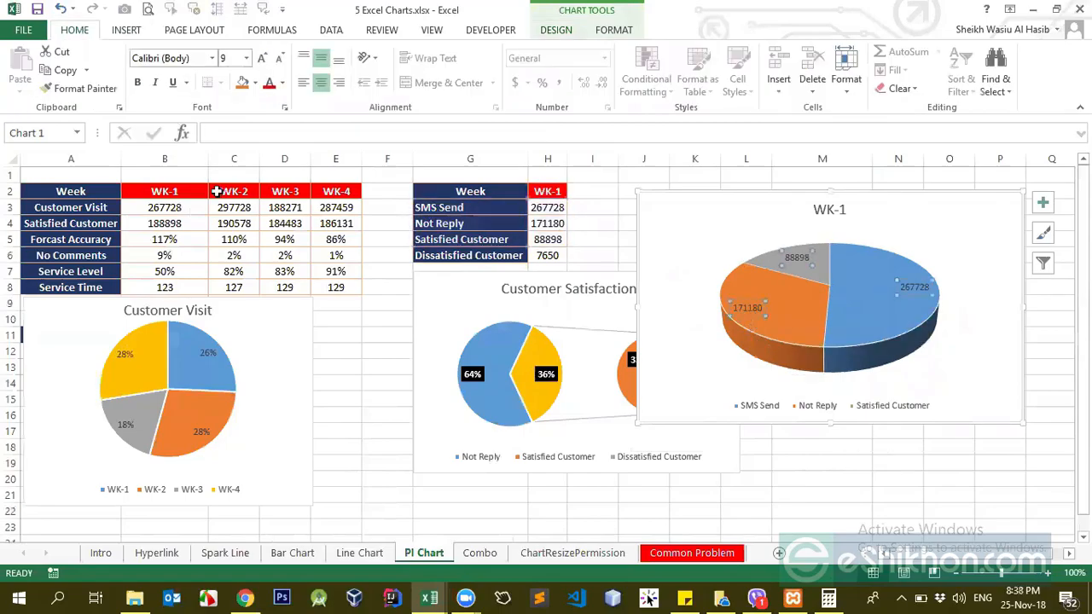
left_click(283, 83)
Step: Add the category name alongside the value in the WK-1 pie chart's data labels
left_click(754, 306)
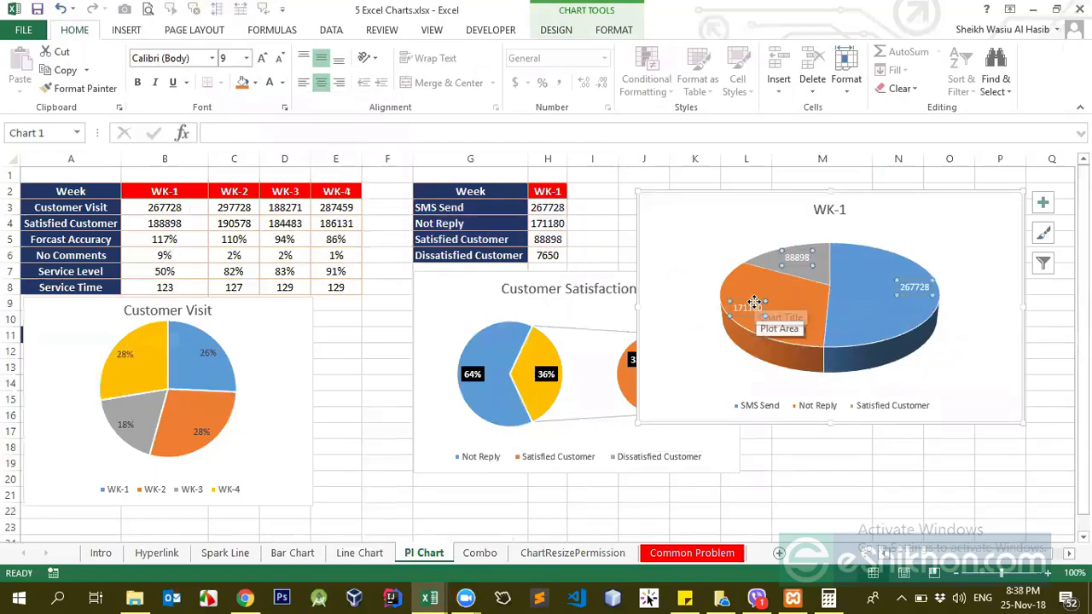
right_click(754, 306)
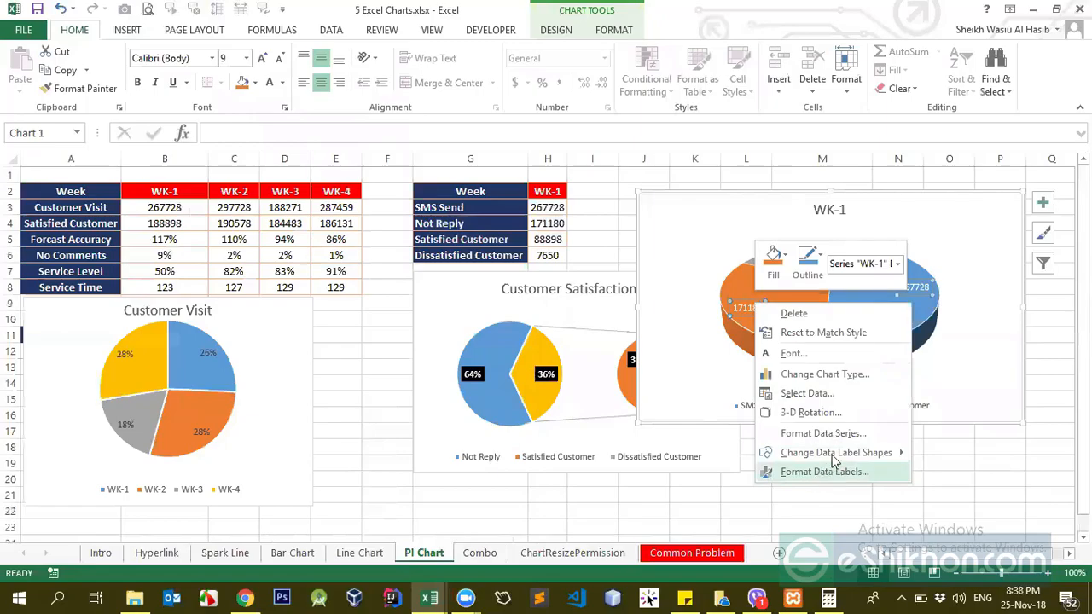
mouse_move(835, 460)
left_click(825, 473)
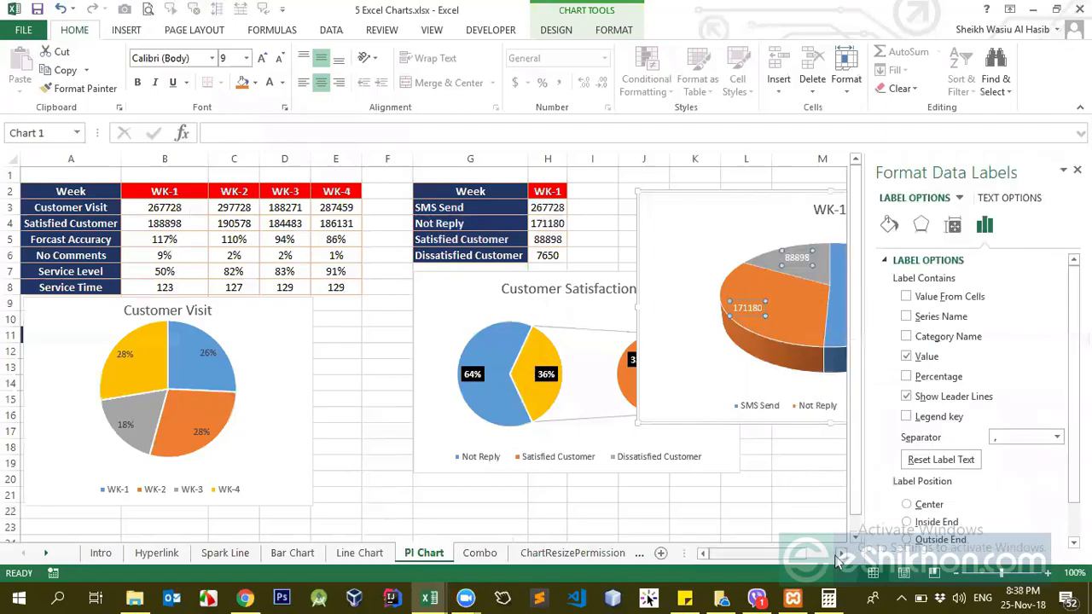
left_click_drag(796, 554, 824, 556)
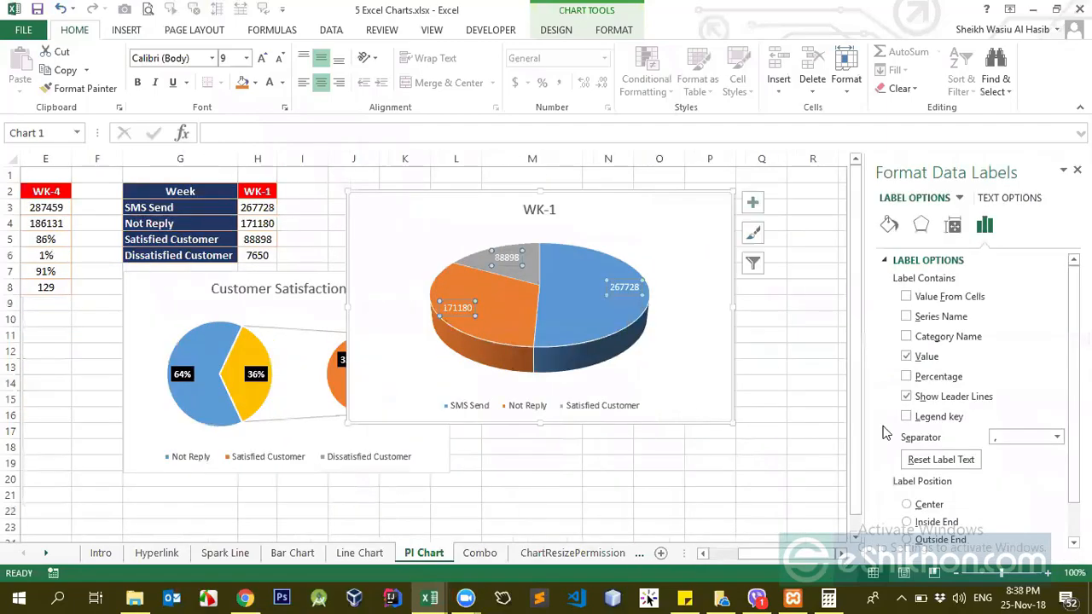
right_click(512, 336)
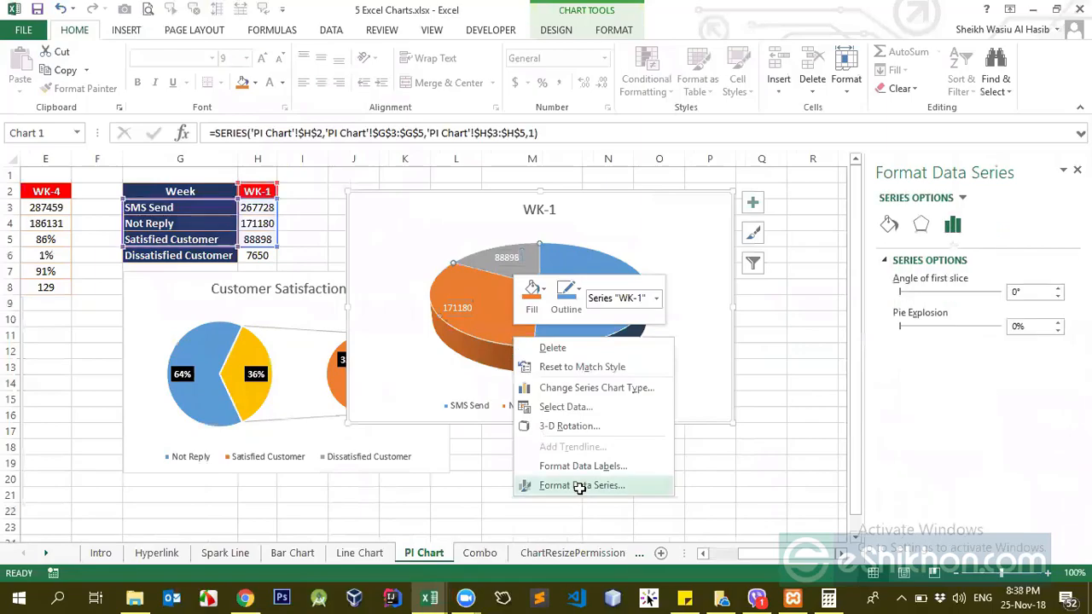
left_click(576, 486)
right_click(523, 328)
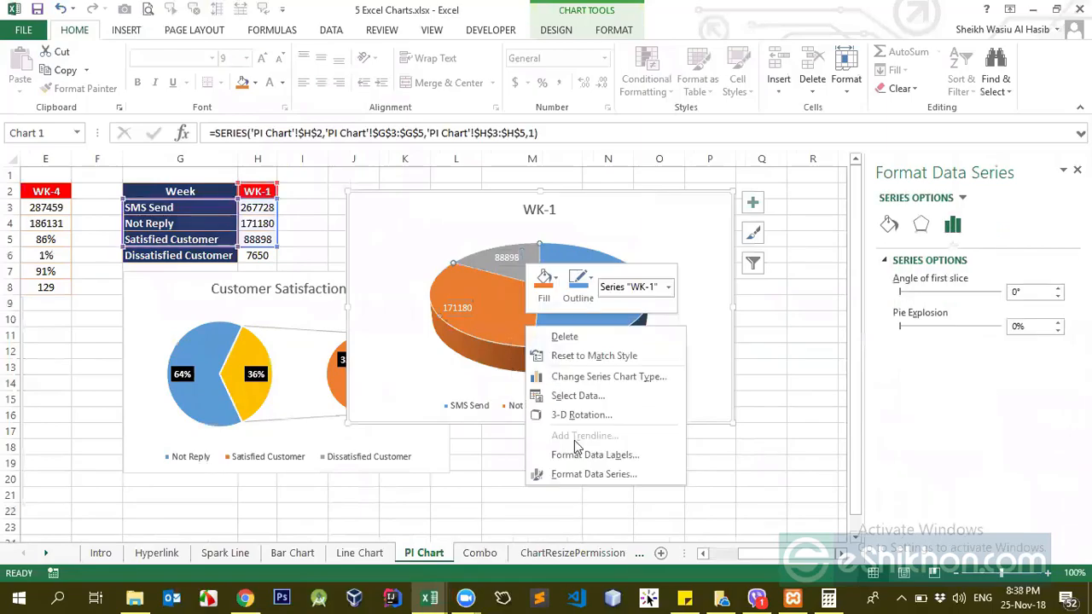
left_click(627, 453)
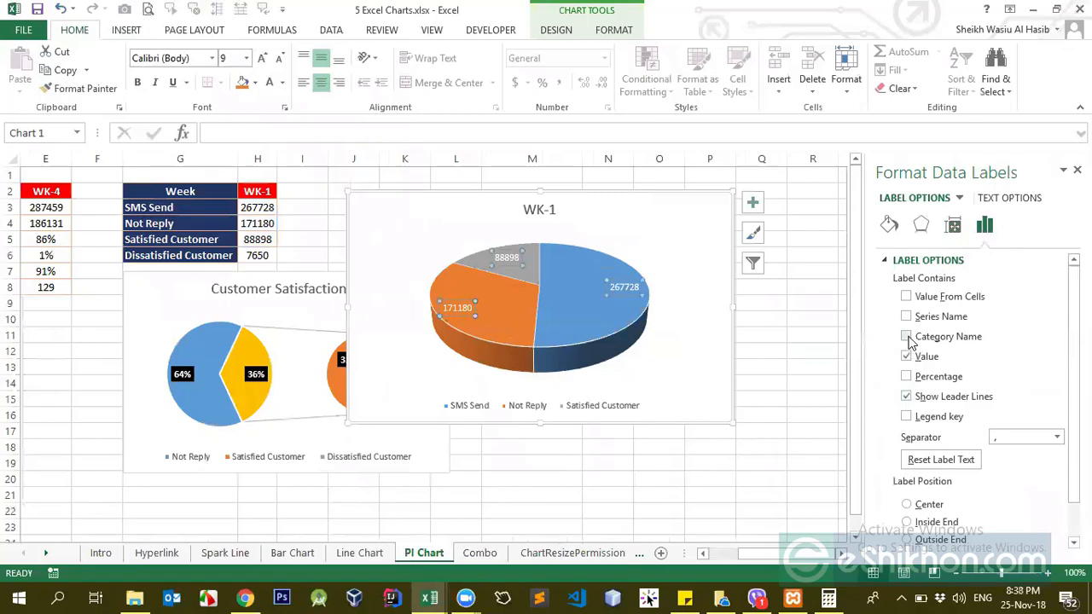
left_click(907, 337)
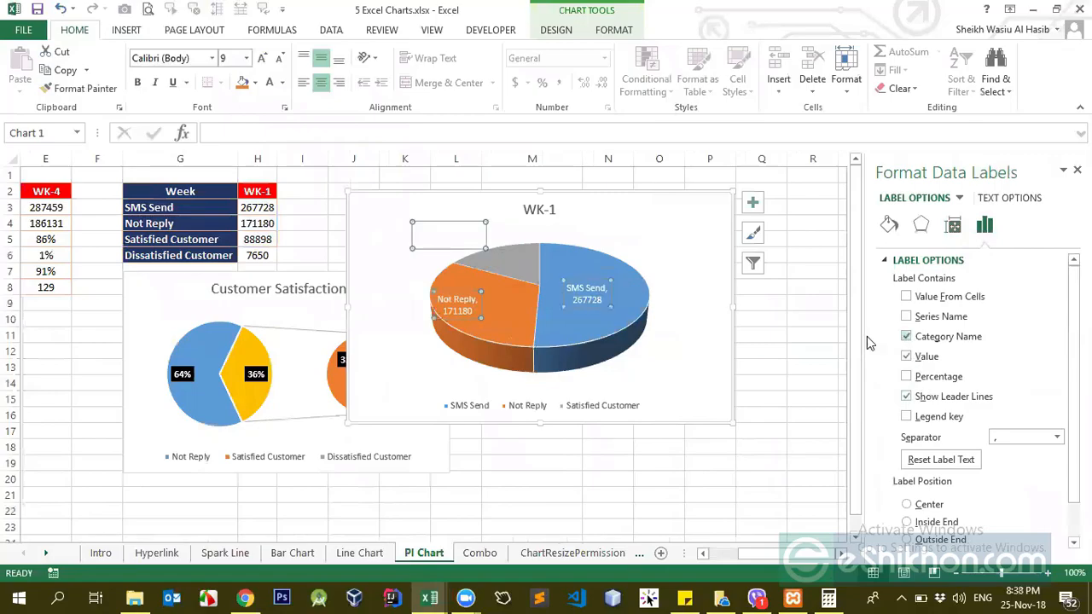
Step: Move the Satisfied Customer data label onto the grey slice of the WK-1 pie chart
left_click(540, 336)
left_click(580, 296)
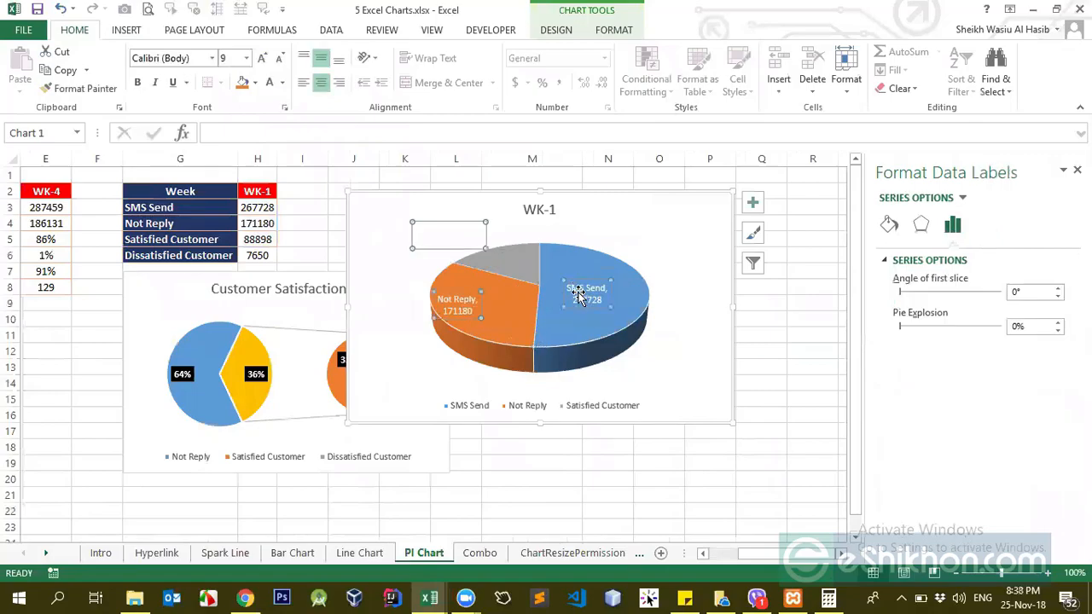
left_click(448, 221)
left_click_drag(432, 223, 503, 245)
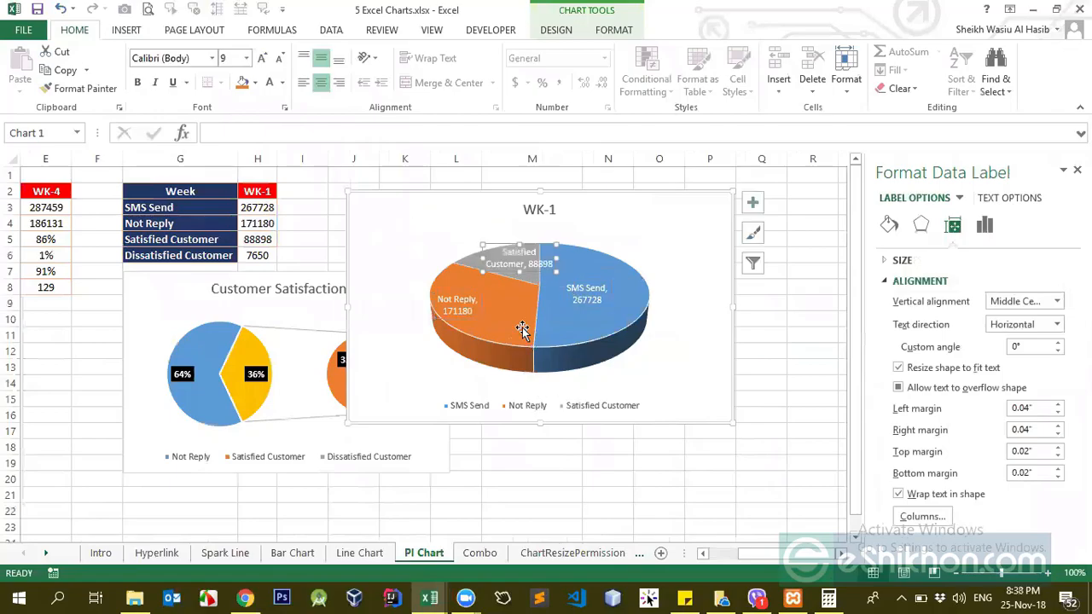
left_click(518, 303)
left_click(518, 255)
left_click(555, 319)
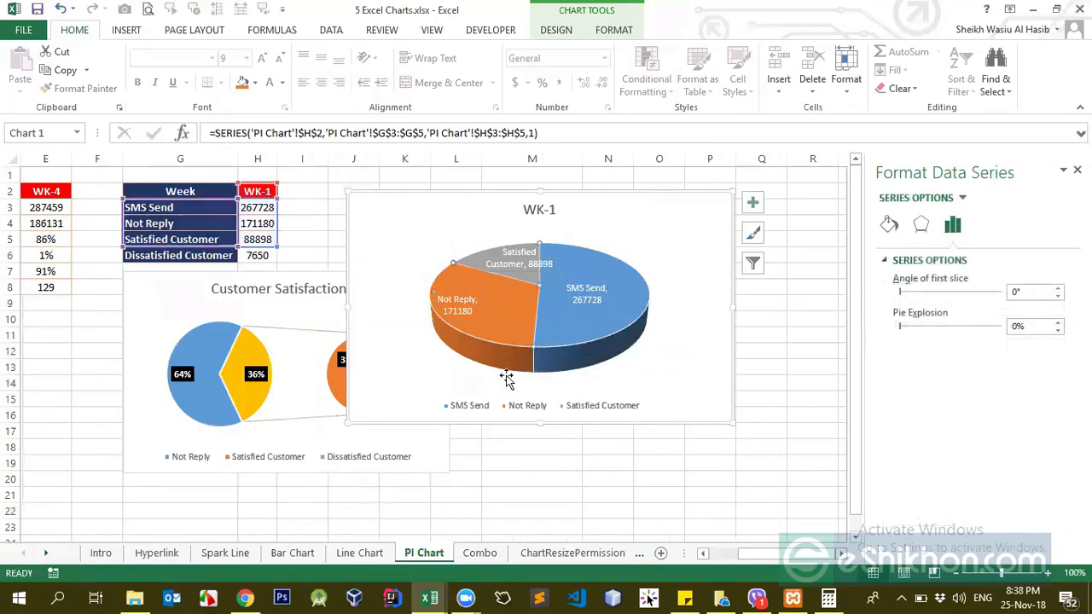
left_click(522, 352)
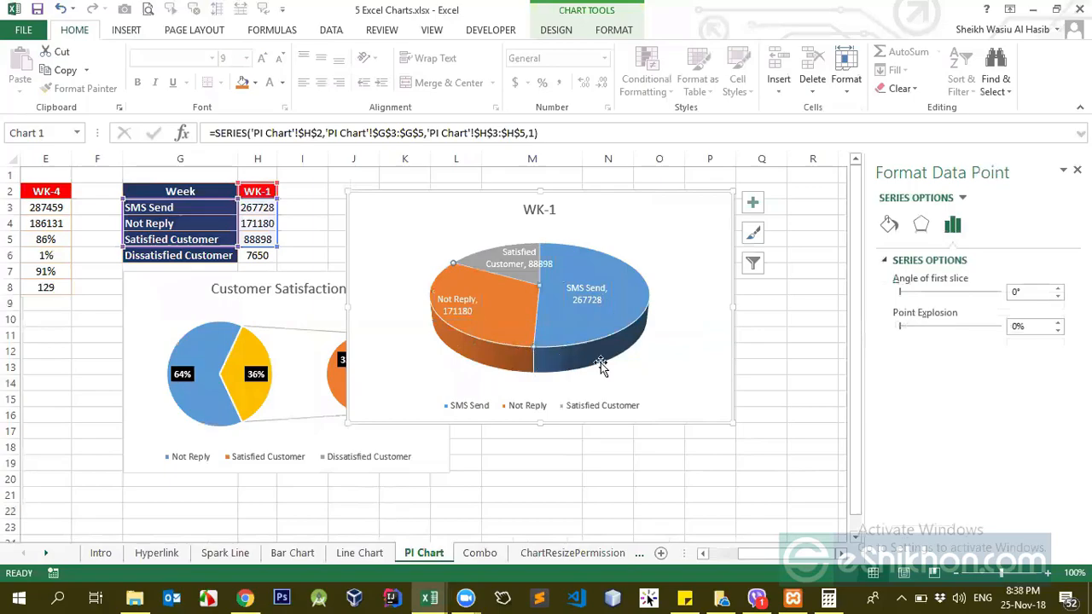
Step: Apply the chart style with a grey gradient background and dark label boxes to the WK-1 pie chart
left_click(555, 30)
left_click(593, 69)
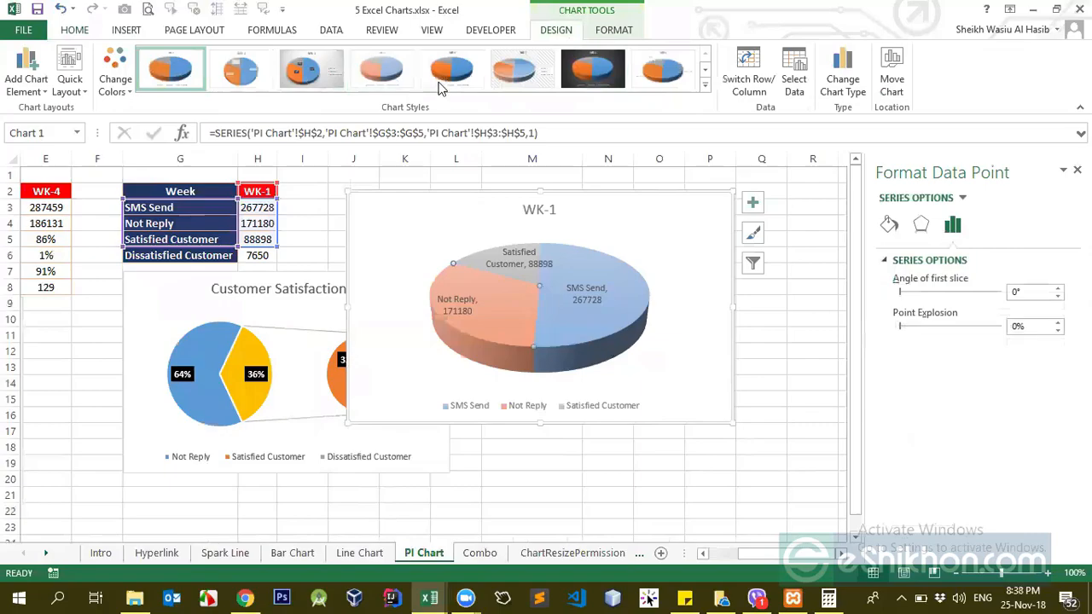
left_click(316, 81)
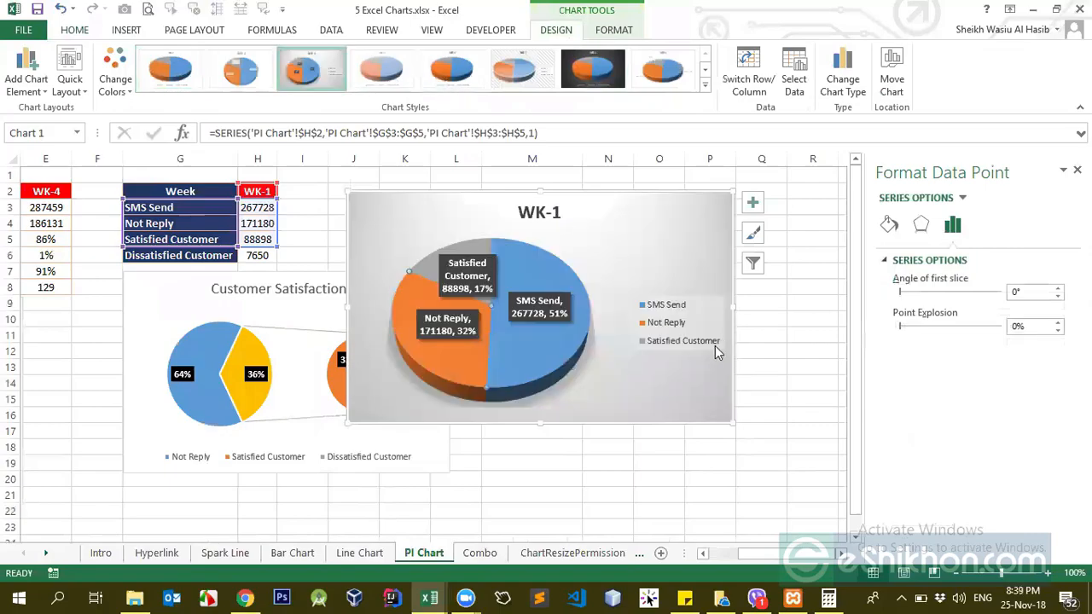
Step: Delete the legend from the WK-1 pie chart
left_click(682, 331)
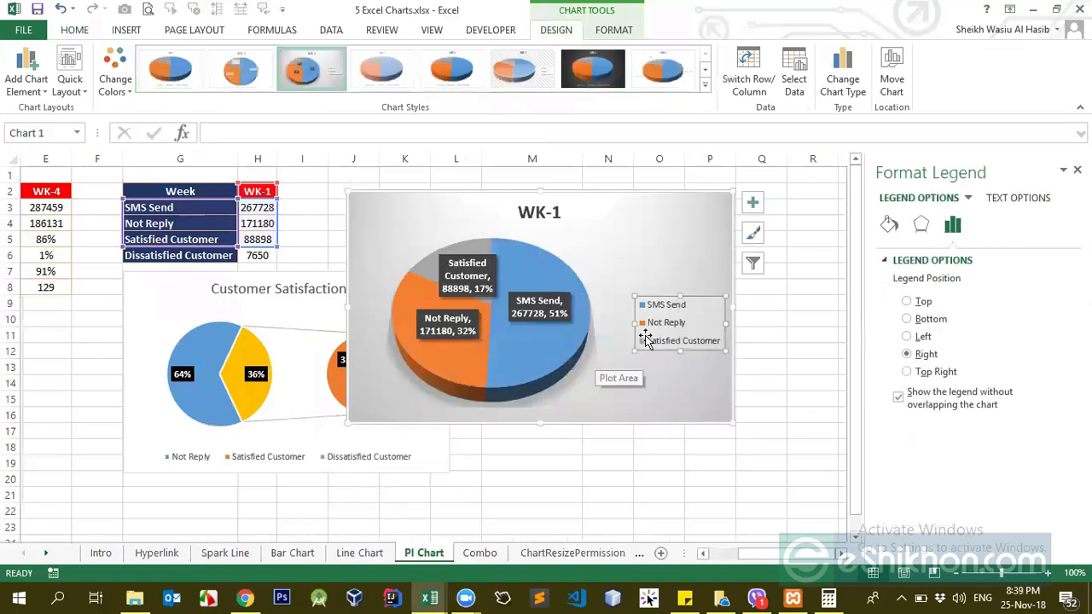
key("Delete")
left_click(680, 322)
Step: Preview the title and legend placement options for the WK-1 pie chart, keeping the legend set to None
left_click(27, 78)
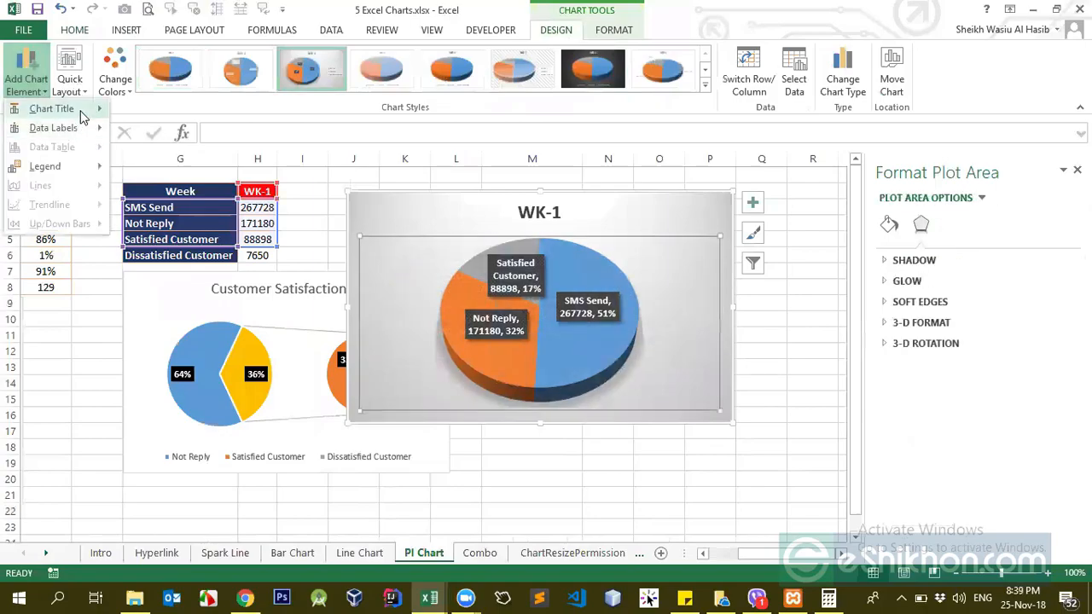
mouse_move(82, 117)
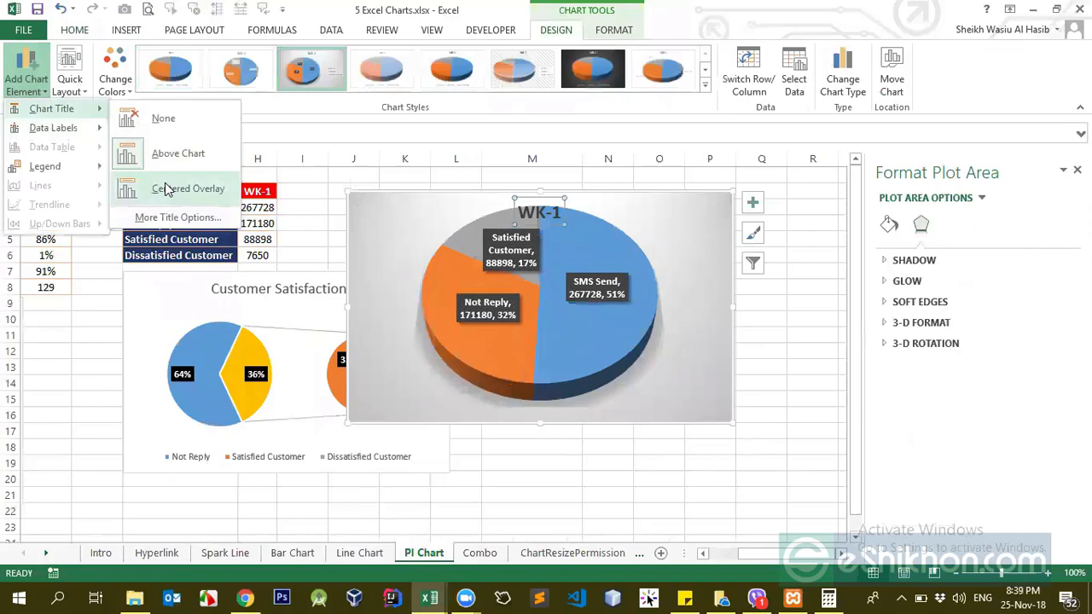
mouse_move(62, 167)
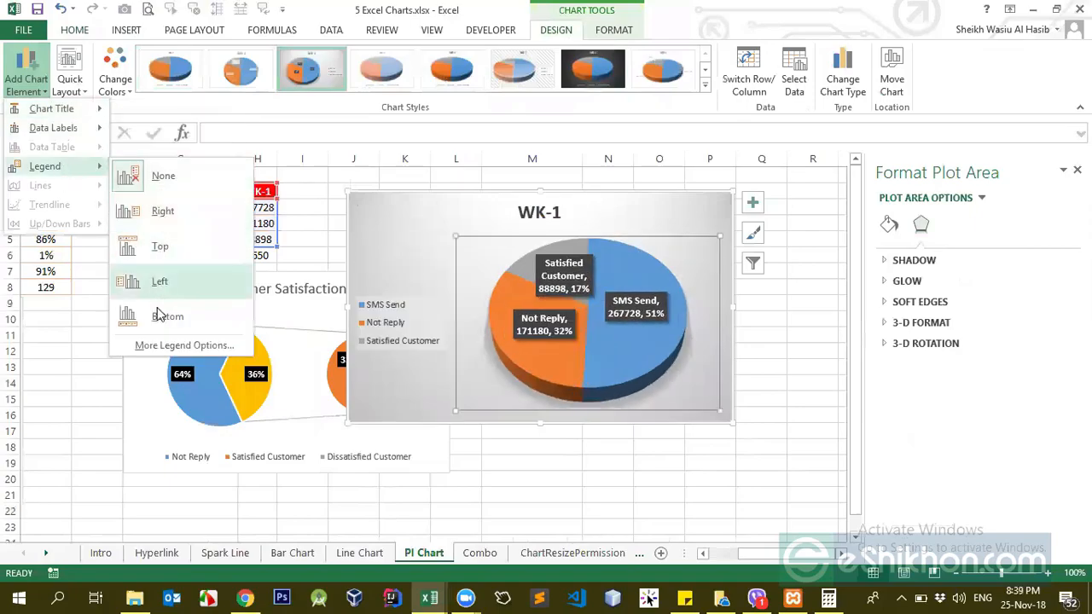
left_click(128, 177)
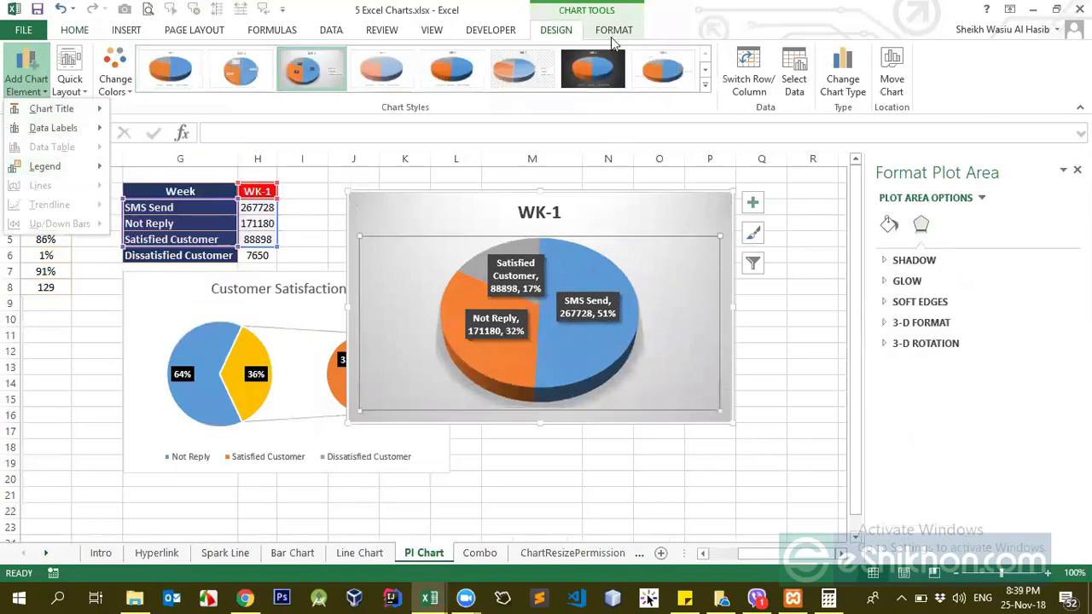
left_click(566, 32)
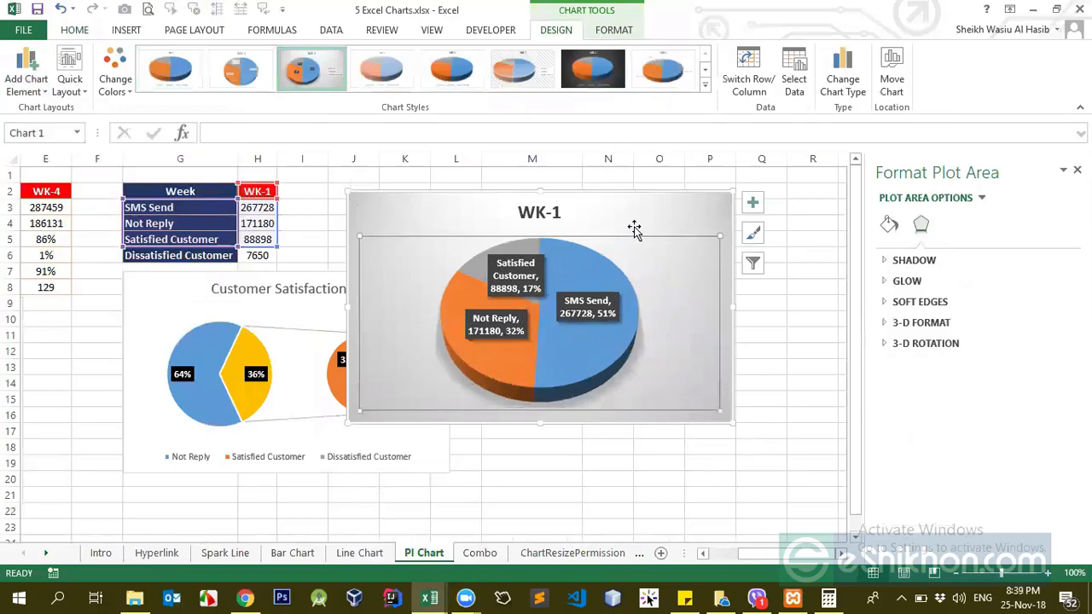
Step: Shift the WK-1 chart slightly to the right and set its category label range to G3:G6 on the PI Chart sheet
left_click_drag(658, 217, 691, 221)
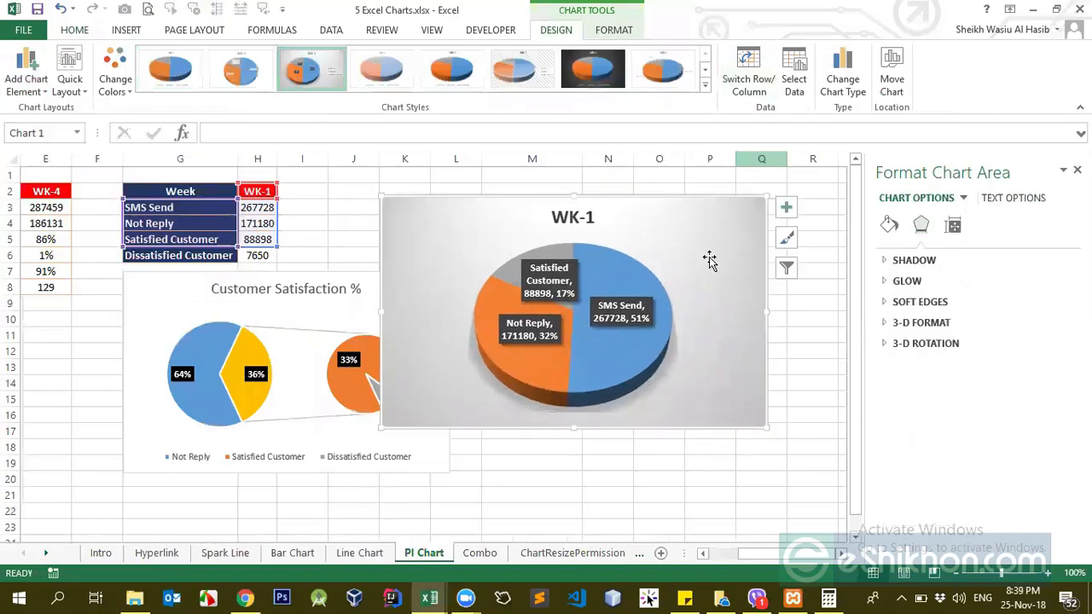
left_click(794, 73)
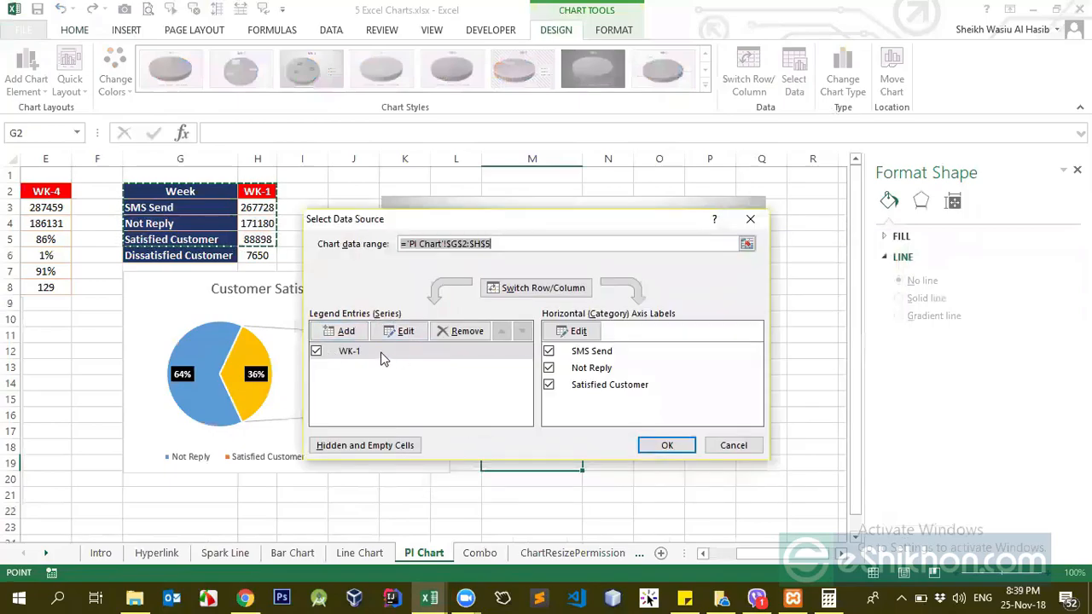
left_click(380, 353)
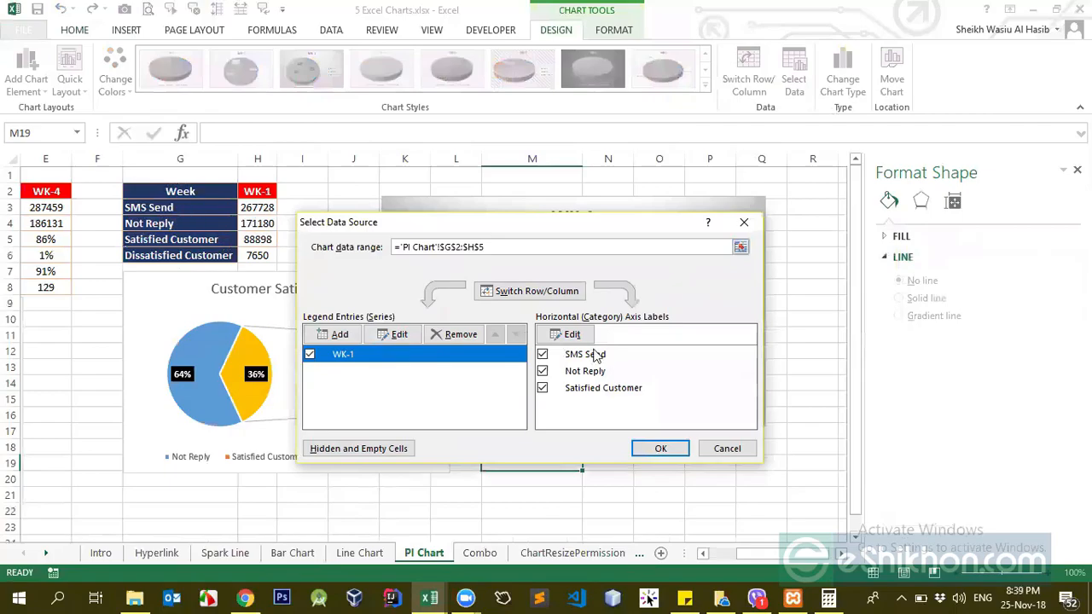
left_click(570, 335)
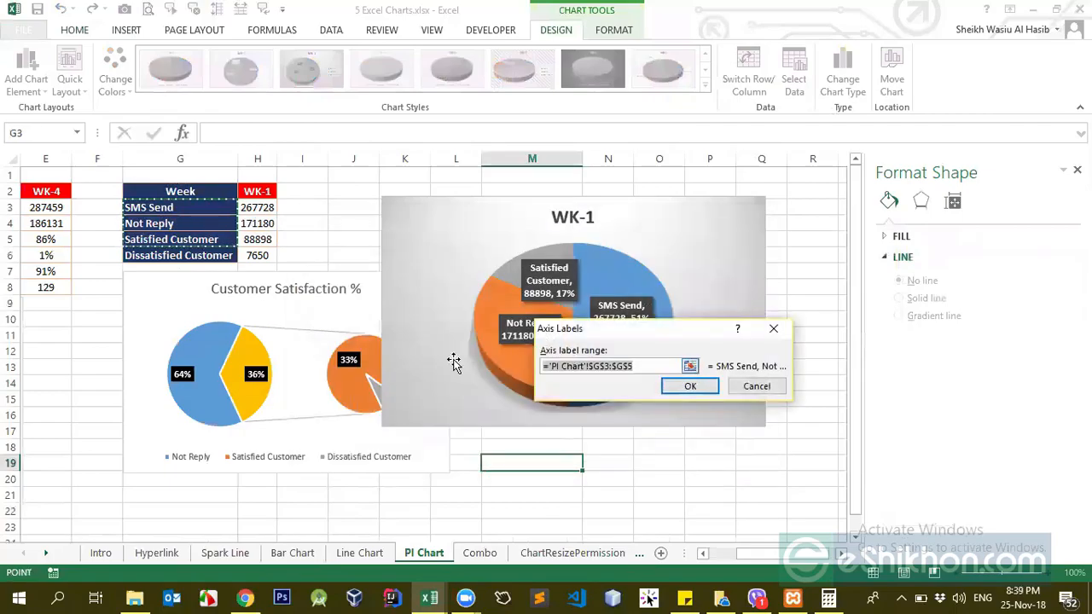
left_click(692, 366)
left_click_drag(171, 207, 217, 255)
key("Return")
key("Return")
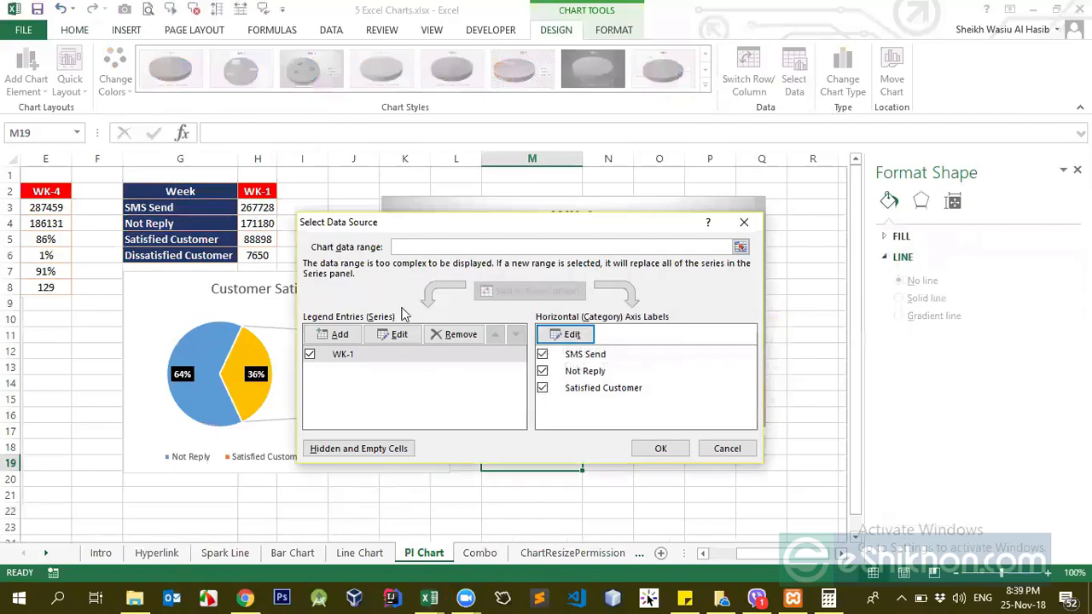
left_click(571, 334)
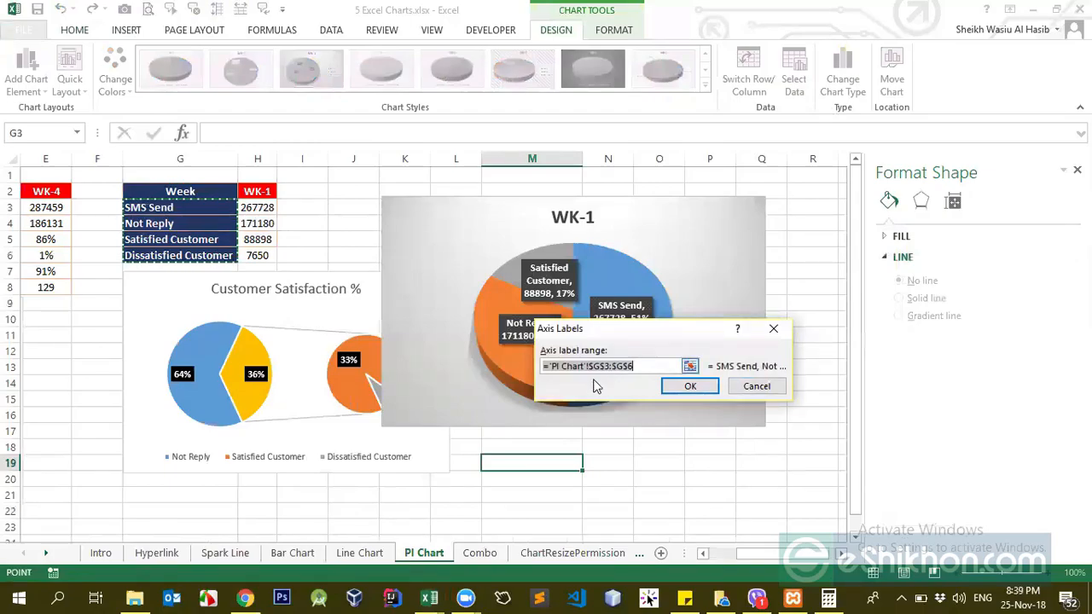
left_click(744, 386)
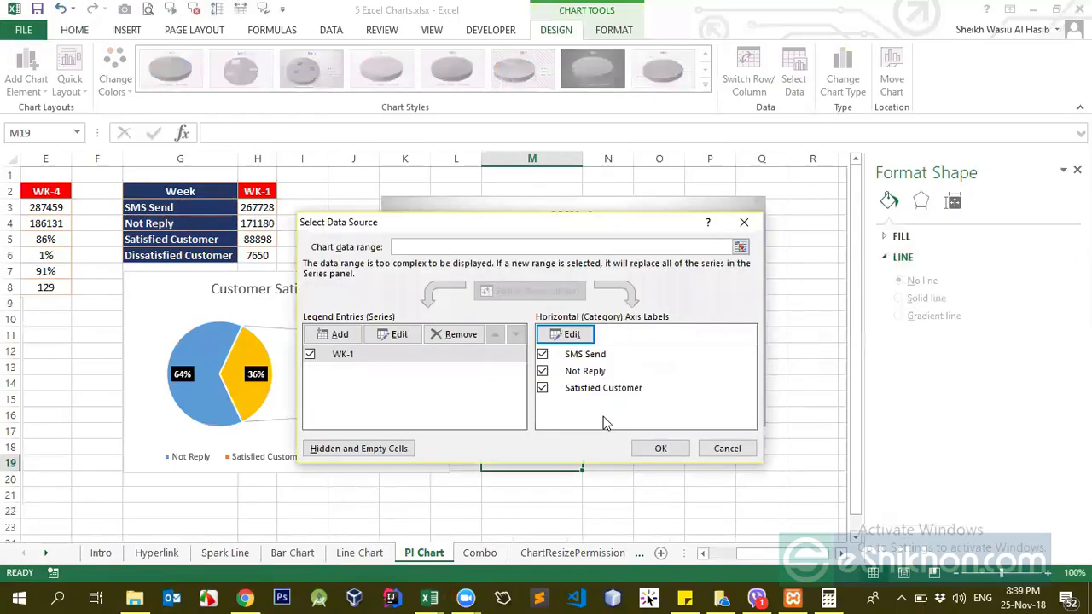
Step: Exclude the Satisfied Customer category from the WK-1 pie chart's data source and apply the change
left_click(543, 388)
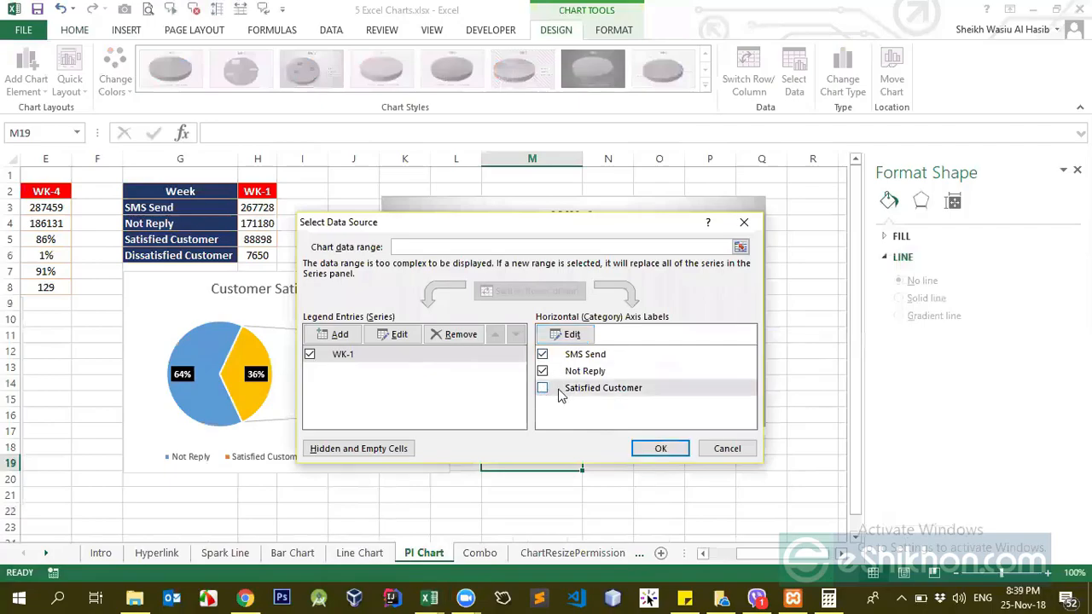
left_click(543, 388)
left_click(653, 448)
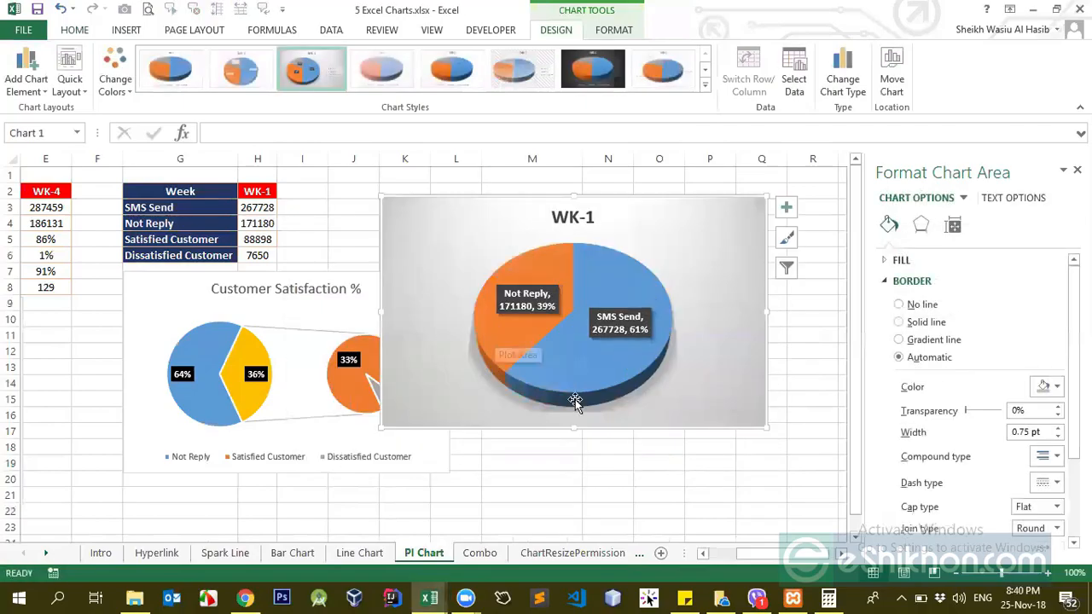
Step: Delete the WK-1 3-D pie chart from the PI Chart sheet and select cell M5
left_click(788, 270)
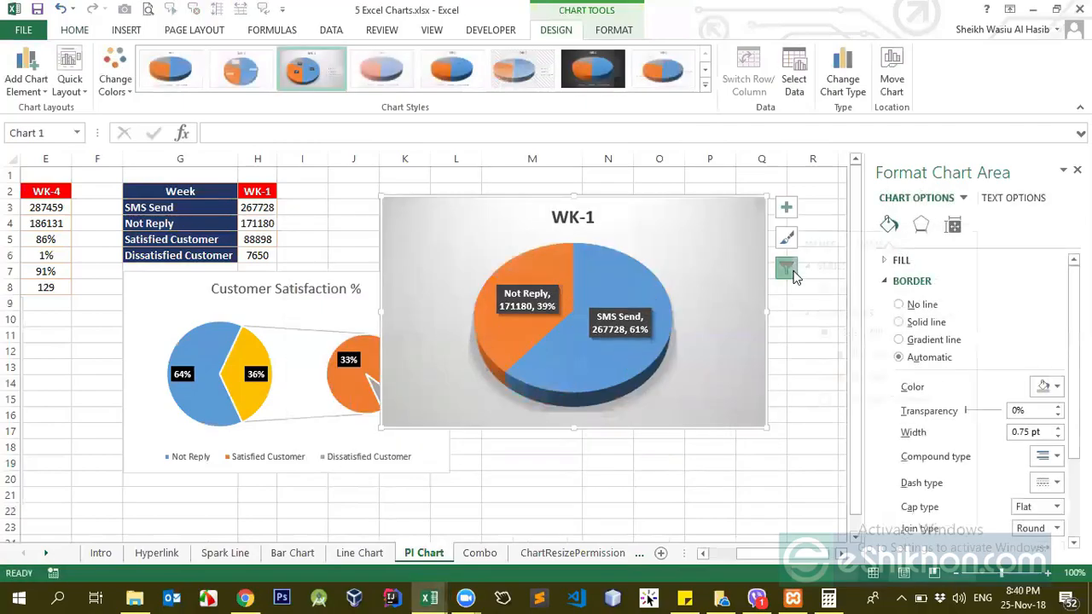
left_click(676, 257)
left_click_drag(661, 212, 720, 213)
key("Delete")
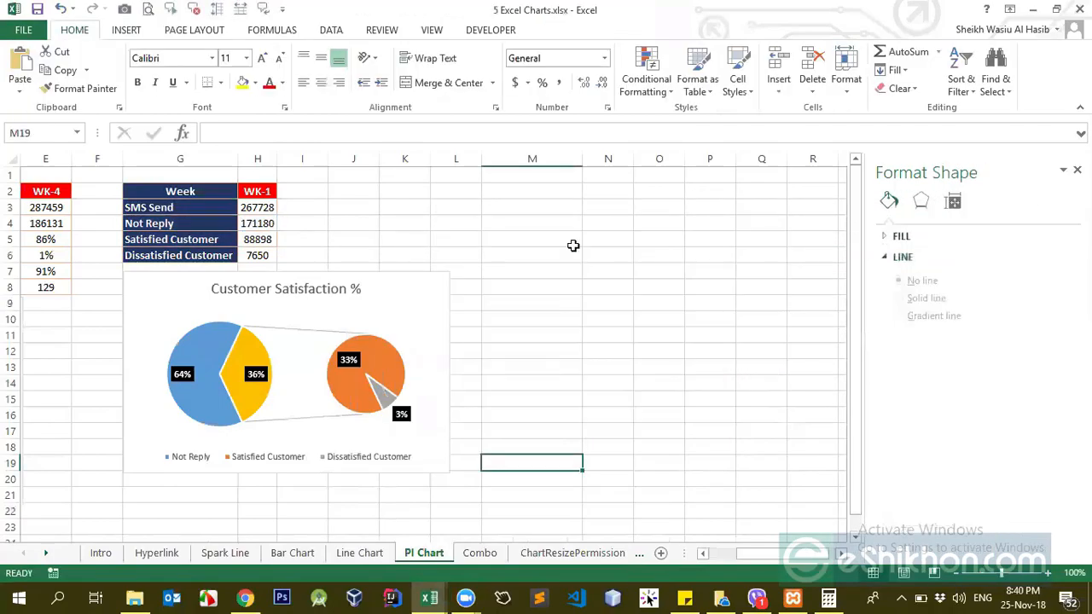
left_click(568, 241)
Step: Switch to the Final_Employee Database workbook and look over the pay slip on the Print (2) sheet
mouse_move(441, 597)
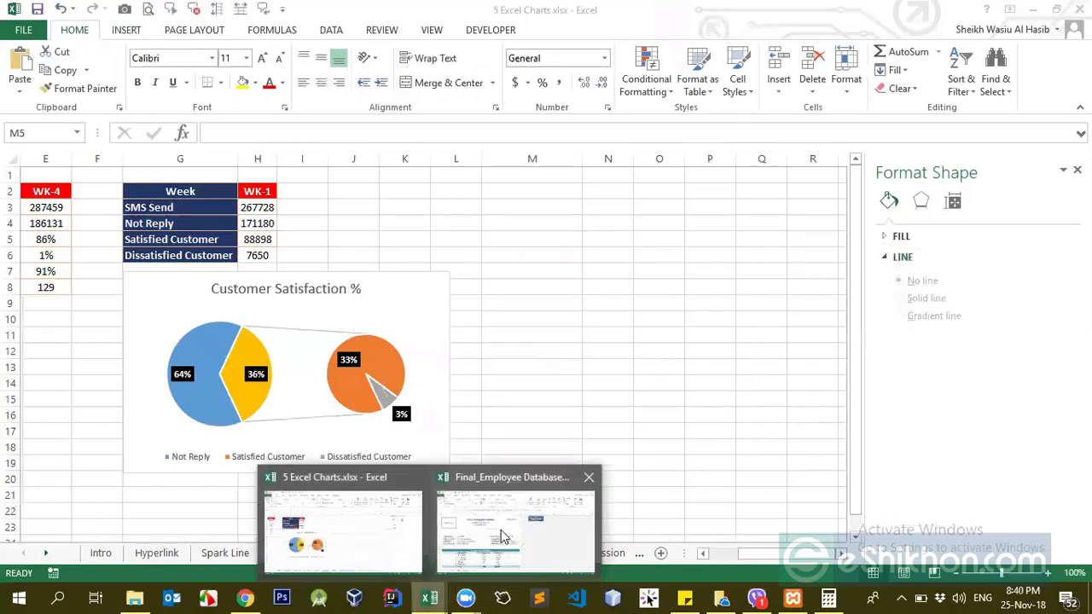
left_click(501, 530)
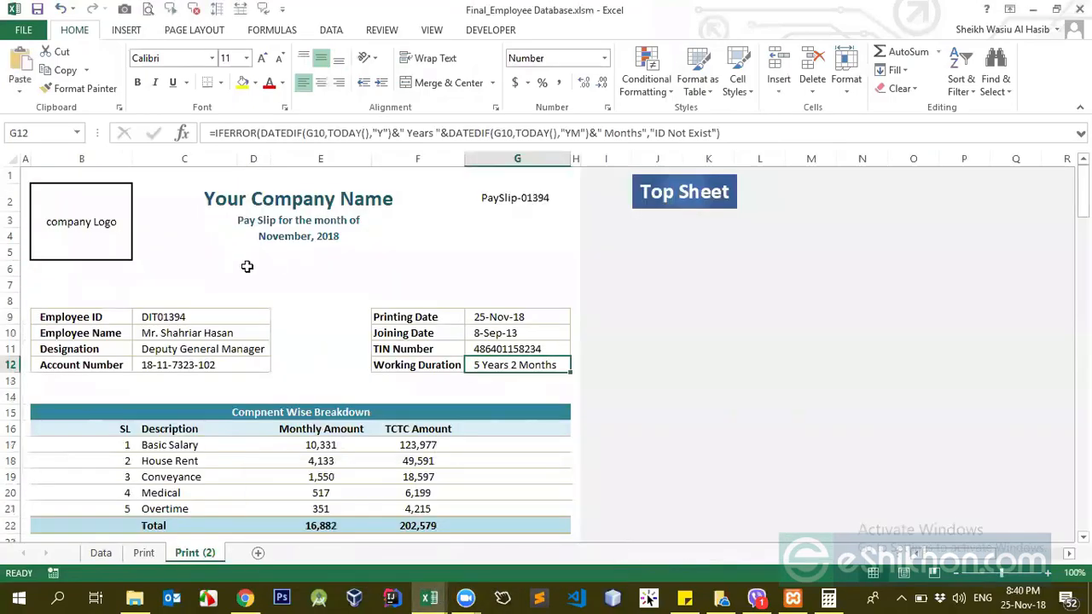
left_click(274, 198)
scroll(300, 268, "down", 10)
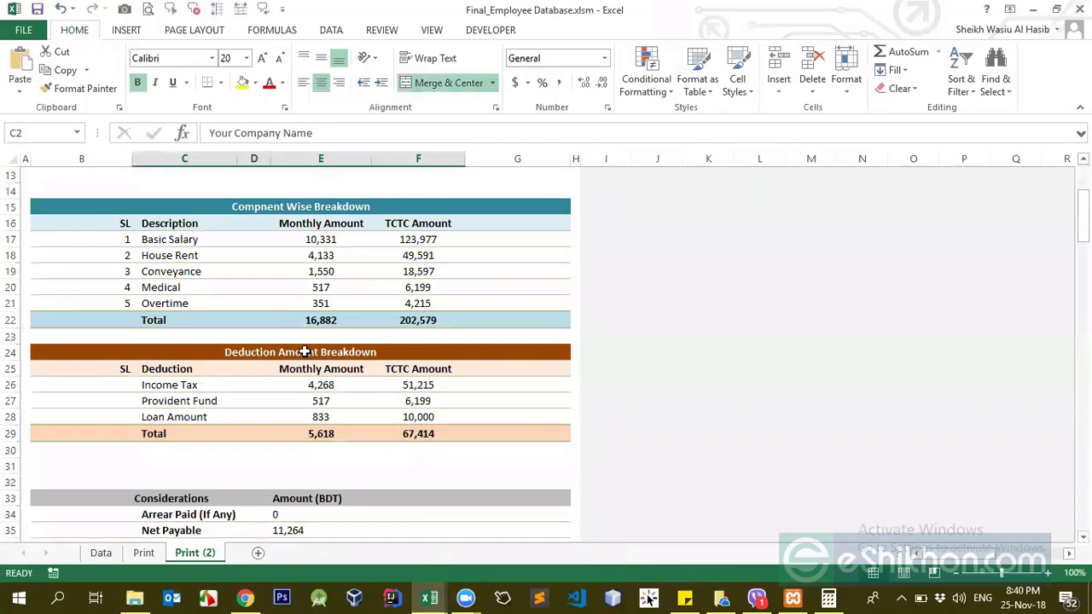
scroll(312, 417, "up", 10)
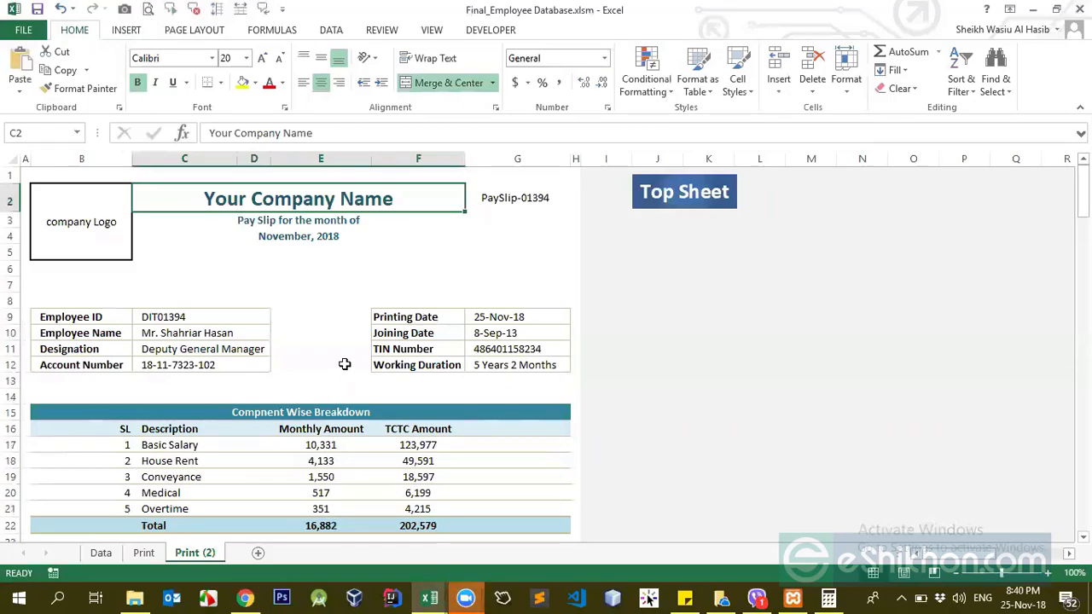
left_click(312, 362)
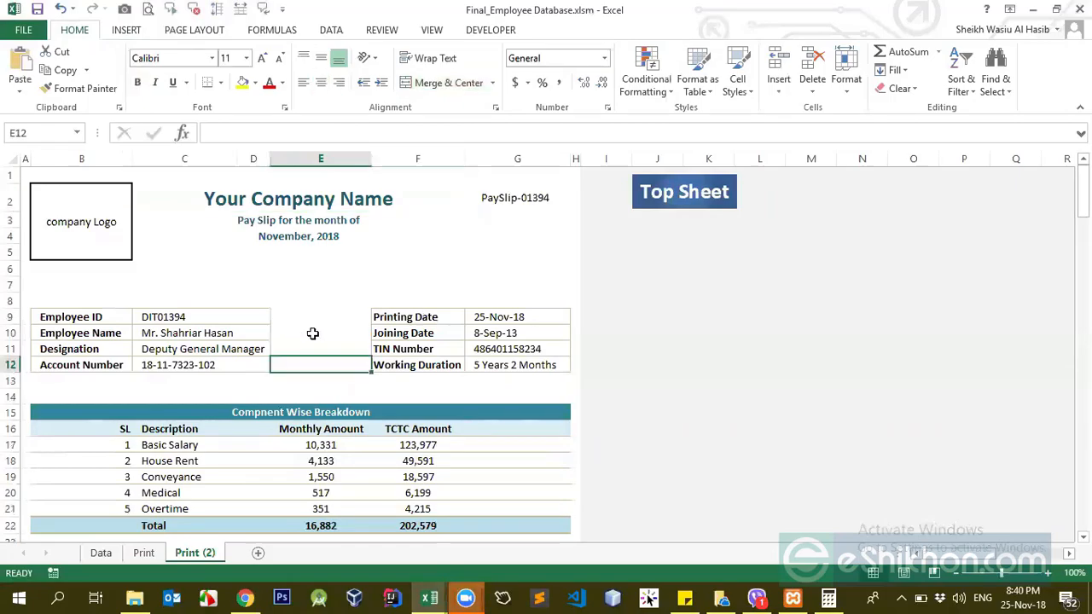
left_click(466, 597)
left_click(540, 556)
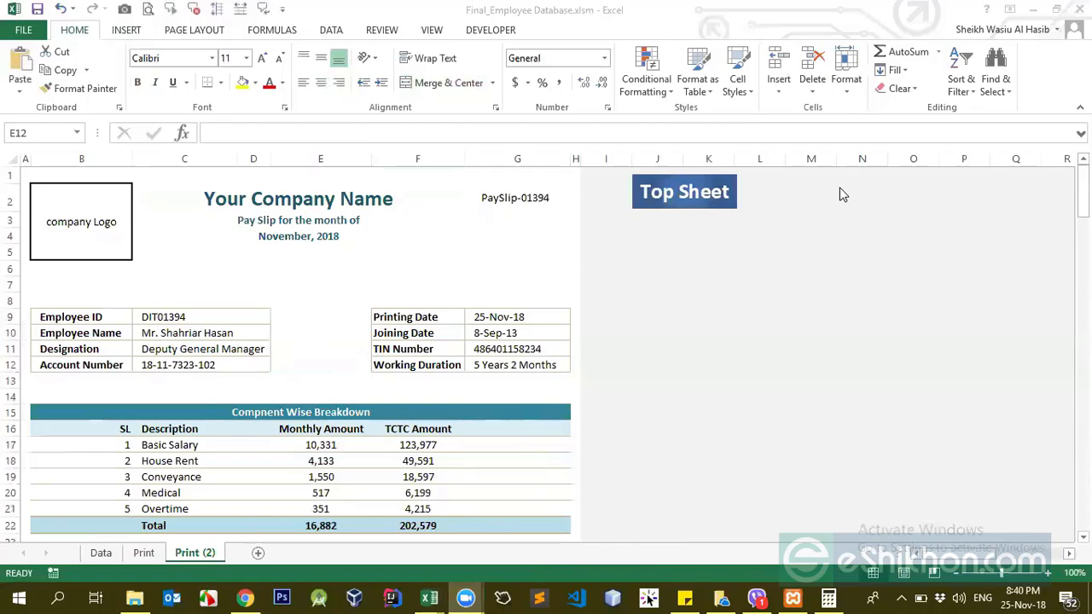
left_click(82, 228)
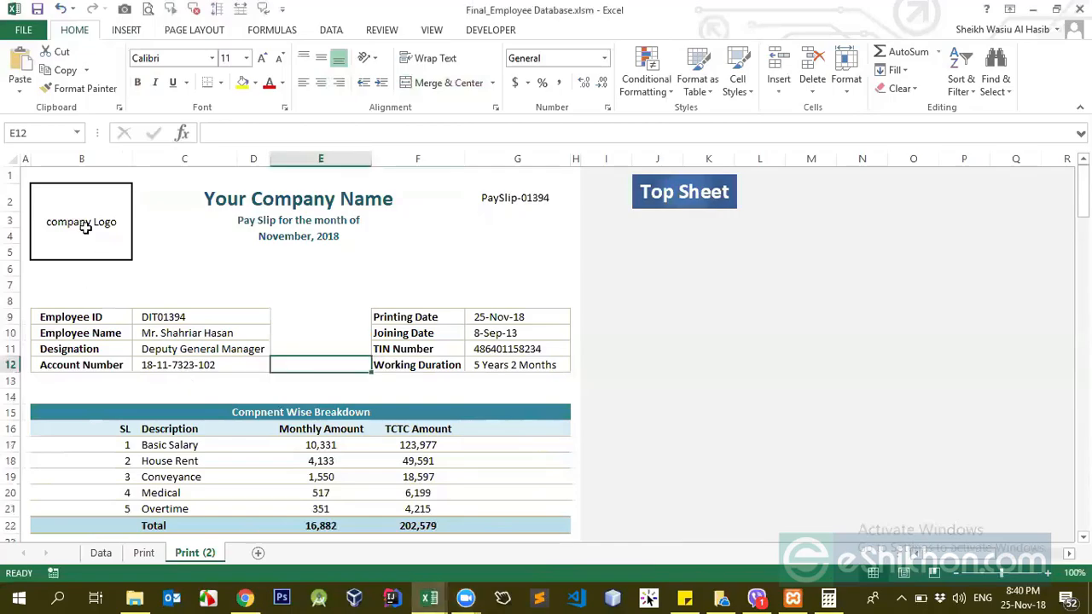
Step: Look over the pay slip header cells on the Print (2) sheet: logo, company name, title and the month in C4
left_click(85, 227)
left_click(248, 209)
left_click(277, 234)
key("Up")
left_click(293, 236)
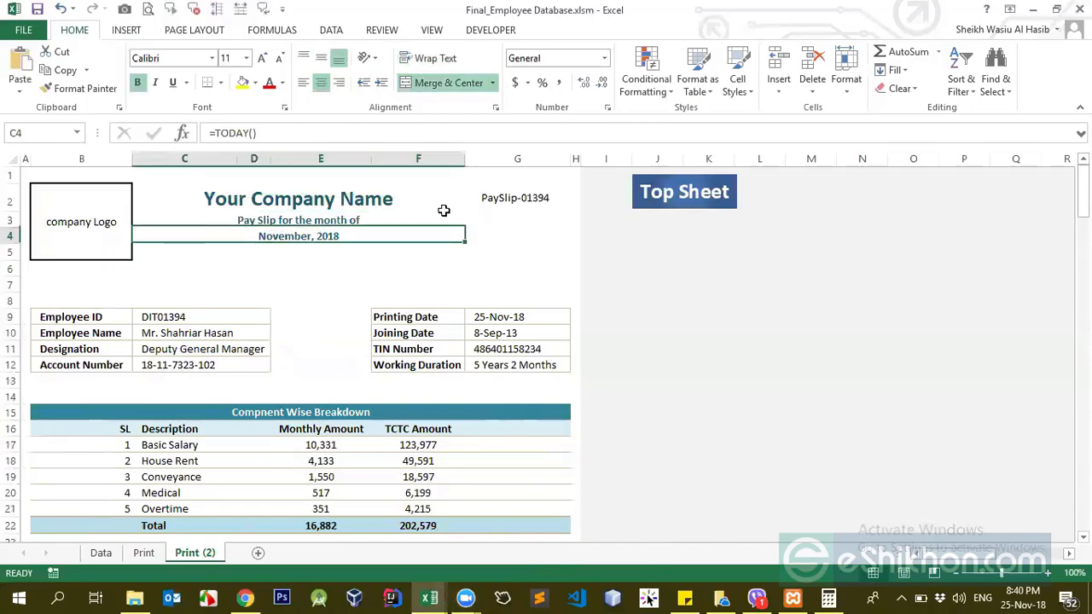
Step: Inspect the CONCATENATE and RIGHT formula behind the pay slip number in G2, leaving it unaltered
left_click(509, 201)
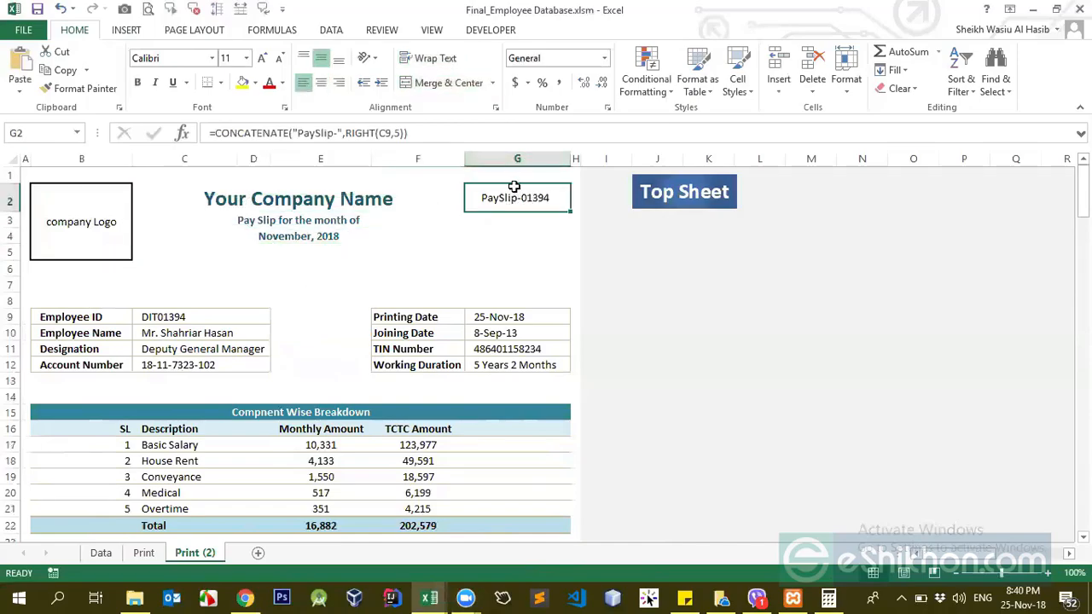
left_click(313, 135)
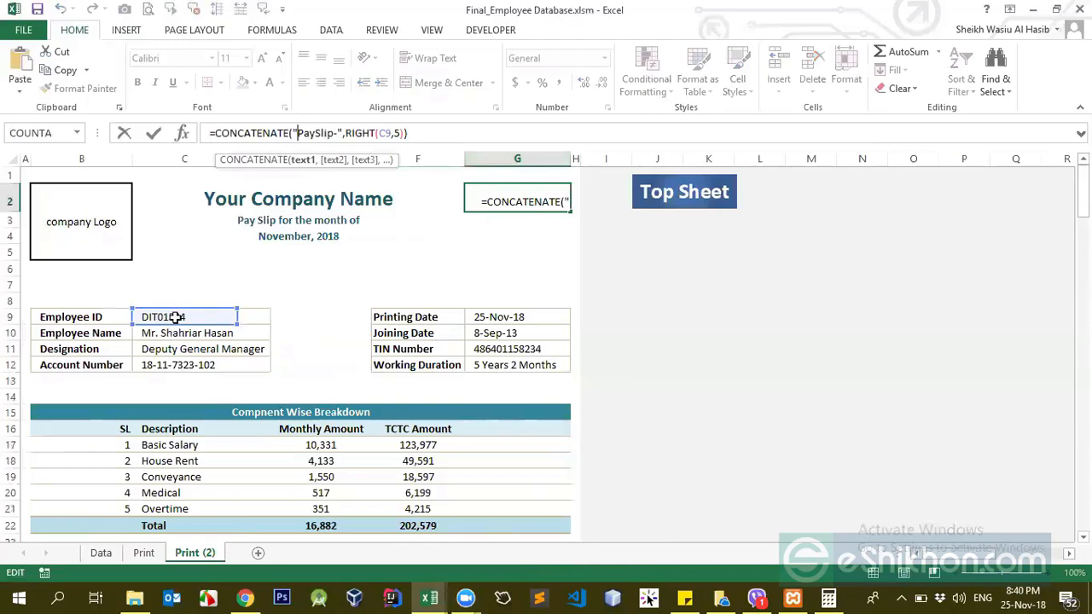
key("Return")
Step: Review the component and deduction breakdowns, checking the Basic Salary lookup formula in E17 against the Employee ID in C9
left_click(377, 315)
scroll(378, 317, "down", 5)
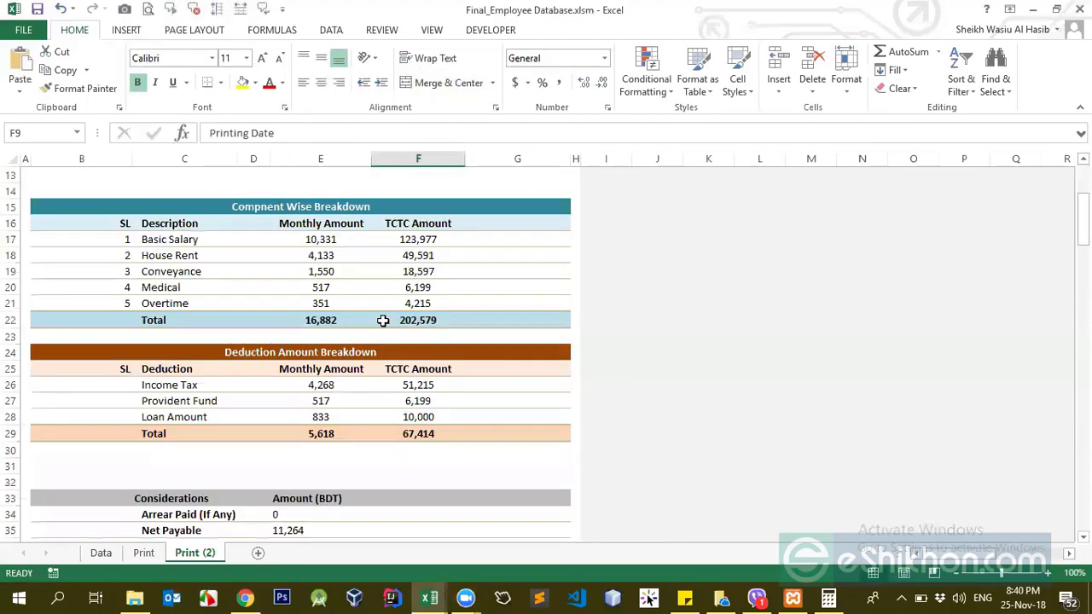
scroll(362, 354, "up", 1)
scroll(350, 359, "up", 1)
left_click(329, 343)
scroll(344, 375, "up", 3)
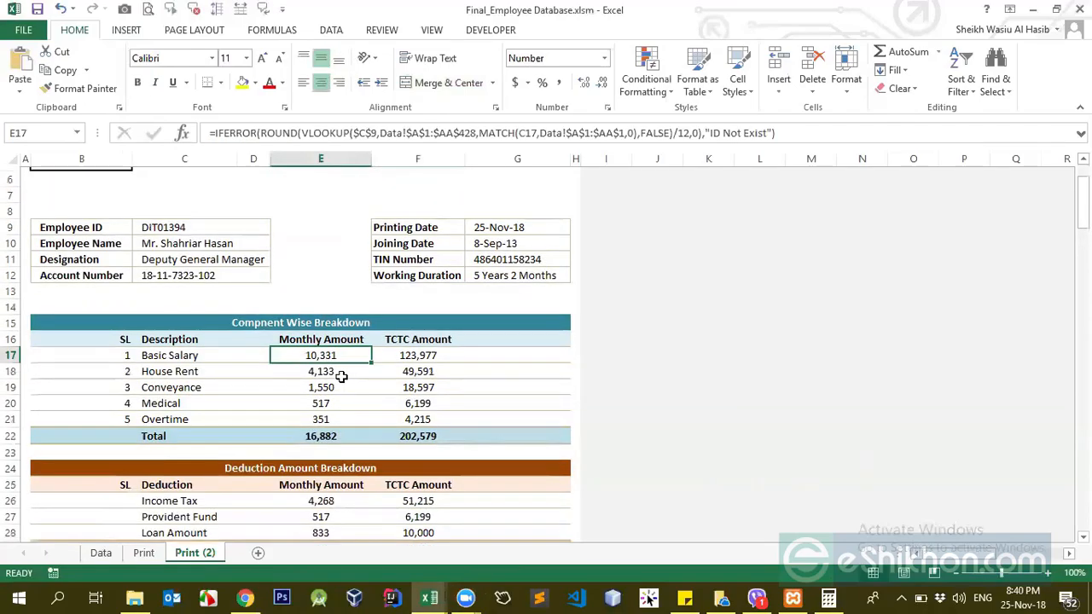
left_click(195, 334)
scroll(244, 400, "down", 1)
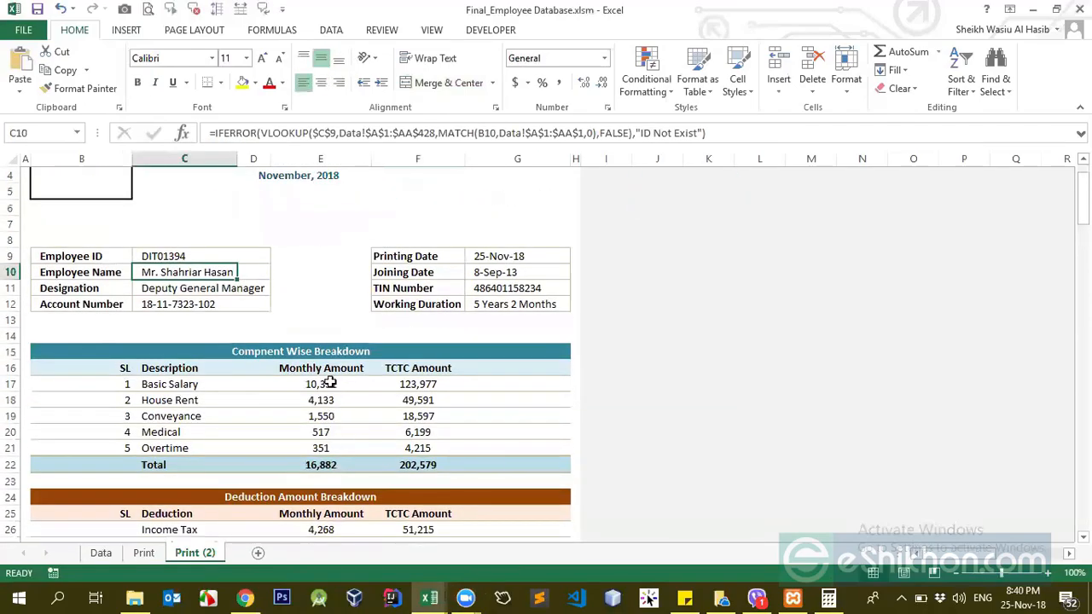
left_click(330, 381)
left_click(195, 257)
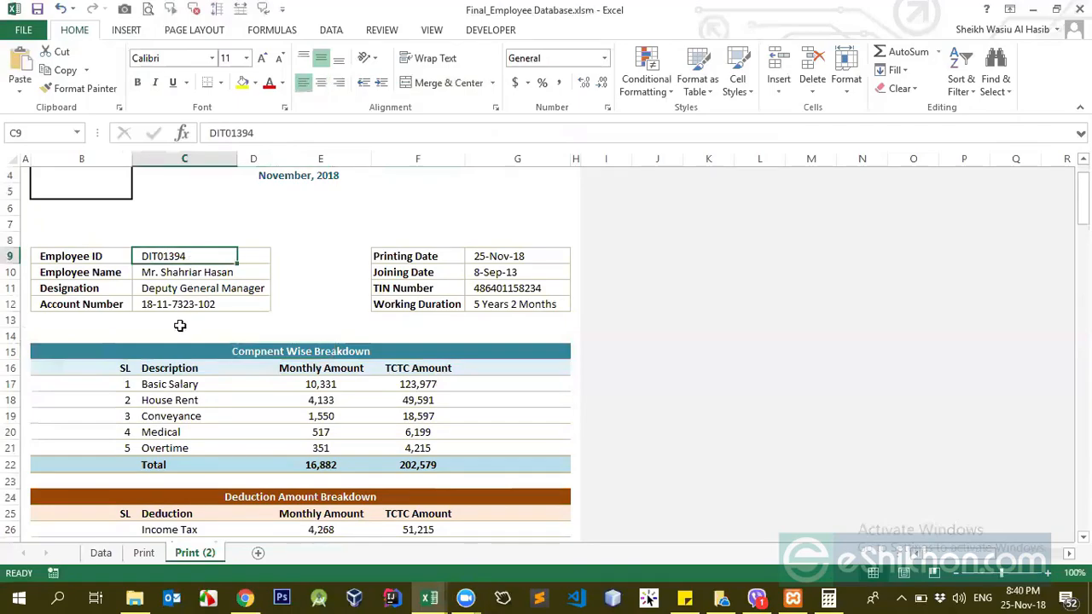
Step: Check the lookup formulas for Employee Name, Designation and Account Number in C10 to C12
scroll(180, 325, "up", 1)
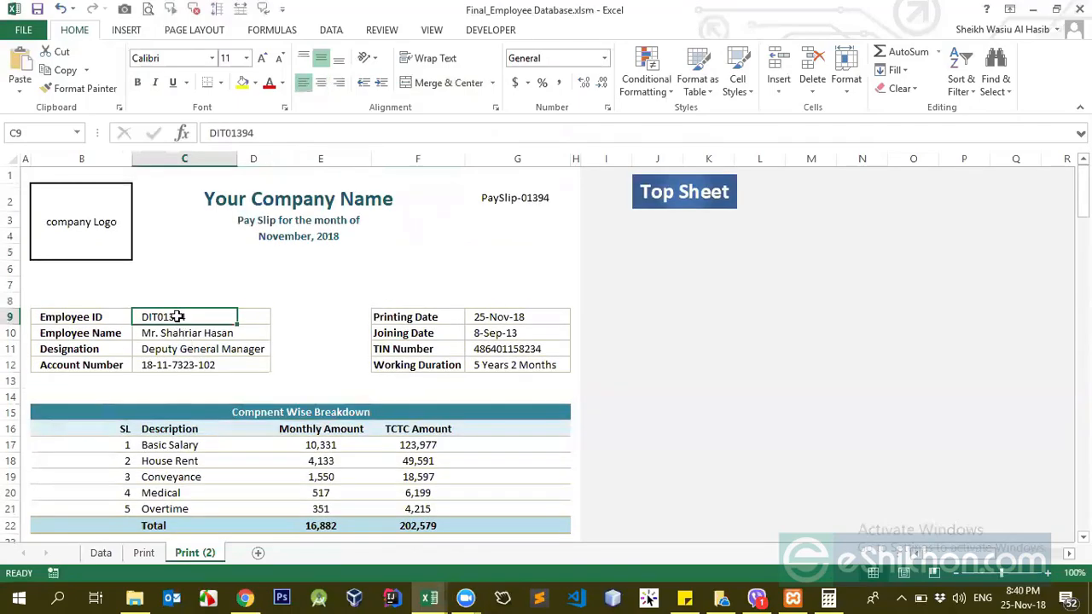
left_click(173, 333)
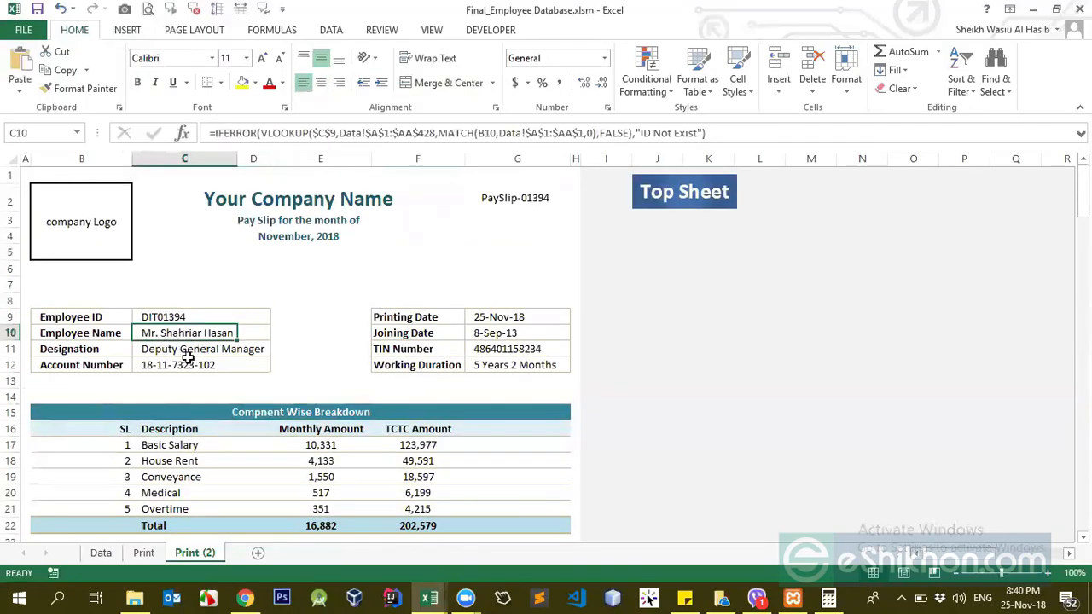
left_click(180, 354)
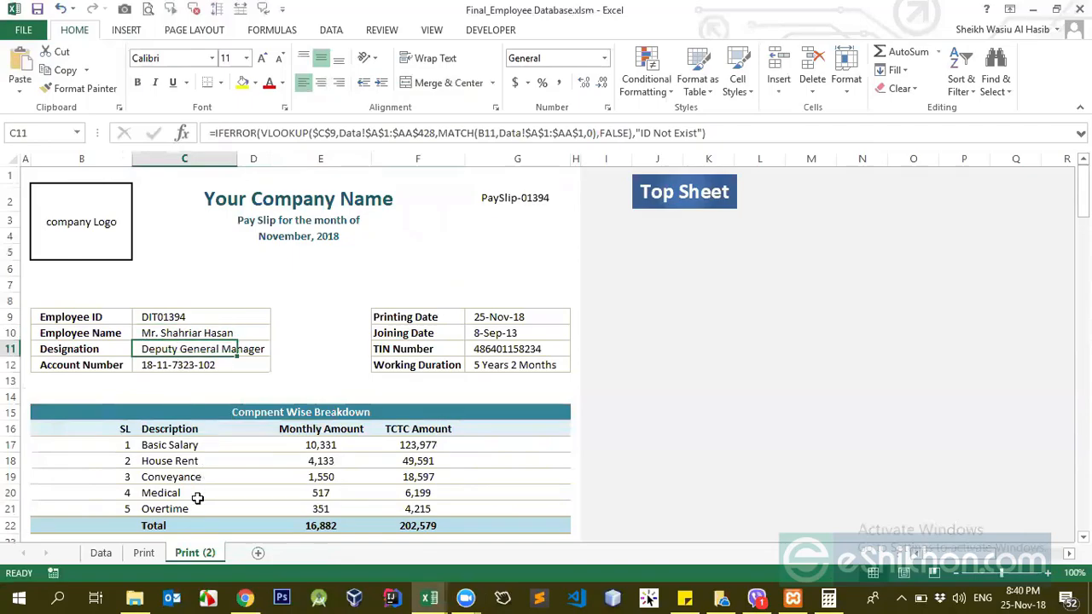
left_click(59, 348)
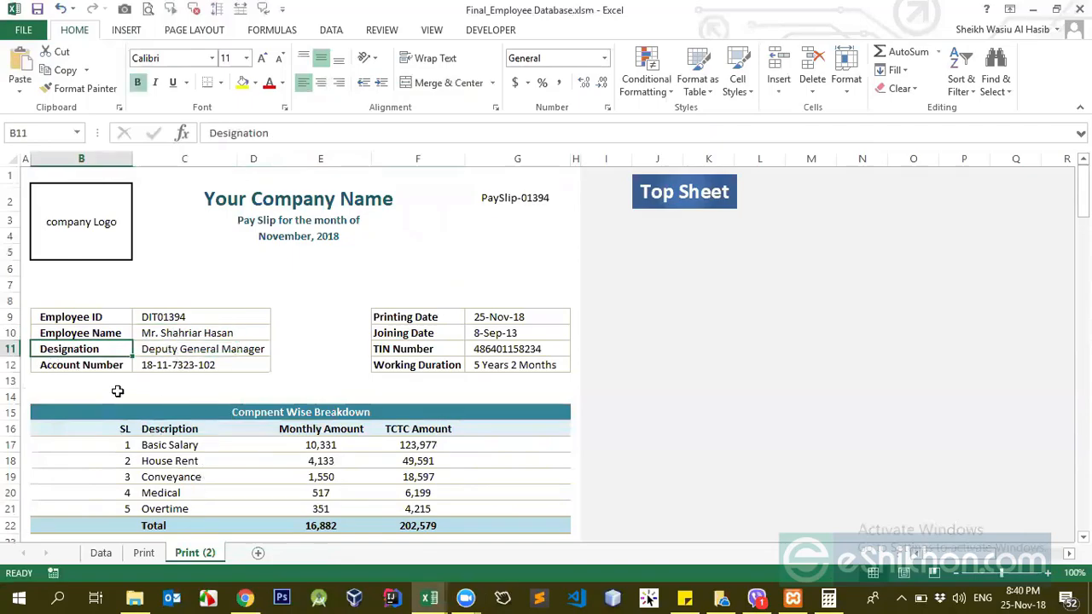
left_click(126, 365)
left_click(183, 361)
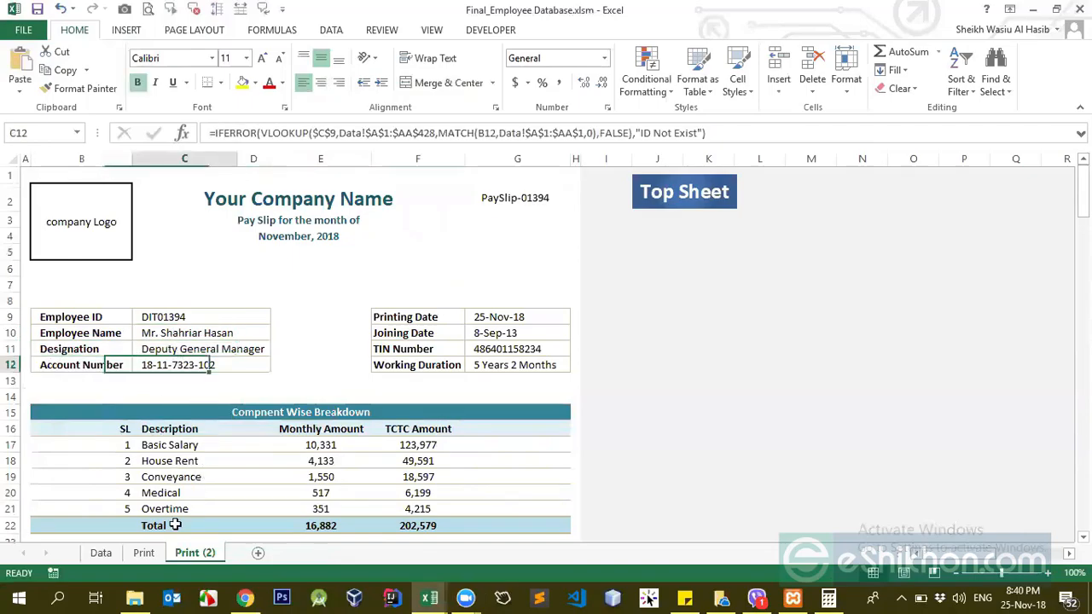
Step: Check the TODAY formula behind the Printing Date in G9
left_click(493, 314)
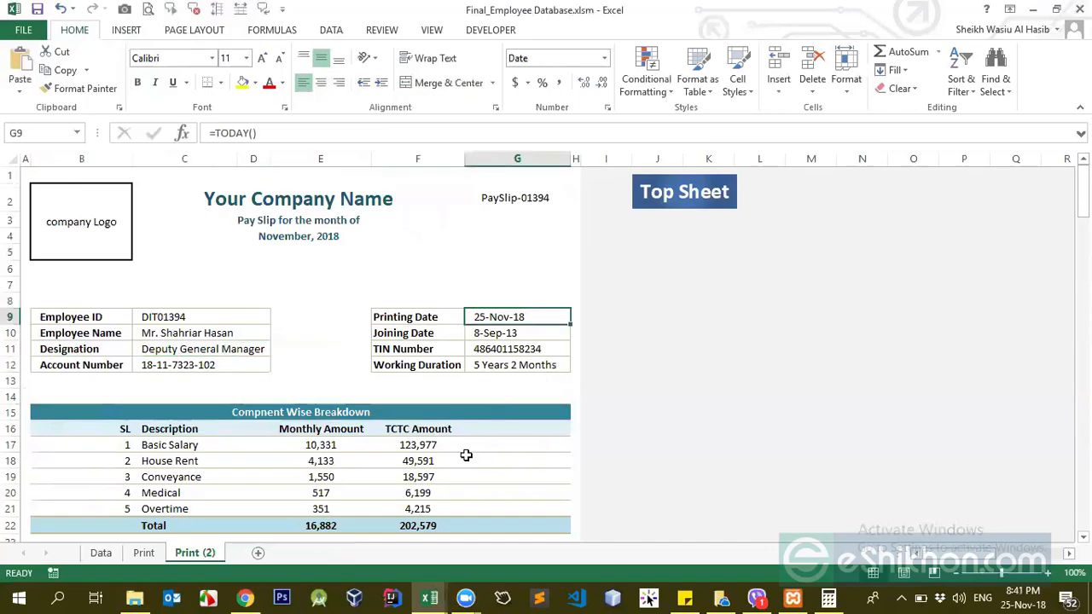
left_click(457, 322)
left_click(503, 317)
left_click(470, 337)
left_click(505, 315)
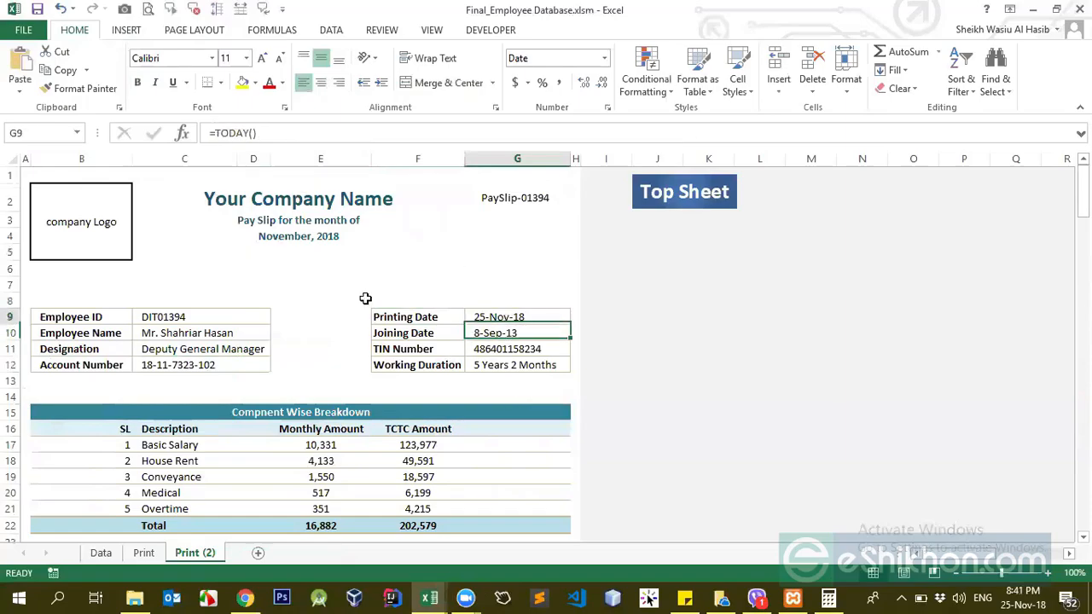
Step: Inspect the Joining Date formula in G10, including its VLOOKUP table range on the Data sheet, leaving it unaltered
left_click(466, 334)
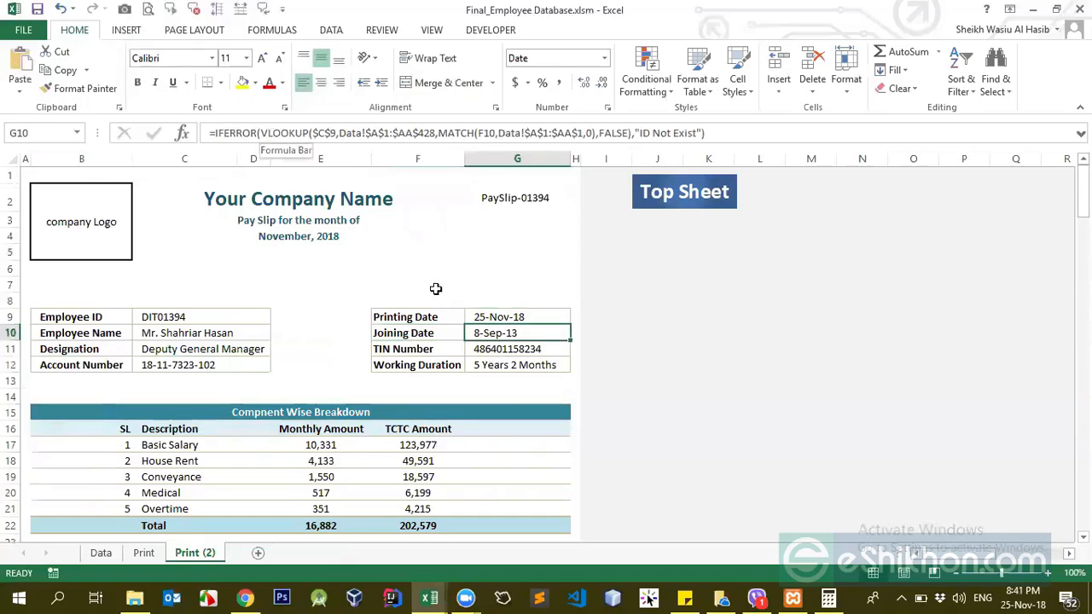
left_click(362, 134)
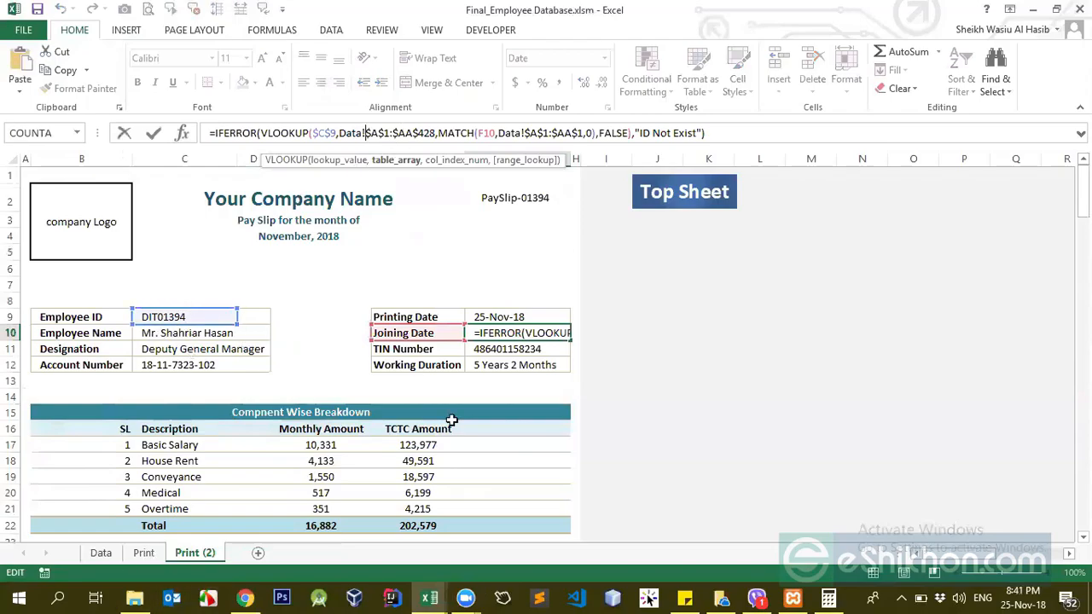
key("Return")
left_click(498, 333)
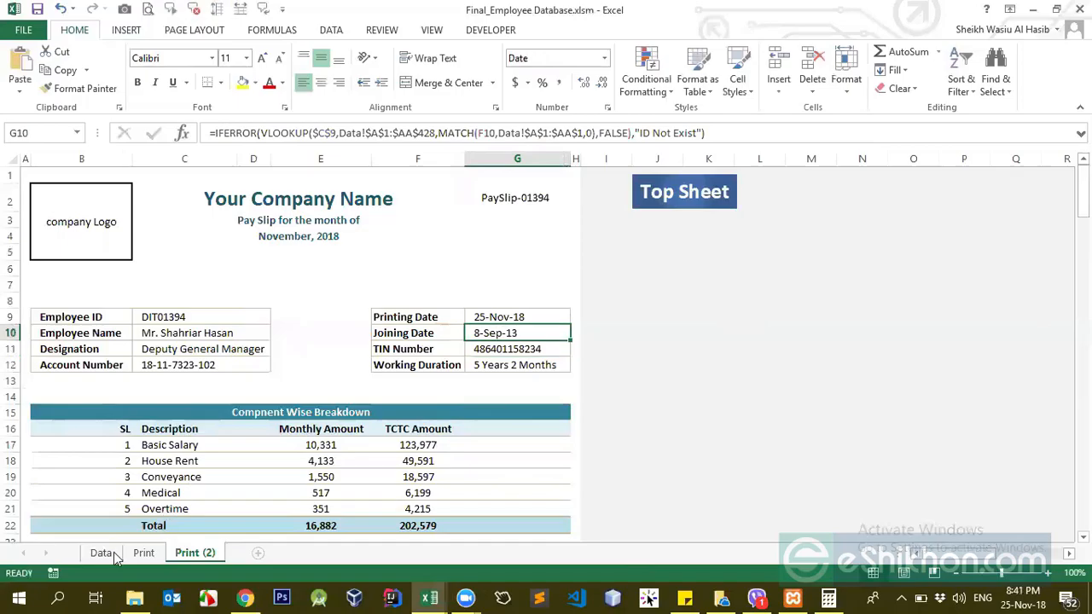
Step: View the source columns on the Data sheet and check the TIN Number lookup in G11 of Print (2)
left_click(101, 553)
mouse_move(988, 556)
left_mouse_down()
mouse_move(1032, 560)
mouse_move(981, 559)
left_mouse_up()
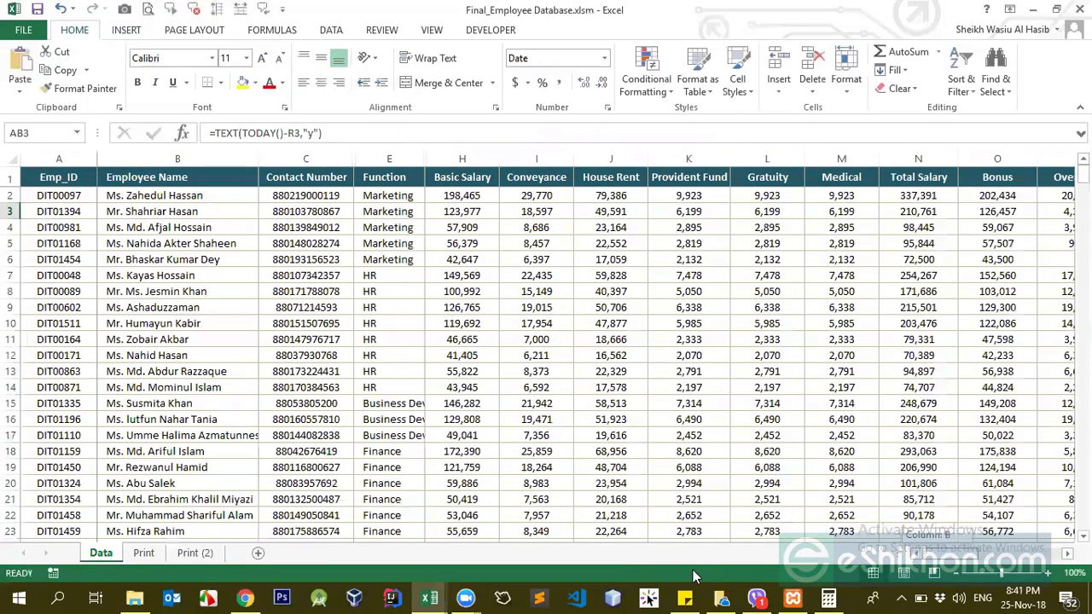
left_click(196, 553)
left_click(501, 348)
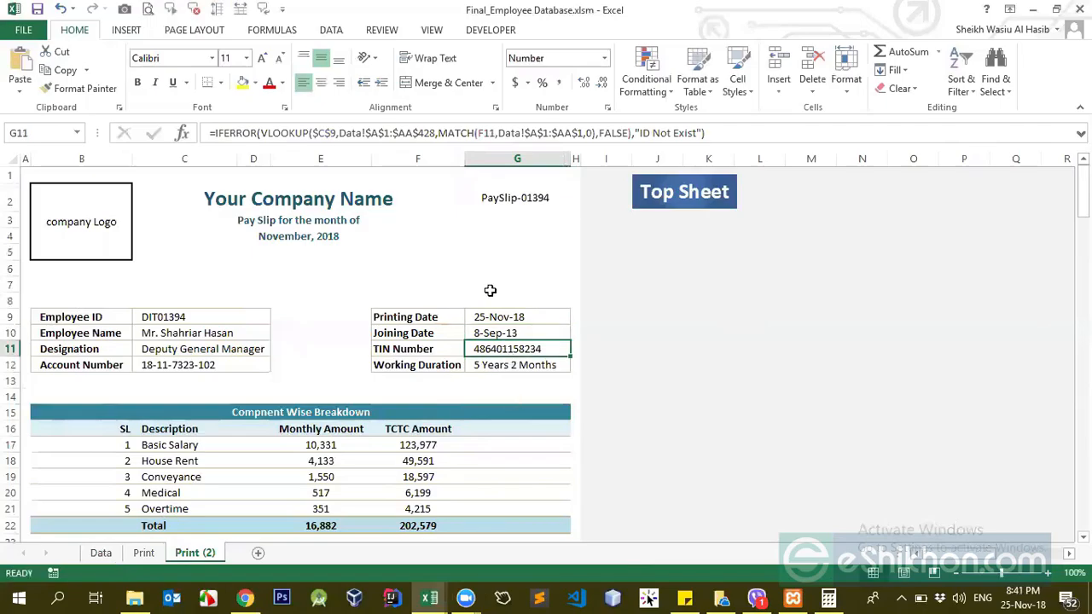
left_click(101, 552)
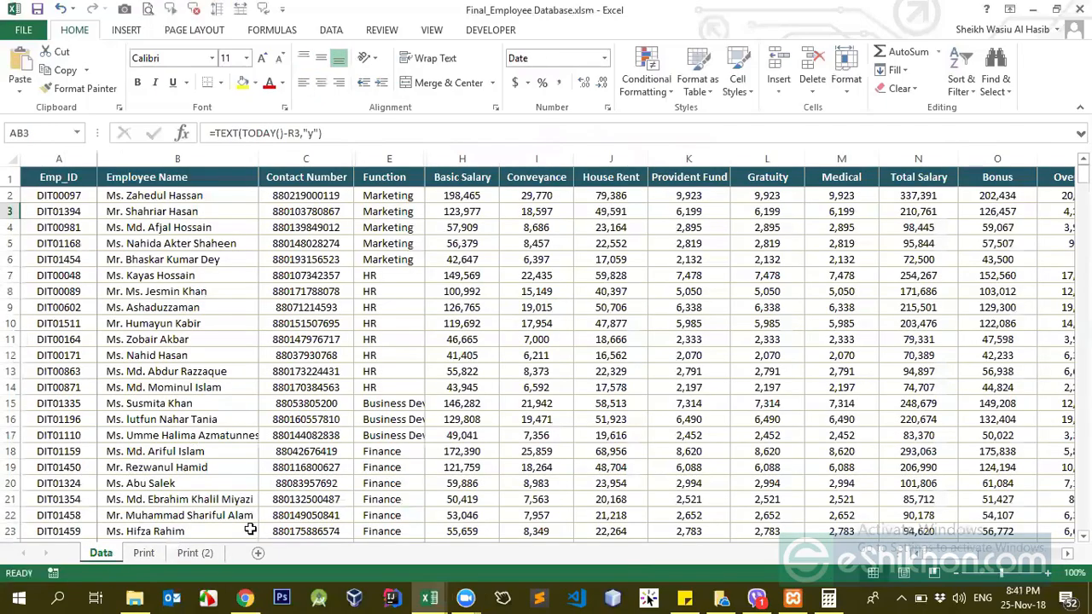
left_click(195, 553)
Step: Select the Working Duration cell G12 on Print (2) and view its DATEDIF formula
scroll(450, 417, "down", 1)
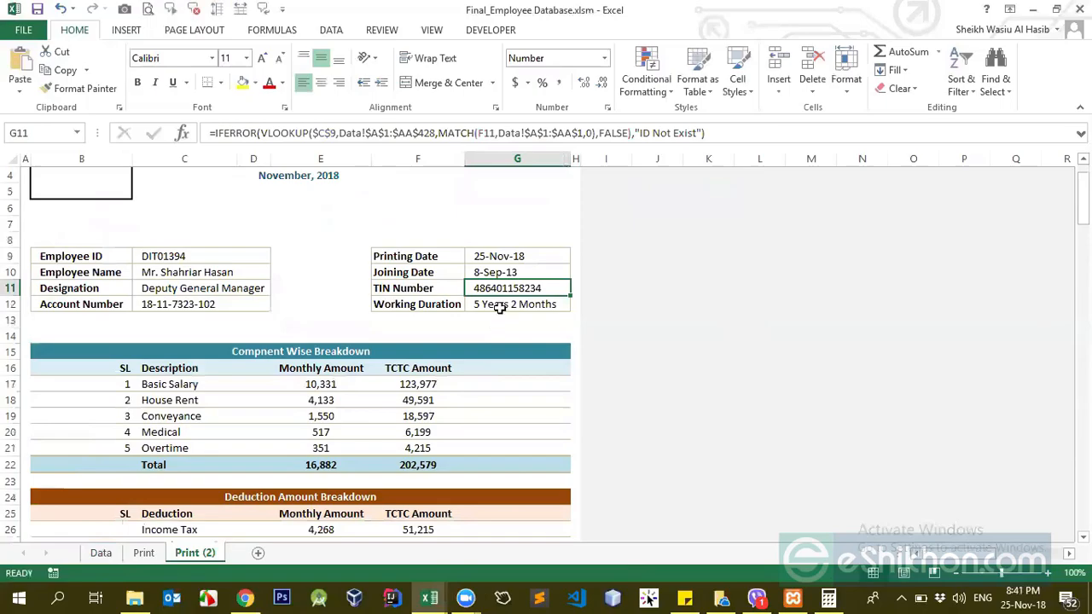
left_click(499, 304)
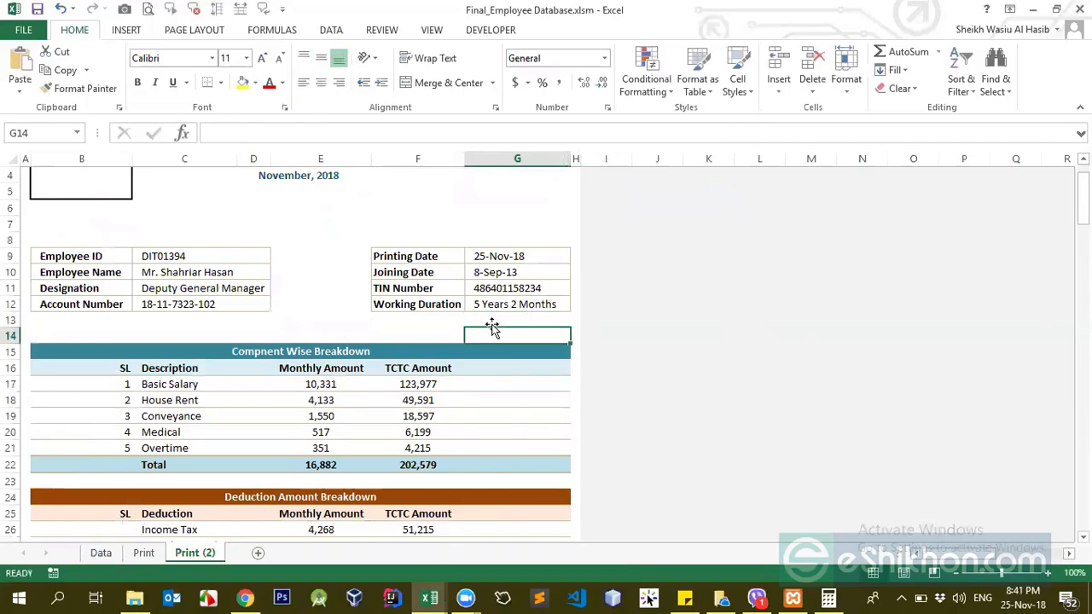
scroll(504, 389, "up", 1)
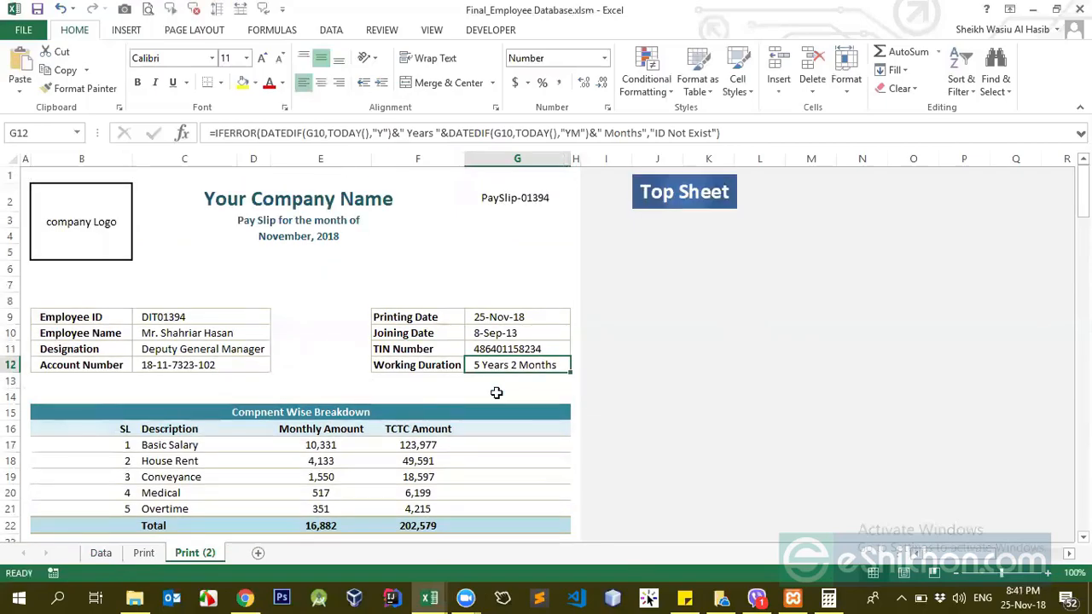
left_click(509, 379)
left_click(502, 352)
left_click(495, 367)
Step: Examine the years part of the G12 formula: DATEDIF with G10, TODAY() and "Y", joined to the " Years " text
left_click(323, 134)
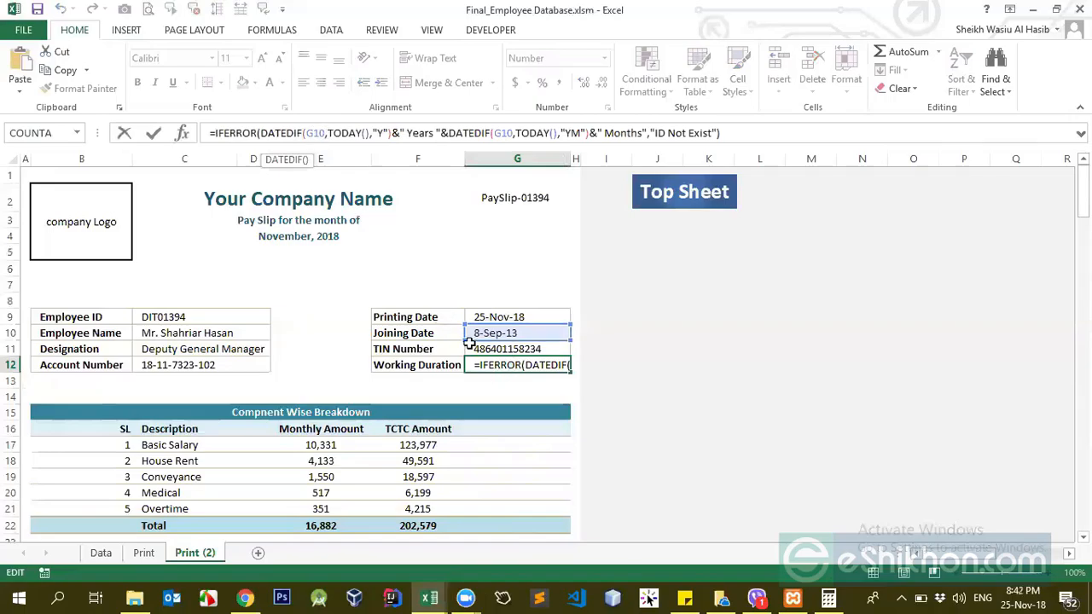
double_click(309, 134)
double_click(358, 133)
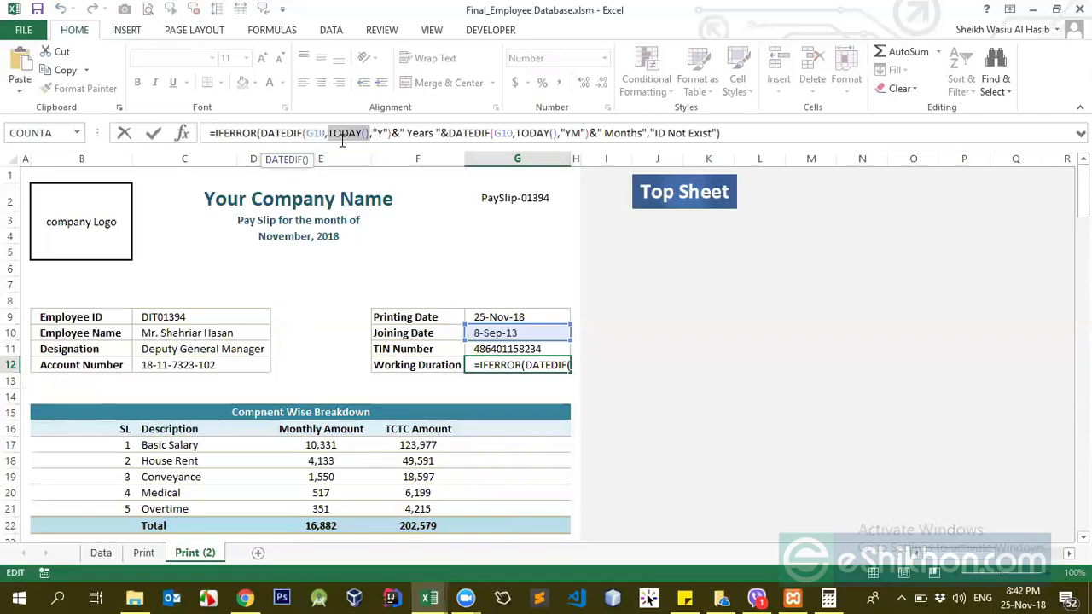
left_click(369, 134)
left_click_drag(374, 132, 389, 132)
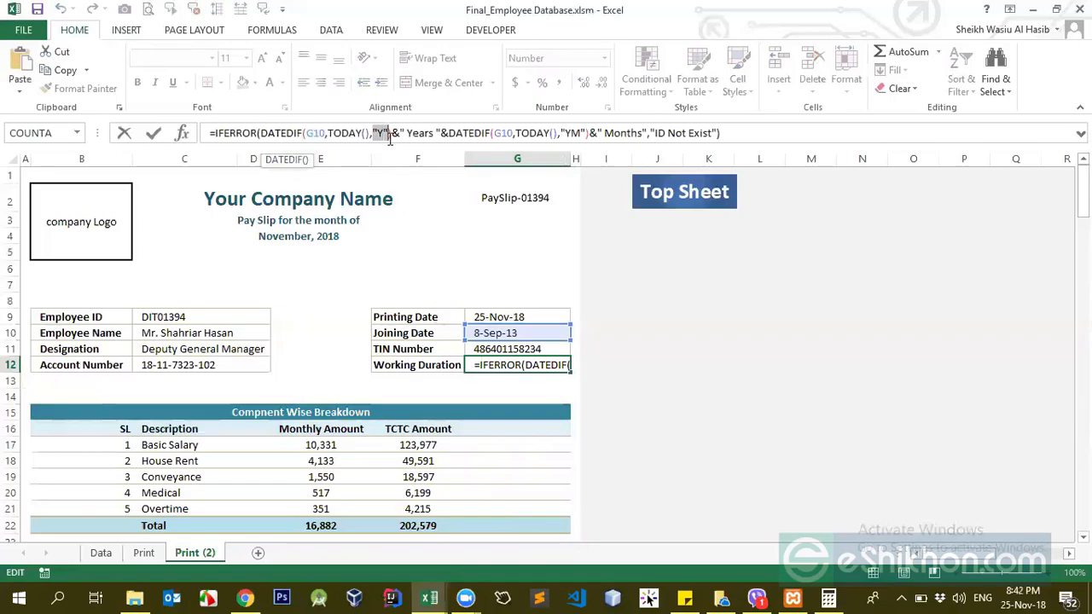
left_click_drag(344, 132, 260, 134)
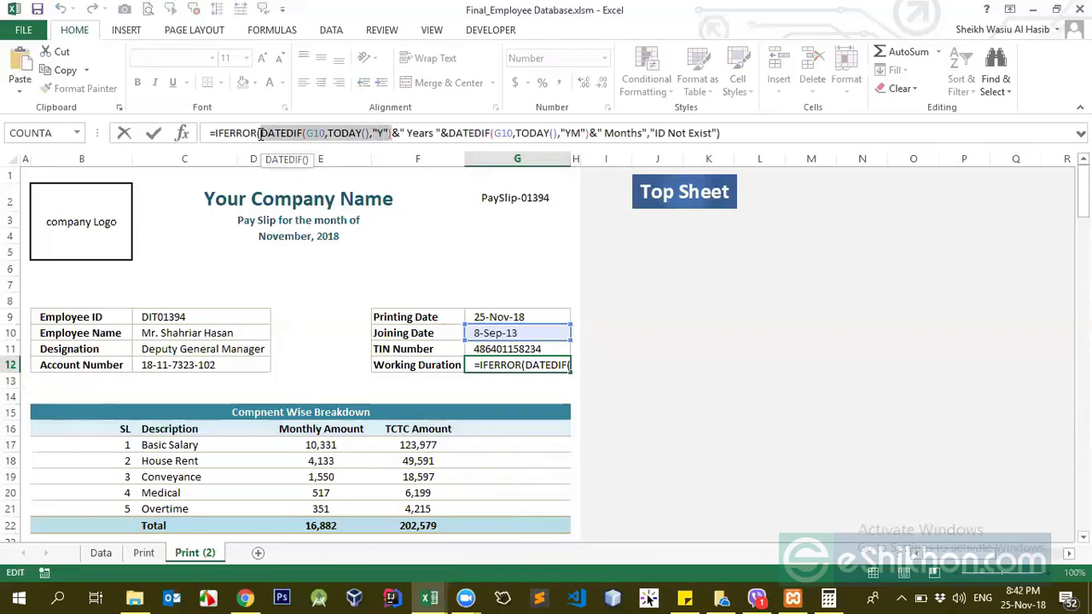
left_click(379, 133)
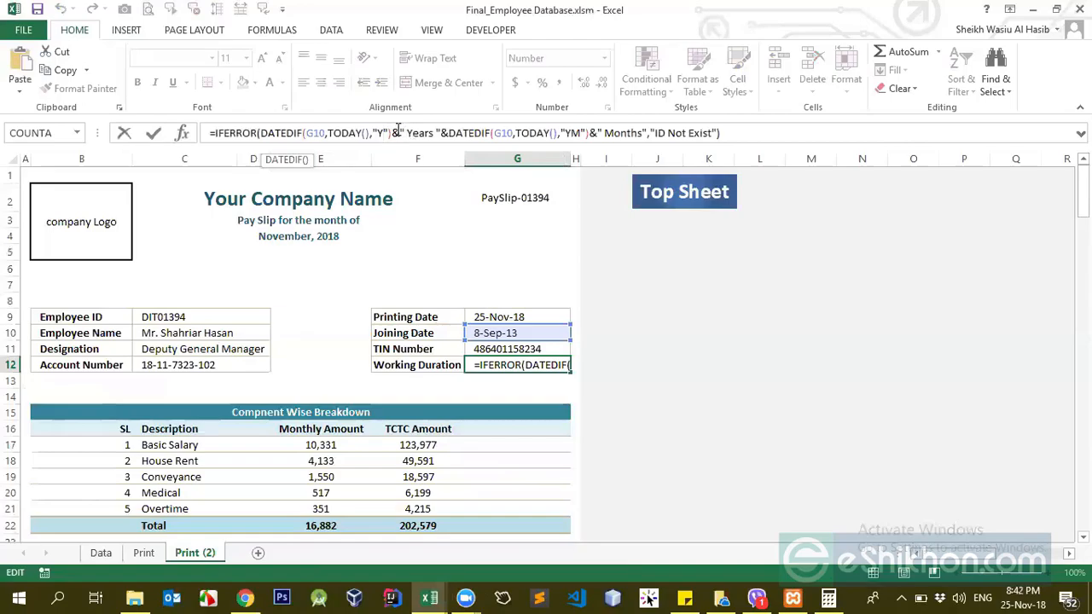
left_click(394, 133)
left_click_drag(392, 133, 261, 133)
left_click(400, 133)
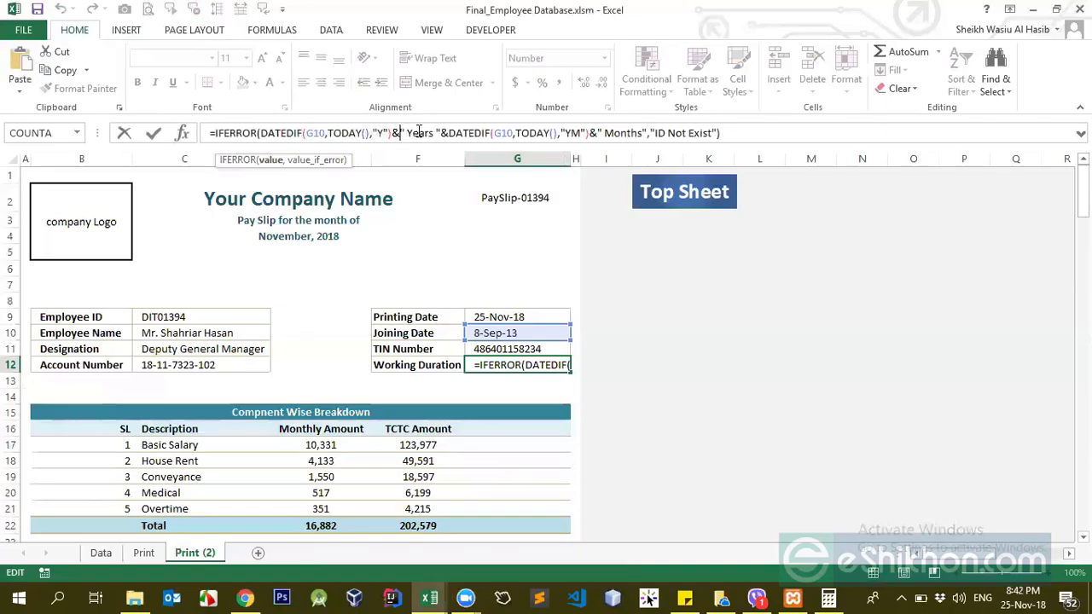
left_click_drag(399, 133, 437, 133)
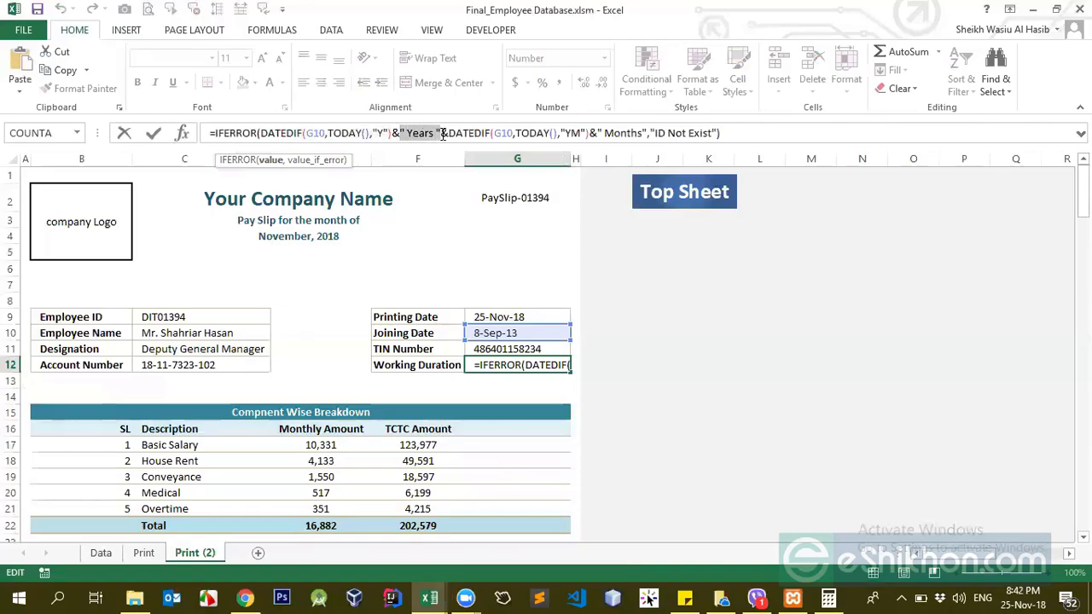
left_click(433, 133)
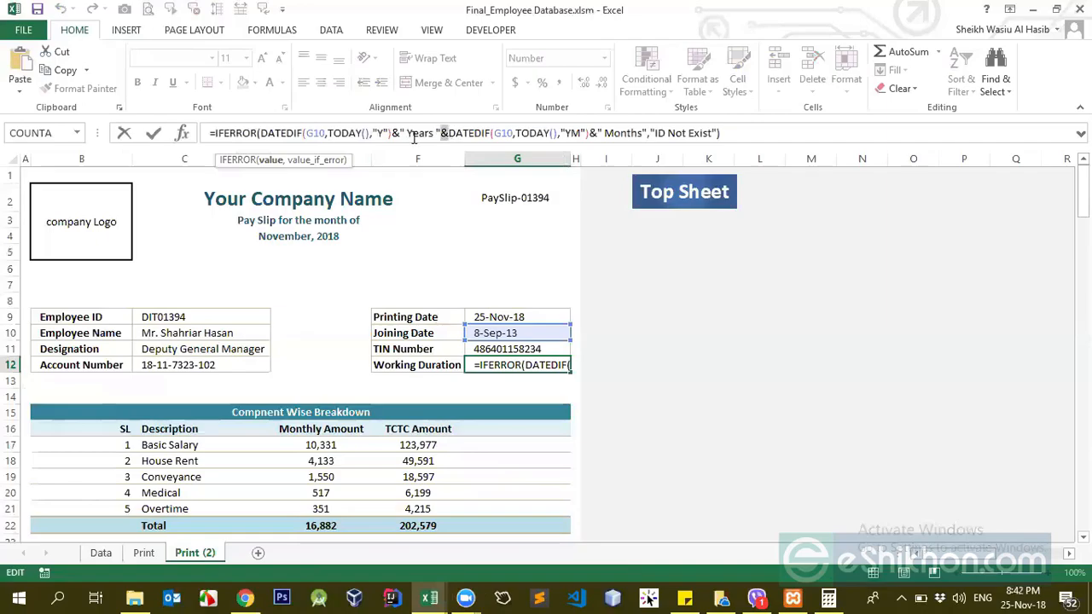
Step: Examine the months part of the Working Duration formula: DATEDIF with G10, TODAY() and "YM", joined to the " Months" text
left_click_drag(392, 133, 260, 133)
left_click_drag(399, 134, 441, 133)
left_click(453, 135)
left_click_drag(450, 133, 591, 133)
left_click(548, 133)
double_click(581, 133)
left_click(566, 133)
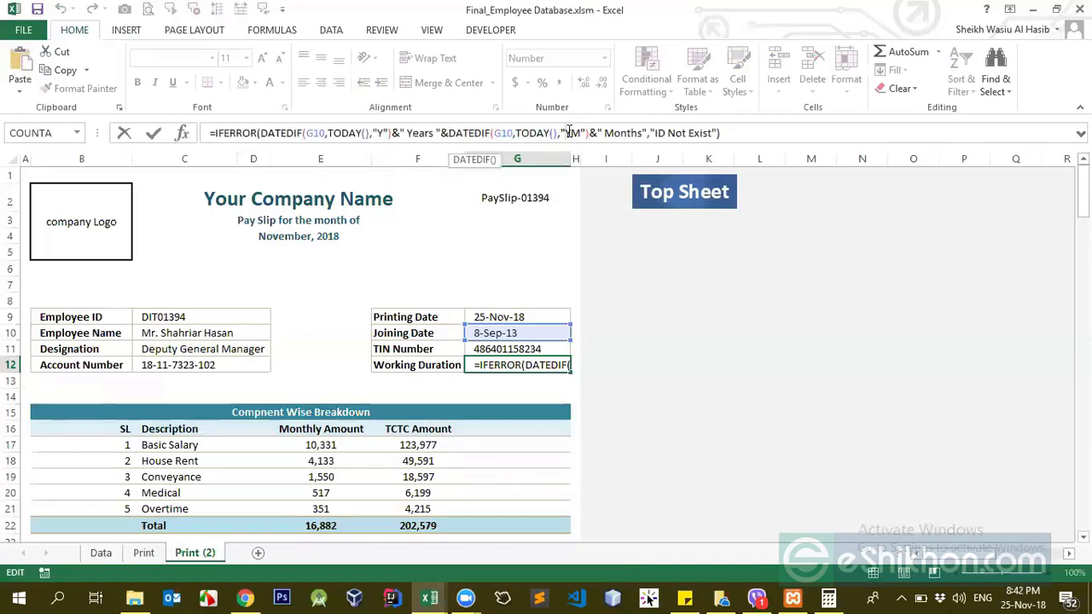
double_click(581, 133)
left_click(618, 133)
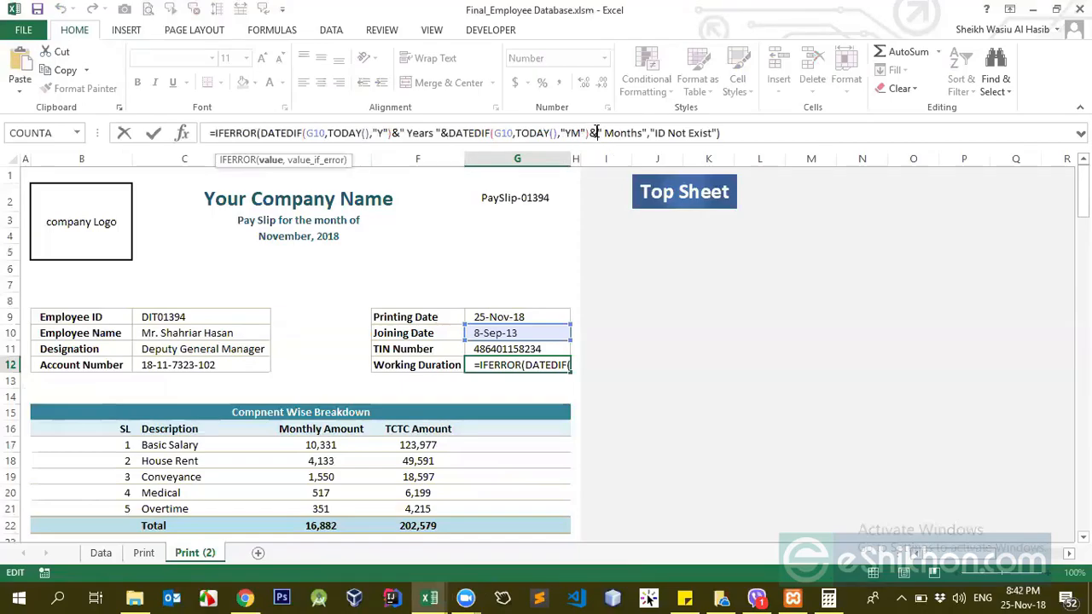
left_click_drag(598, 133, 648, 134)
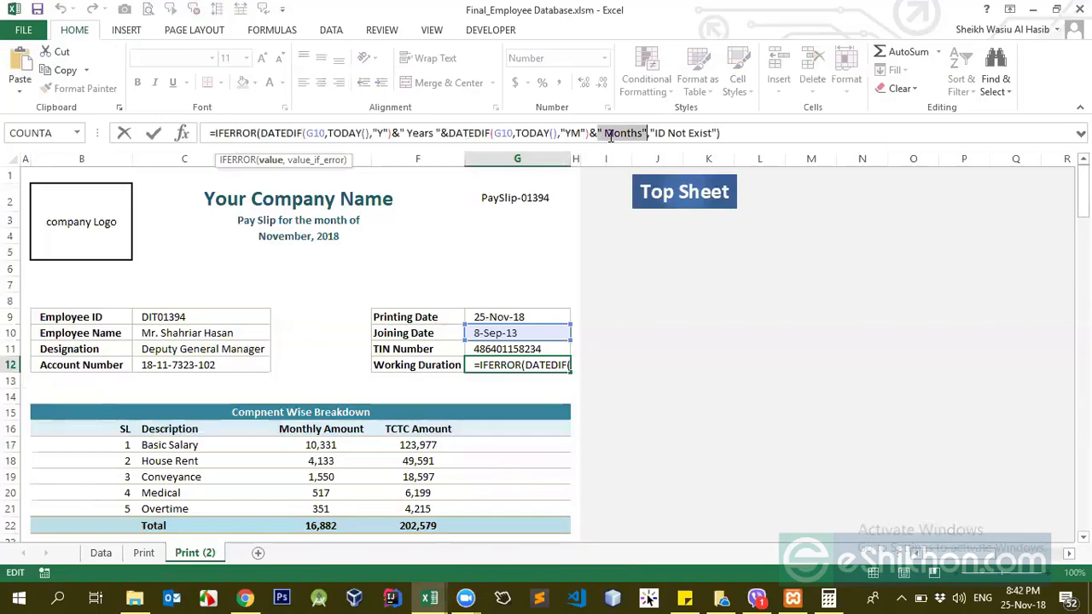
Step: Review the IFERROR value and its "ID Not Exist" fallback in the G12 formula, leaving the formula unaltered
left_click(653, 133)
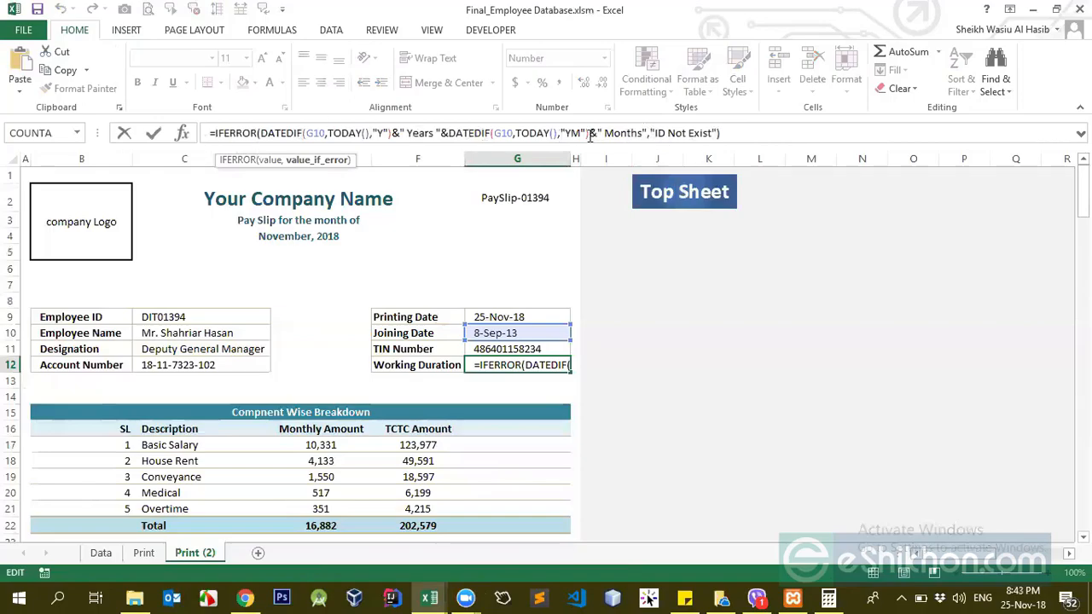
left_click_drag(646, 133, 260, 135)
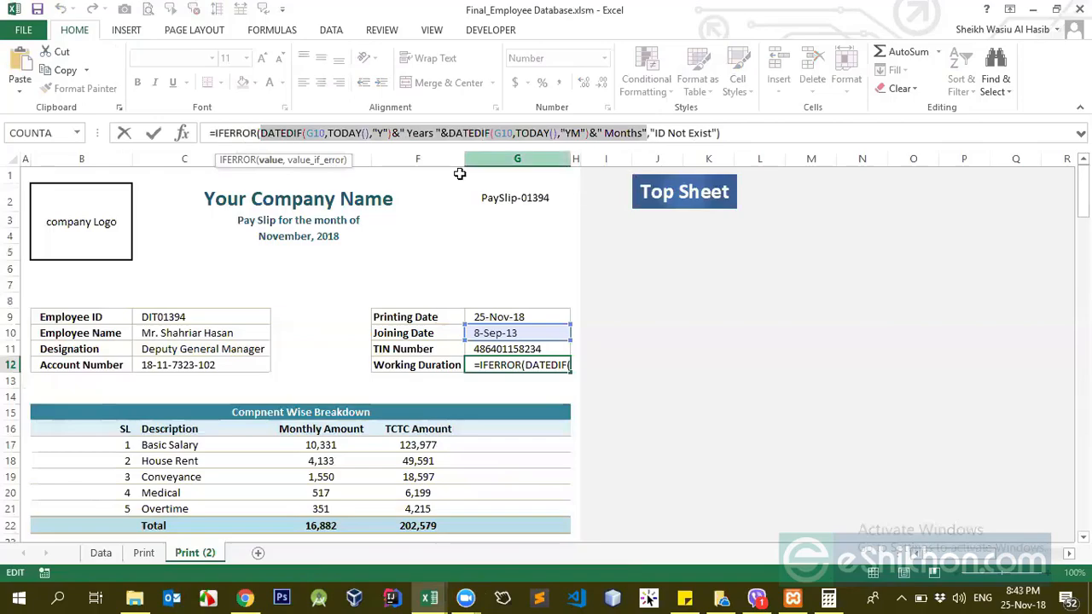
left_click(651, 133)
left_click(714, 134, "shift")
left_click(715, 133)
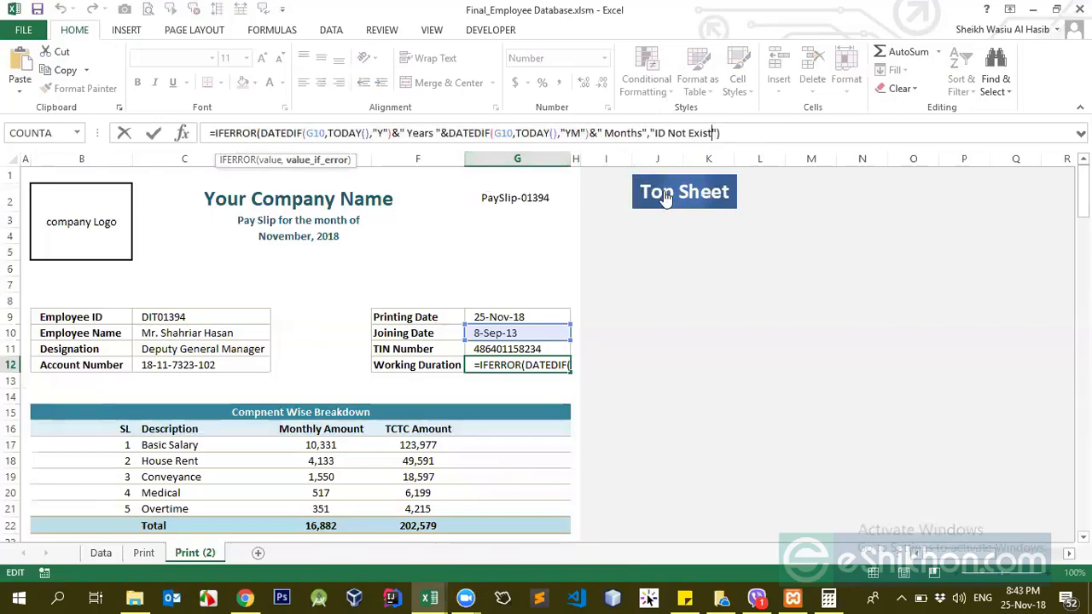
left_click_drag(647, 132, 308, 135)
key("Return")
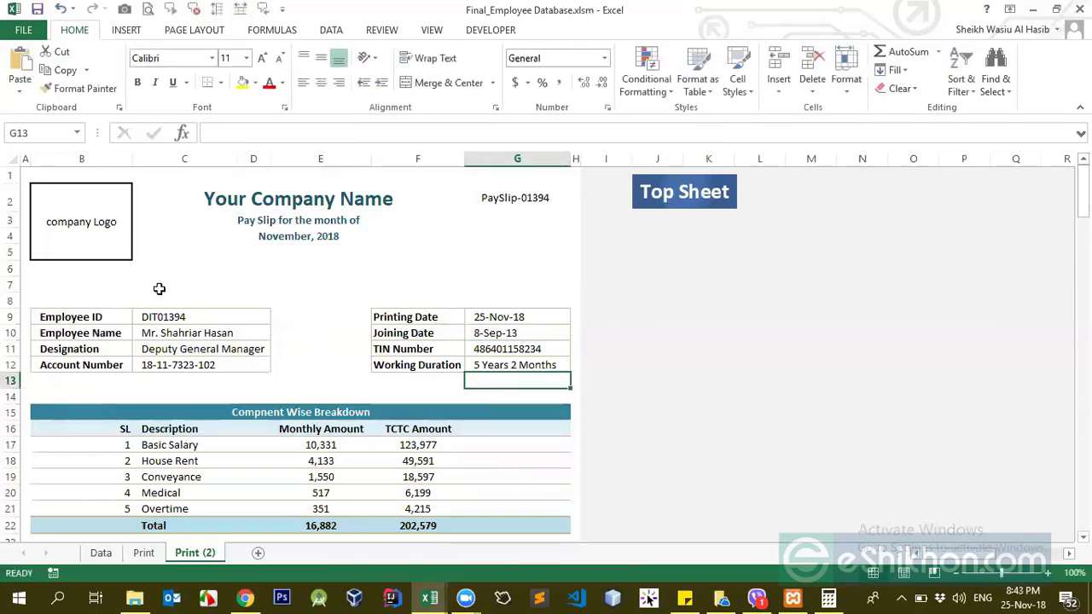
Step: Test the pay slip's error handling by removing the last digit of the Employee ID in C9, and undo that change
double_click(198, 318)
key("BackSpace")
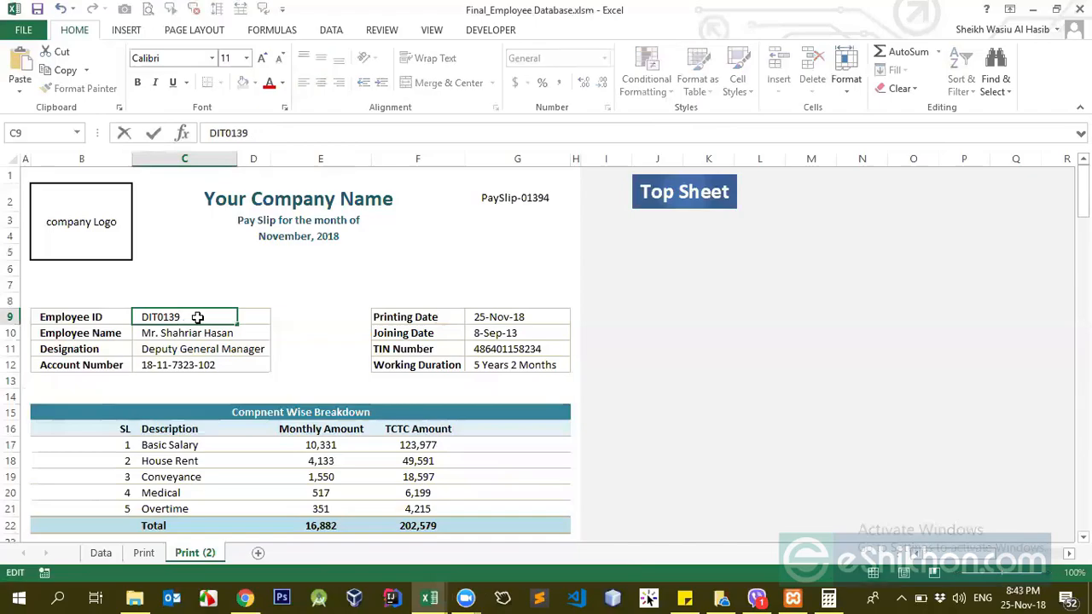
key("Return")
left_click(512, 332)
left_click(499, 354)
left_click(496, 365)
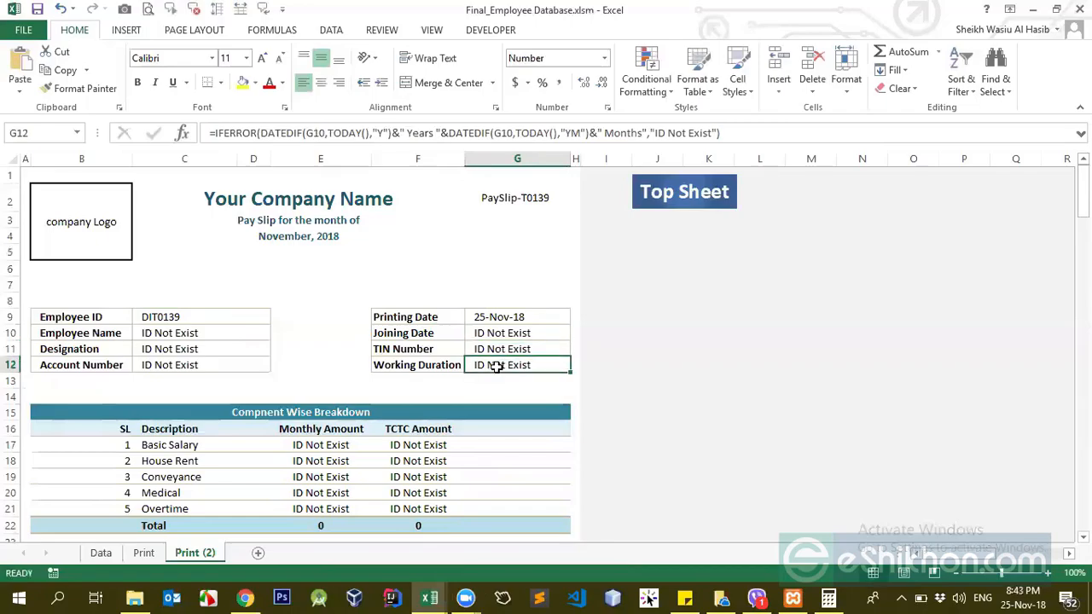
left_click(503, 321)
left_click(501, 344)
left_click(499, 338)
key("ctrl+z")
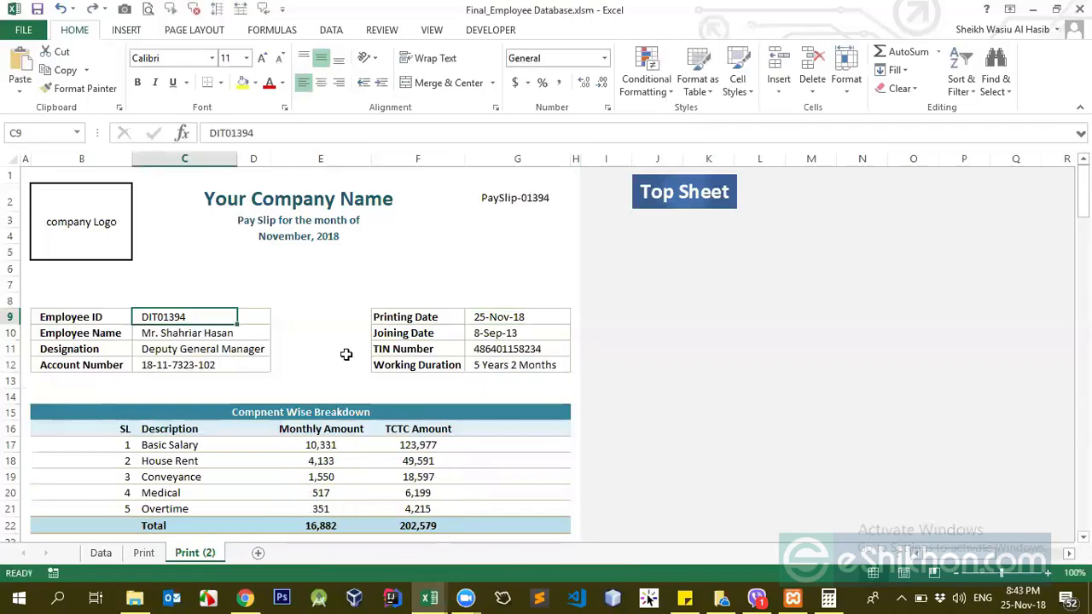
Step: View the Monthly Amount formulas from E17 down to E21 in the component-wise breakdown
left_click(516, 366)
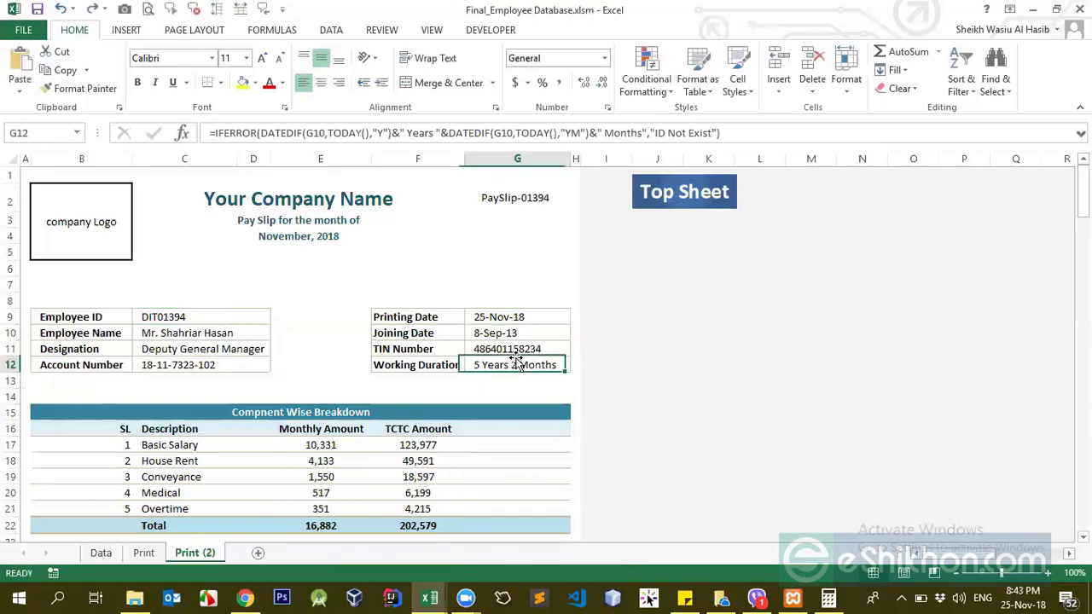
left_click(513, 350)
scroll(252, 403, "down", 2)
left_click(333, 350)
left_click(332, 337)
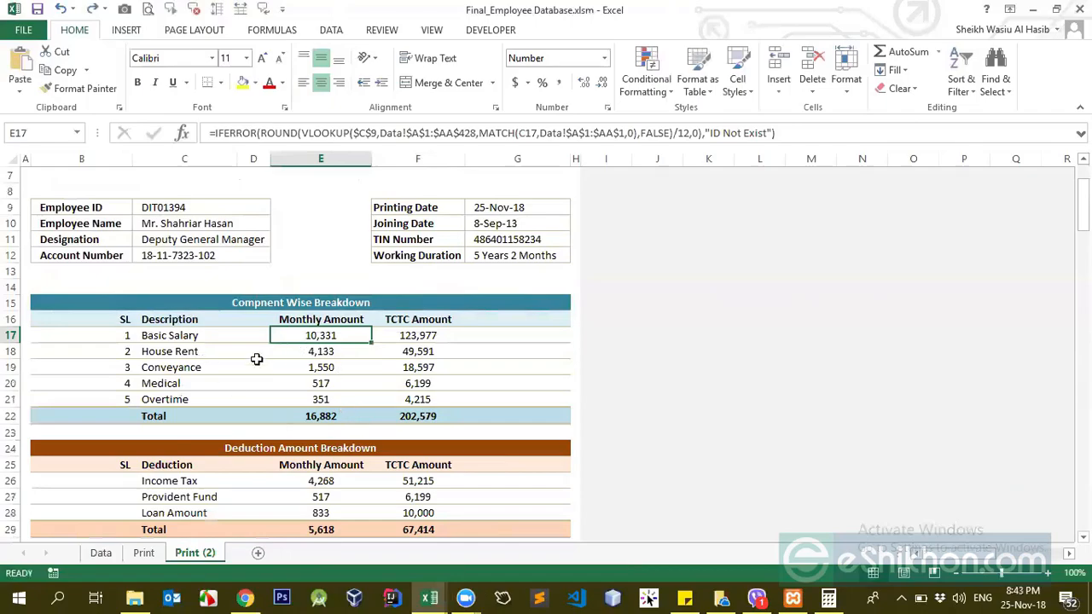
key("Down")
key("Down")
key("Down")
key("Down")
Step: Inspect the Basic Salary formula in E17, including its VLOOKUP value $C$9 and its C17 reference, leaving it unaltered
left_click(325, 338)
scroll(261, 224, "up", 1)
left_click(350, 132)
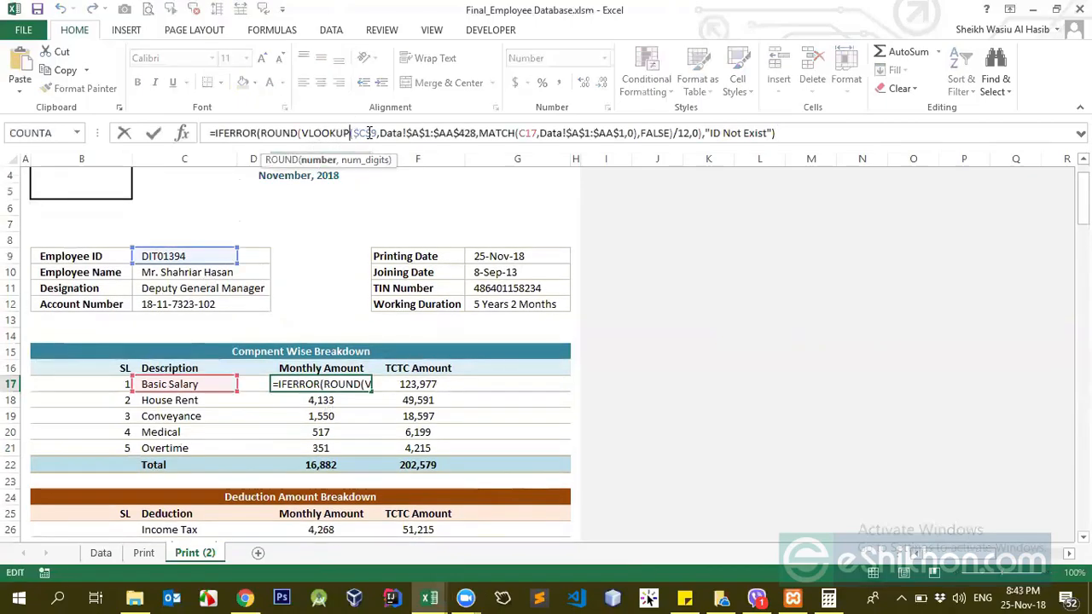
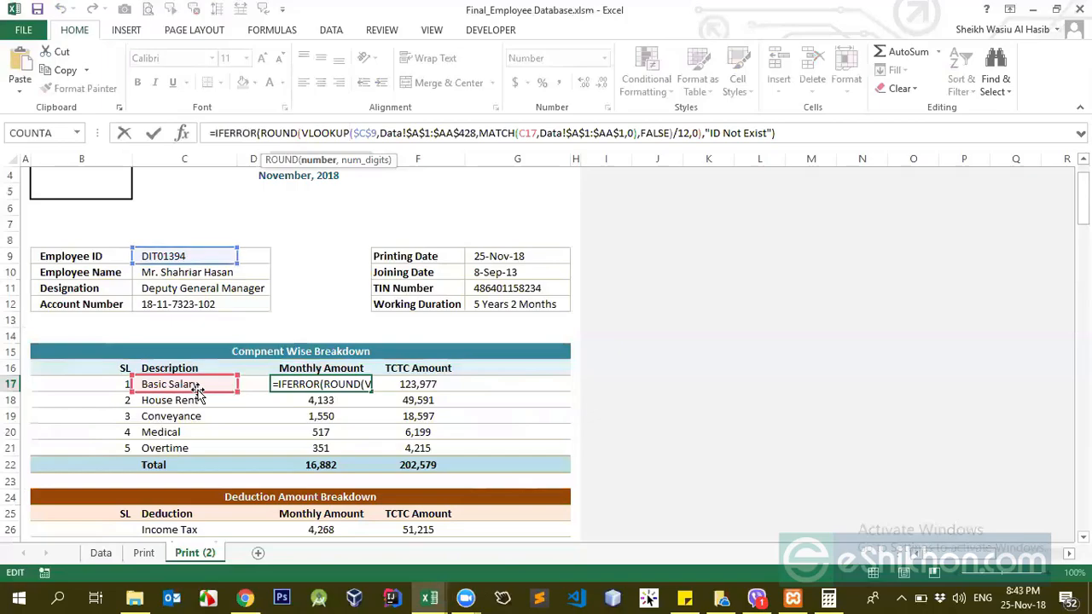
key("Return")
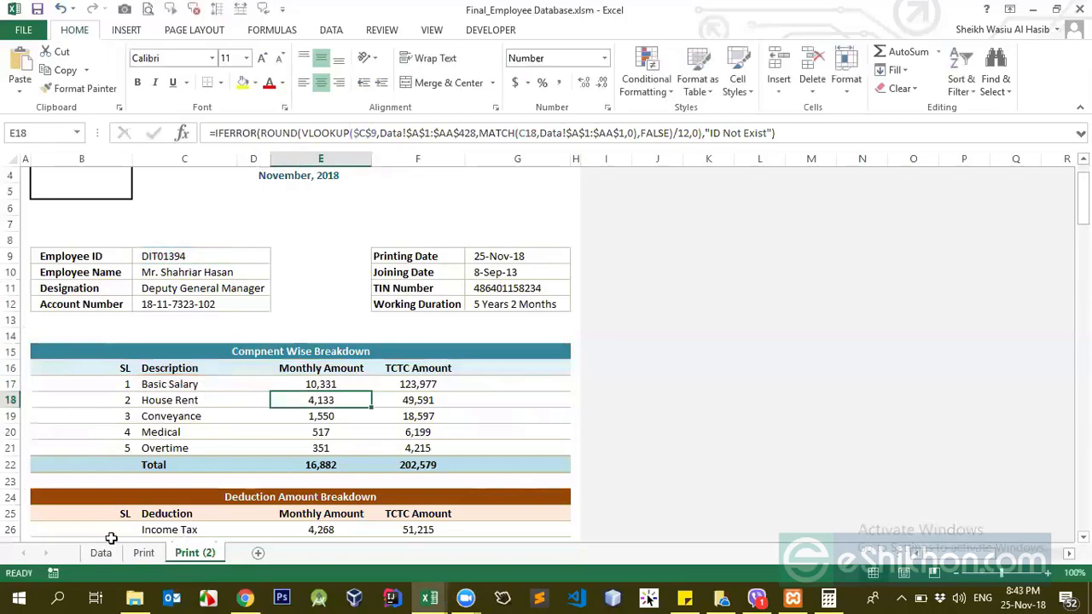
Step: View the Emp_ID column and the header cells from Basic Salary (H1) to Provident Fund (K1) on the Data sheet
left_click(100, 553)
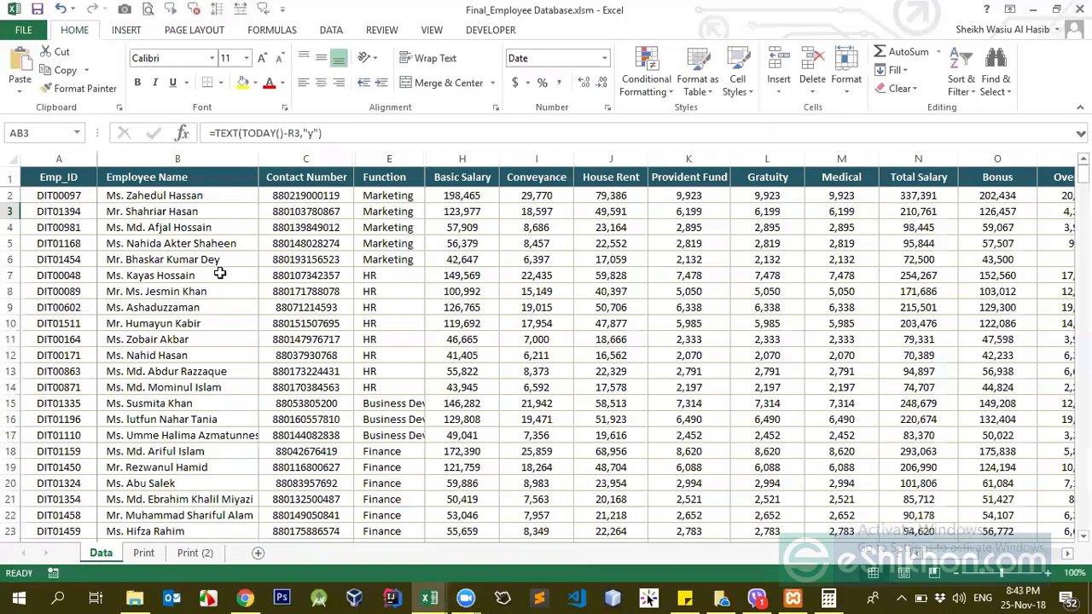
left_click(66, 159)
left_click_drag(461, 176, 636, 176)
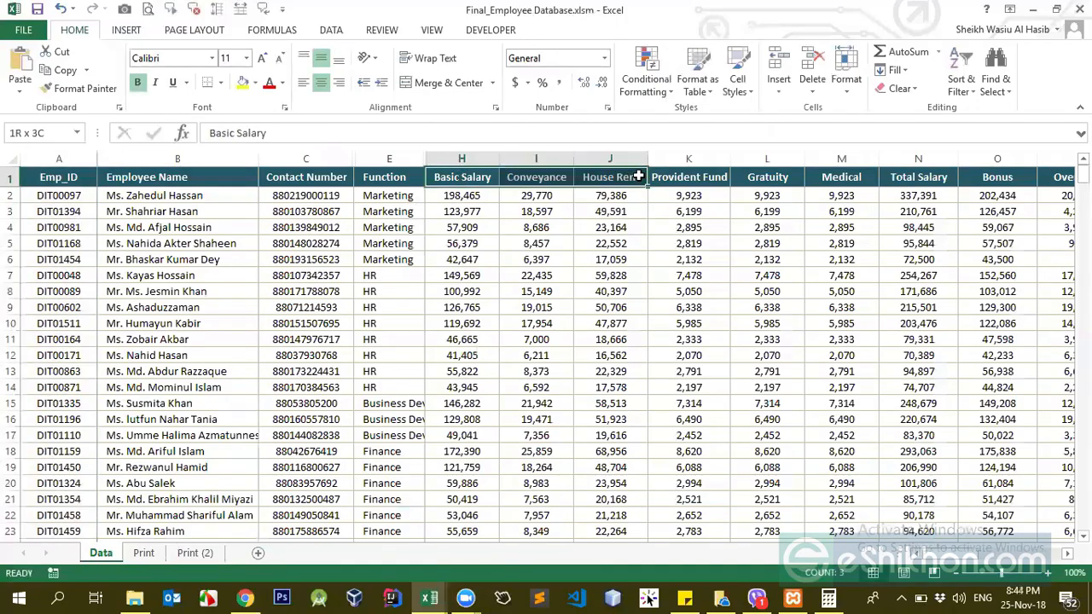
left_click(461, 210)
left_click_drag(462, 176, 699, 178)
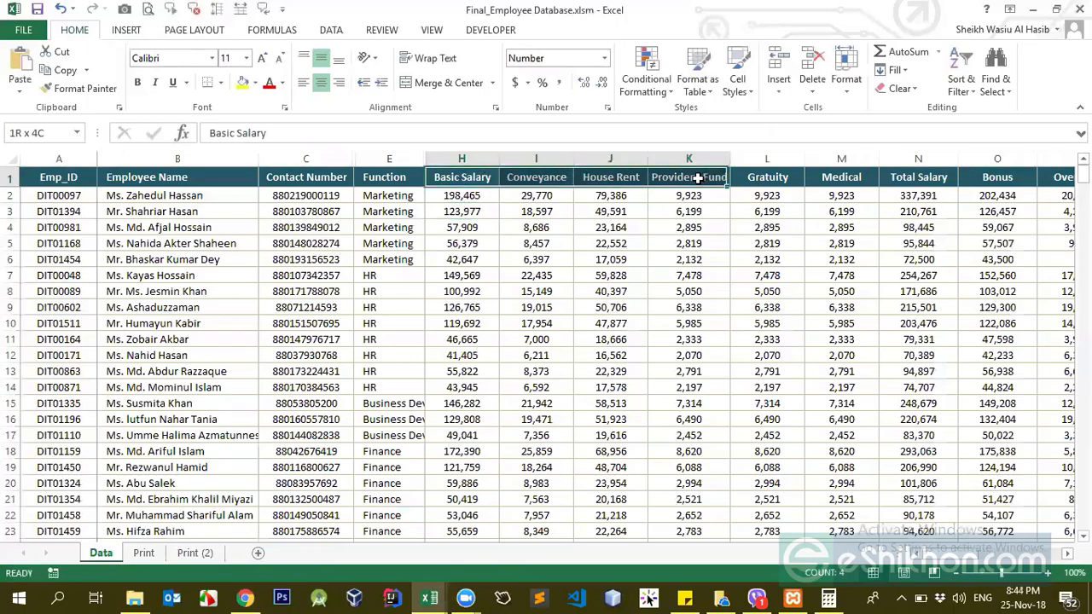
left_click(407, 224)
left_click_drag(445, 180, 470, 188)
left_click(472, 194)
left_click(474, 178)
Step: Examine the MATCH part of the House Rent formula in E18 on Print (2), including its lookup value C18
left_click(193, 559)
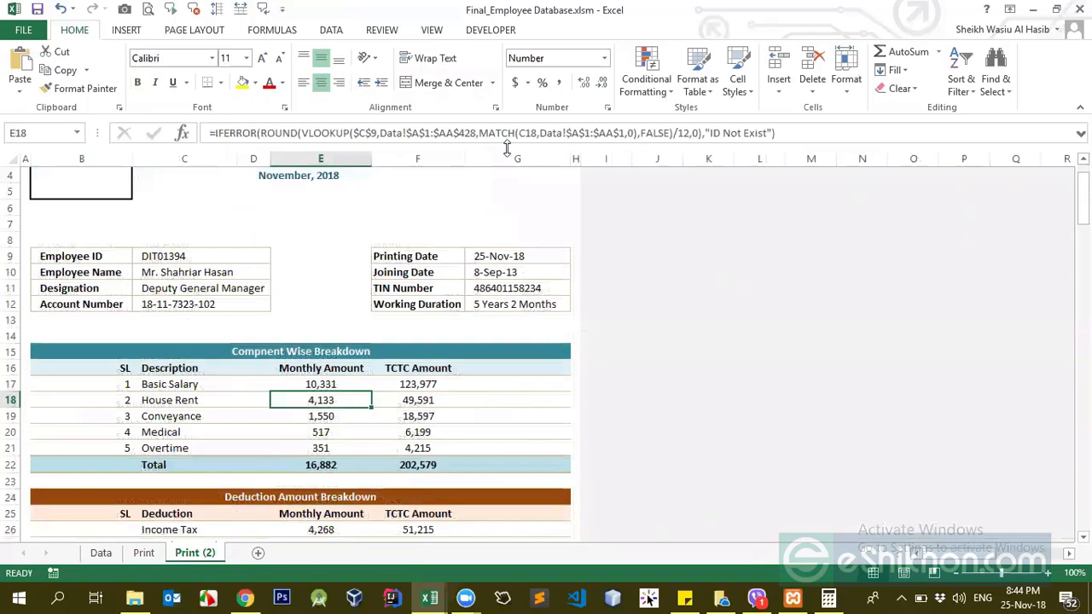
left_click_drag(479, 132, 635, 132)
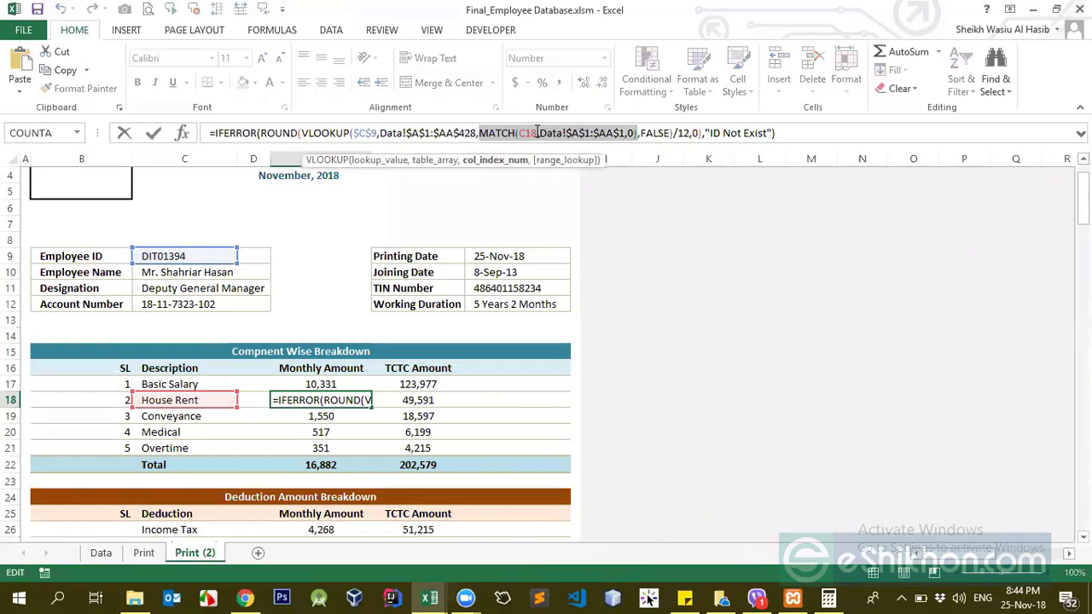
left_click(517, 133)
left_click(535, 163)
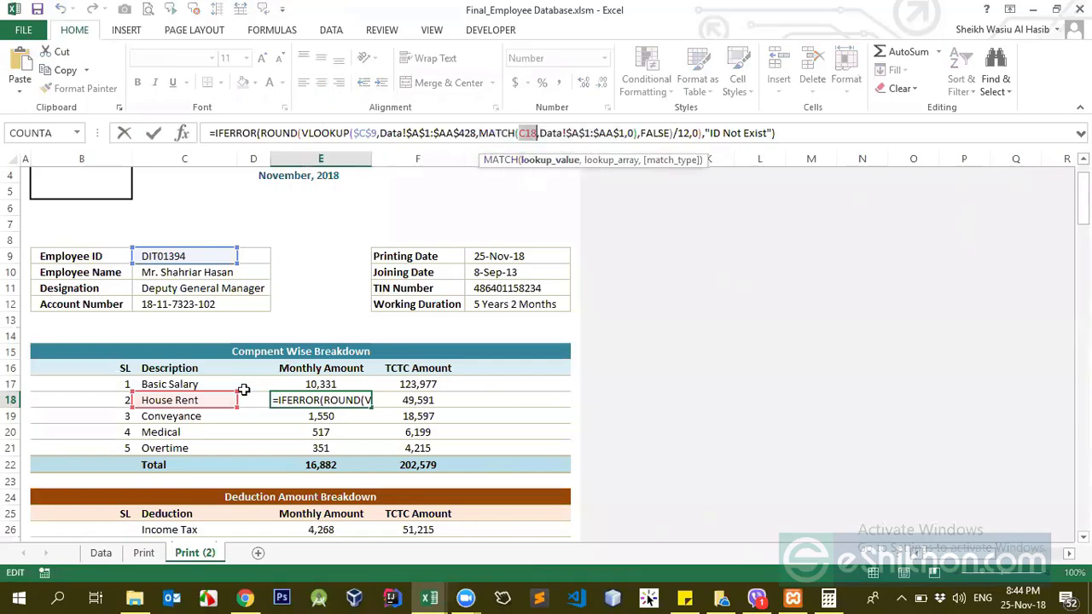
key("Return")
Step: Enlarge the formula bar and examine MATCH in E17, with lookup value C17 and lookup array Data!$A$1:$AA$1
left_click(320, 384)
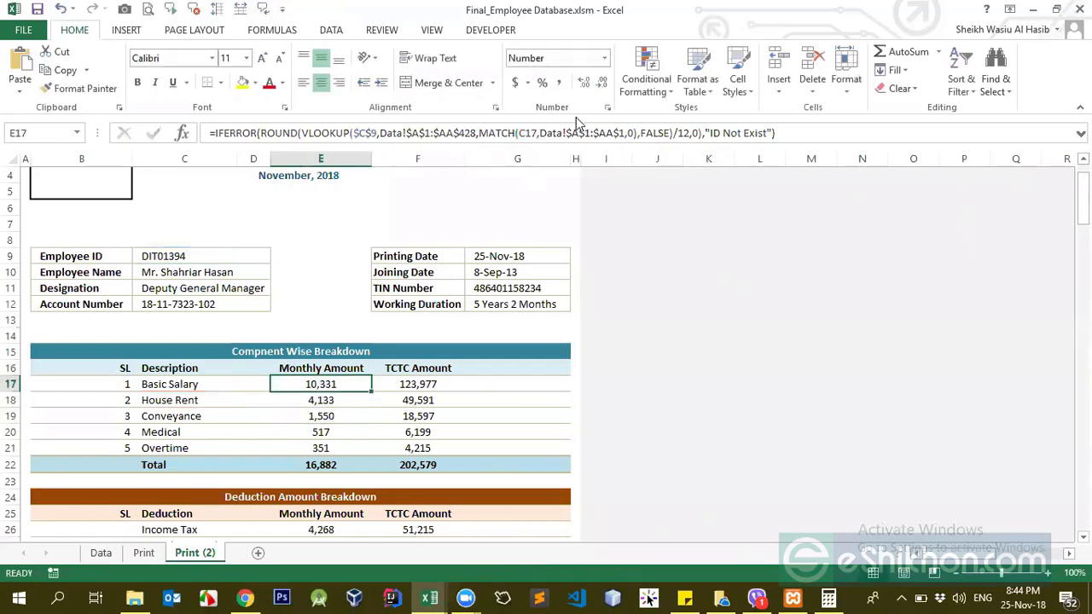
left_click_drag(512, 145, 512, 193)
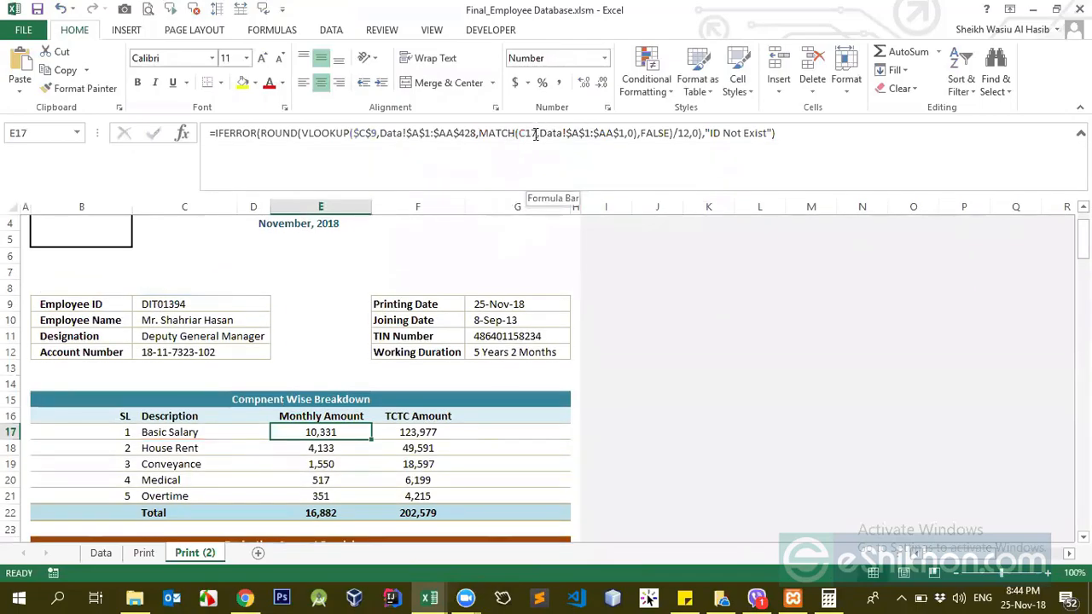
left_click(529, 128)
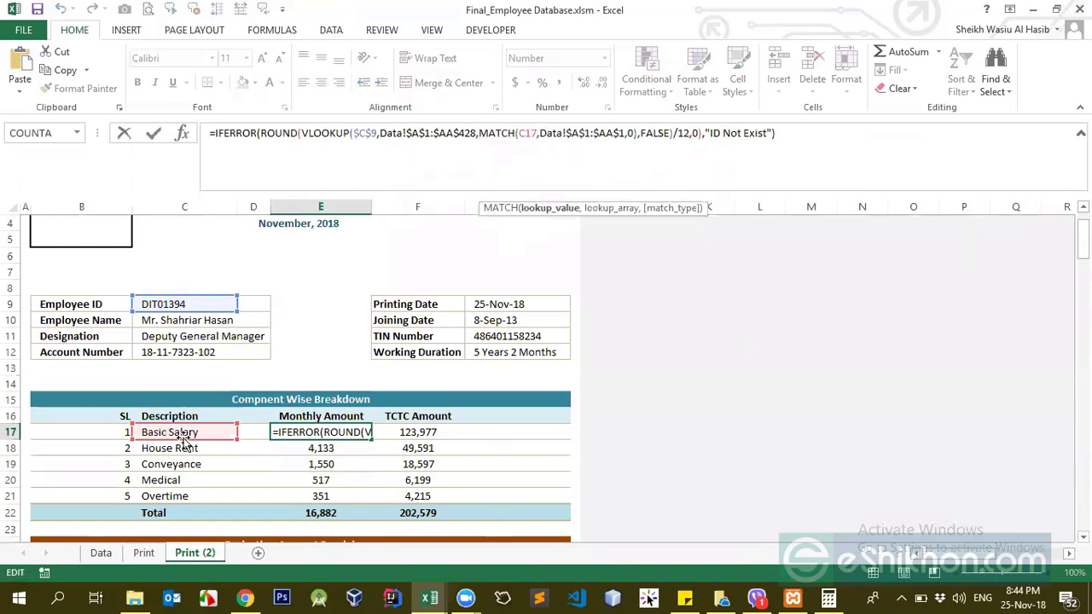
left_click_drag(541, 130, 631, 136)
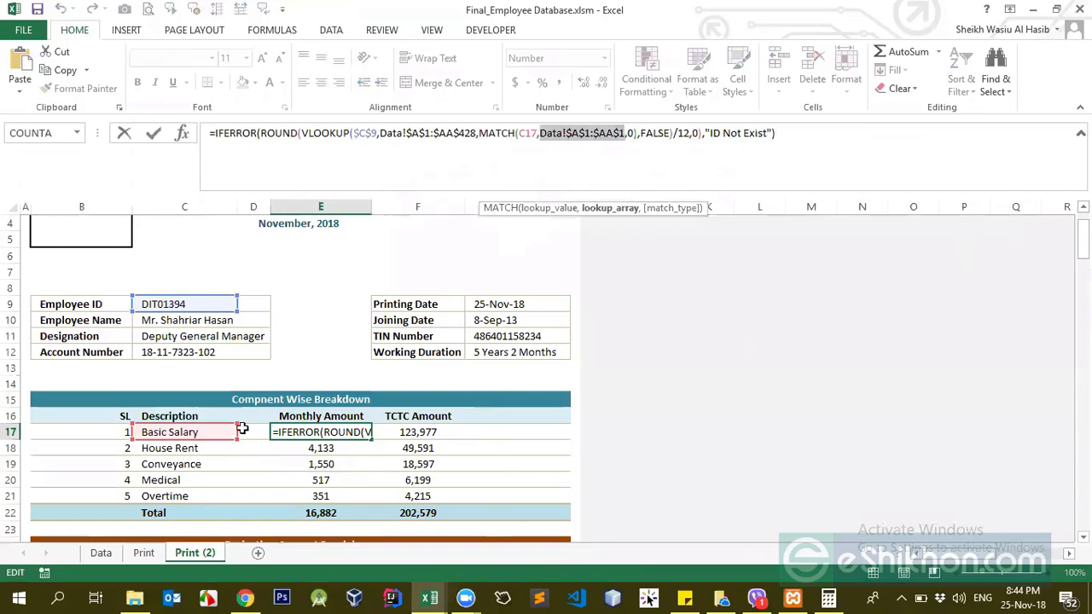
key("Return")
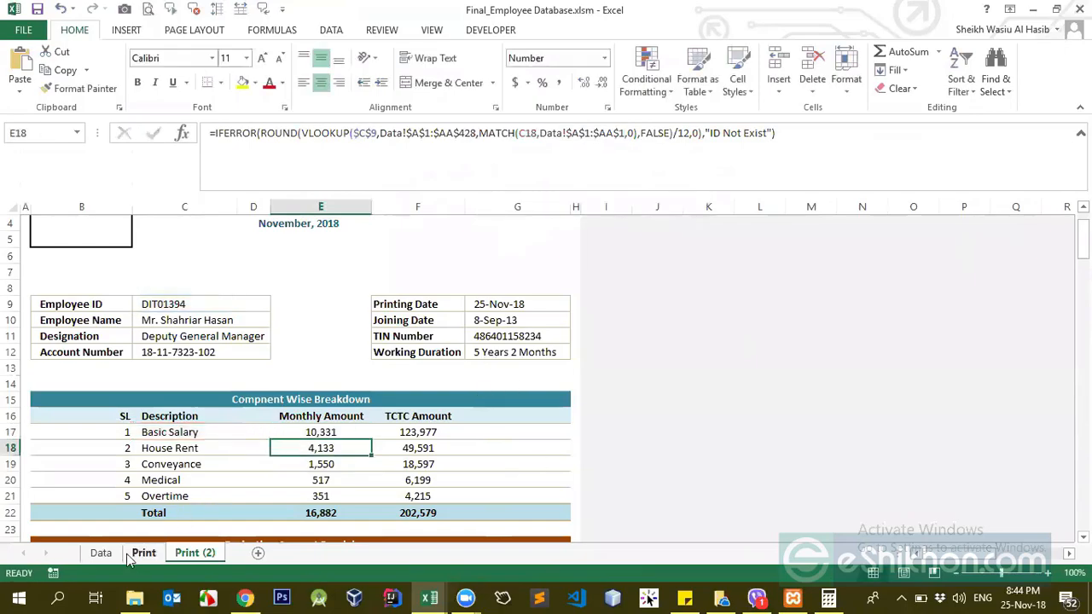
Step: Select the header row A1:AA1 on the Data sheet to review the range that MATCH searches
left_click(101, 553)
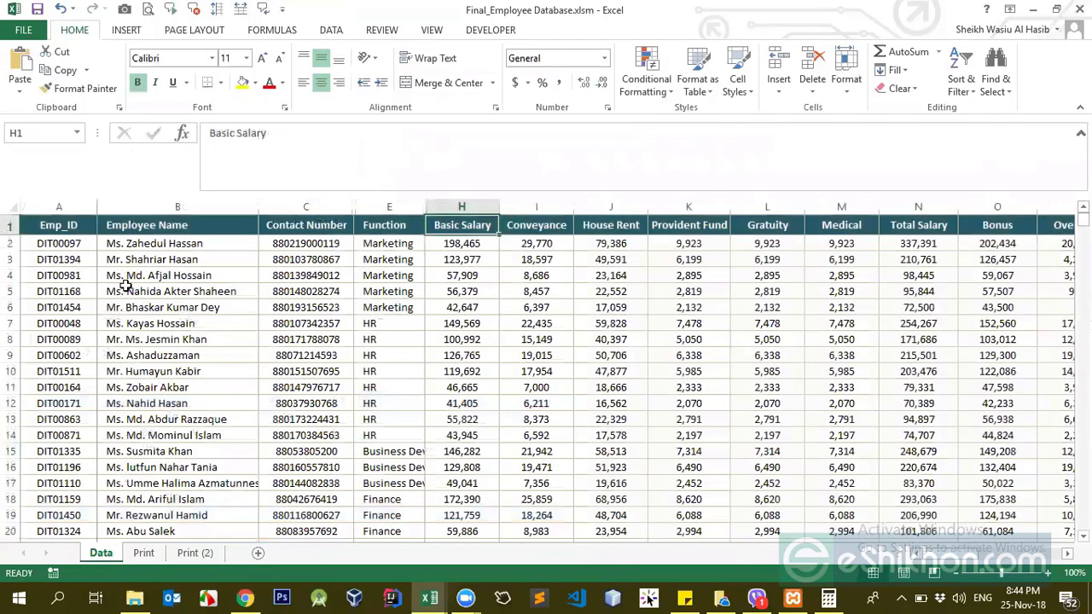
key("ctrl+Home")
key("ctrl+shift+Right")
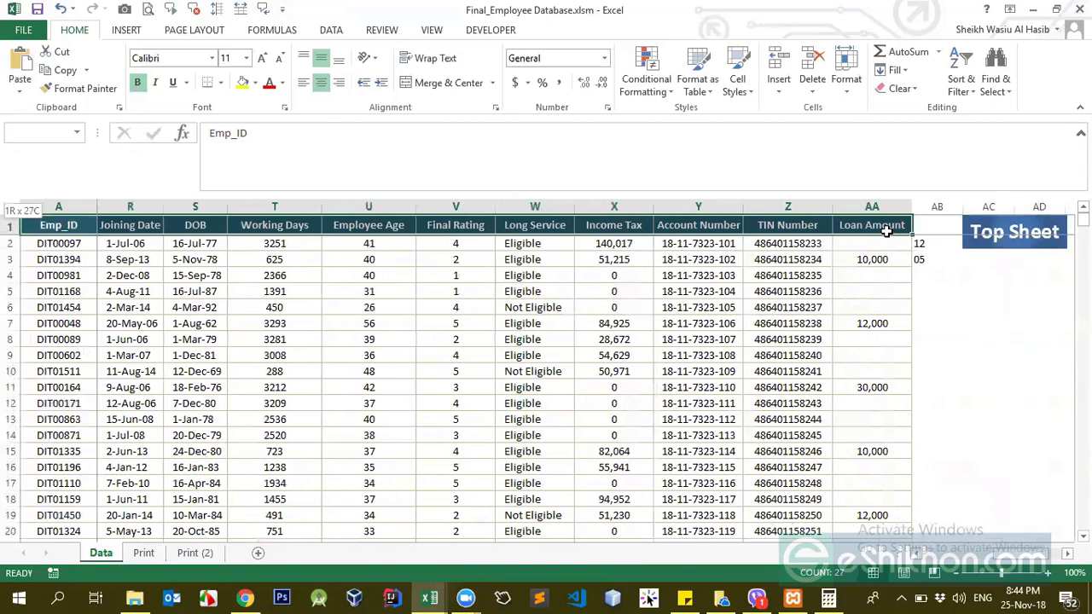
left_click_drag(887, 231, 888, 231)
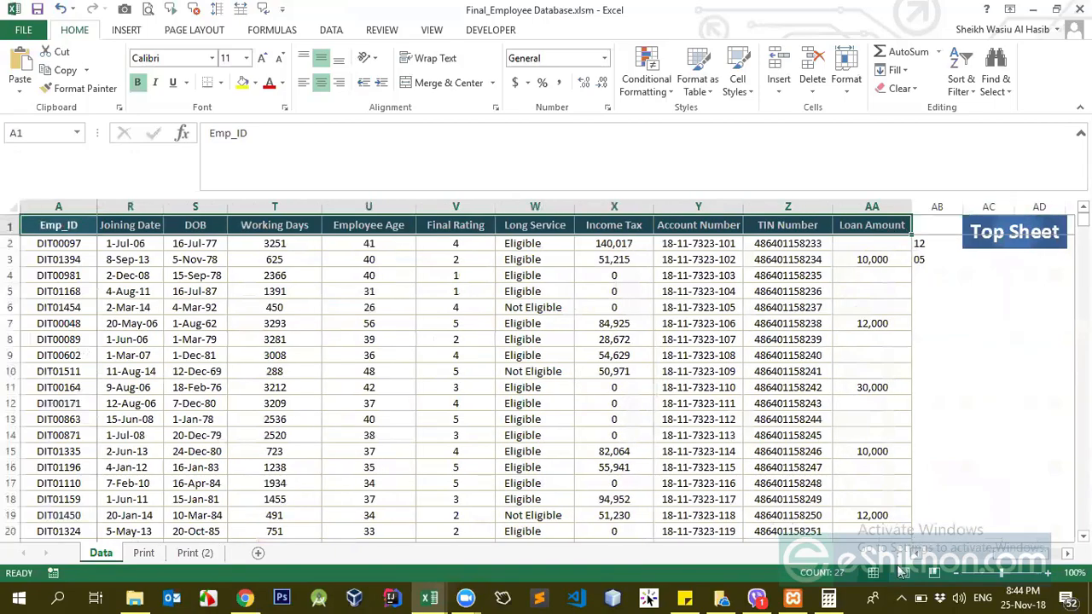
left_click_drag(1006, 555, 794, 575)
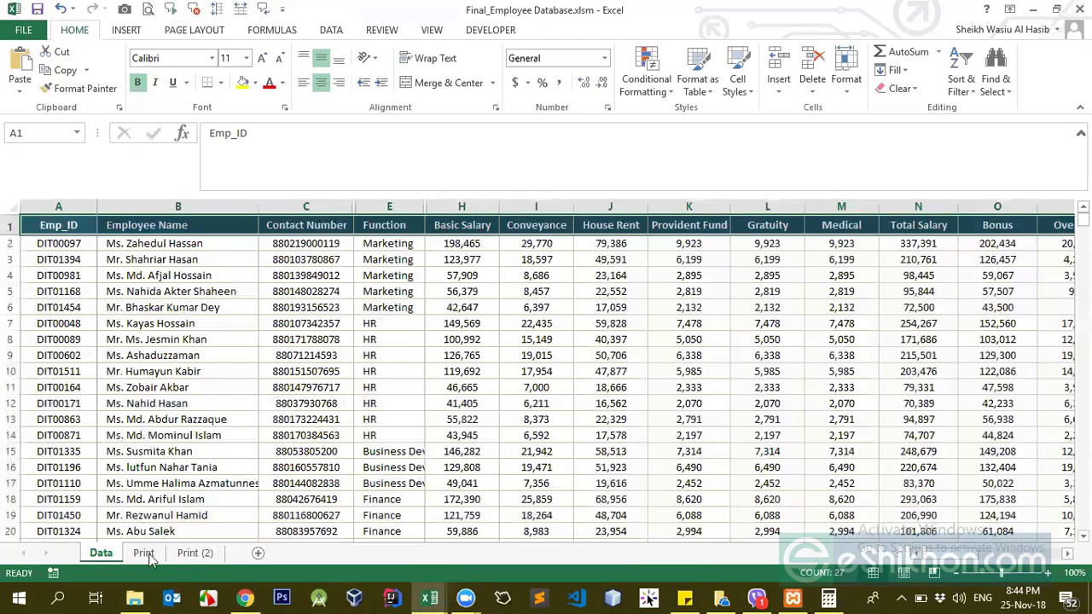
Step: Examine the MATCH argument and the FALSE match type in the House Rent formula of E18 on Print (2)
left_click(195, 553)
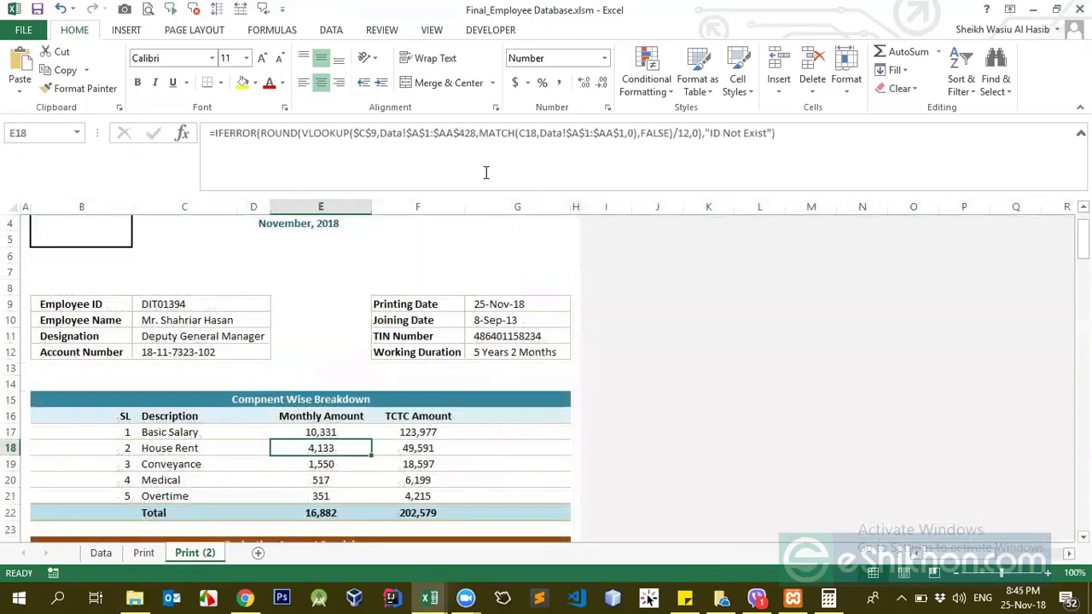
left_click_drag(479, 134, 656, 128)
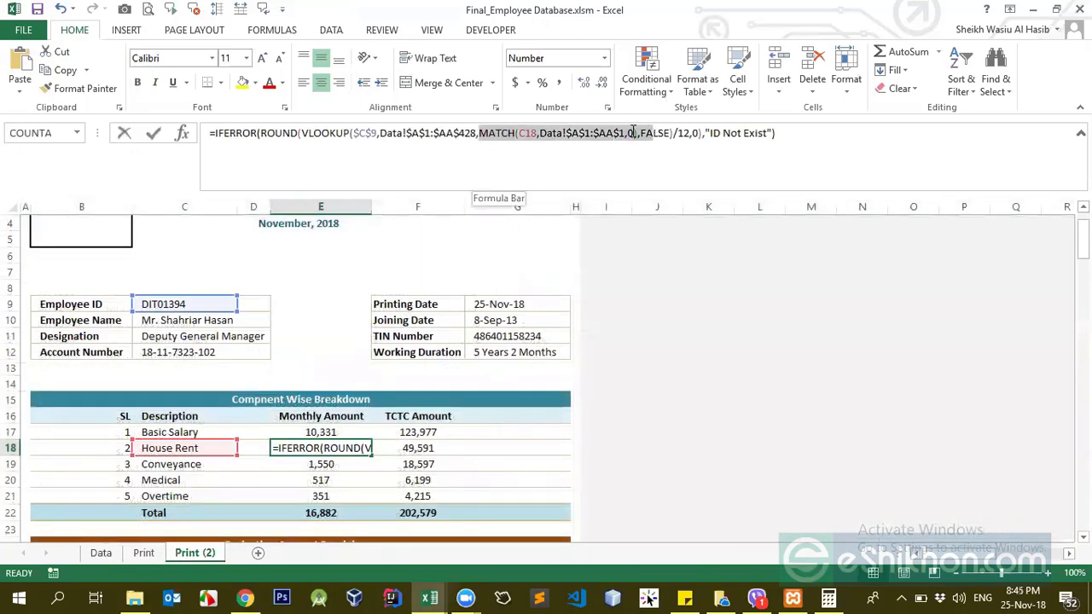
left_click(633, 133)
type(")")
left_click(644, 134)
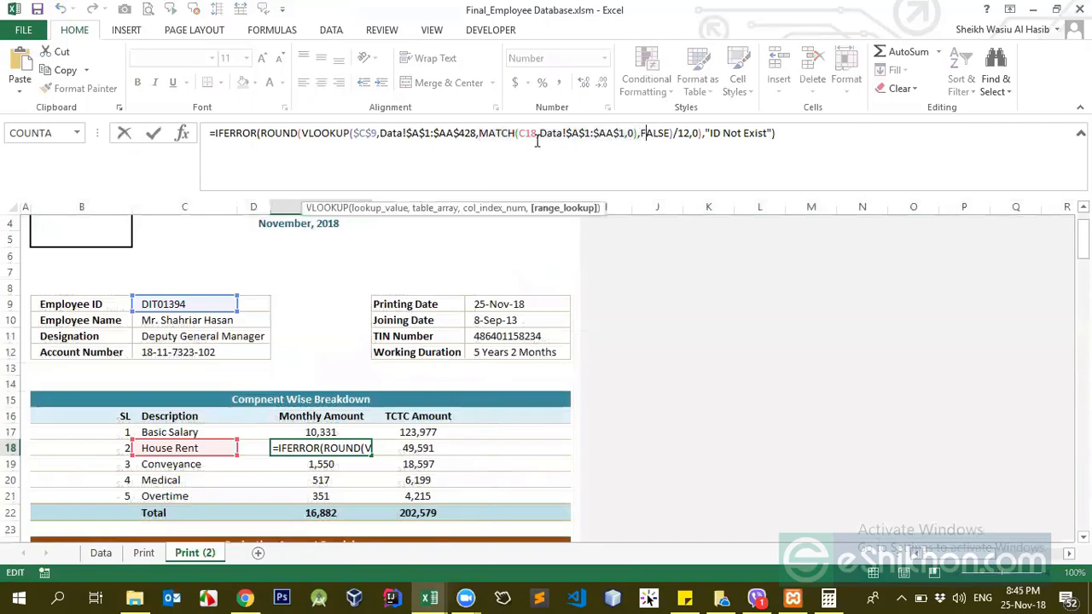
left_click_drag(673, 134, 484, 134)
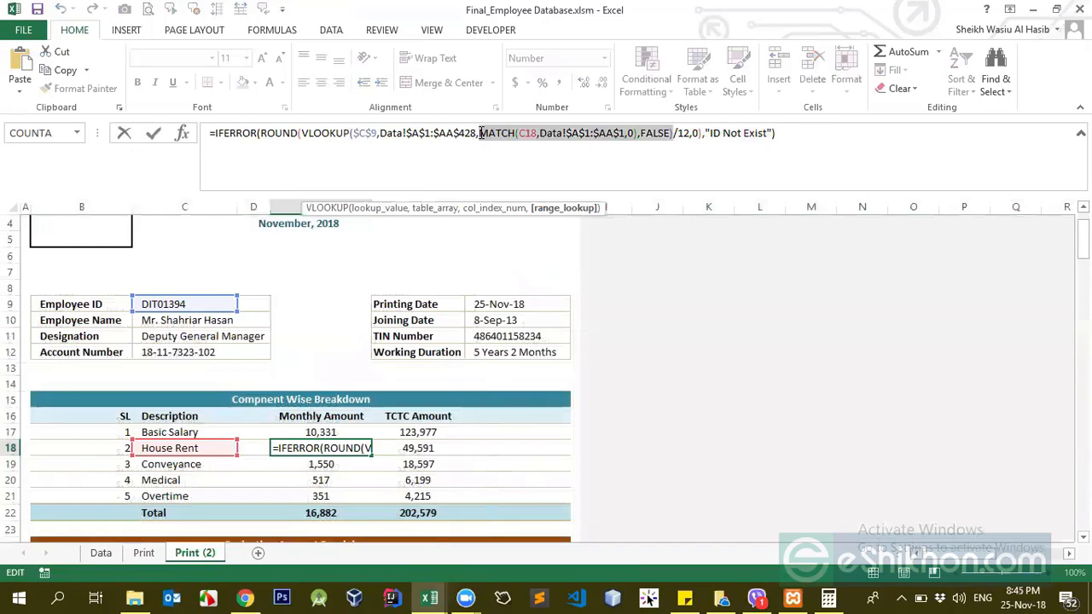
left_click(673, 133)
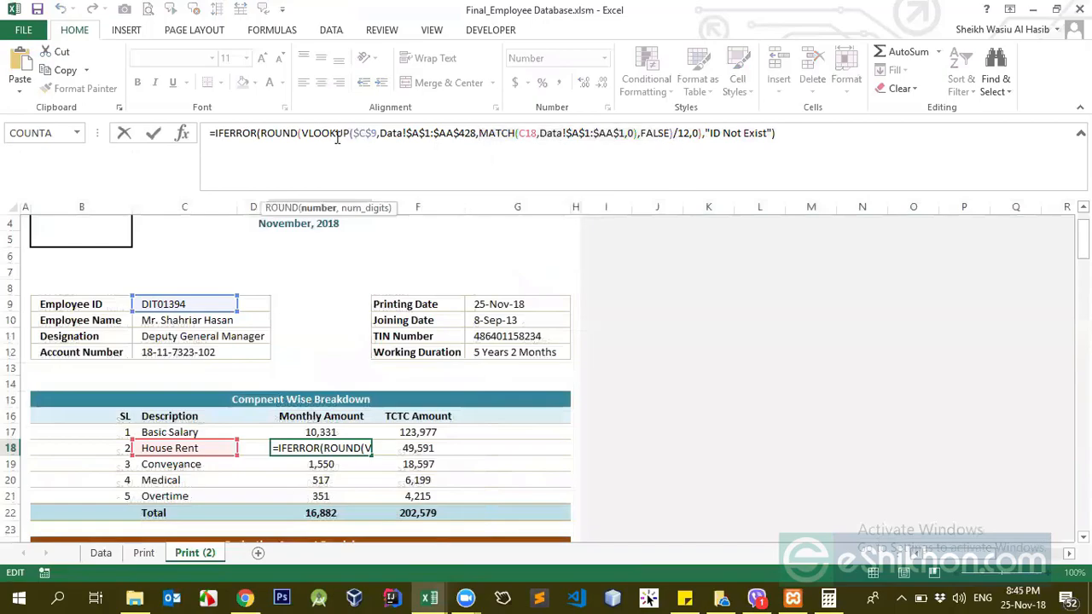
Step: Review the complete VLOOKUP and its division by 12 in E18, and view the Conveyance formula in E19
left_click_drag(304, 134, 674, 134)
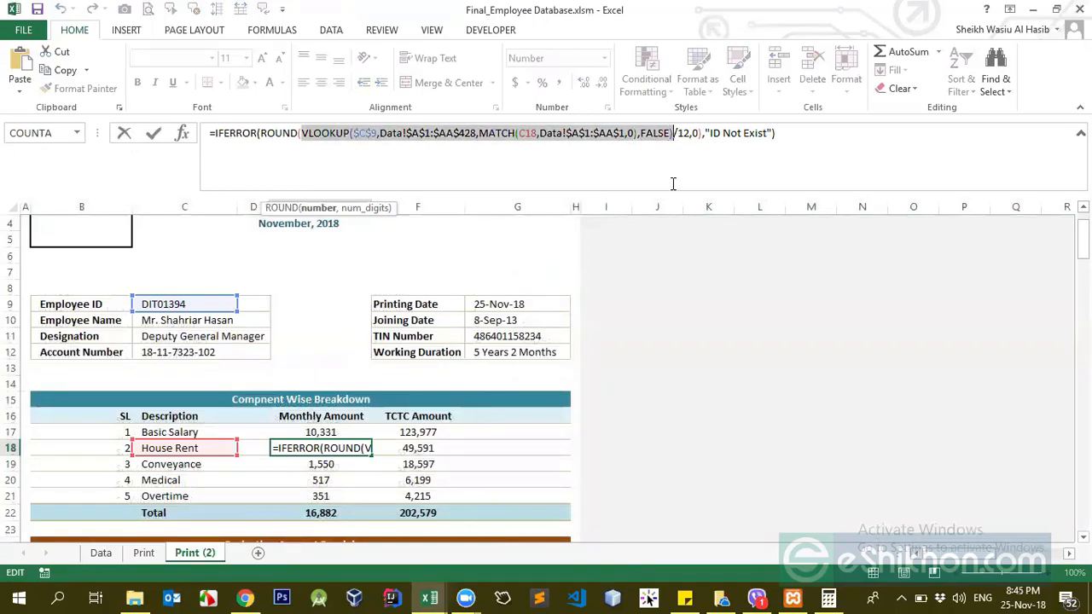
left_click(687, 134)
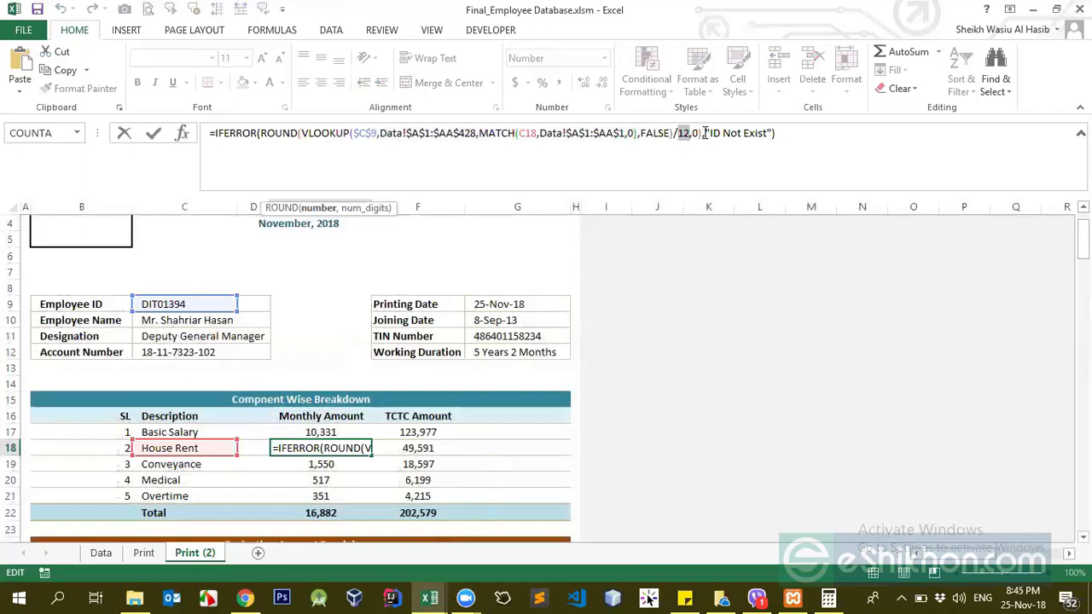
key("ctrl+Return")
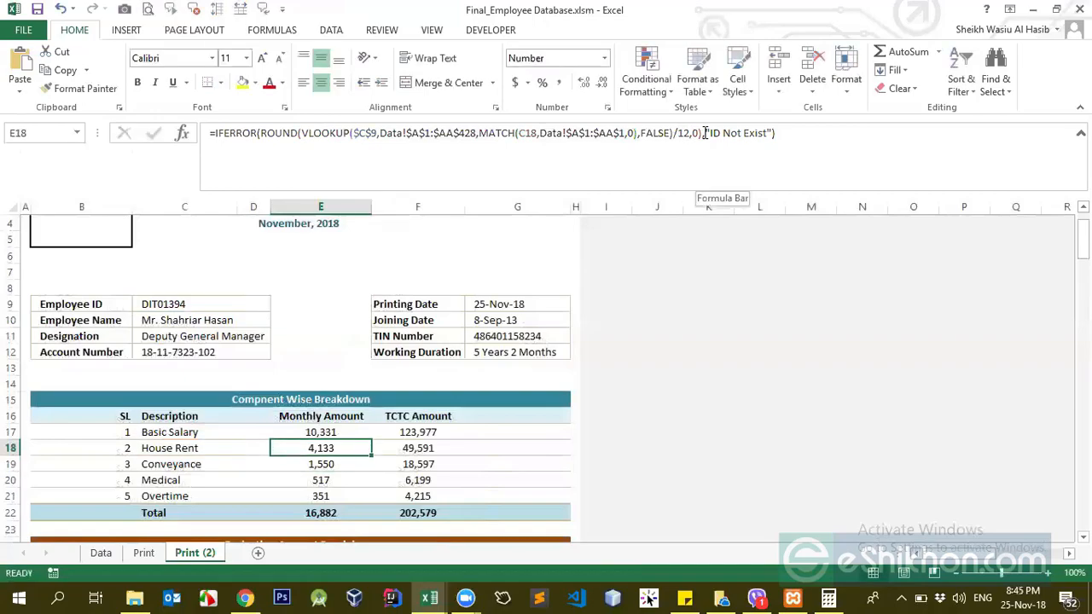
key("Up")
key("Down")
key("Down")
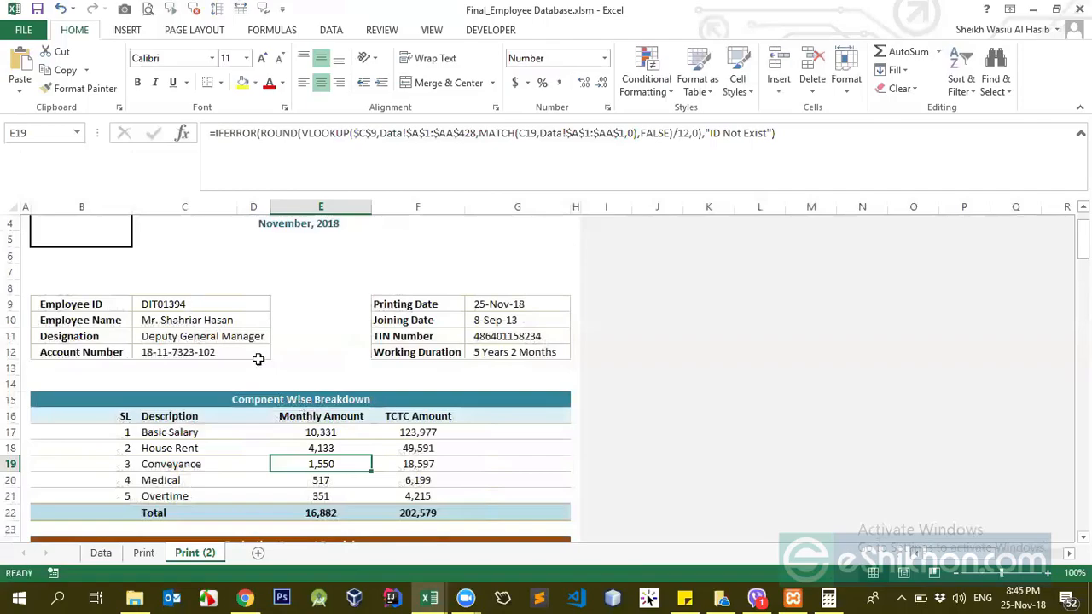
Step: Copy the employee ID from C9 and search for it in the Emp_ID column of the Data sheet
left_click(192, 305)
key("ctrl+c")
left_click(106, 554)
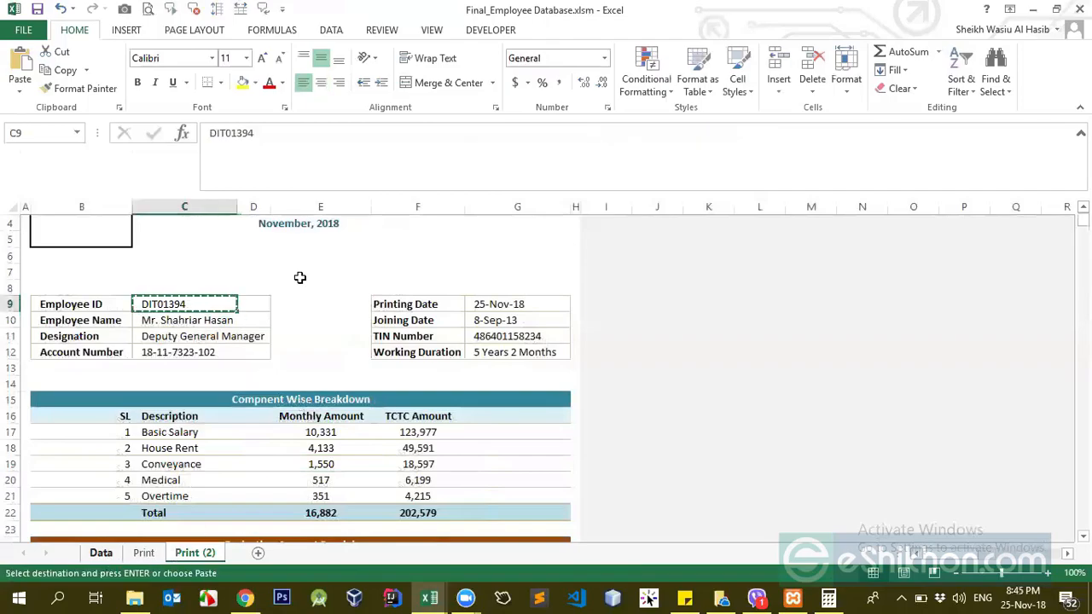
key("ctrl+f")
key("ctrl+v")
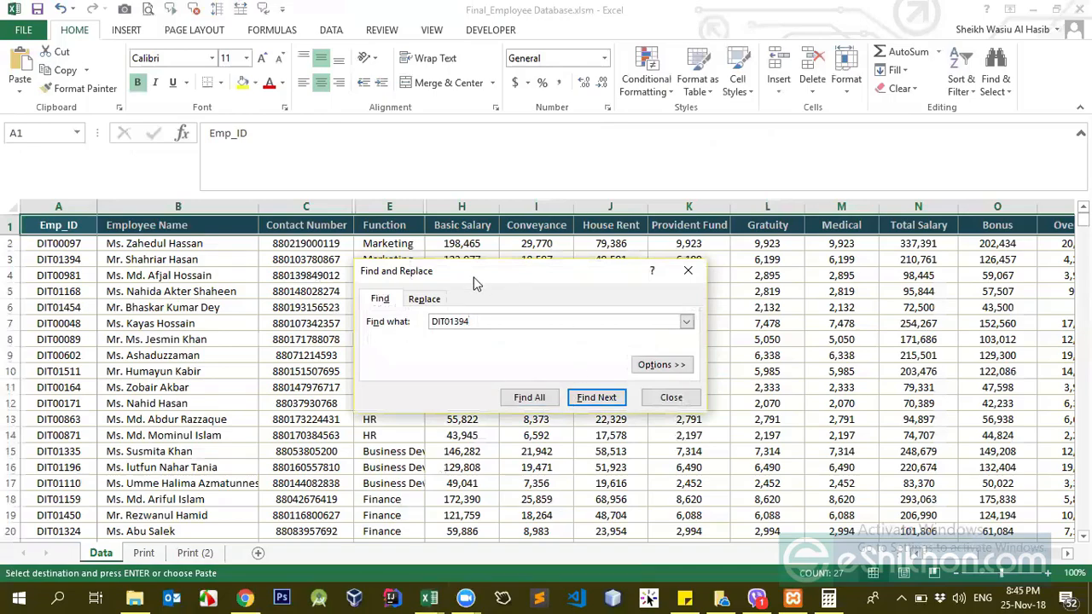
left_click_drag(474, 274, 416, 261)
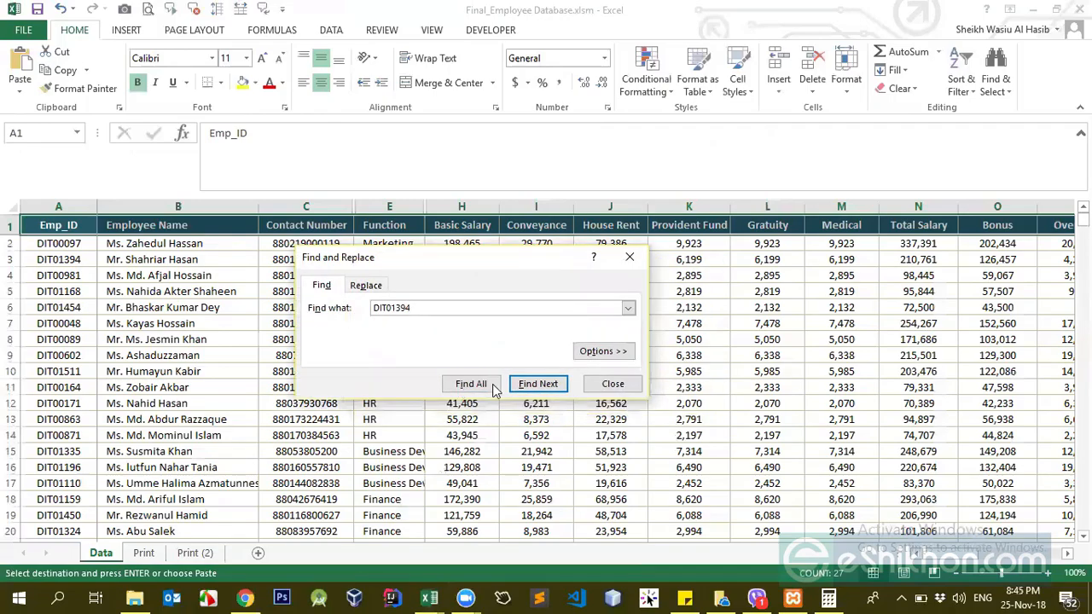
left_click(536, 386)
left_click(551, 341)
left_click(66, 206)
left_click(538, 385)
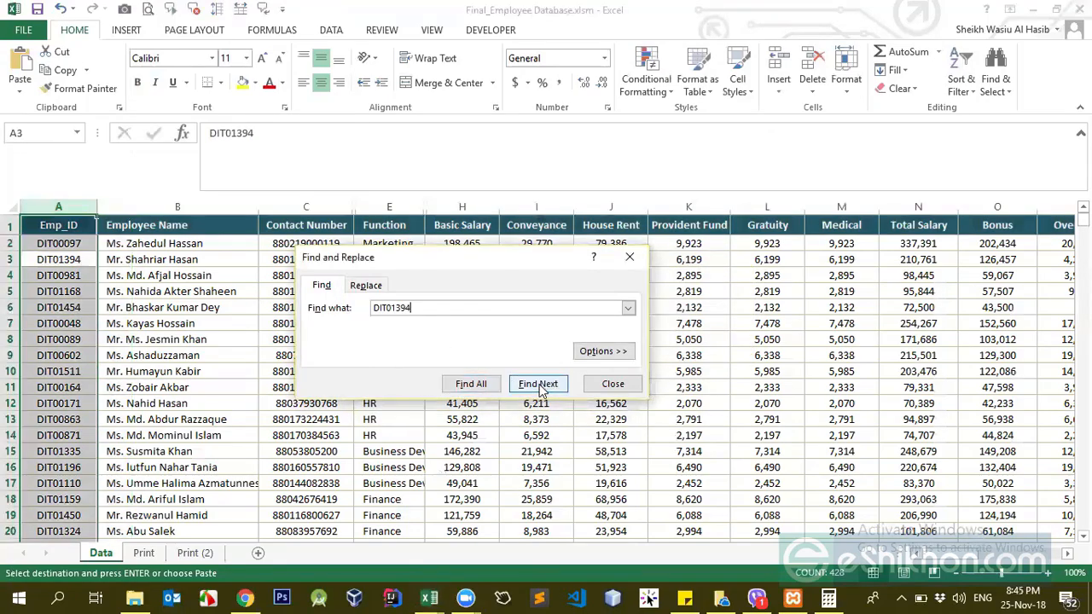
left_click(609, 383)
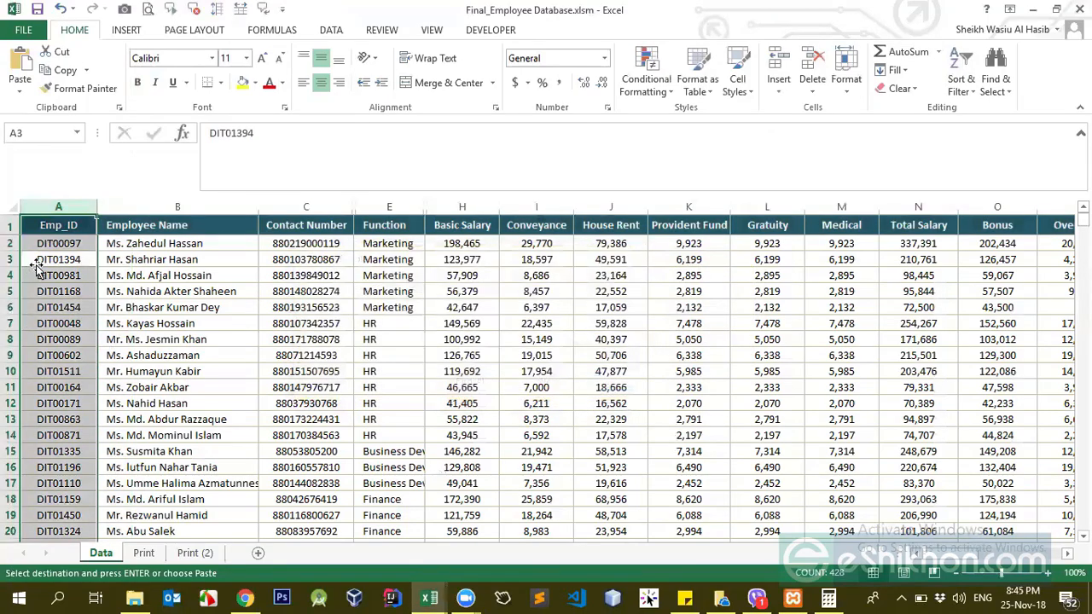
Step: Trace the found employee's record along row 3 to the Basic Salary value in H3
key("Right")
key("Right")
key("Right")
key("Right")
key("Right")
key("Right")
key("Right")
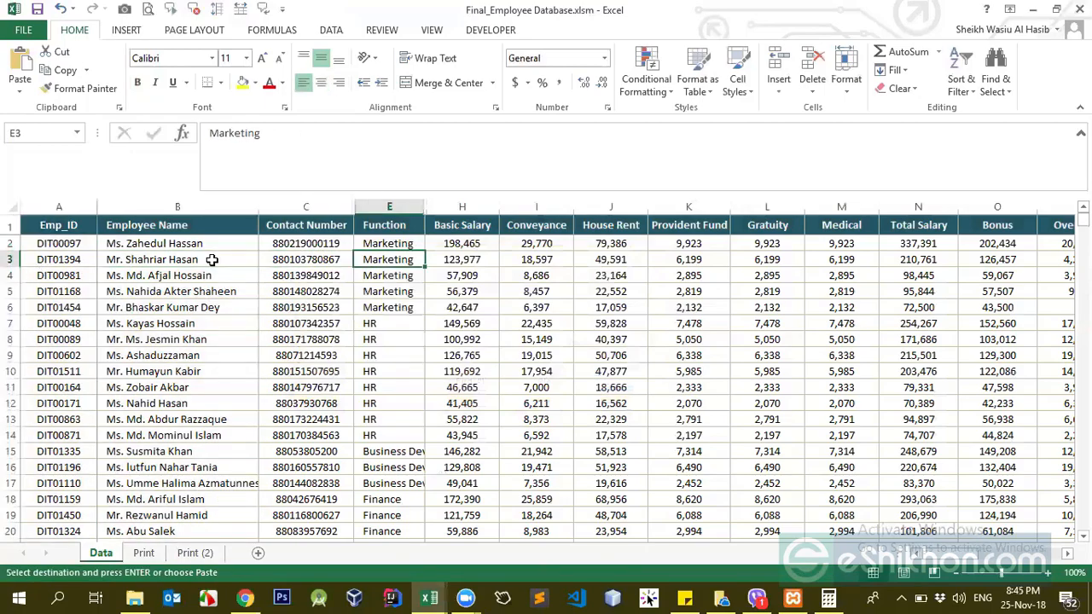
key("Left")
key("Left")
key("Right")
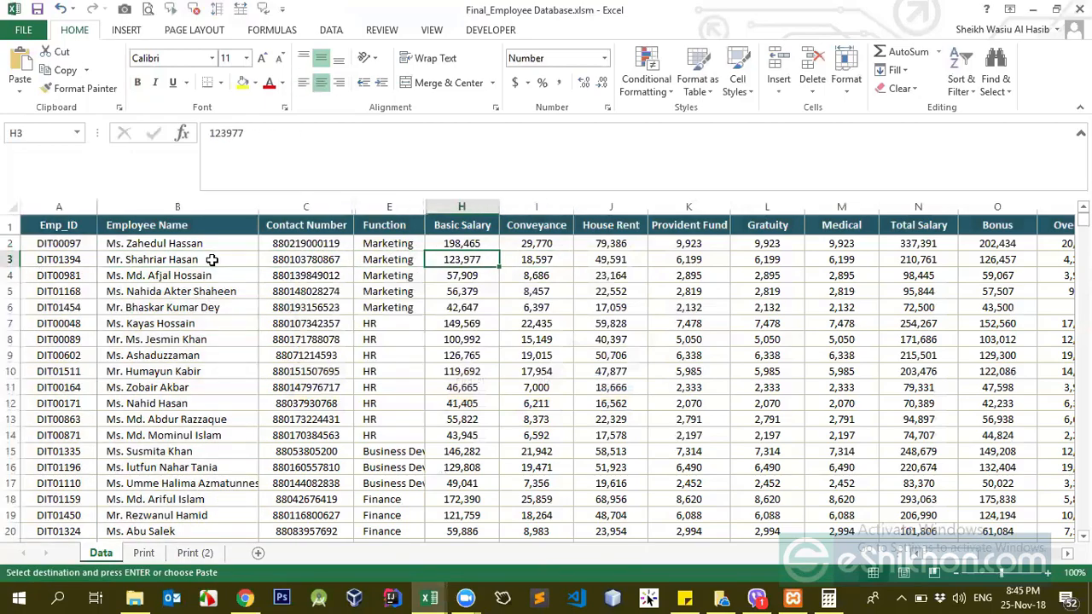
key("Right")
key("Left")
key("Right")
key("Right")
key("Left")
key("Left")
key("Right")
key("Left")
Step: Try dividing the Basic Salary value in H3 by 12, and undo the entry
left_click(209, 134)
type("=")
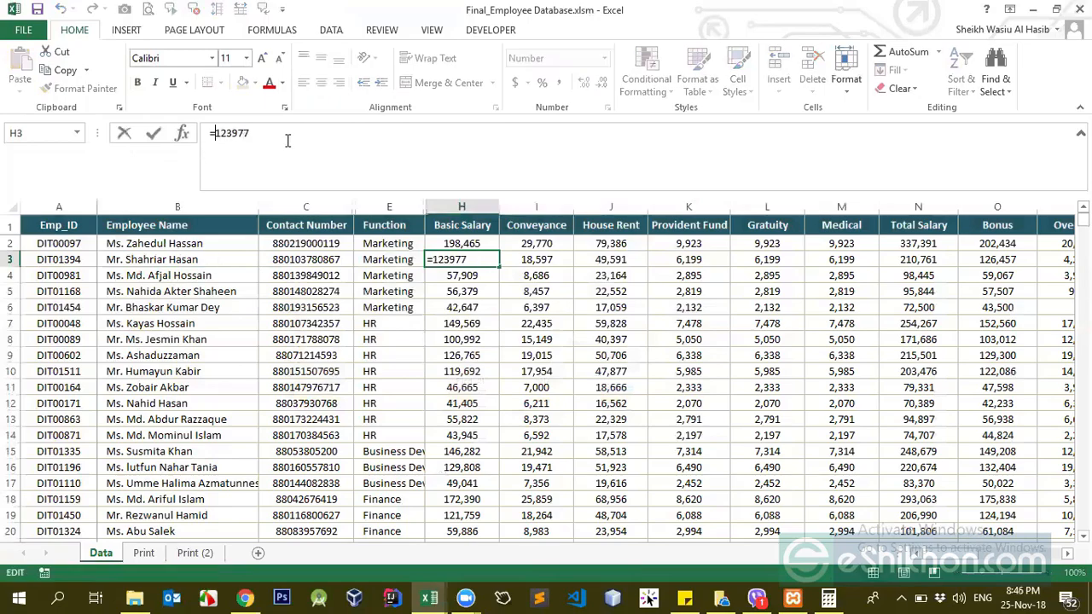
type("/12")
key("Return")
key("Up")
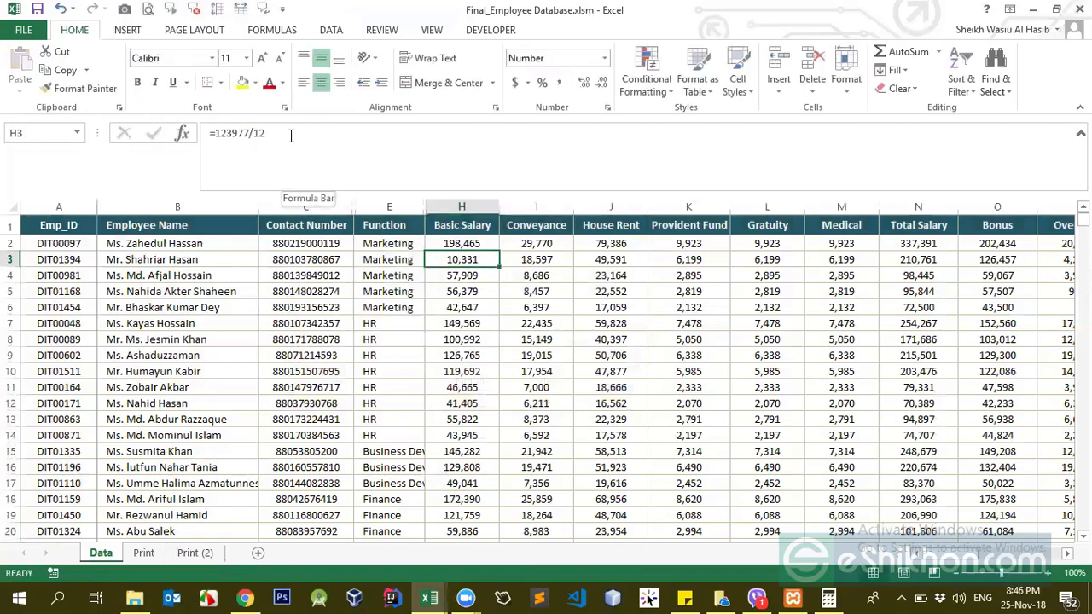
key("ctrl+z")
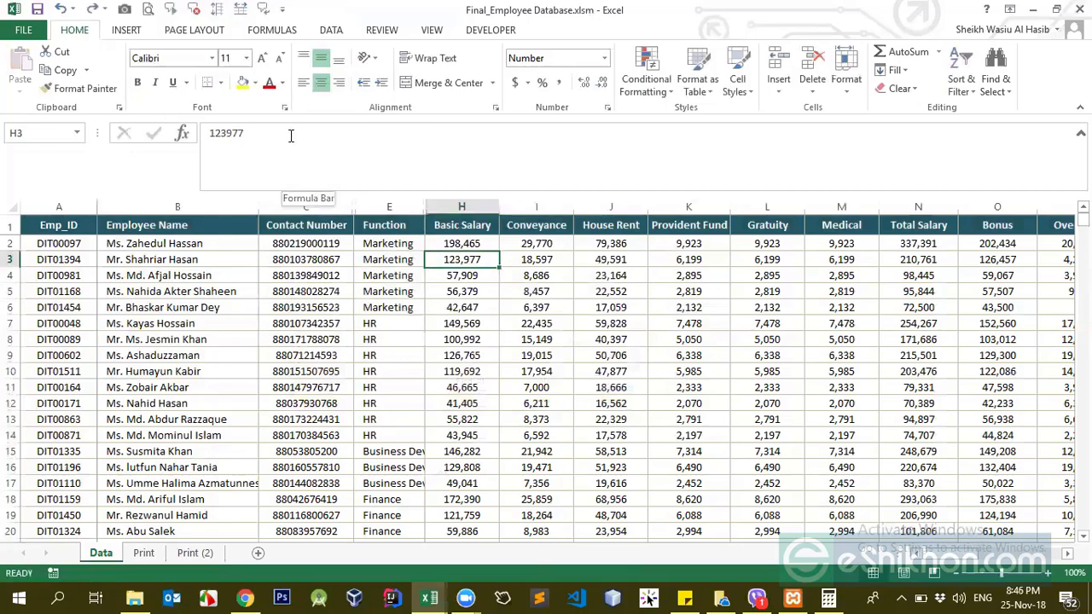
Step: Check the monthly Basic Salary in E17 and House Rent in E18 on the Print (2) sheet
left_click(195, 553)
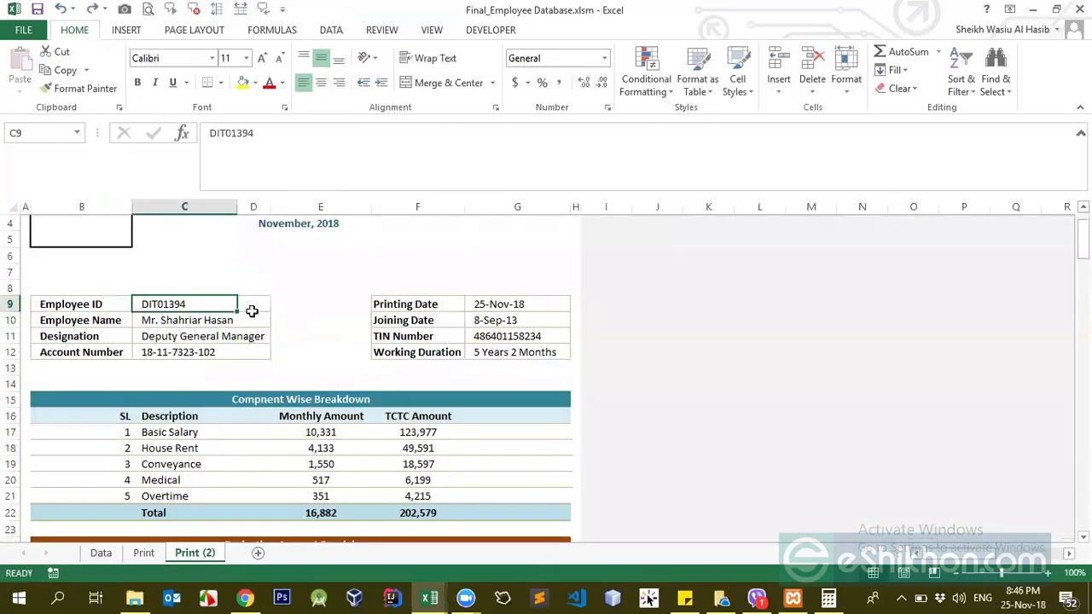
left_click(339, 430)
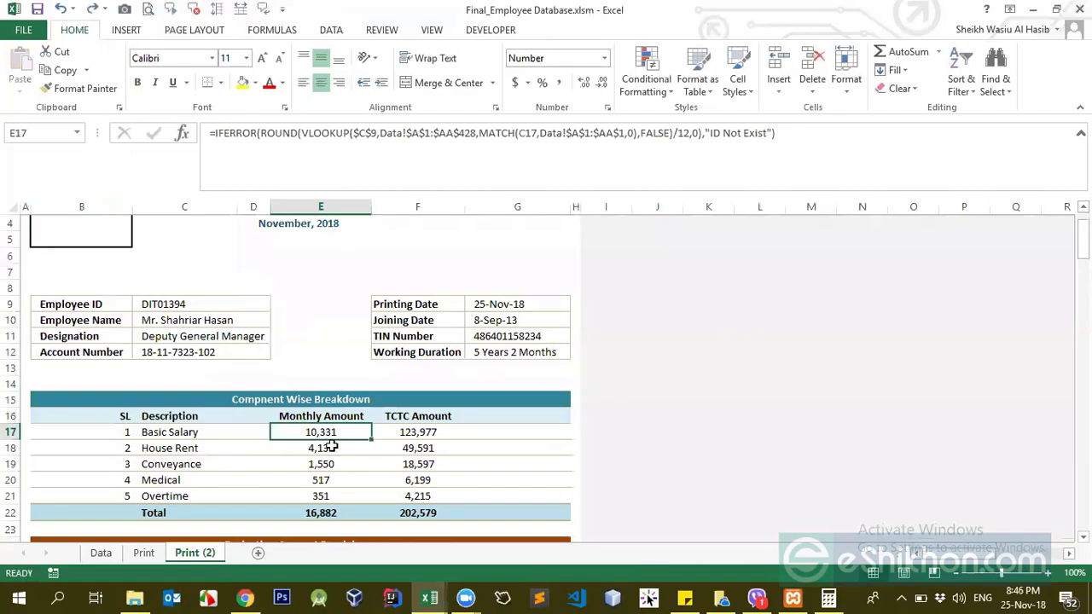
left_click(331, 447)
Step: Examine the yearly values in the Basic Salary column of the Data sheet, from H2 down to the last record
left_click(102, 553)
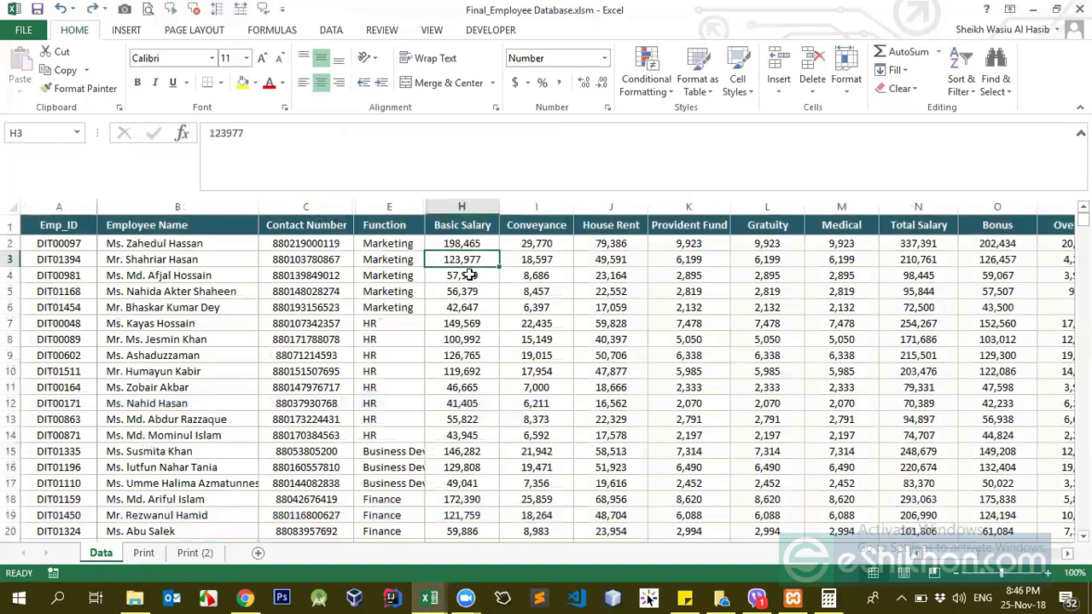
left_click(463, 340)
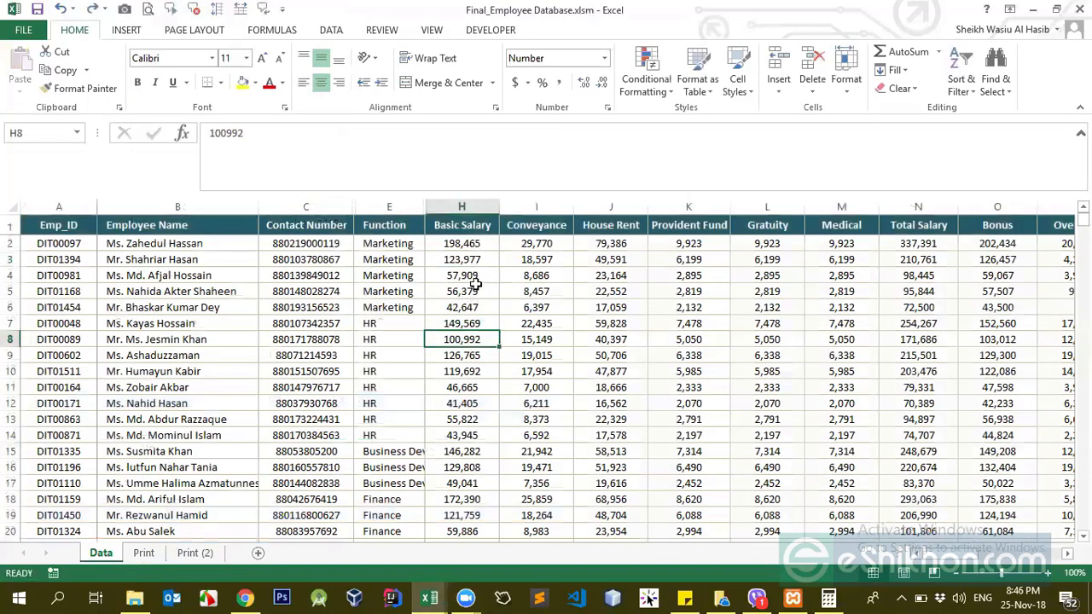
left_click(461, 259)
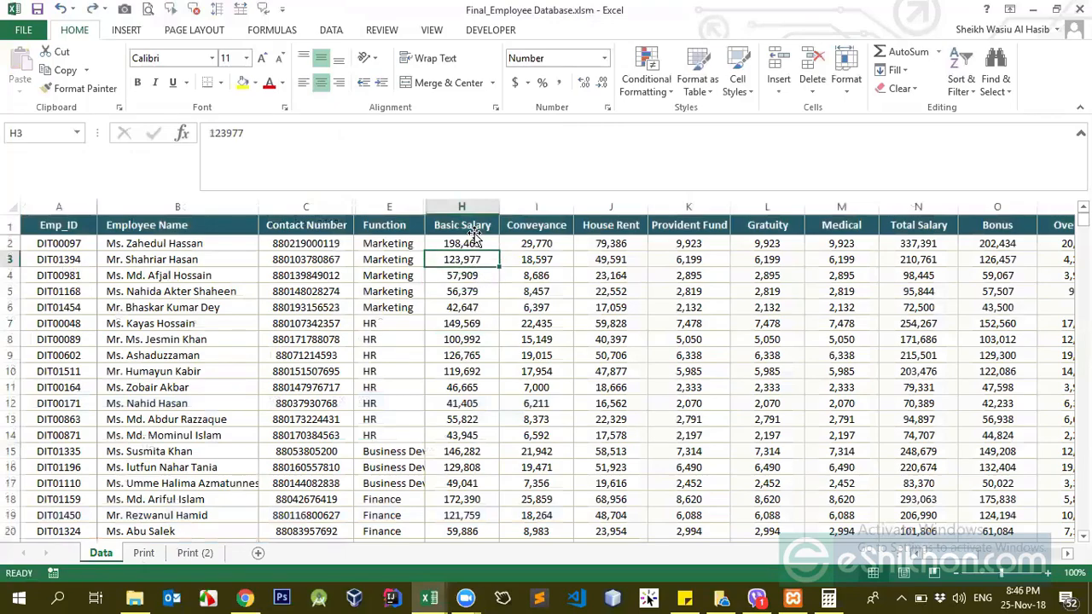
left_click(474, 235)
left_click(479, 246)
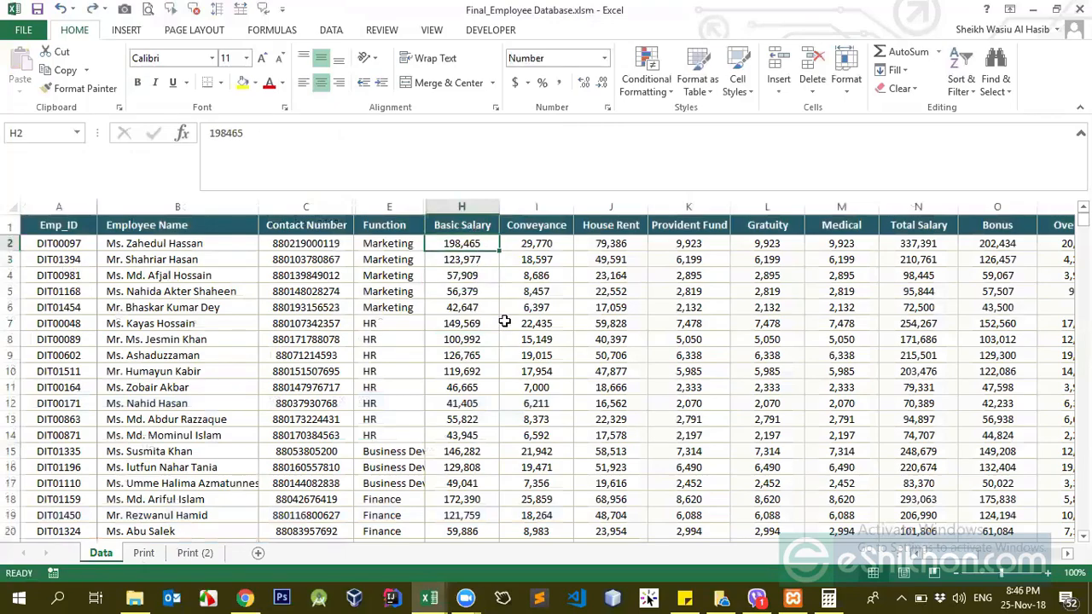
key("ctrl+shift+Down")
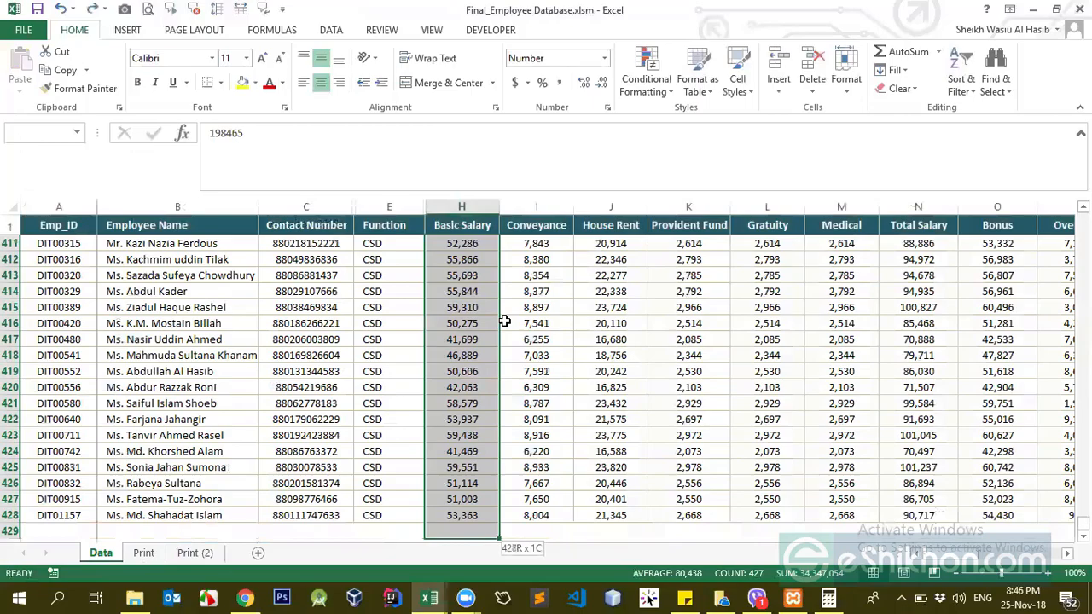
key("Up")
key("Down")
key("Down")
key("Up")
key("Down")
key("Up")
key("Down")
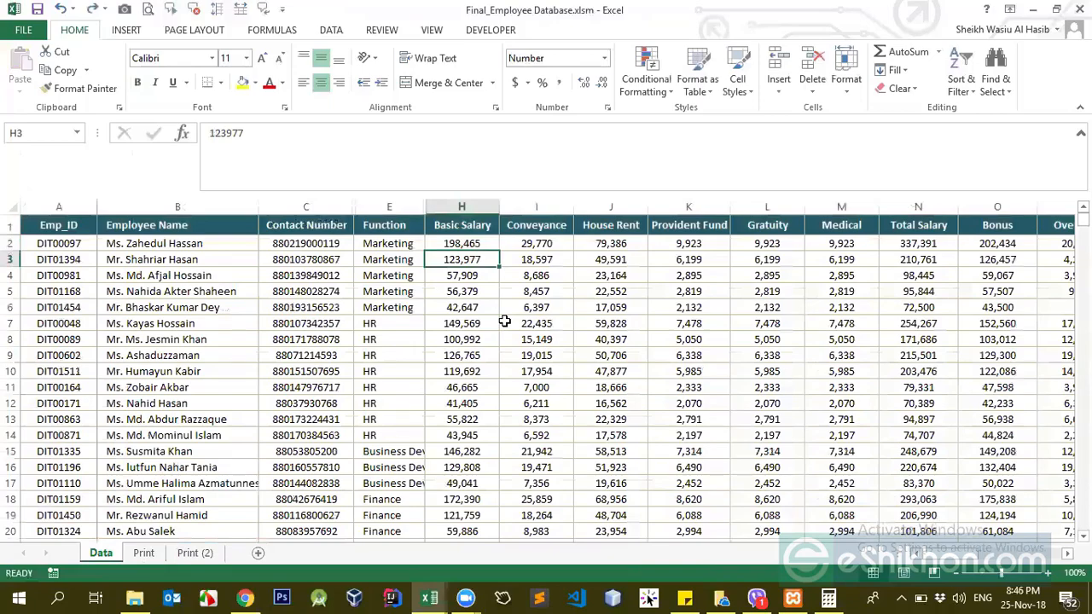
Step: Review the upper values of the Basic Salary, Conveyance and House Rent columns and the Provident Fund value in K3
left_click(474, 246)
mouse_move(466, 394)
left_mouse_down()
mouse_move(465, 512)
mouse_move(465, 323)
mouse_move(484, 385)
left_mouse_up()
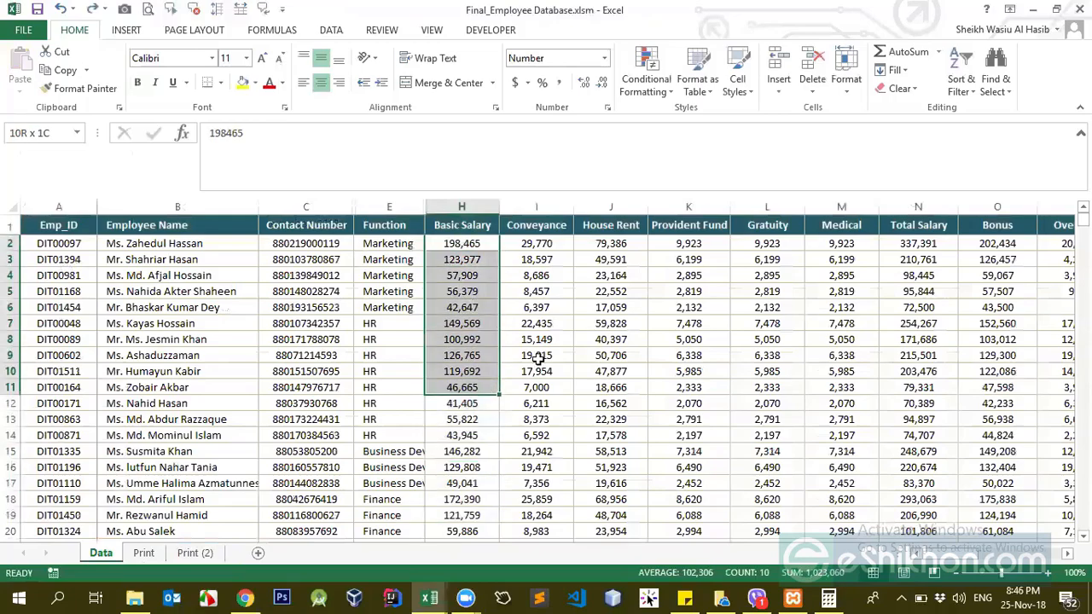
left_click(541, 353)
left_click_drag(532, 247, 558, 431)
left_click_drag(613, 231, 635, 408)
left_click(687, 258)
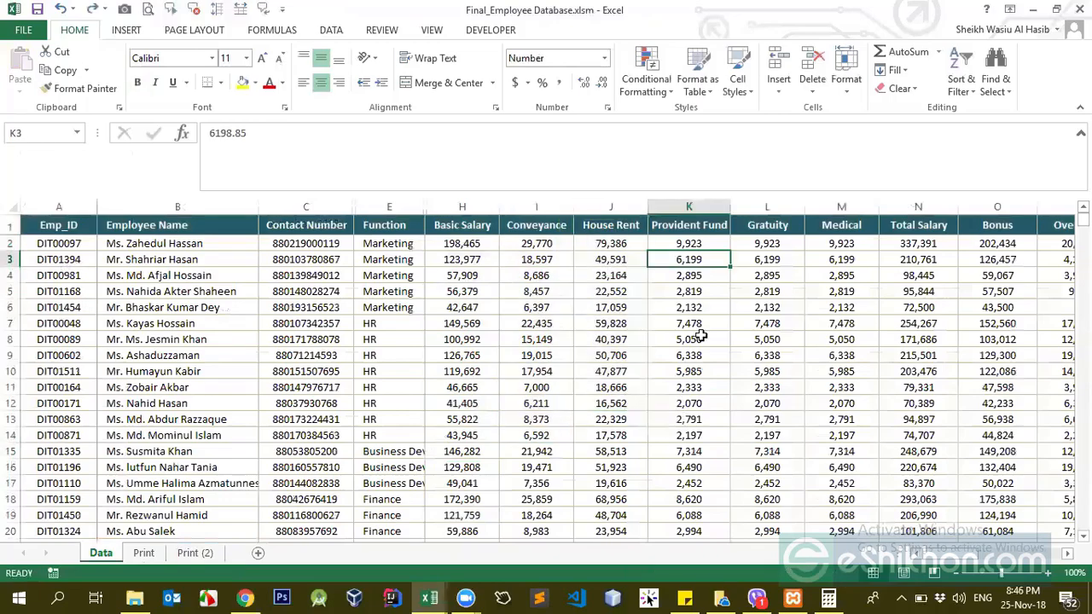
Step: Examine the Medical column M and the Total Salary column N on the Data sheet
left_click(835, 206)
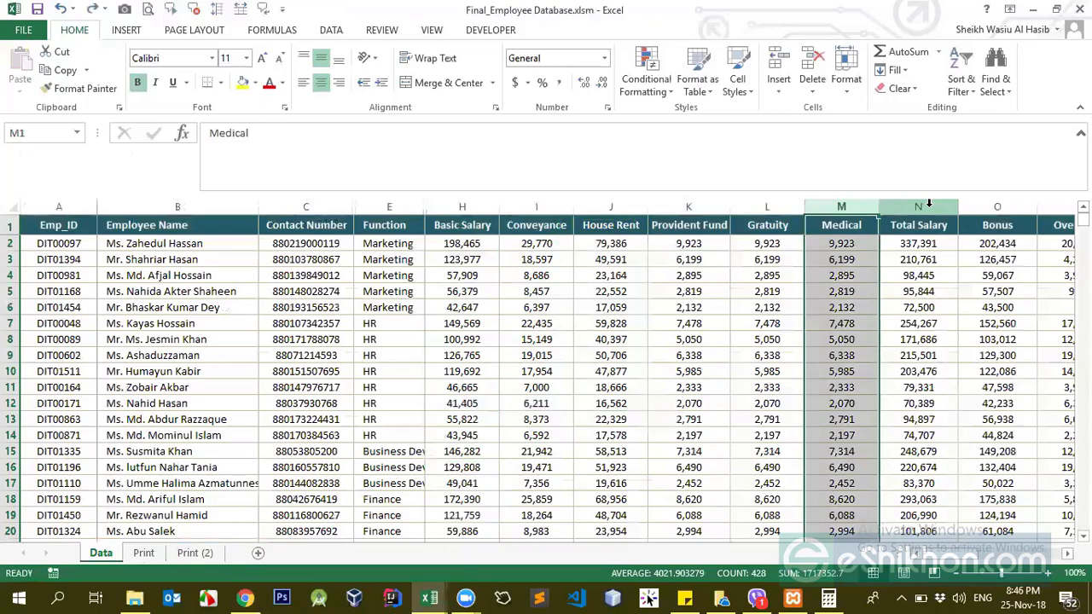
left_click(925, 255)
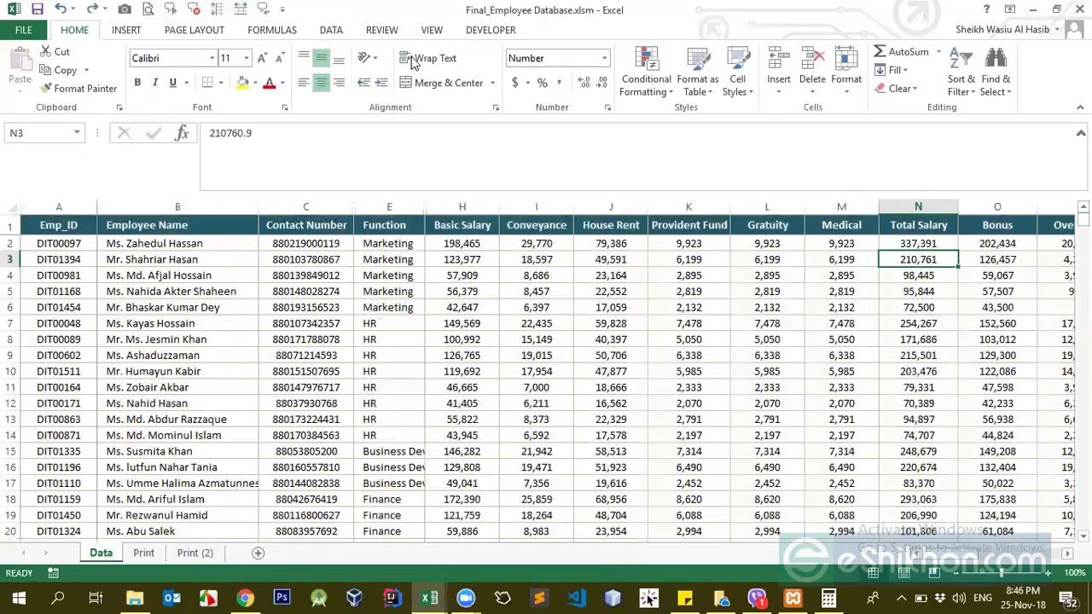
key("ctrl+Up")
key("ctrl+shift+Down")
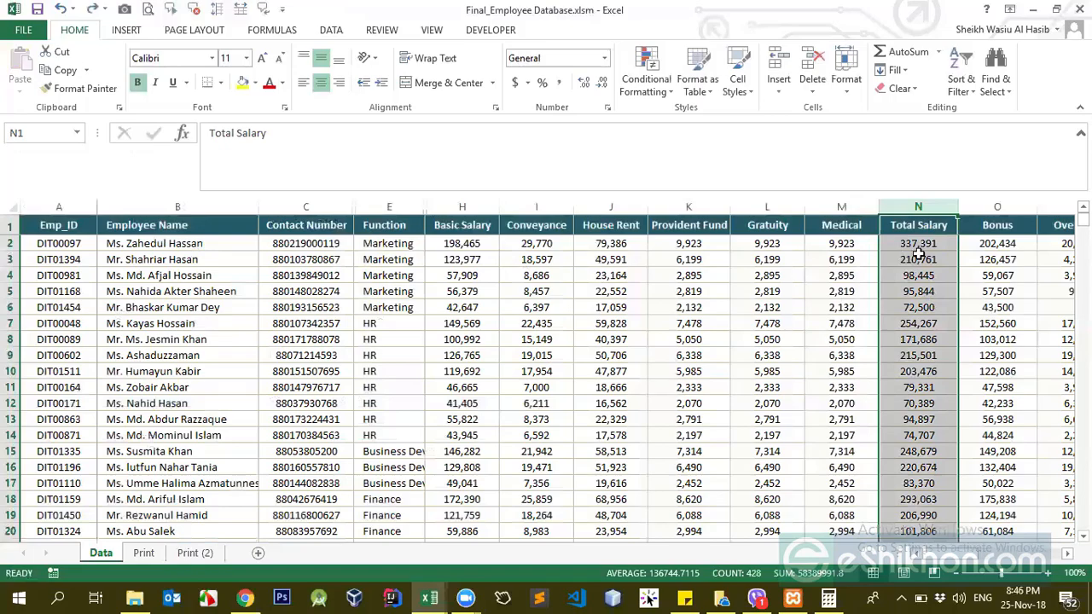
left_click(919, 258)
left_click(932, 202)
left_click(919, 307)
key("ctrl+shift+Down")
left_click(911, 306)
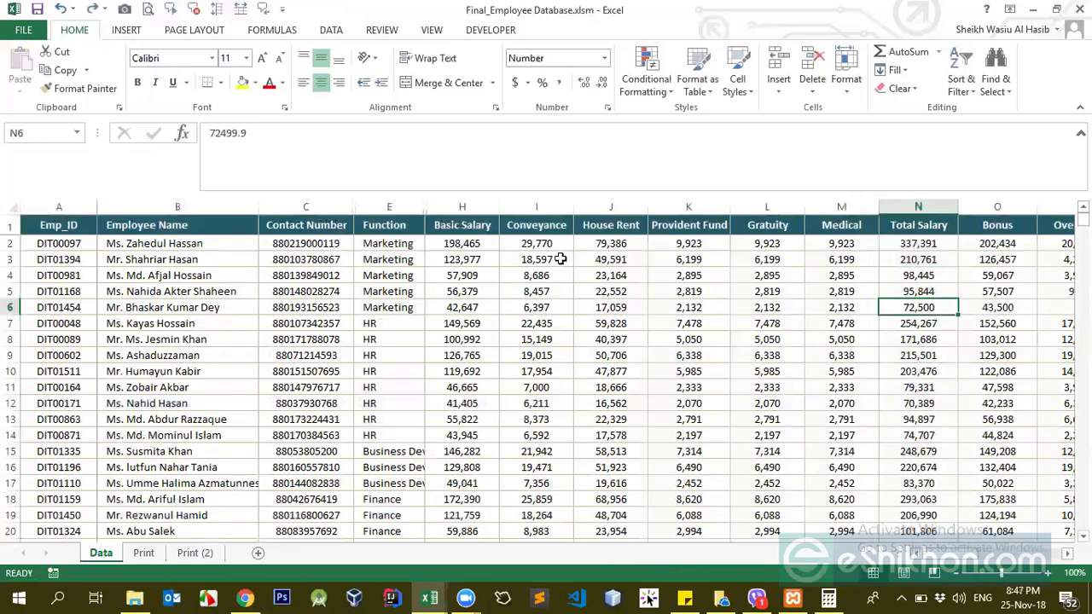
Step: Review the House Rent values in J2:J12 and the Conveyance value in I3
left_click_drag(621, 243, 625, 398)
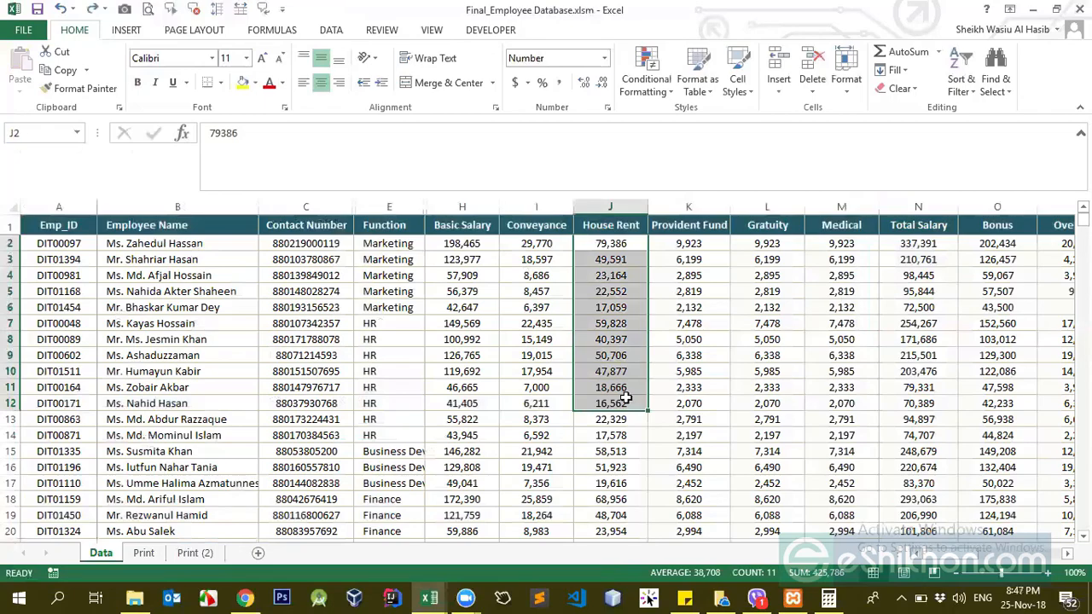
left_click(543, 205)
key("Down")
key("Down")
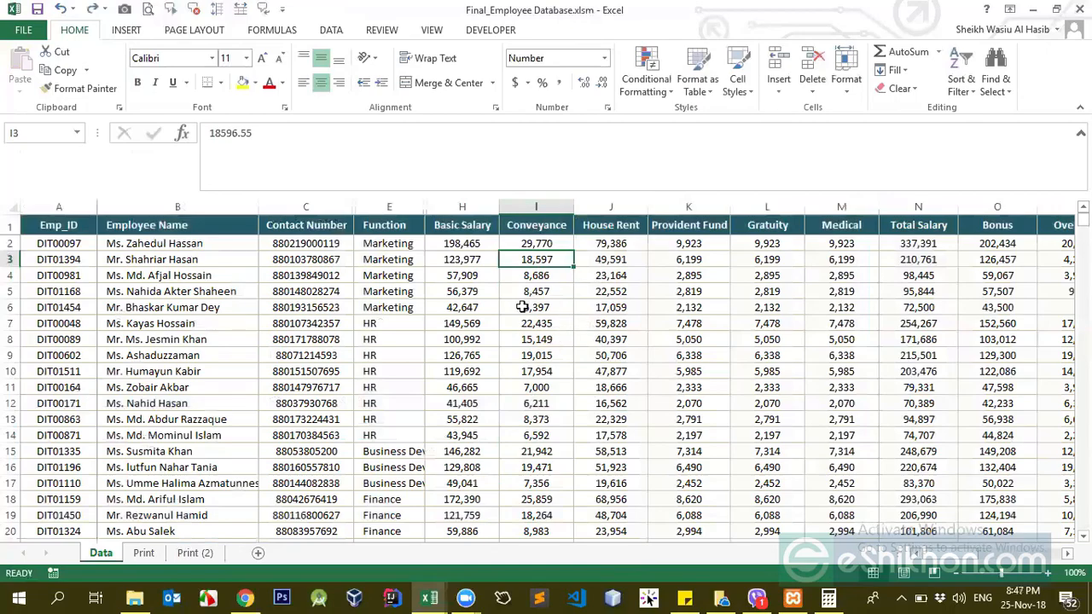
Step: Shrink the formula bar to a single line and review the salary columns of the Data sheet from Provident Fund onward
left_click(536, 275)
left_click(544, 206)
left_click_drag(549, 193, 550, 145)
left_click(688, 227)
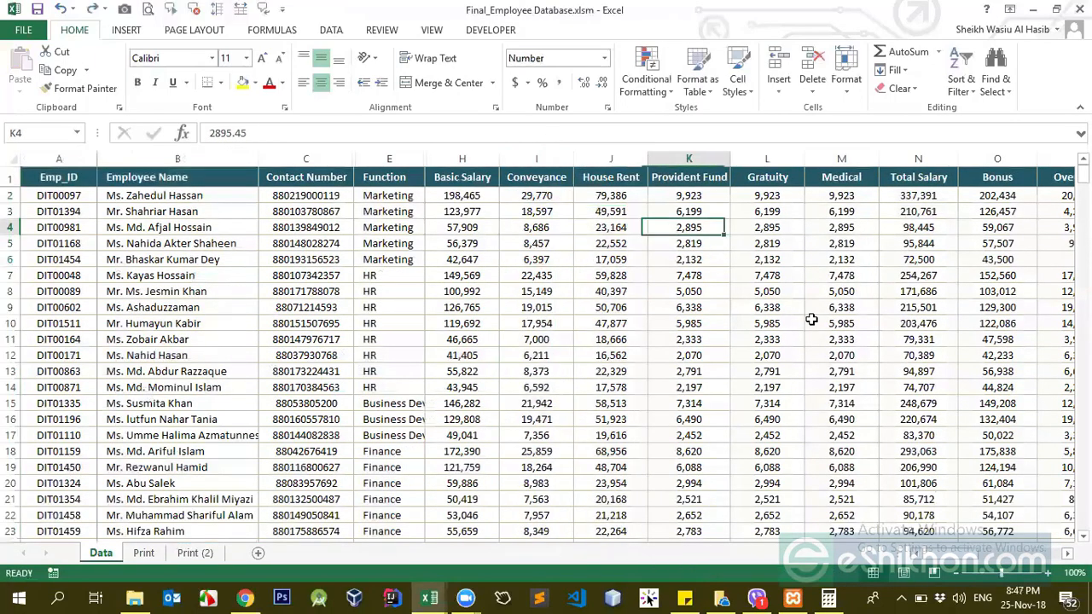
scroll(432, 554, "right", 2)
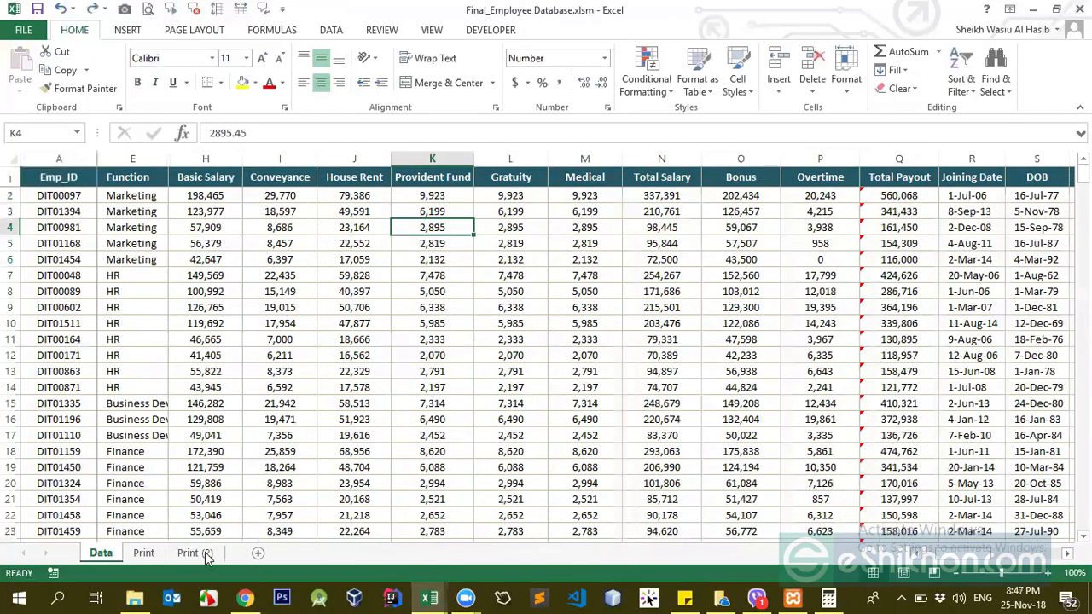
Step: On the Print (2) sheet, compare the Monthly Amount formulas in column E with the TCTC Amount formula in F17
left_click(213, 552)
scroll(273, 441, "up", 1)
left_click(321, 429)
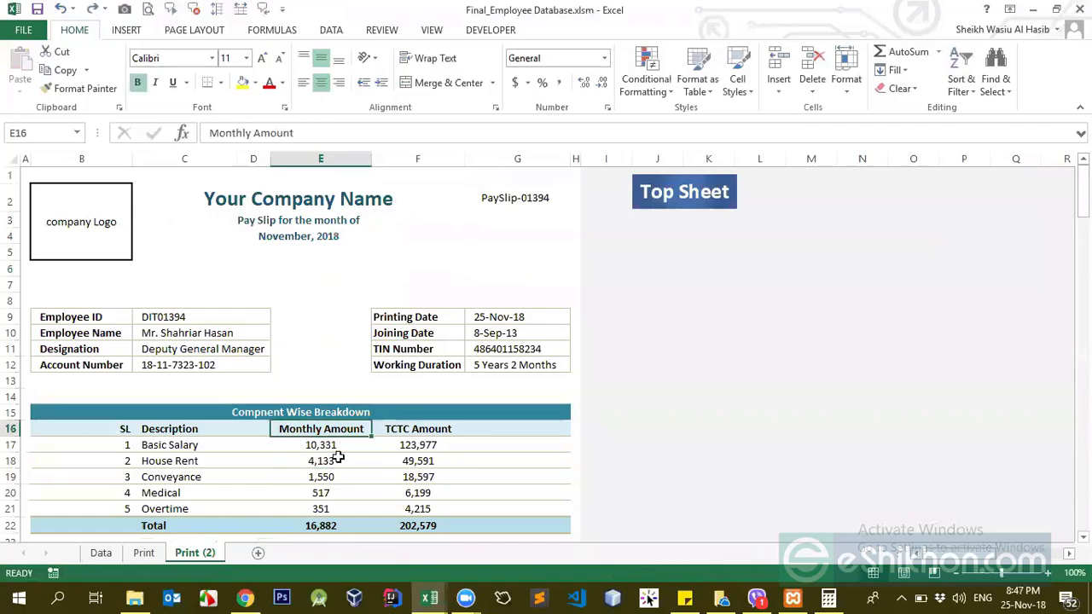
key("Down")
key("Down")
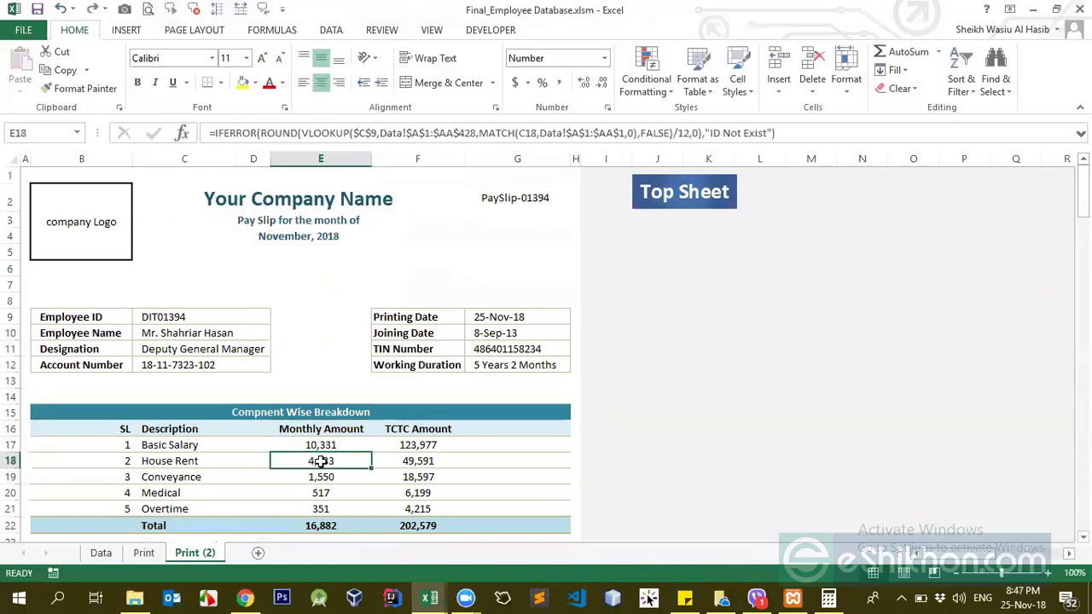
left_click(326, 443)
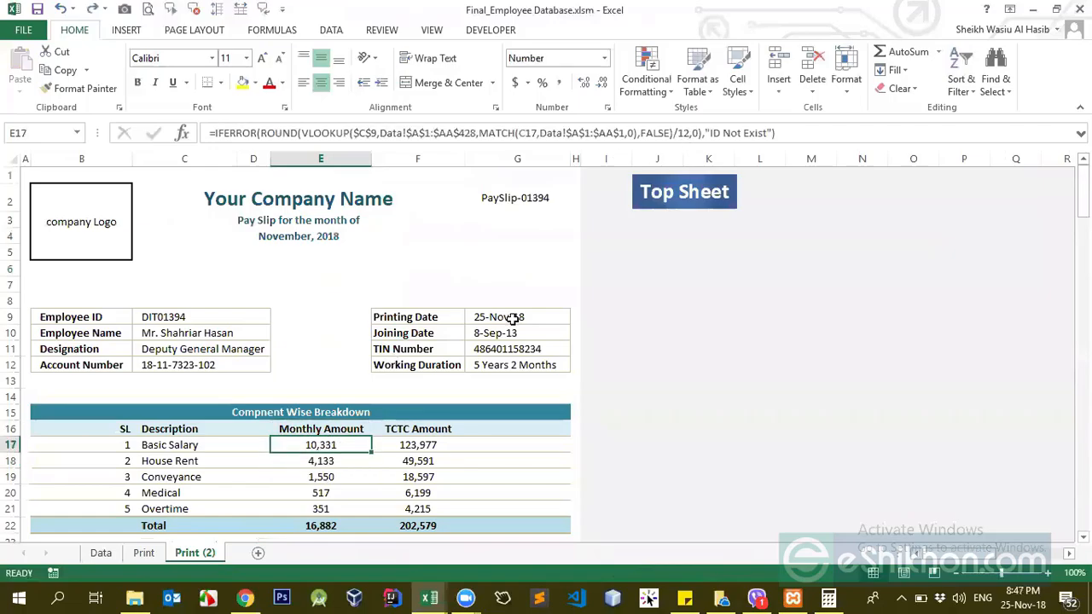
left_click(328, 477)
left_click(416, 445)
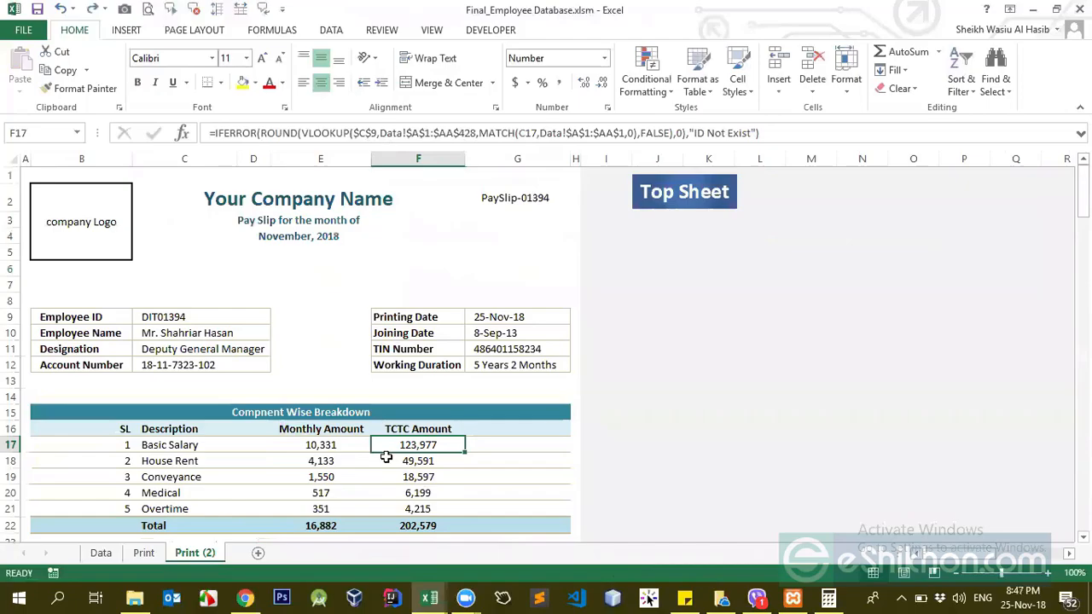
Step: Review the Monthly Amount and TCTC Amount columns of the component-wise and deduction breakdown tables
scroll(387, 458, "down", 2)
left_click_drag(431, 321, 433, 399)
left_click(430, 352)
left_click_drag(429, 305, 413, 368)
left_click(336, 319)
left_click_drag(339, 383, 339, 413)
scroll(338, 414, "down", 3)
left_click_drag(339, 323, 339, 388)
left_click_drag(398, 321, 419, 383)
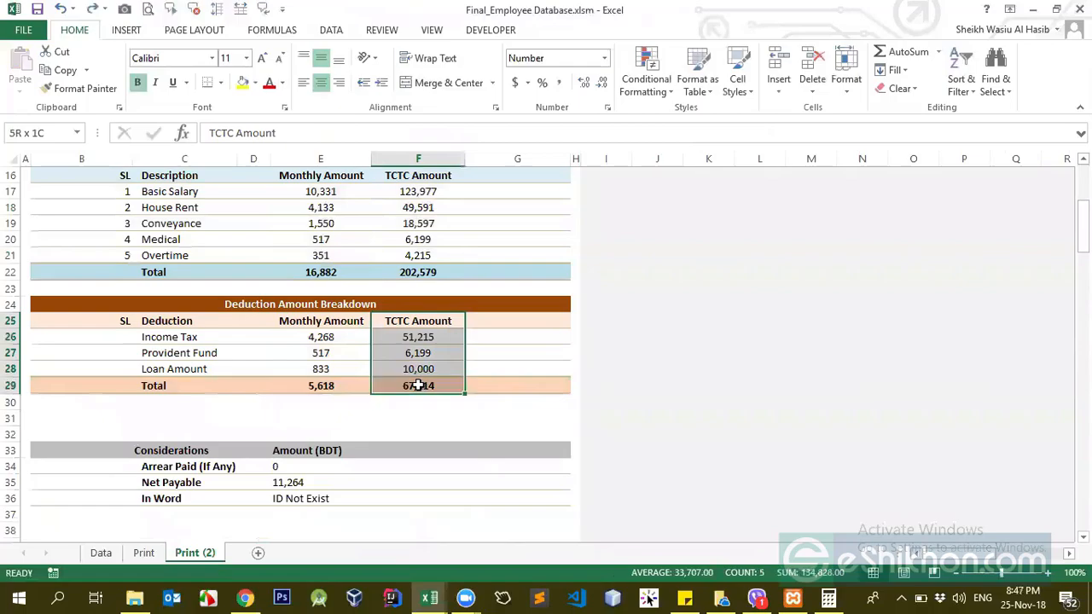
scroll(420, 367, "up", 3)
left_click_drag(427, 316, 429, 416)
scroll(429, 415, "down", 3)
left_click_drag(429, 321, 426, 385)
scroll(354, 373, "up", 5)
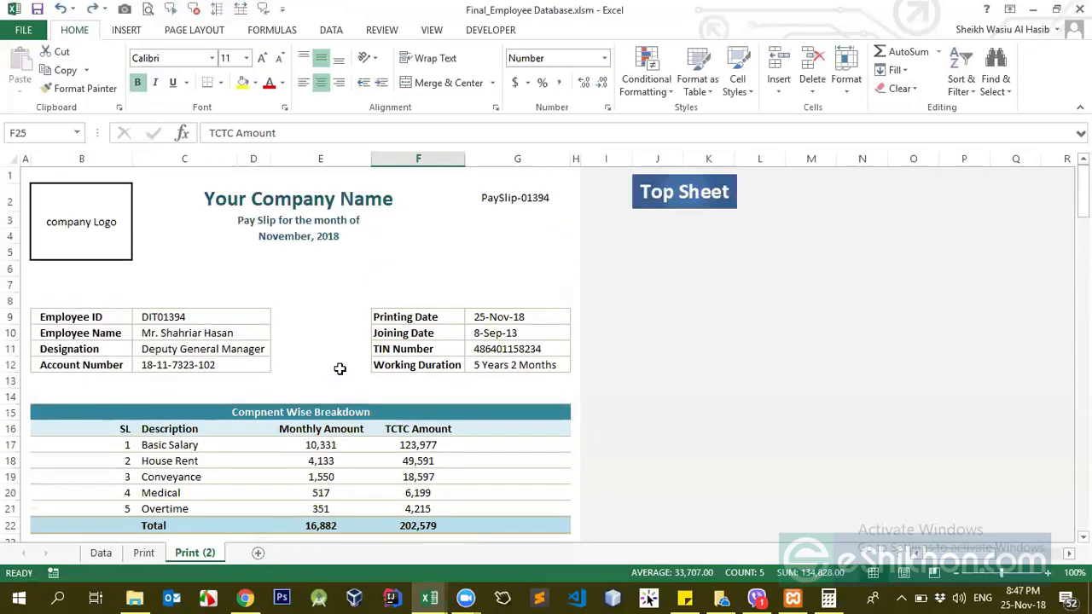
Step: Check the Employee Name and Designation cells in the pay slip's employee details
left_click(219, 332)
left_click(240, 353)
left_click(231, 331)
Step: Unhide all hidden columns on the Data sheet
left_click(101, 553)
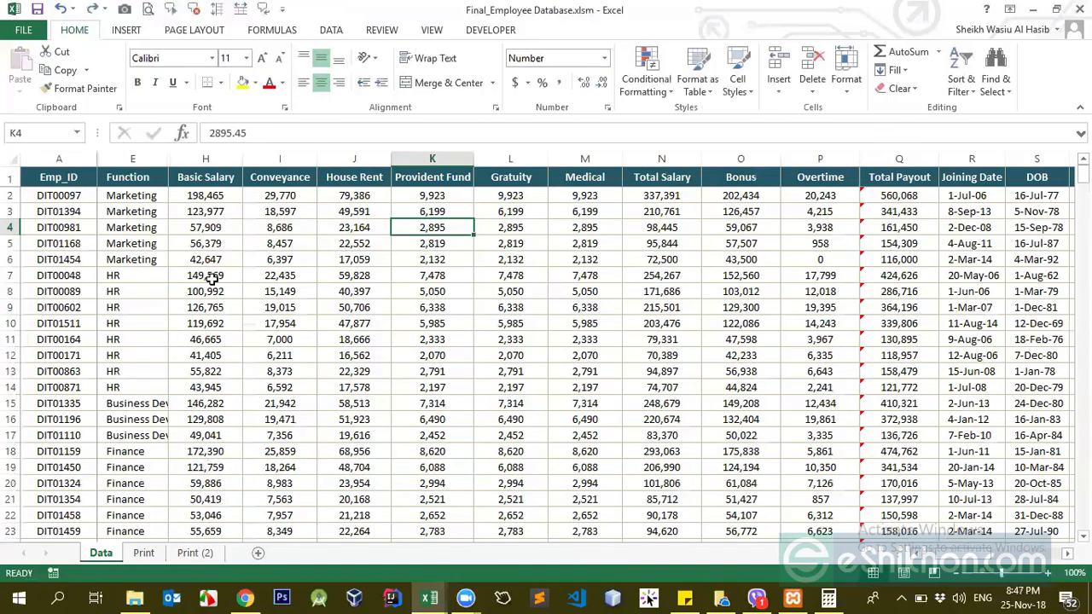
left_click(213, 278)
left_click(232, 292)
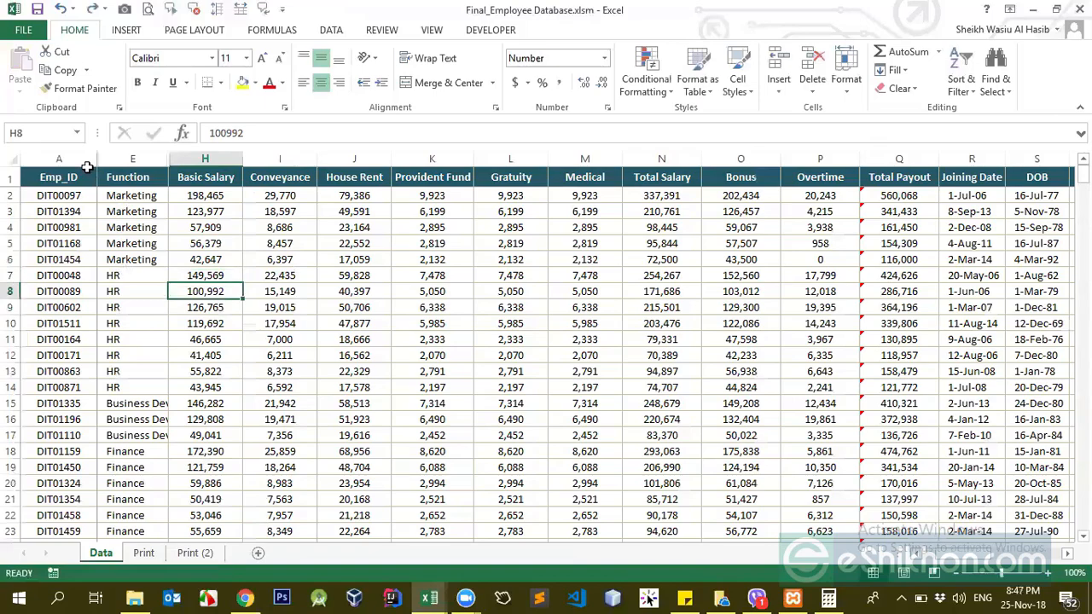
left_click(13, 158)
right_click(72, 160)
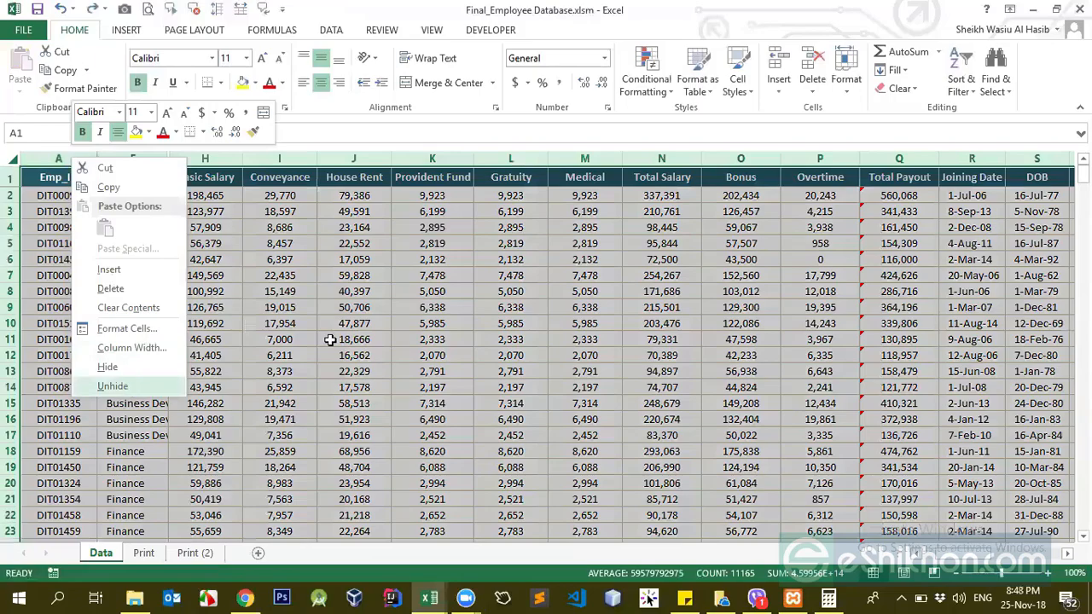
left_click(111, 385)
left_click(455, 307)
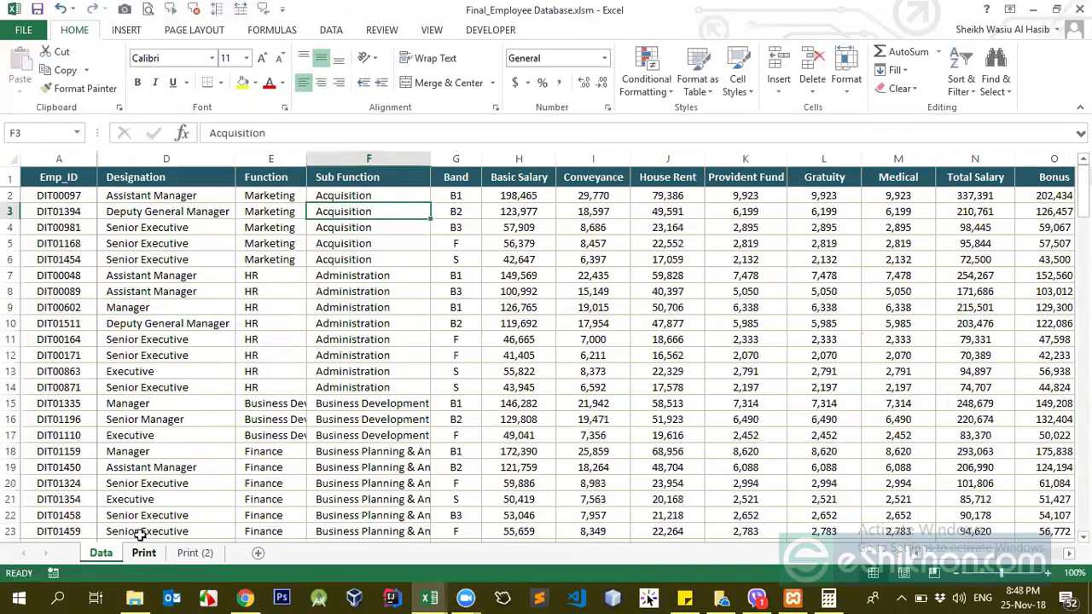
Step: On the Print sheet, review the breakdown descriptions and the TIN Number, Employee Name and Designation cells
left_click(141, 554)
left_click(189, 459)
left_click(177, 480)
left_click(175, 509)
scroll(292, 419, "down", 3)
scroll(293, 419, "up", 3)
left_click(487, 350)
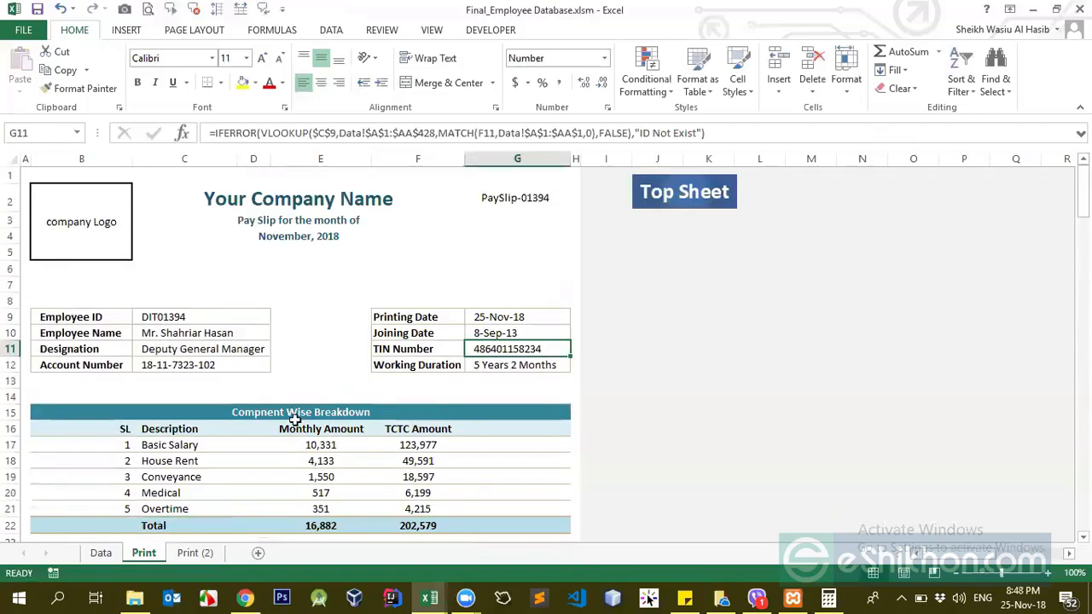
left_click(177, 333)
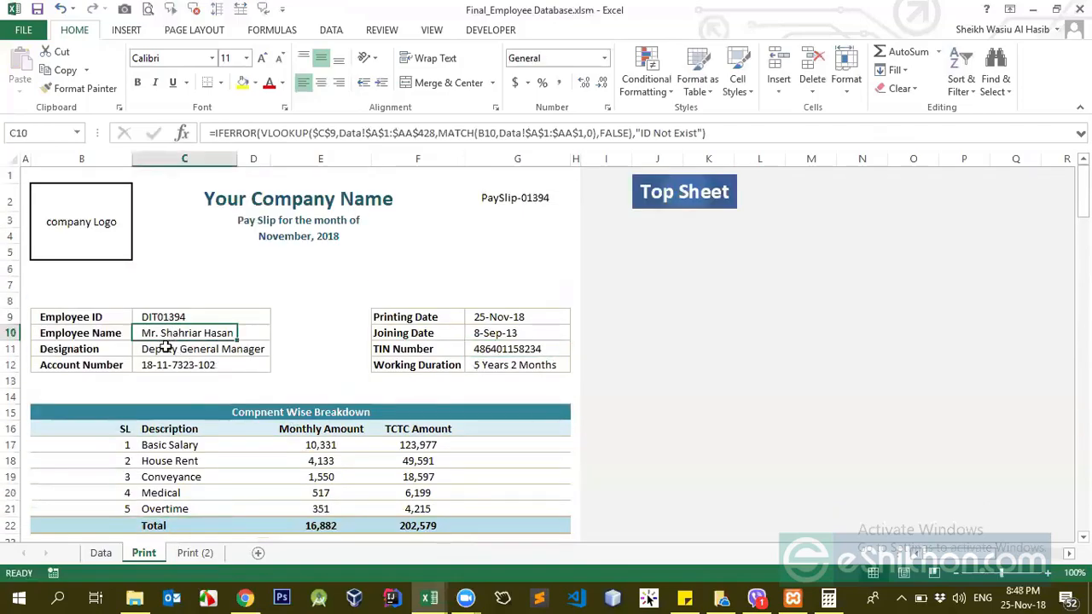
left_click(111, 351)
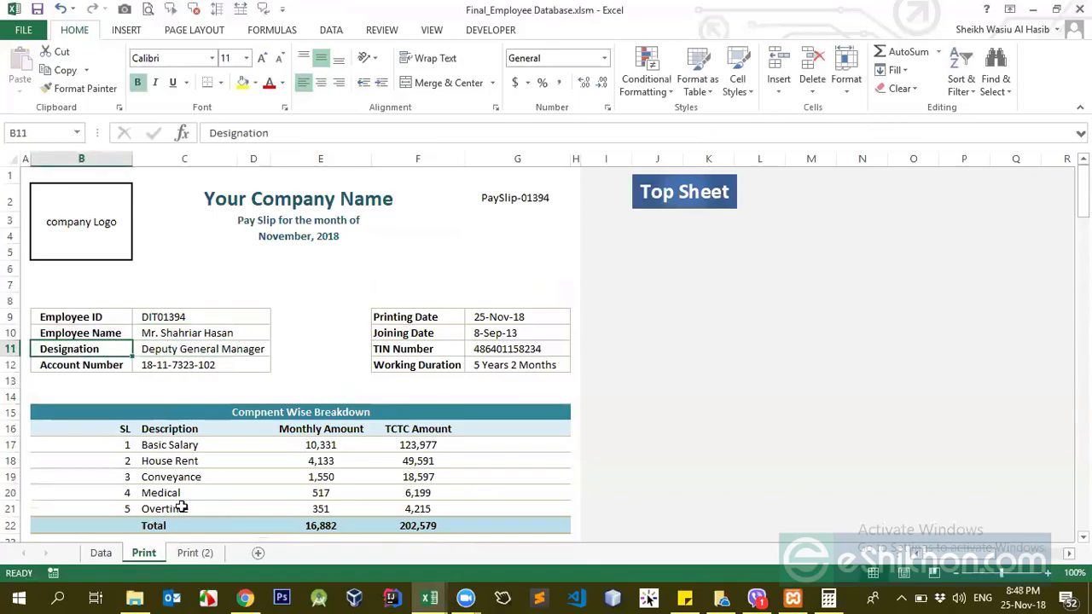
Step: On the Print (2) sheet, enlarge the formula bar and inspect the VLOOKUP-MATCH formula of the monthly Income Tax amount
left_click(193, 554)
scroll(191, 556, "down", 5)
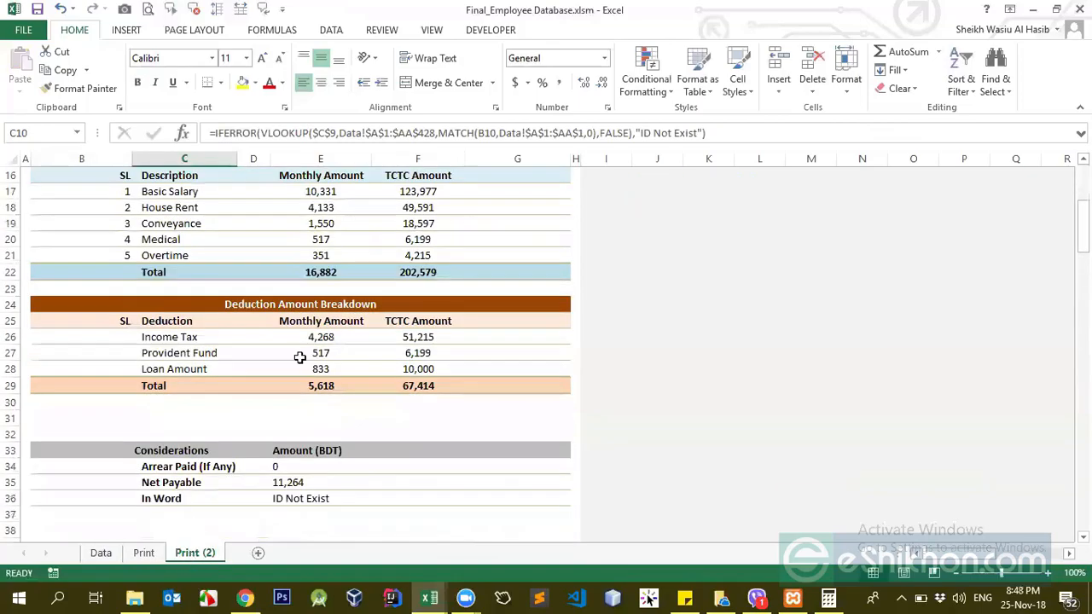
left_click(335, 339)
left_click_drag(496, 143, 495, 175)
left_click(381, 132)
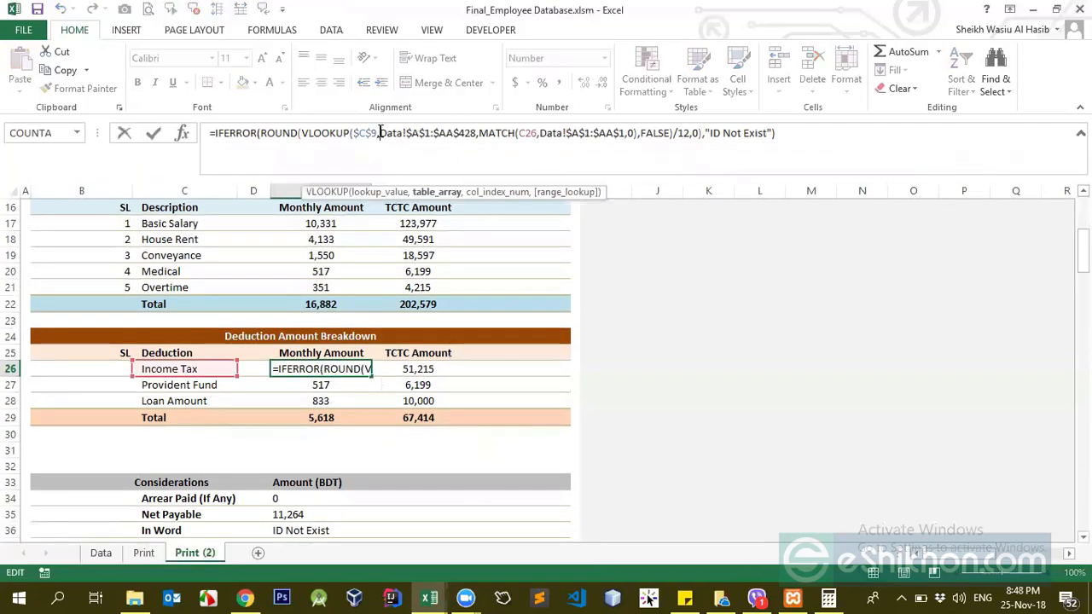
key("Return")
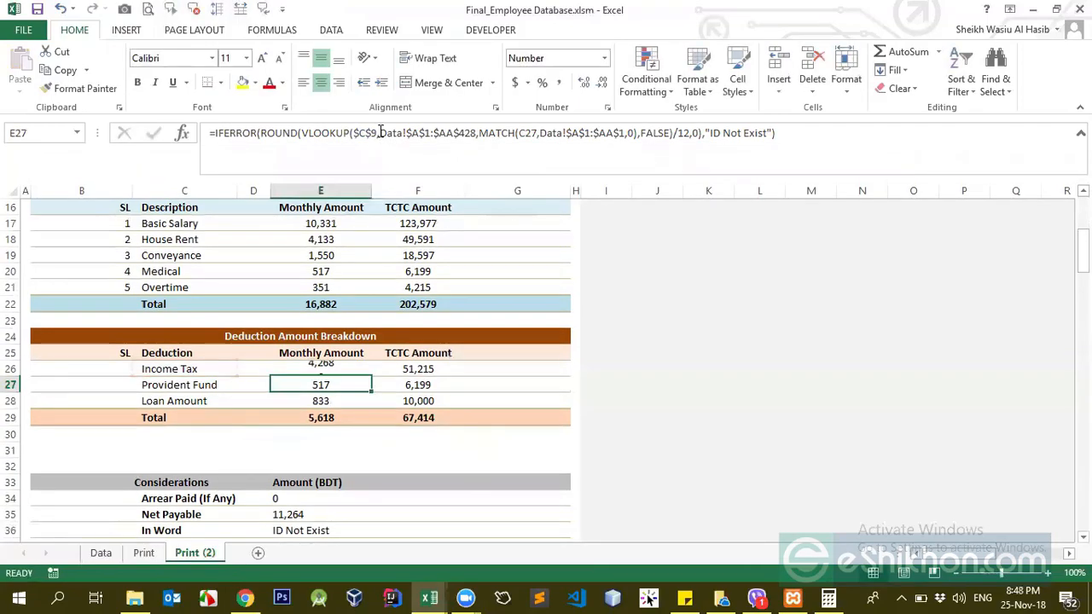
Step: Copy the Monthly Amount heading from E16 and paste it into I16 as values only
key("Up")
key("Up")
key("Up")
key("Up")
key("Up")
key("ctrl+Up")
key("ctrl+Up")
key("ctrl+Up")
key("ctrl+Up")
scroll(373, 176, "down", 3)
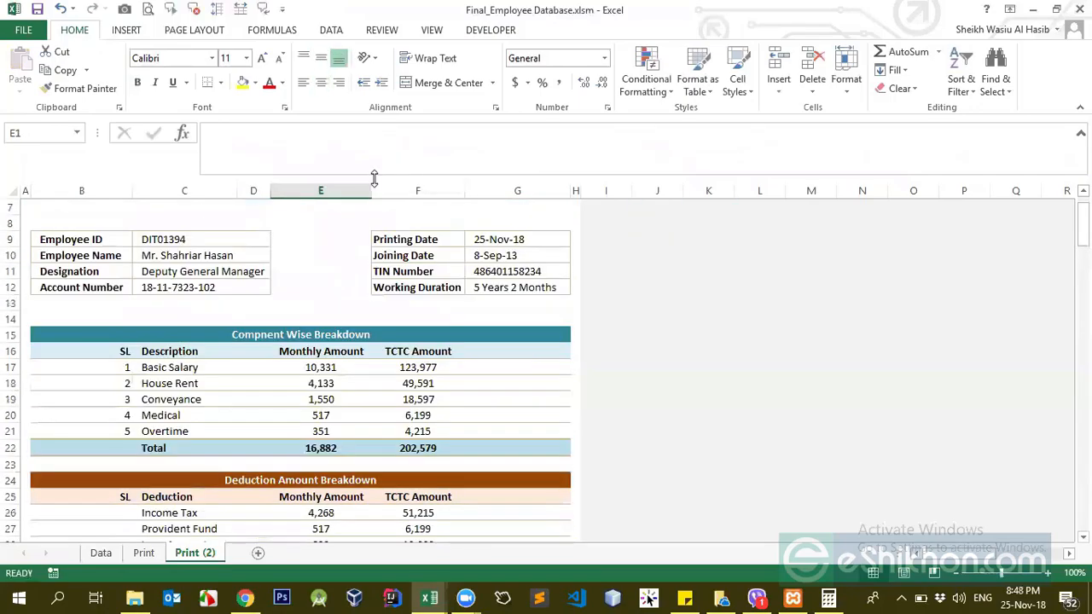
left_click(335, 304)
left_click(428, 303, "shift")
key("ctrl+c")
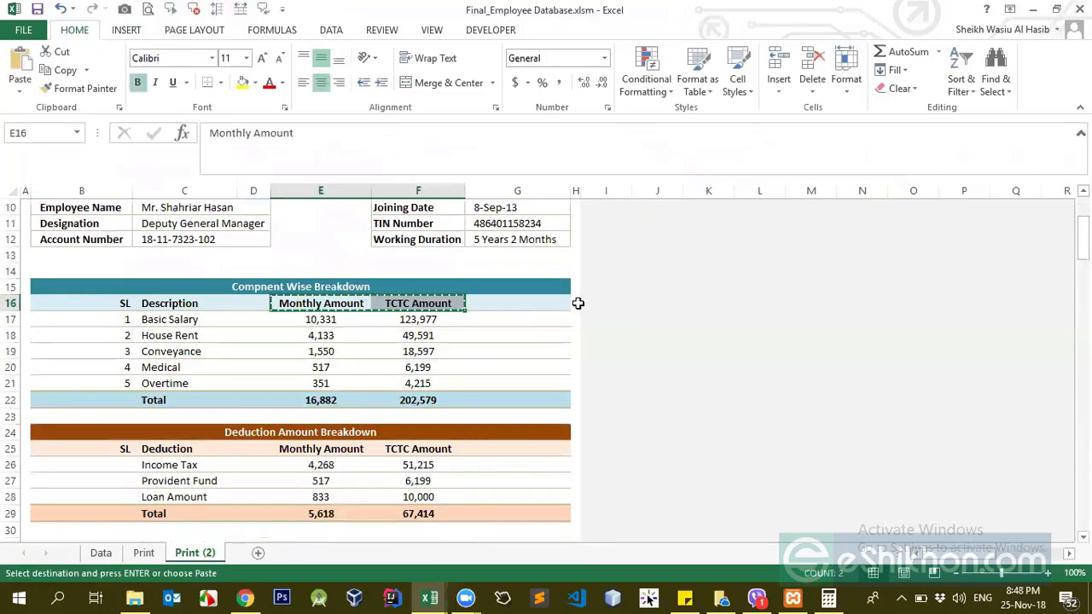
left_click(635, 302)
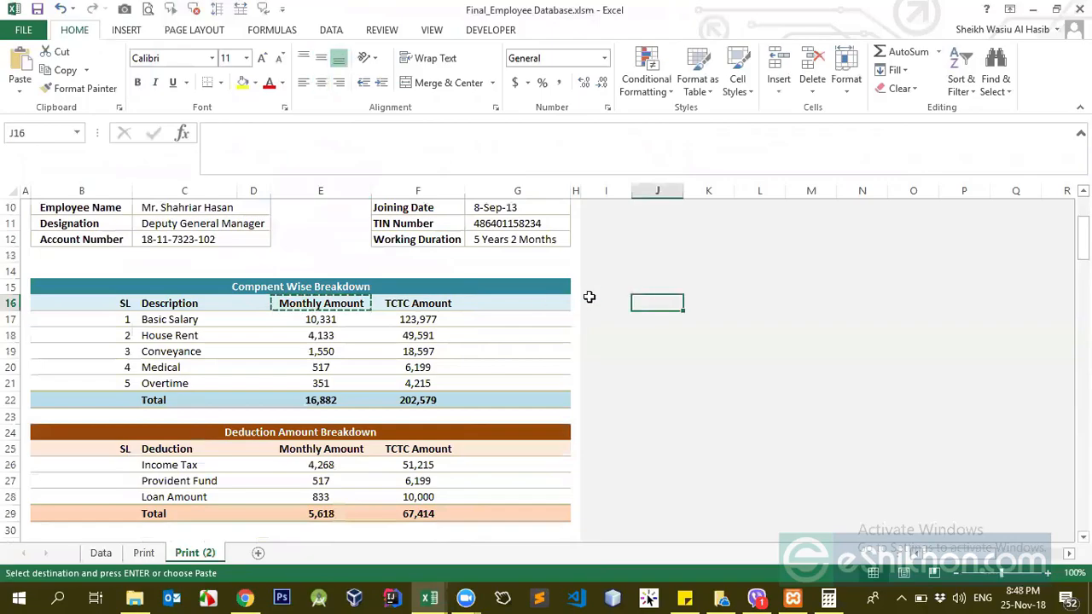
left_click(586, 295)
right_click(600, 300)
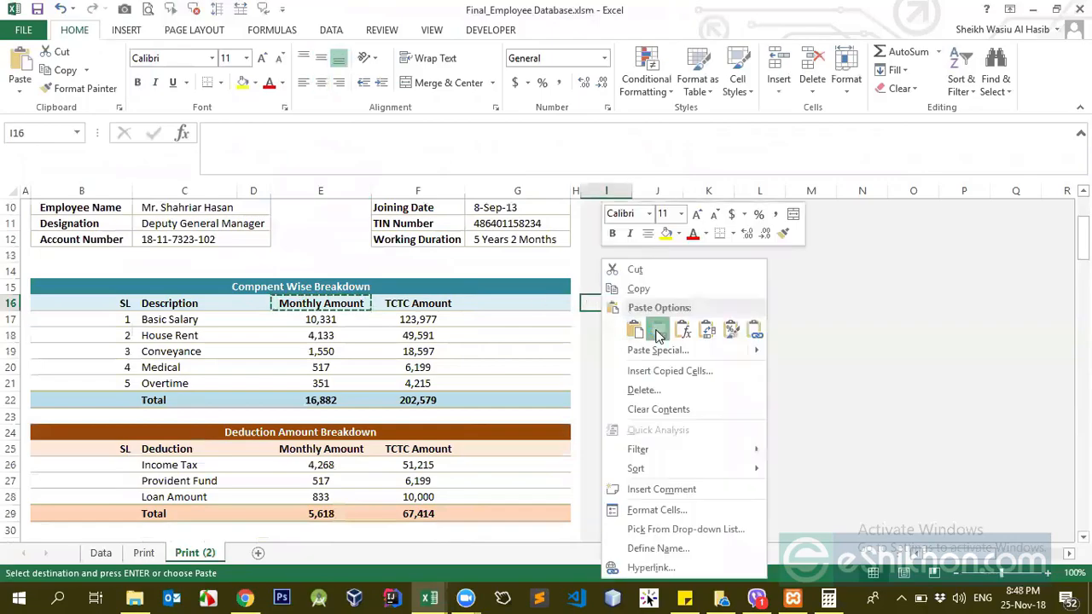
left_click(650, 328)
Step: Paste the Monthly Amount heading from E16 over I16 with its formatting and autofit column I
left_click(334, 308)
key("ctrl+c")
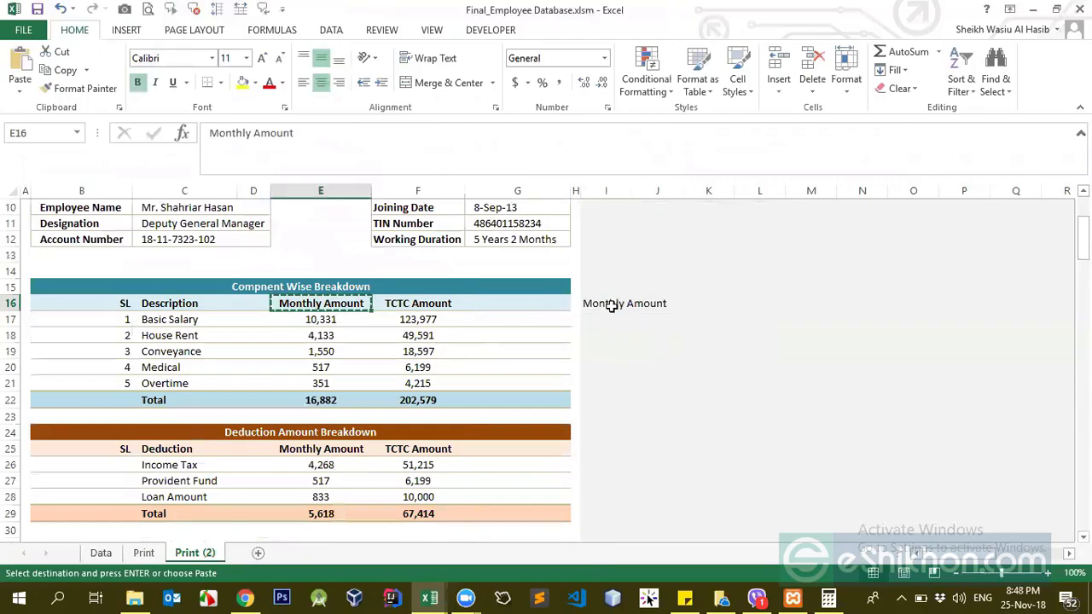
left_click(612, 306)
key("ctrl+v")
double_click(631, 190)
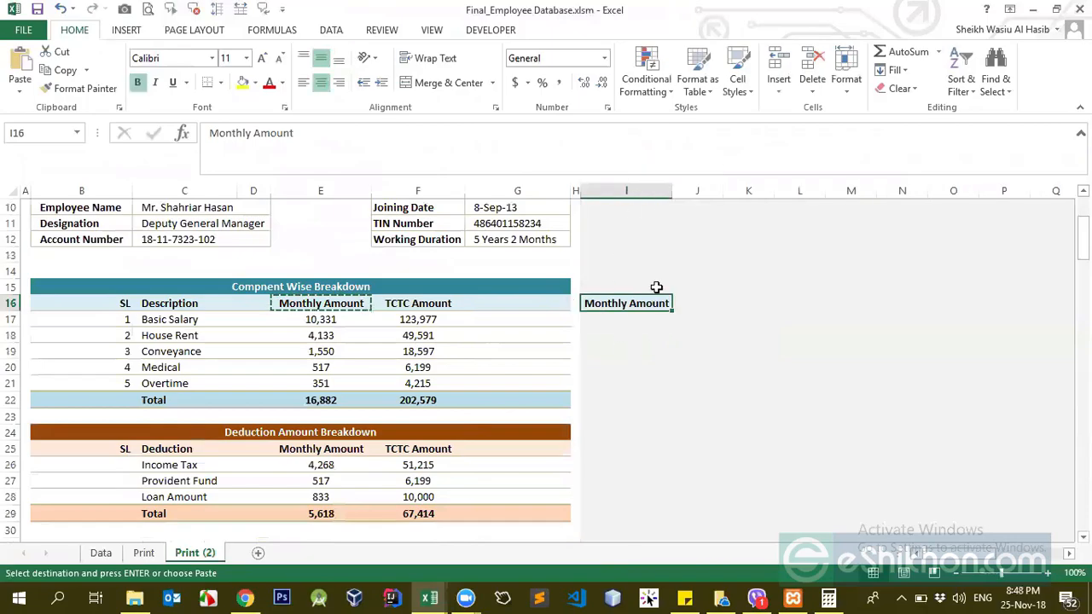
scroll(415, 285, "up", 3)
left_click_drag(49, 204, 575, 424)
key("ctrl+c")
scroll(693, 276, "up", 10)
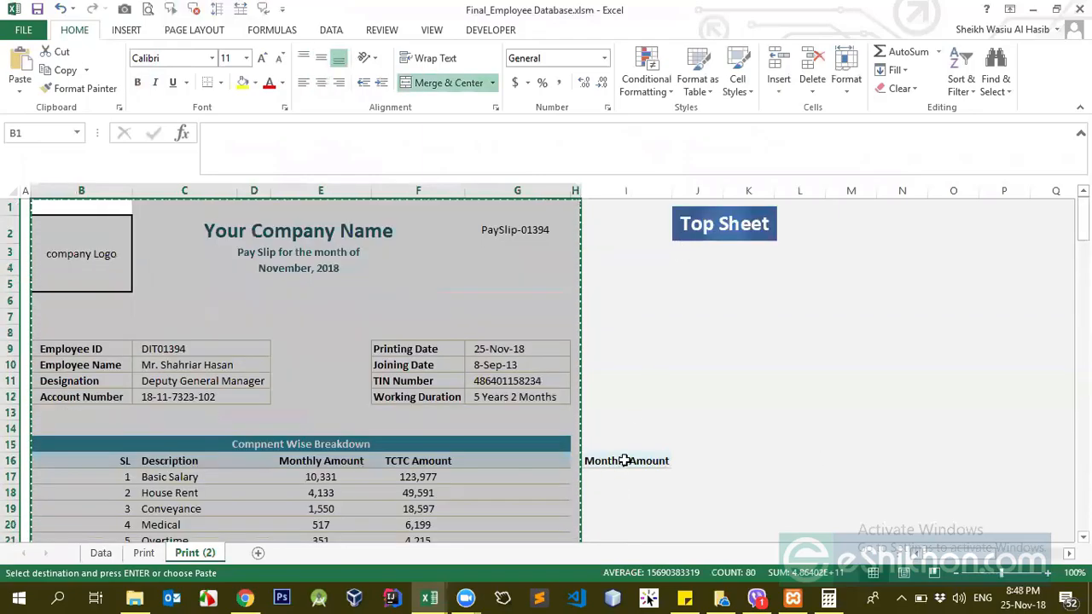
Step: Remove the fill colour and the Monthly Amount text from cell I16
left_click(659, 465)
left_click(255, 83)
left_click(271, 225)
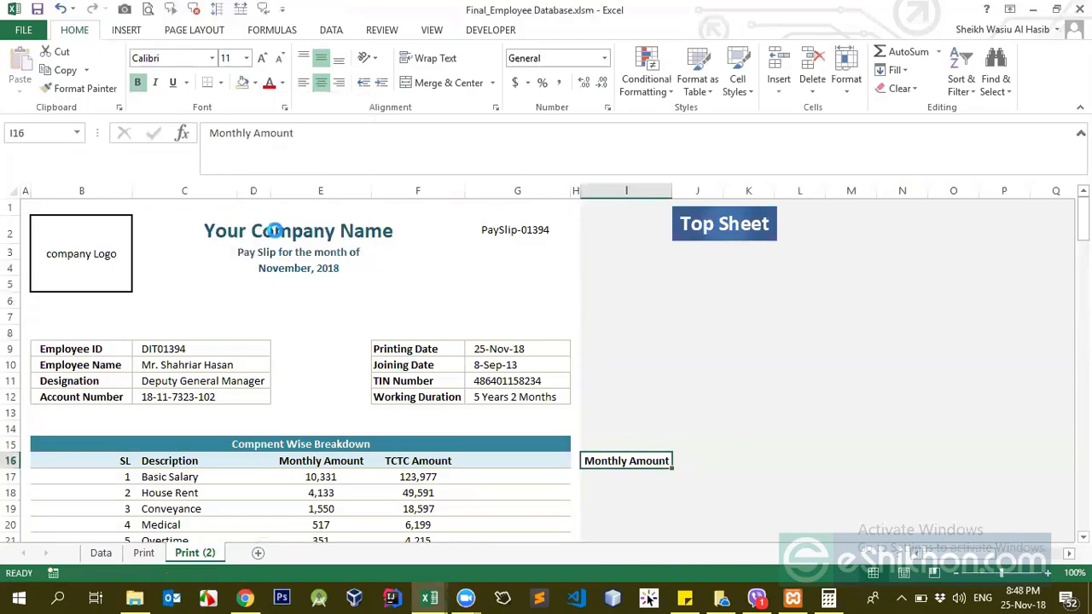
key("Delete")
left_click(659, 296)
left_click(683, 286)
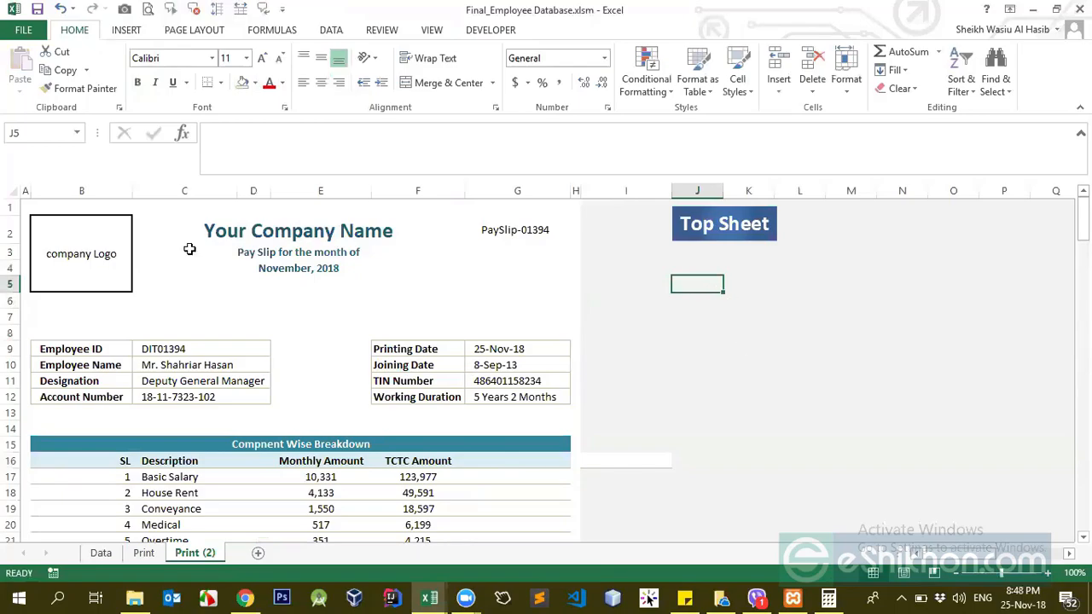
Step: Copy the whole pay slip, columns B to G starting at row 1, and paste it at J4
left_click_drag(93, 209, 553, 365)
scroll(553, 364, "down", 7)
key("ctrl+c")
scroll(768, 308, "up", 8)
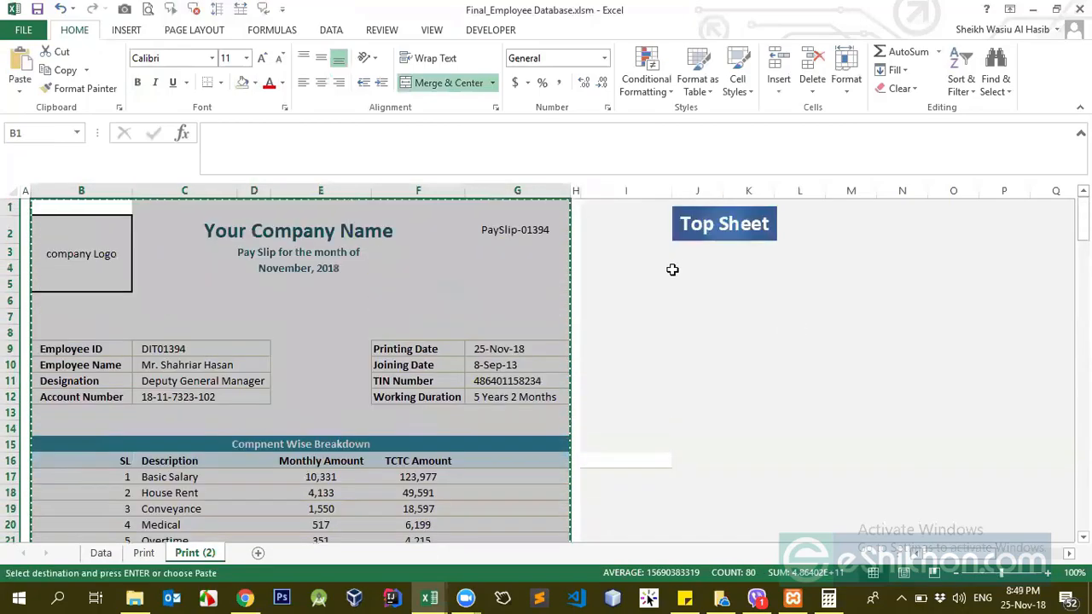
left_click(730, 280)
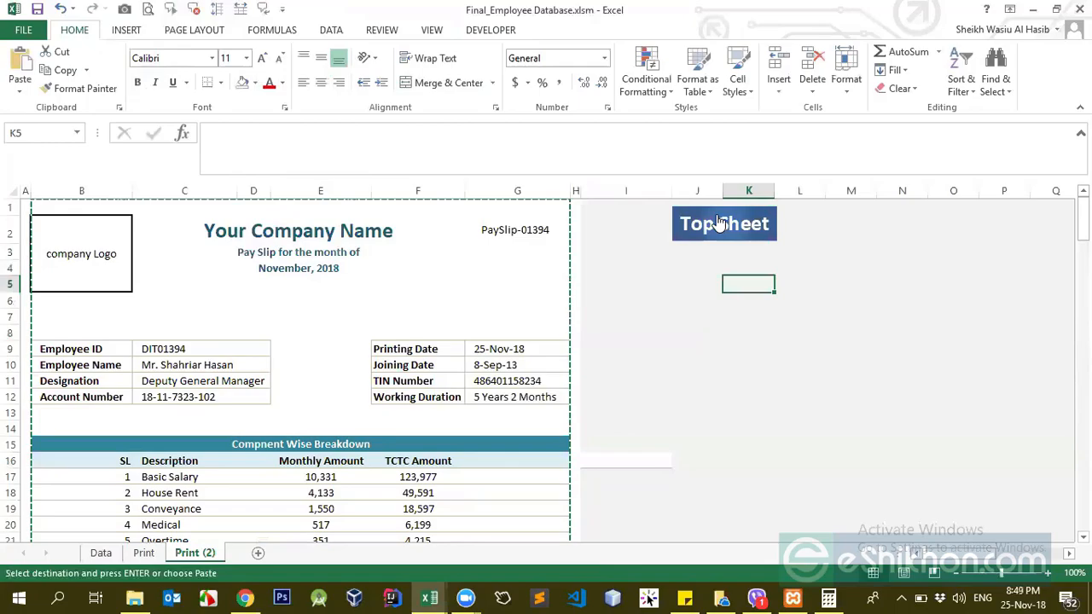
left_click(688, 267)
key("ctrl+v")
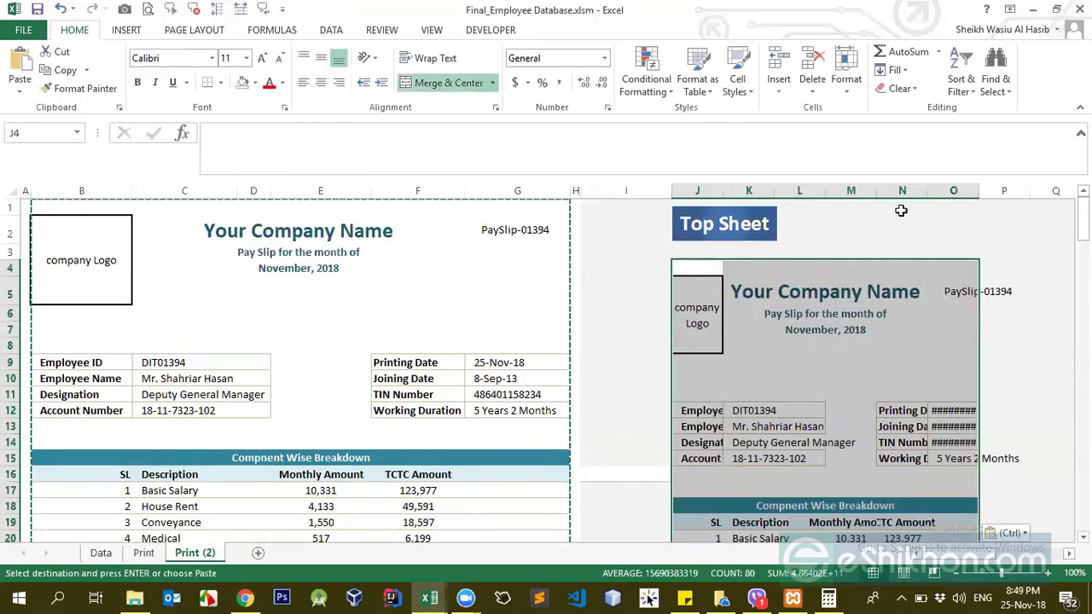
Step: Autofit the widths of columns J to P to the pasted pay slip
left_click_drag(697, 191, 982, 192)
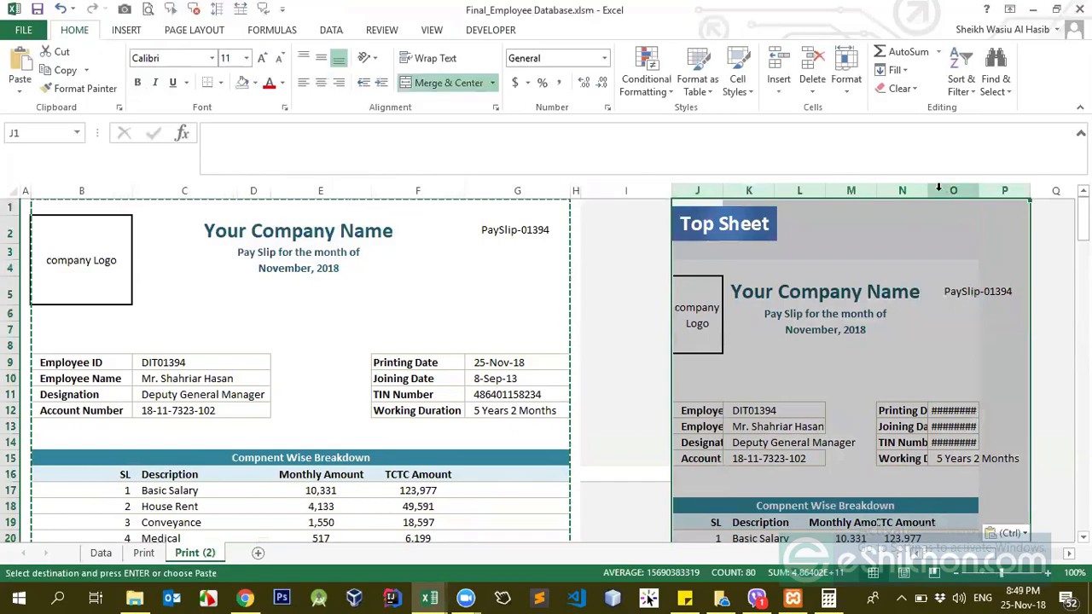
double_click(927, 190)
scroll(885, 527, "down", 3)
left_click_drag(949, 554, 975, 568)
Step: Check the Monthly Amount heading and the Overtime and Basic Salary formulas in column M of the copied pay slip
left_click(604, 432)
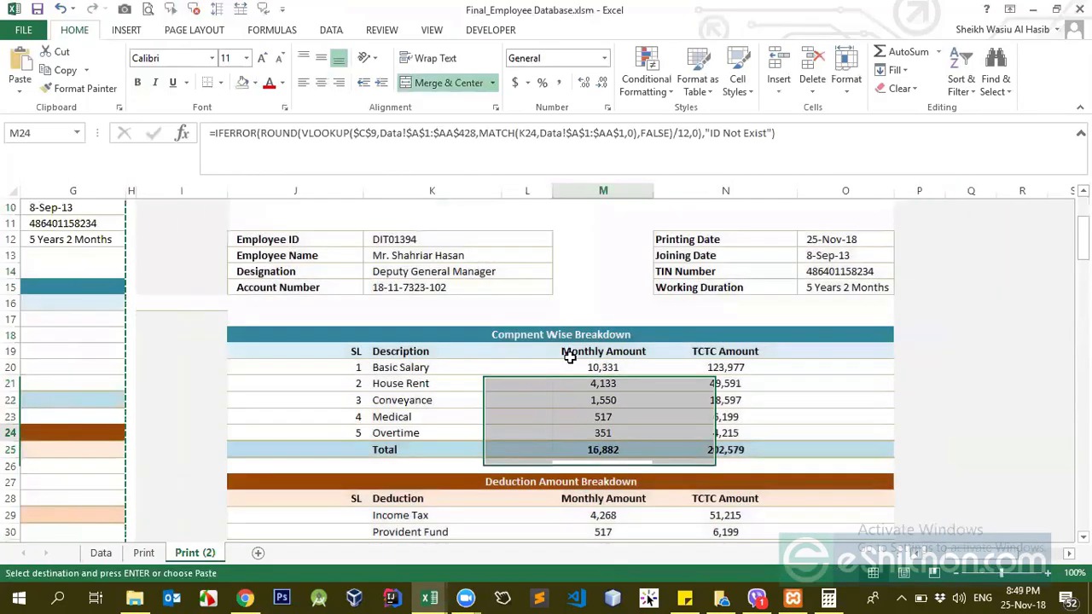
left_click(571, 354)
left_click(611, 368)
scroll(616, 409, "up", 1)
Step: Clear the TCTC Amount values in N20:N24 and N29:N31 of the copied pay slip, keeping the total rows
left_click_drag(608, 414, 709, 475)
left_click_drag(725, 417, 734, 474)
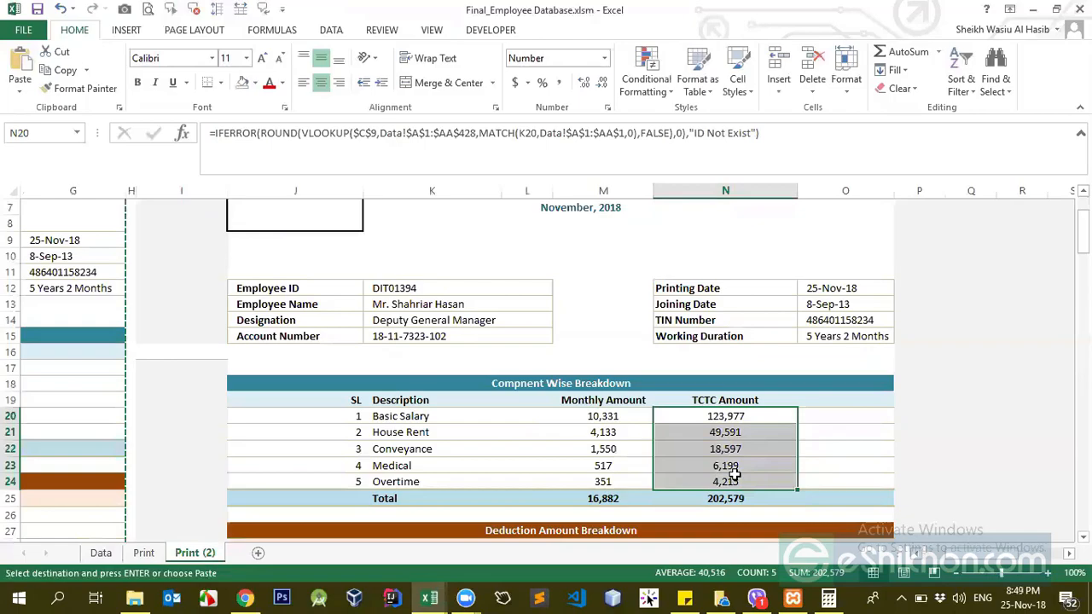
key("Delete")
scroll(732, 474, "down", 4)
left_click_drag(724, 372, 726, 409)
key("Delete")
Step: Check the Net Payable and Arrear Paid cells in the Considerations section of the copied pay slip
scroll(653, 433, "down", 3)
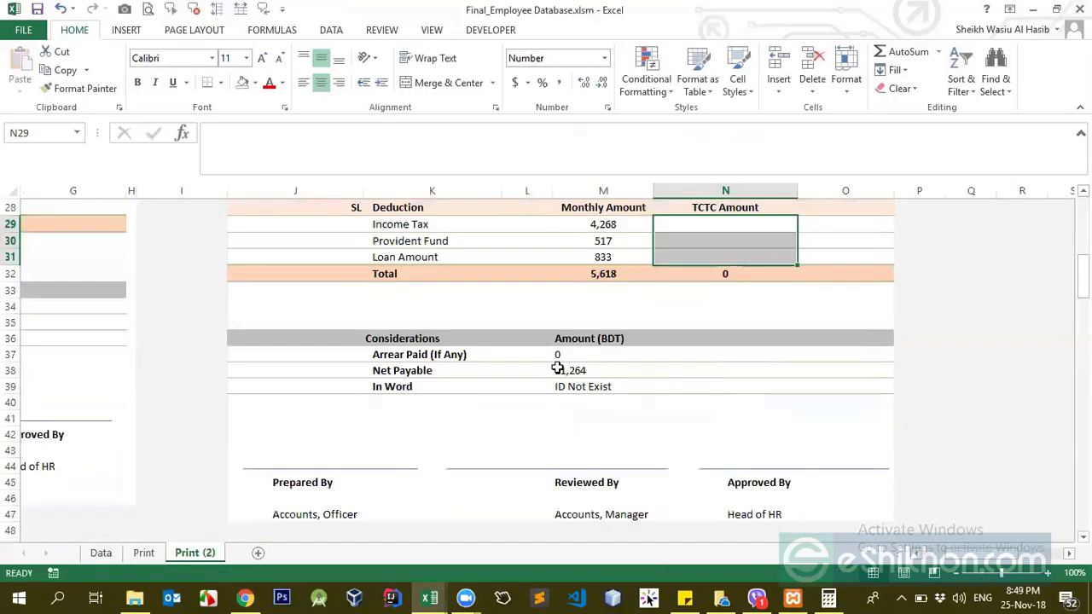
left_click(559, 370)
left_click(571, 354)
scroll(543, 393, "up", 9)
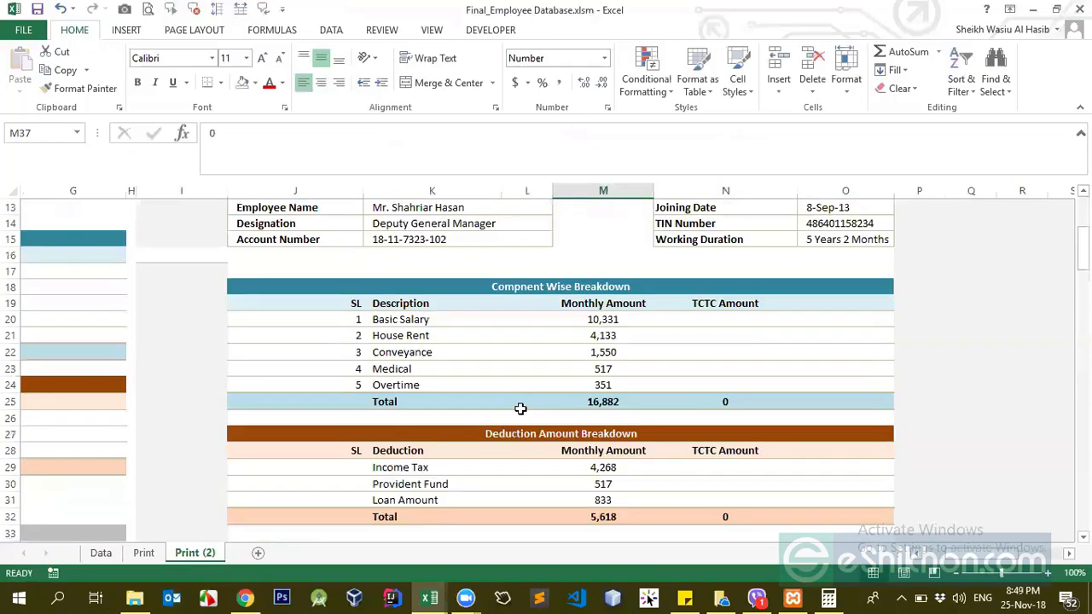
Step: Clear the employee name, designation and account number in K13:K15 and the joining date, TIN number and working duration in O13:O15
left_click_drag(418, 429, 423, 459)
key("Delete")
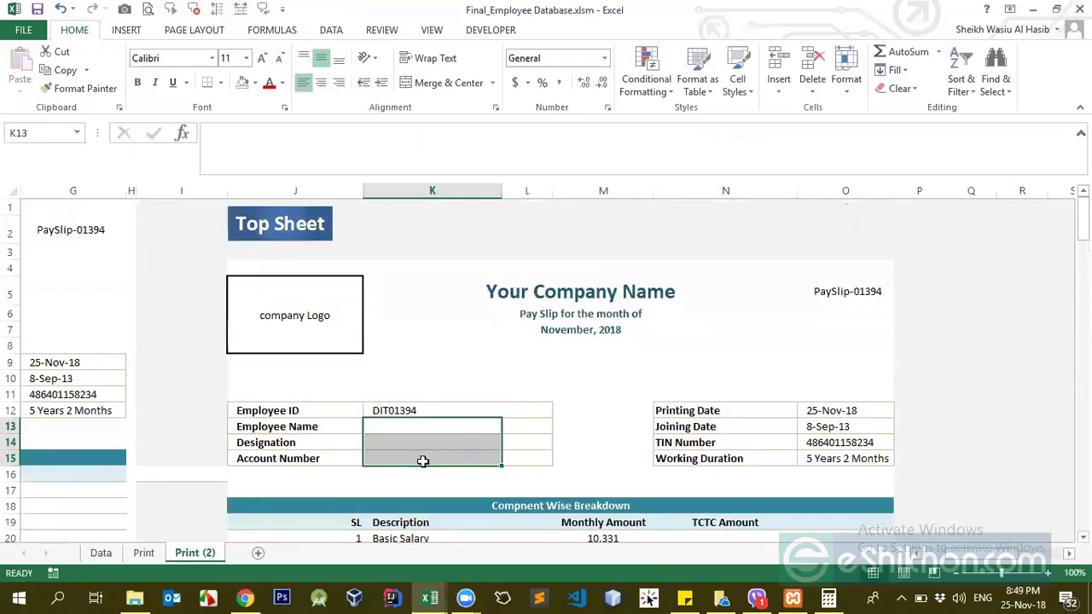
left_click(818, 414)
left_click(819, 427)
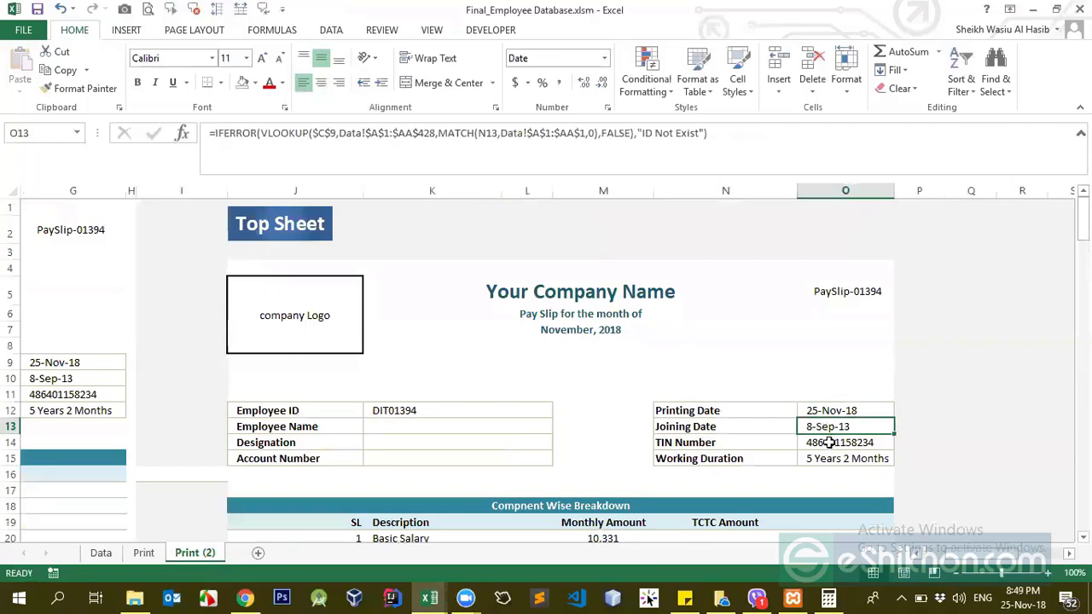
left_click(833, 445)
left_click(832, 458)
left_click_drag(828, 427, 827, 461)
key("Delete")
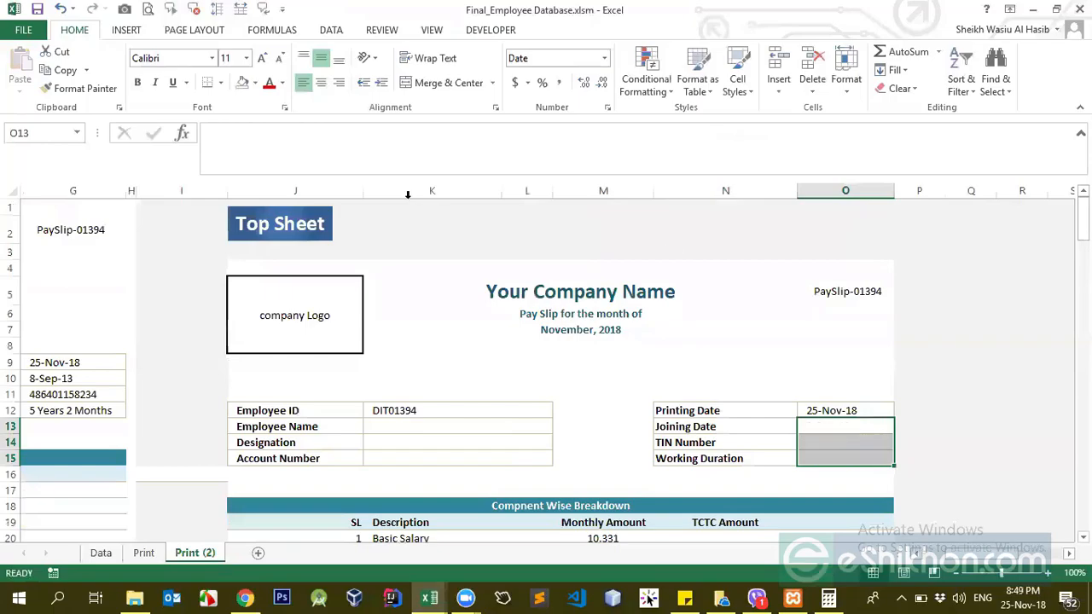
Step: Clear the Monthly Amount values in M20:M24 and M29:M31 of the copied pay slip, keeping the total rows
scroll(498, 356, "down", 5)
scroll(512, 375, "up", 2)
left_click_drag(597, 369, 603, 430)
key("Delete")
scroll(603, 431, "down", 2)
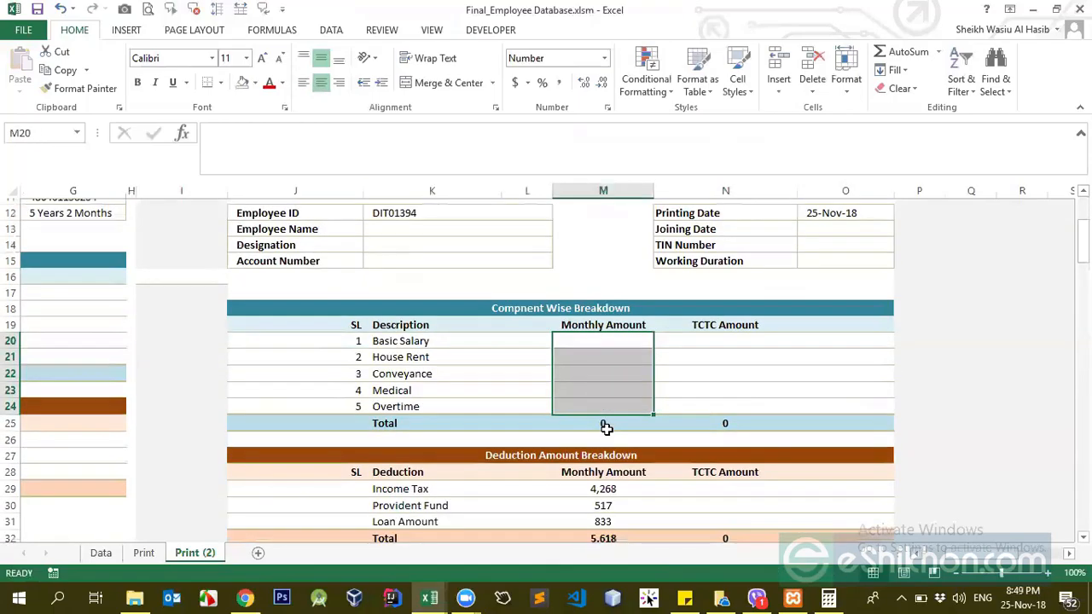
left_click(603, 420)
left_click(603, 435)
left_click(603, 450)
left_click_drag(603, 420, 604, 451)
key("Delete")
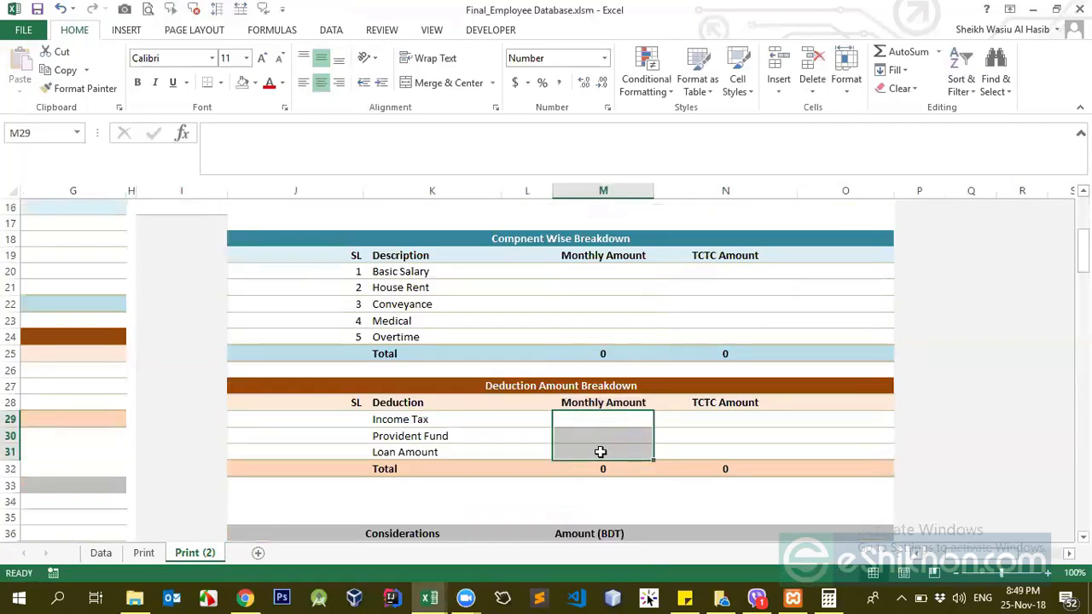
scroll(568, 441, "up", 5)
scroll(485, 435, "down", 1)
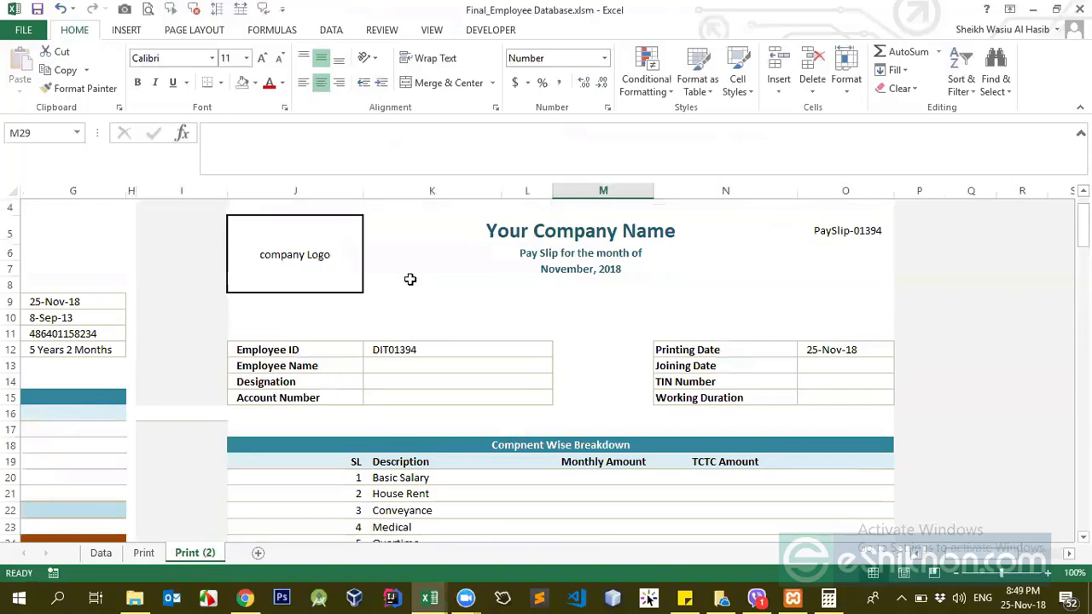
left_click_drag(305, 208, 745, 511)
left_click_drag(746, 368, 746, 270)
scroll(720, 312, "up", 20)
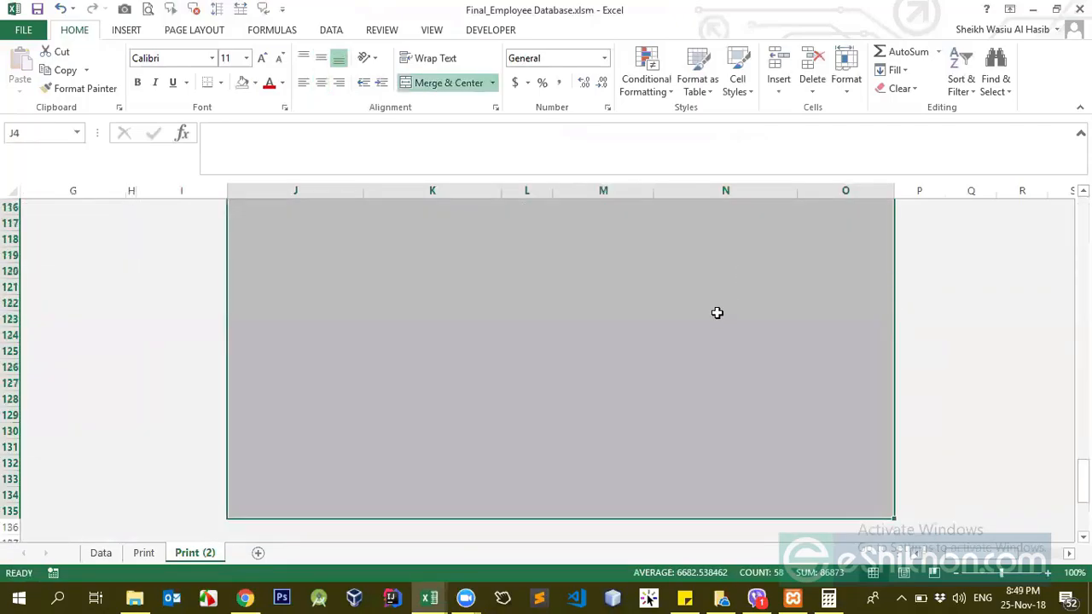
scroll(668, 337, "up", 10)
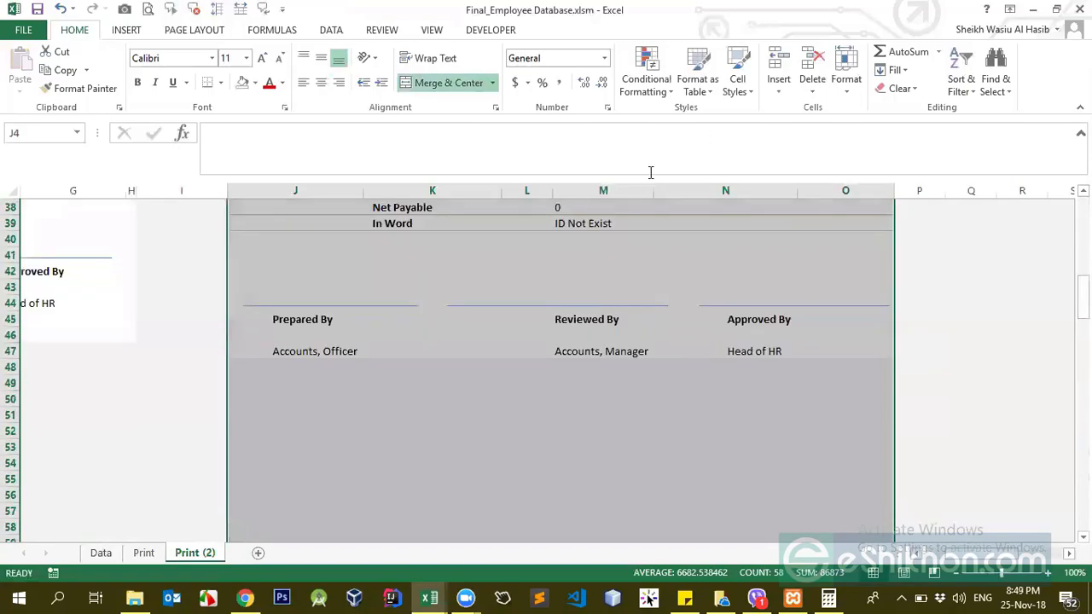
Step: Shrink the formula bar to a single line
left_click_drag(644, 178, 646, 94)
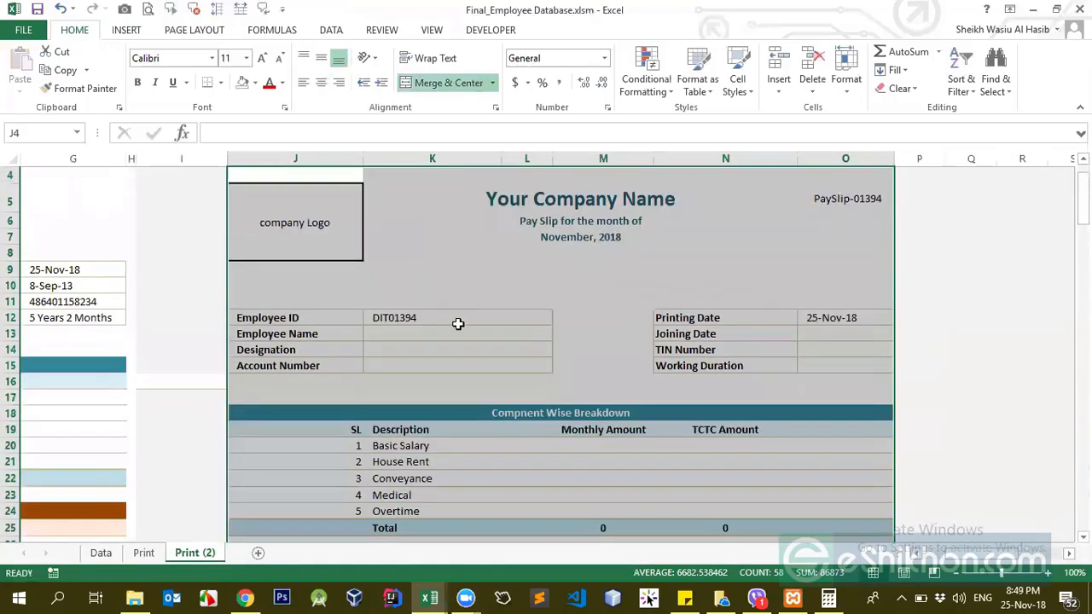
scroll(455, 322, "up", 1)
left_click(448, 284)
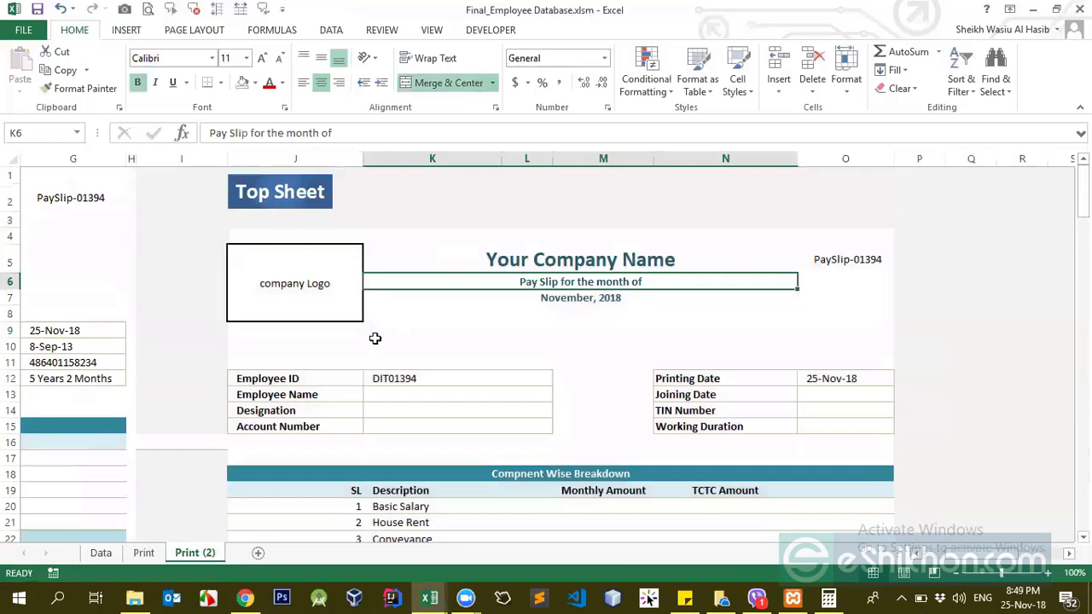
Step: Check the company logo, company name, pay slip title and month cells in the header of the copied pay slip
left_click(314, 281)
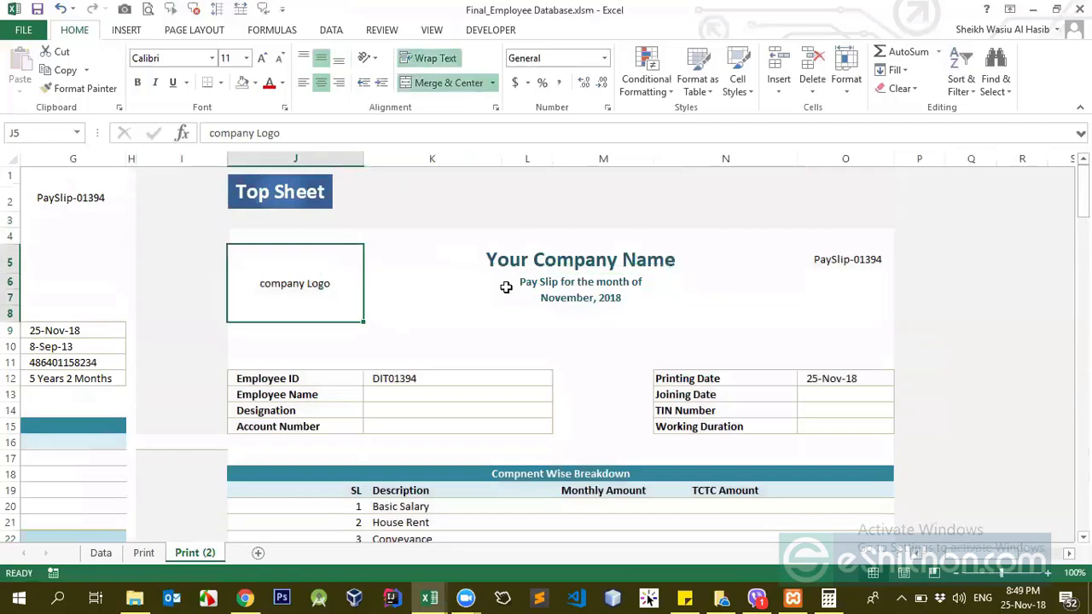
left_click(585, 256)
double_click(586, 256)
left_click_drag(489, 257, 786, 264)
left_click(673, 314)
left_click(590, 280)
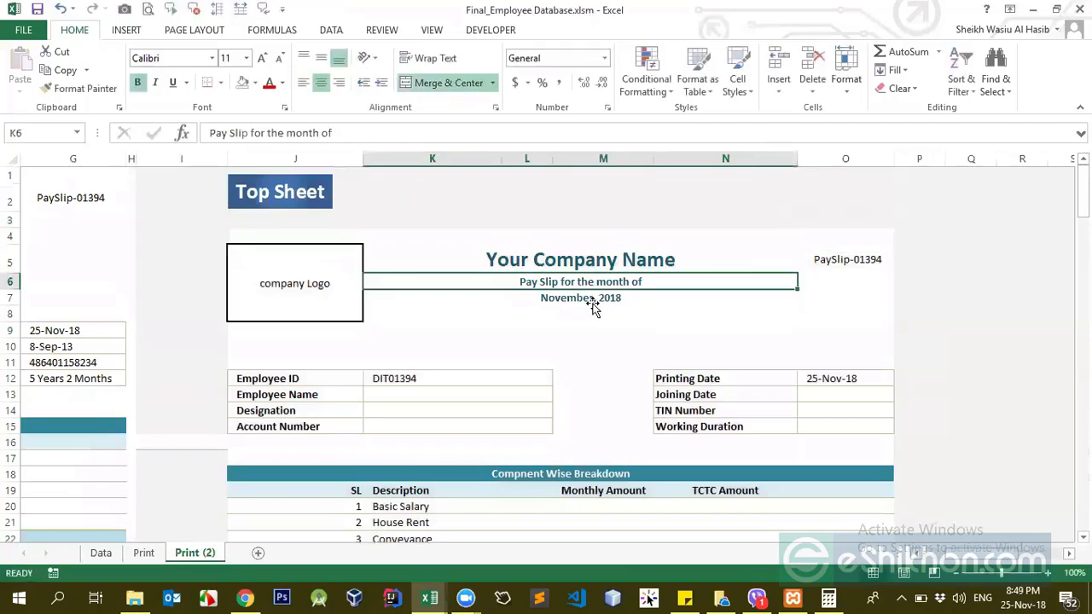
left_click(591, 298)
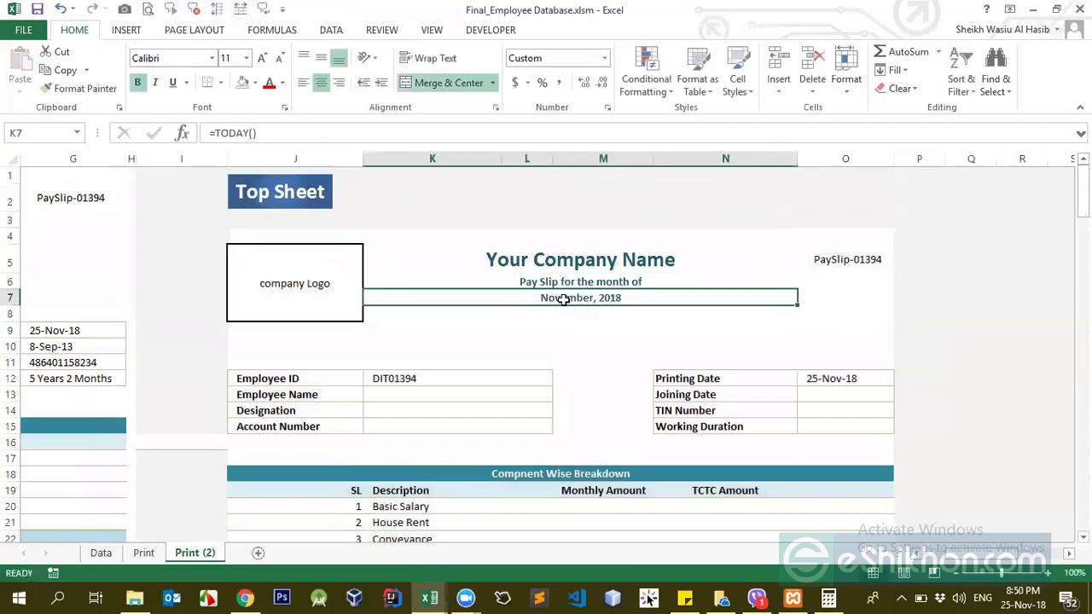
left_click(557, 316)
left_click(571, 301)
left_click(626, 338)
Step: Remove the custom number format code from the month date in K7
left_click(592, 299)
key("ctrl+1")
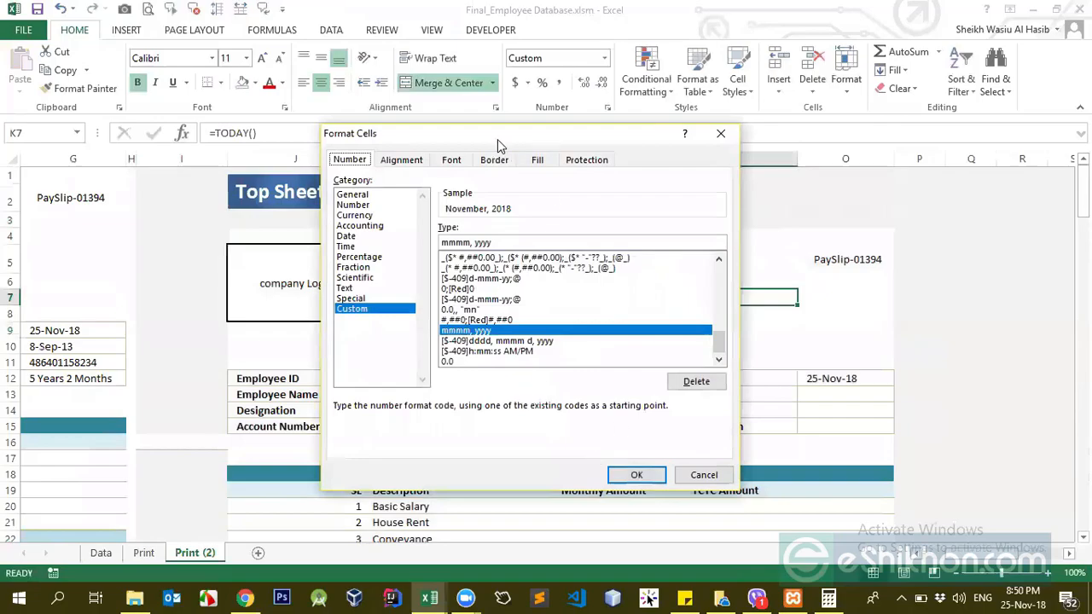
left_click_drag(498, 139, 452, 246)
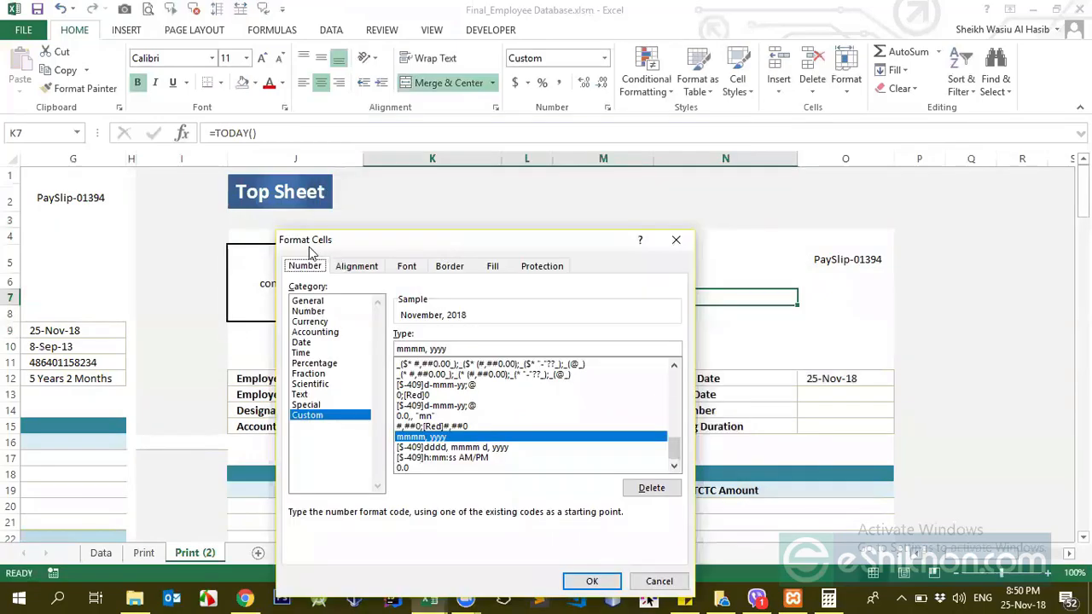
left_click_drag(372, 246, 775, 194)
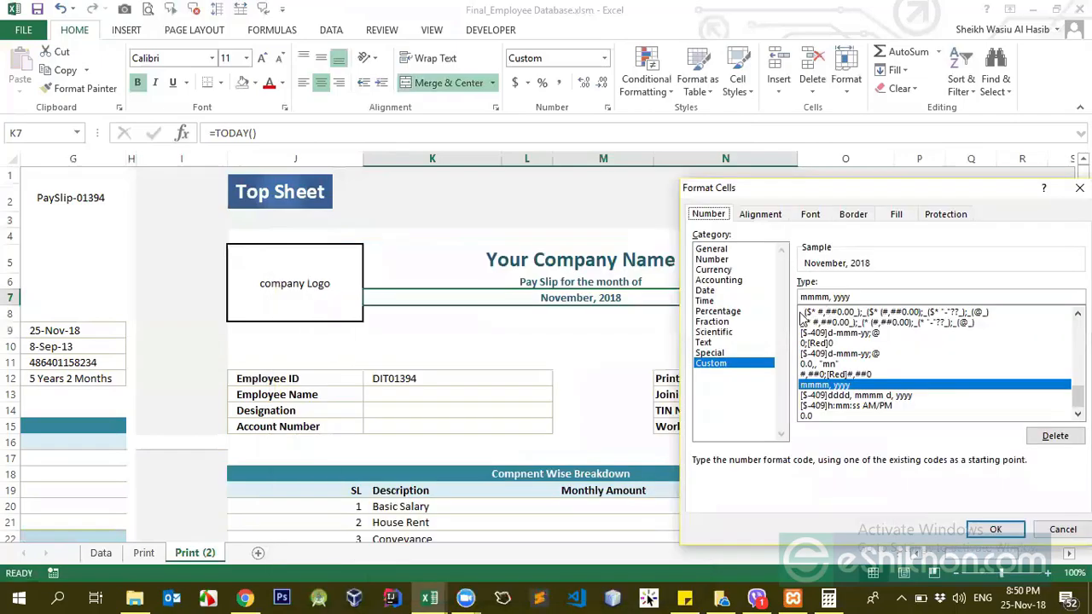
left_click_drag(864, 296, 768, 298)
key("BackSpace")
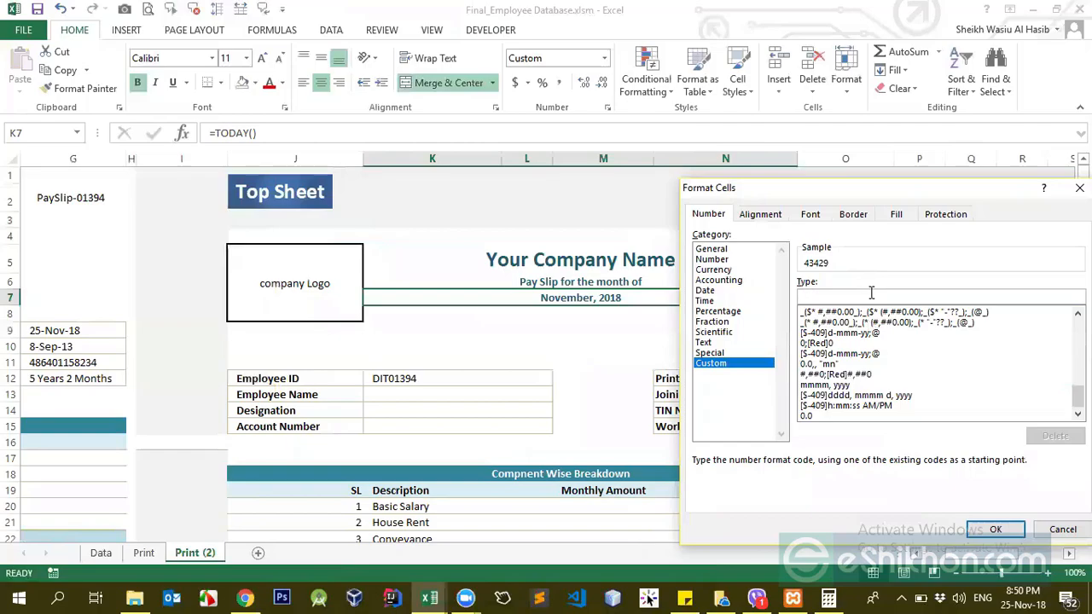
key("Return")
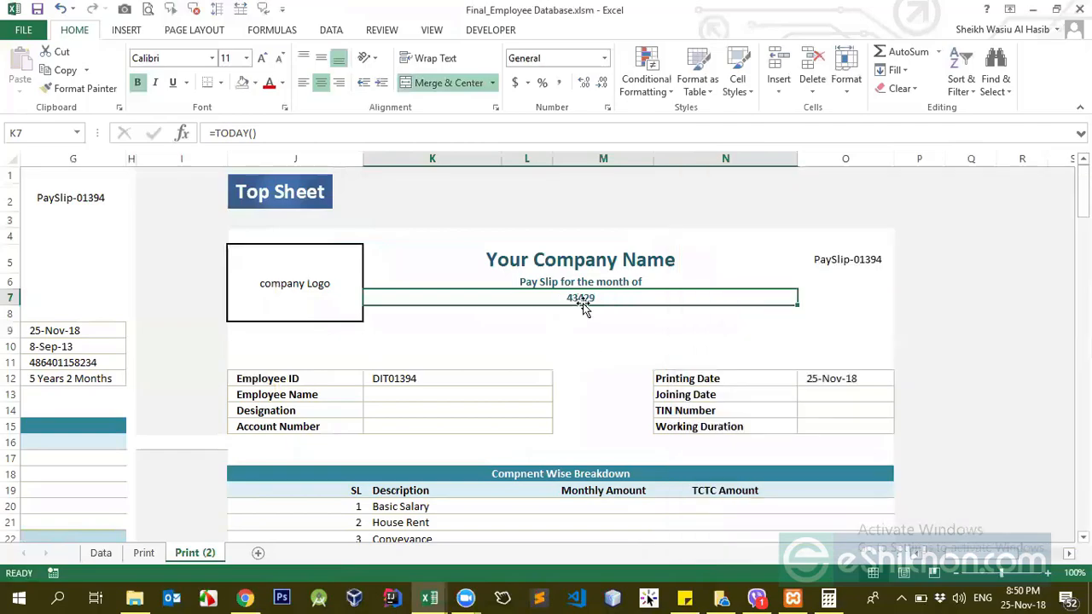
Step: Apply the custom number format mmmm'yyy to the month date in K7
key("ctrl+1")
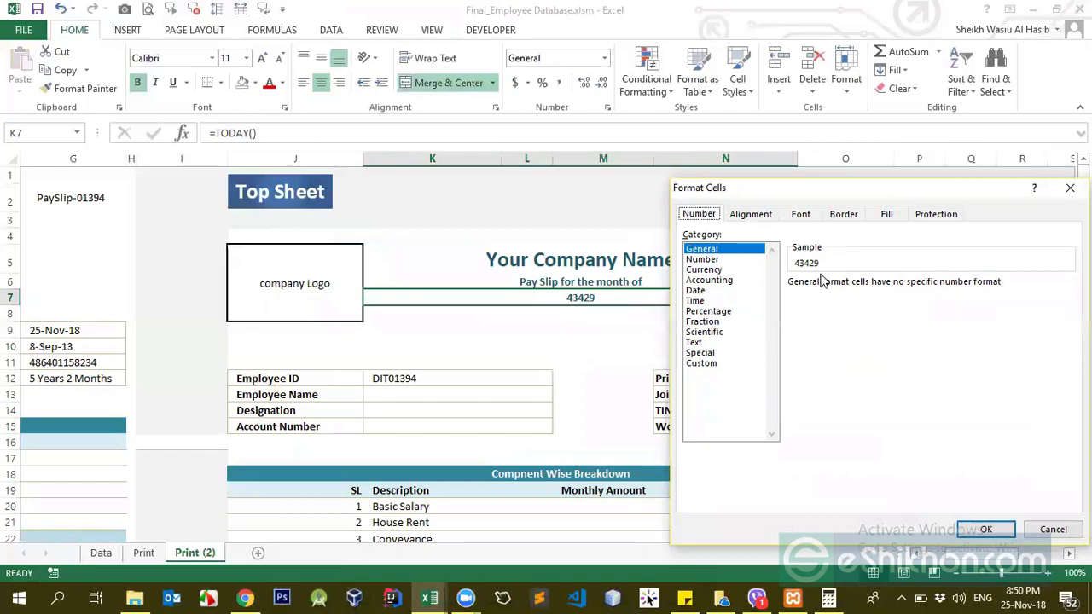
left_click(714, 364)
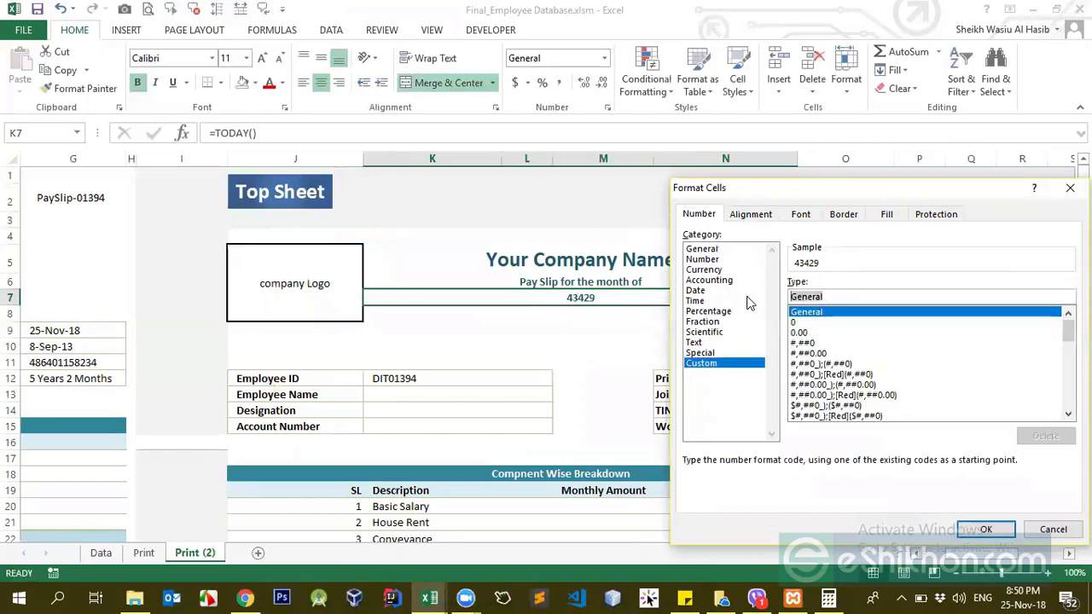
type("m")
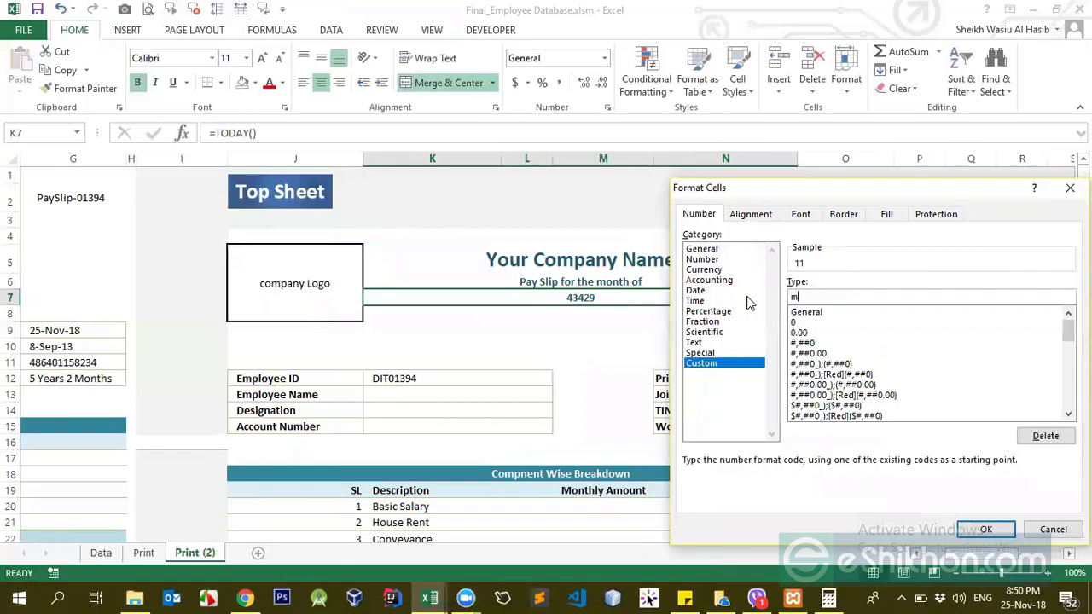
type("mmm")
type("yyyy")
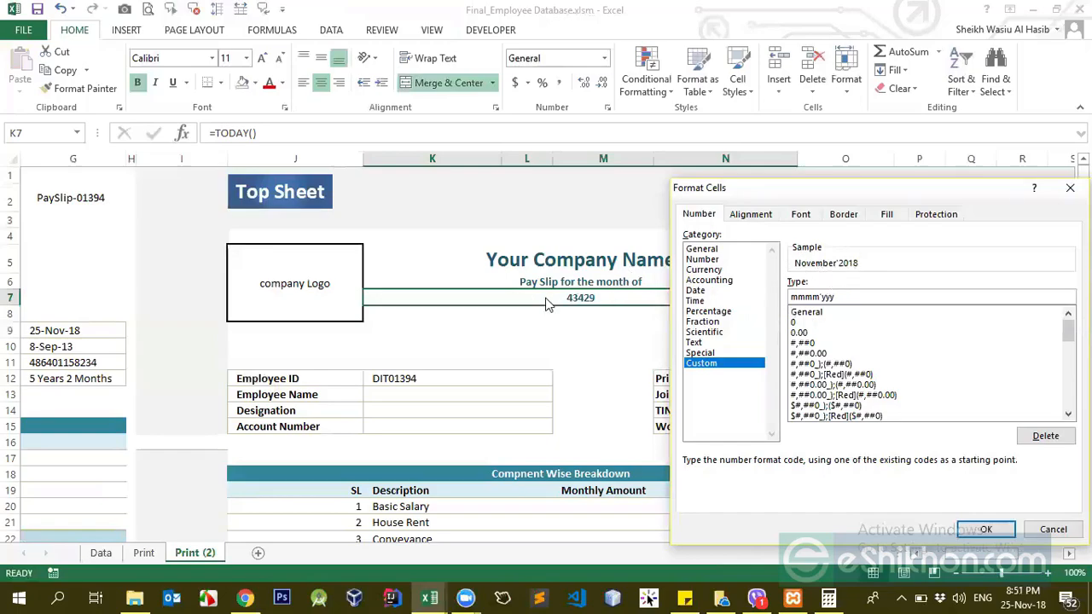
left_click(985, 529)
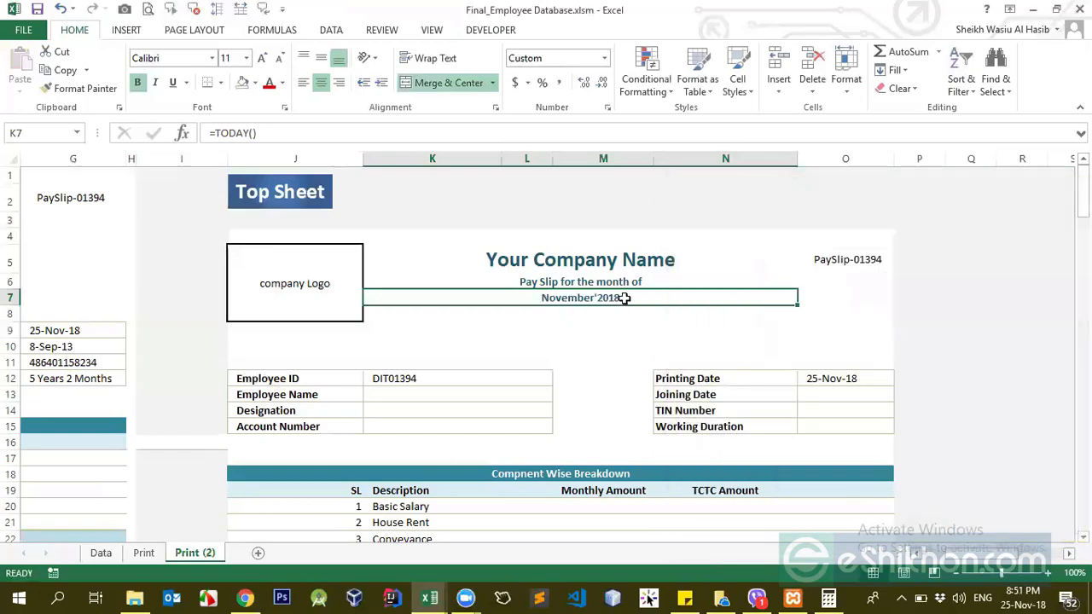
Step: Examine the CONCATENATE formula in O5 and its nested RIGHT function that reads the employee ID
left_click(861, 256)
left_click(382, 136)
key("Return")
key("Up")
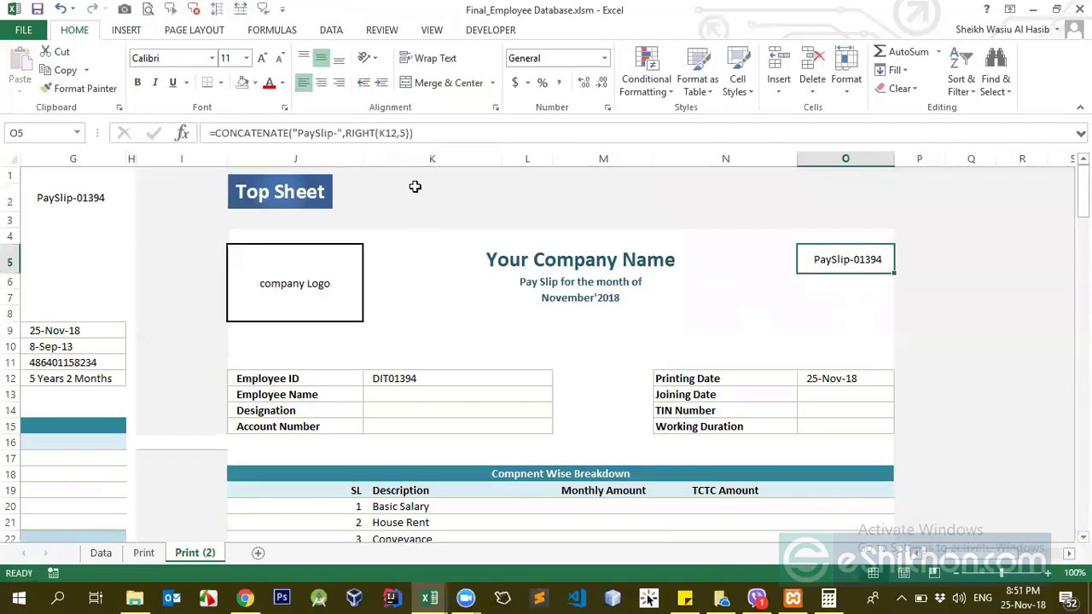
left_click(386, 133)
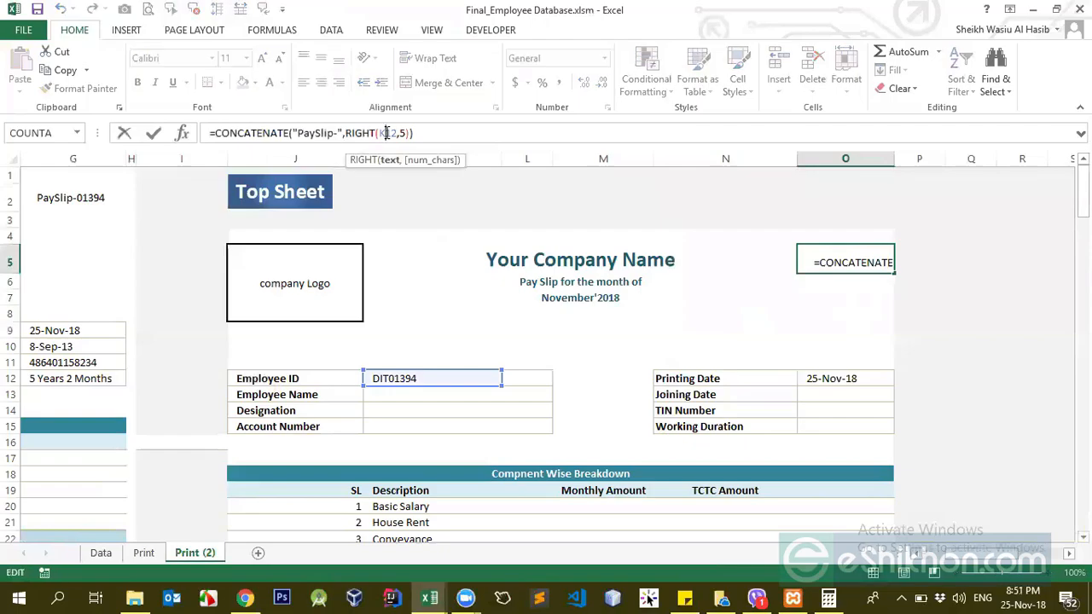
left_click_drag(346, 134, 407, 133)
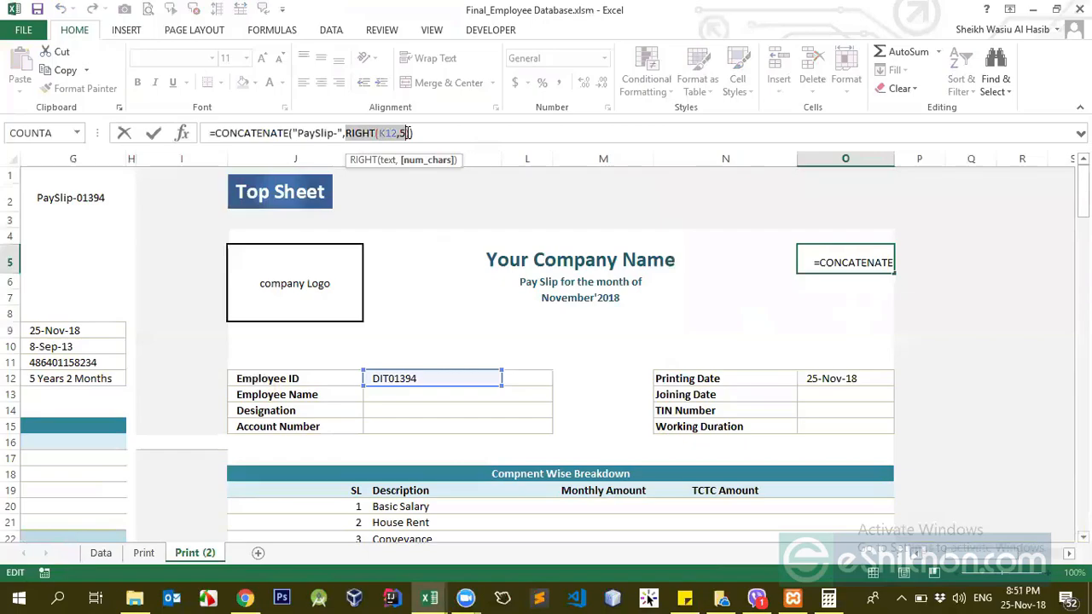
key("Escape")
Step: Replace the pay slip number formula in O5 with =CONCATENATE("PaySlip-")
key("Delete")
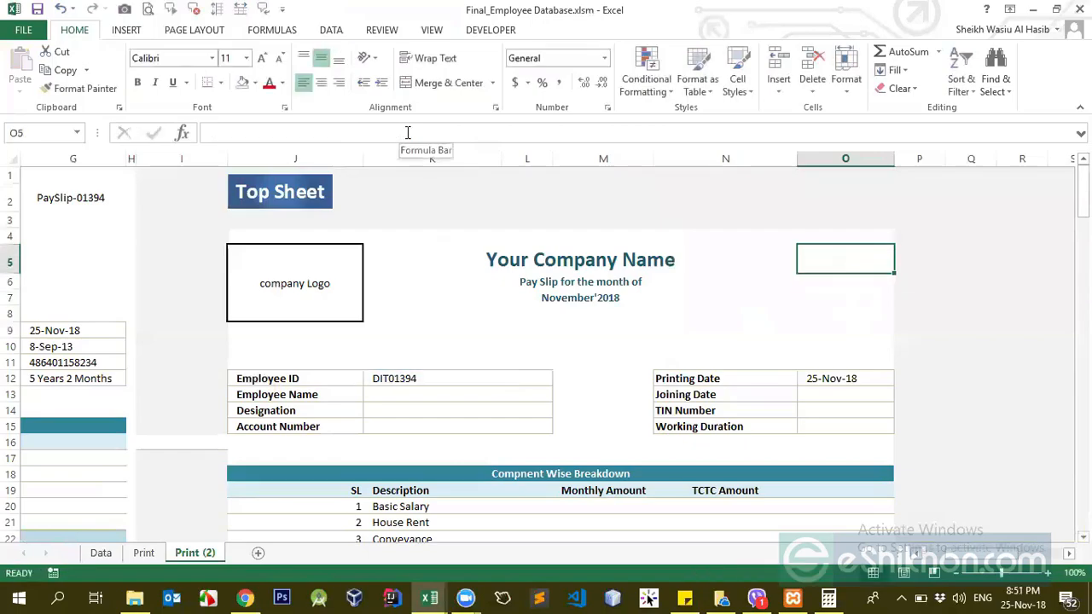
type("=concat")
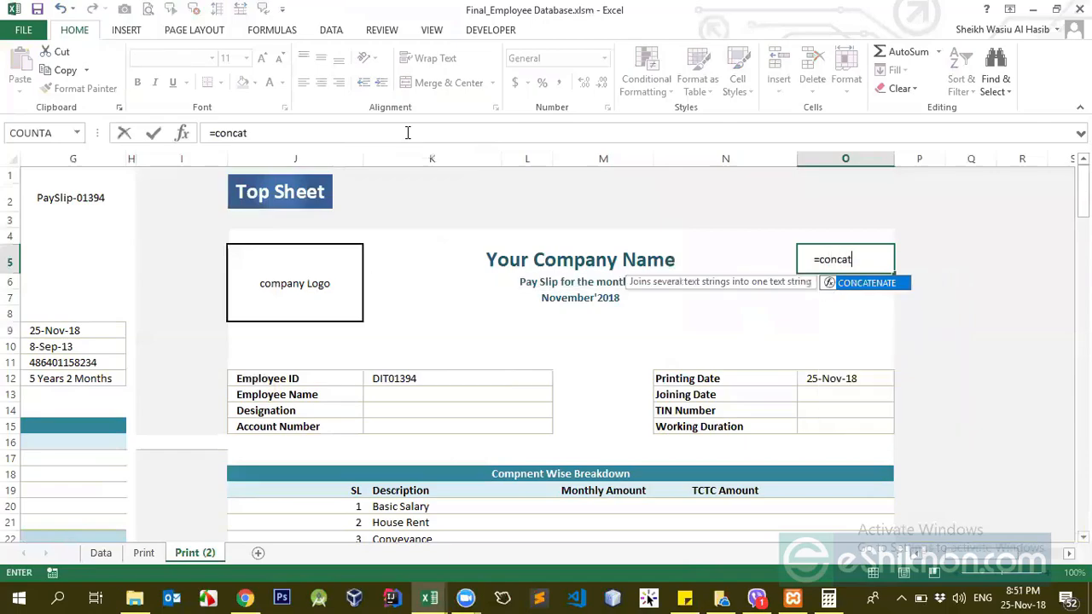
key("Tab")
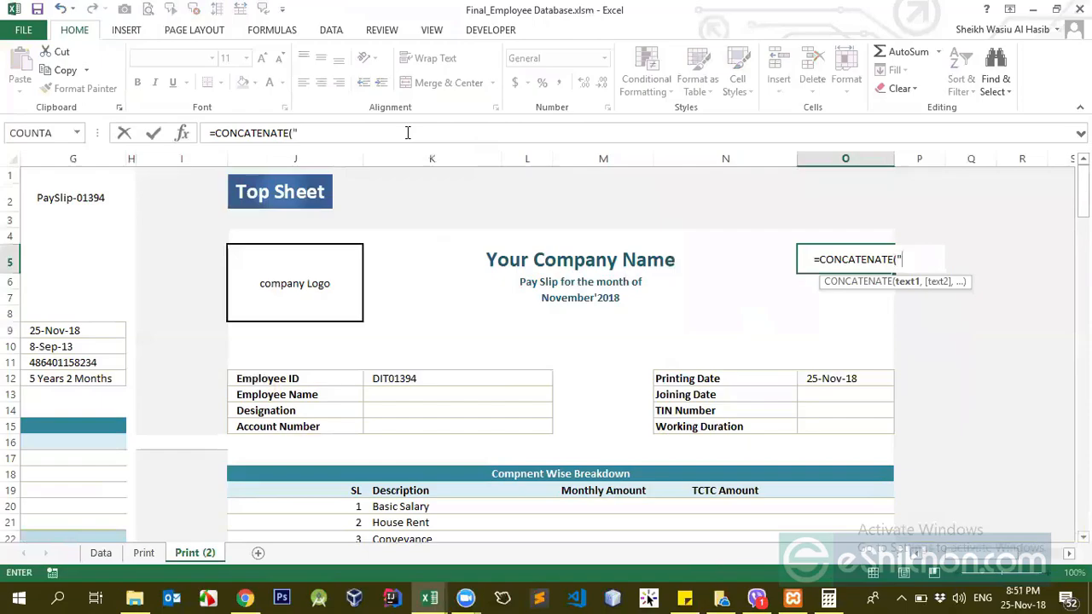
type("\"PaySlip")
left_click(332, 133)
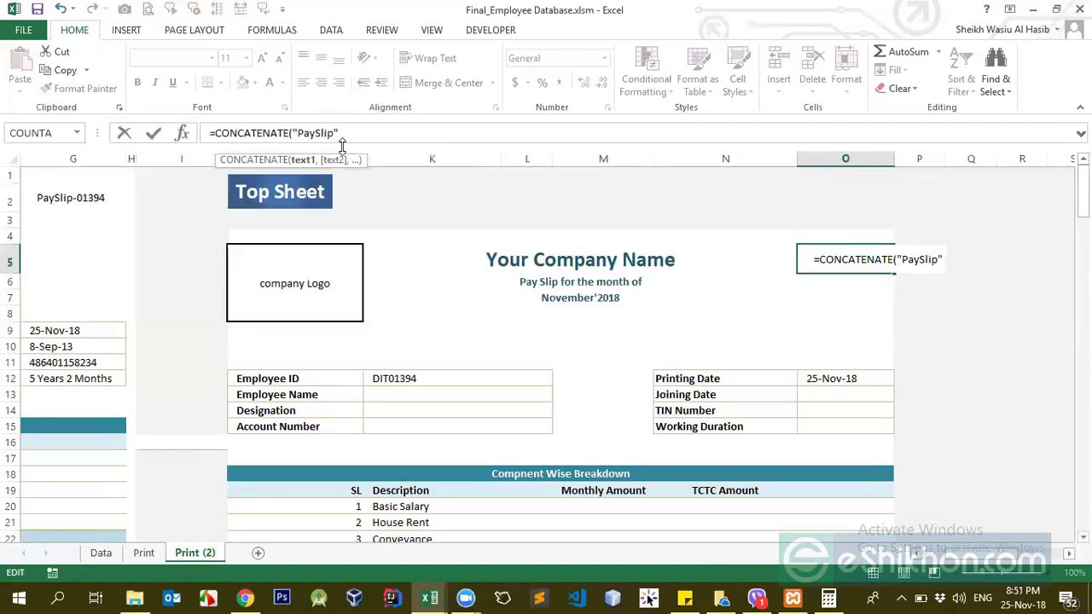
type("-")
key("Return")
key("Up")
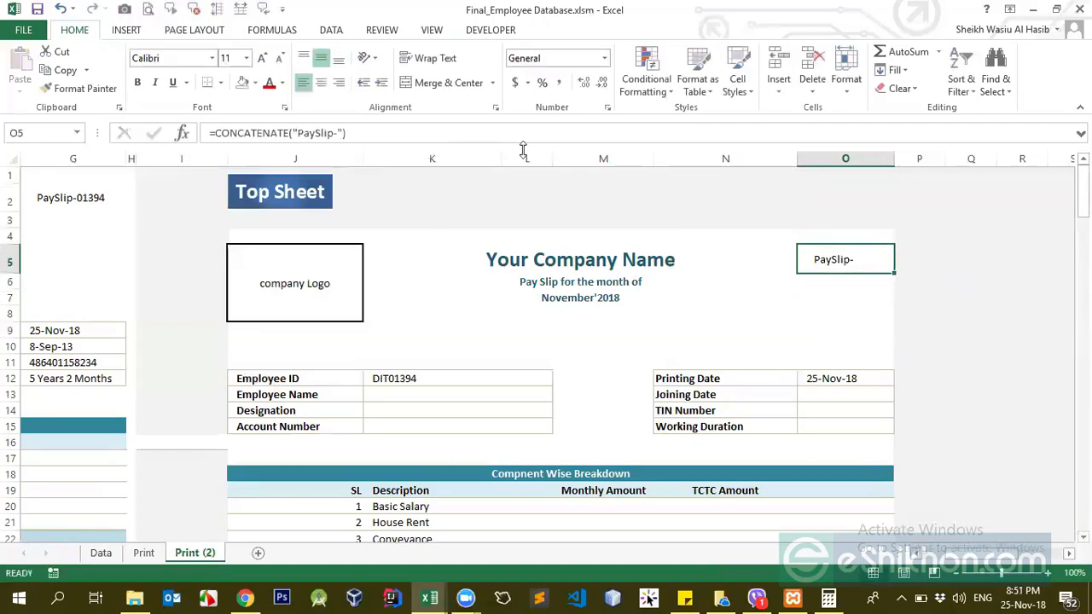
Step: Extend the pay slip number formula in O5 to =CONCATENATE("PaySlip-",RIGHT(K12,5)) and check it against the employee ID cell
left_click(343, 134)
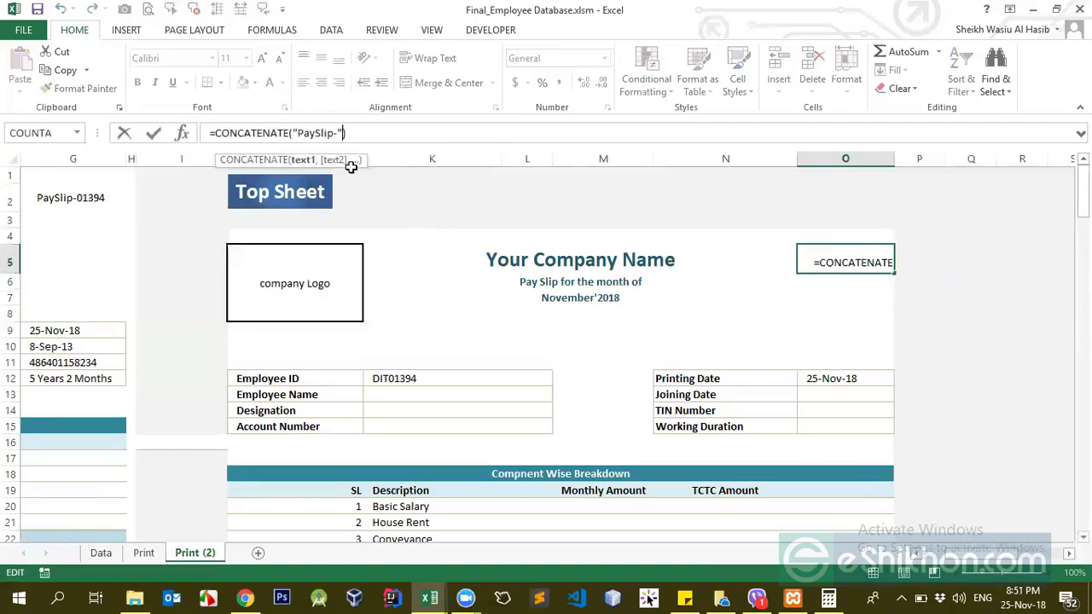
type(",")
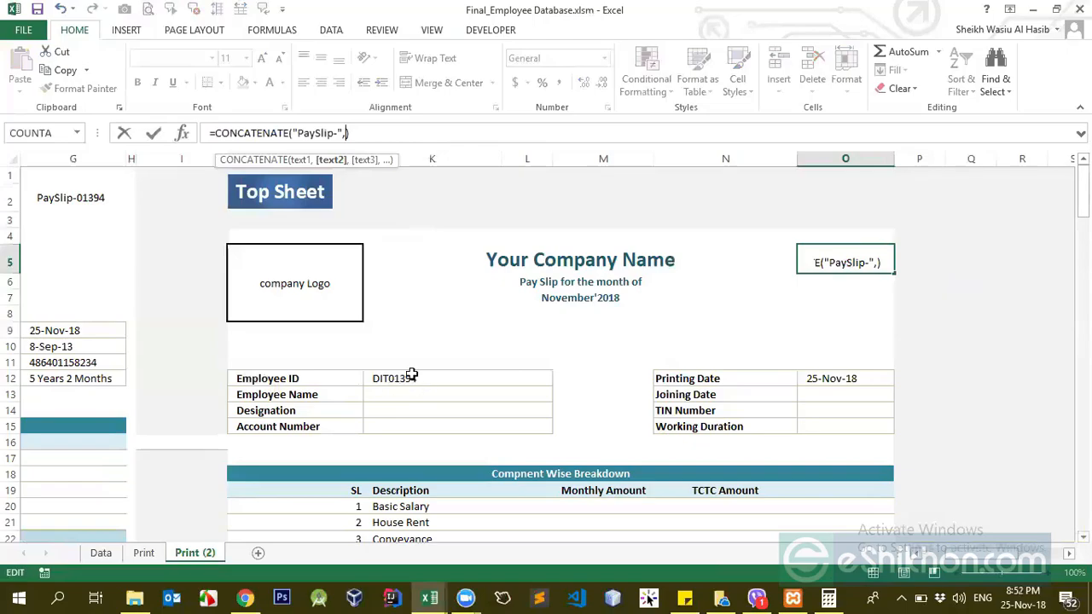
key("Delete")
type("righ")
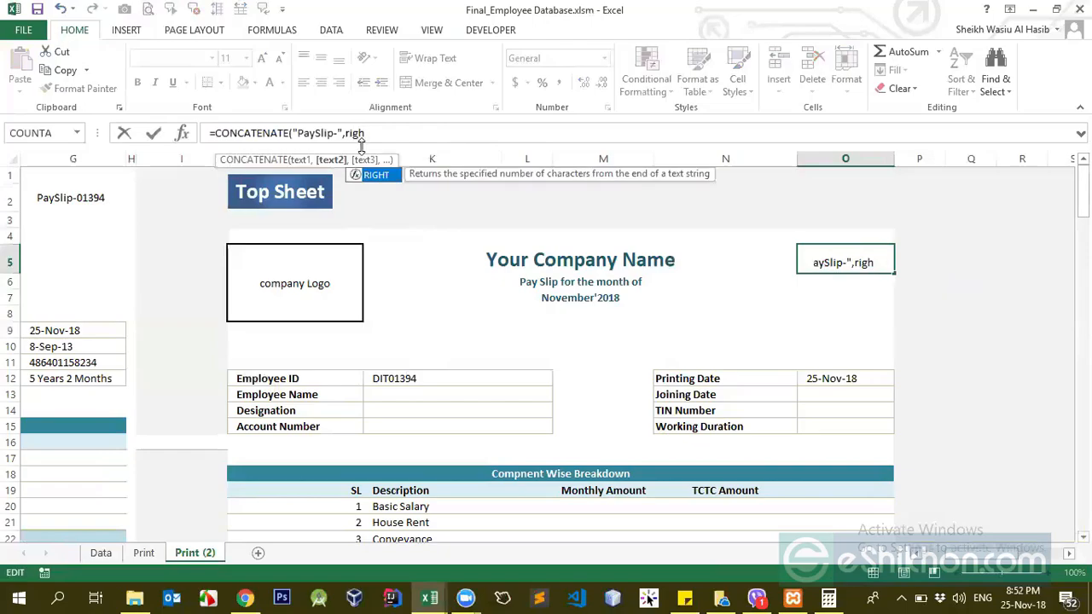
key("Tab")
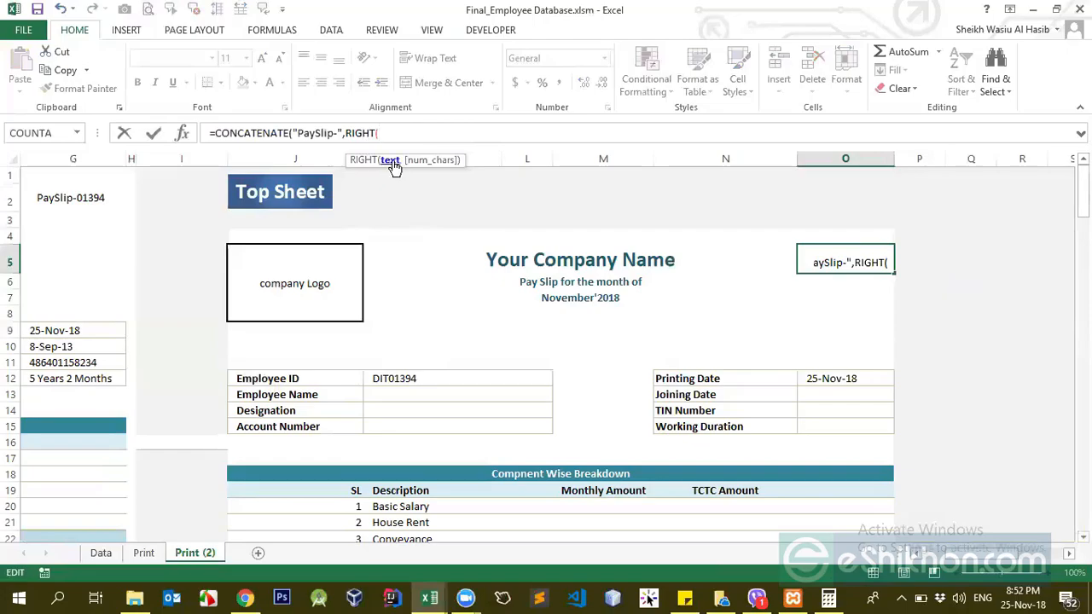
left_click(402, 378)
type(",5")
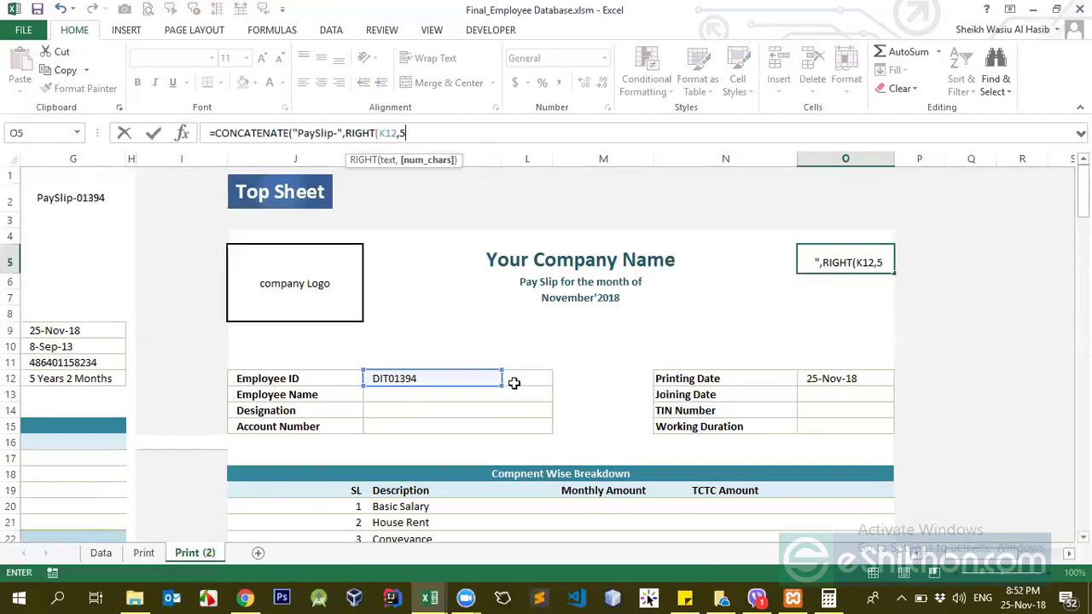
type(")")
key("Return")
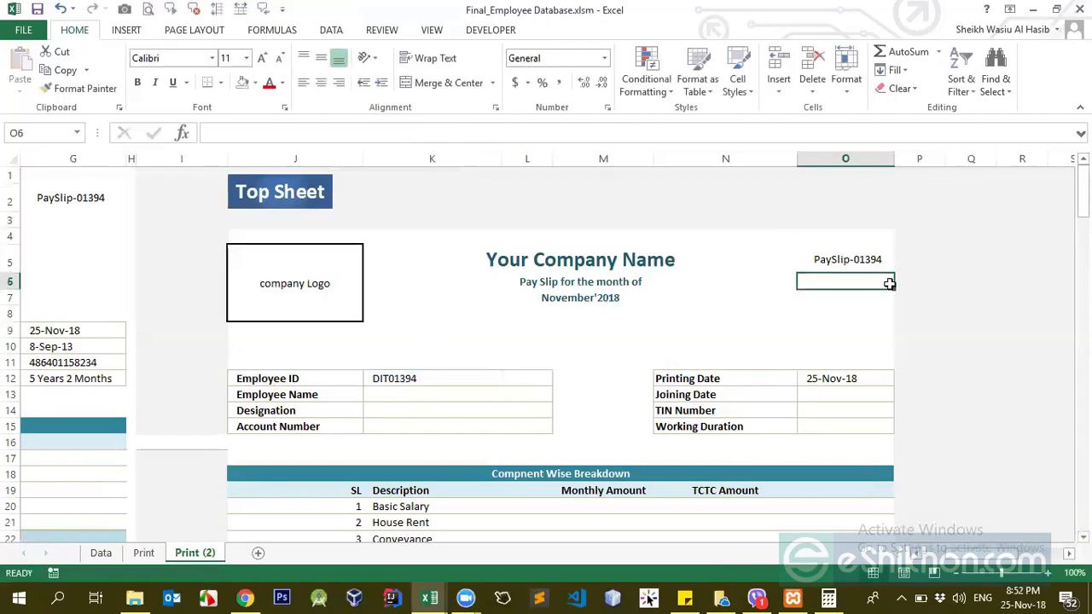
left_click(845, 263)
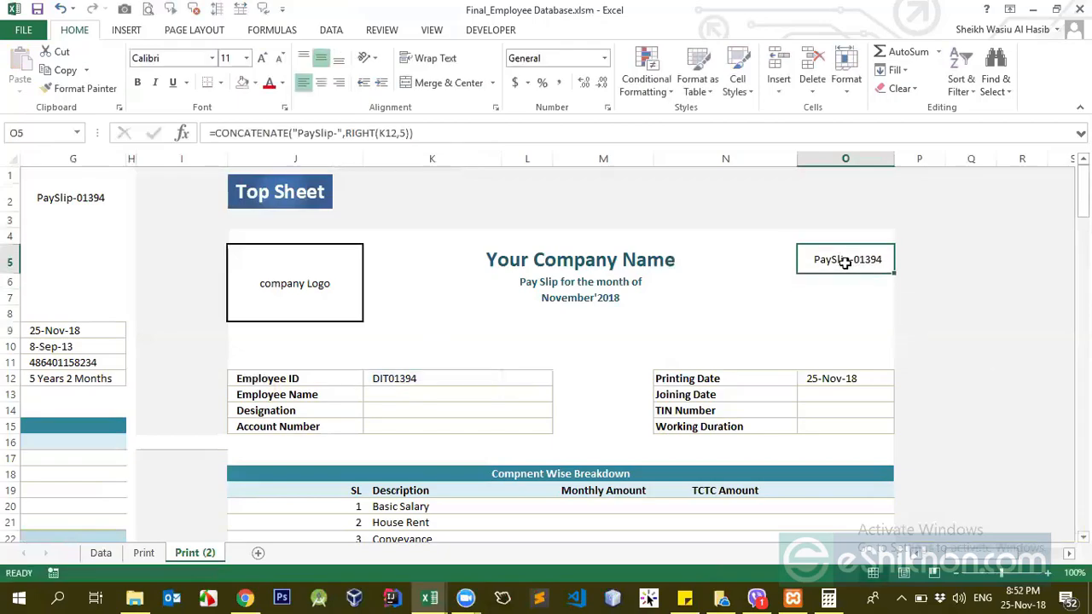
left_click(391, 380)
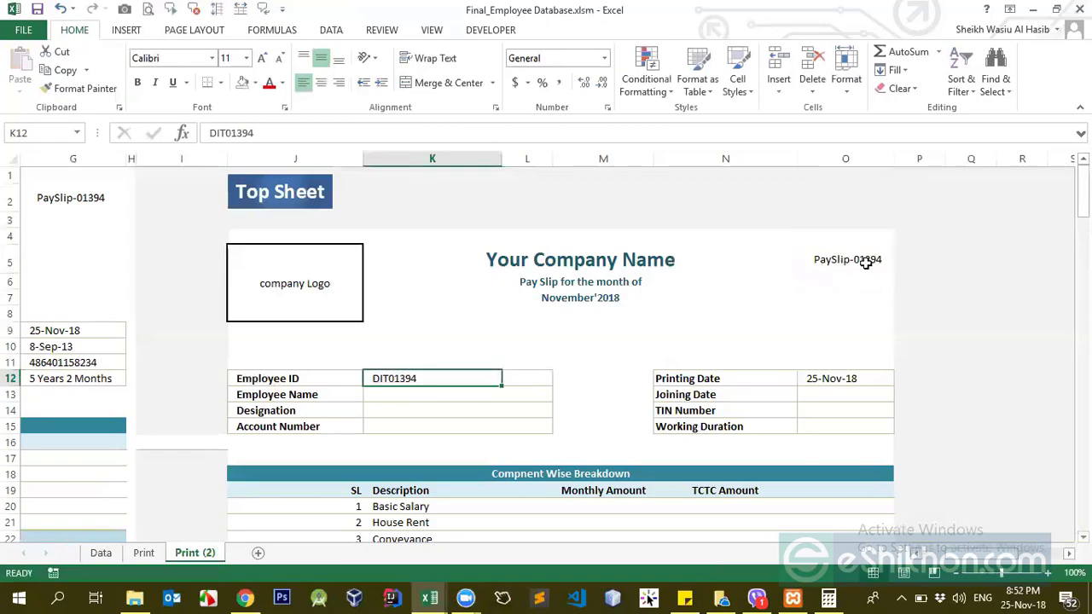
left_click(832, 258)
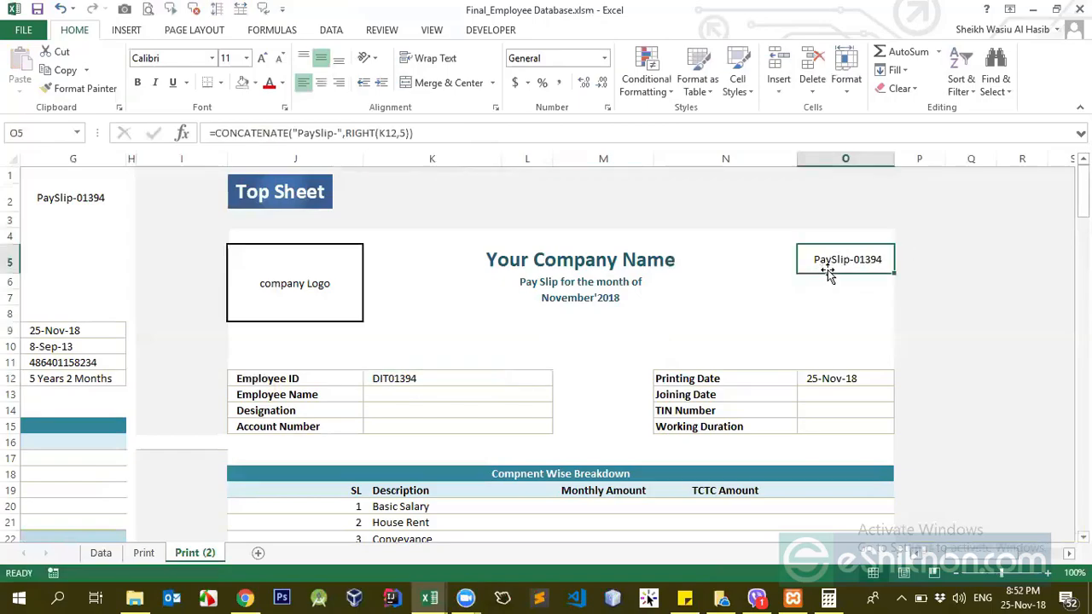
Step: Re-enter the printing date in O12 with the TODAY function
scroll(568, 352, "down", 1)
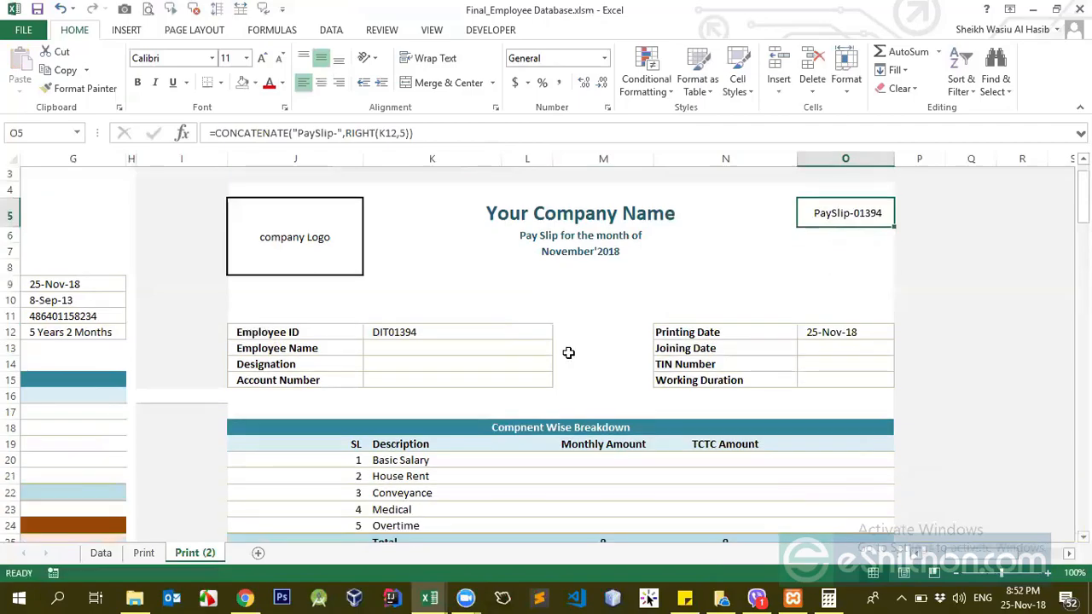
left_click(819, 318)
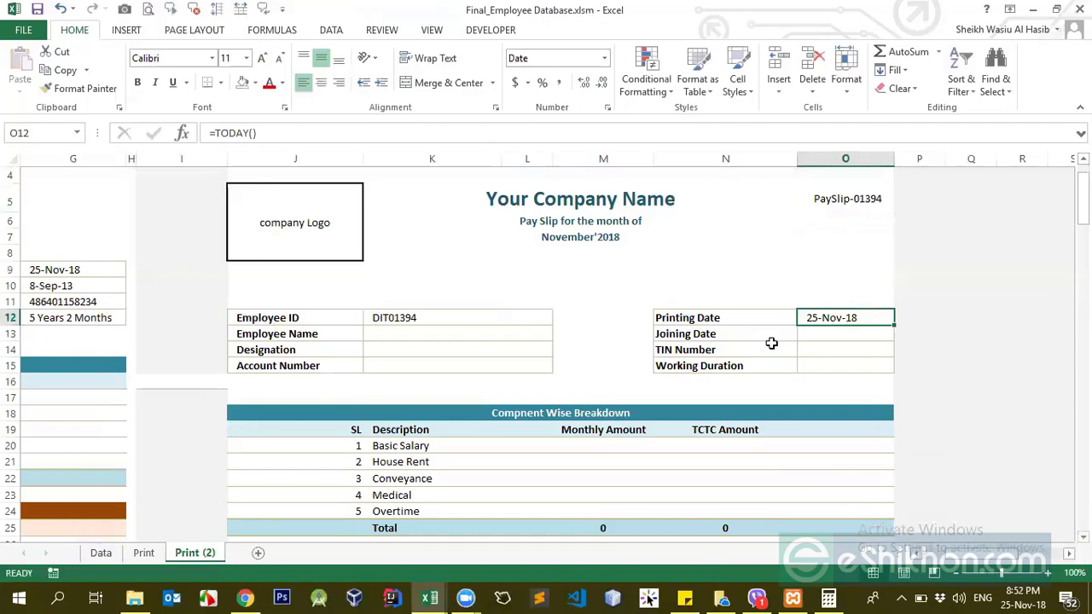
type("=toda")
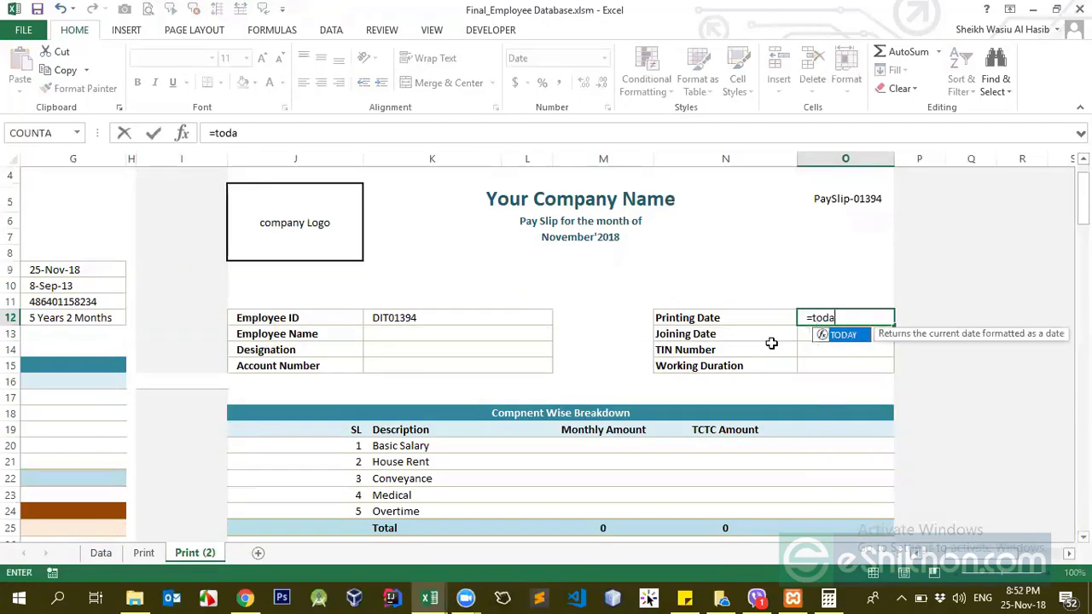
Step: Complete the Printing Date cell's formula as =TODAY()
key("Tab")
type(")")
key("ctrl+Return")
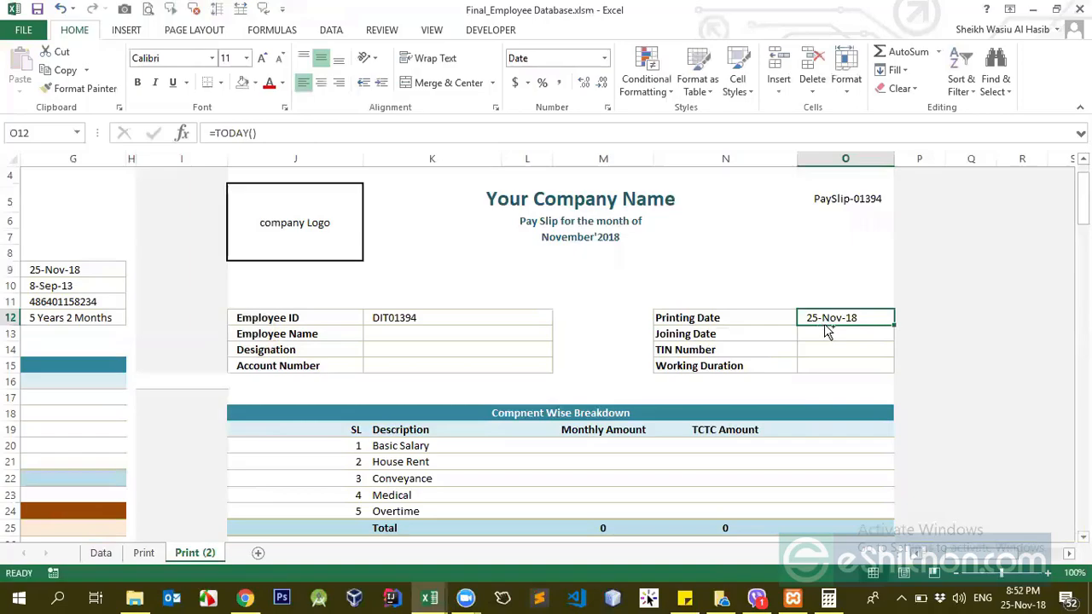
Step: Give the Printing Date a custom number format with day, three-letter month and four-digit year, like 25-Nov-2018
key("ctrl+1")
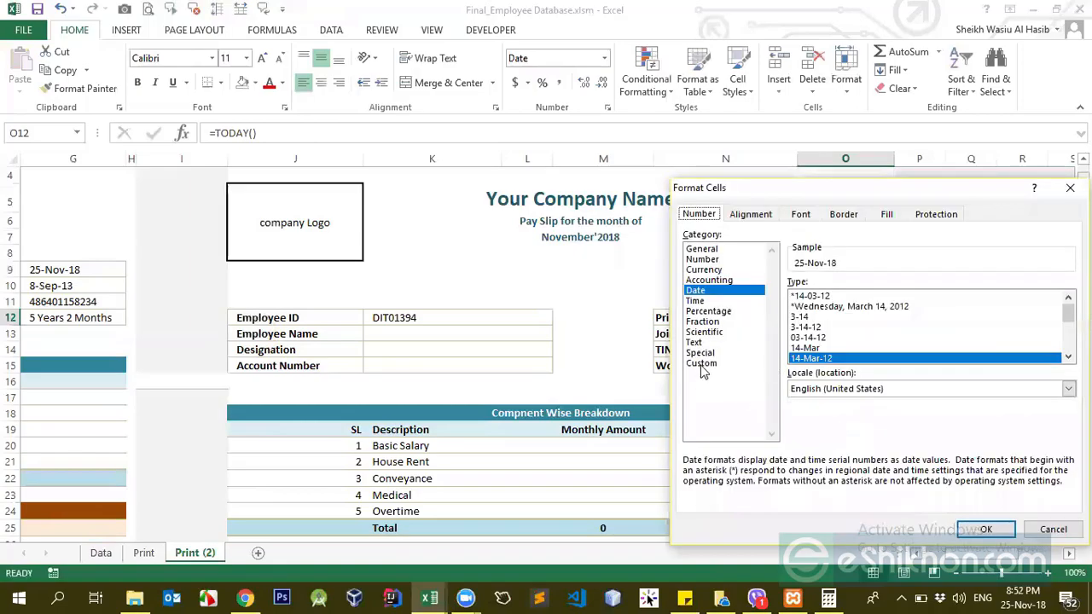
left_click(701, 363)
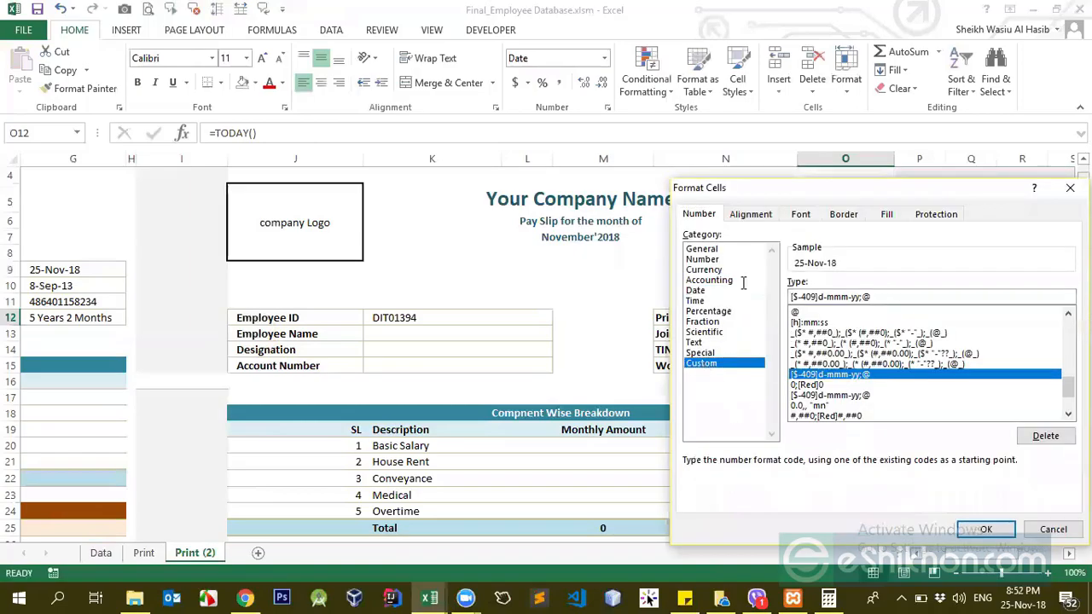
left_click_drag(888, 293, 730, 291)
type("d-mm")
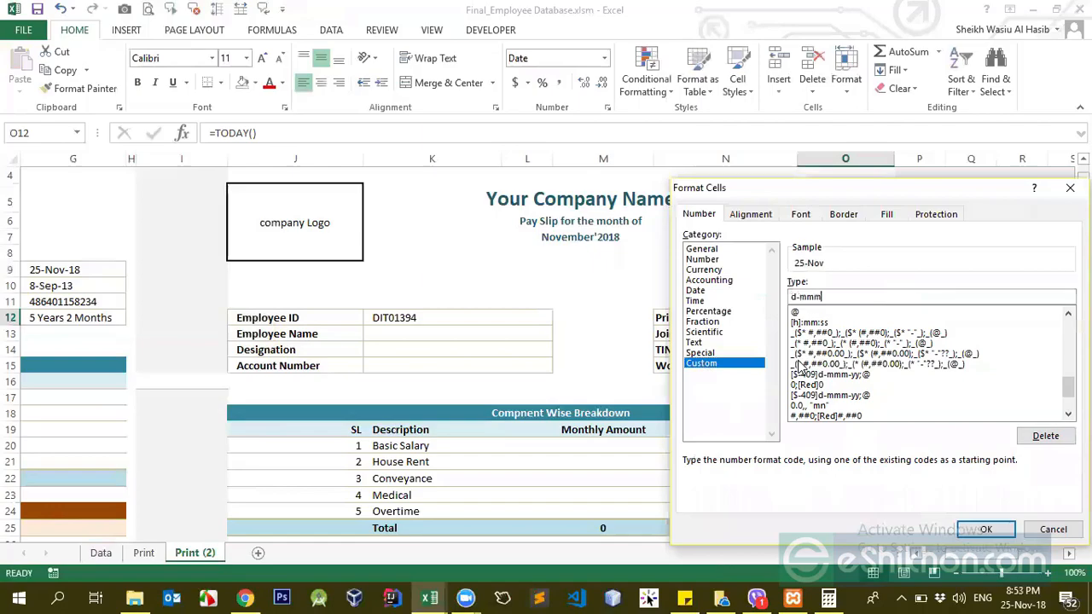
type("m")
key("BackSpace")
key("Return")
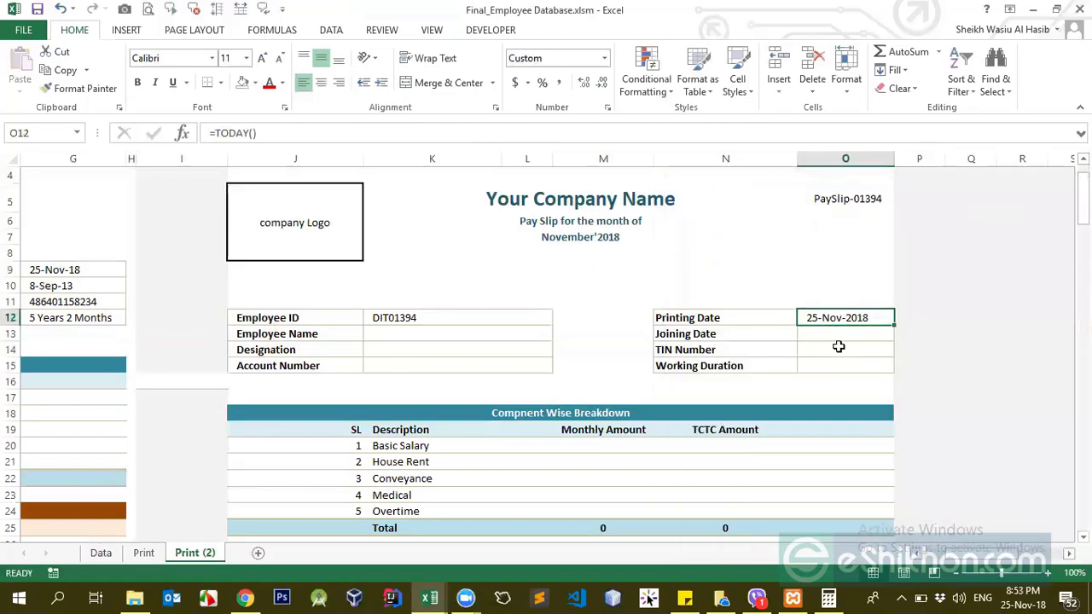
left_click(423, 336)
left_click(402, 317)
left_click(426, 337)
type("=vl")
key("Tab")
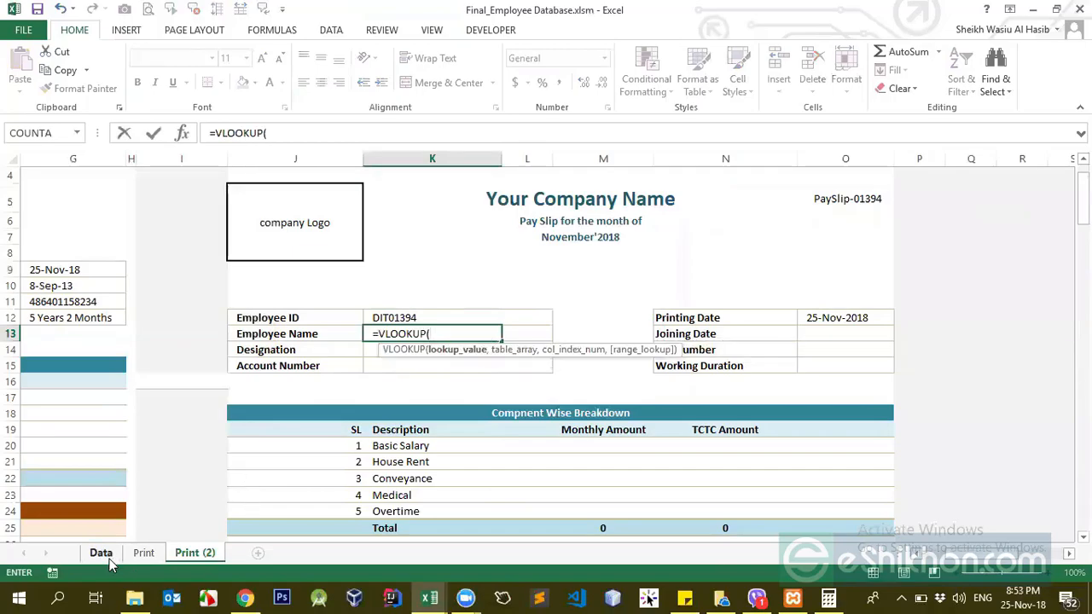
left_click(109, 561)
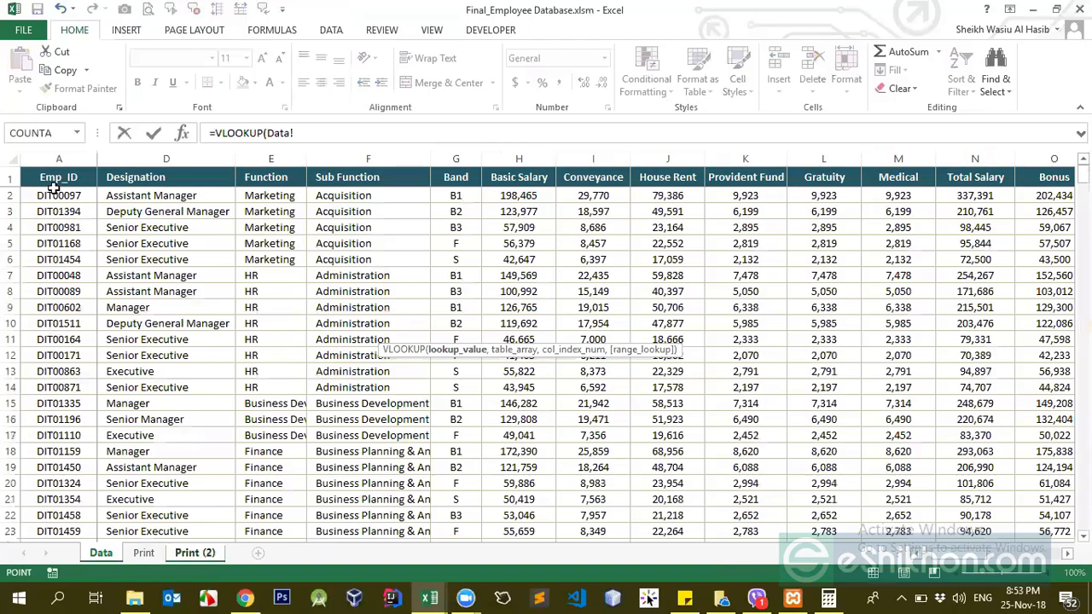
left_click(58, 159)
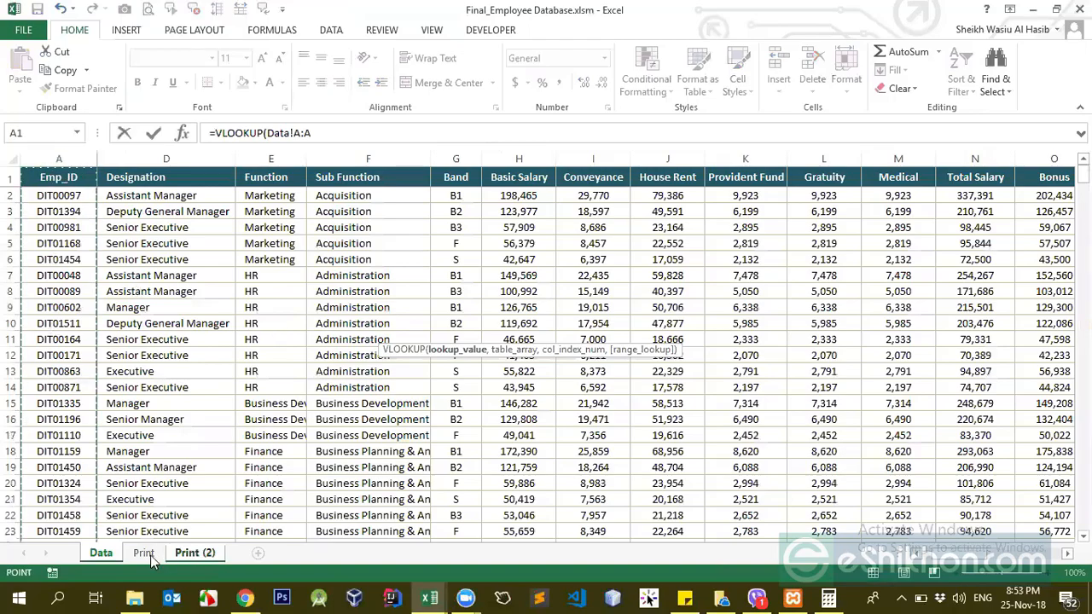
left_click(195, 552)
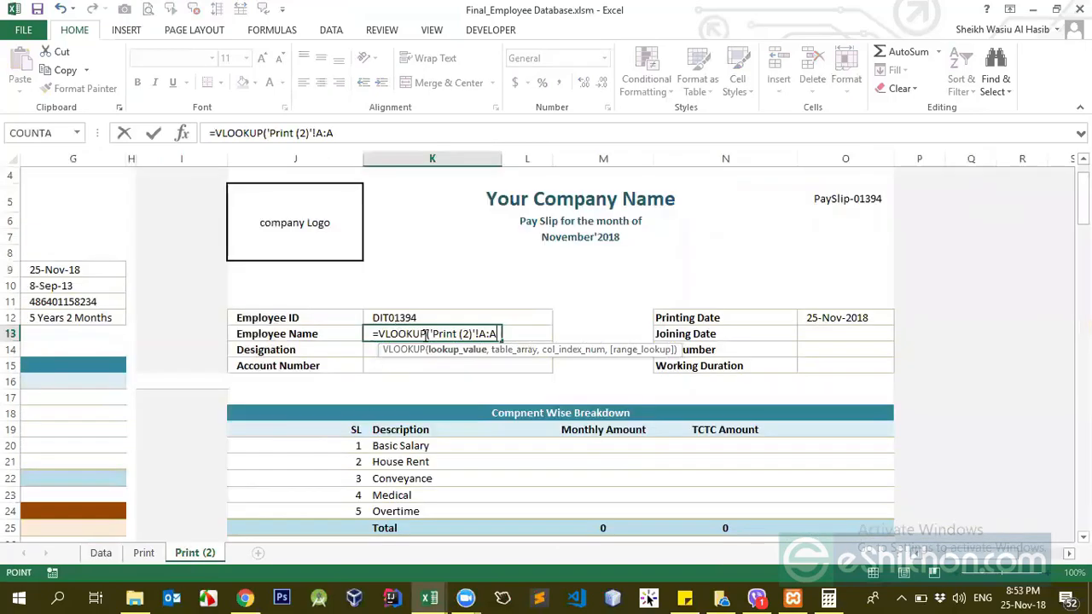
left_click_drag(502, 334, 432, 334)
key("BackSpace")
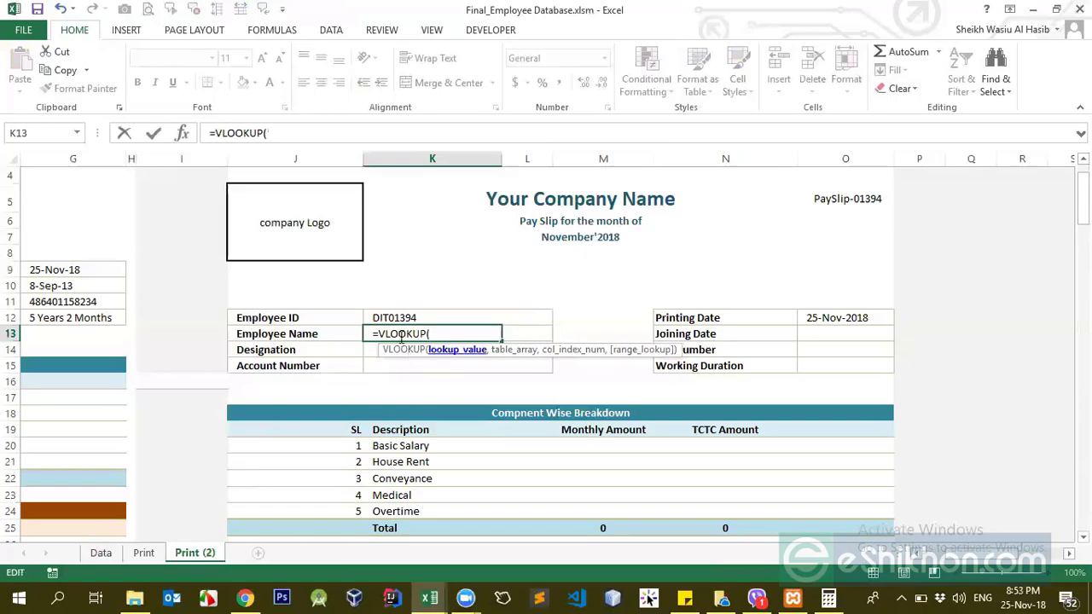
left_click(395, 316)
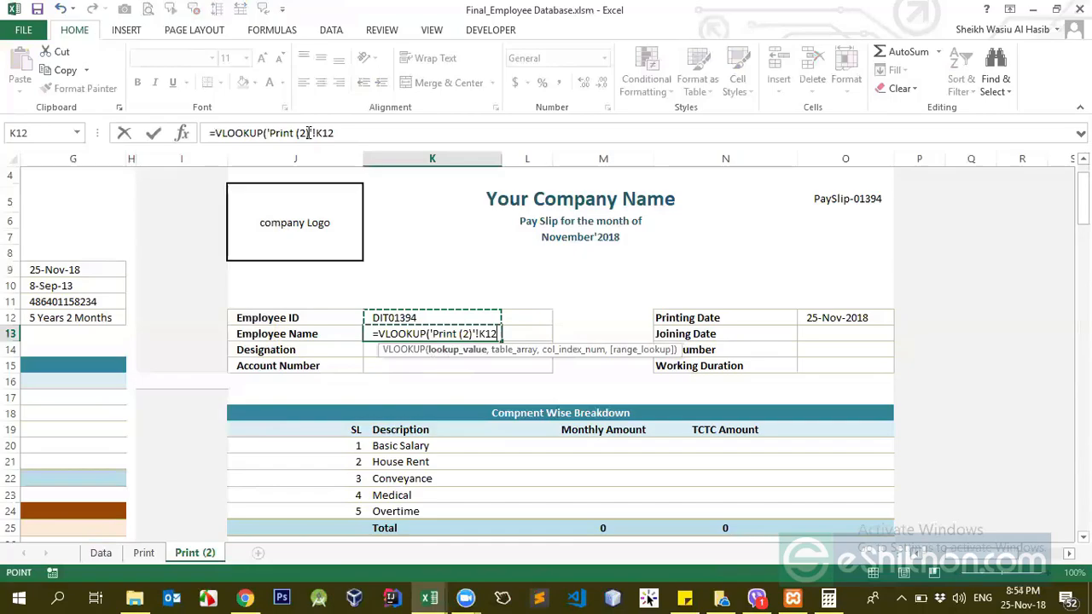
left_click_drag(496, 333, 325, 334)
key("BackSpace")
key("Return")
Step: Rename the Print (2) sheet to Pay
left_click_drag(212, 555, 211, 554)
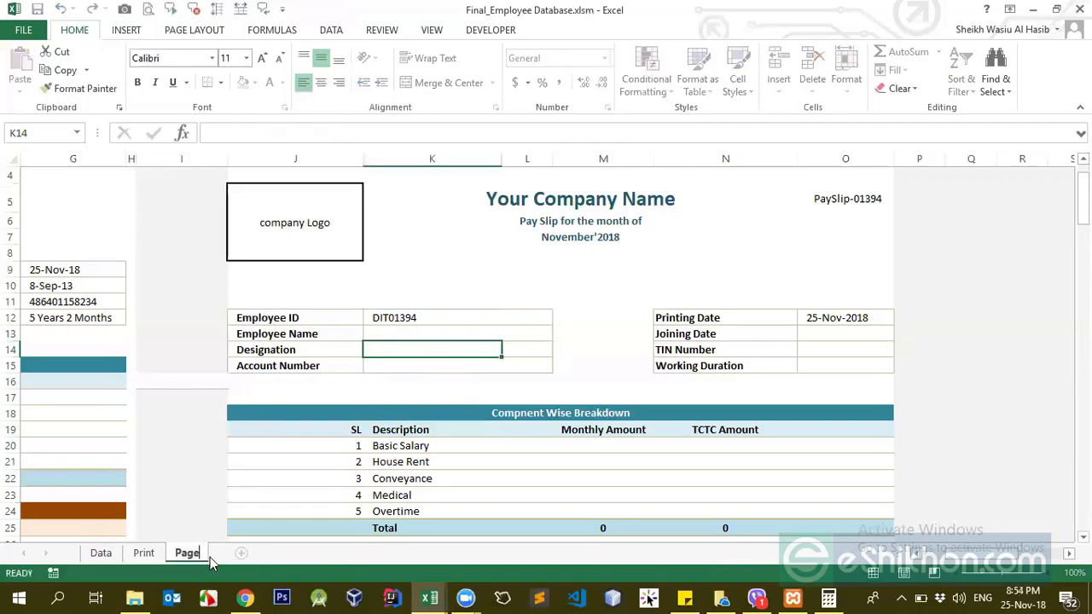
type("Pay")
key("Return")
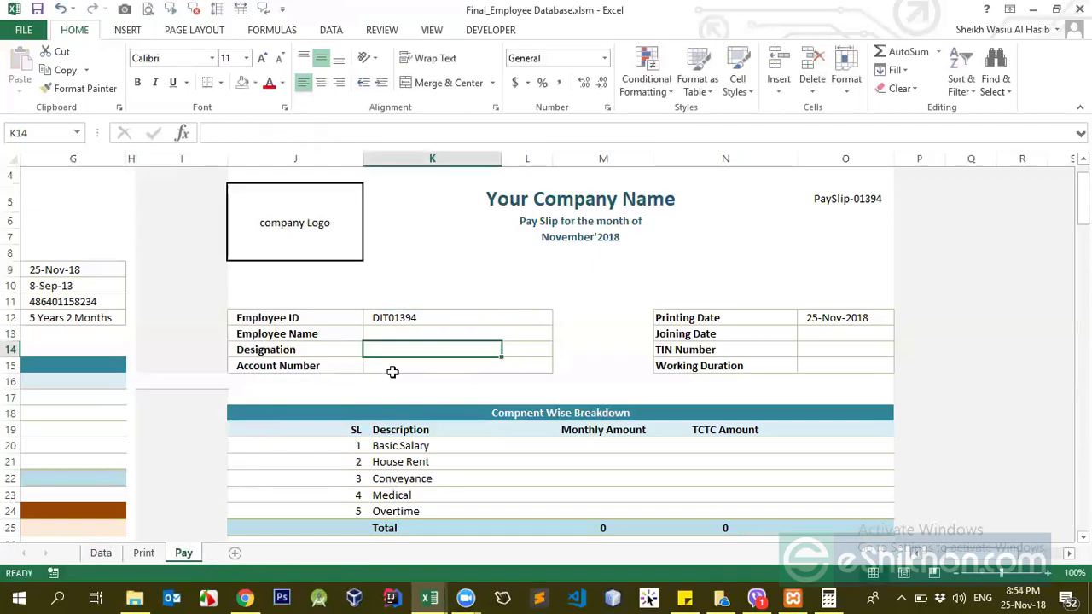
Step: Start a VLOOKUP formula in the Employee Name cell K13 with the absolute Employee ID reference $K$12 as lookup value
left_click(412, 333)
type("=vlo")
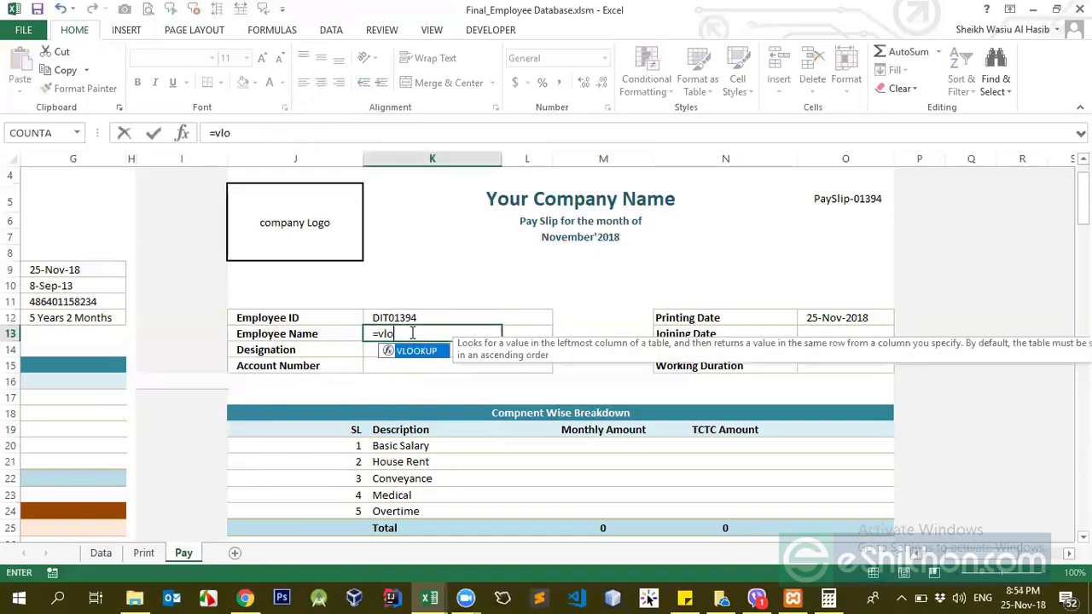
key("Tab")
left_click(408, 317)
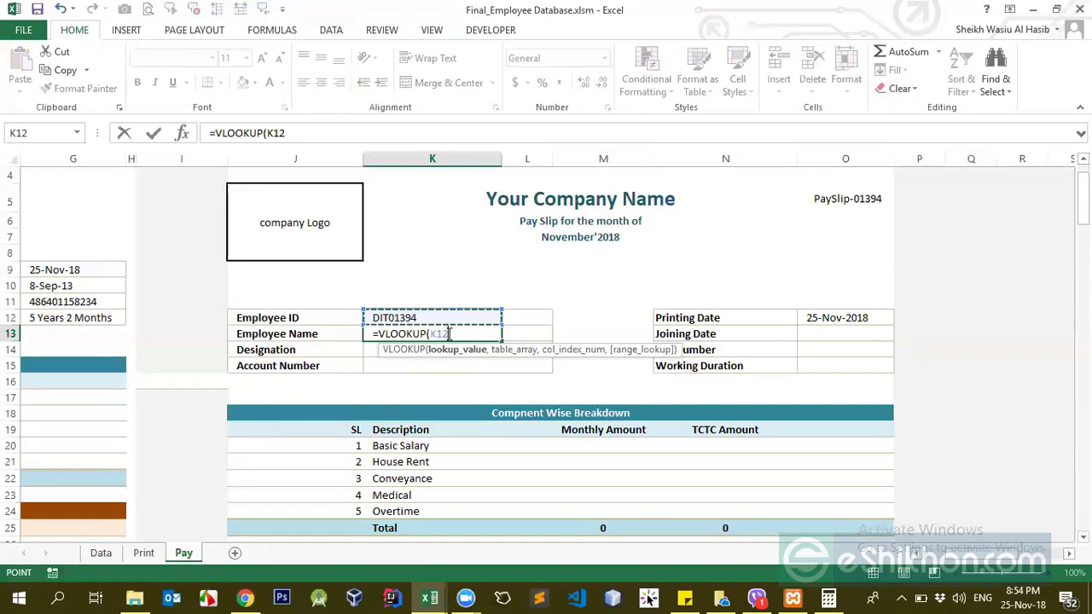
key("F4")
type(",")
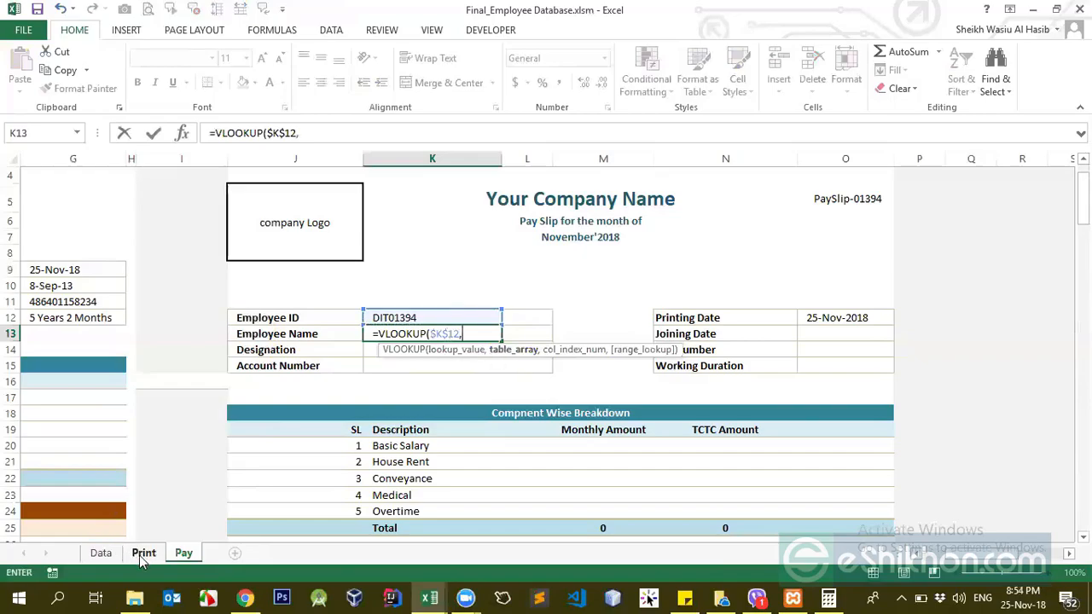
Step: Set the VLOOKUP's table array to the whole Data sheet table as the absolute range Data!$A$1:$AA$428
left_click(102, 555)
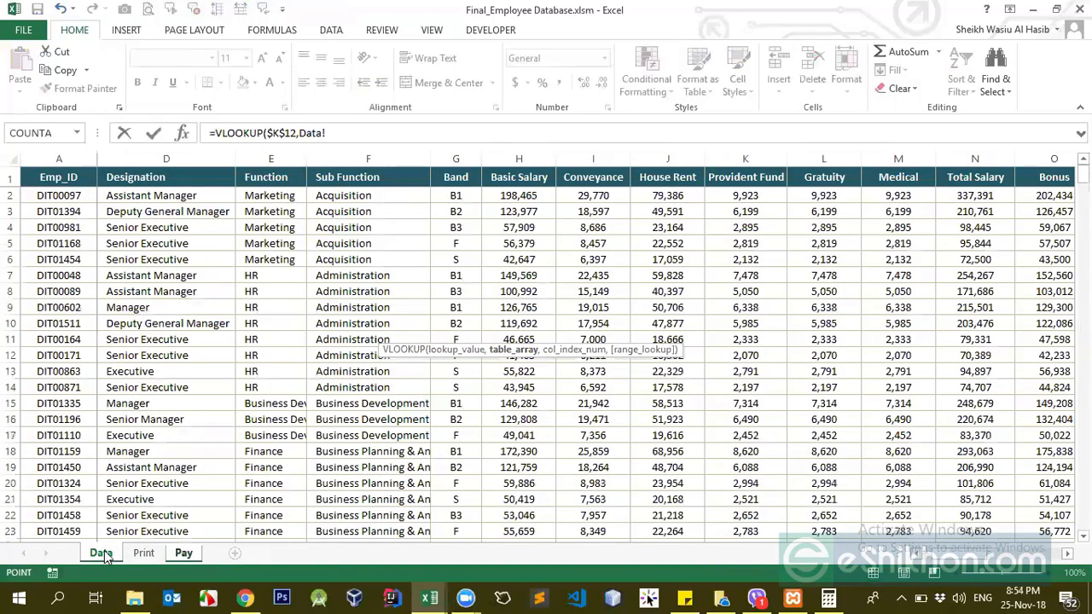
left_click(55, 179)
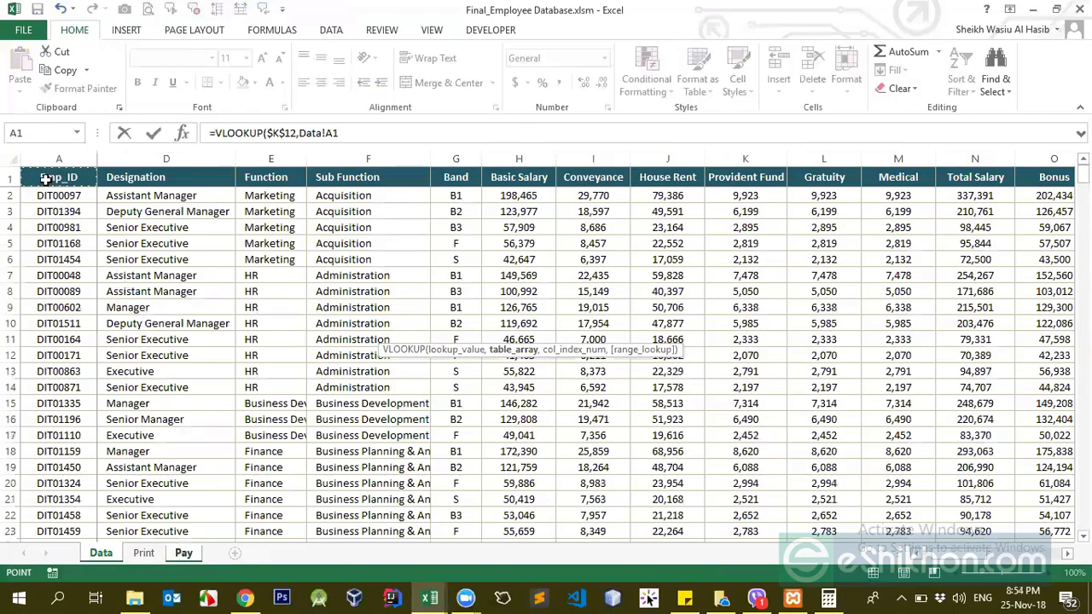
key("ctrl+shift+Right")
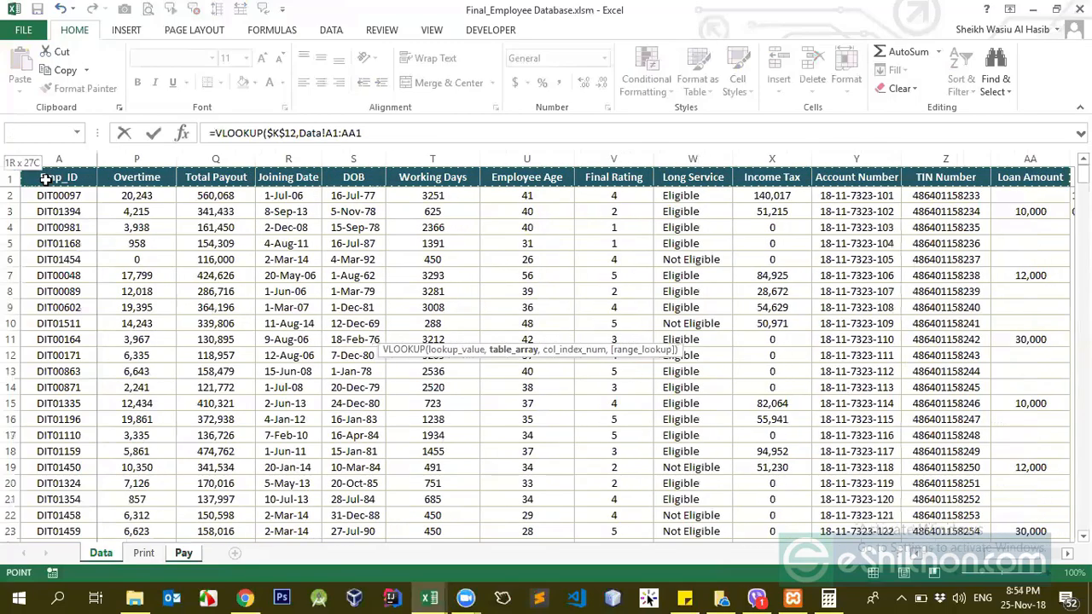
key("ctrl+shift+Down")
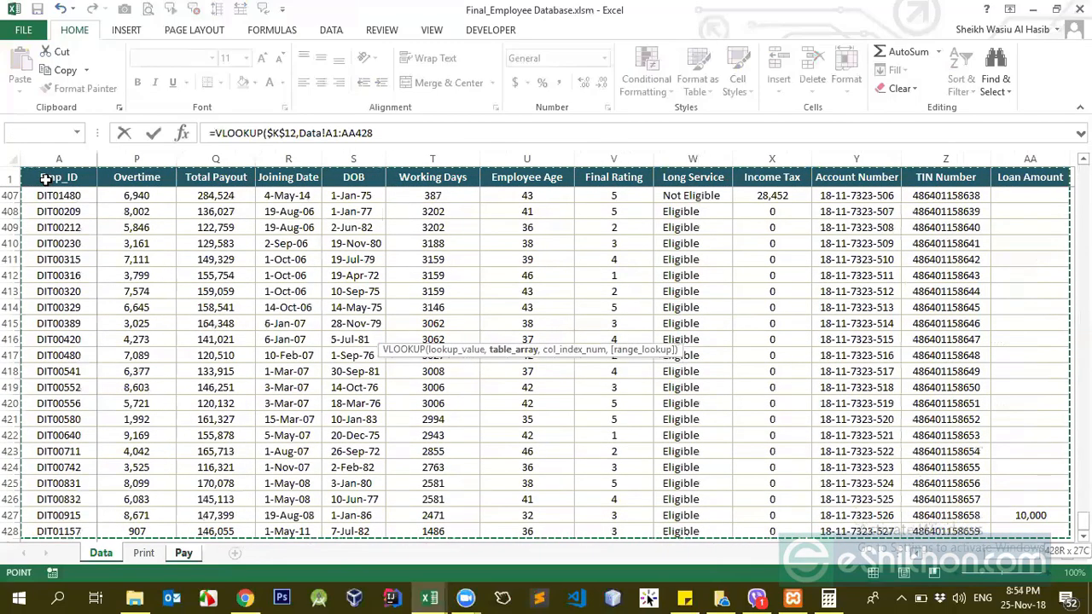
key("F4")
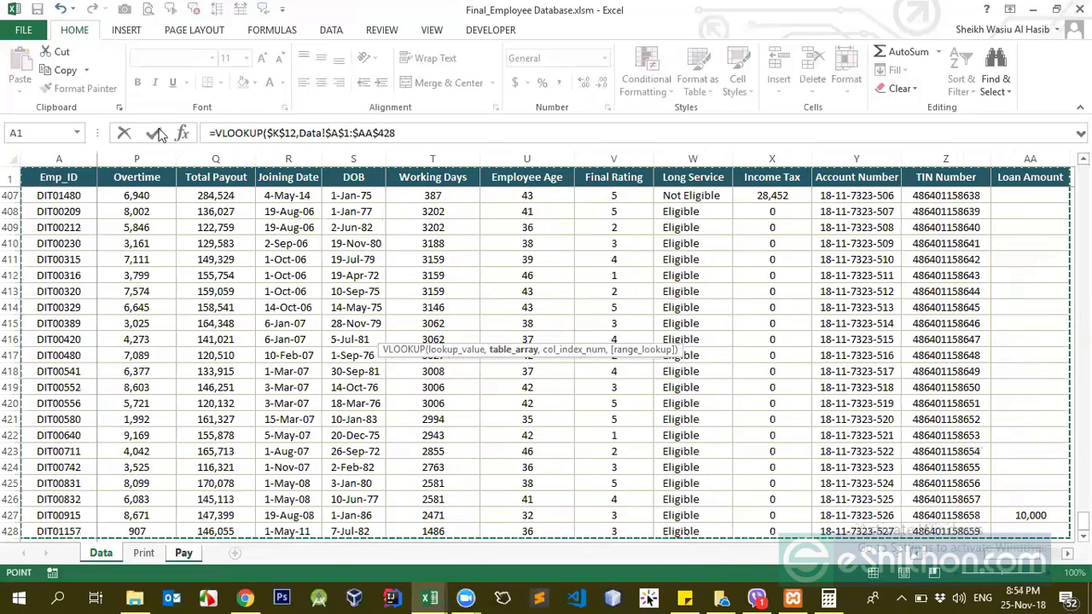
scroll(832, 393, "down", 3)
scroll(886, 473, "up", 3)
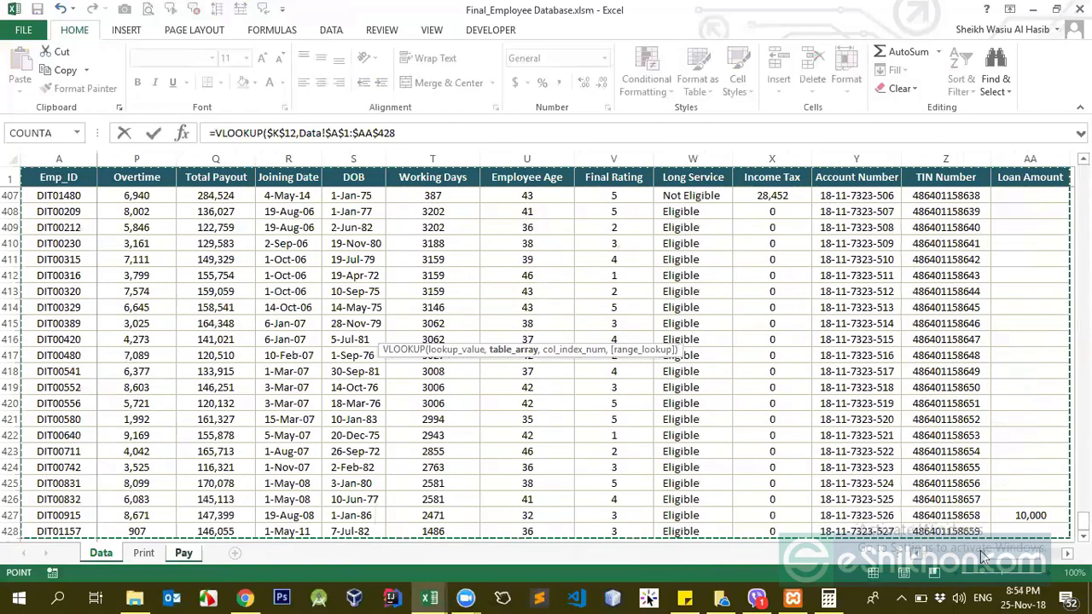
Step: Finish the Employee Name VLOOKUP with column index 2 and exact match 0
left_click(426, 133)
left_click_drag(1009, 558, 922, 559)
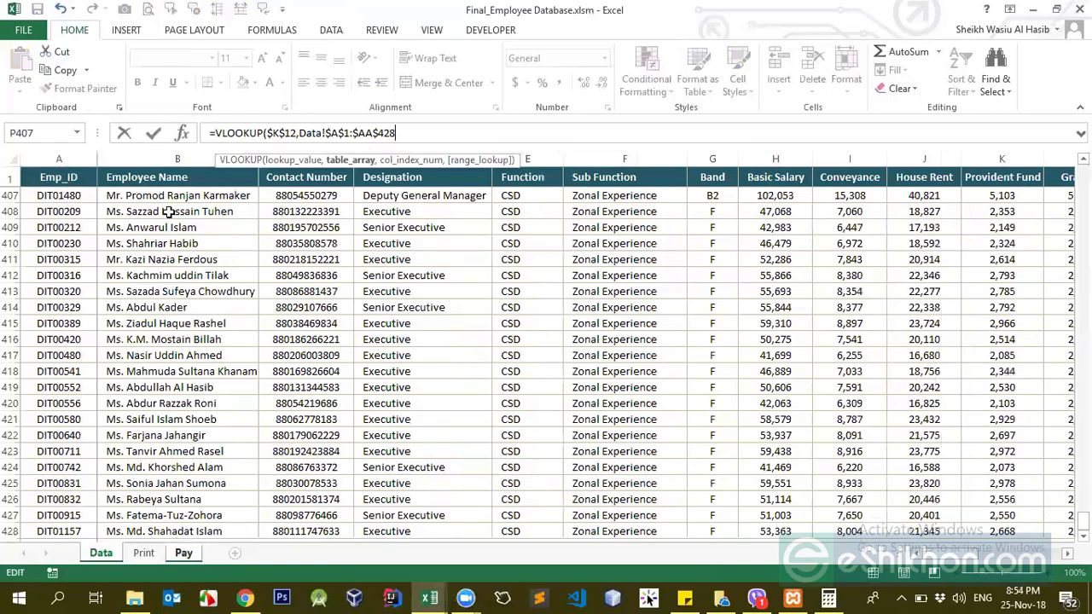
type(",2,0)")
key("Return")
key("Up")
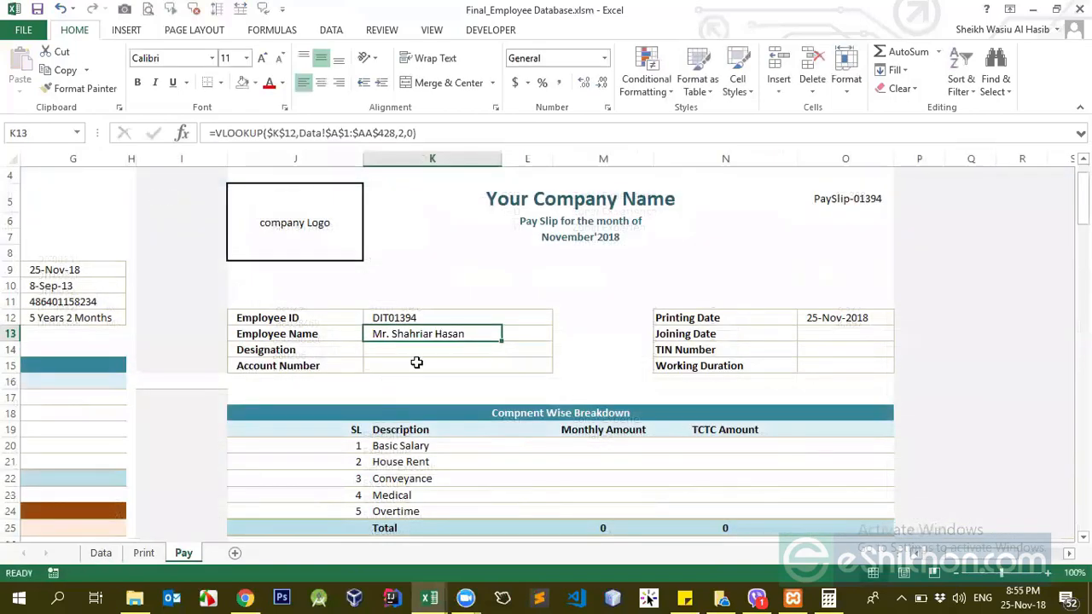
Step: Check the payslip's employee ID and name against the matching record in row 3 of the Data sheet
key("Down")
key("Up")
key("Up")
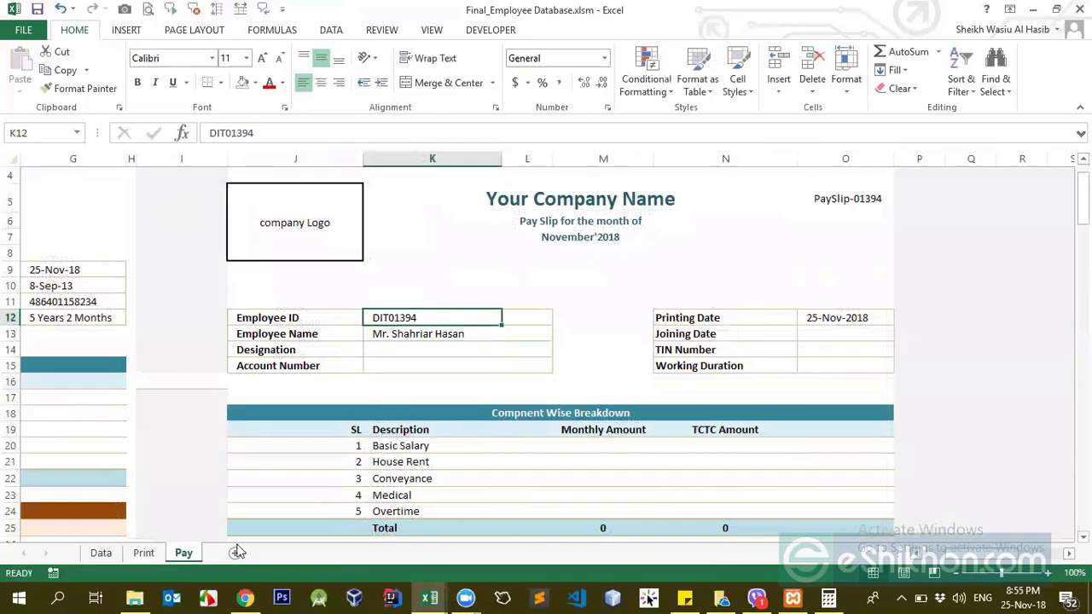
left_click(101, 553)
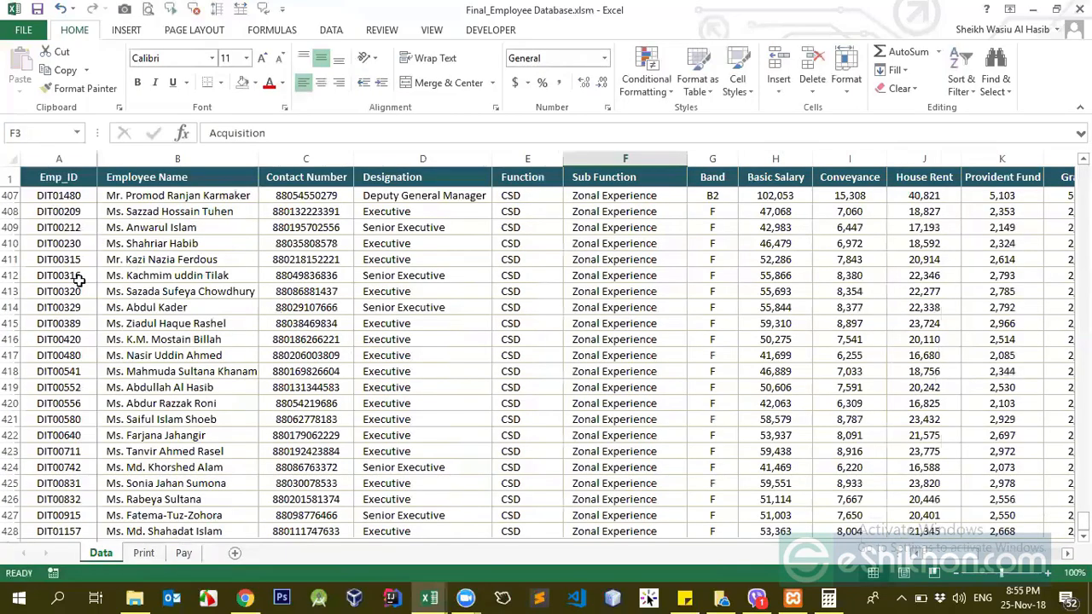
scroll(81, 307, "up", 16)
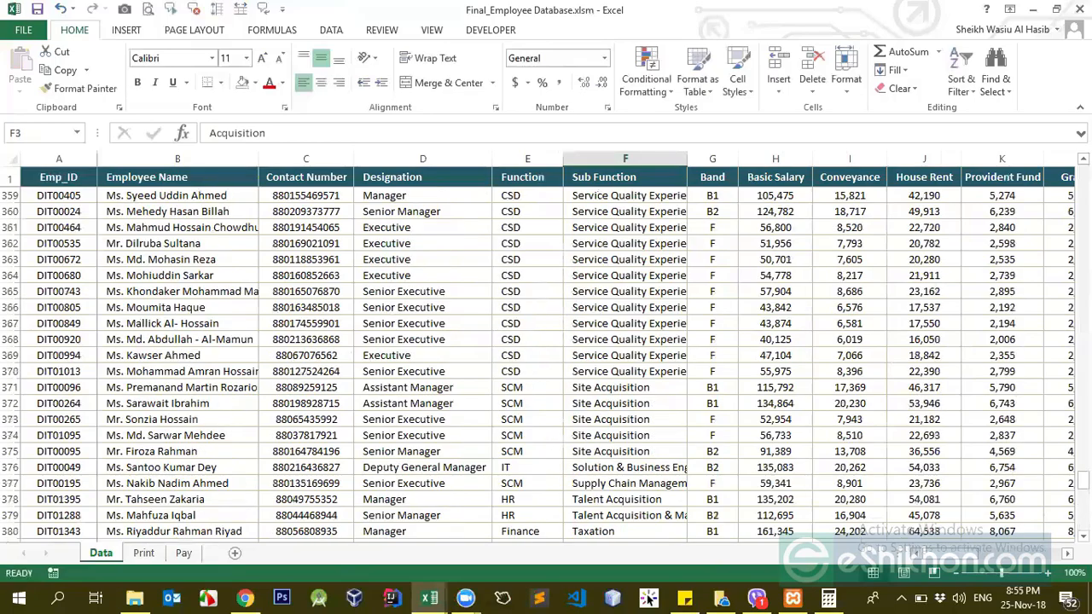
scroll(179, 251, "up", 20)
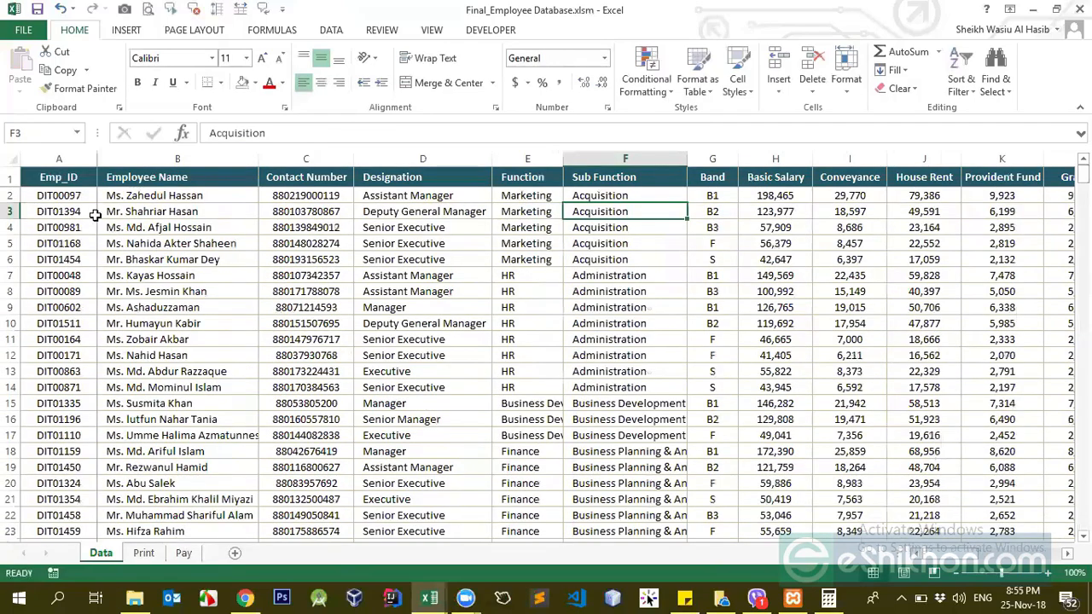
left_click(79, 211)
left_click(209, 211)
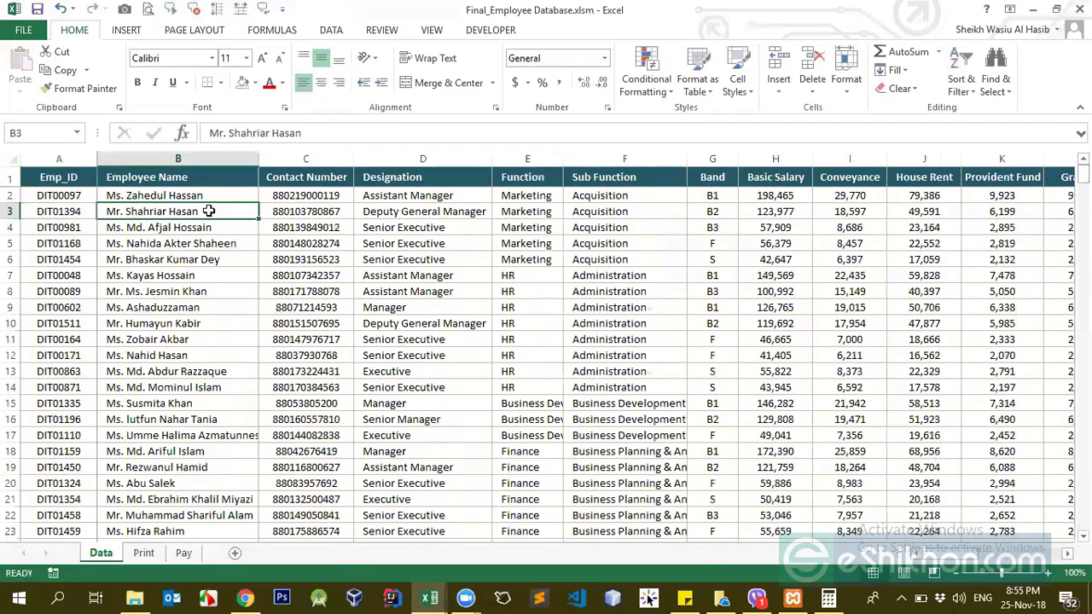
left_click(143, 553)
left_click(183, 552)
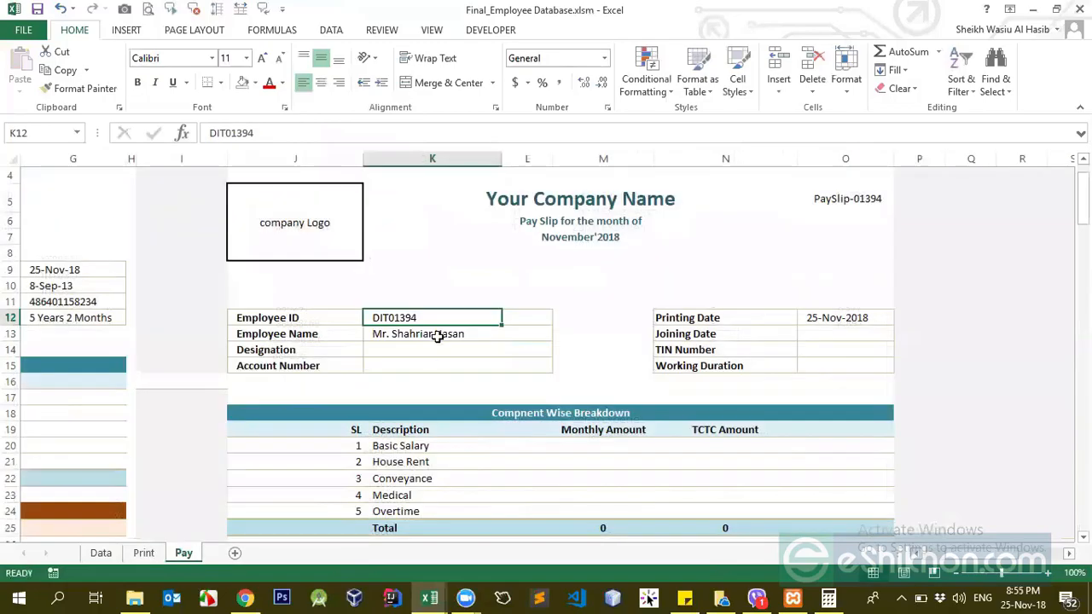
left_click(439, 333)
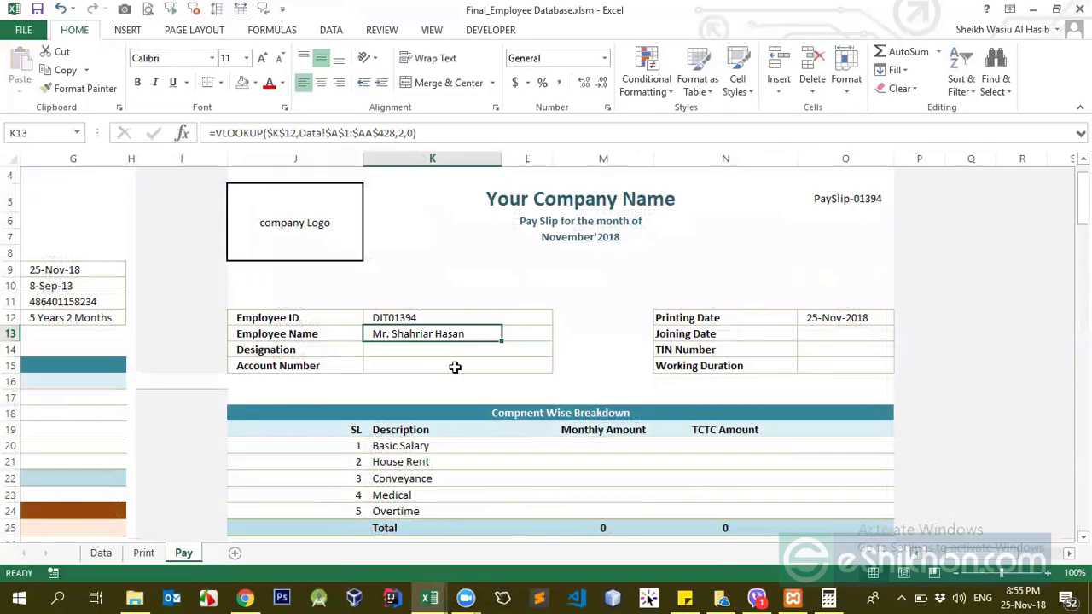
left_click(304, 364)
left_click(375, 363)
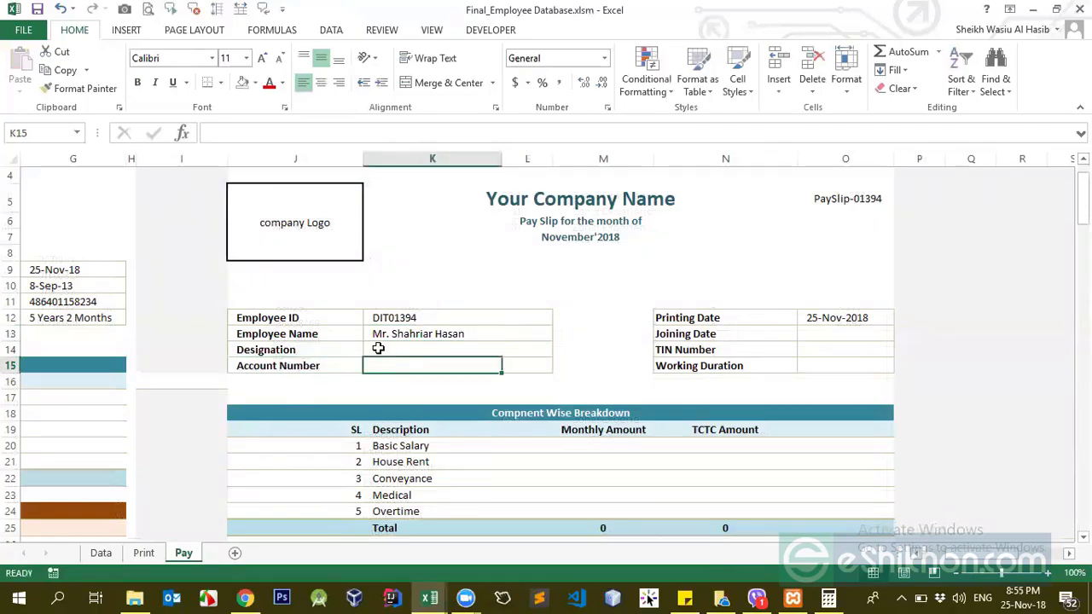
left_click(334, 349)
left_click(402, 350)
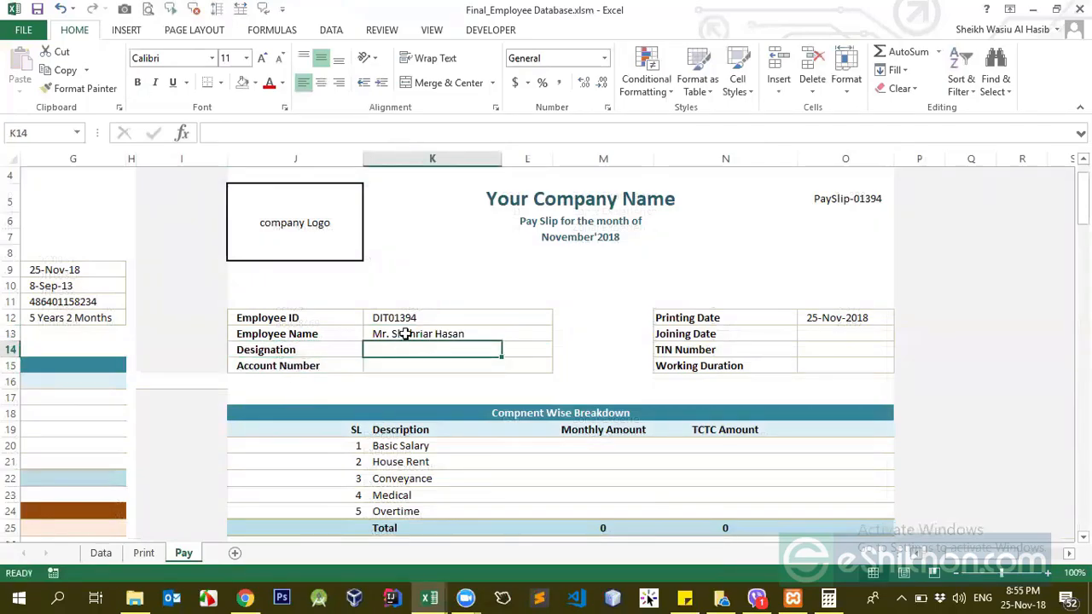
Step: Replace the column index 2 in cell K13's VLOOKUP with a nested MATCH function
left_click(405, 334)
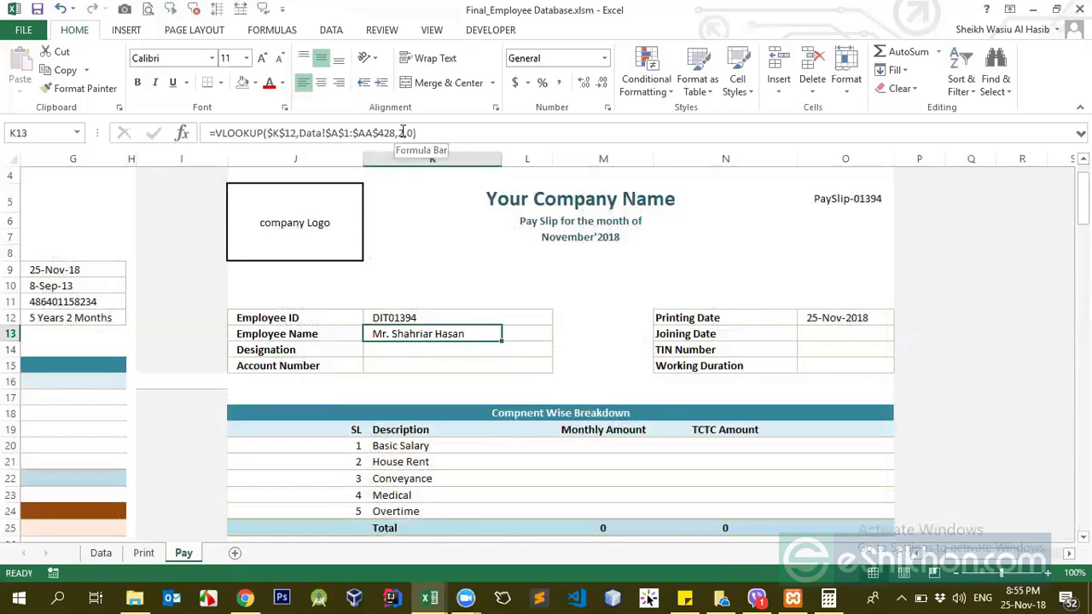
left_click(402, 132)
key("BackSpace")
type("mact")
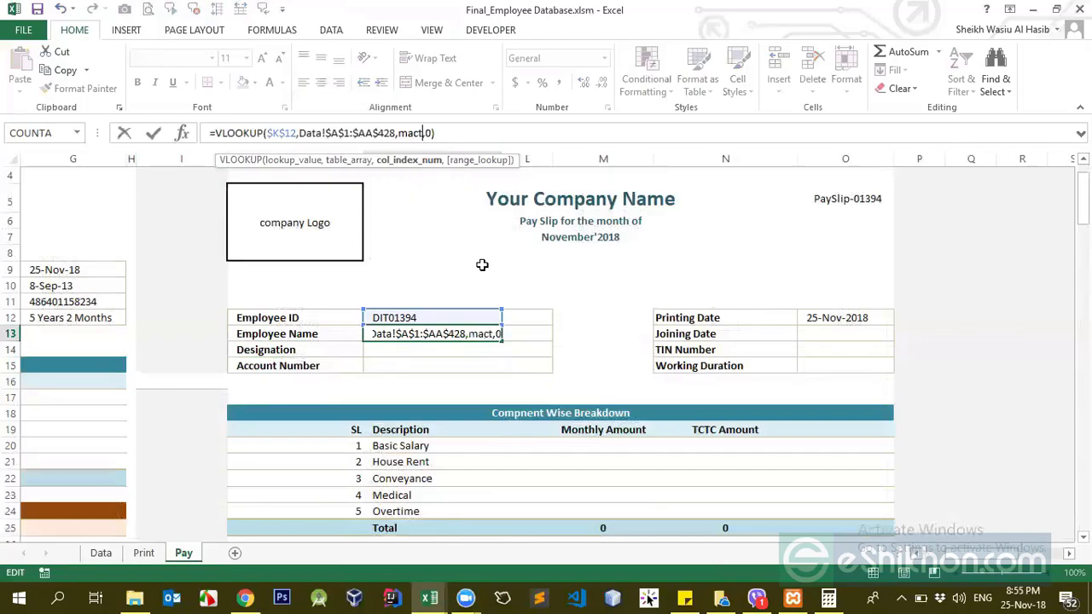
key("BackSpace")
key("BackSpace")
type("tch")
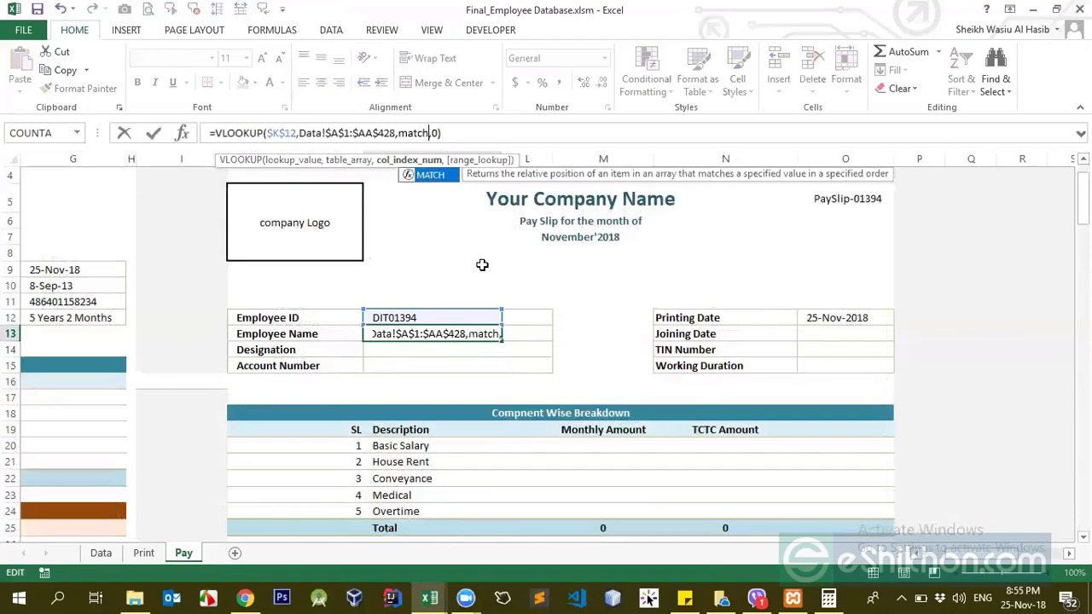
key("Tab")
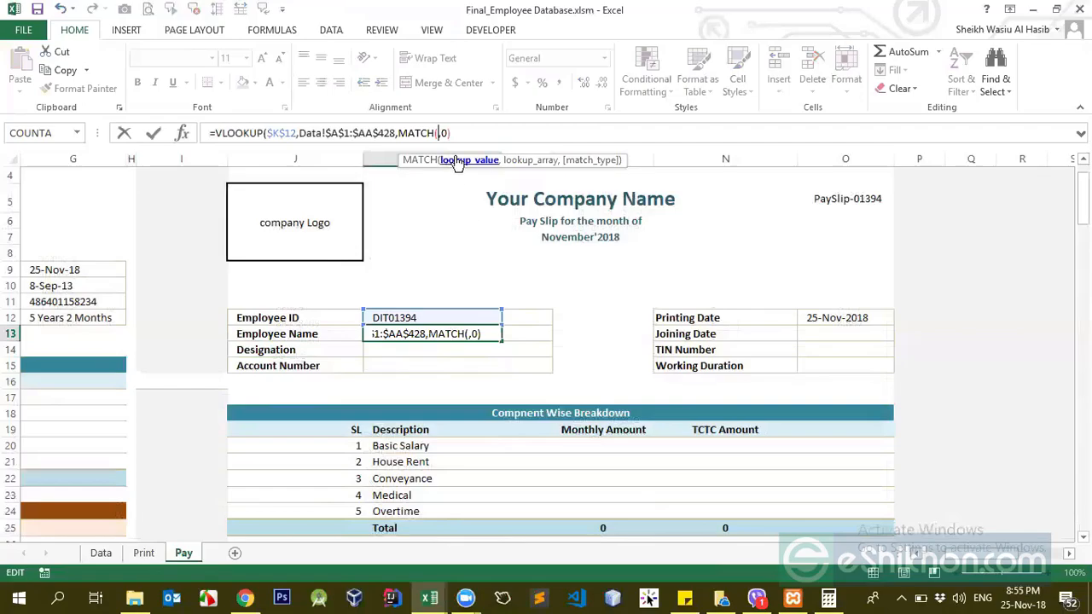
left_click(290, 333)
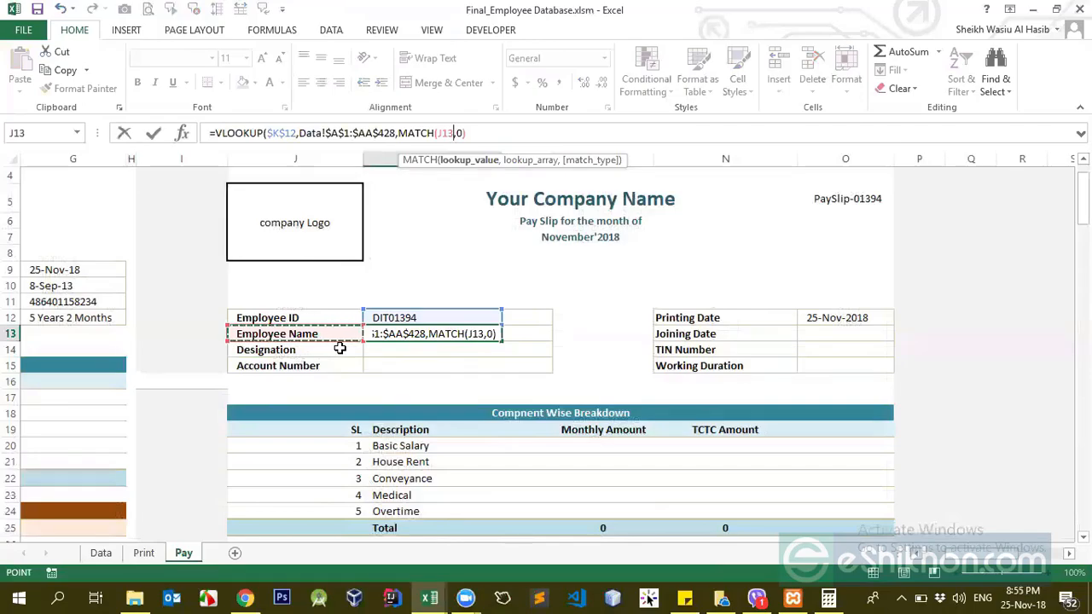
type(",")
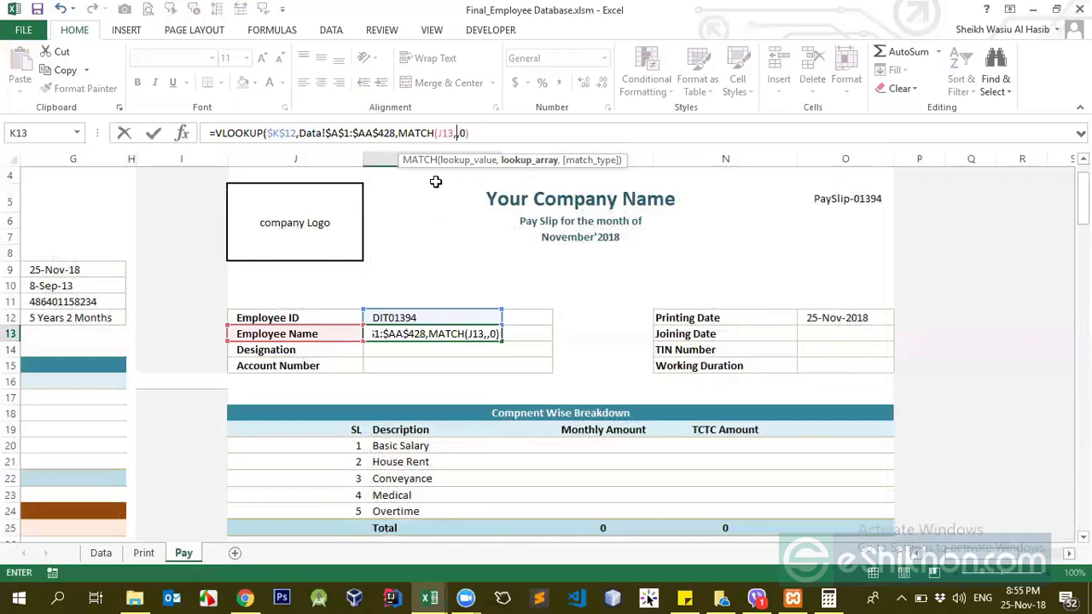
left_click(458, 132)
key("BackSpace")
key("BackSpace")
key("BackSpace")
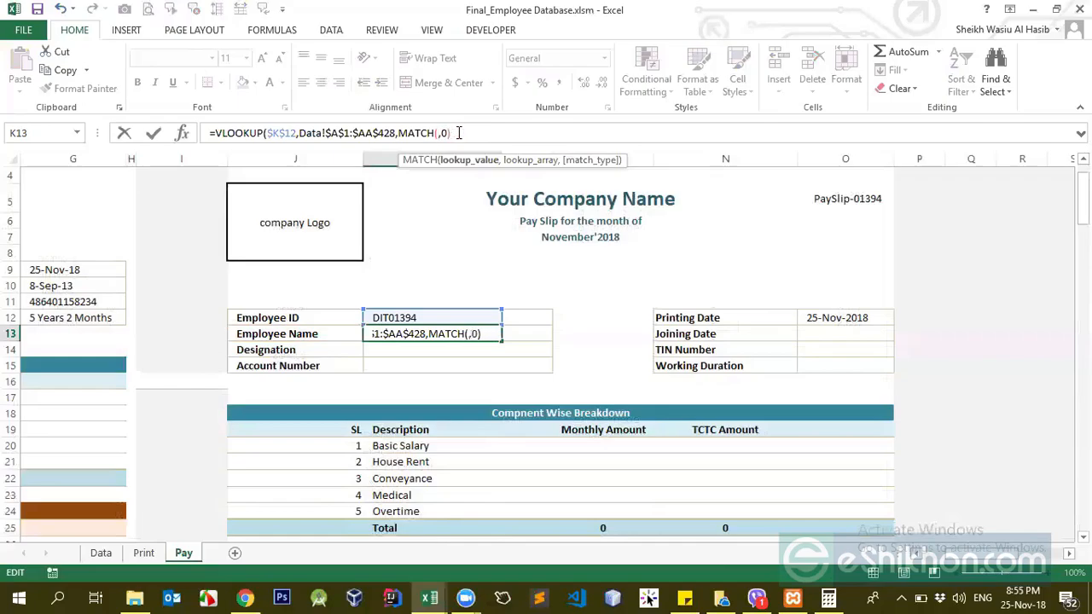
Step: Close the nested MATCH's parentheses in K13 and set its lookup value to the Employee Name label in J13
left_click(441, 133)
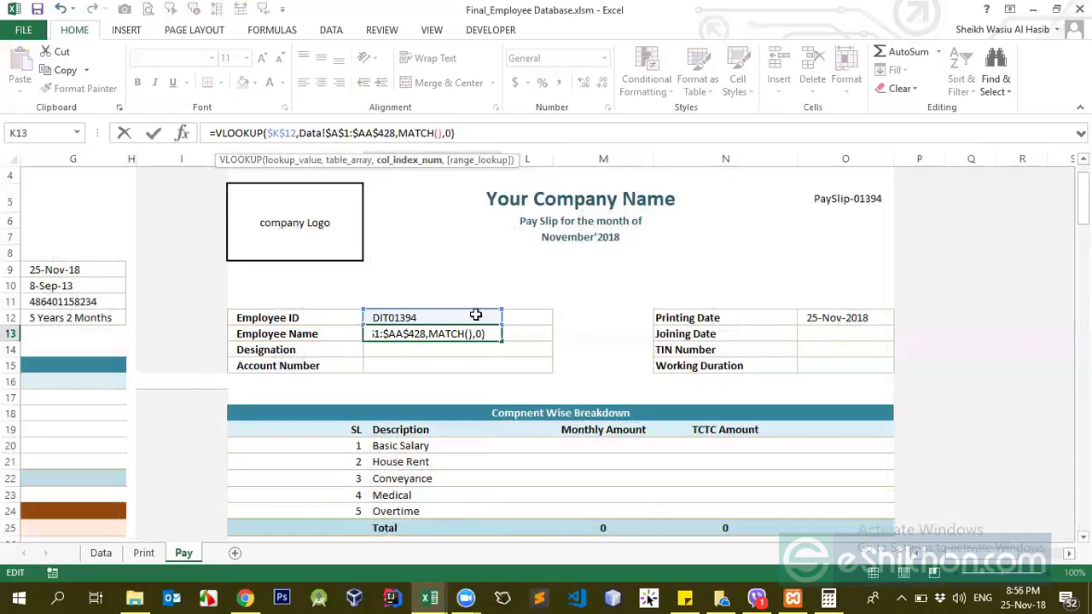
key("Left")
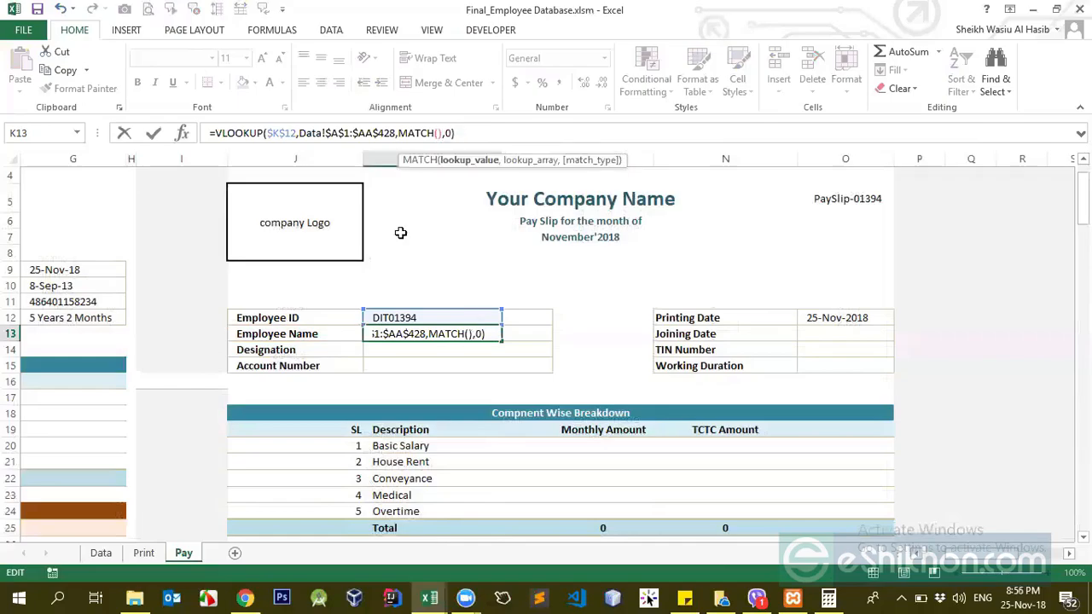
left_click(312, 333)
type(",")
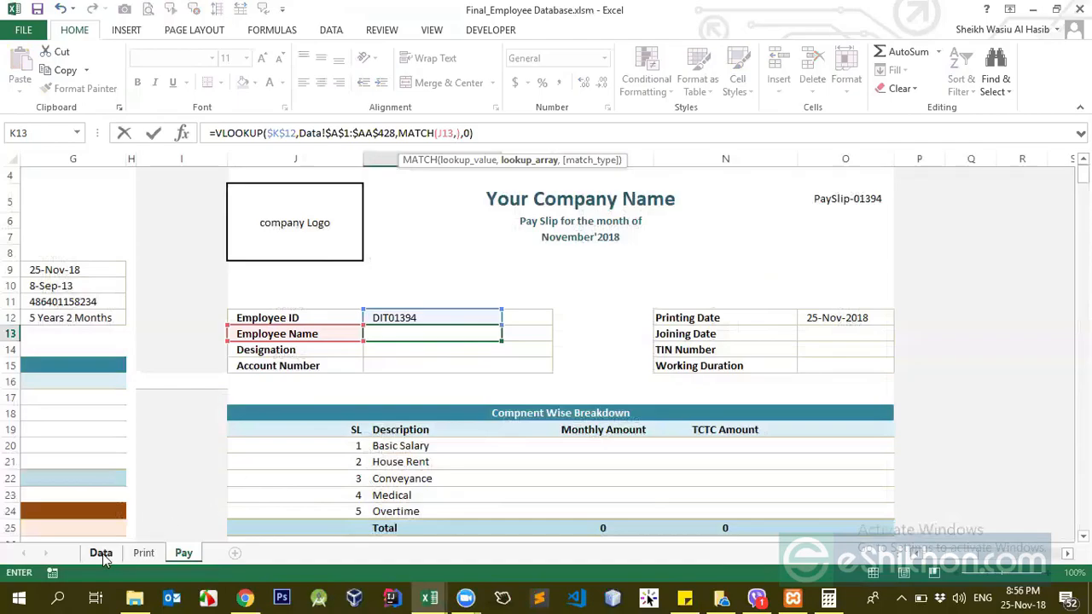
Step: Set the MATCH lookup array to the Data sheet's header row as Data!$A$1:$AA$1 and commit the formula without a match type
left_click(100, 553)
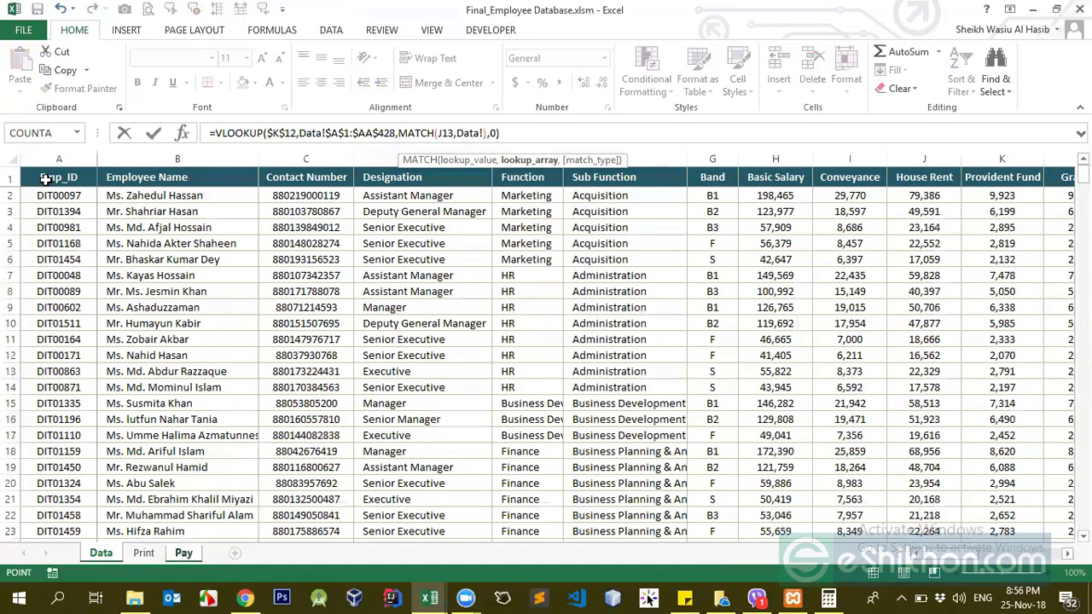
left_click(40, 179)
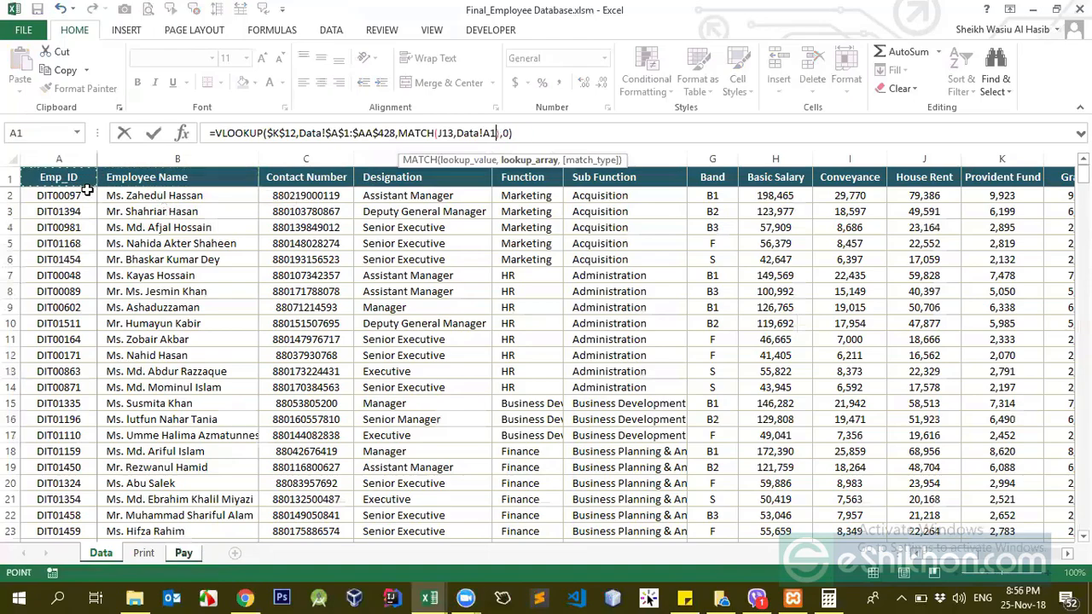
key("ctrl+shift+Right")
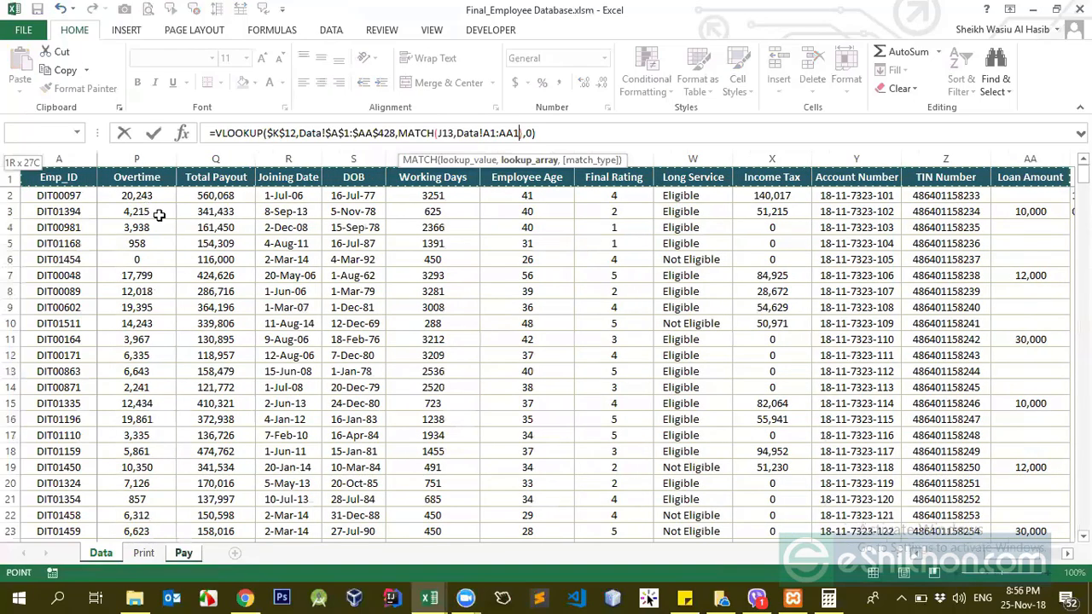
key("F4")
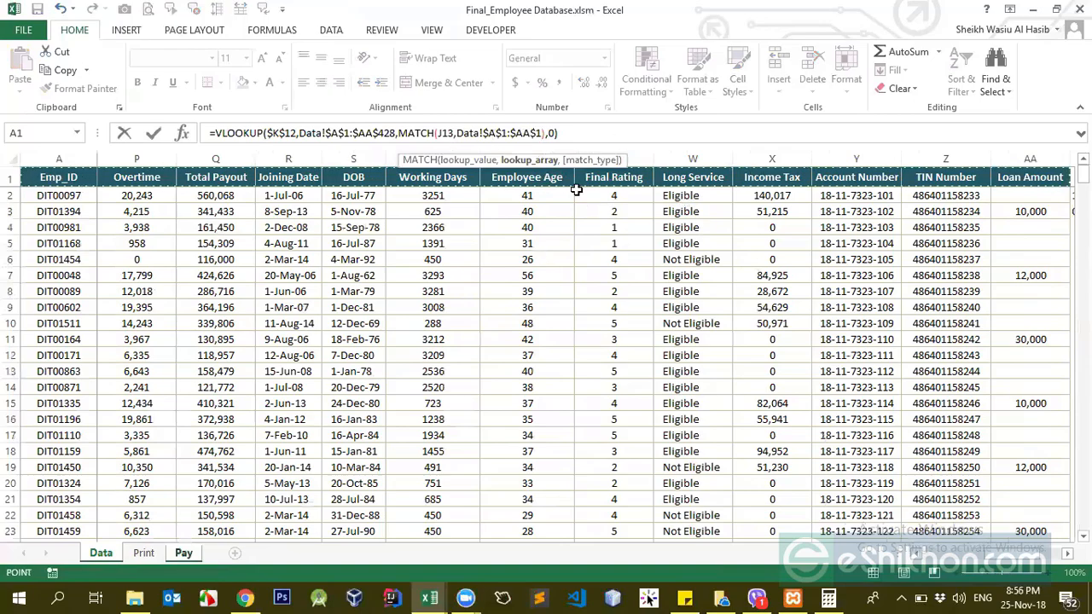
type(")")
key("Return")
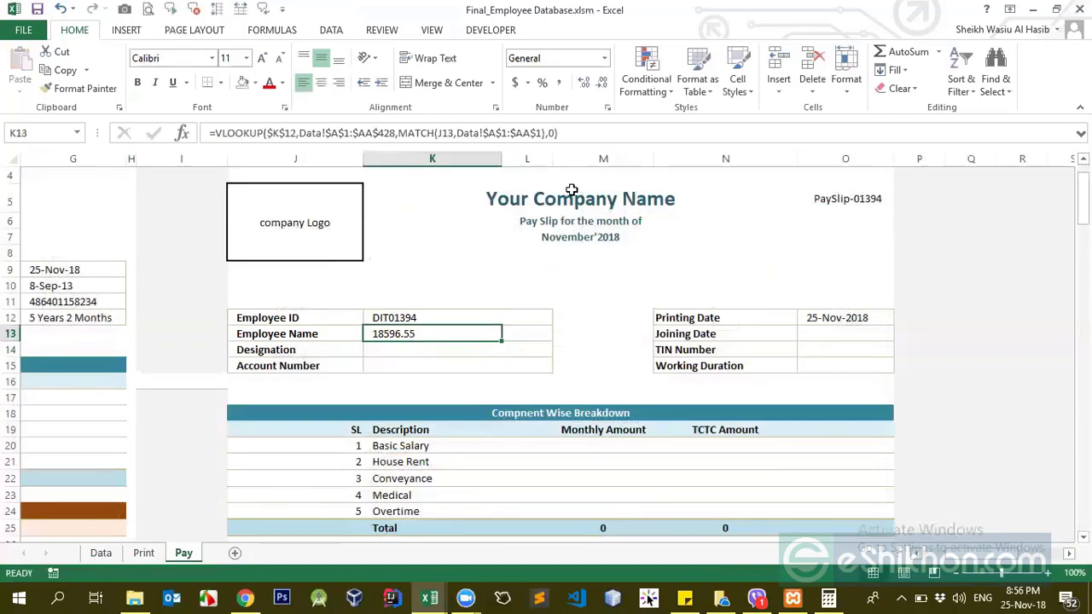
Step: Check the MATCH arguments in K13 against the header row and the employee's record on the Data sheet
left_click(440, 133)
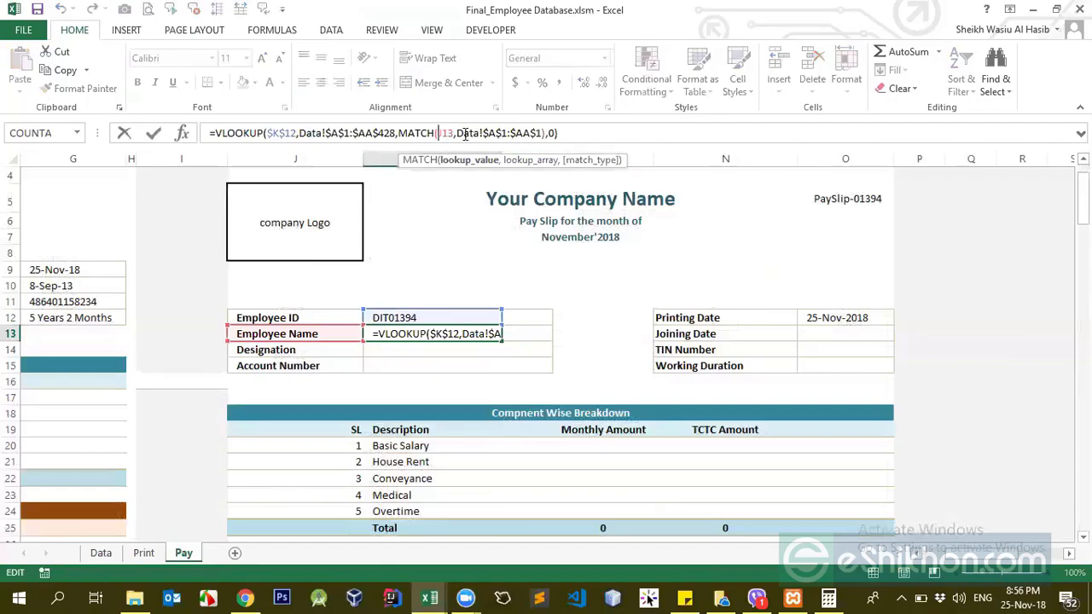
key("Return")
key("Up")
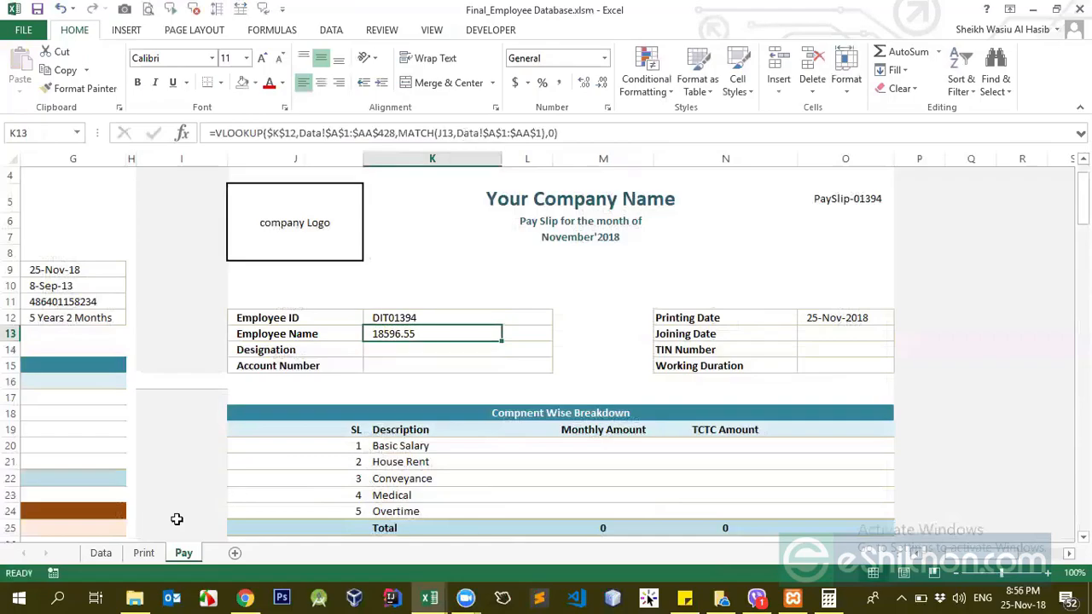
left_click(100, 553)
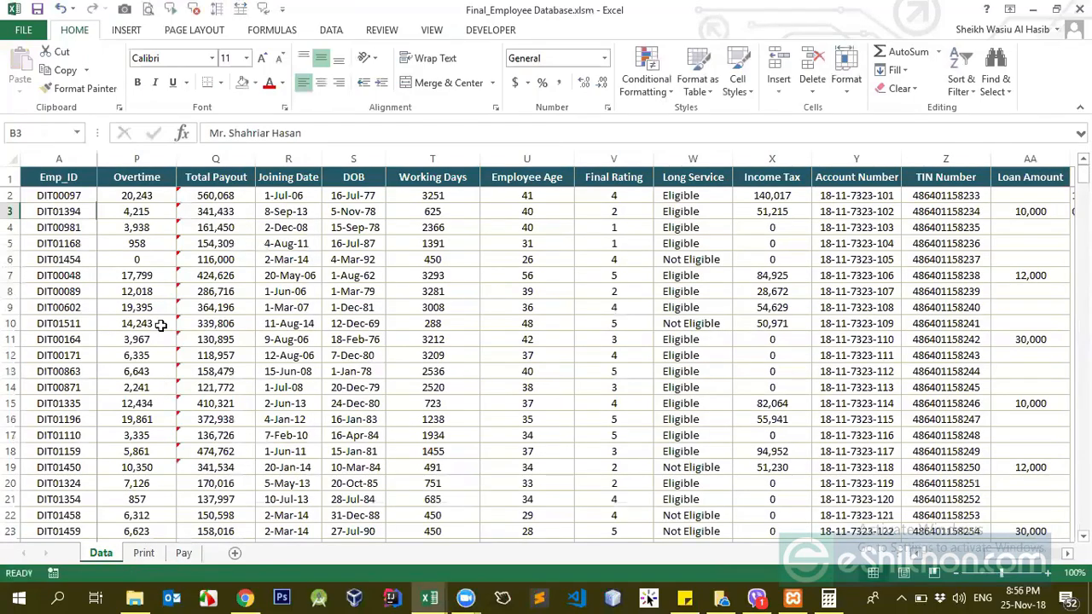
left_click(156, 245)
key("ctrl+Left")
key("Right")
key("Right")
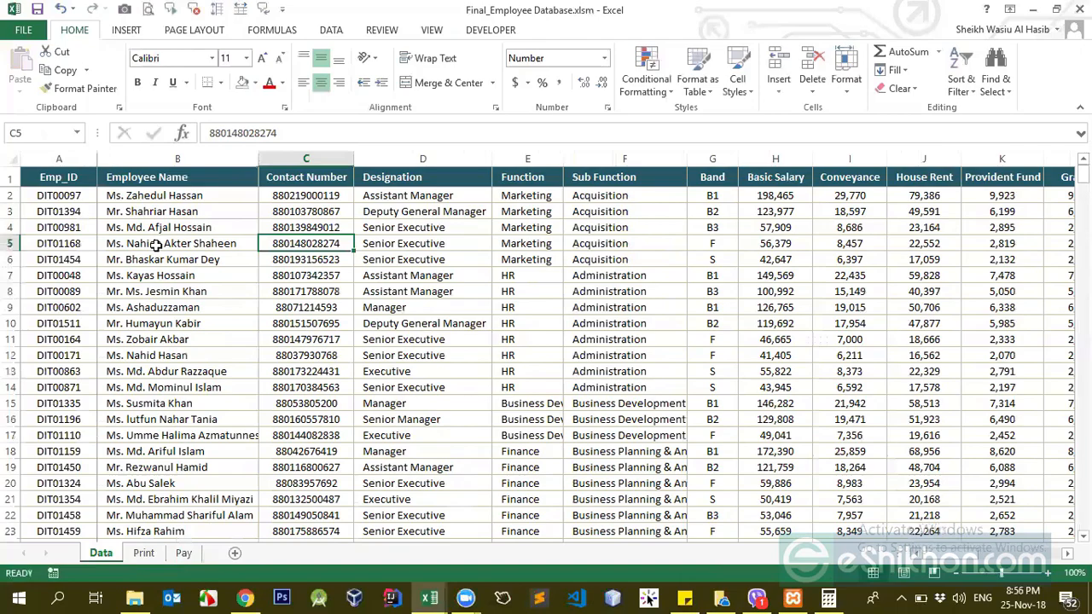
key("ctrl+Left")
key("Up")
key("Up")
key("Up")
key("Up")
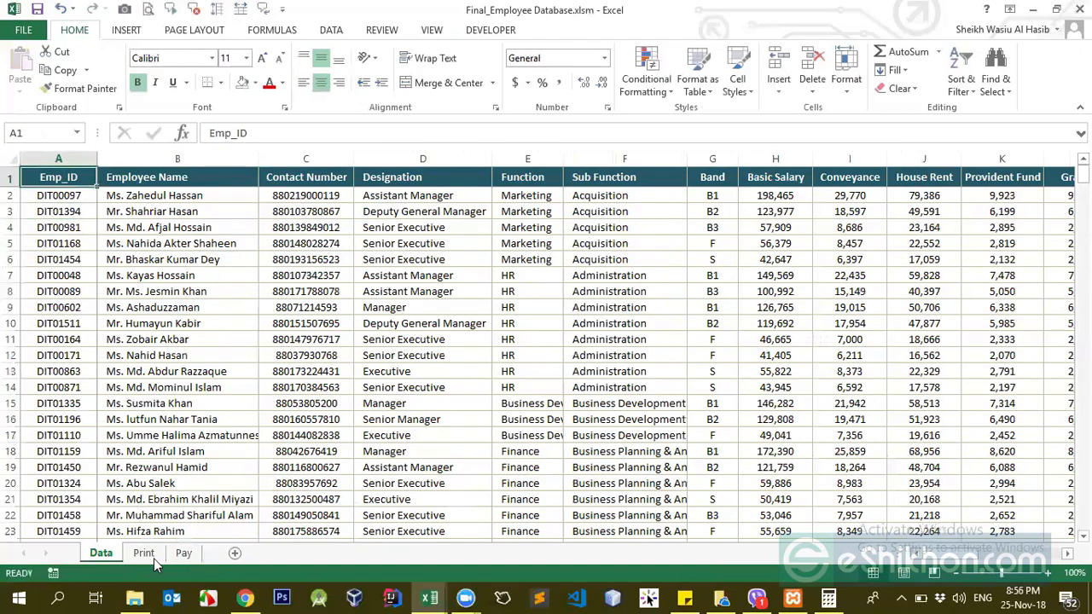
left_click(313, 212)
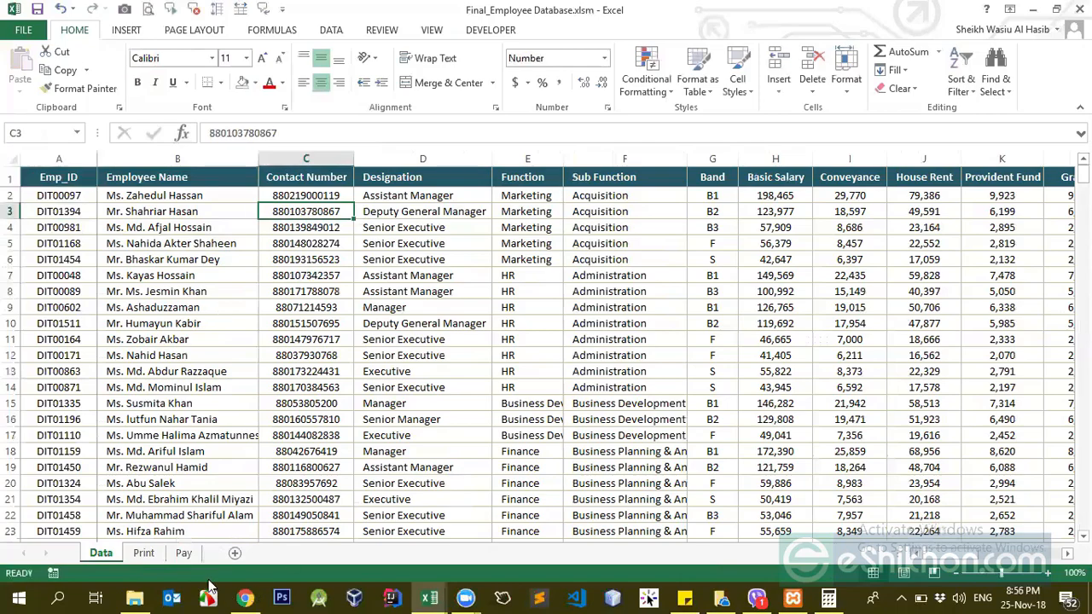
left_click(183, 553)
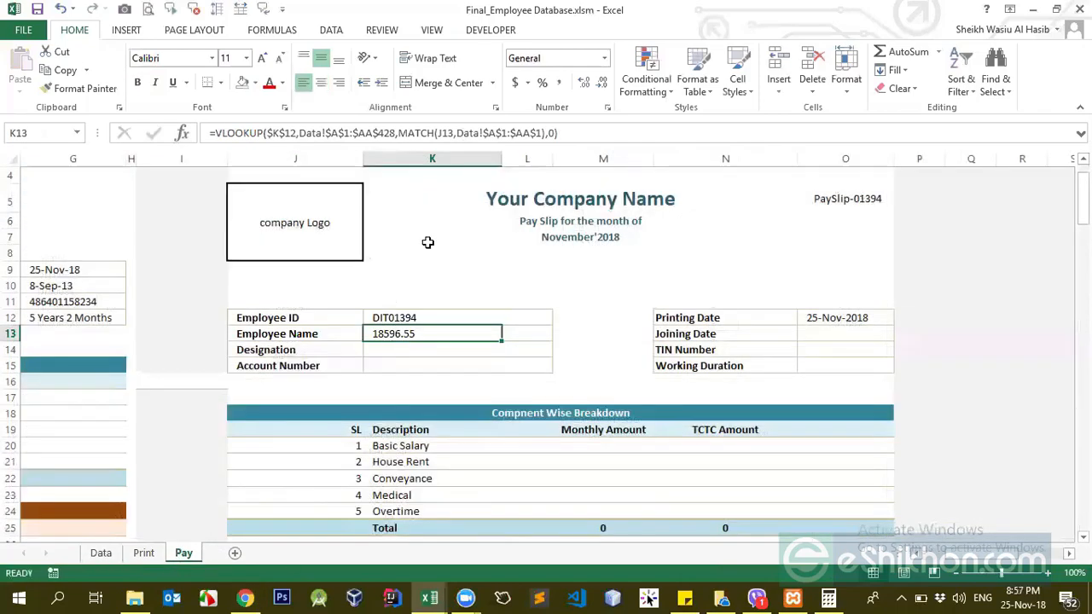
left_click(447, 133)
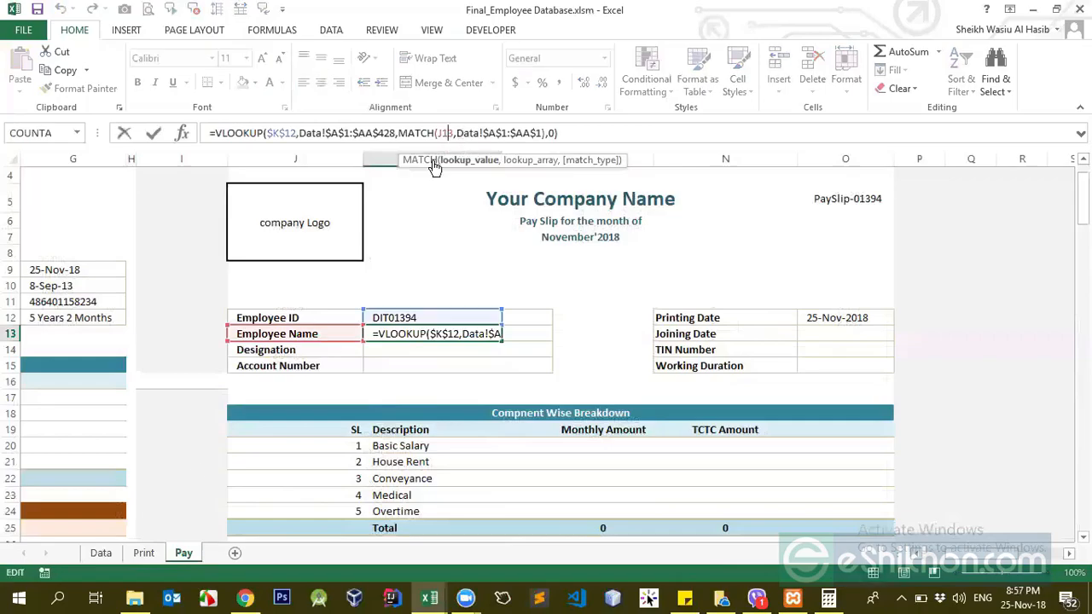
left_click(159, 526)
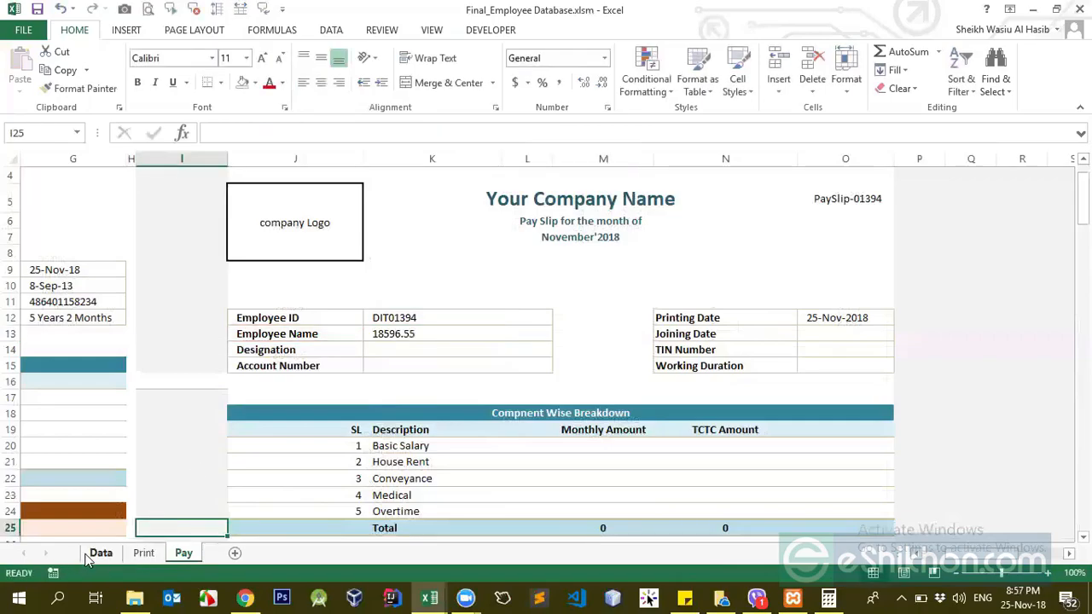
left_click(101, 553)
left_click(213, 177)
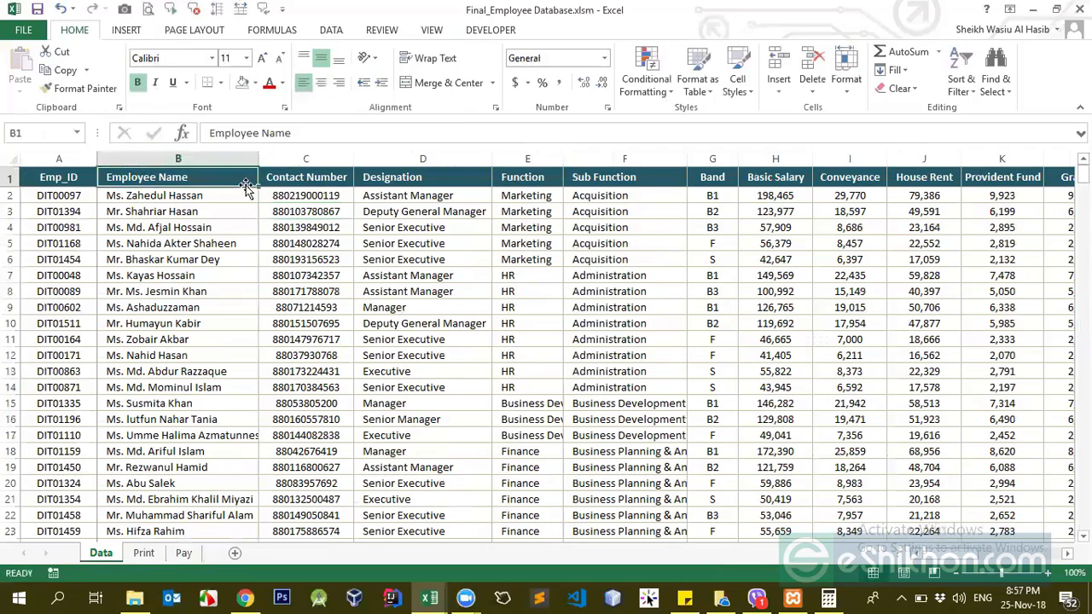
left_click(182, 554)
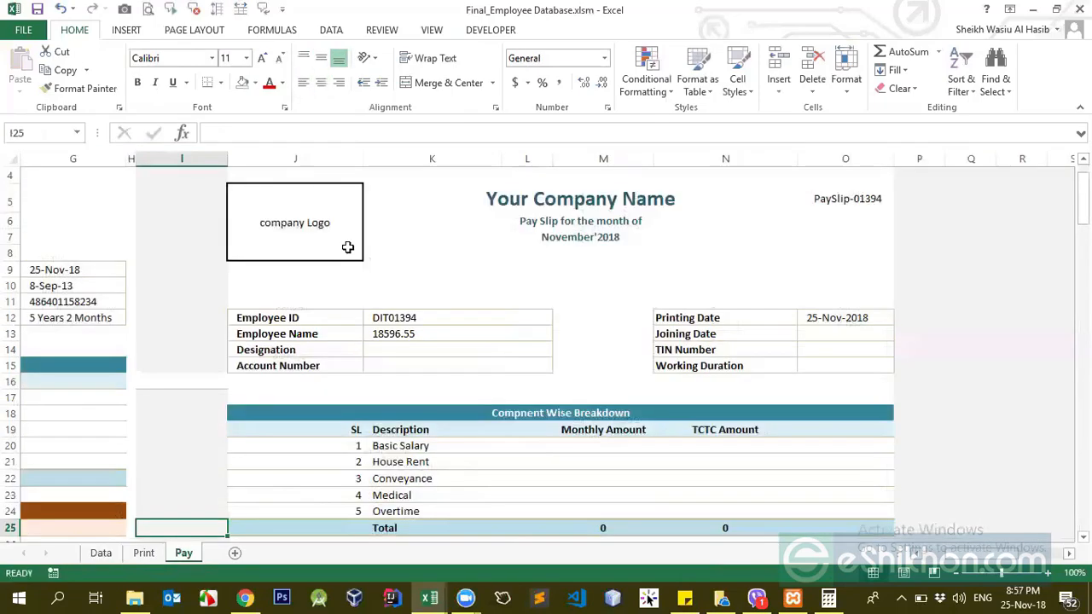
Step: Replace the whole nested MATCH in K13's VLOOKUP with the fixed column index 2
left_click(397, 336)
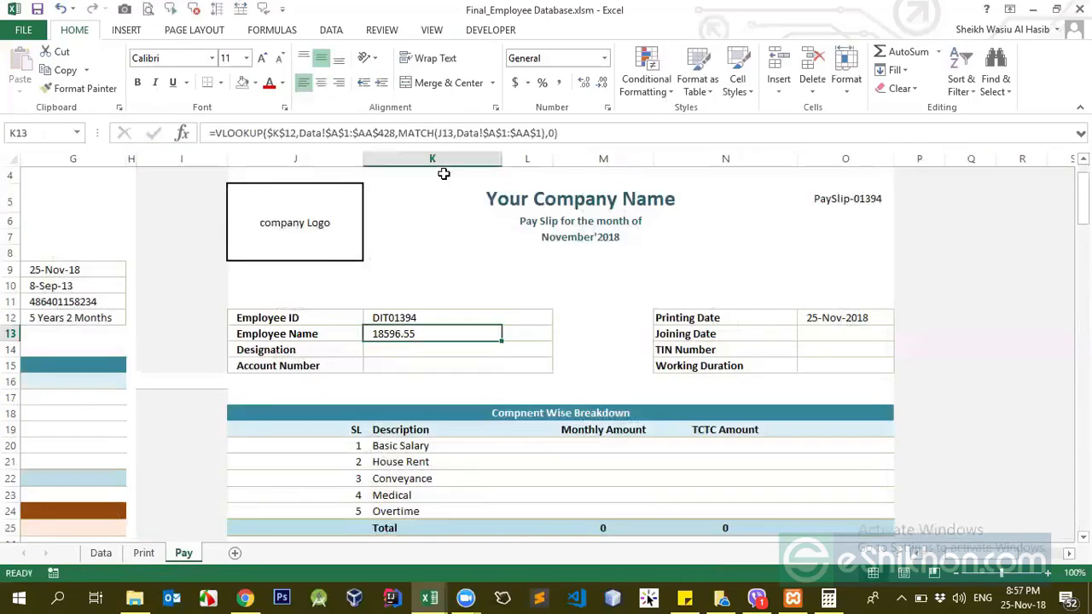
left_click(544, 135)
left_click(461, 135)
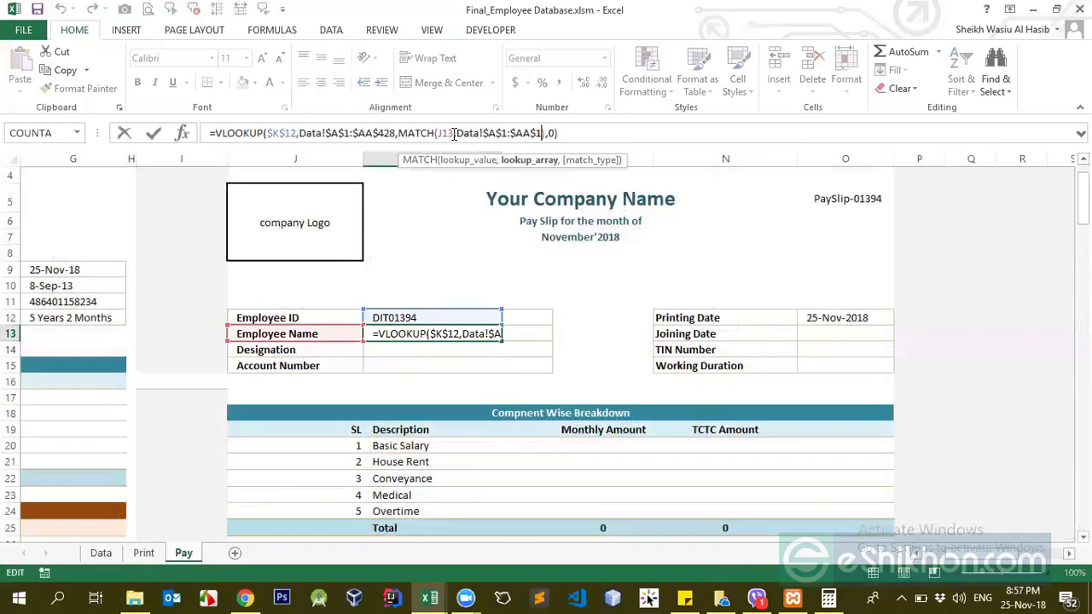
double_click(447, 137)
left_click_drag(436, 136, 435, 136)
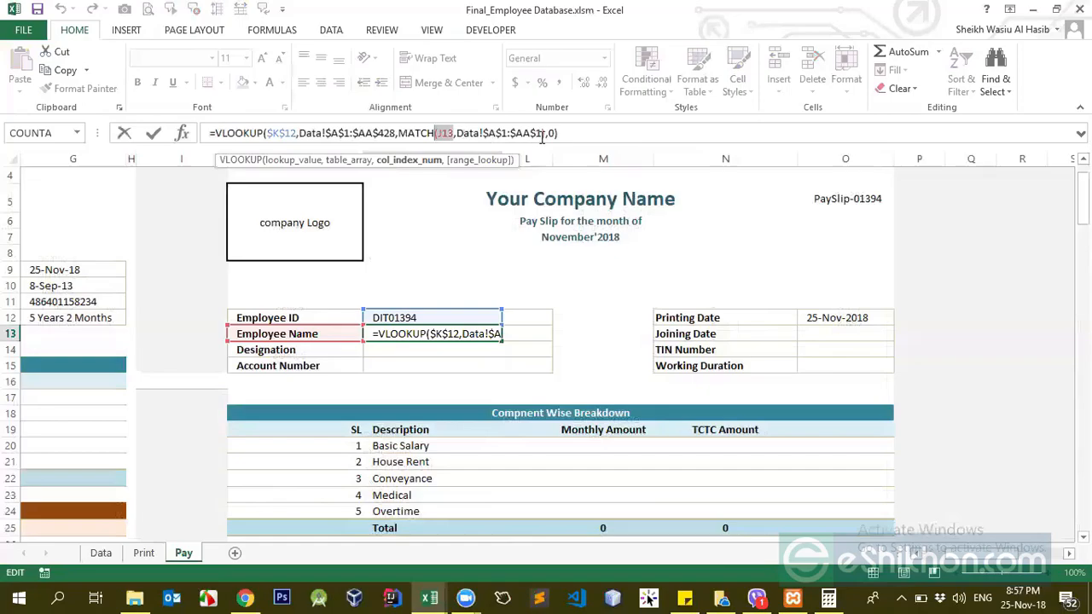
left_click_drag(547, 133, 399, 137)
type("2")
key("Return")
key("Up")
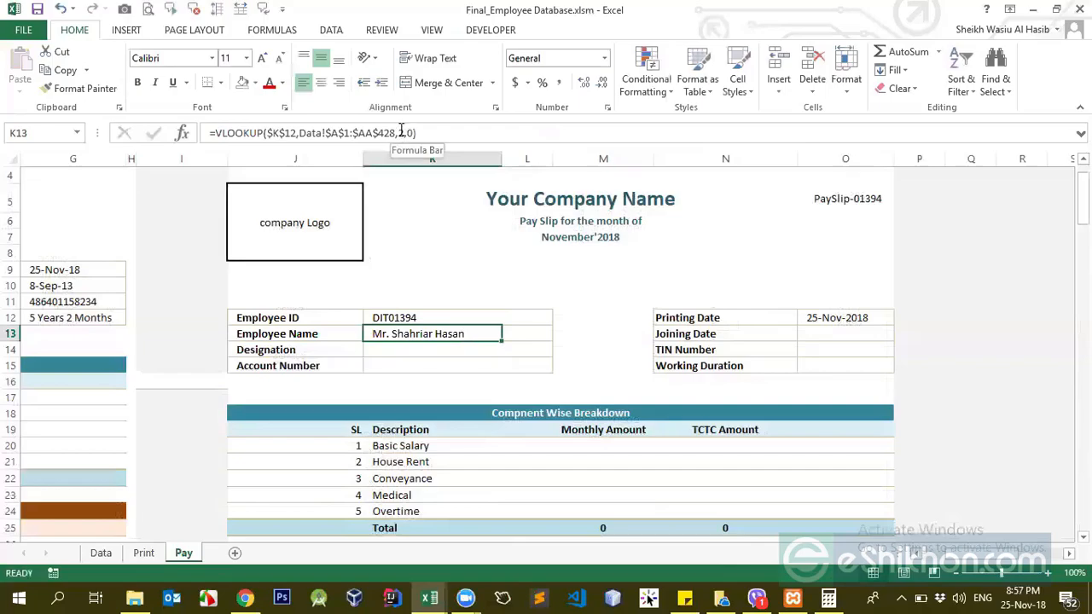
Step: Swap the fixed column index in K13's VLOOKUP for an empty MATCH() ready for its lookup value
left_click(400, 133)
key("BackSpace")
type("macth")
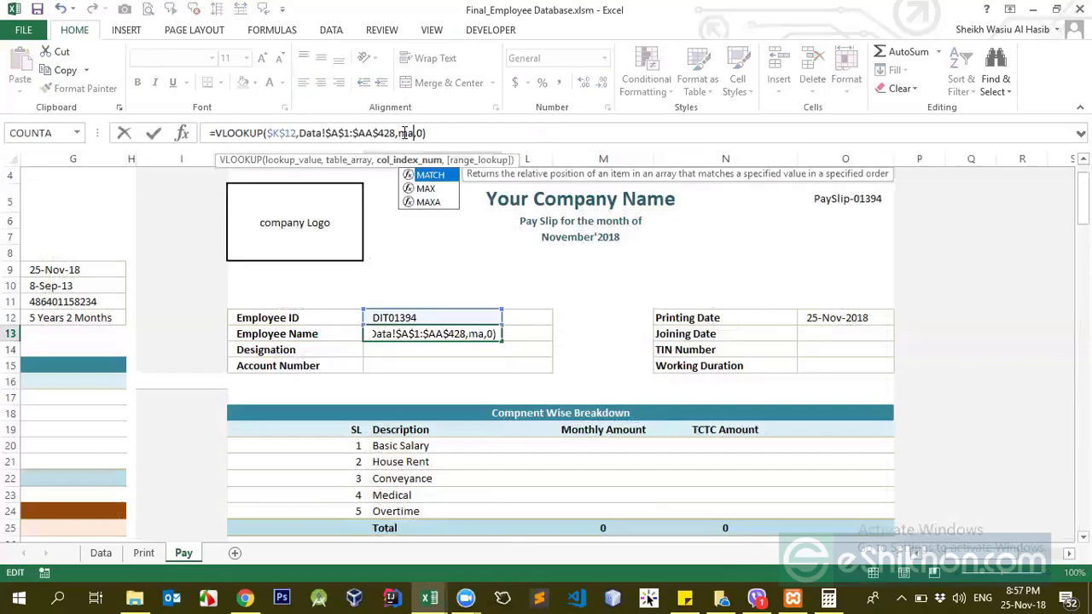
key("BackSpace")
key("BackSpace")
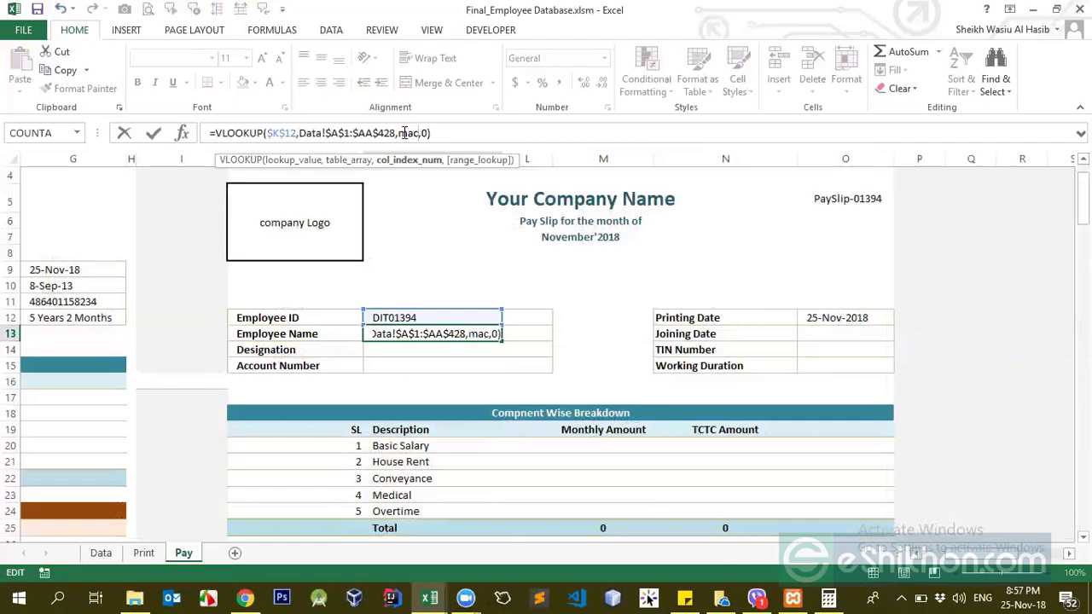
key("BackSpace")
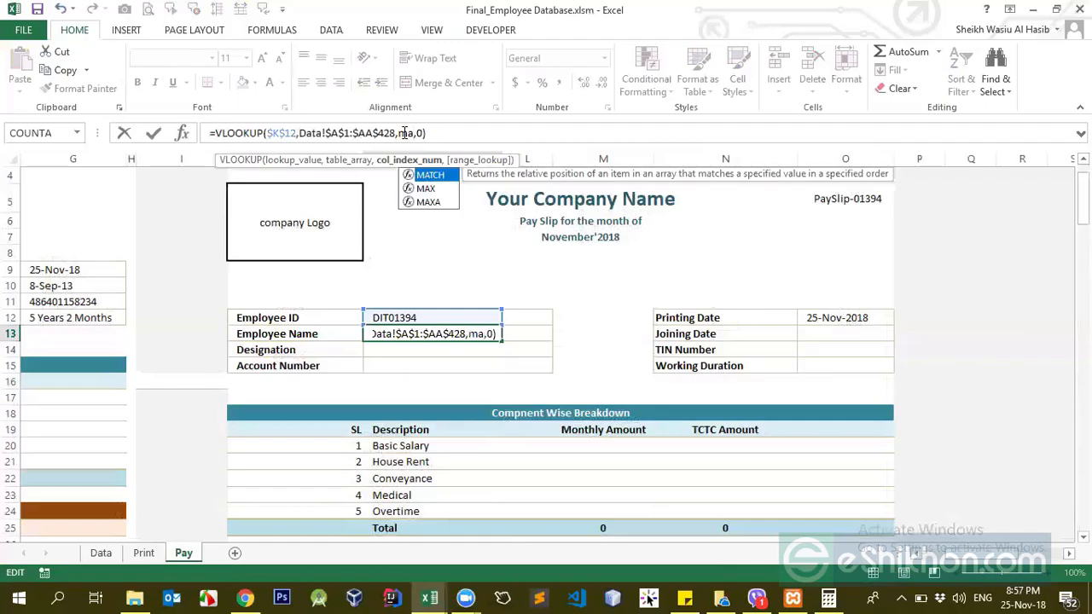
type("tch")
key("Tab")
type(")")
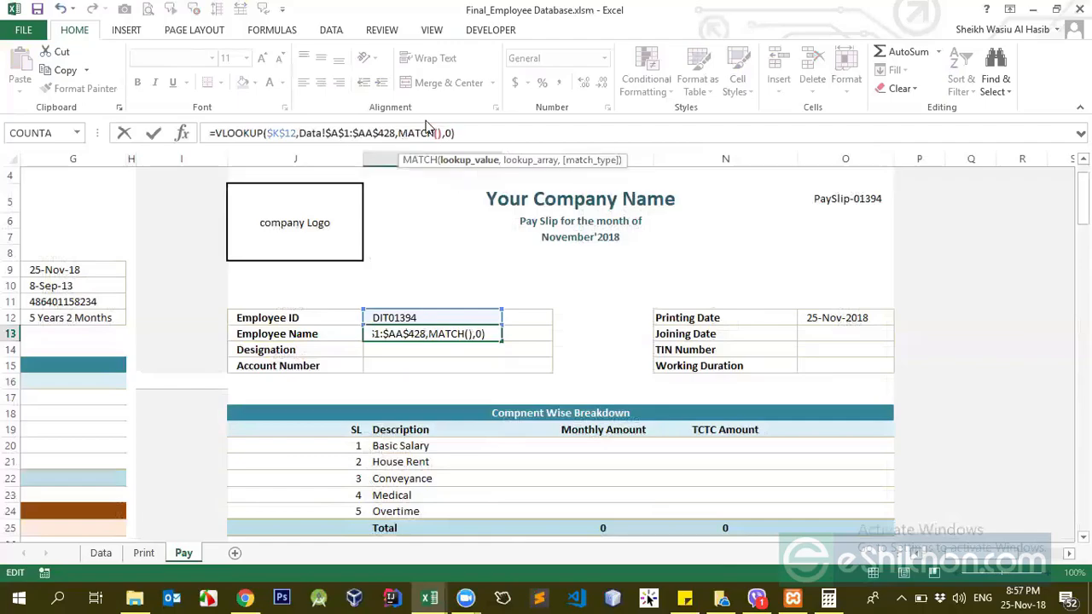
left_click(442, 133)
left_click(439, 133)
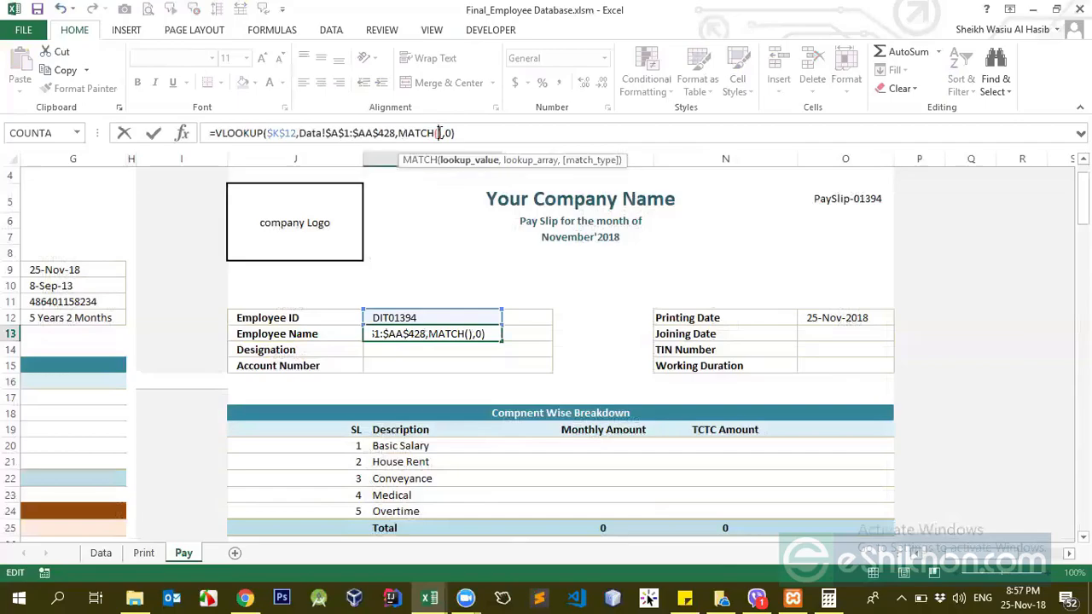
Step: Fill the MATCH in K13's VLOOKUP with lookup value J13, lookup array Data!$A$1:$AA$1 and match type 0, and commit the formula
left_click(306, 335)
type(",")
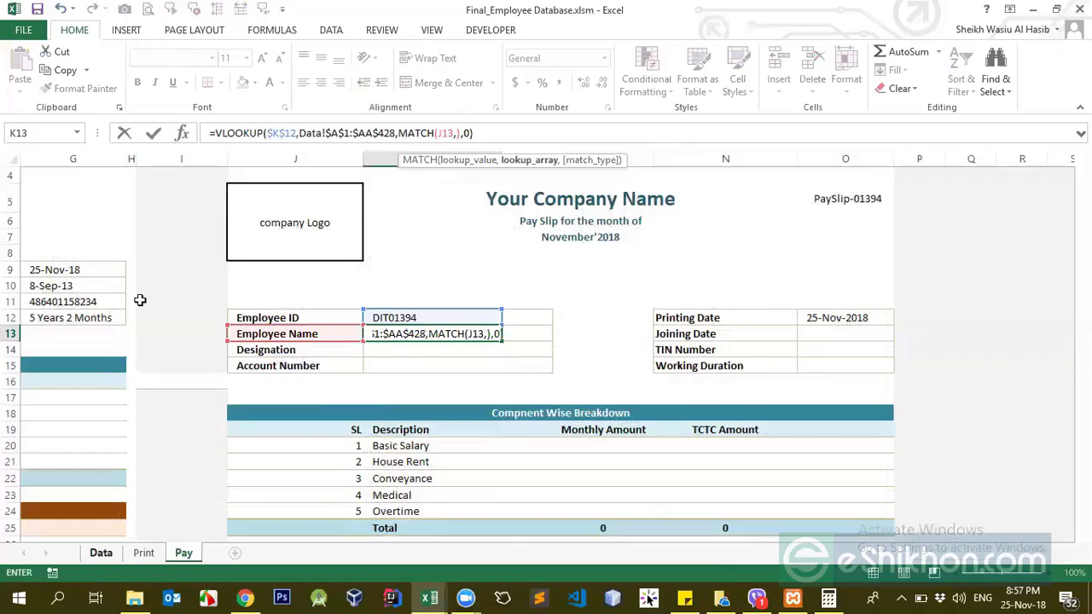
left_click(101, 553)
left_click(53, 176)
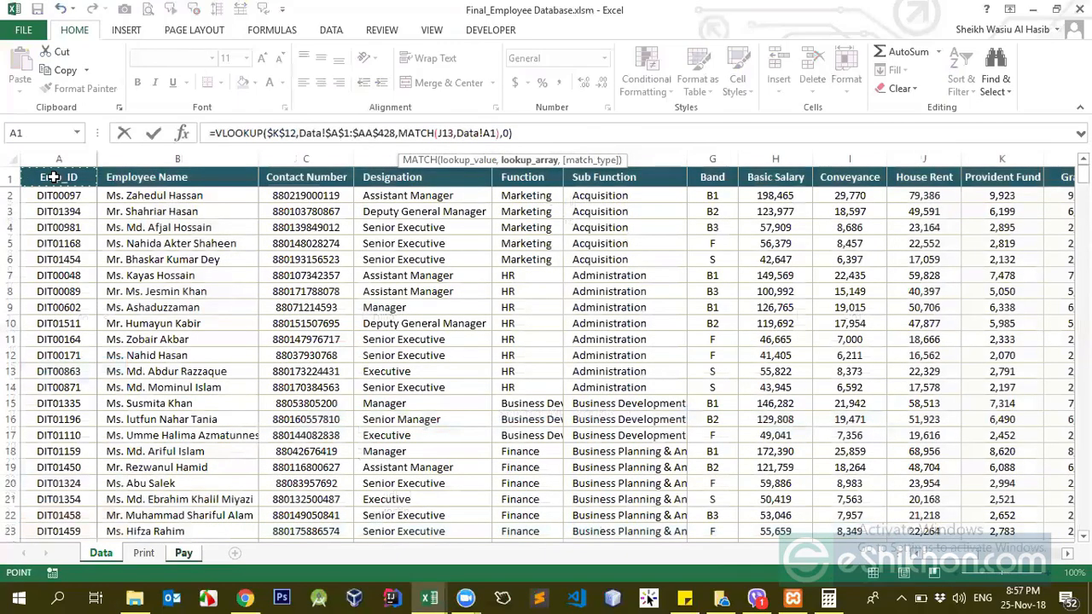
key("shift+Right")
key("shift+Right")
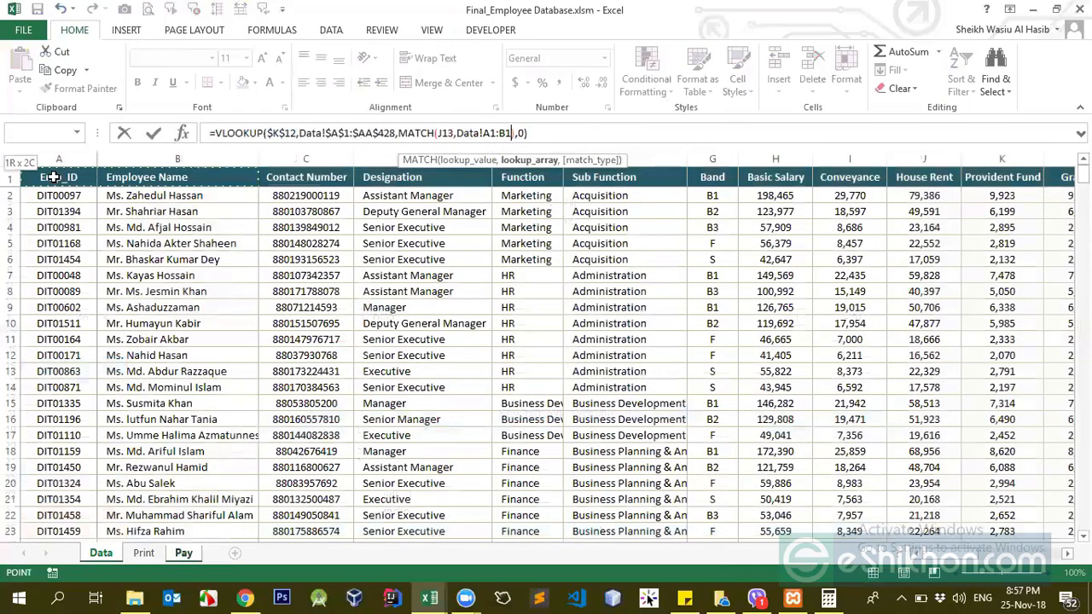
key("shift+Right")
key("shift+Right")
key("shift+Right")
key("shift+Right")
key("shift+Right")
key("shift+Right")
key("shift+Right")
key("shift+Right")
key("shift+Right")
key("shift+Right")
key("shift+Right")
key("shift+Right")
key("shift+Right")
key("shift+Right")
key("shift+Right")
key("shift+Right")
key("shift+Right")
key("shift+Right")
key("shift+Right")
key("shift+Right")
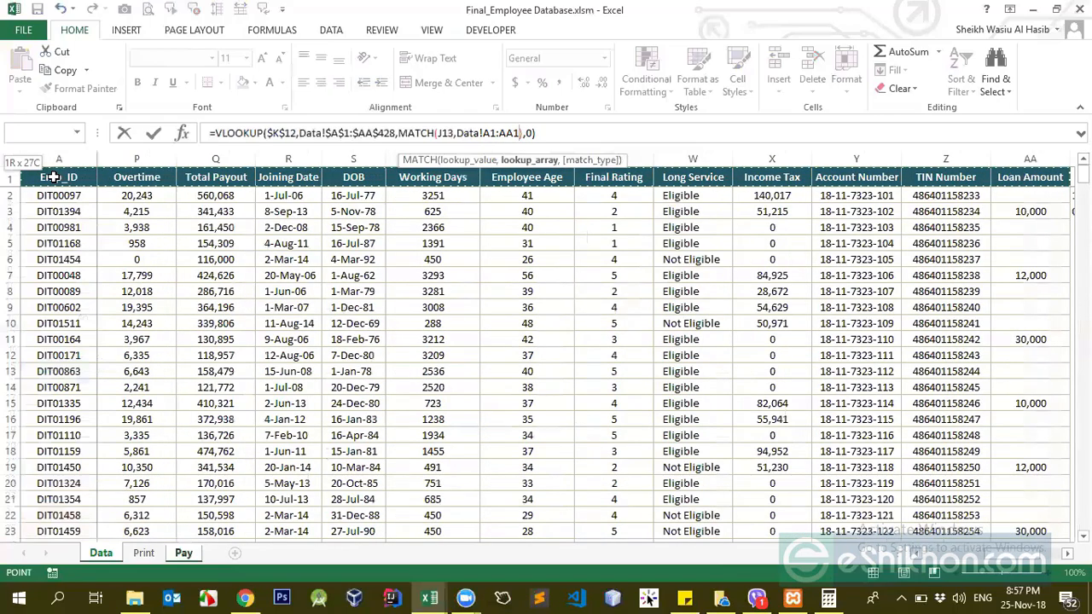
key("F4")
type(",0")
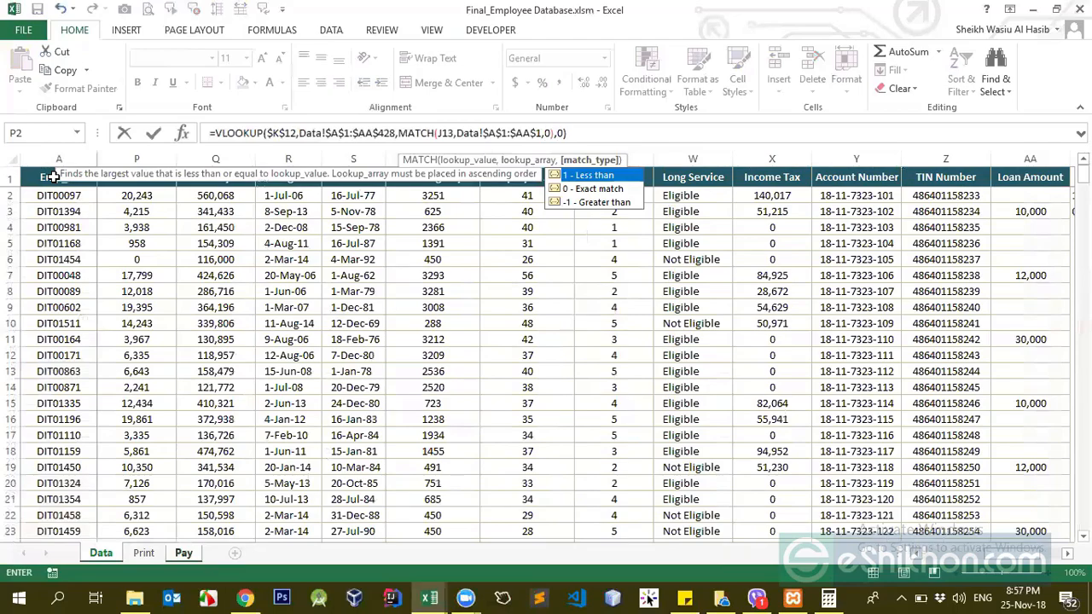
key("Return")
key("Up")
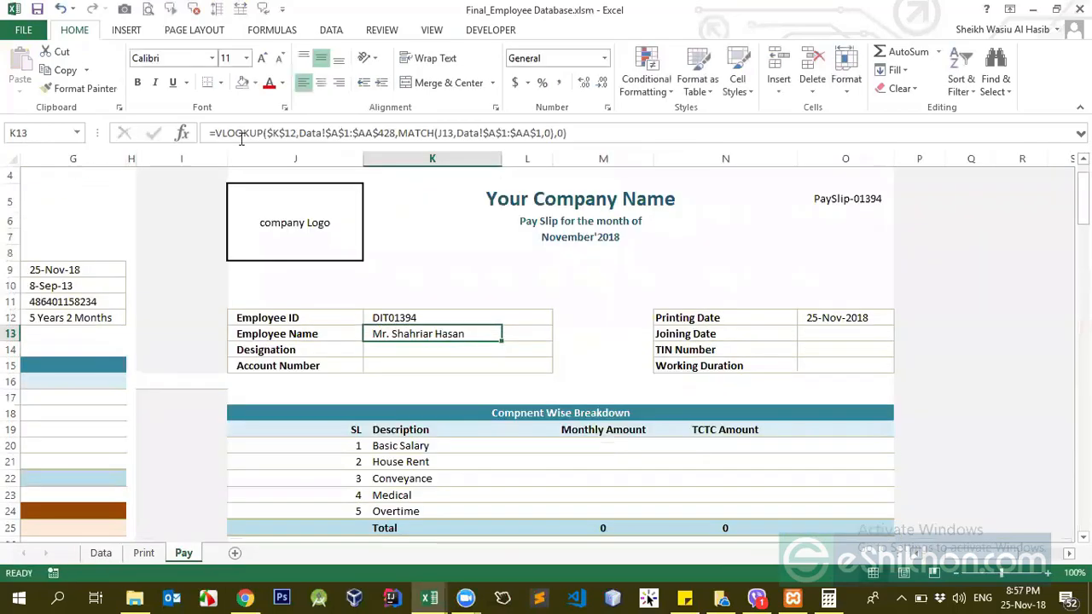
Step: Remove the match type from K13's MATCH, commit the formula, and re-enter the match type as 0
left_click(551, 133)
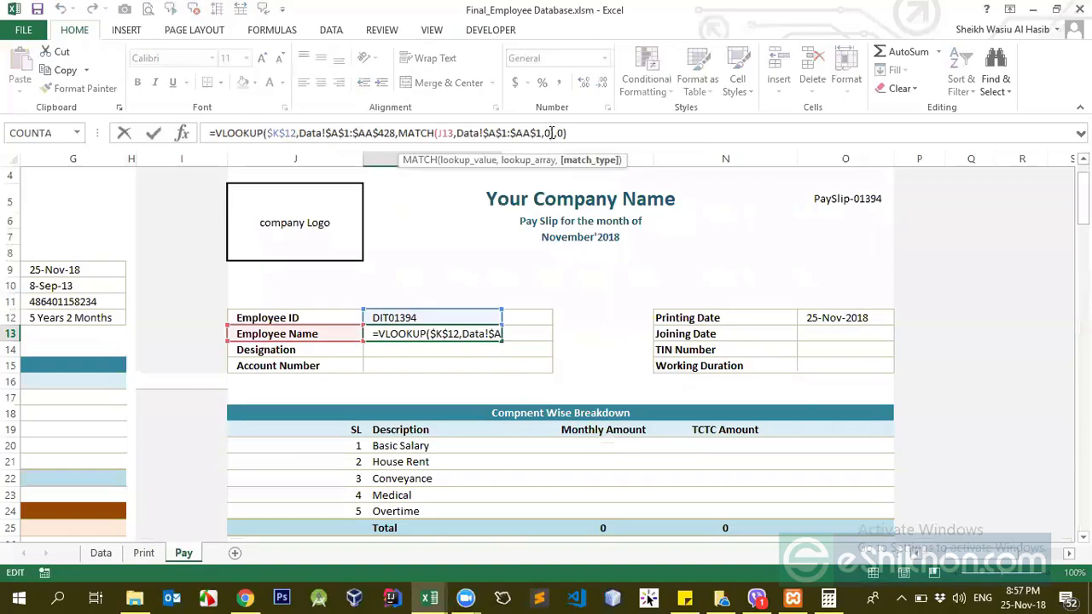
key("BackSpace")
key("Return")
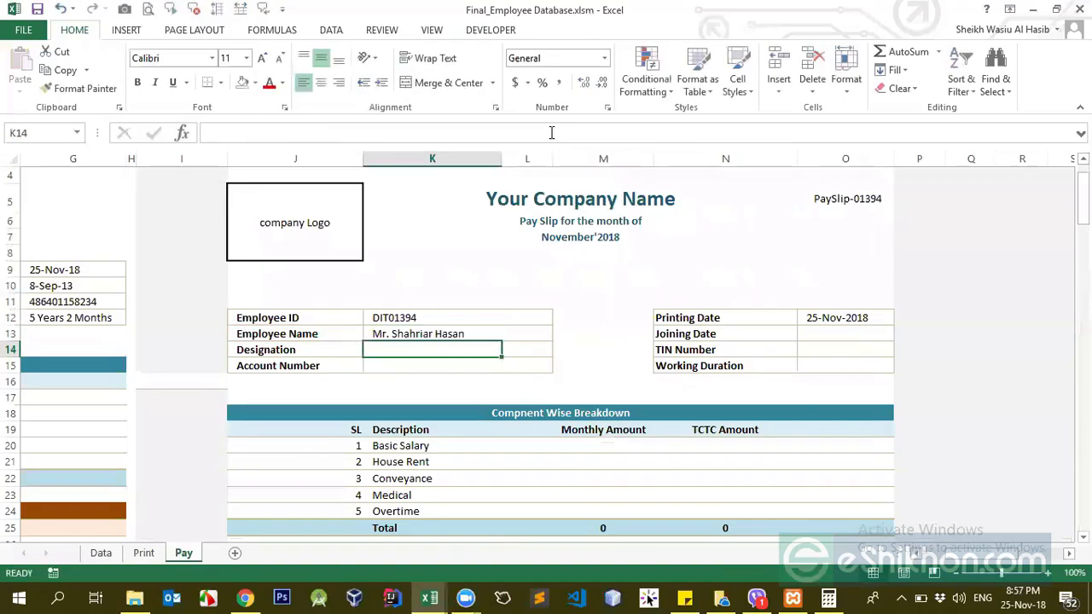
key("Up")
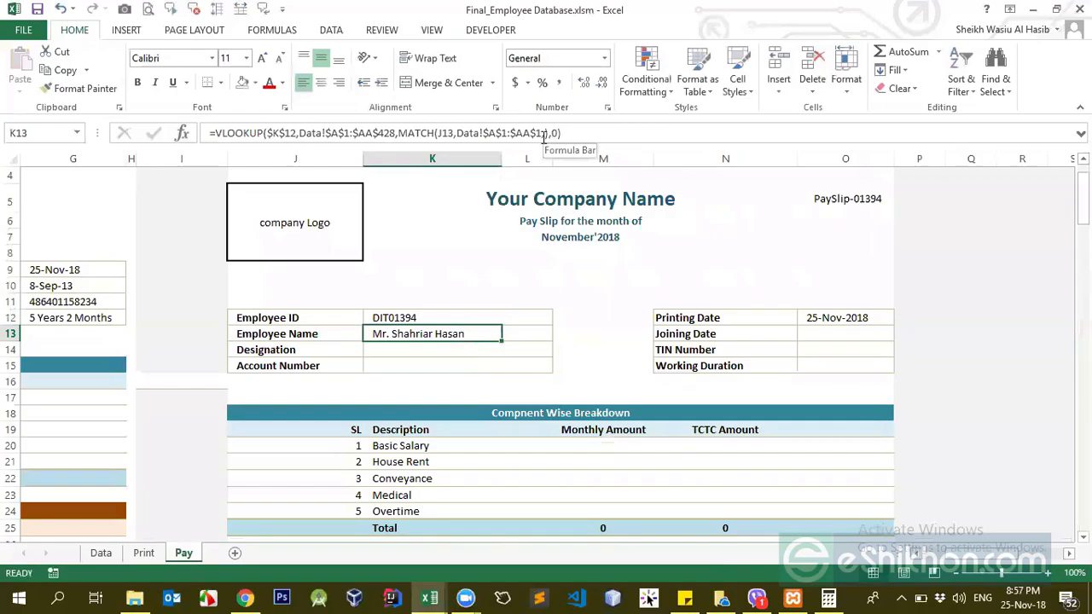
left_click(543, 134)
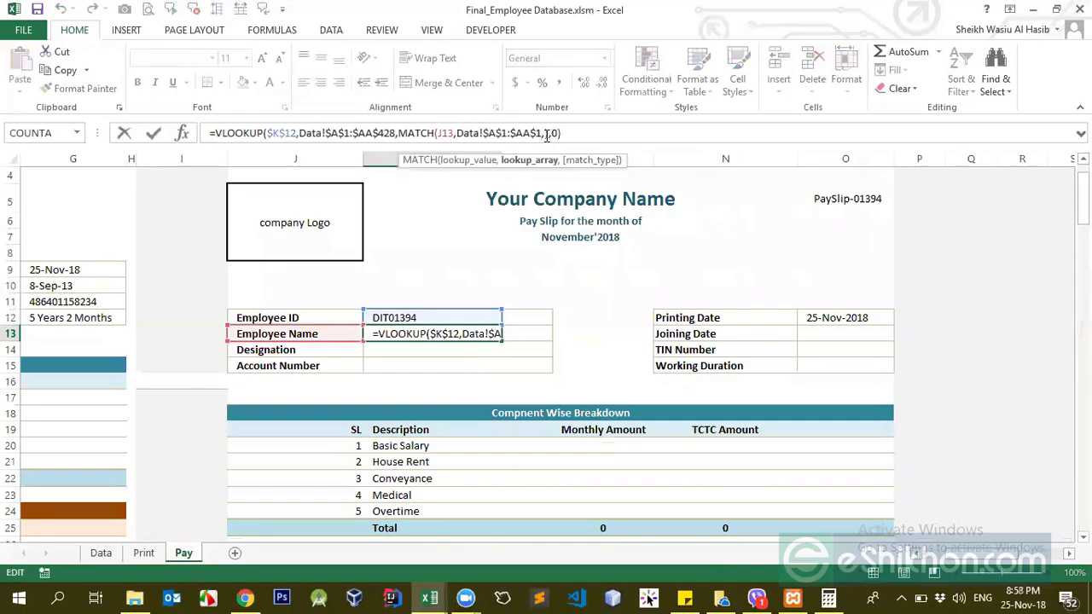
type(",0)")
key("ctrl+Return")
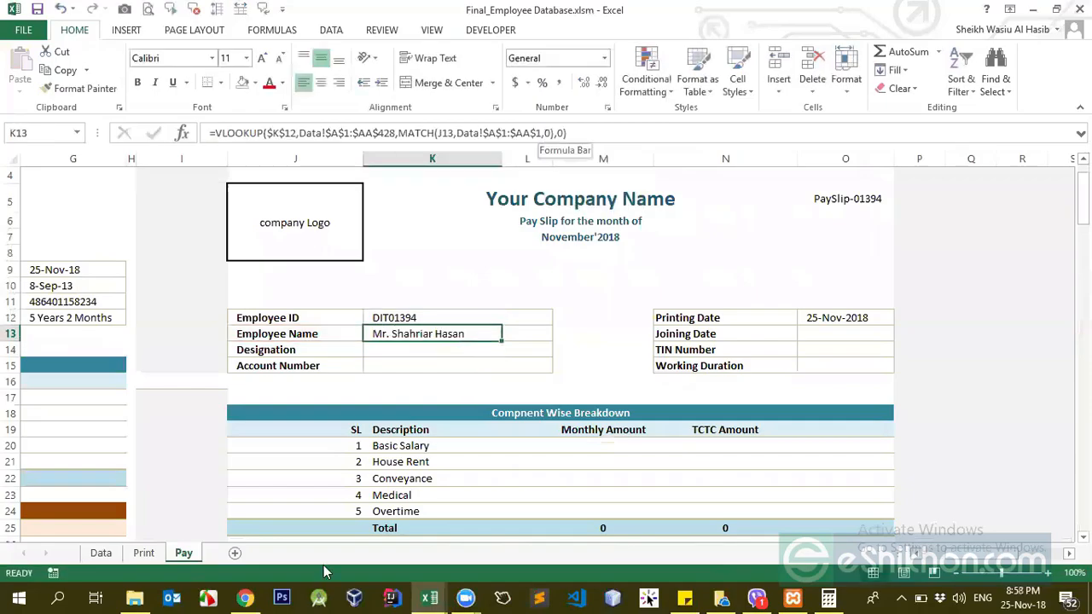
Step: Compare the Employee Name label in J13 with the Data sheet's header row from Emp_ID across to Loan Amount
left_click(99, 553)
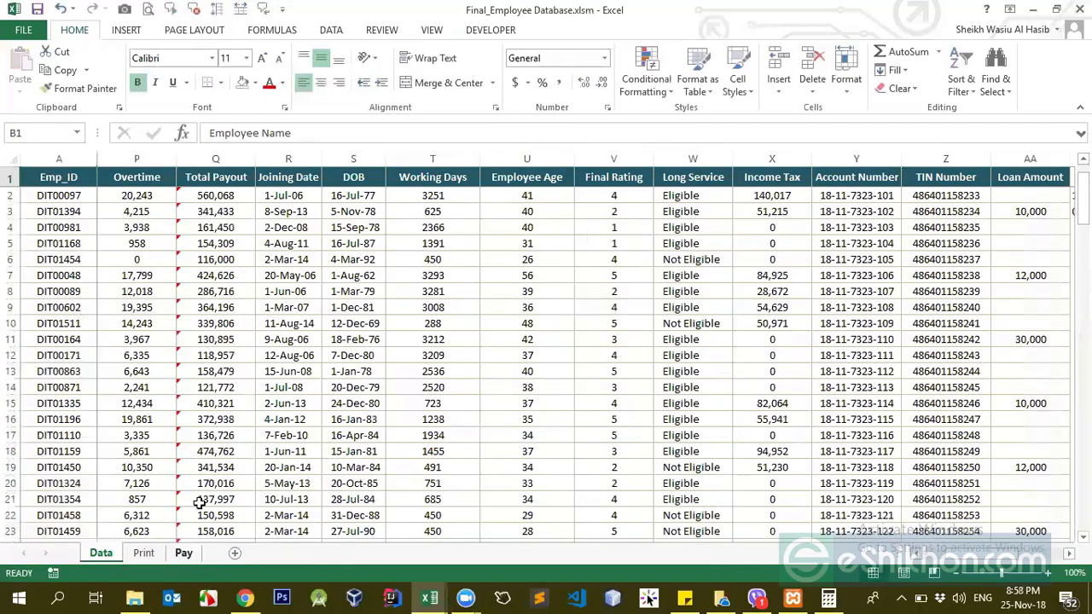
left_click(184, 553)
left_click(303, 335)
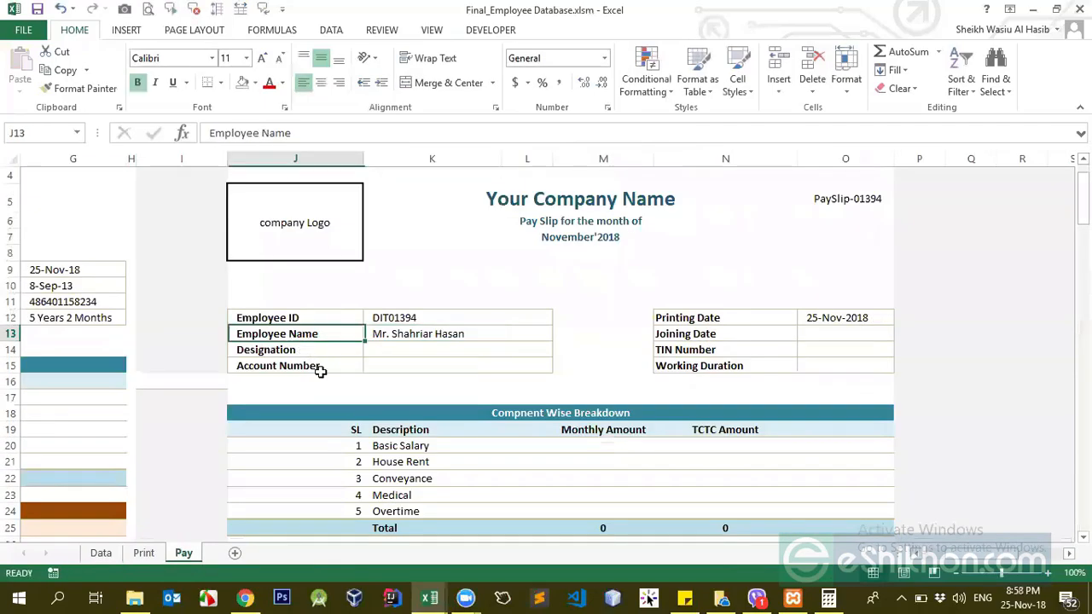
left_click(95, 557)
left_click(713, 184)
key("Escape")
key("ctrl+Home")
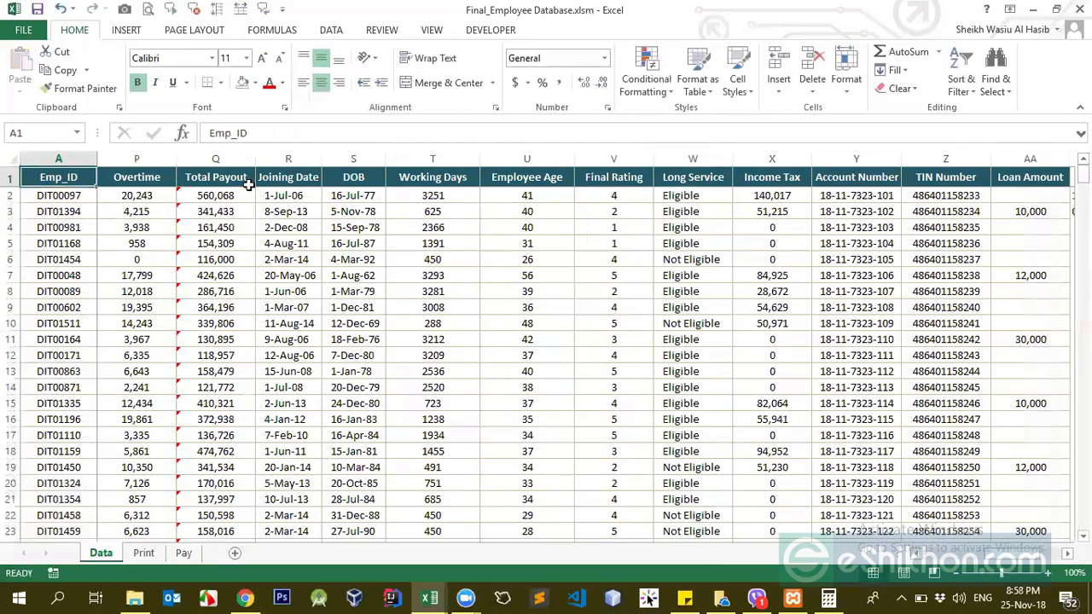
key("Right")
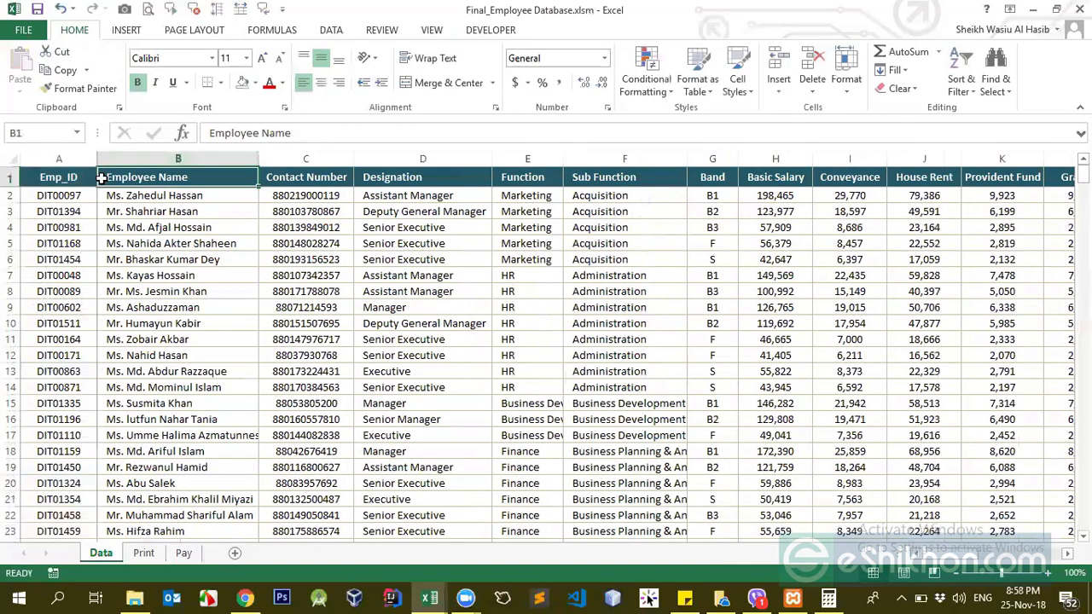
key("Right")
key("Right")
key("Left")
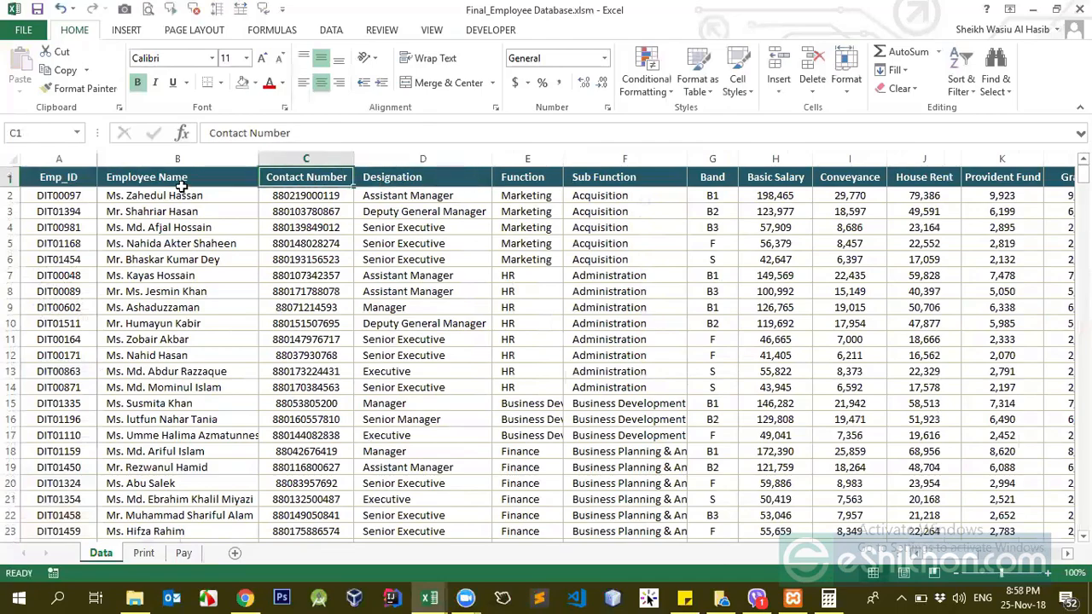
key("Left")
left_click(55, 181)
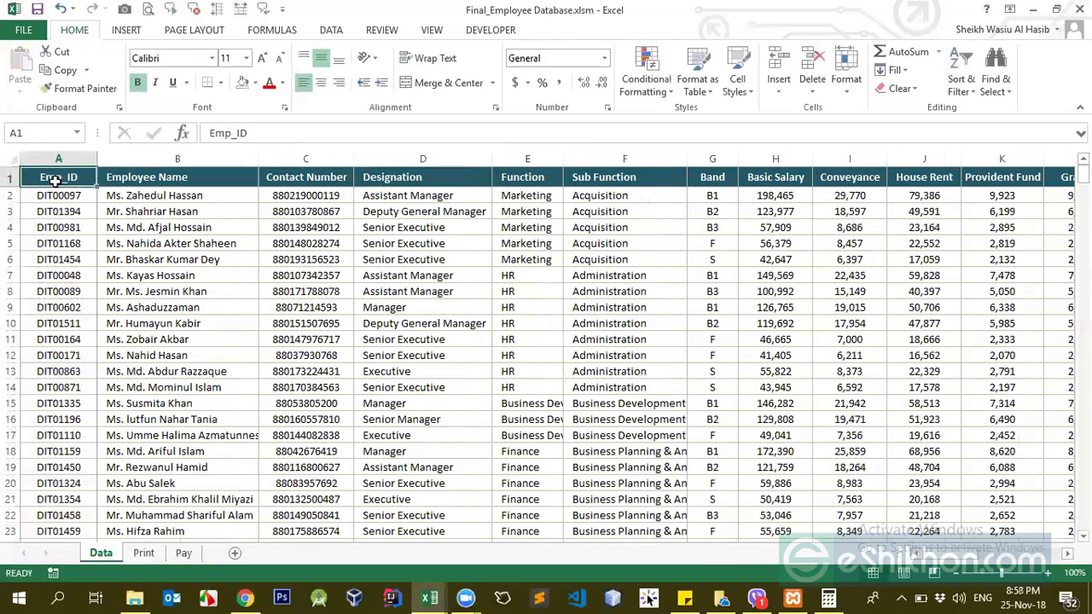
left_click_drag(54, 181, 324, 177)
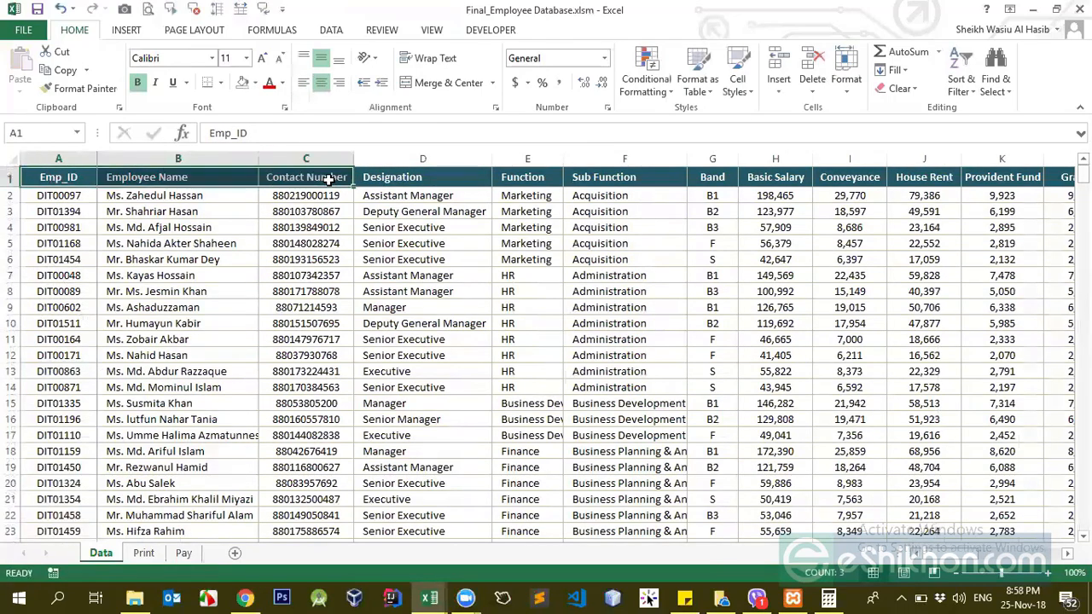
key("ctrl+shift+Right")
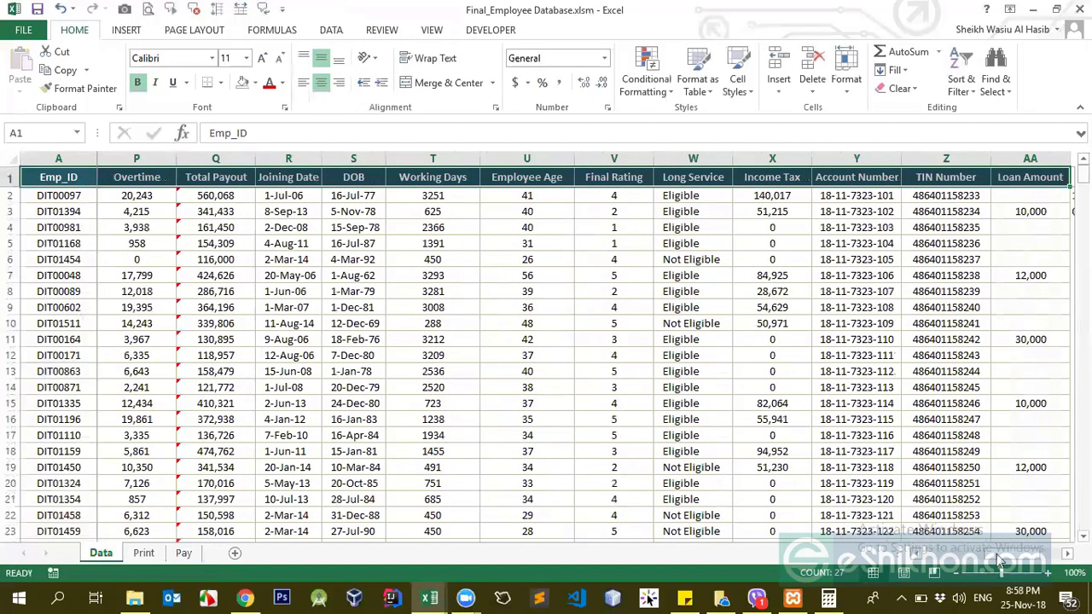
left_click_drag(1000, 555, 904, 555)
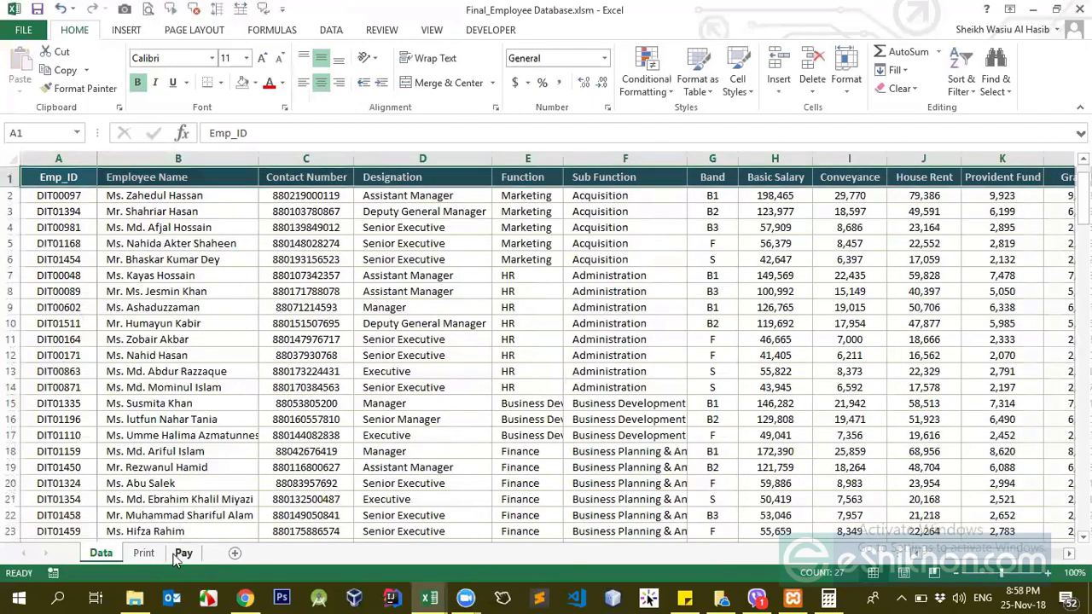
Step: Check the VLOOKUP table array against the MATCH lookup array in K13's formula
left_click(181, 553)
left_click(384, 334)
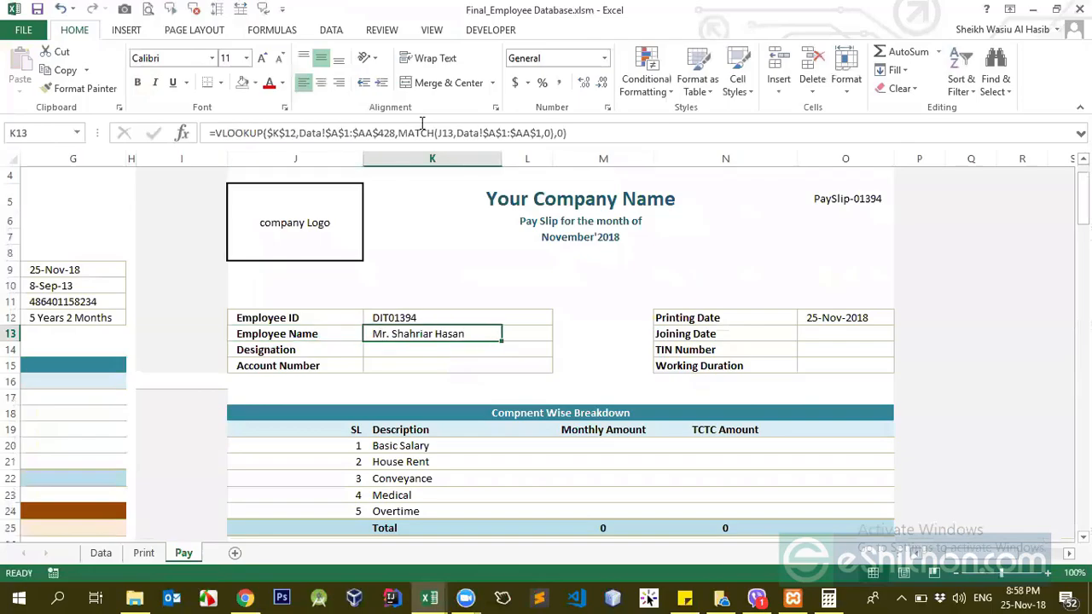
double_click(345, 132)
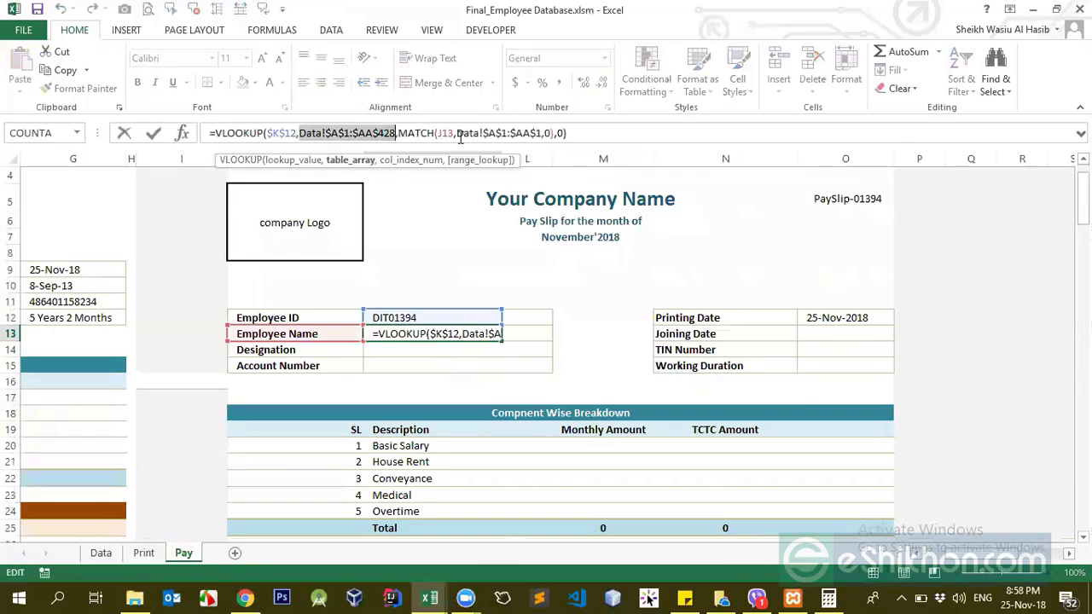
left_click_drag(457, 134, 543, 132)
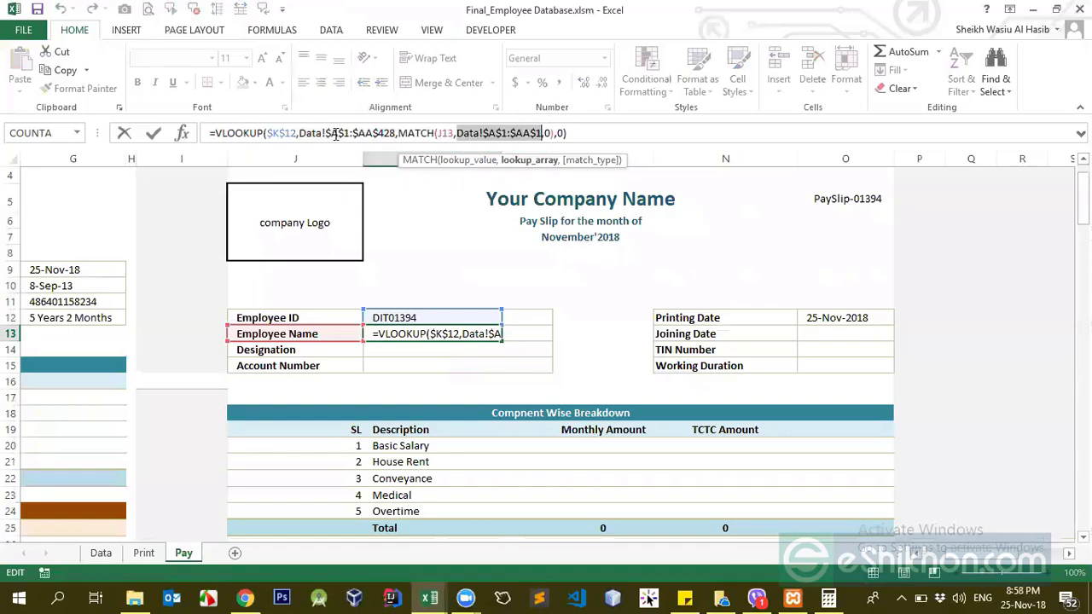
key("Return")
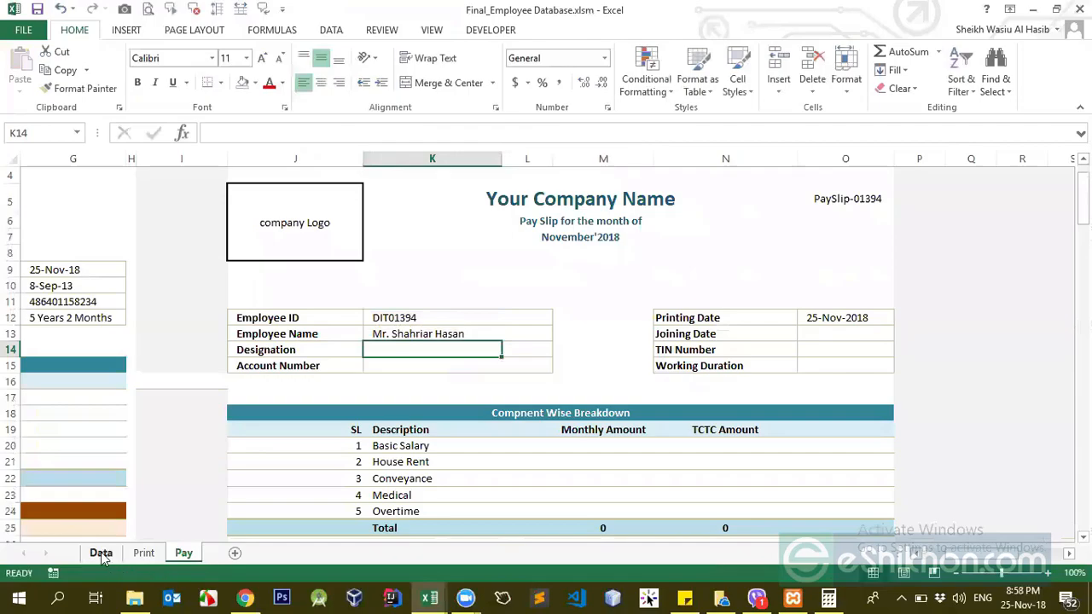
Step: Examine the extent of the Data sheet's header row and of the full employee table, both starting from A1
left_click(100, 552)
left_click(56, 176)
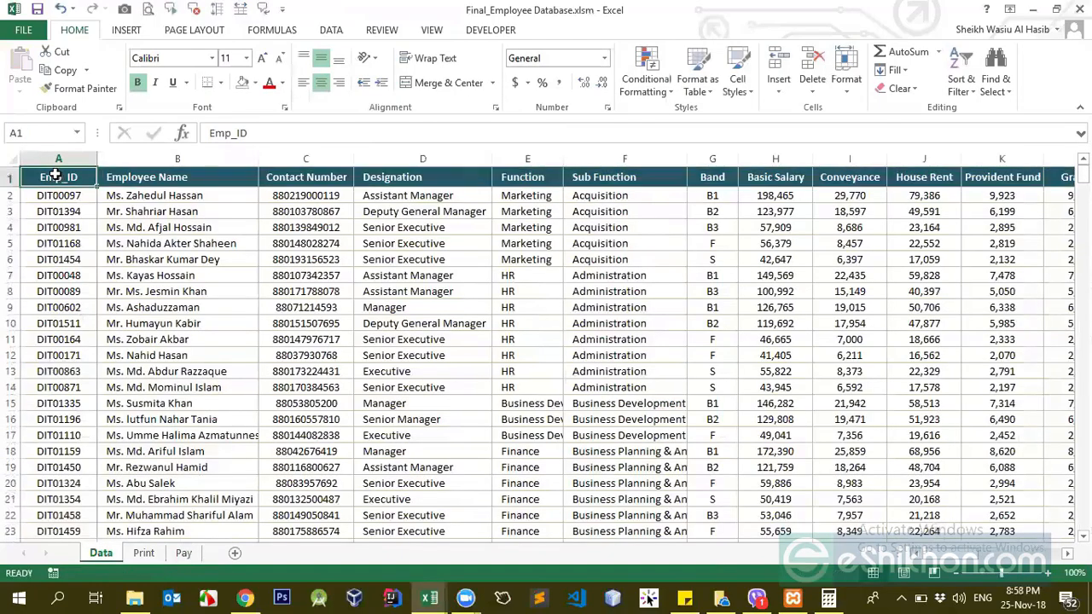
key("ctrl+shift+Right")
left_click(55, 176)
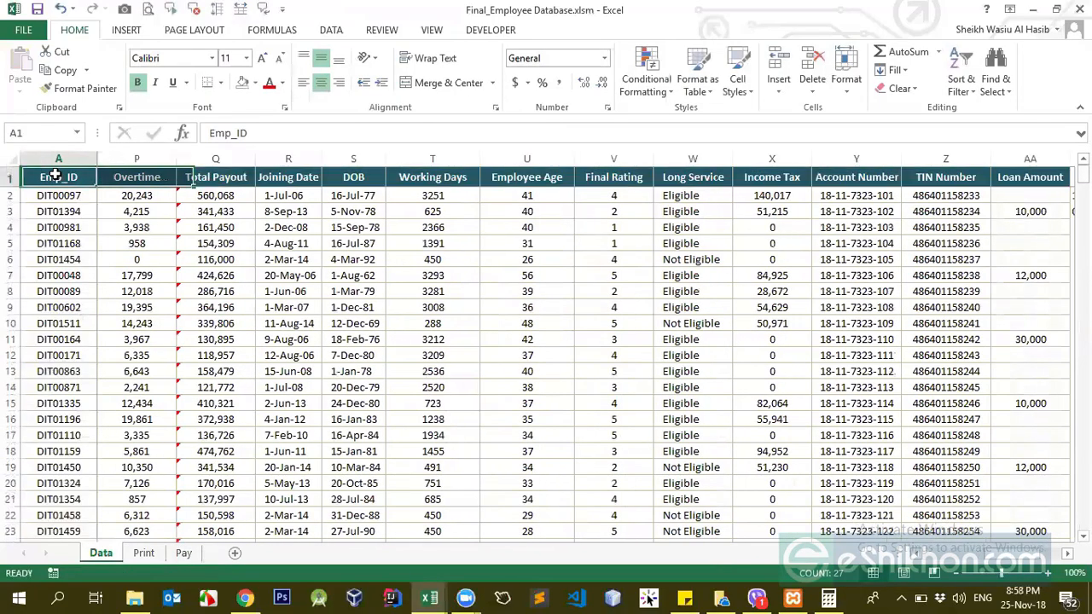
key("Down")
left_click(55, 176)
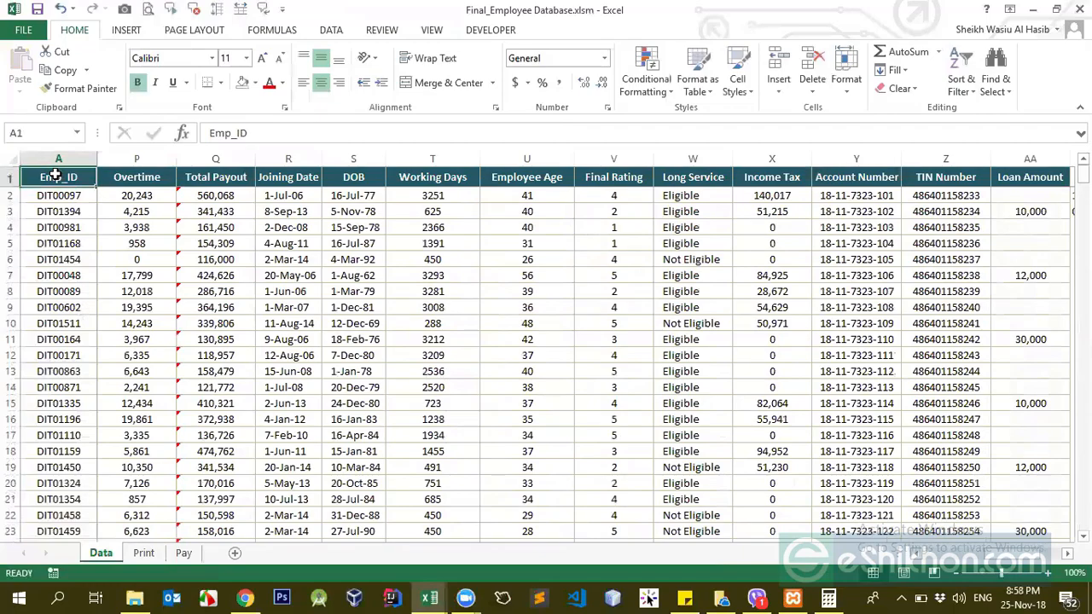
key("ctrl+shift+Right")
left_click(54, 176)
key("ctrl+shift+Down")
key("ctrl+shift+Right")
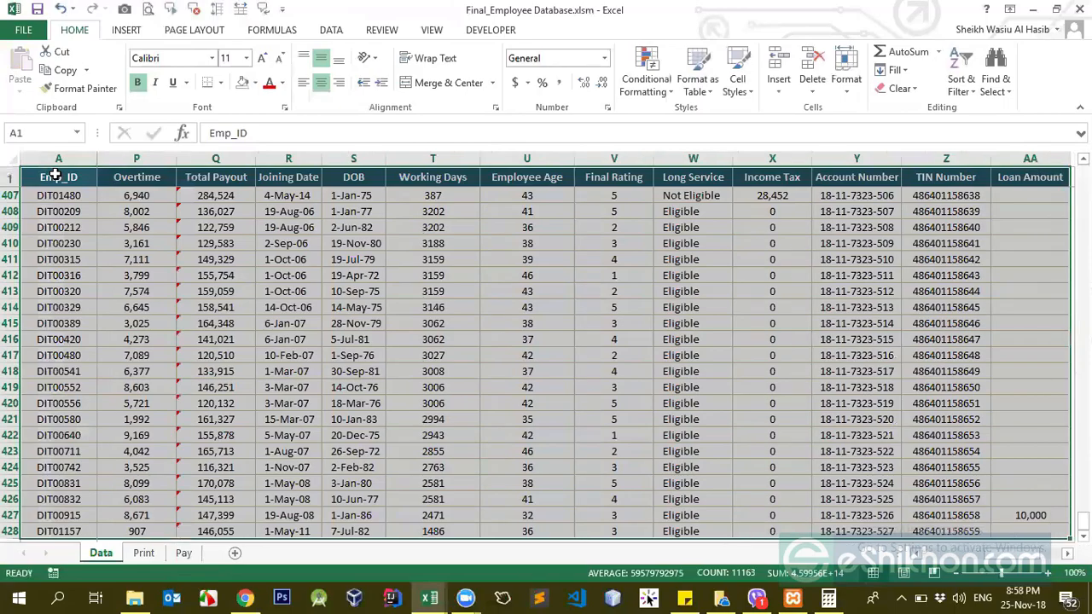
left_click(54, 174)
key("Down")
key("Up")
key("ctrl+shift+Right")
key("ctrl+shift+Down")
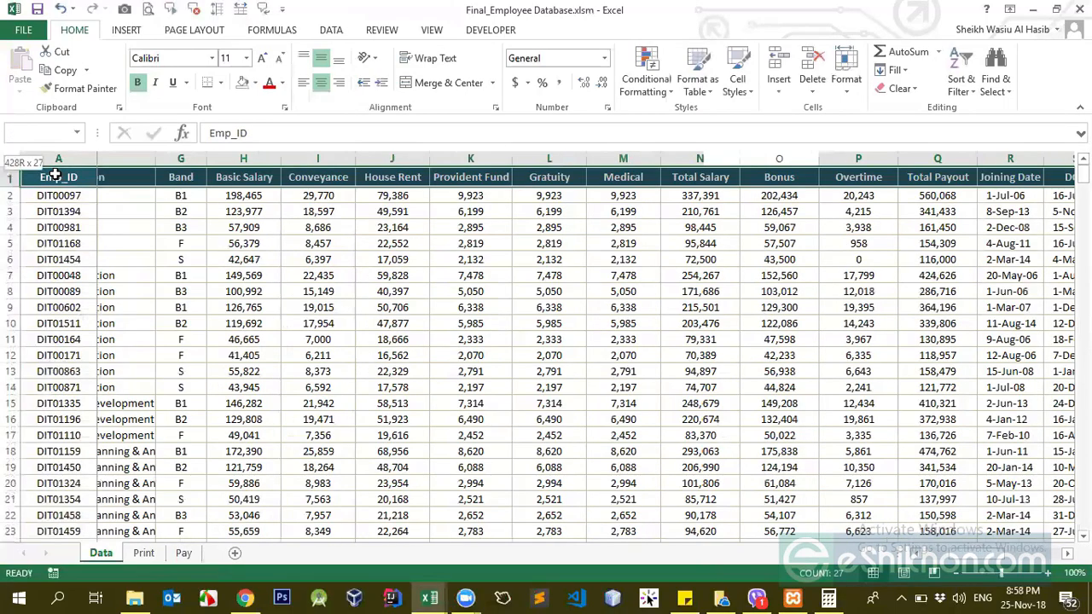
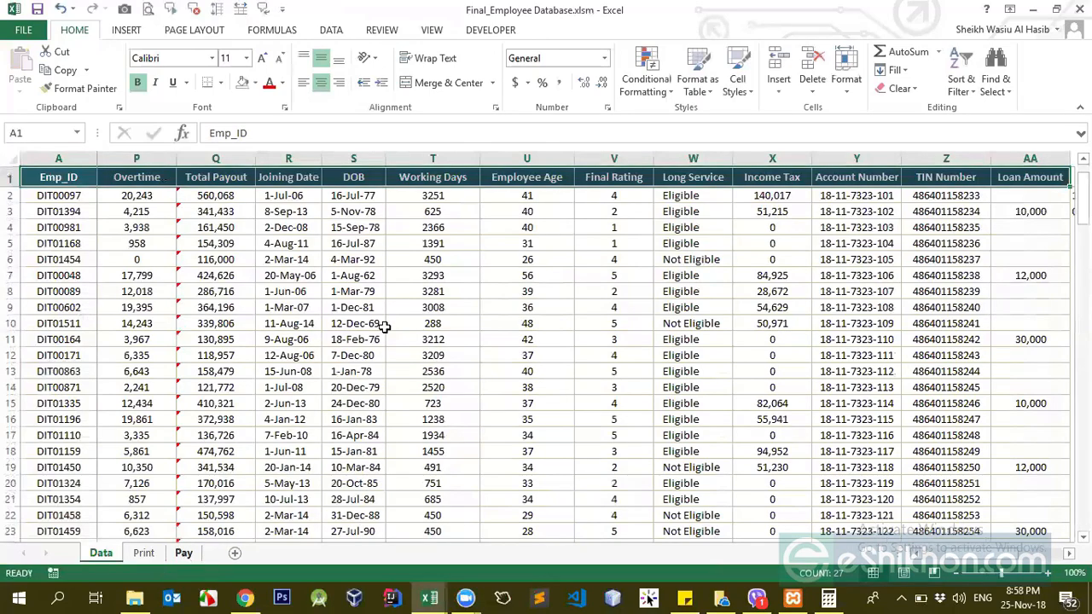
Step: Copy the K13 lookup formula on the Pay sheet into the Designation and Account Number cells K14:K15
left_click(184, 553)
left_click(423, 333)
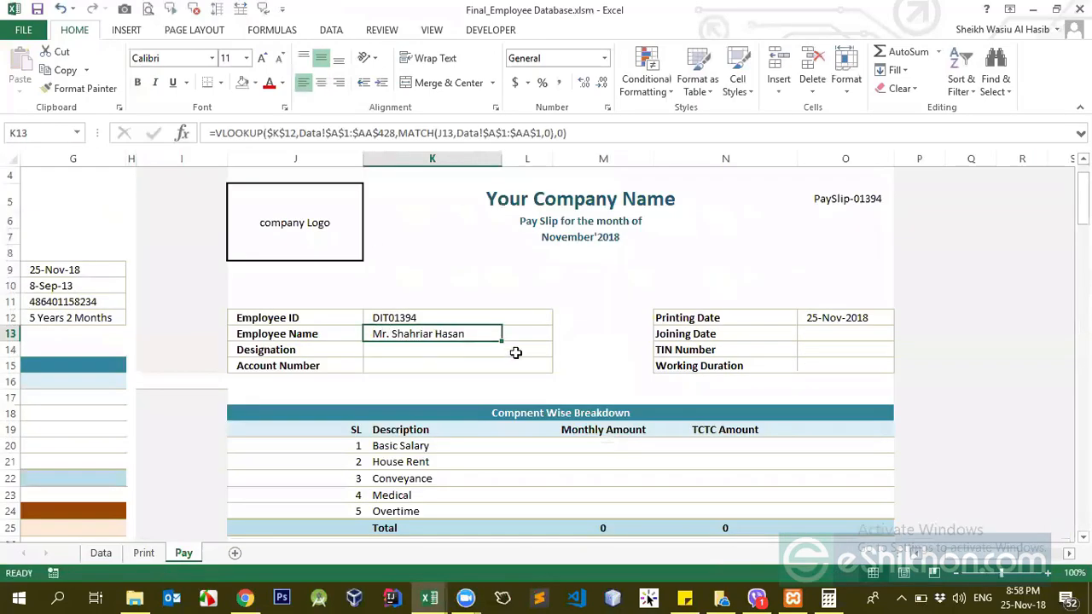
key("ctrl+c")
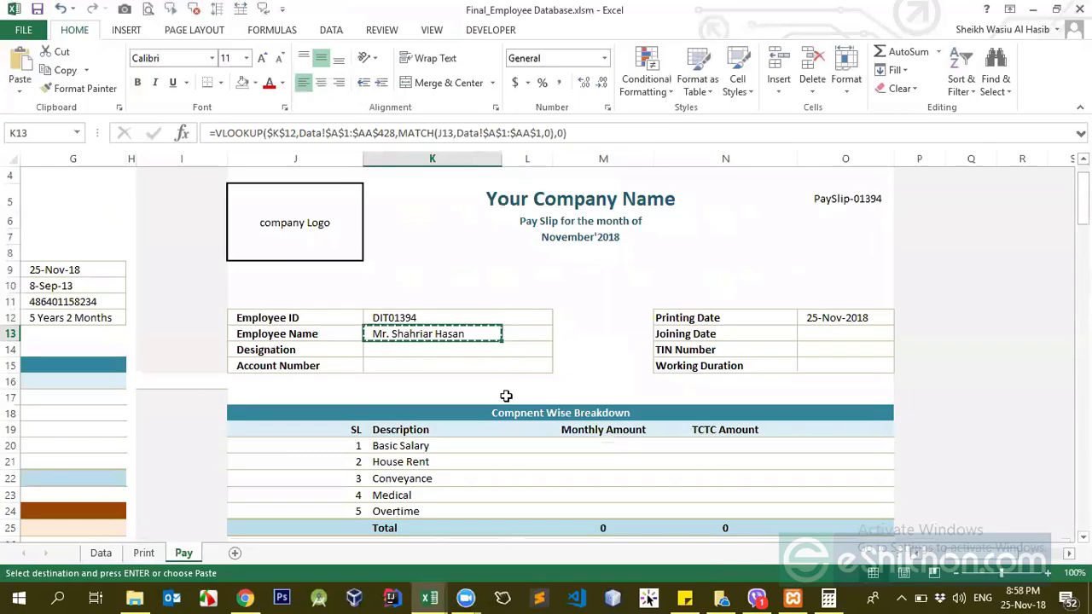
key("shift+Down")
key("shift+Down")
key("Return")
Step: Review the copied formulas in K13:K15 and check the nested MATCH in K14 against the Designation label in J14
key("Down")
key("Up")
key("Down")
key("Up")
key("Down")
key("Down")
key("Up")
key("Up")
key("Down")
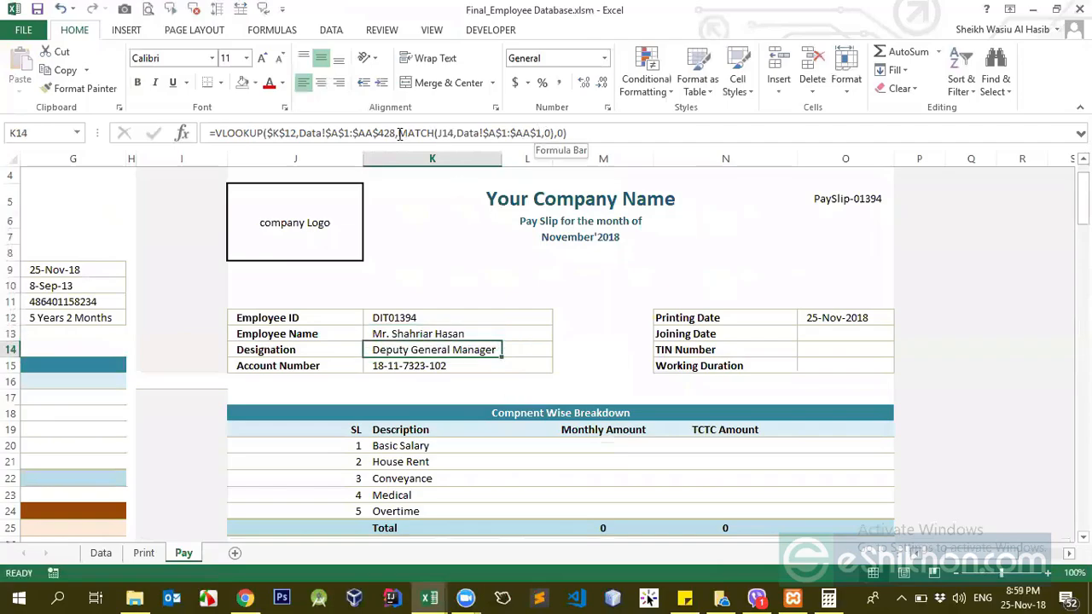
left_click_drag(474, 134, 550, 130)
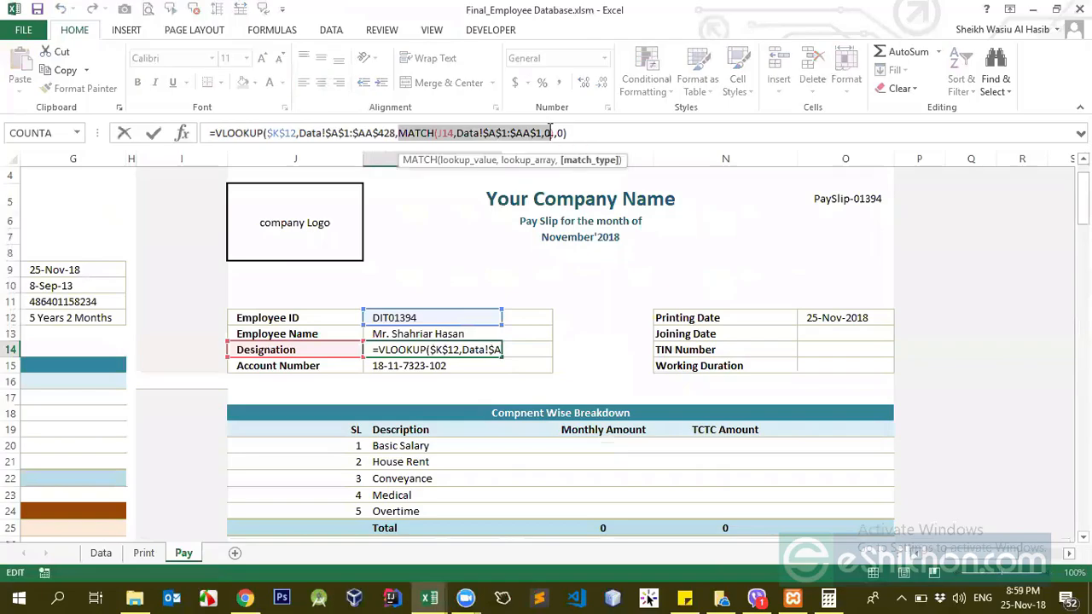
key("Escape")
left_click(312, 354)
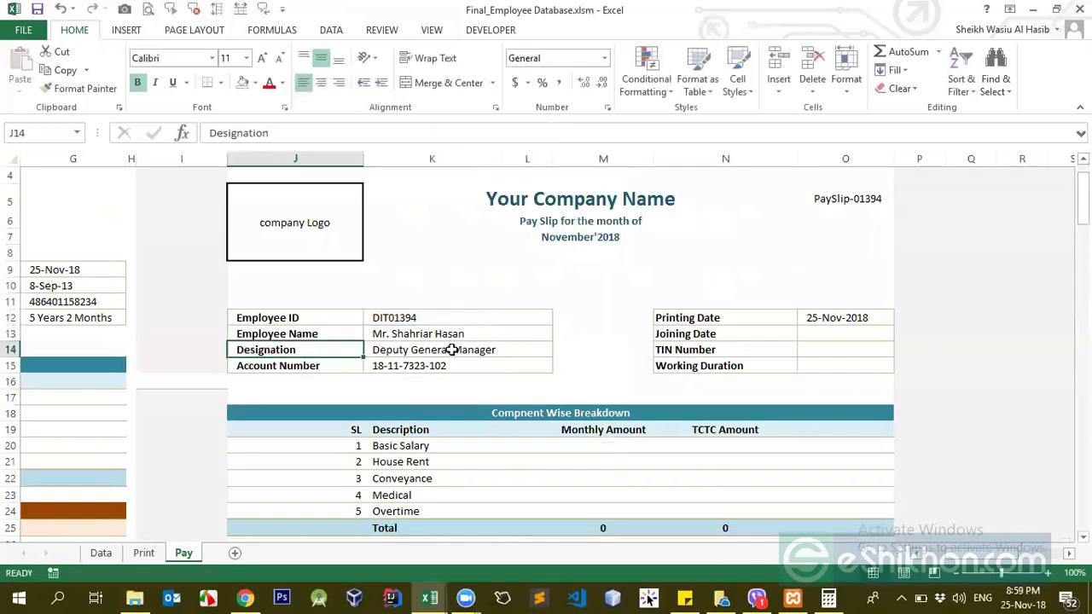
Step: Examine the Data sheet's full employee table from A1 and its header row across to the Designation header in D1
left_click(450, 351)
left_click(101, 553)
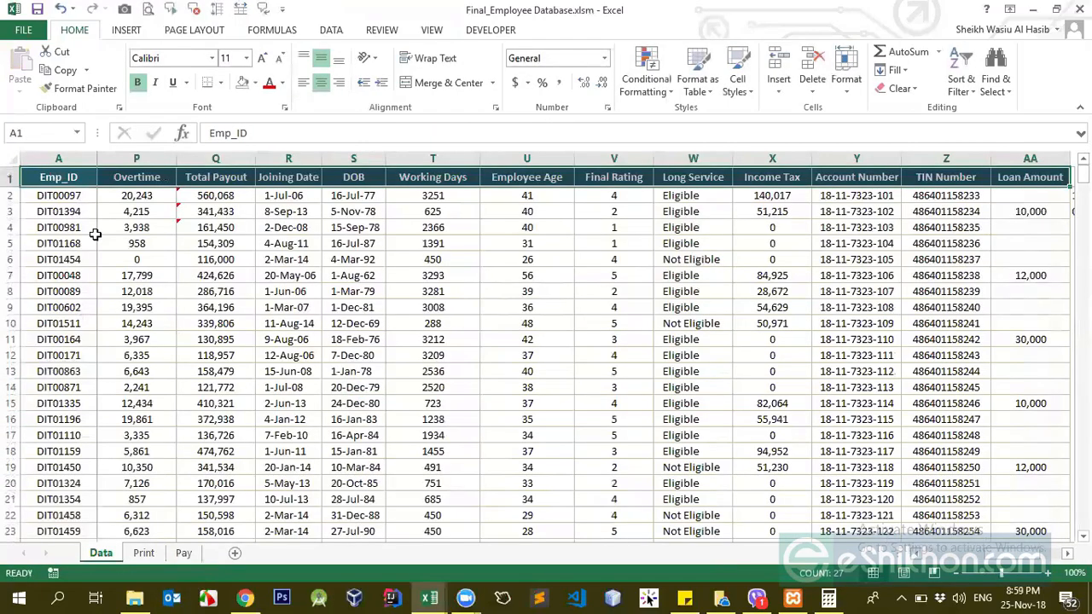
left_click(53, 179)
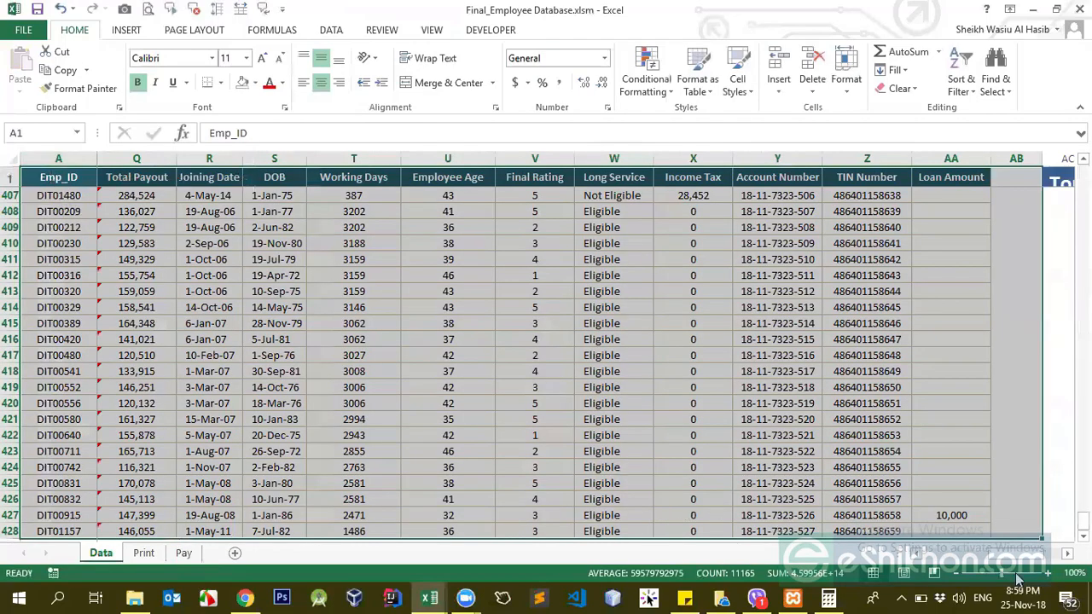
left_click_drag(1017, 555, 917, 553)
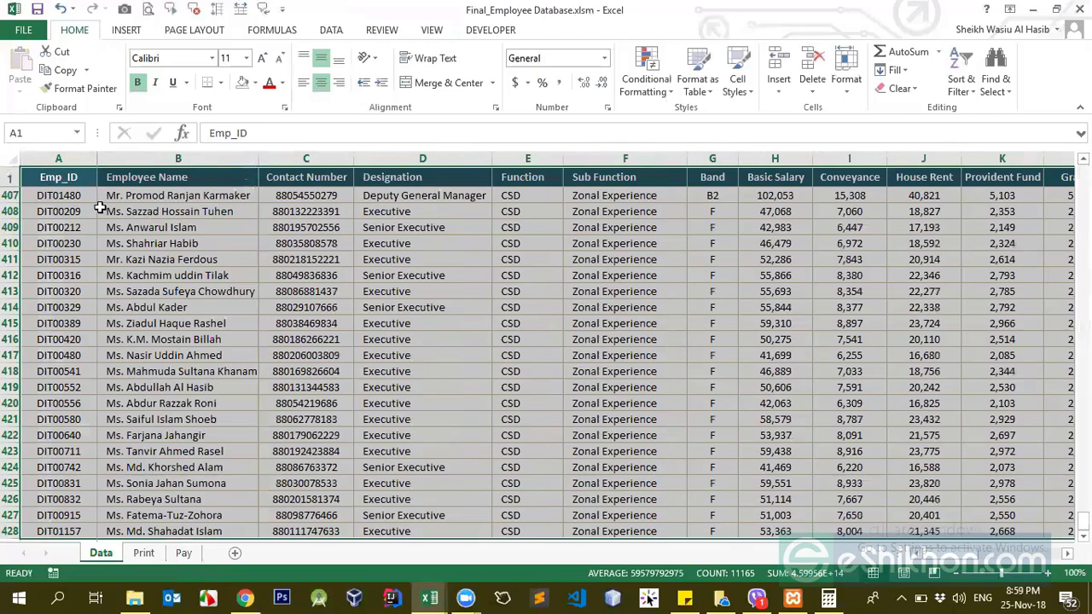
left_click(77, 175)
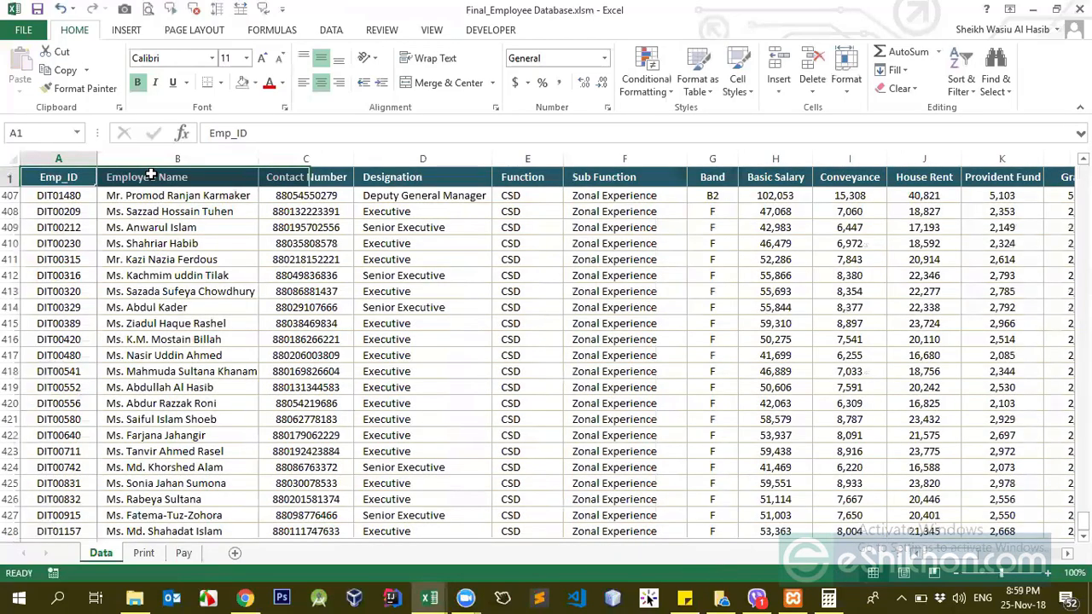
left_click(306, 177)
left_click(397, 177)
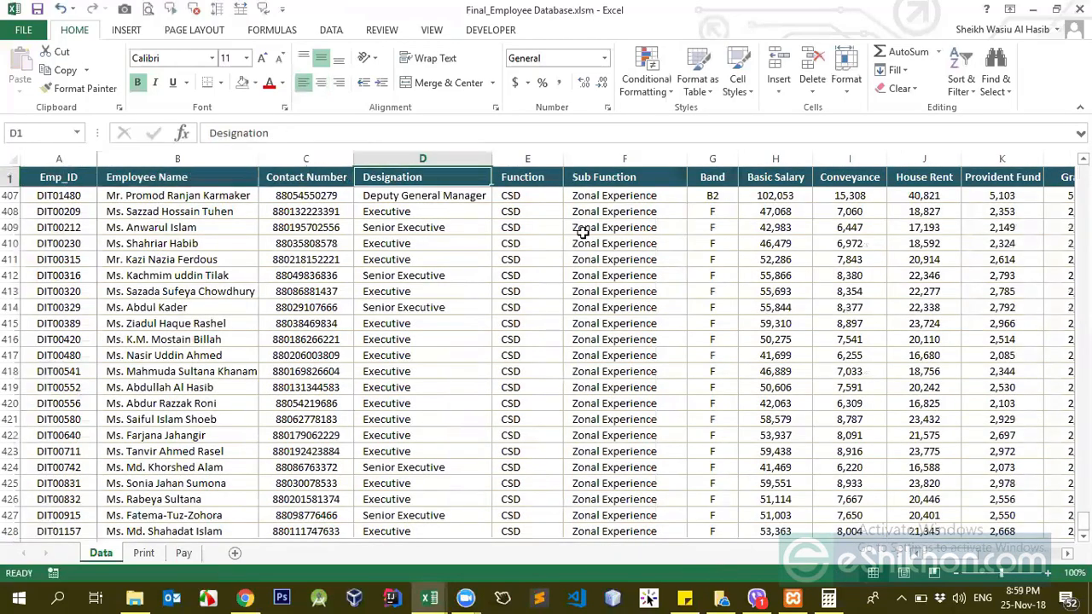
Step: Compare the Pay sheet labels in J13:J15 with the column headers in row 1 of the Data sheet
left_click(184, 553)
left_click(305, 334)
left_click_drag(305, 335, 302, 366)
left_click(101, 553)
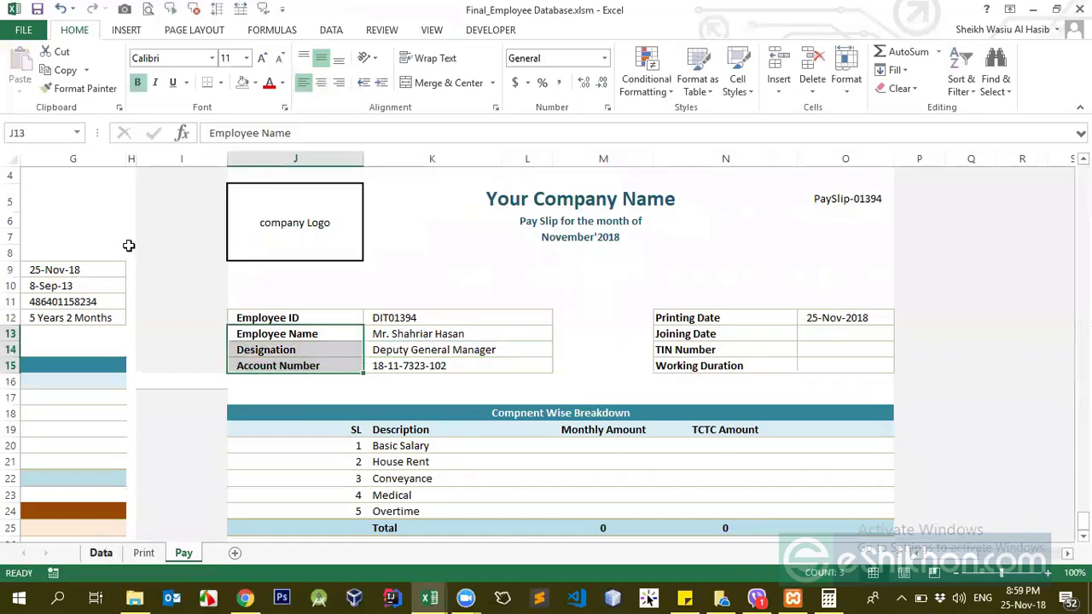
left_click_drag(89, 181, 405, 177)
Step: Change the header in D1 of the Data sheet to Designations and check the lookup in K14 of the Pay sheet
double_click(424, 178)
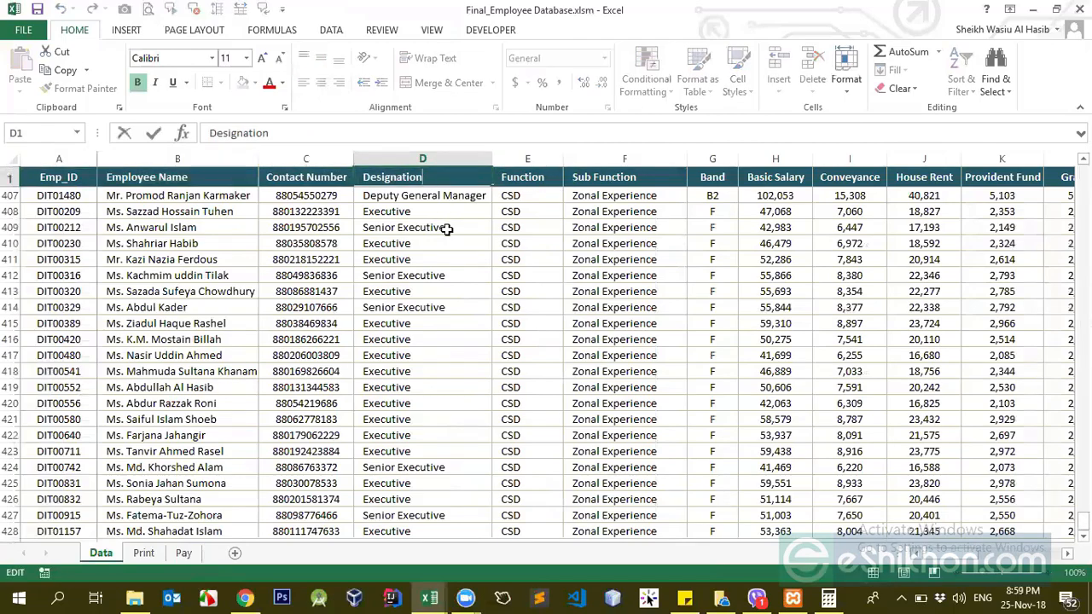
key("Return")
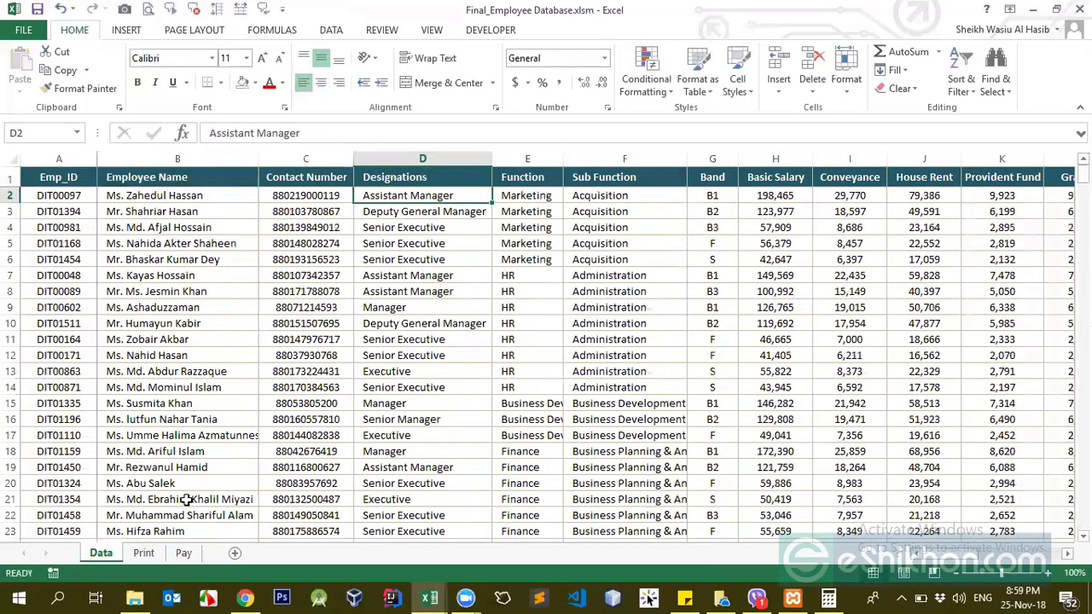
left_click(184, 553)
left_click(373, 350)
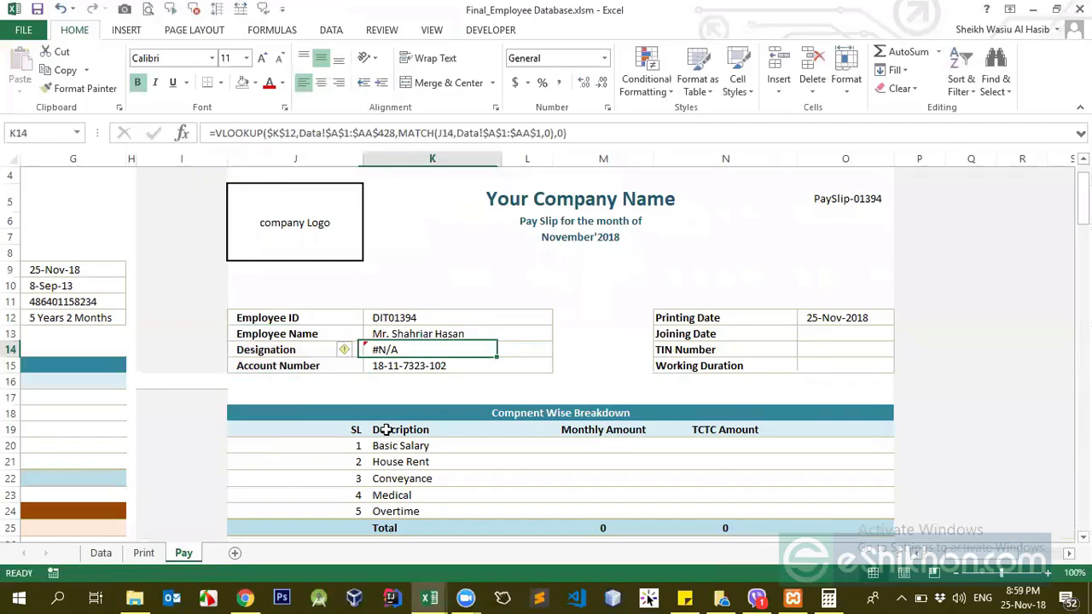
Step: Undo the D1 header change on the Data sheet and recheck the employee lookups on the Pay sheet
left_click(112, 554)
key("Up")
left_click(369, 337)
left_click(184, 553)
left_click(452, 337)
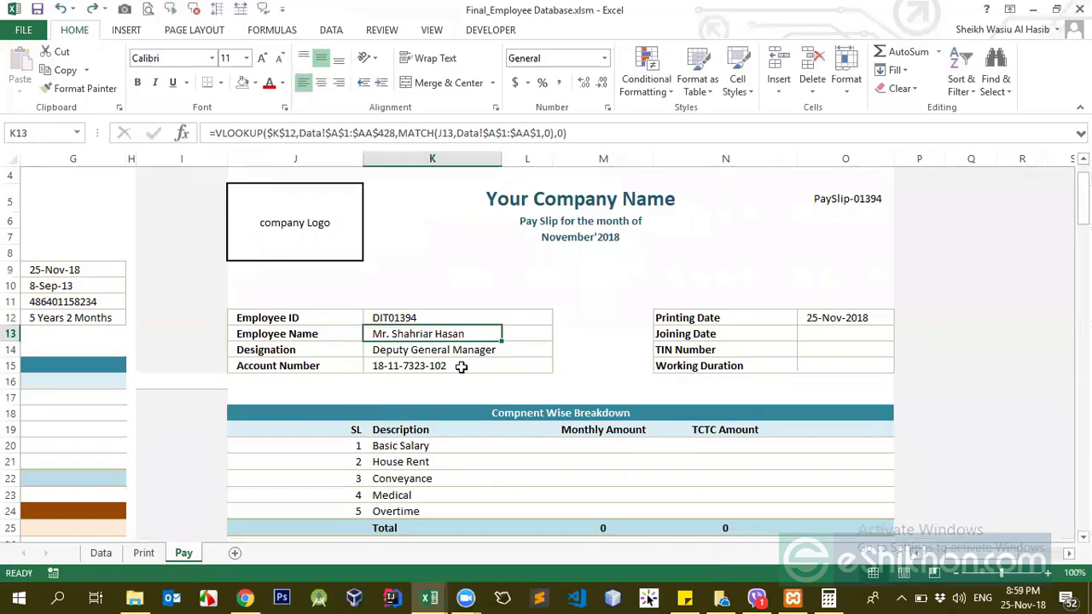
left_click(821, 348)
left_click(832, 321)
key("Down")
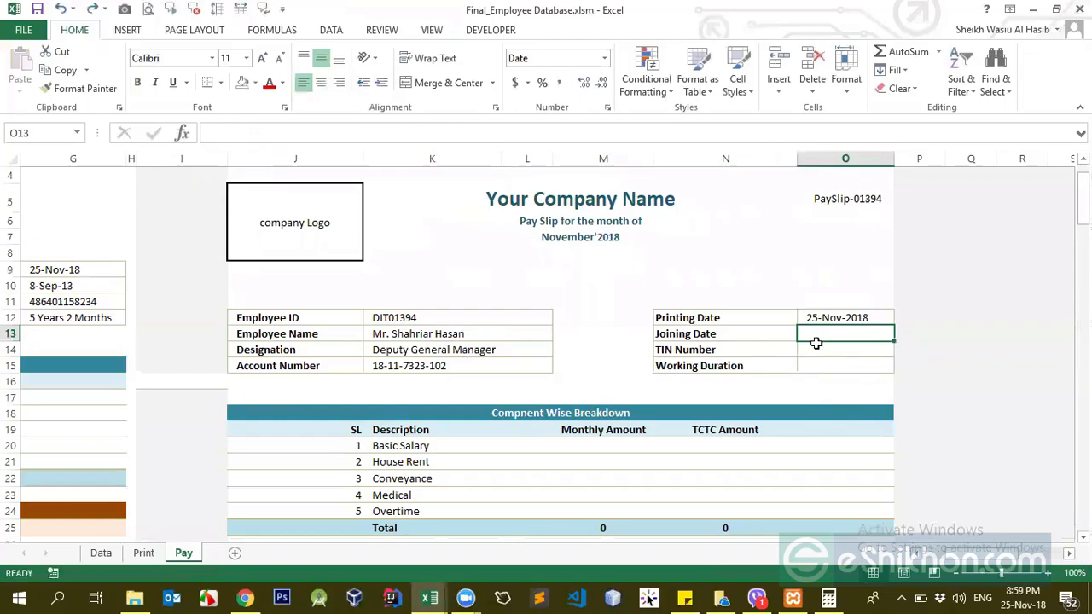
type("=v")
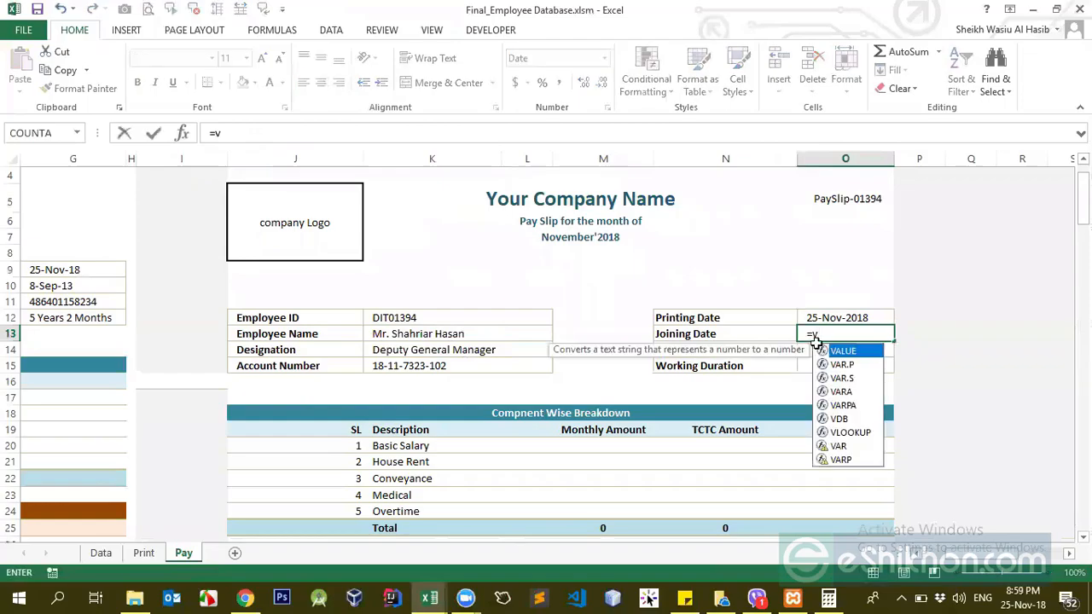
key("Escape")
key("Down")
Step: Copy the K13 lookup formula into the Joining Date cell O13
left_click(473, 333)
key("ctrl+c")
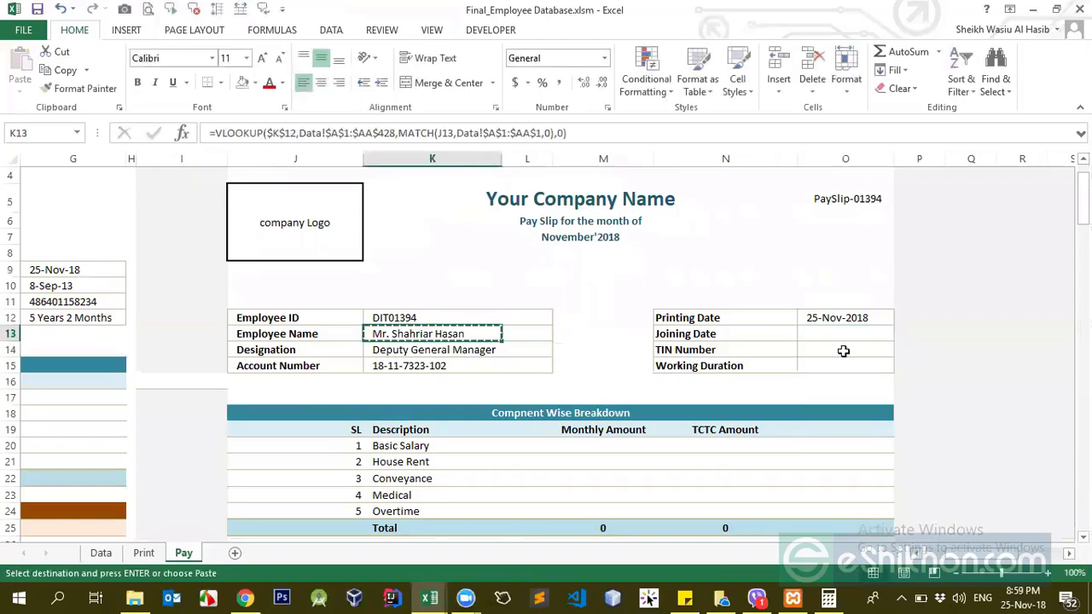
left_click(838, 336)
key("ctrl+v")
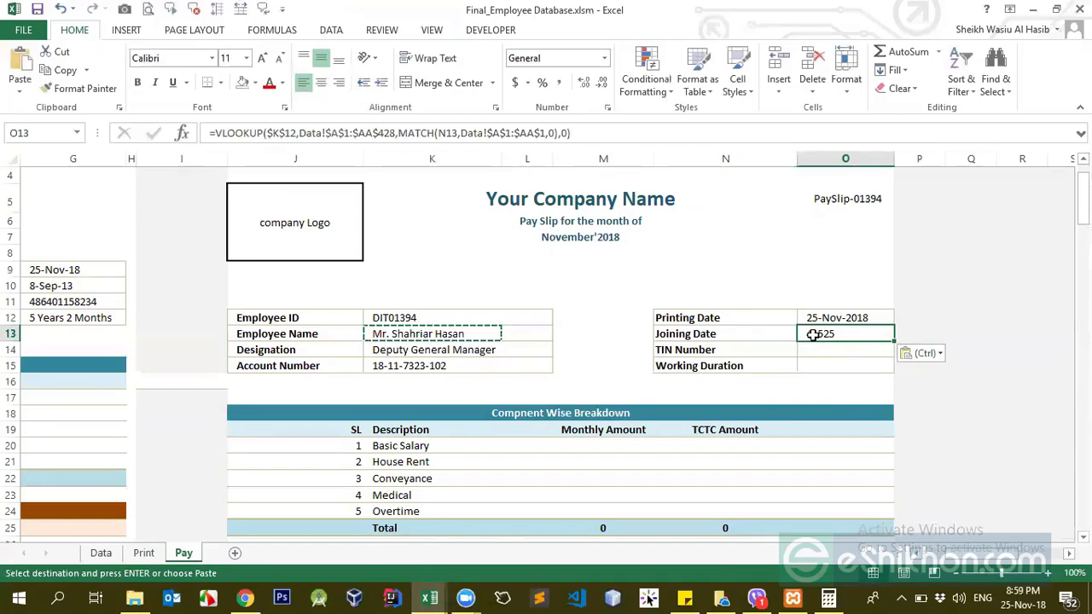
Step: Compare the pasted formula in O13 with K13, inspecting the lookup value of its nested MATCH
left_click(482, 335)
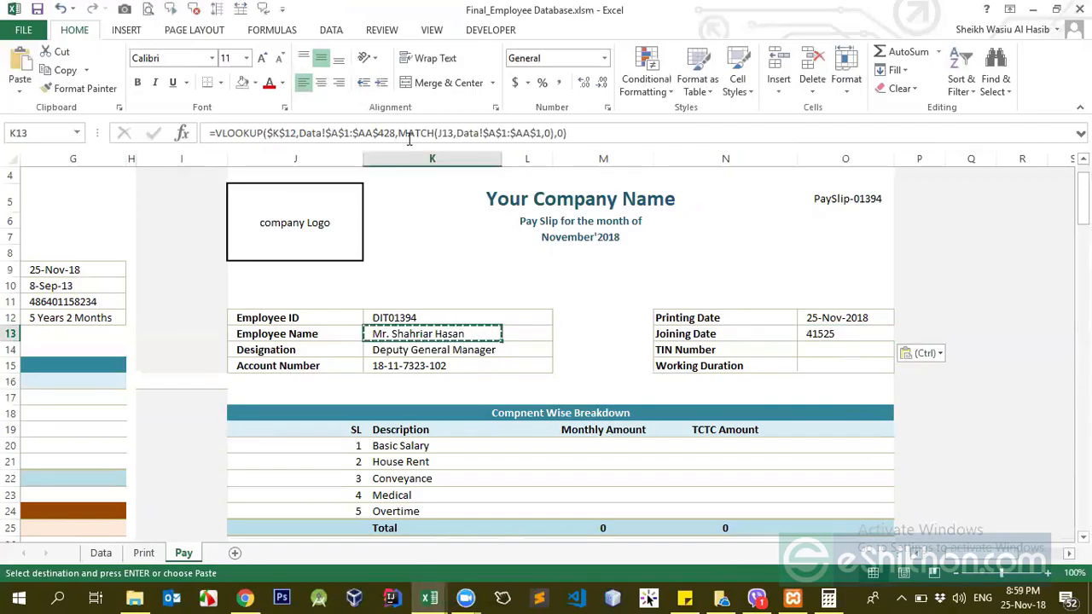
left_click(829, 335)
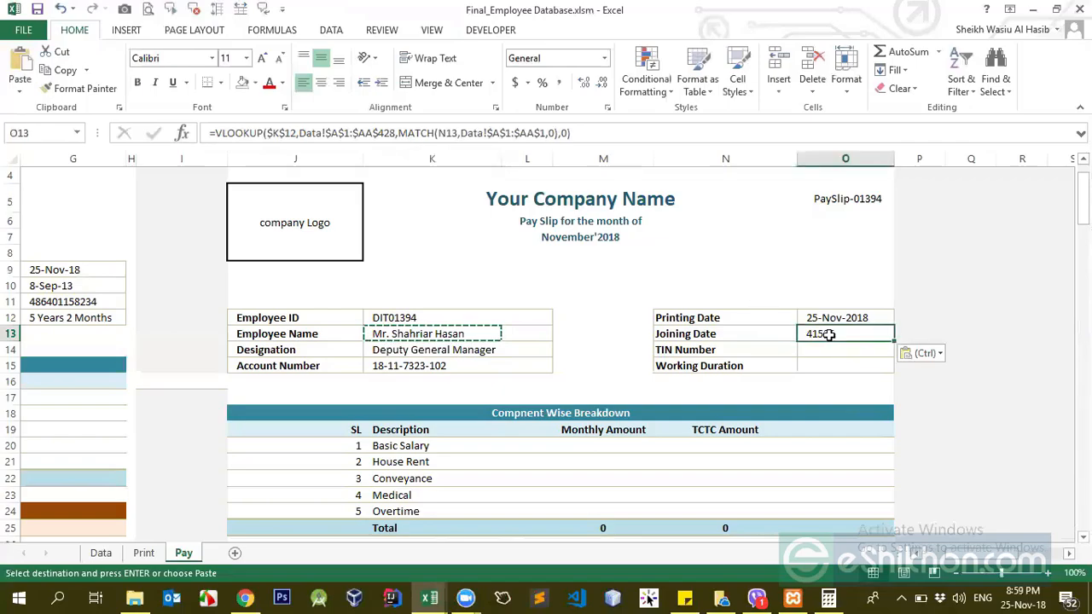
left_click(443, 134)
left_click(444, 134)
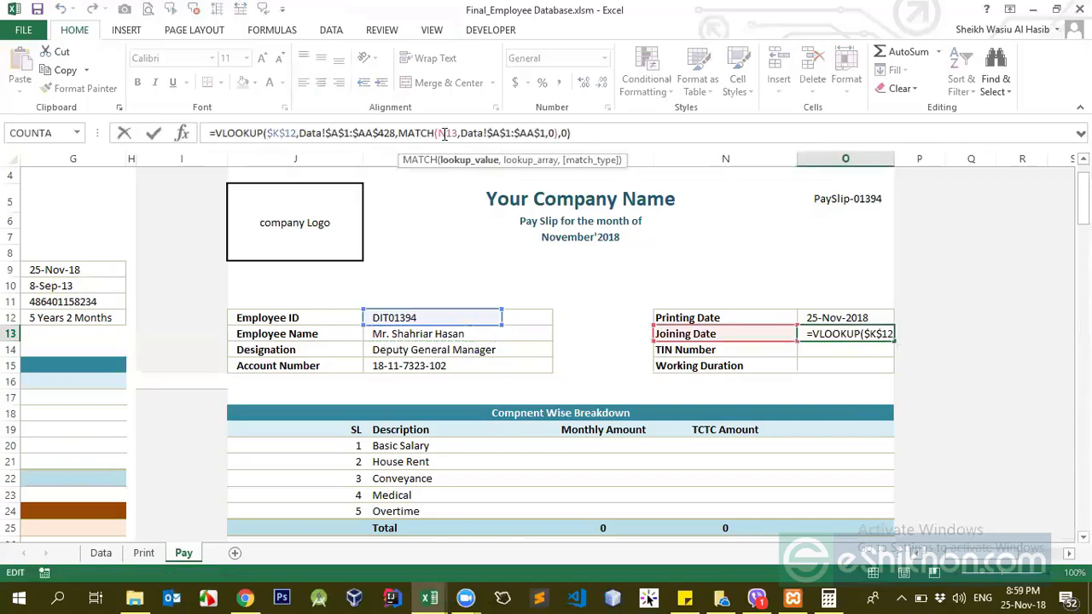
key("Return")
key("Up")
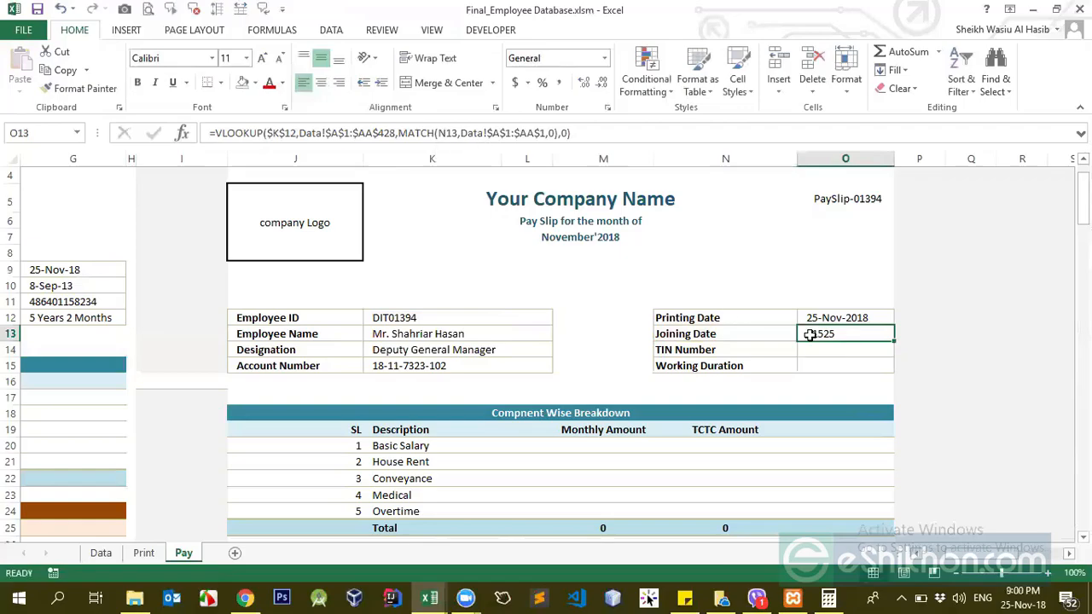
Step: Check the relative MATCH lookup value in K13 against the Employee Name label J13 and the Joining Date label N13
left_click(472, 335)
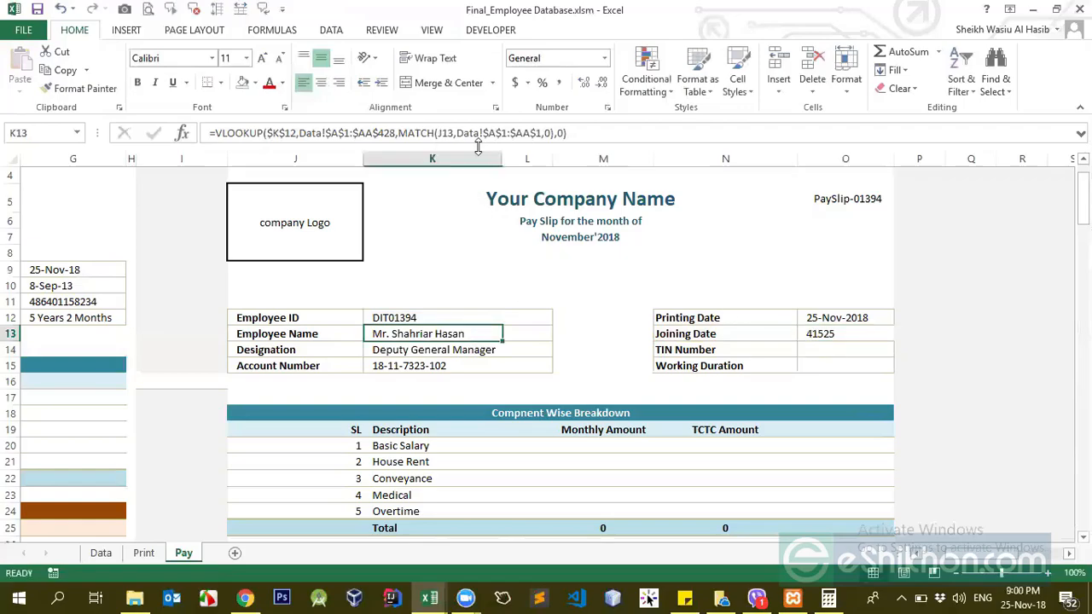
left_click(445, 133)
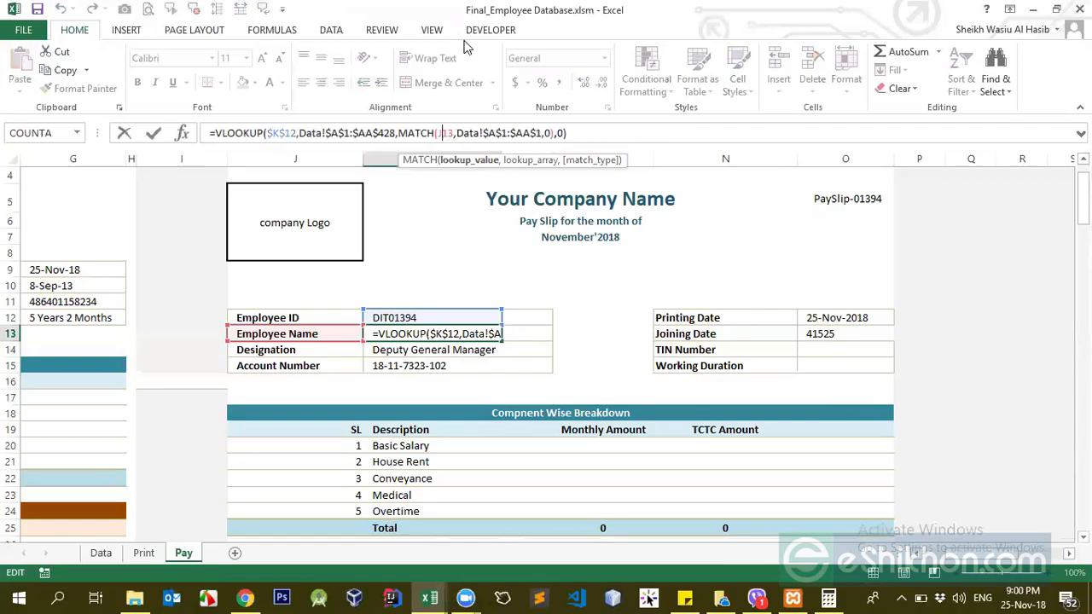
double_click(447, 133)
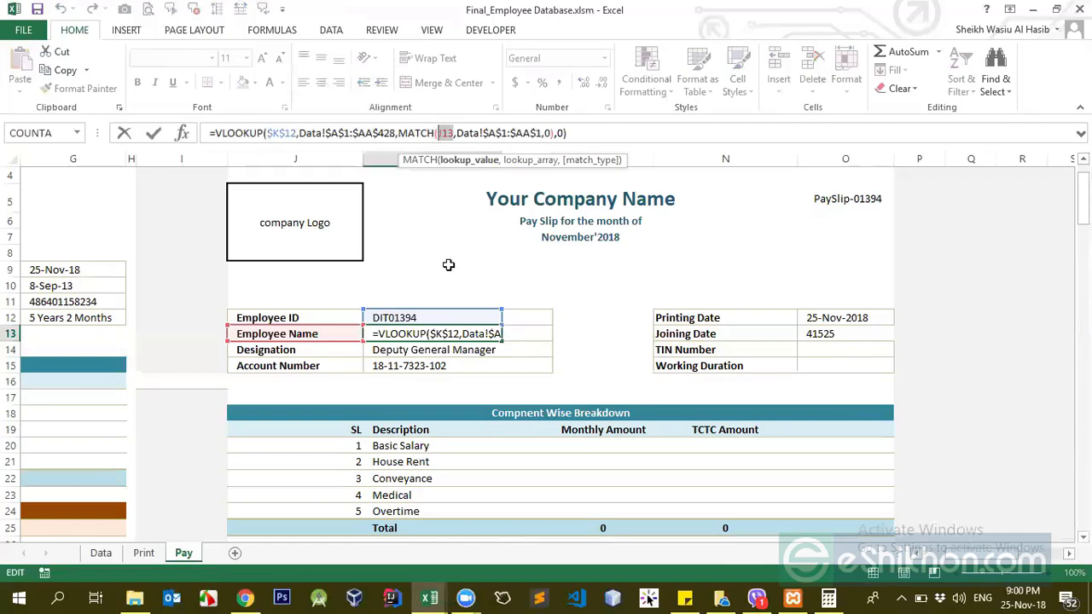
key("Return")
key("Up")
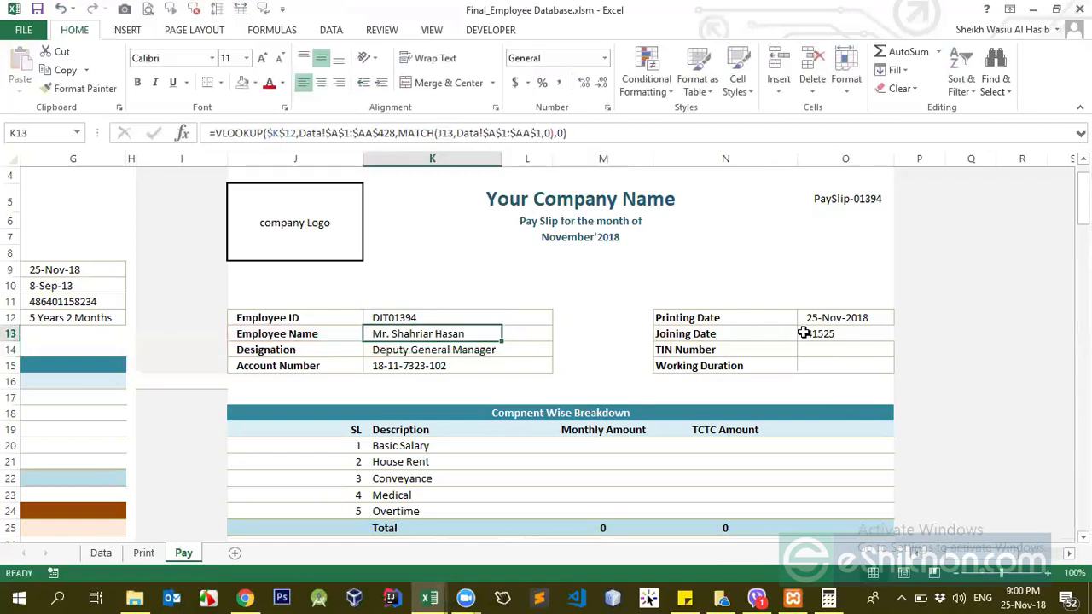
left_click(311, 332)
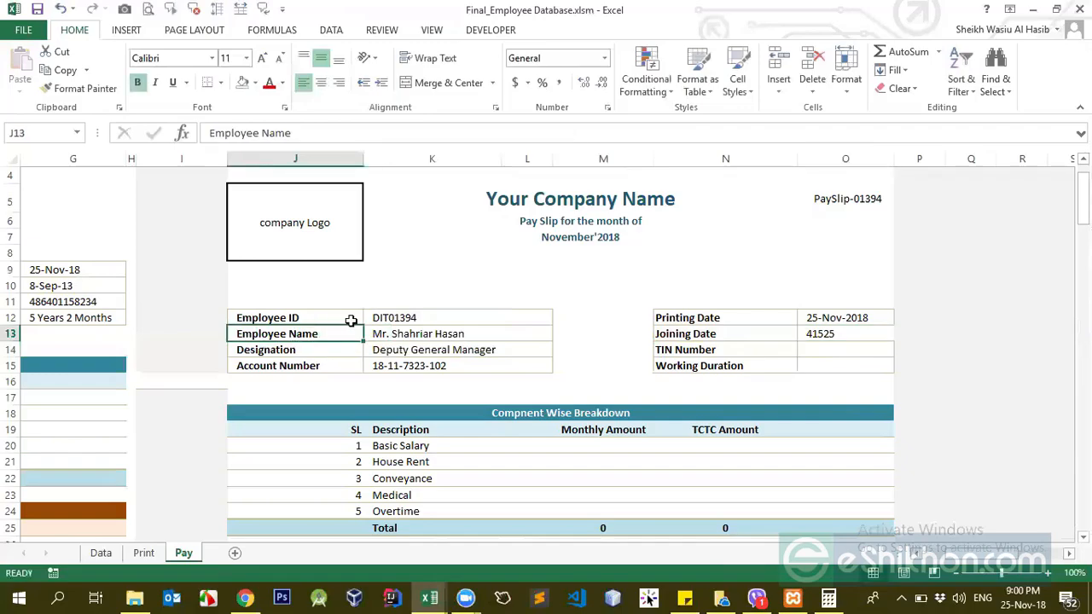
left_click(710, 334)
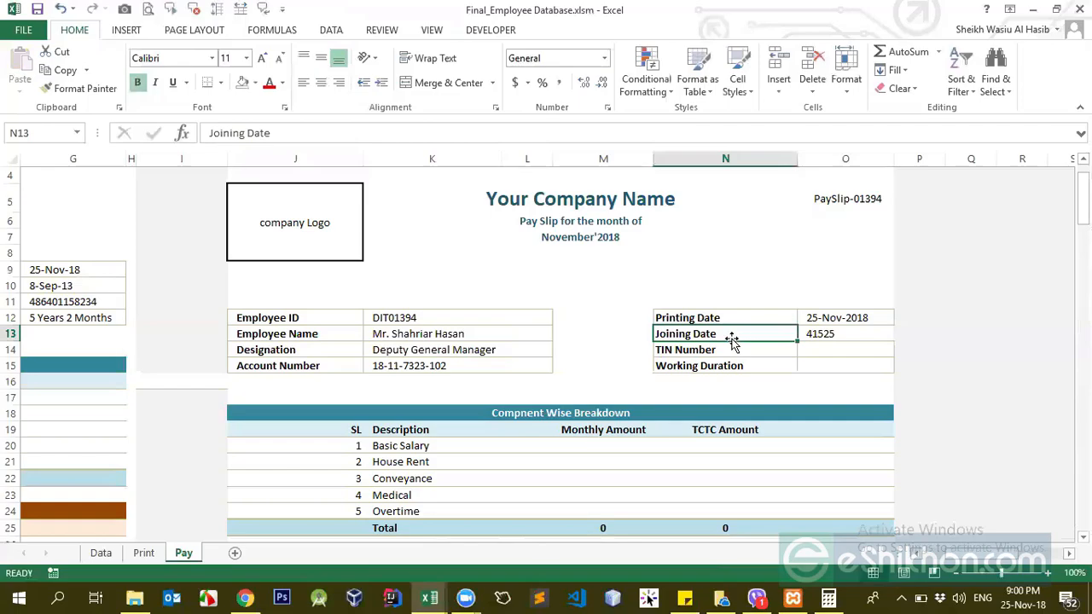
left_click(821, 334)
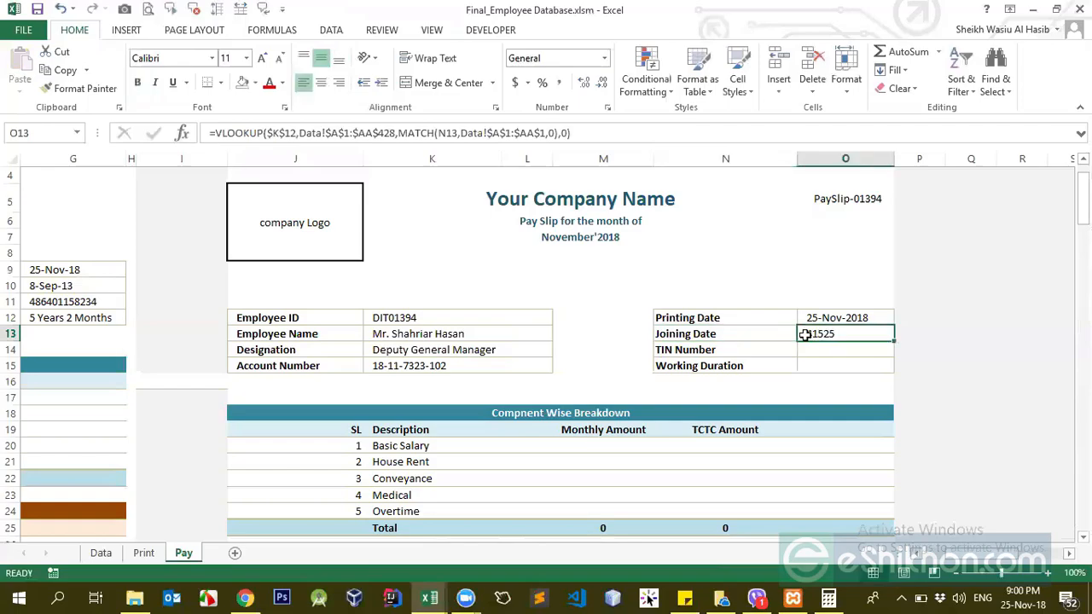
Step: Examine the absolute Data sheet references for the MATCH lookup array and VLOOKUP table array in K13, and review O13
left_click(427, 333)
double_click(467, 133)
left_click_drag(528, 133, 544, 132)
left_click_drag(298, 133, 372, 133)
key("Return")
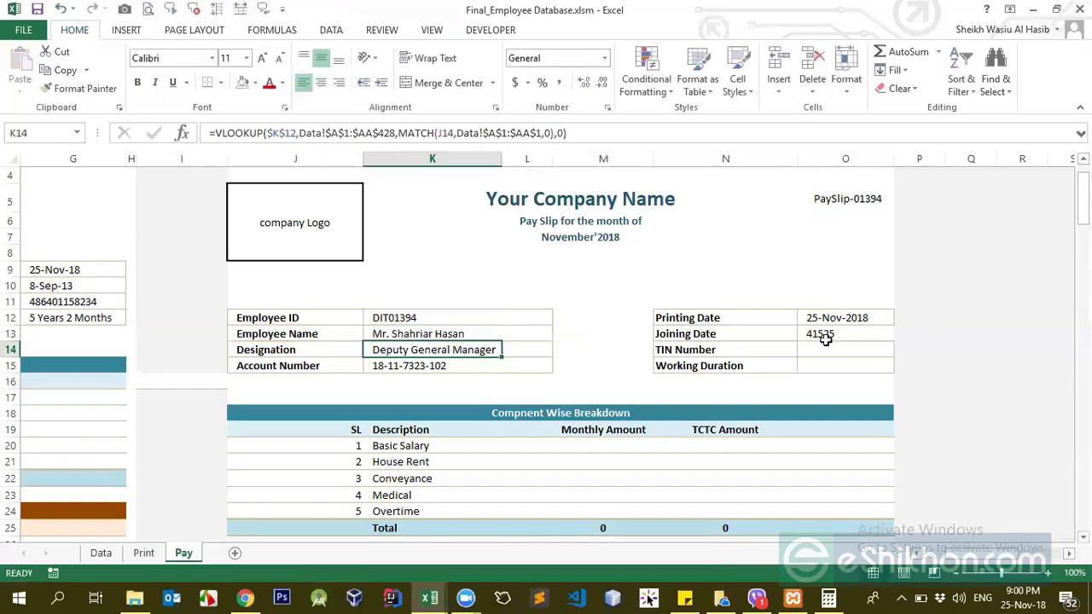
left_click(824, 334)
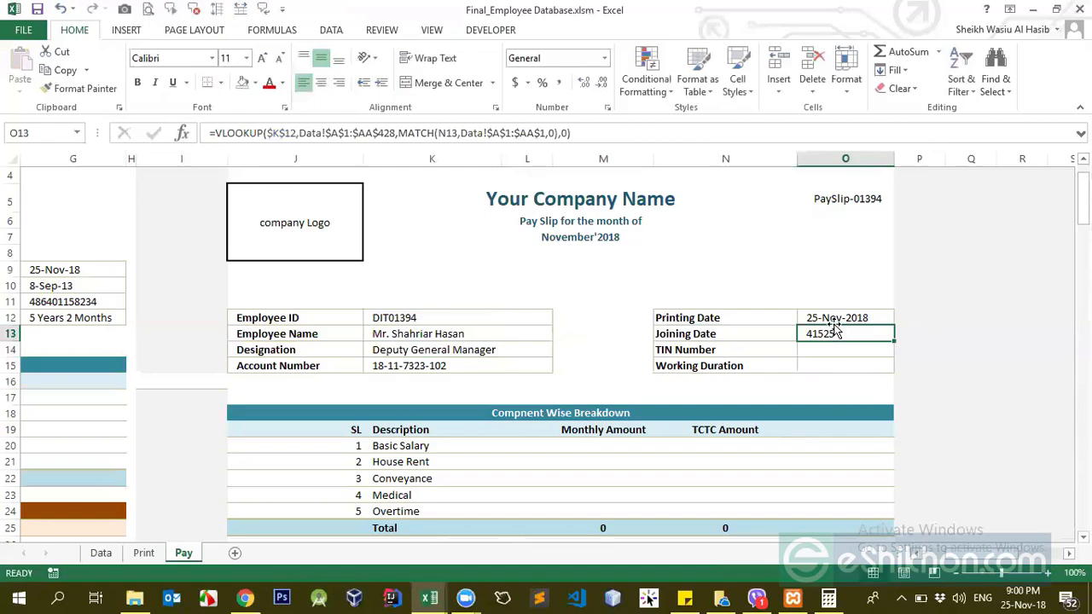
Step: Copy the date format of the Printing Date cell O12 onto the Joining Date cell O13 with Format Painter
left_click(840, 317)
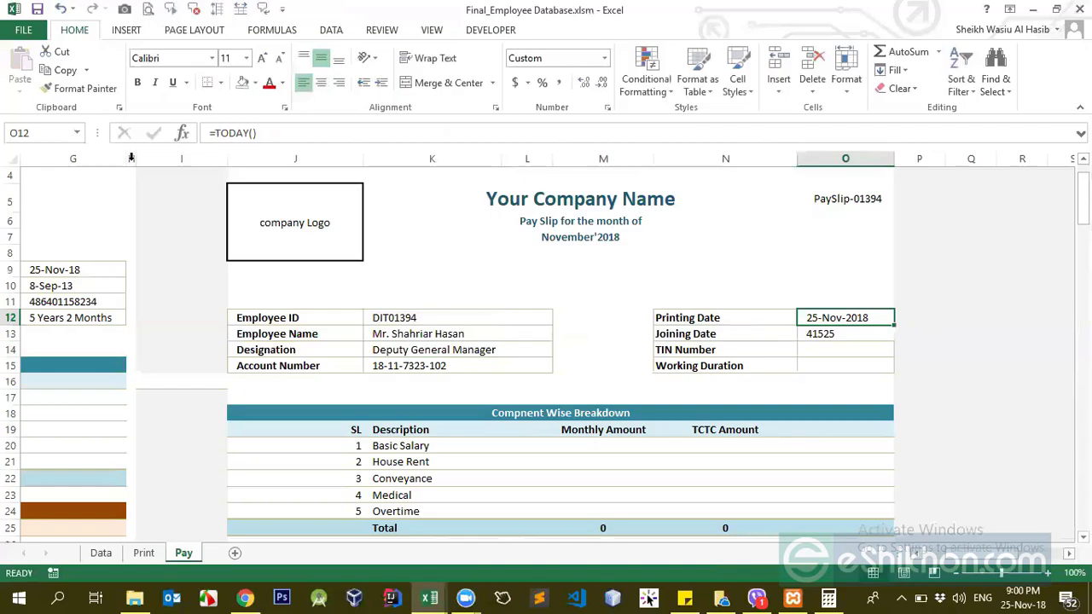
left_click(817, 332)
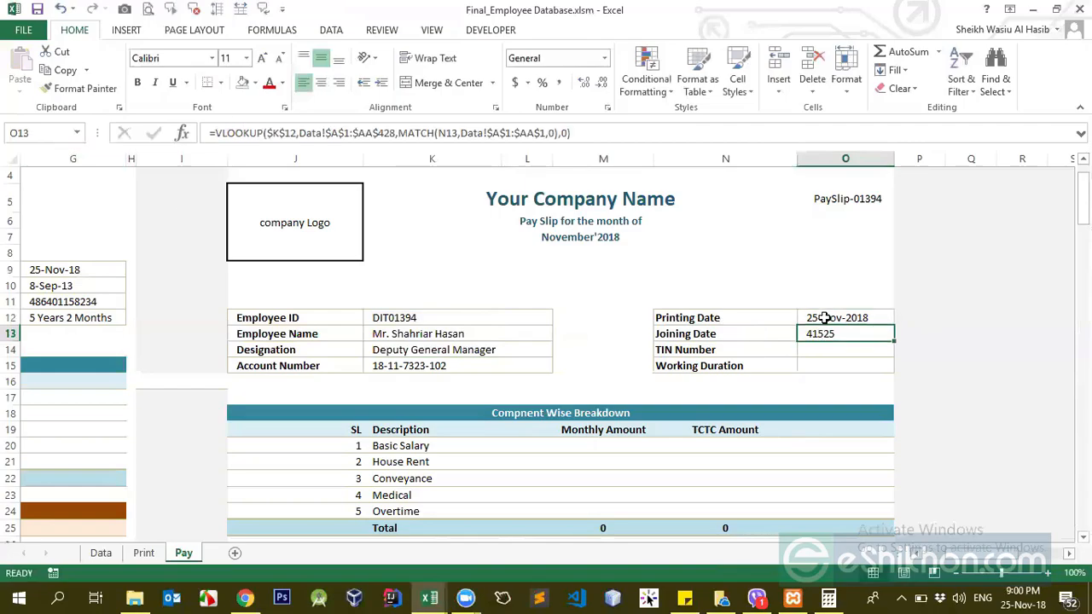
left_click(824, 317)
double_click(79, 89)
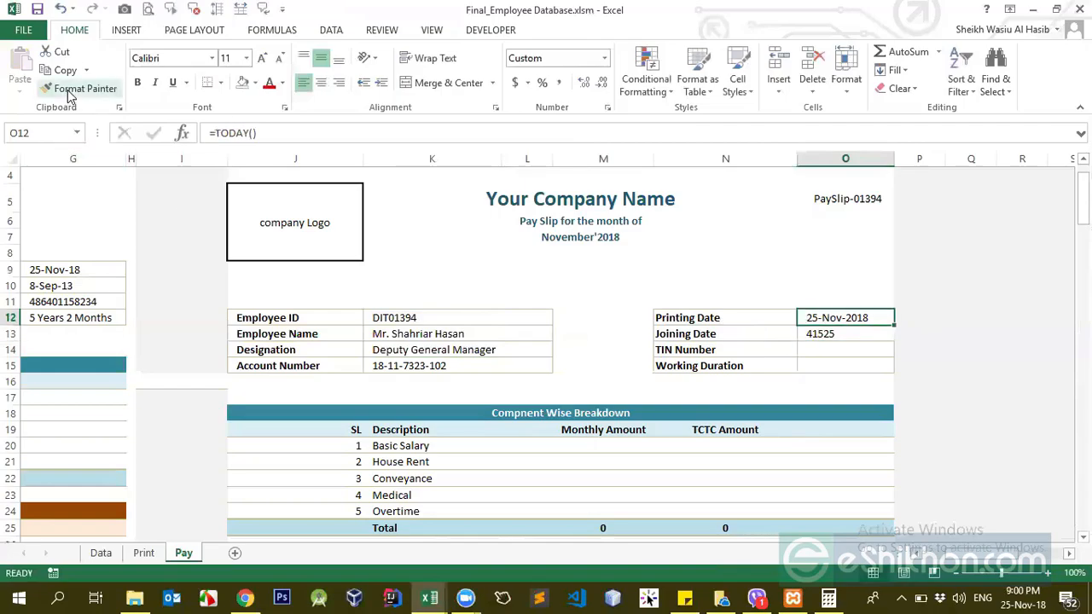
left_click(833, 336)
key("Escape")
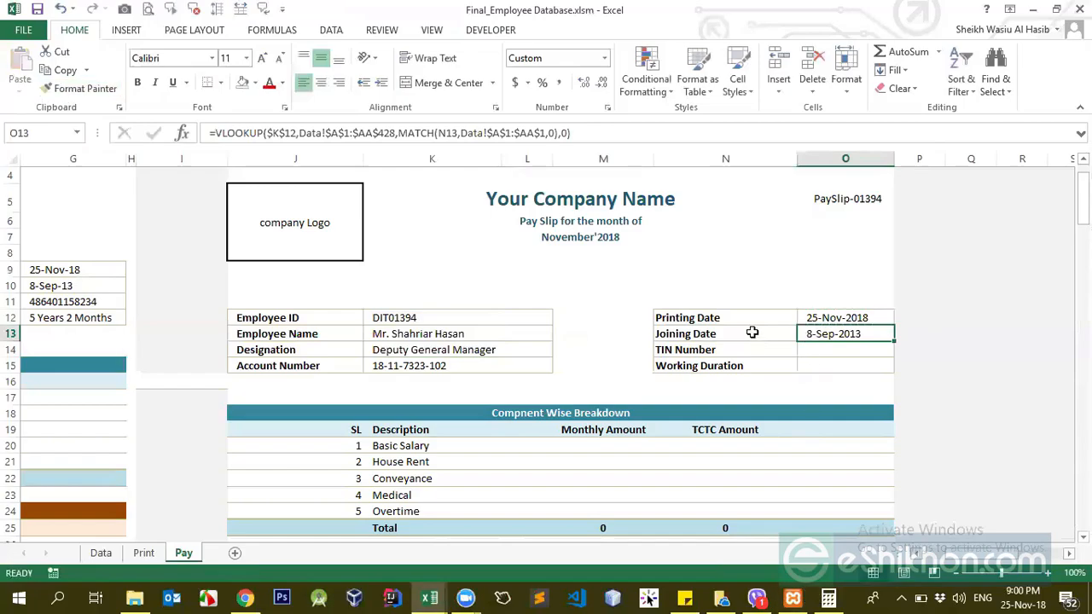
Step: Copy the O13 lookup formula into the TIN Number and Working Duration cells O14:O15
key("ctrl+c")
left_click_drag(846, 355, 846, 369)
key("Return")
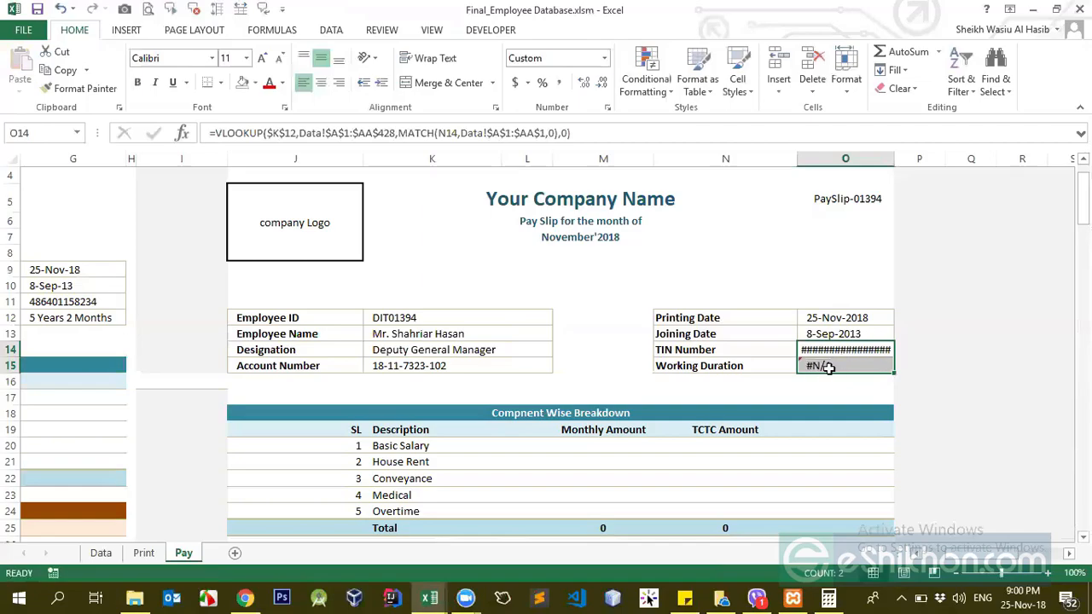
left_click(825, 367)
Step: Apply the Number format to the TIN Number cell O14 in place of the copied date format
left_click(836, 334)
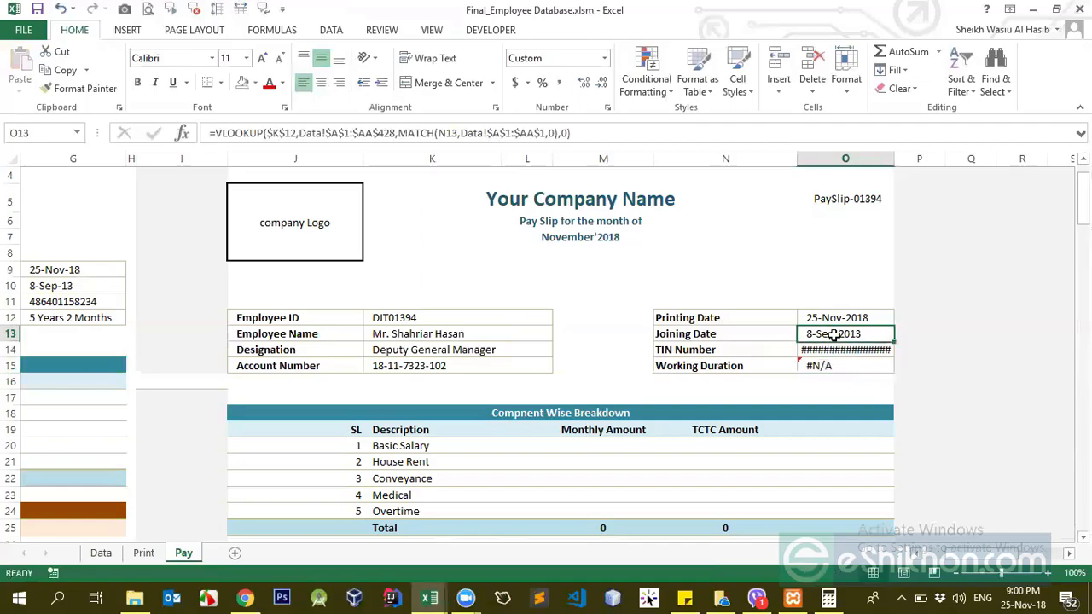
left_click_drag(832, 350, 830, 365)
left_click(605, 57)
left_click(588, 101)
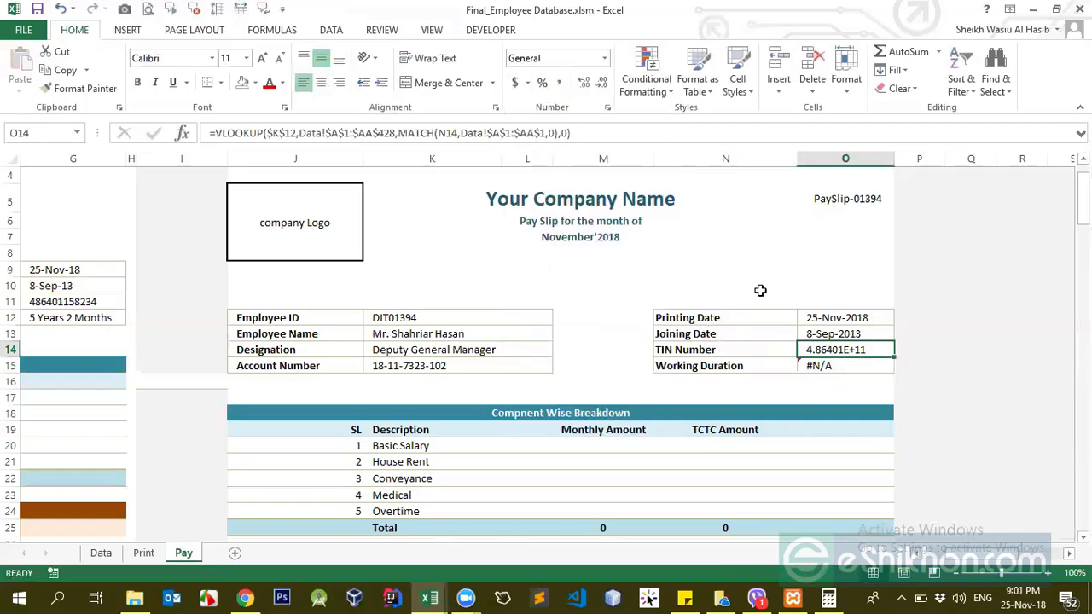
left_click(605, 57)
left_click(587, 131)
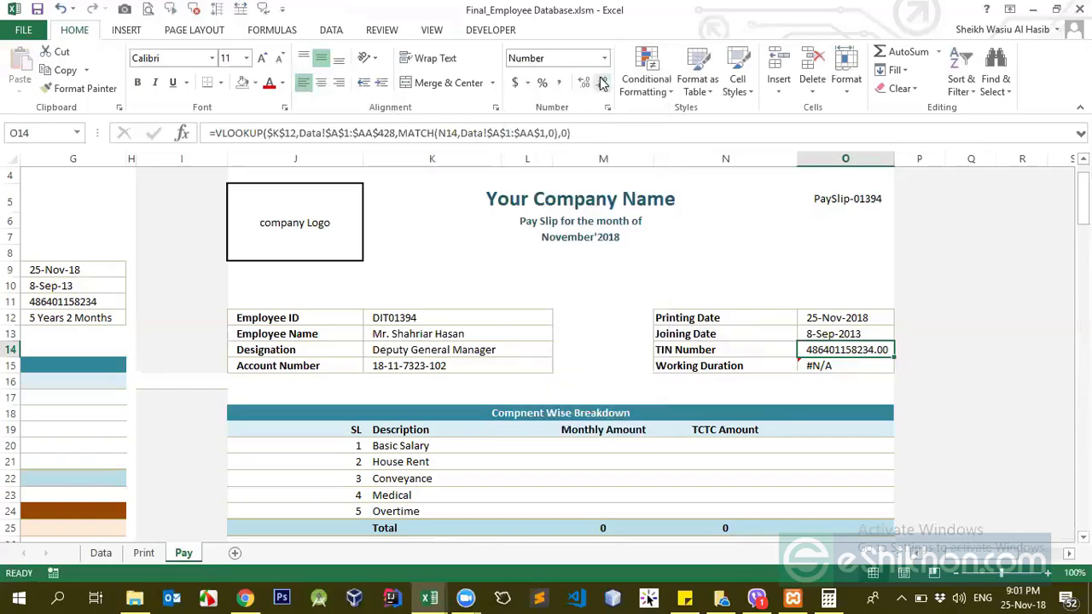
Step: Remove the decimal places from the TIN Number cell O14
left_click(602, 83)
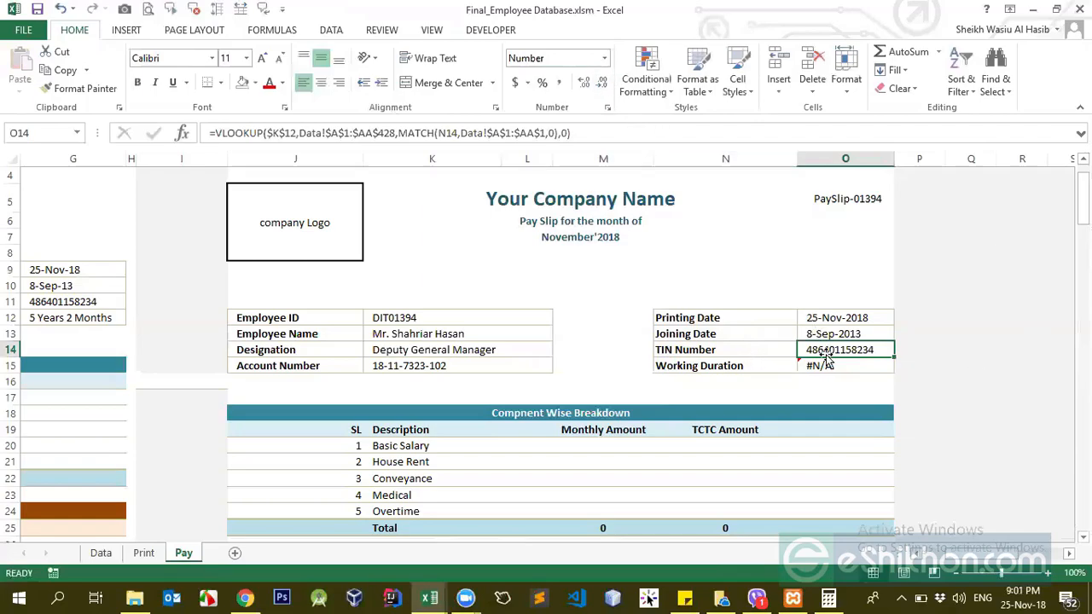
left_click(605, 58)
key("Escape")
left_click(415, 365)
left_click(817, 351)
Step: Clear the copied VLOOKUP formula from the Working Duration cell O15
left_click(775, 363)
left_click(819, 366)
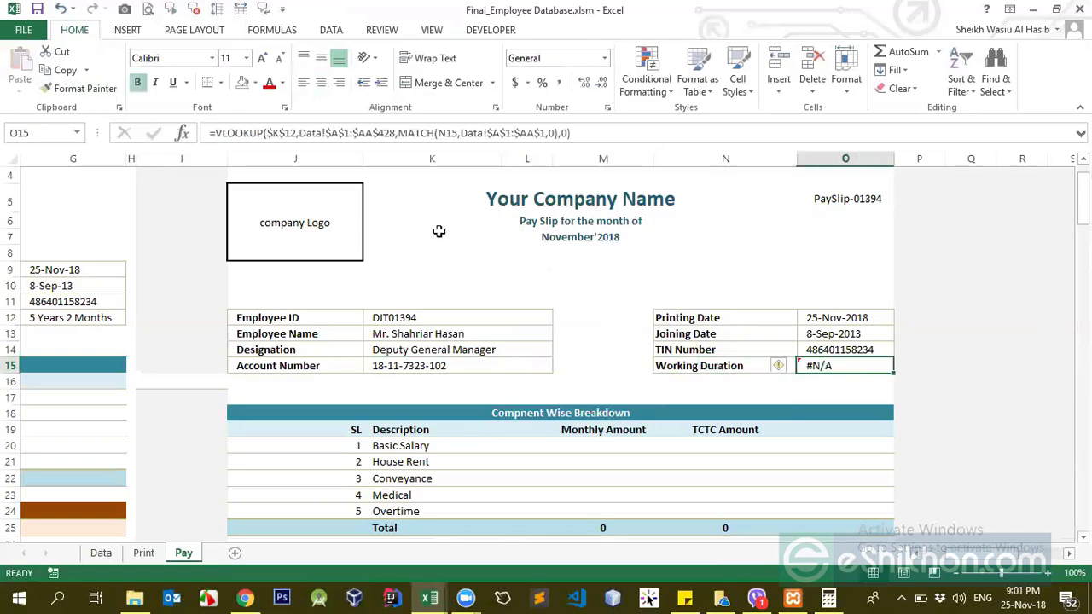
left_click(461, 132)
key("Return")
key("Up")
left_click(698, 367)
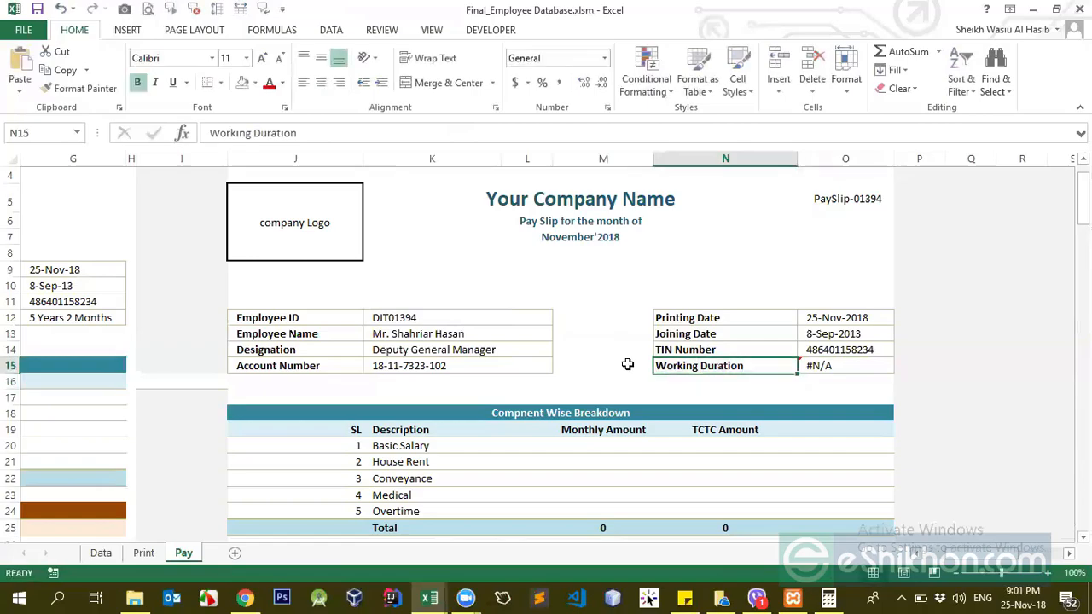
key("Right")
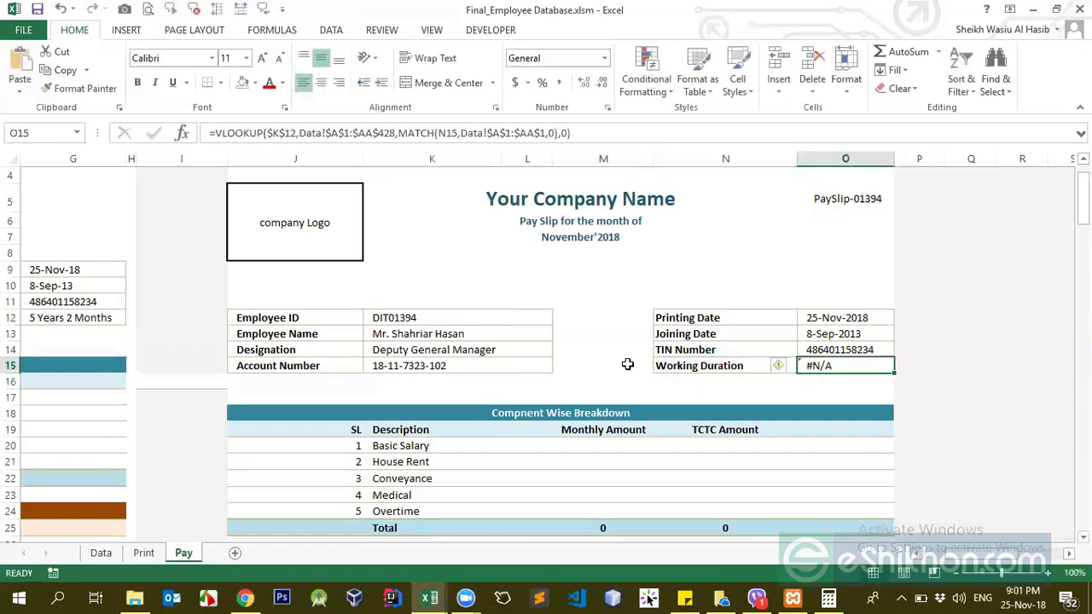
key("Delete")
key("Up")
key("Down")
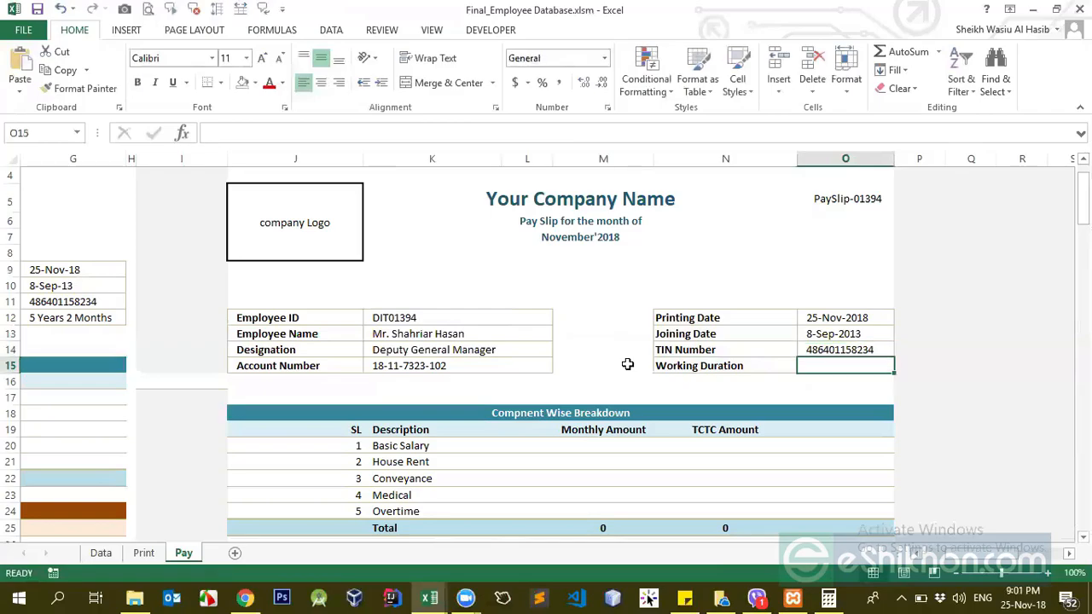
type("=")
type("date")
type("d")
key("BackSpace")
key("BackSpace")
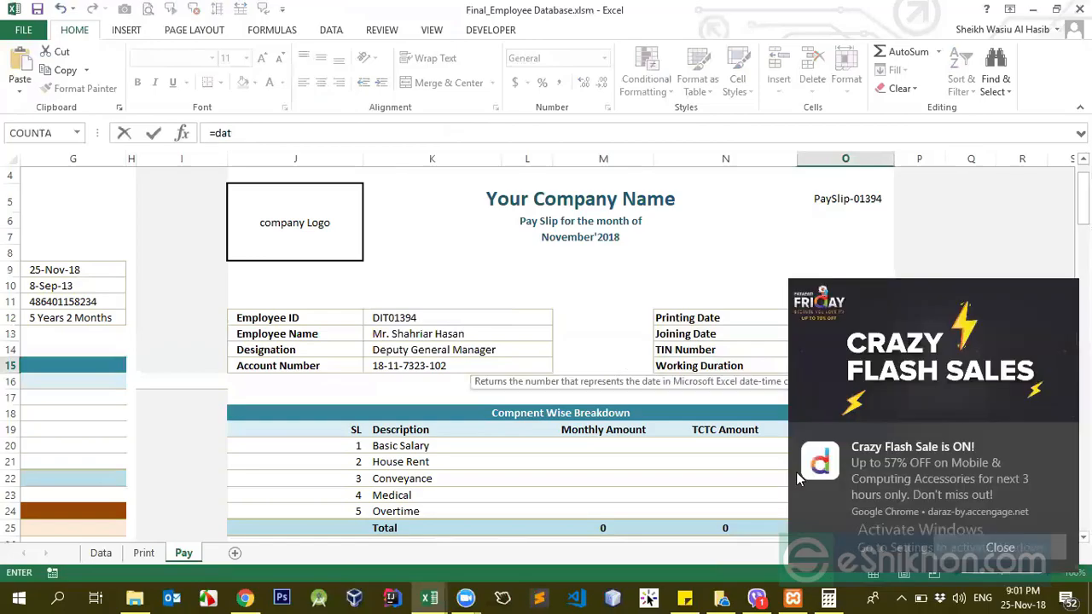
left_click(1063, 438)
left_click(849, 367)
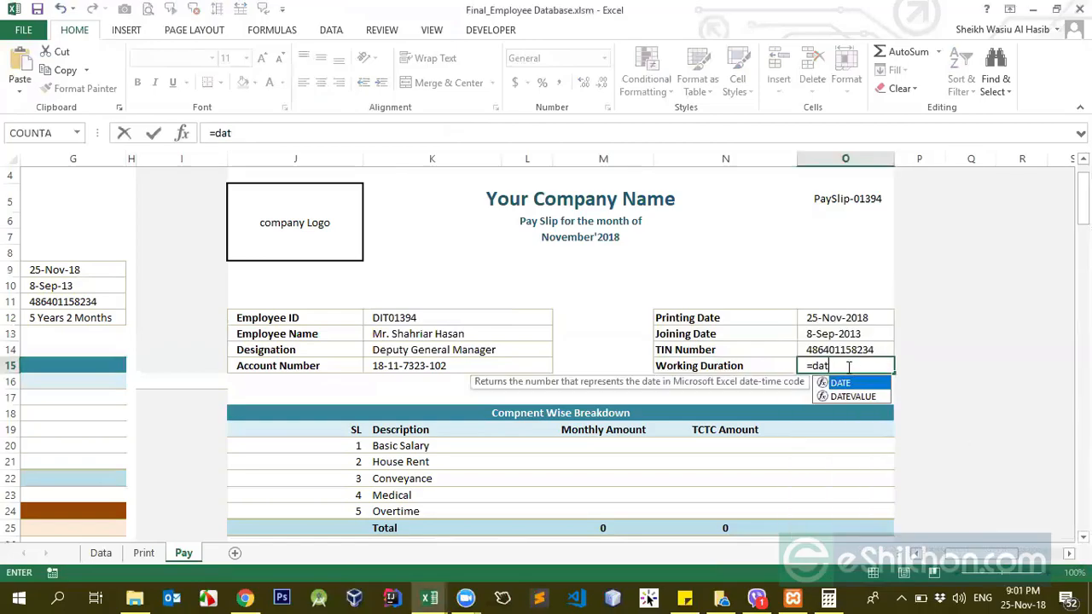
type("ed")
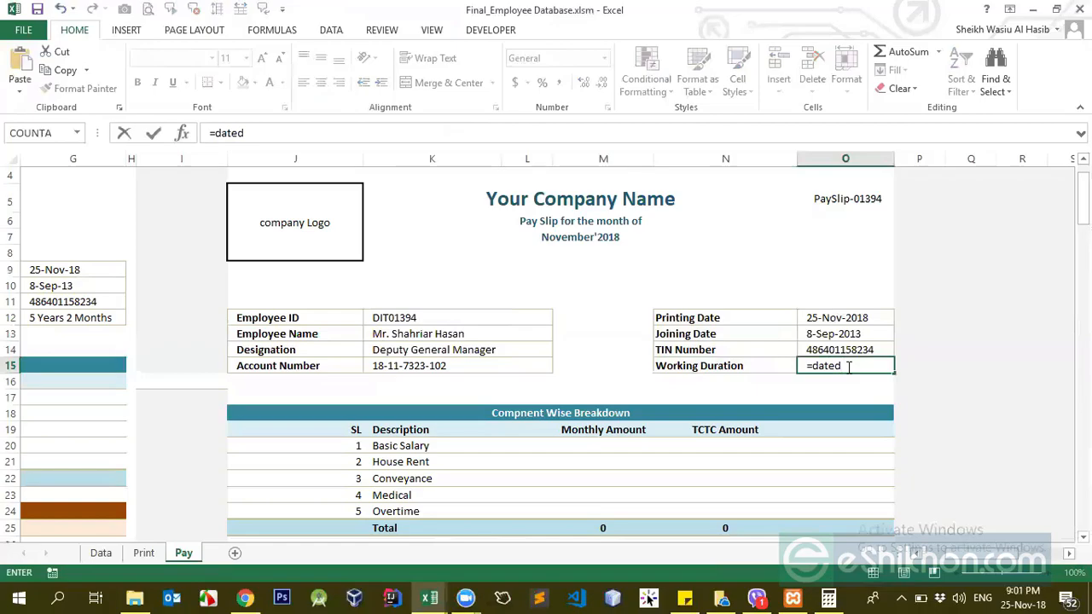
key("BackSpace")
key("BackSpace")
key("BackSpace")
key("BackSpace")
key("BackSpace")
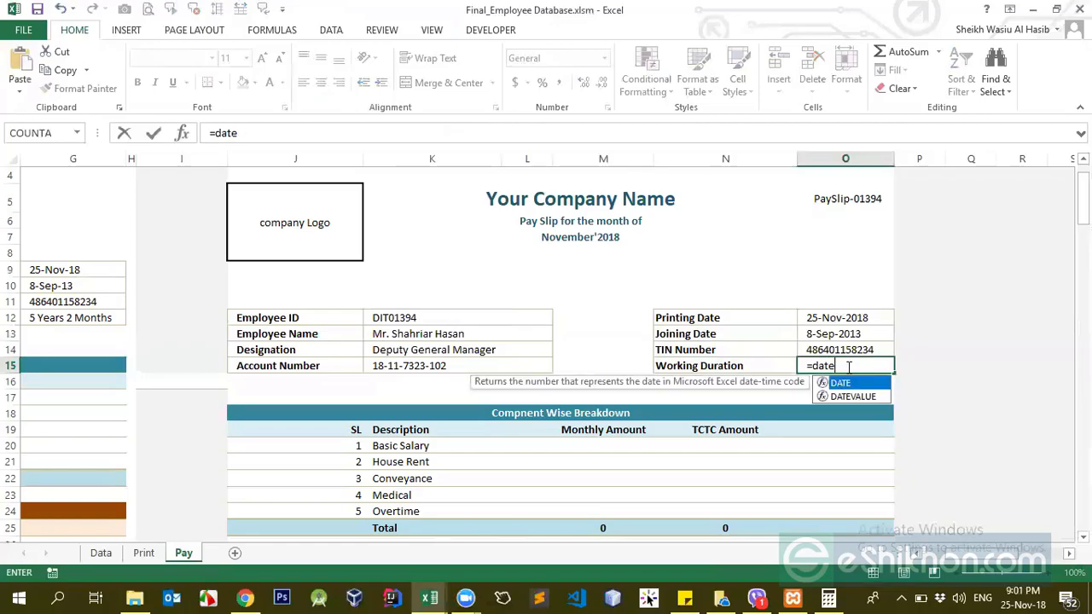
type("tei")
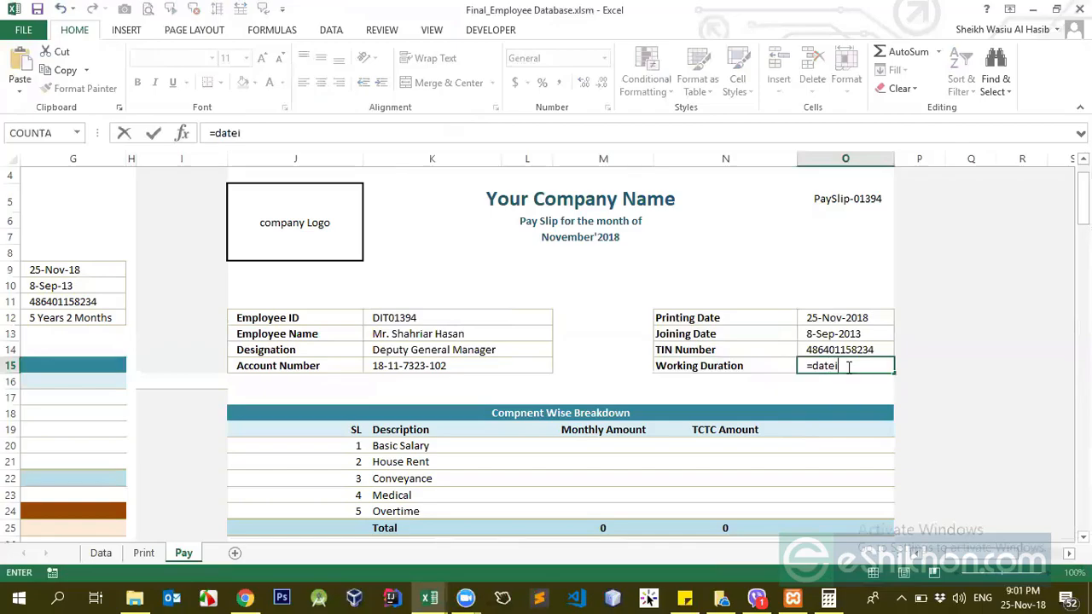
key("BackSpace")
key("BackSpace")
key("BackSpace")
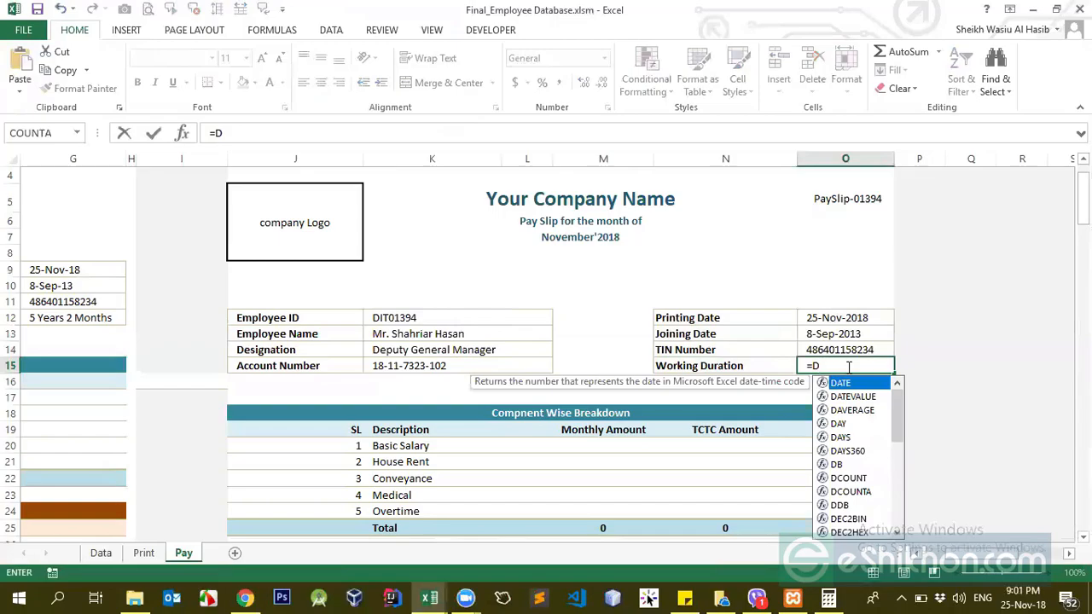
key("BackSpace")
type("datedif")
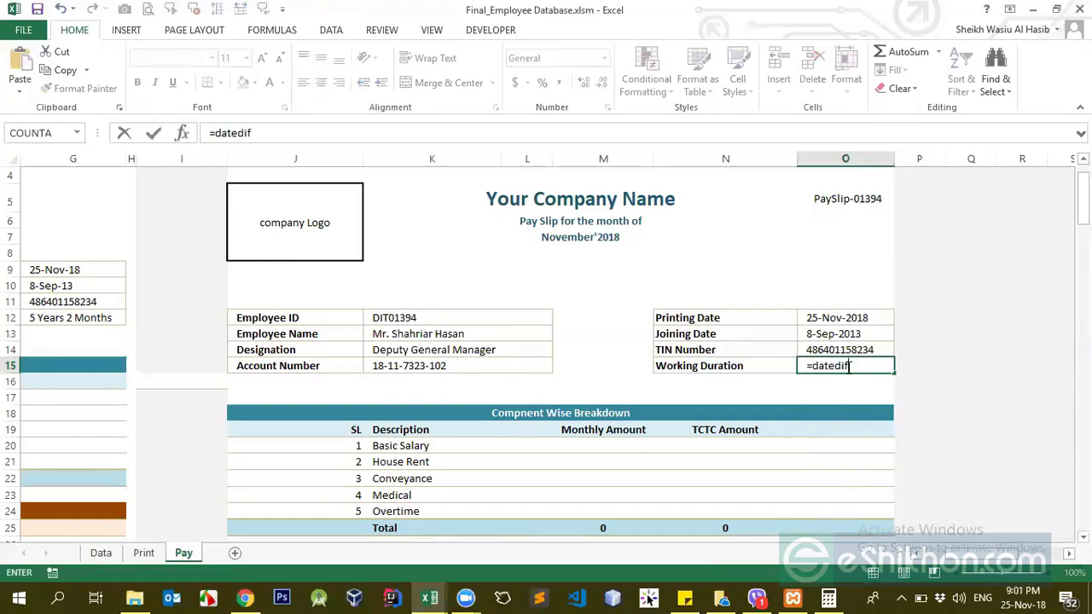
key("BackSpace")
key("BackSpace")
key("BackSpace")
key("BackSpace")
key("BackSpace")
key("BackSpace")
key("BackSpace")
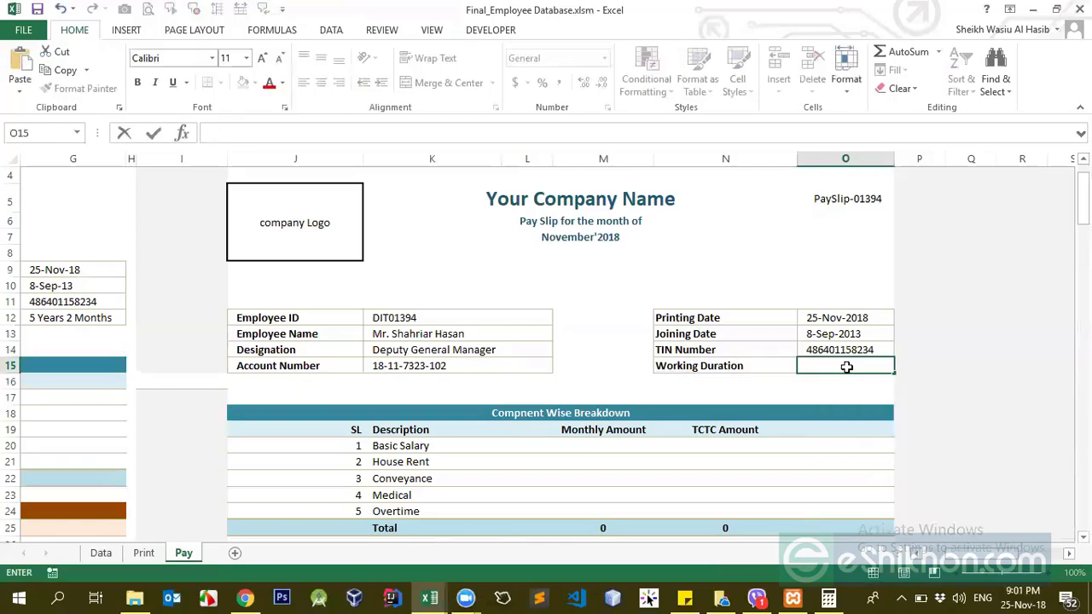
Step: Examine the DATEDIF formula in the Working Duration cell G12 of the finished payslip
key("Left")
key("Left")
key("Left")
key("Left")
key("Left")
key("Left")
key("Left")
key("Left")
key("Left")
key("Left")
key("Left")
key("Left")
key("Left")
key("Left")
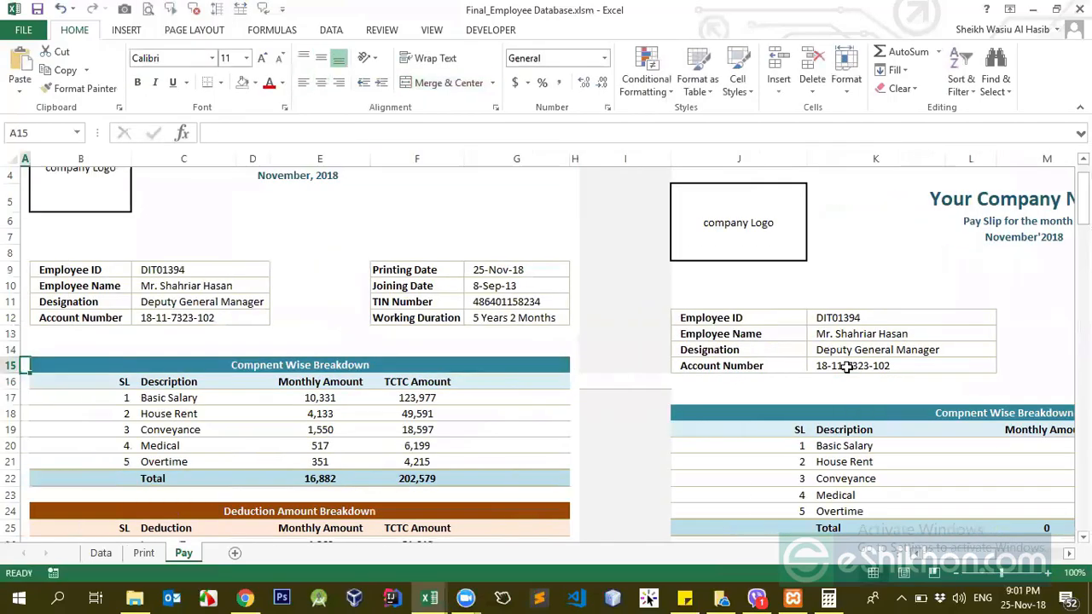
key("Right")
left_click(500, 411)
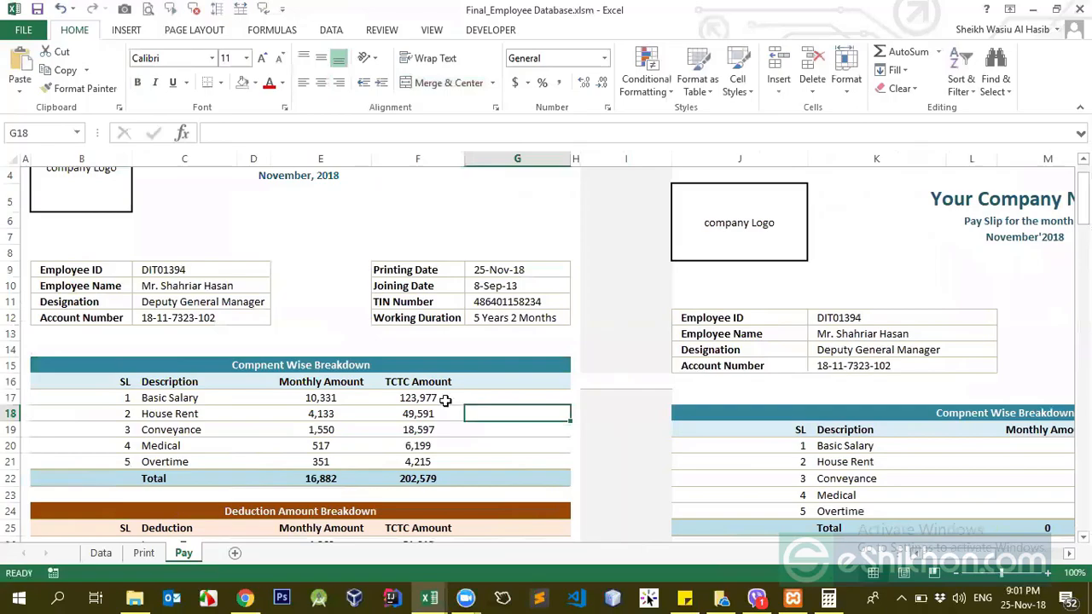
left_click(446, 401)
left_click(475, 318)
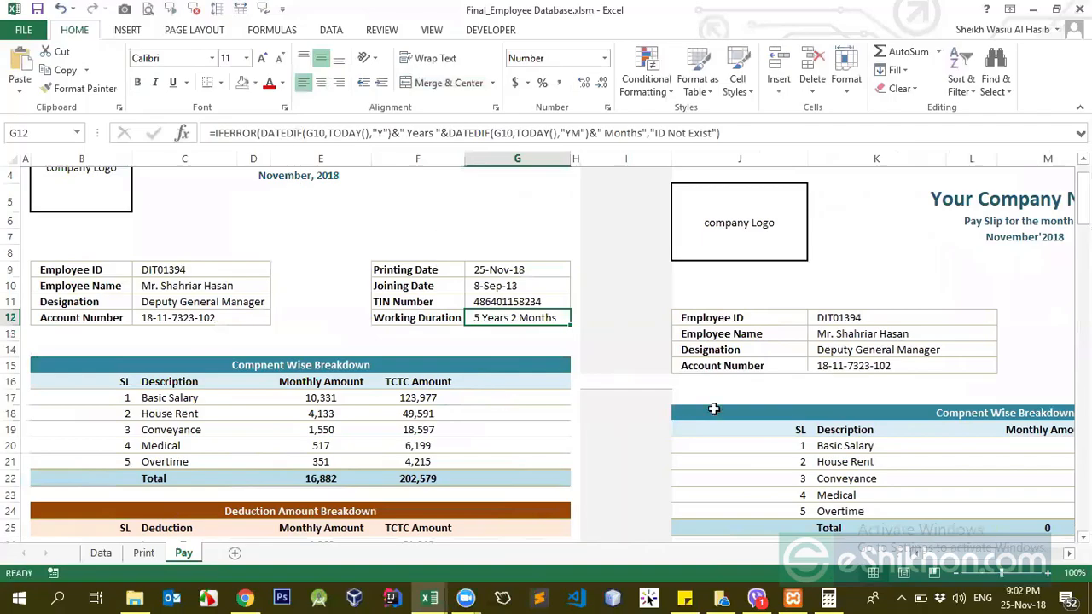
Step: Enter =DATEDIF(O13,O12,"Y") in the Working Duration cell O15 to count full years from Joining Date to Printing Date
left_click(893, 455)
key("ctrl+Right")
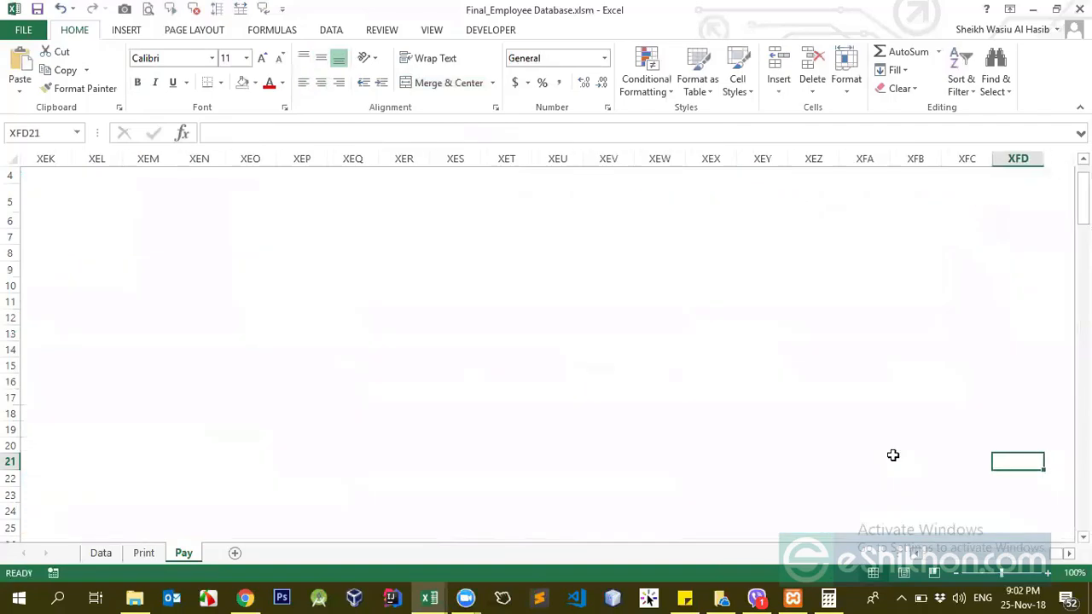
key("ctrl+Left")
key("Right")
key("Right")
key("Right")
key("Right")
key("Right")
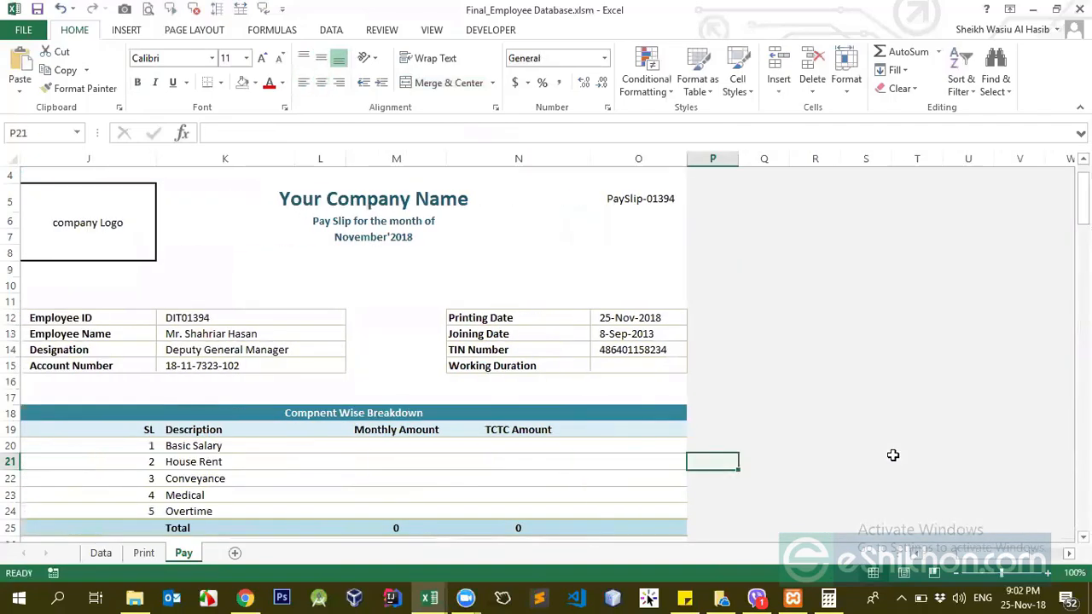
key("Left")
key("Left")
key("Up")
key("Up")
key("Up")
key("Up")
key("Up")
key("Up")
key("Right")
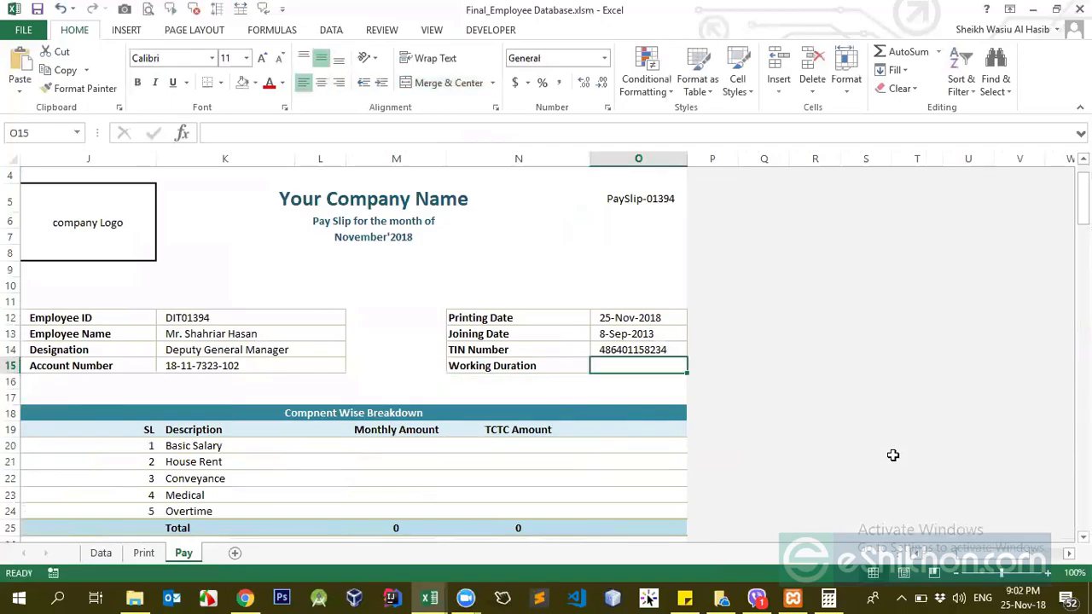
type("=datedi")
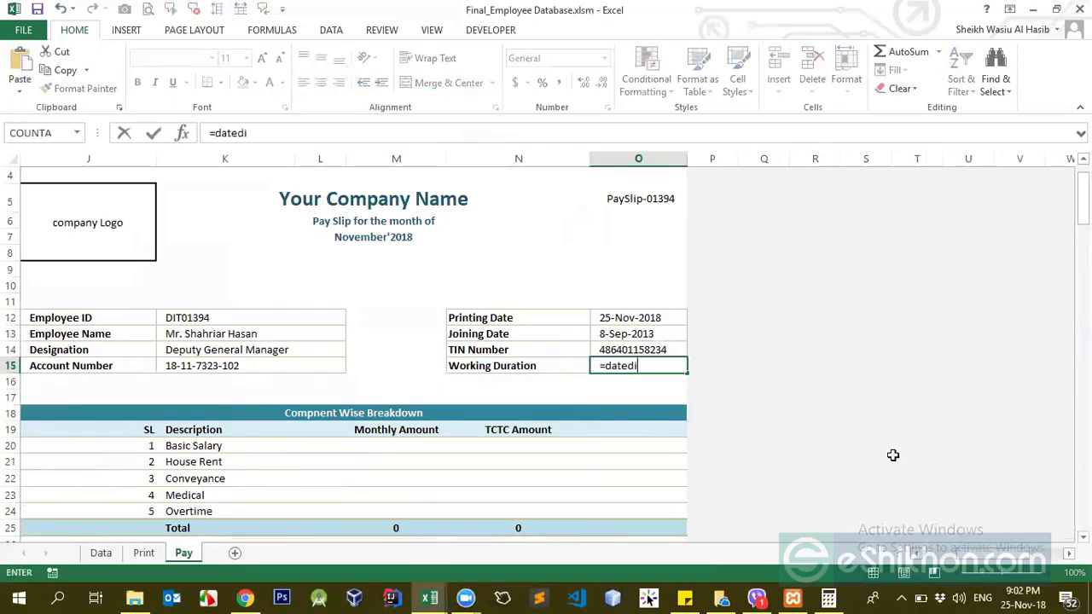
type("f(")
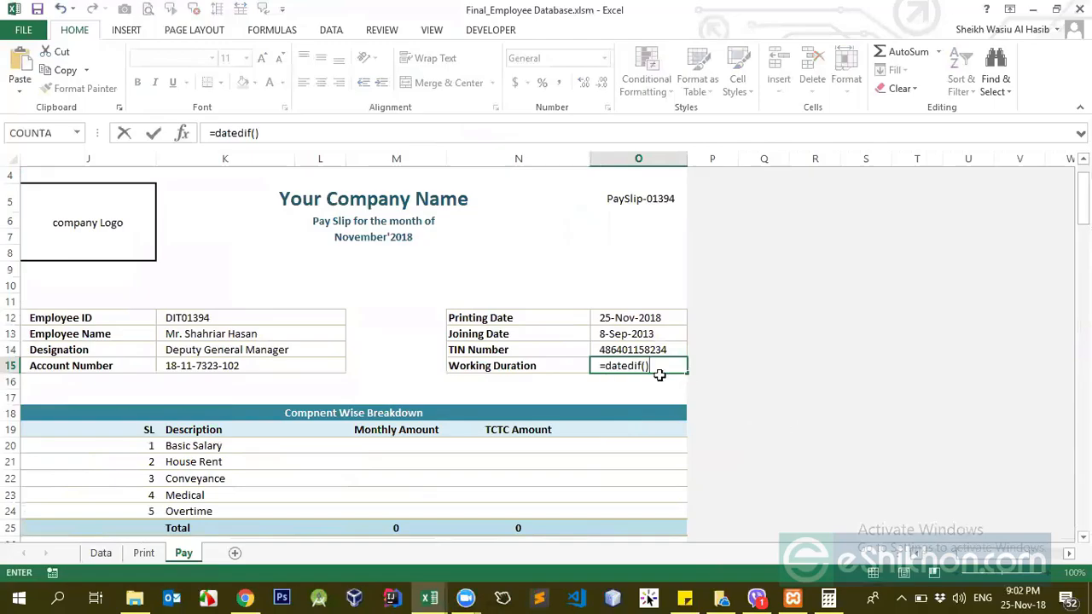
left_click(647, 365)
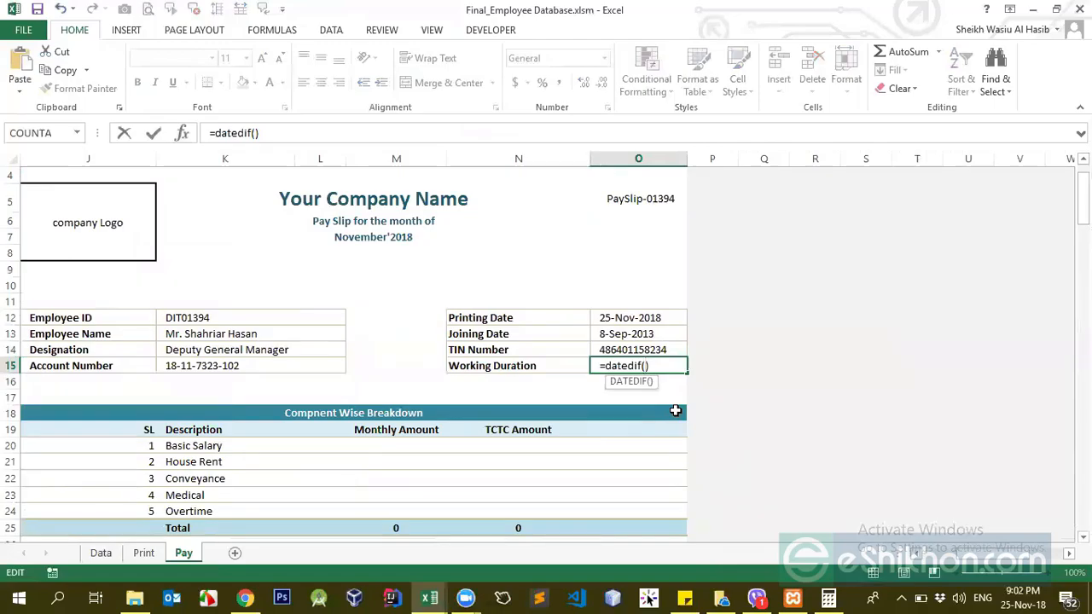
left_click(640, 334)
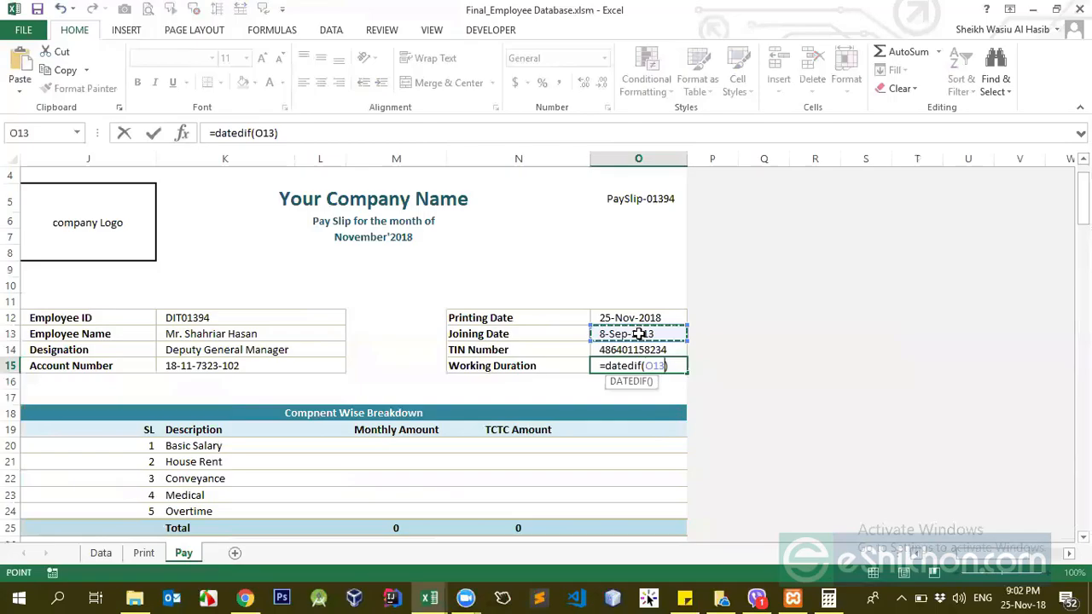
type(",")
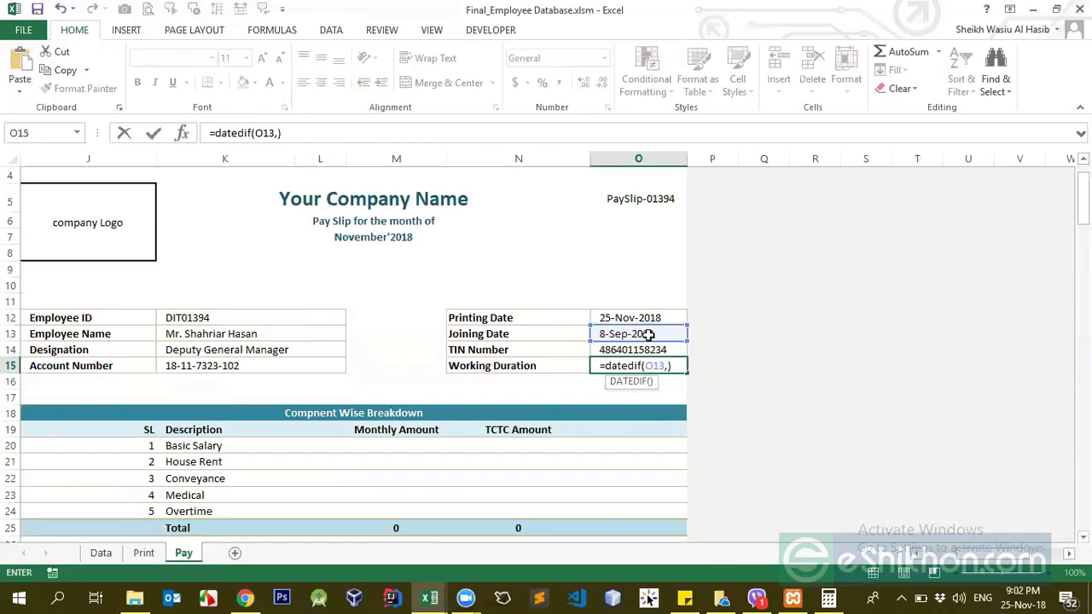
left_click(650, 310)
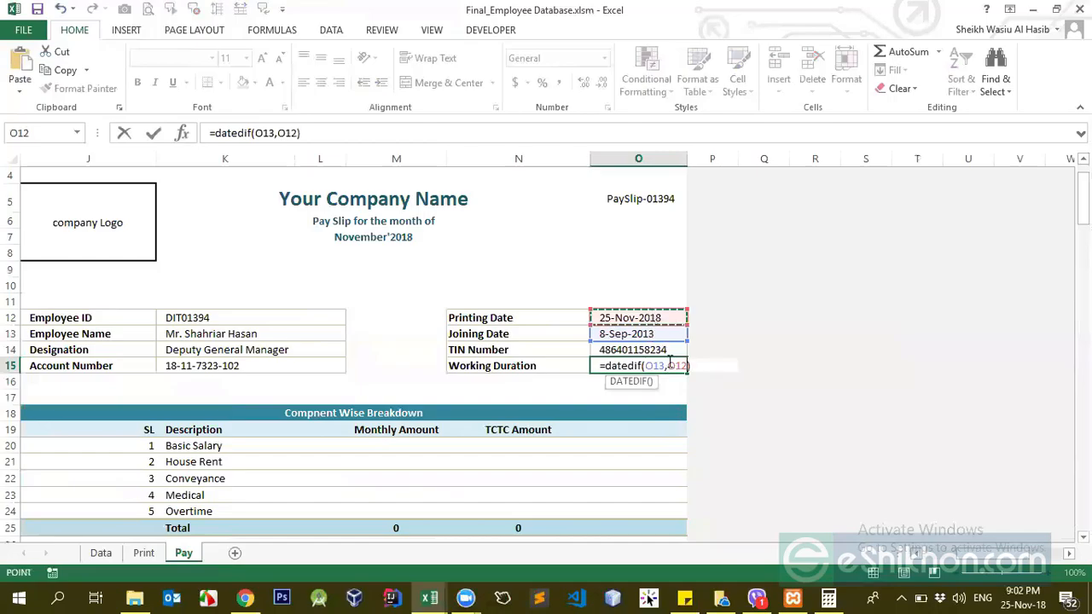
type(",")
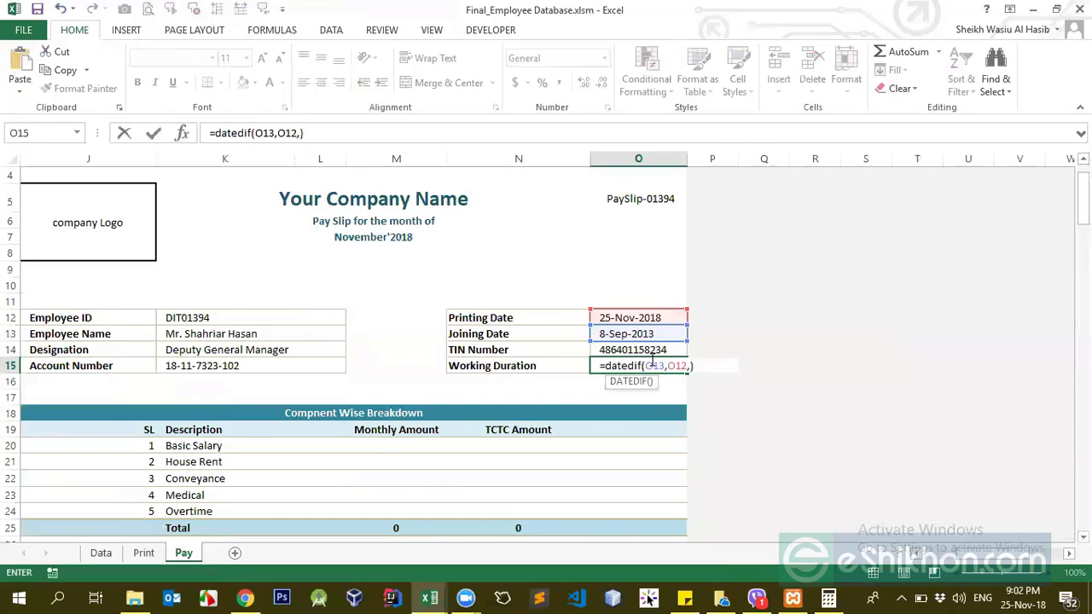
type("Y\")")
left_click(718, 366)
type("&")
key("BackSpace")
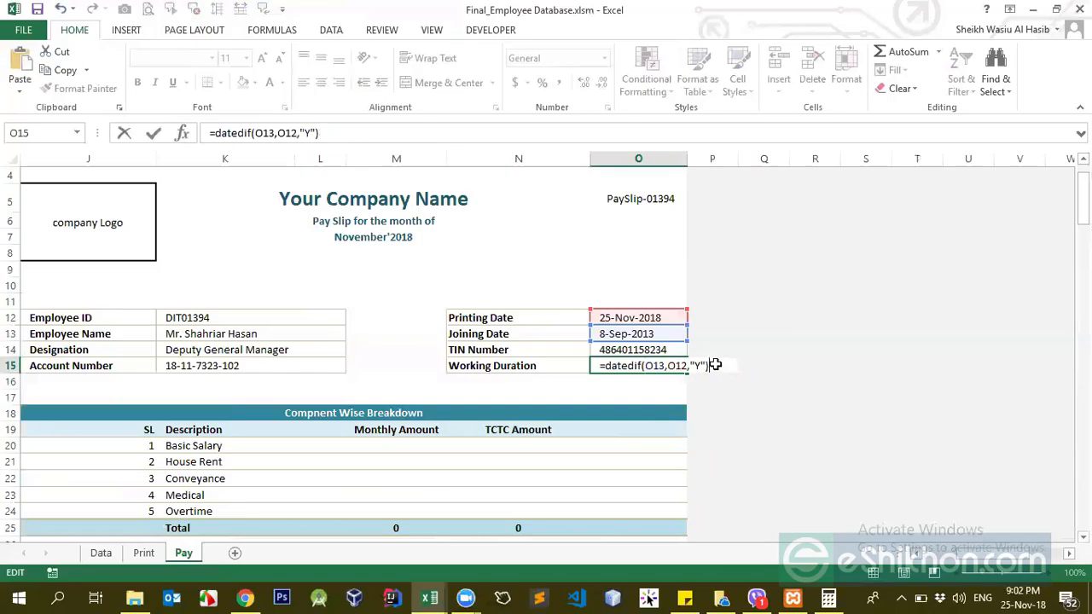
key("ctrl+Return")
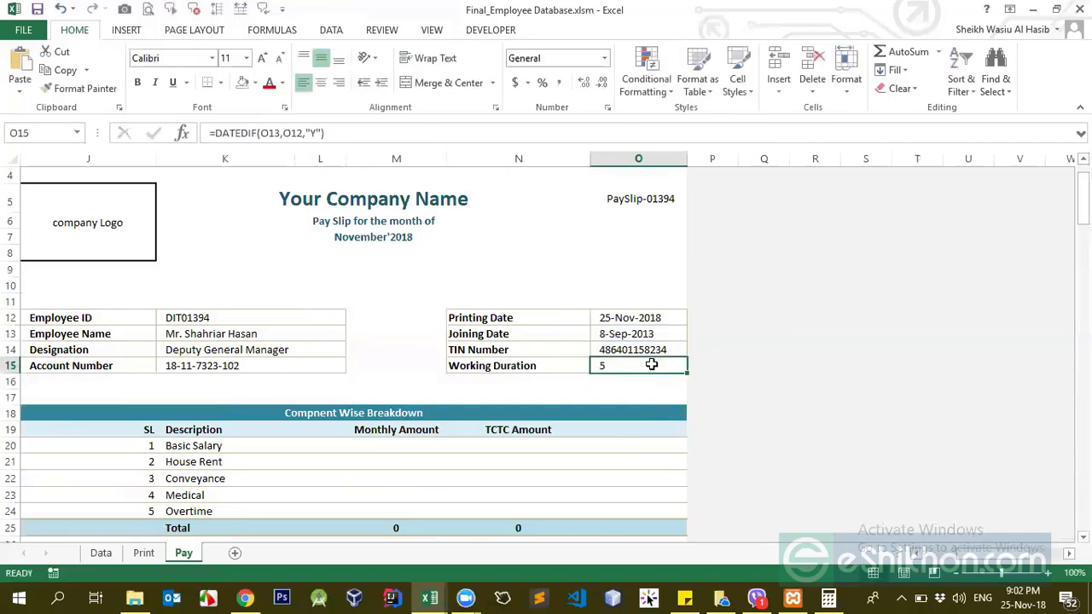
Step: Append &" Years" to the DATEDIF formula in O15, with a space before the word
left_click(359, 134)
type("&")
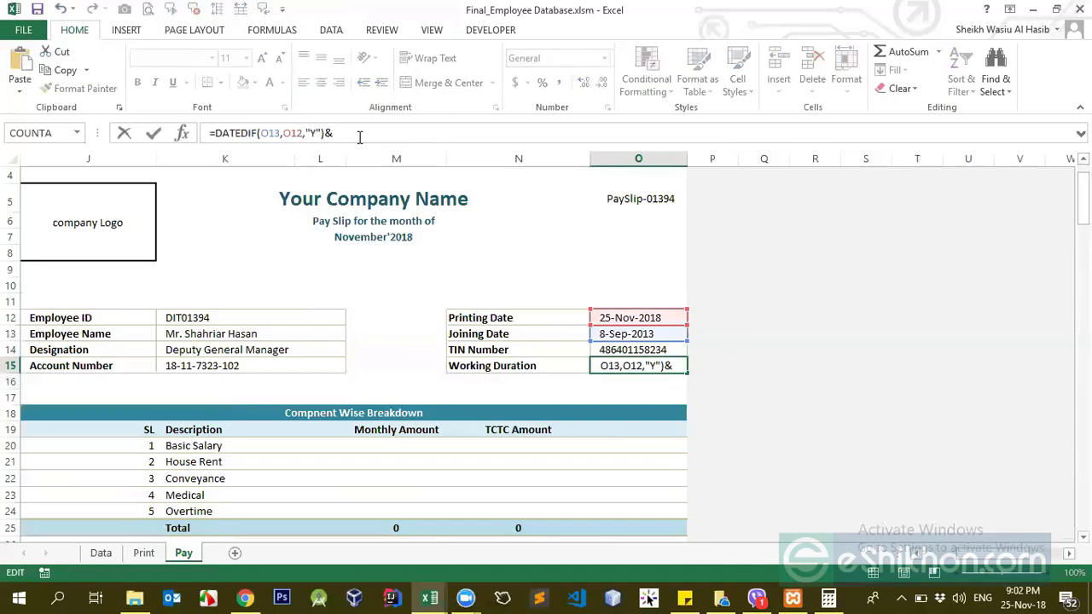
type("\"Years\"")
left_click(339, 134)
key("Return")
key("Up")
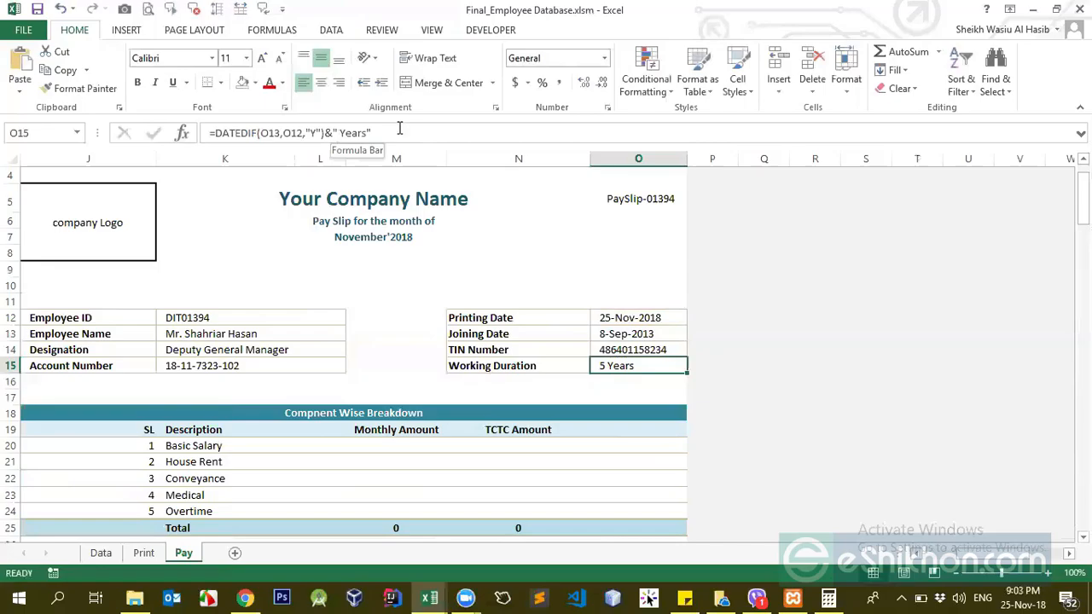
Step: Append &DATEDIF(O13,O12,"YM") to the Working Duration formula in O15, adding a space after the word Years
left_click(399, 128)
left_click_drag(304, 133, 259, 133)
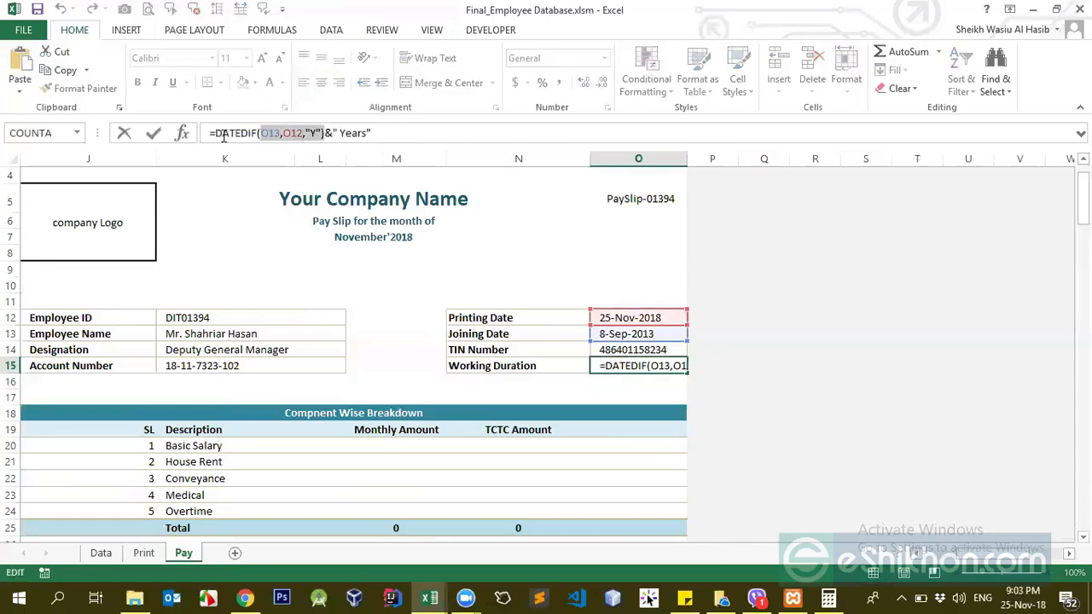
left_click(399, 134)
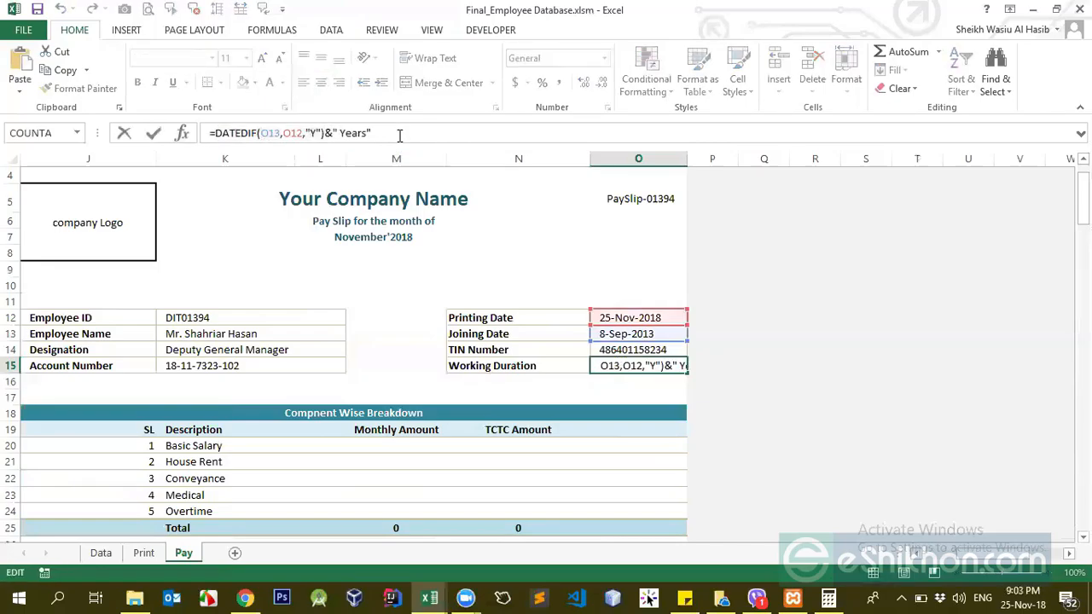
type("&")
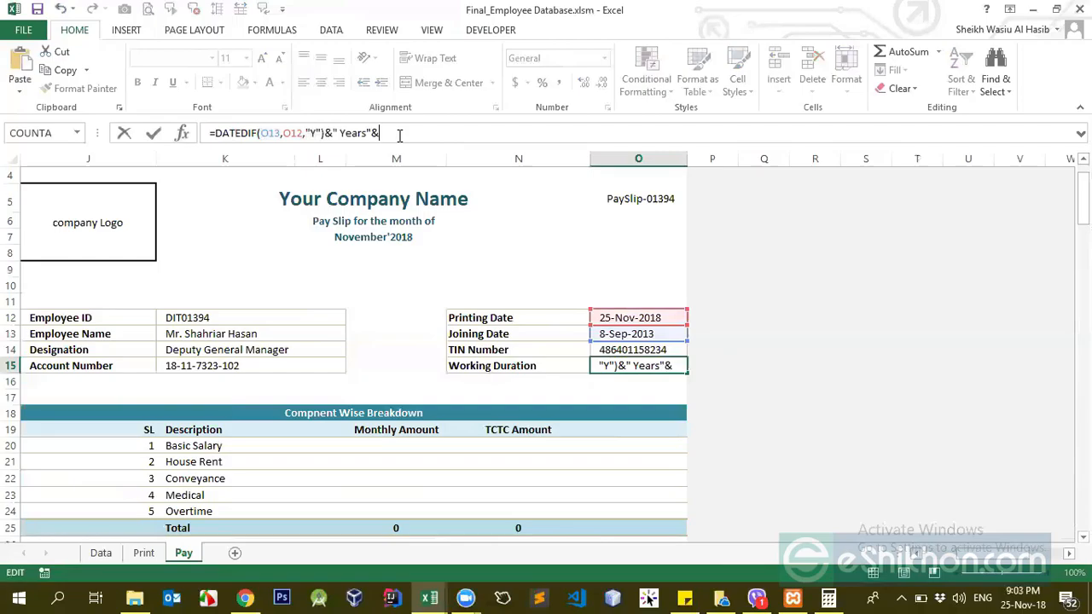
key("ctrl+v")
left_click(367, 133)
left_click_drag(475, 133, 485, 133)
type("YM")
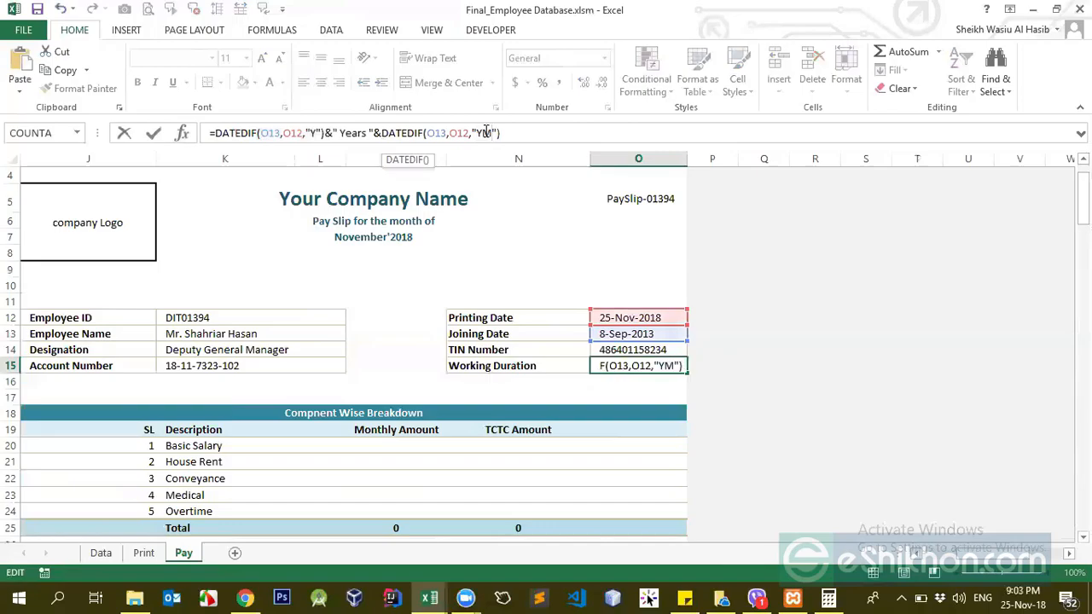
left_click(571, 135)
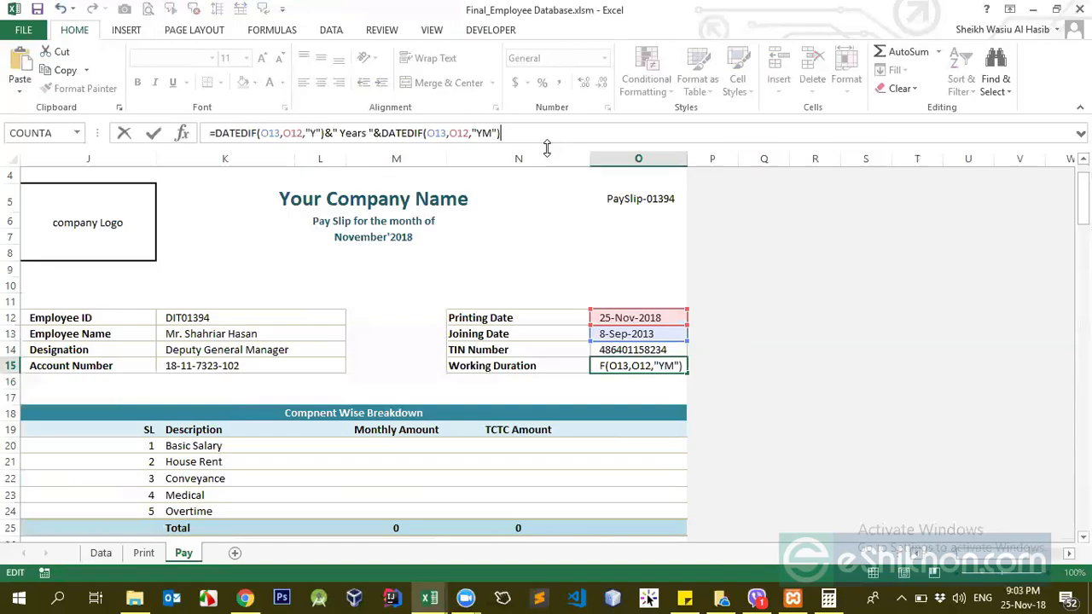
key("Return")
key("Up")
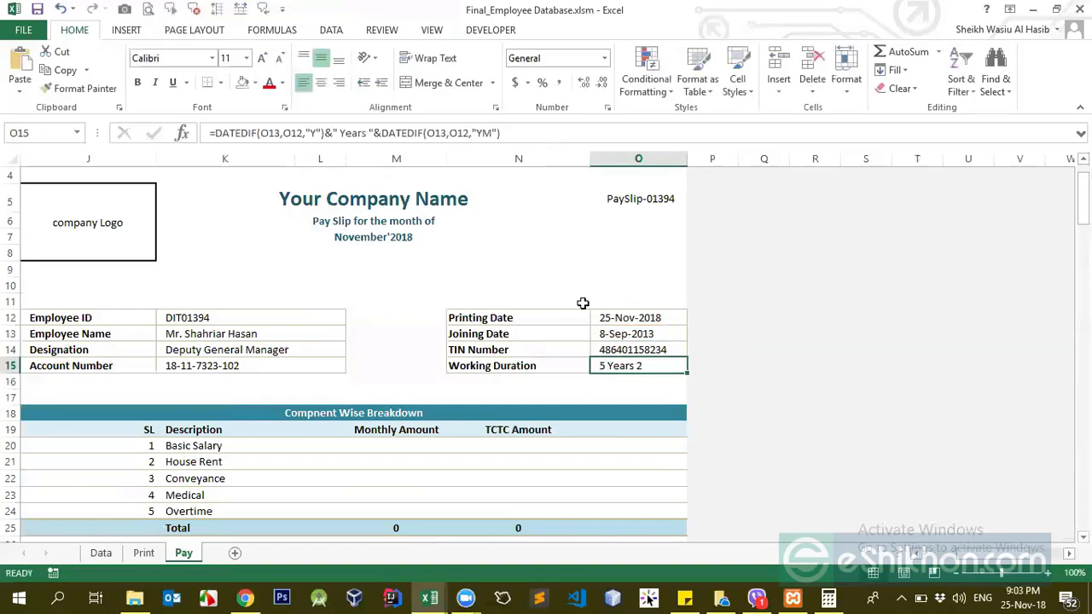
Step: Append & " Months" to the end of the Working Duration formula in O15
left_click(624, 382)
left_click(658, 366)
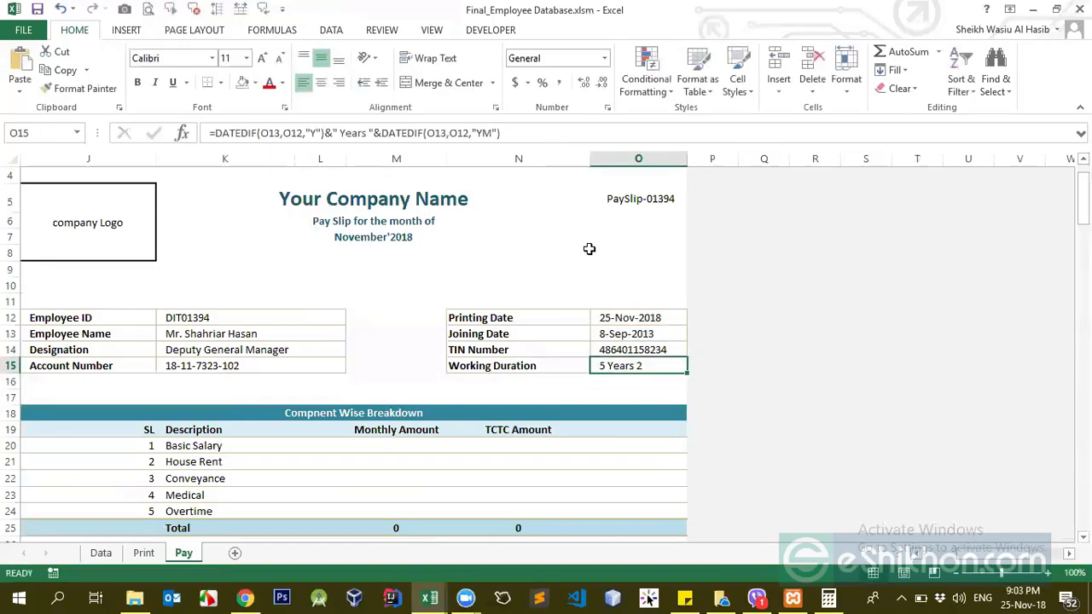
left_click(563, 135)
type("&")
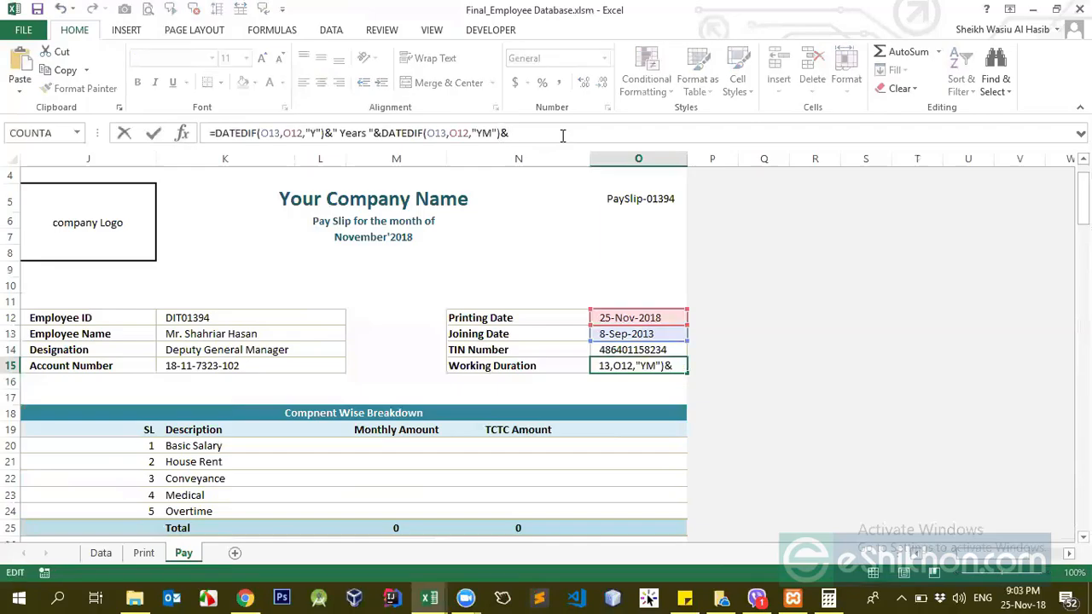
type(" \" Month")
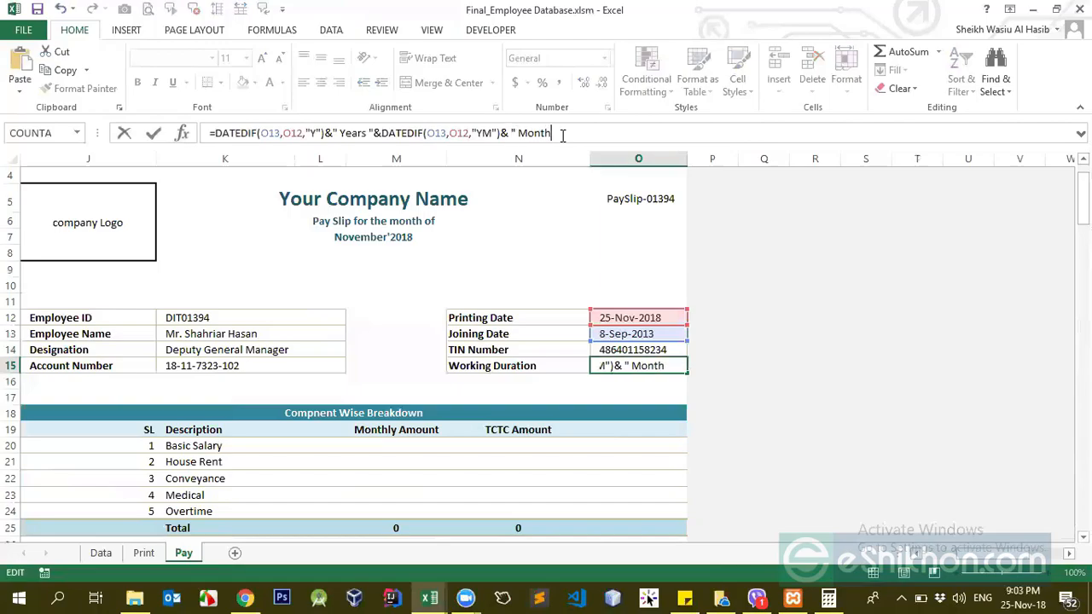
type("s")
key("ctrl+Return")
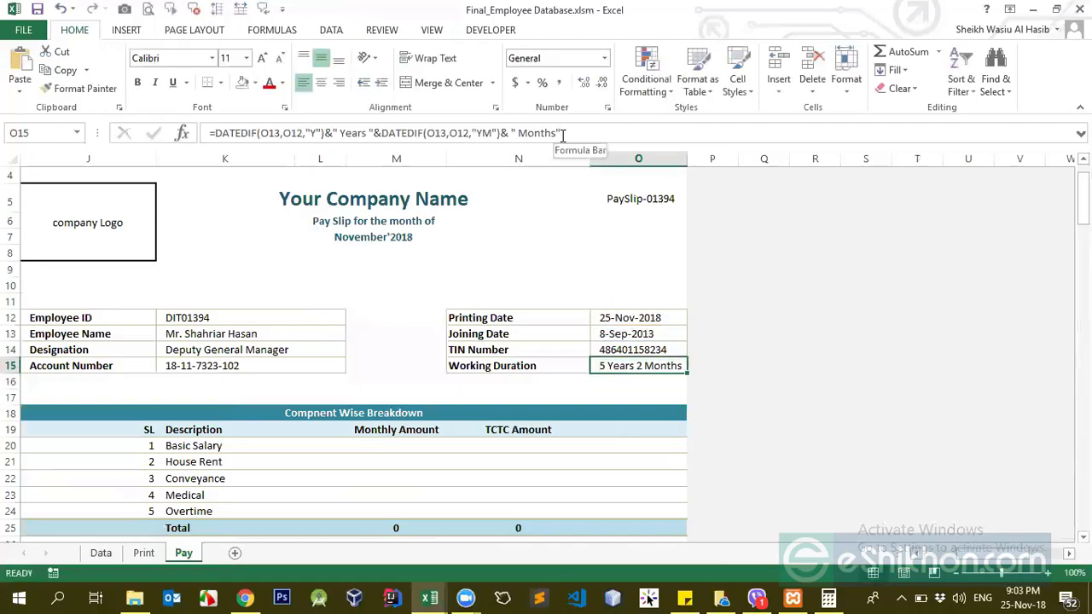
Step: Compare the employee details and Working Duration of the finished payslip with those of the new payslip
key("ctrl+Left")
key("ctrl+Left")
key("ctrl+Left")
key("ctrl+Left")
key("ctrl+Left")
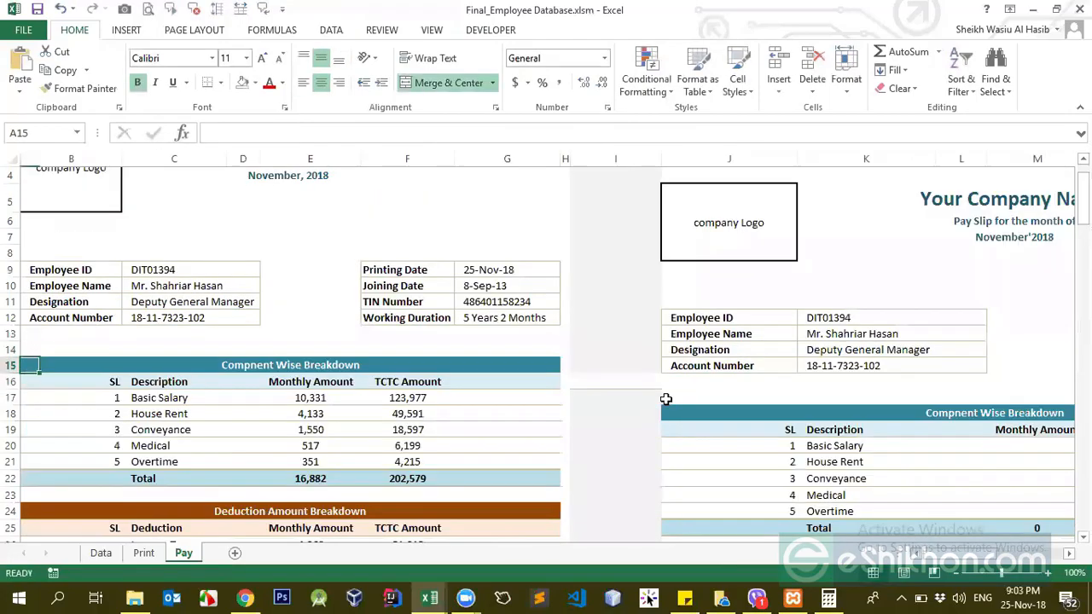
left_click(522, 318)
left_click(928, 340)
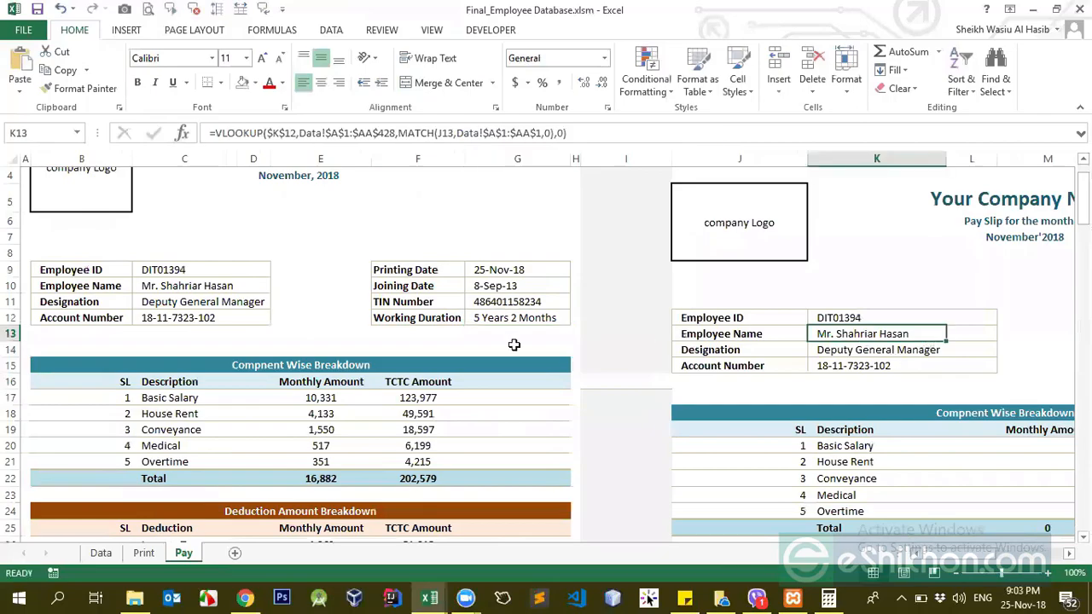
left_click(182, 319)
left_click(869, 320)
left_click(892, 349)
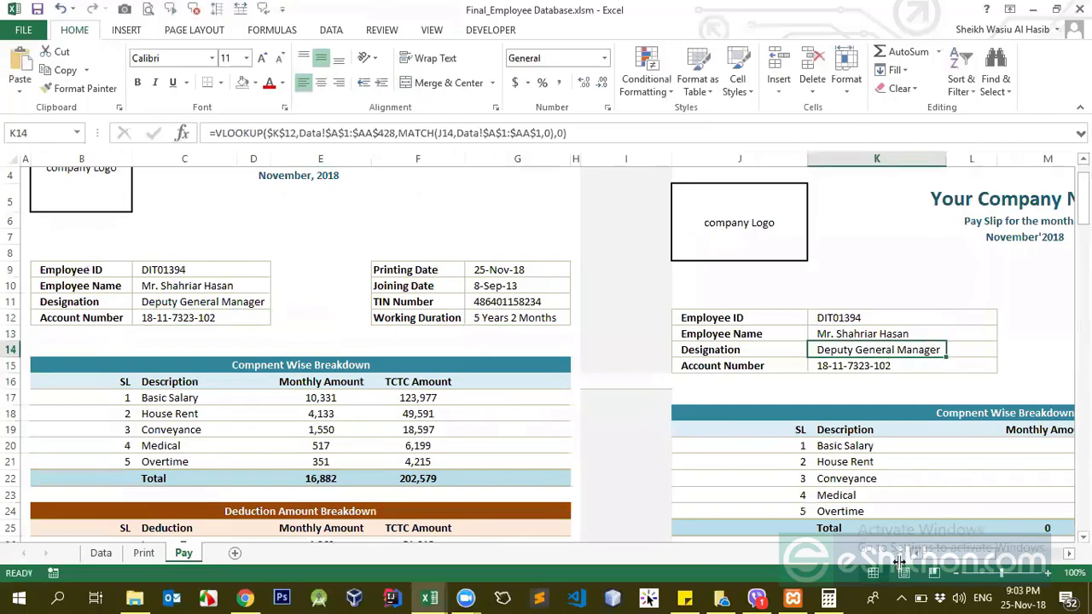
Step: Wrap the Working Duration formula in O15 in IFERROR with "Did not found" as the error value
mouse_move(955, 554)
left_mouse_down()
mouse_move(1058, 556)
mouse_move(969, 555)
left_mouse_up()
left_click(868, 366)
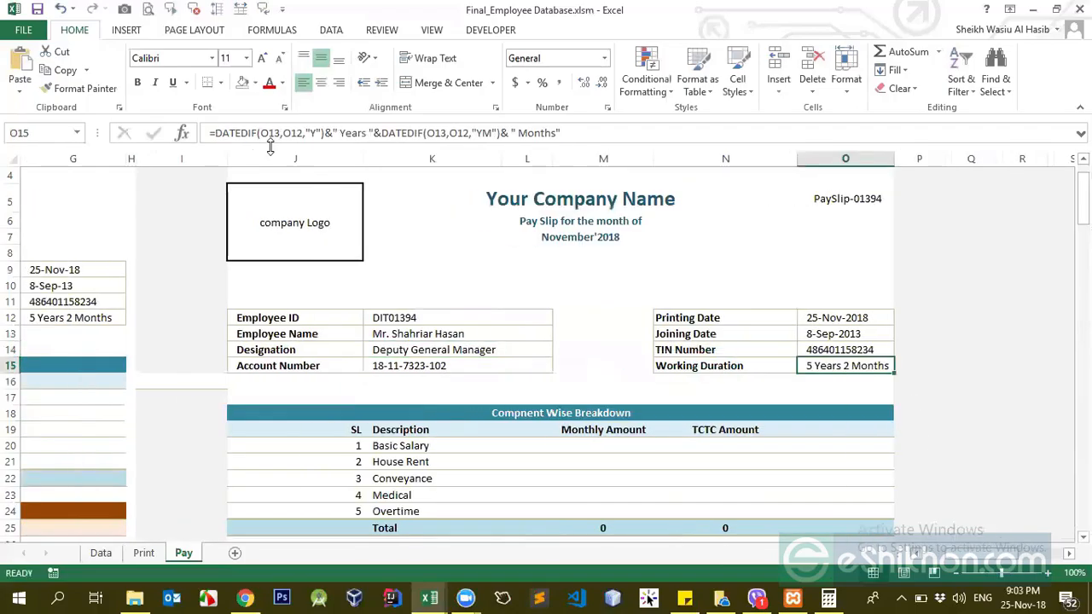
left_click(216, 133)
type("ife")
double_click(251, 163)
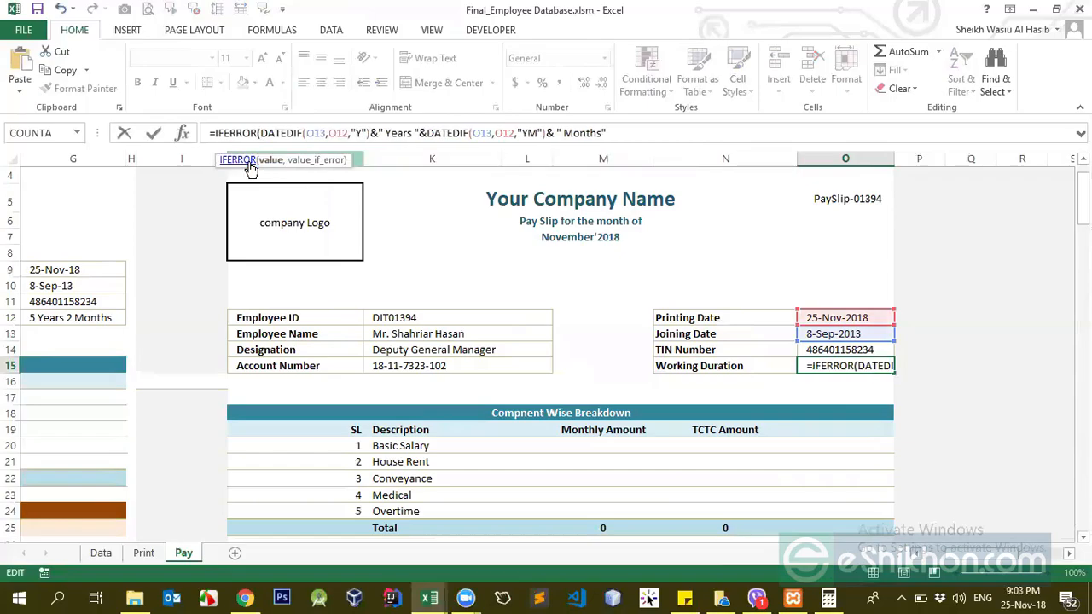
type(",")
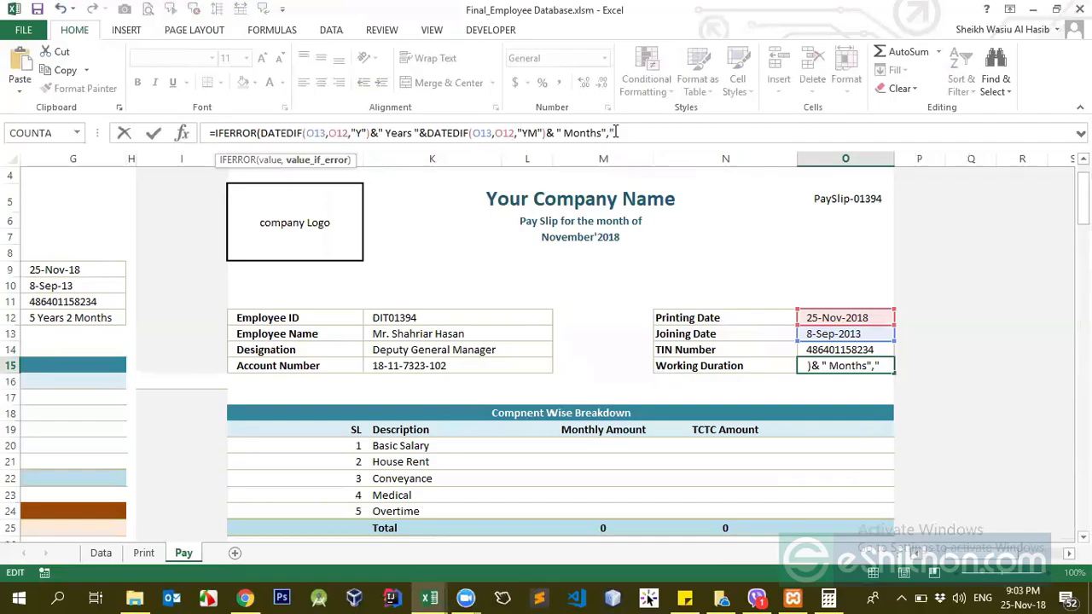
type("D")
type("id ")
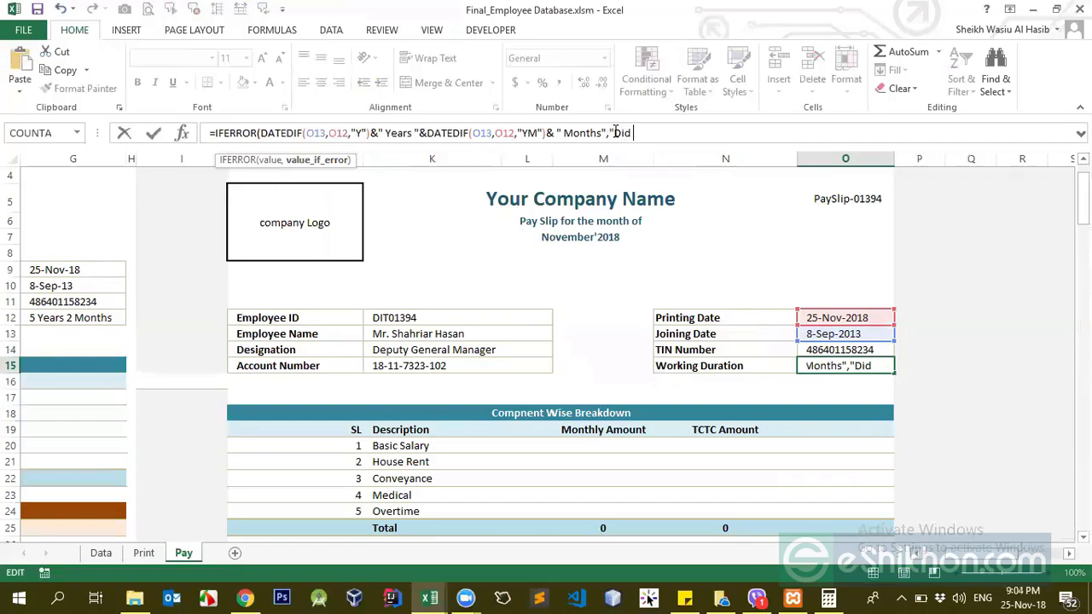
type("not fou")
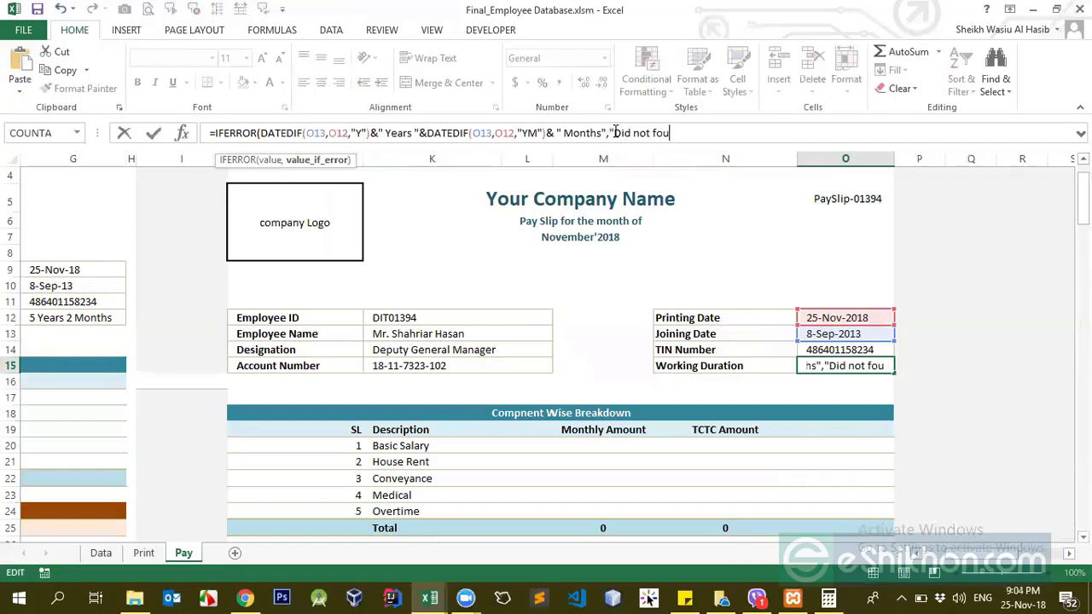
type("nd\")")
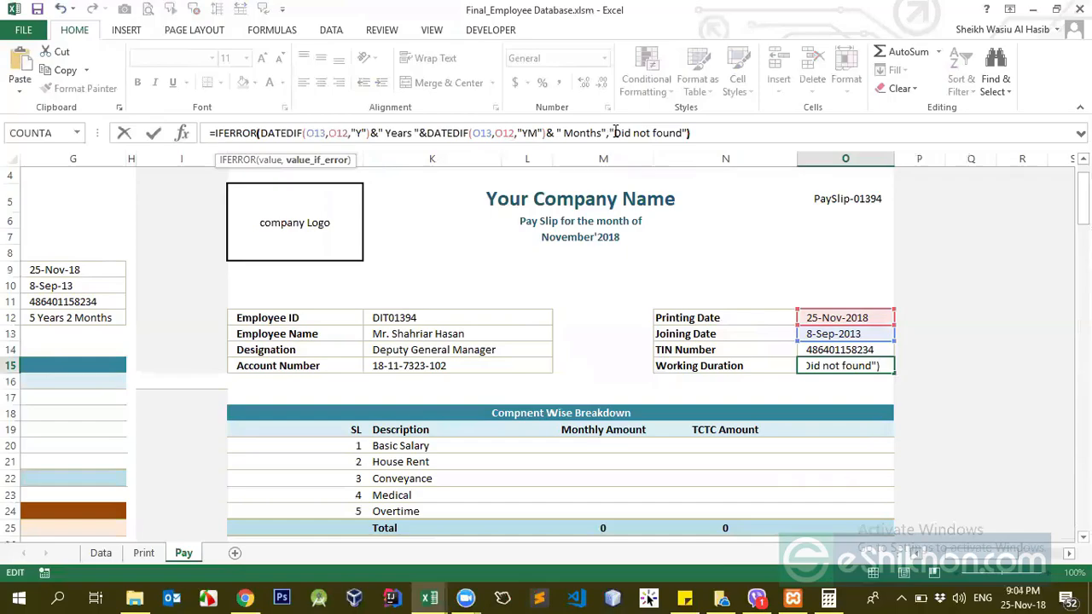
left_click_drag(605, 132, 260, 134)
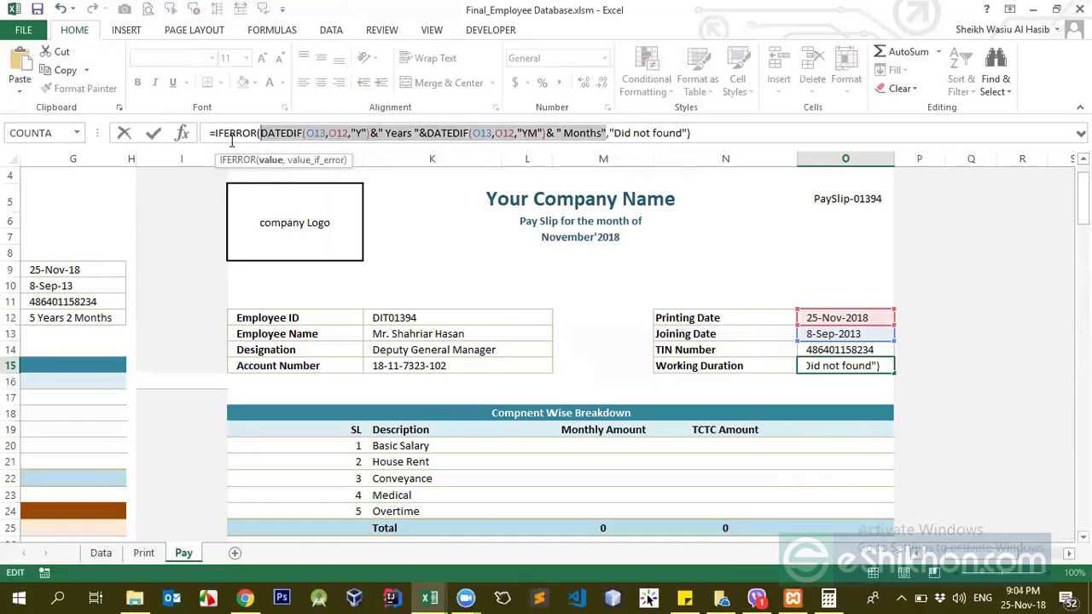
left_click(608, 134)
left_click_drag(608, 134, 689, 132)
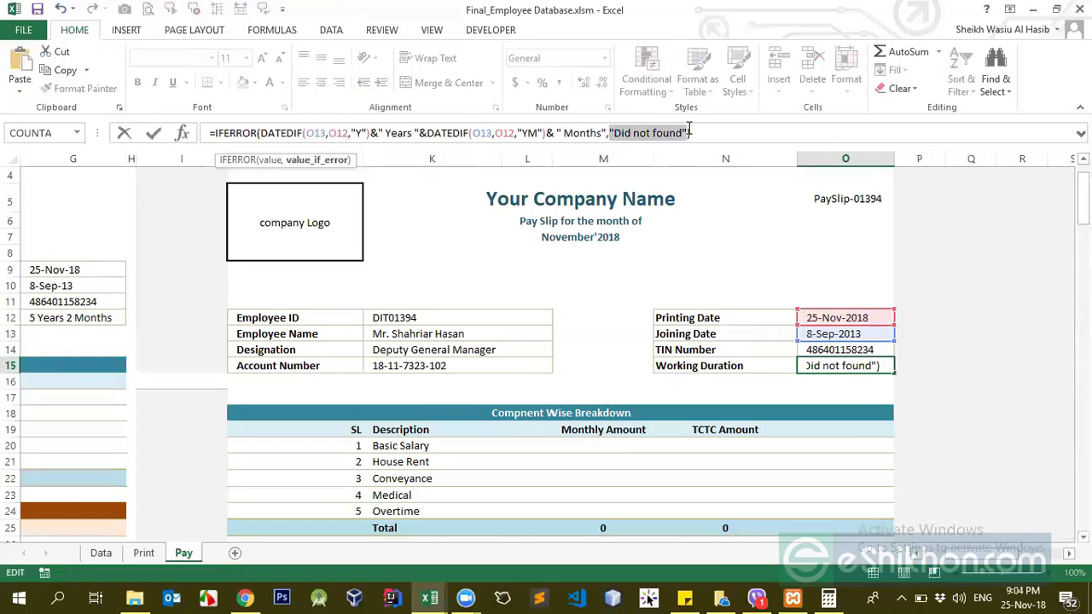
key("ctrl+Return")
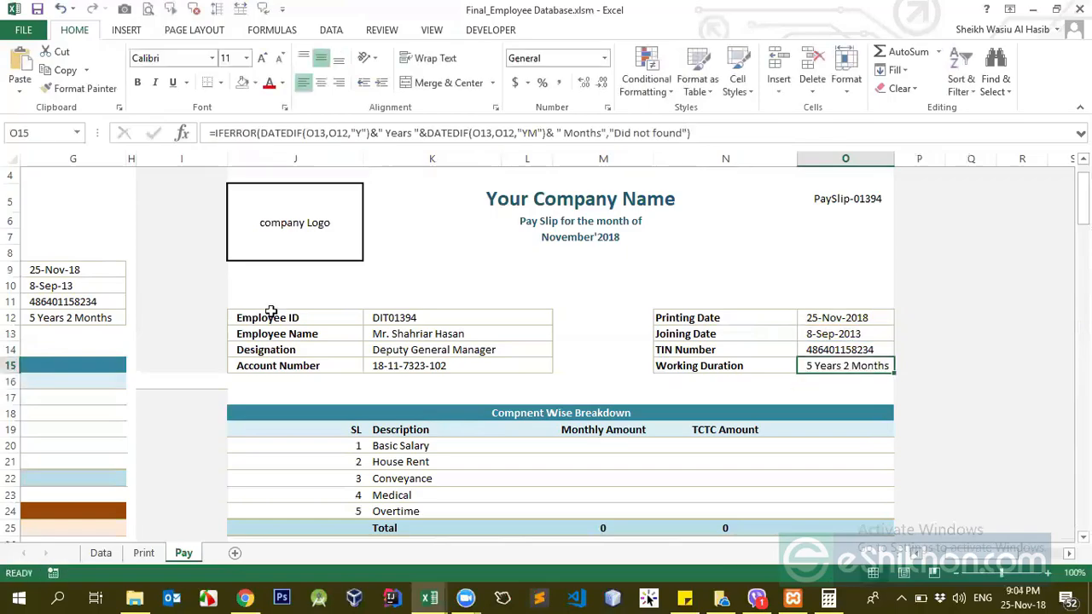
Step: Test the error handling by removing the last digit of the Employee ID in K12, check the dependent cells, and undo the edit
double_click(418, 316)
key("BackSpace")
key("Return")
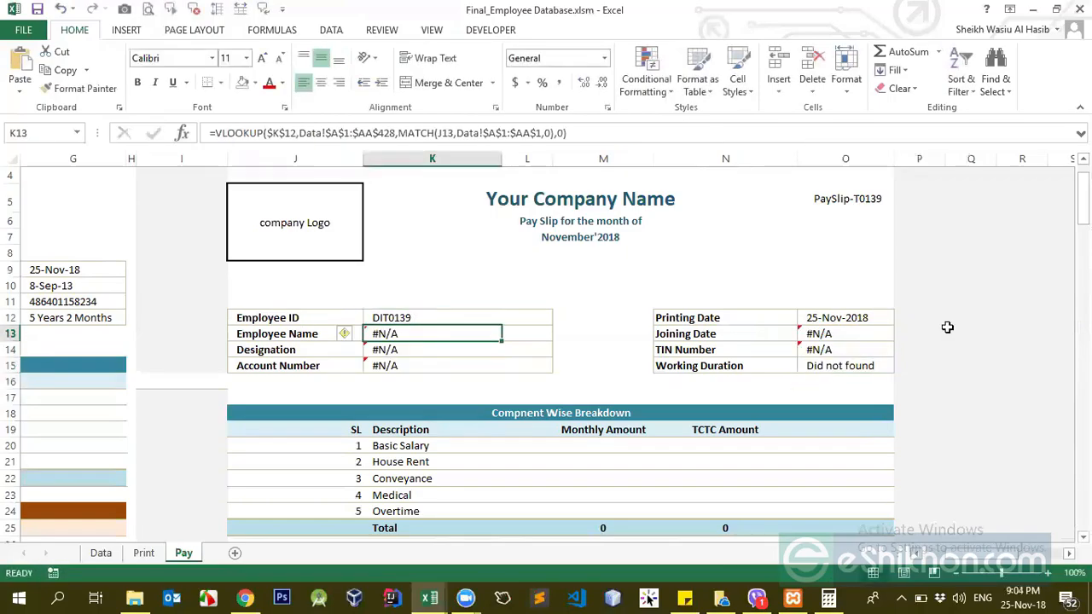
left_click(844, 333)
left_click(837, 368)
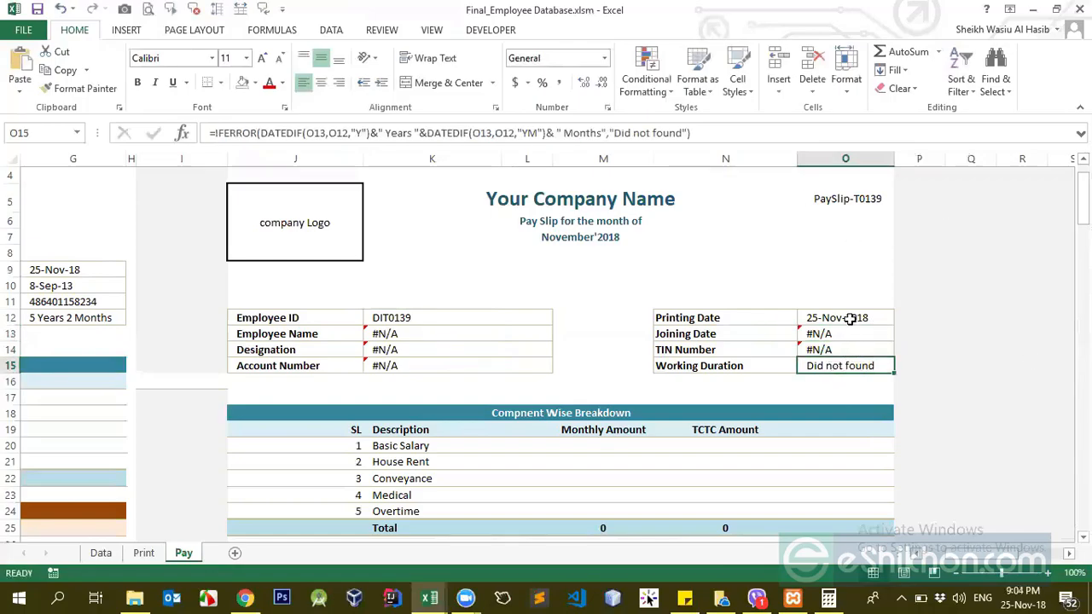
left_click(832, 348)
left_click(845, 366)
left_click(843, 336)
key("ctrl+z")
left_click_drag(408, 335, 413, 366)
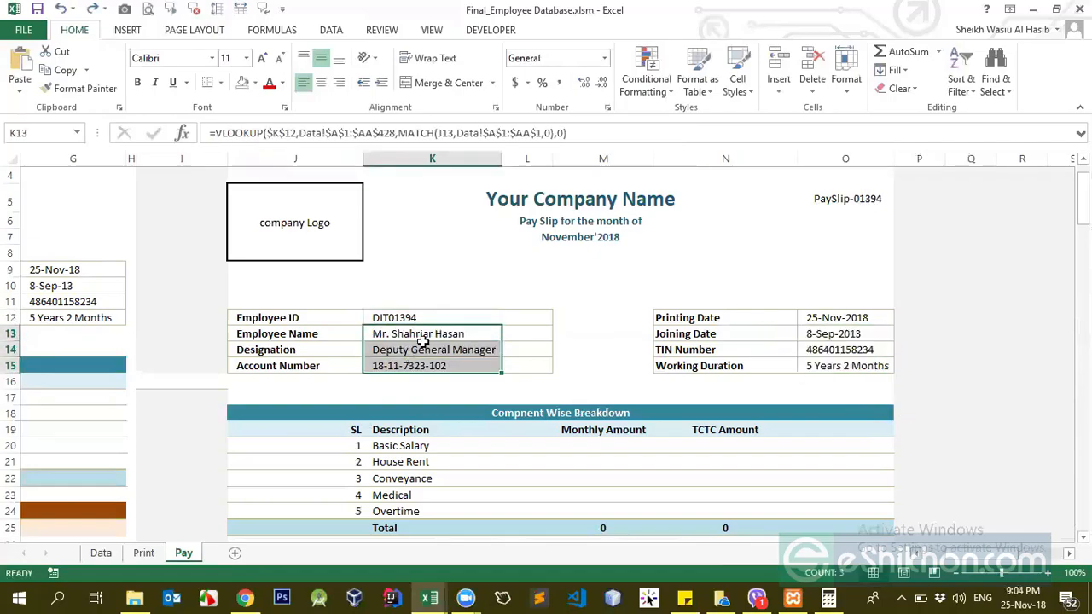
left_click(423, 348)
left_click(424, 317)
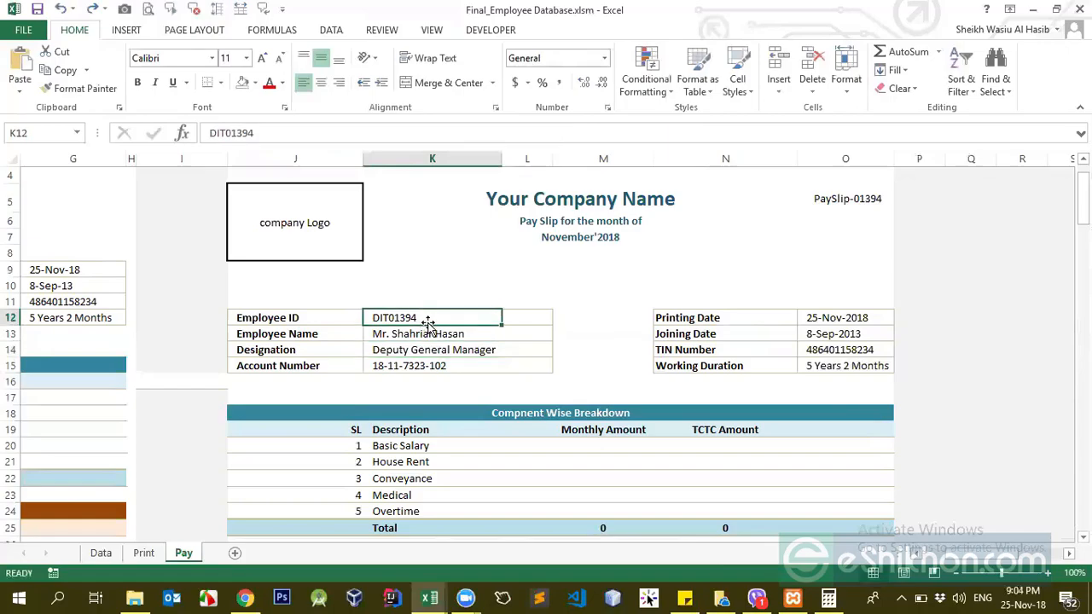
left_click_drag(425, 336, 436, 376)
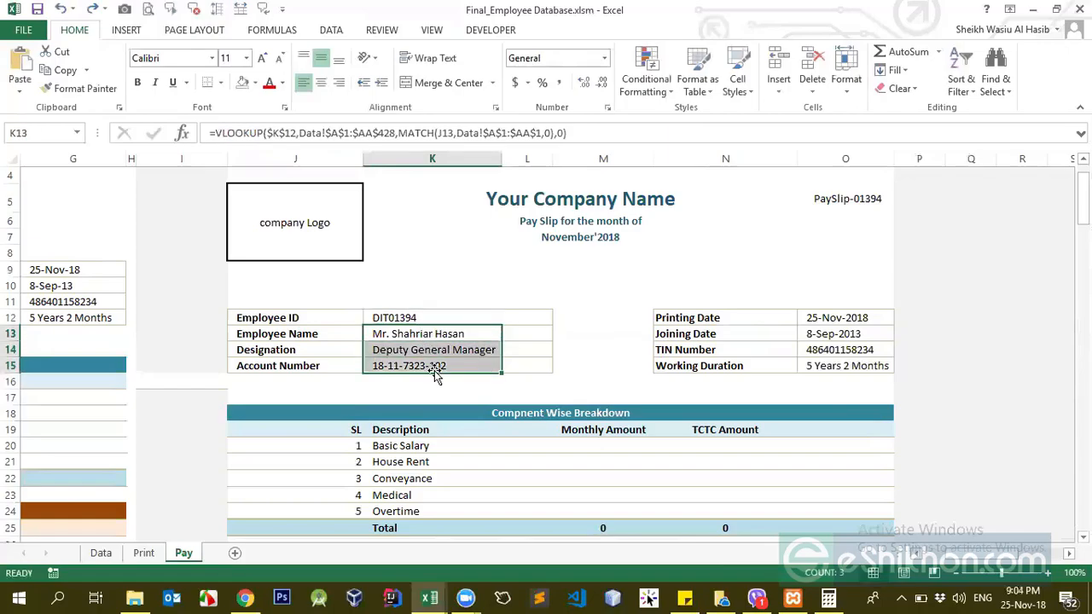
scroll(434, 370, "down", 3)
scroll(434, 370, "up", 1)
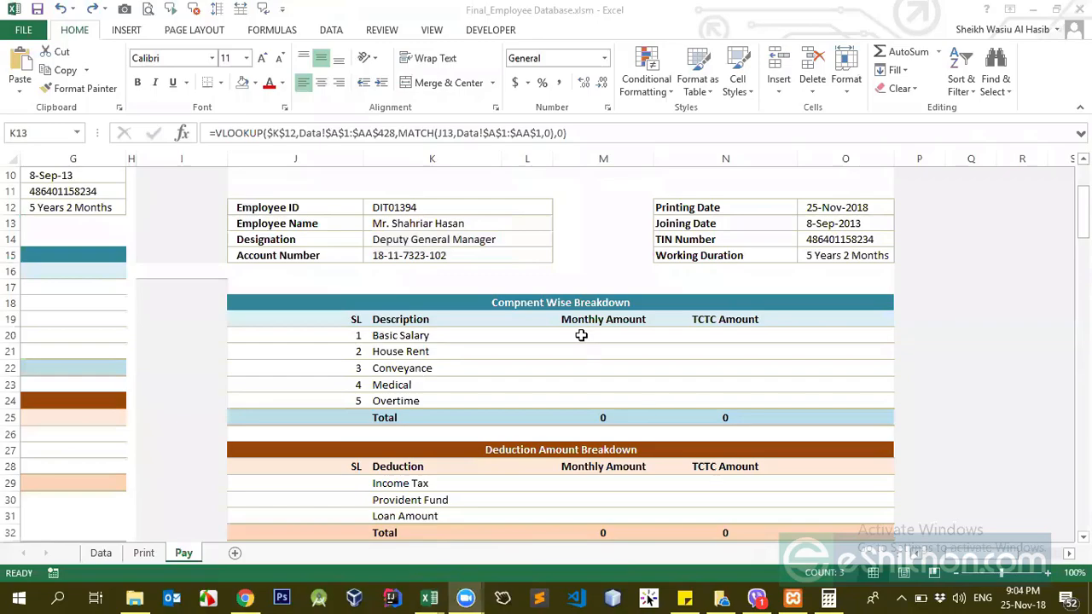
Step: Start a VLOOKUP formula in the Basic Salary Monthly Amount cell M20 with the Employee ID cell $K$12 as absolute lookup value
left_click(434, 338)
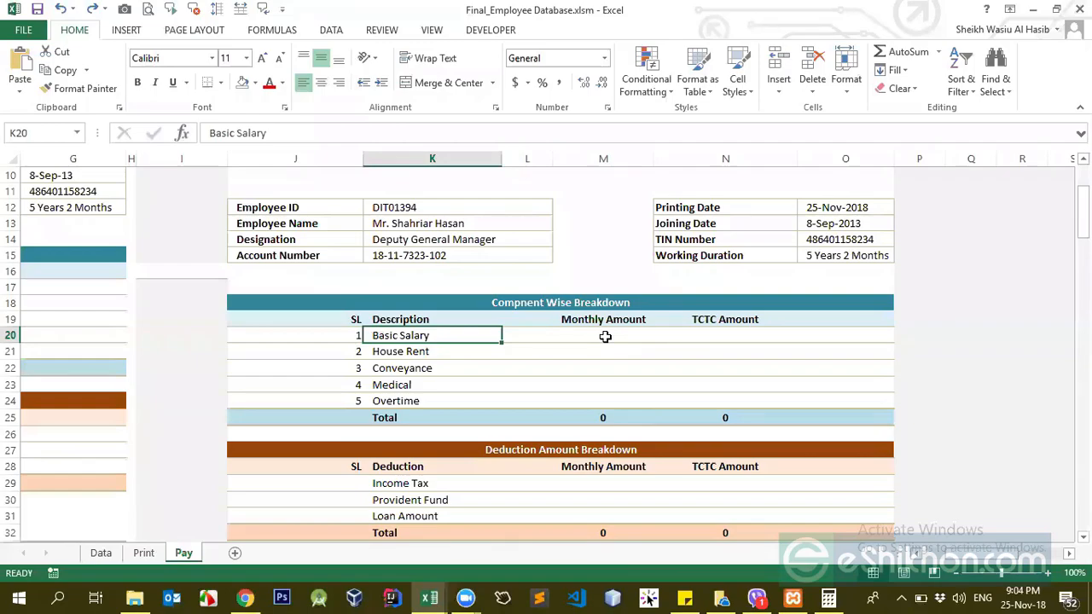
left_click(605, 336)
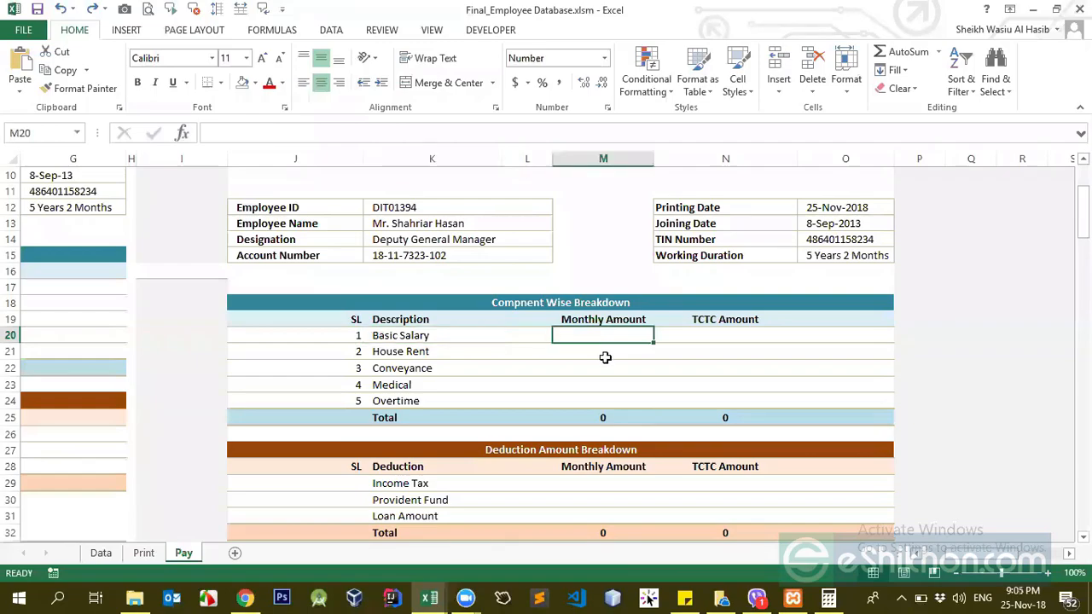
type("=vloo")
key("Tab")
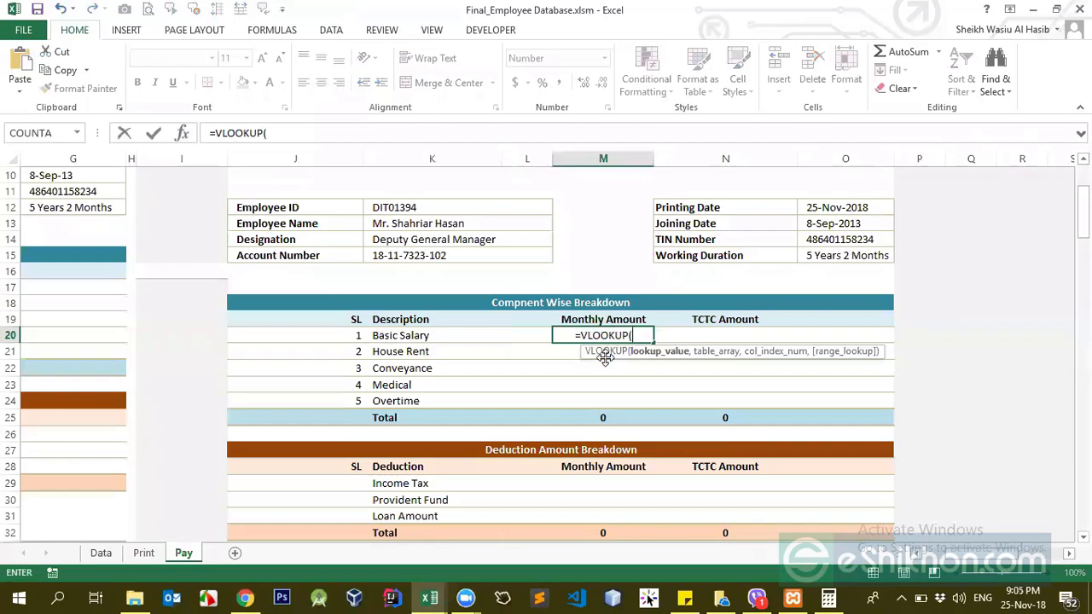
left_click(416, 339)
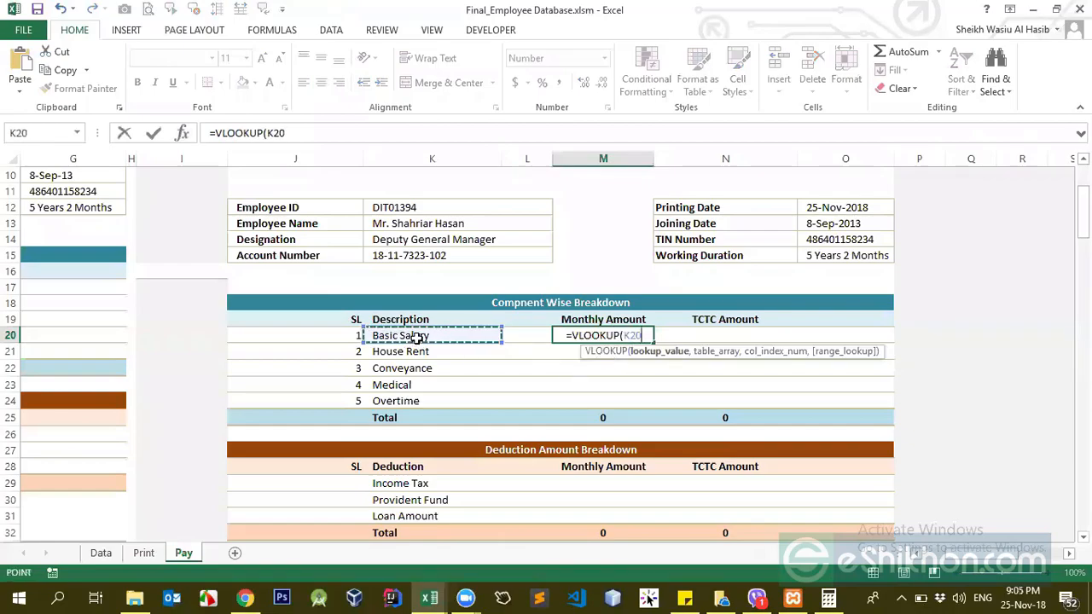
scroll(416, 337, "up", 2)
left_click(409, 319)
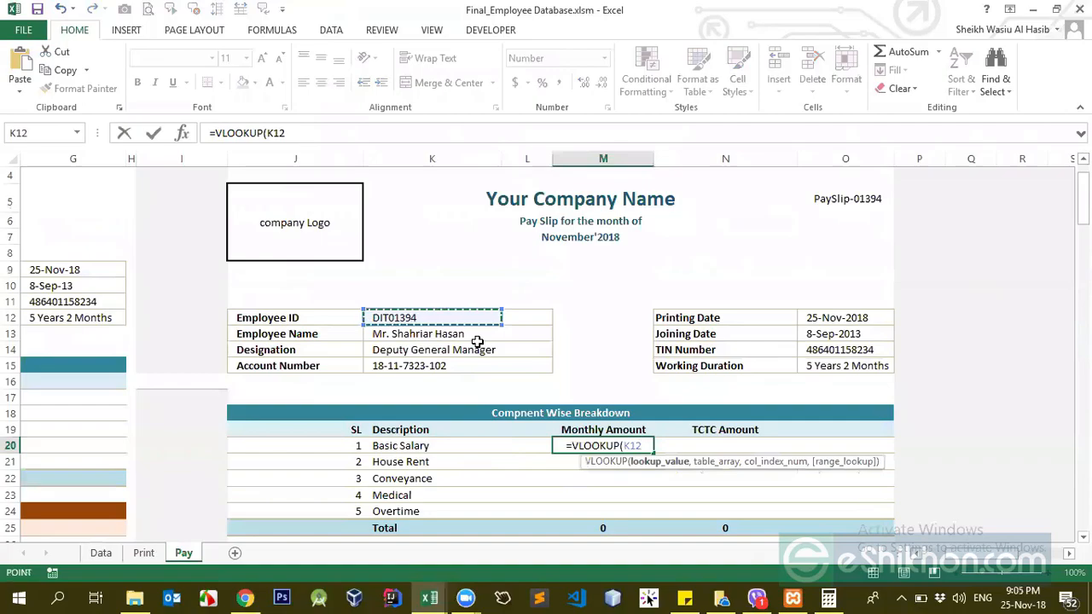
key("F4")
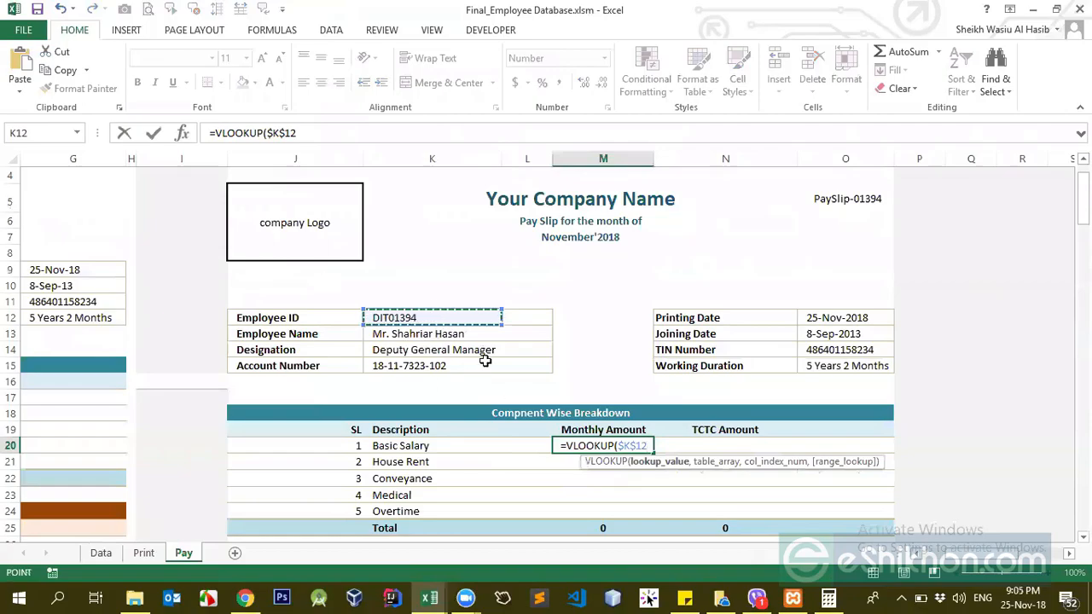
Step: Try to set the VLOOKUP's table array in M20 to Data!A1+Data!$A$1:$AA$428
type(",")
left_click(101, 552)
left_click(108, 223)
key("ctrl+Left")
key("ctrl+Up")
left_click(78, 200)
left_click(60, 176)
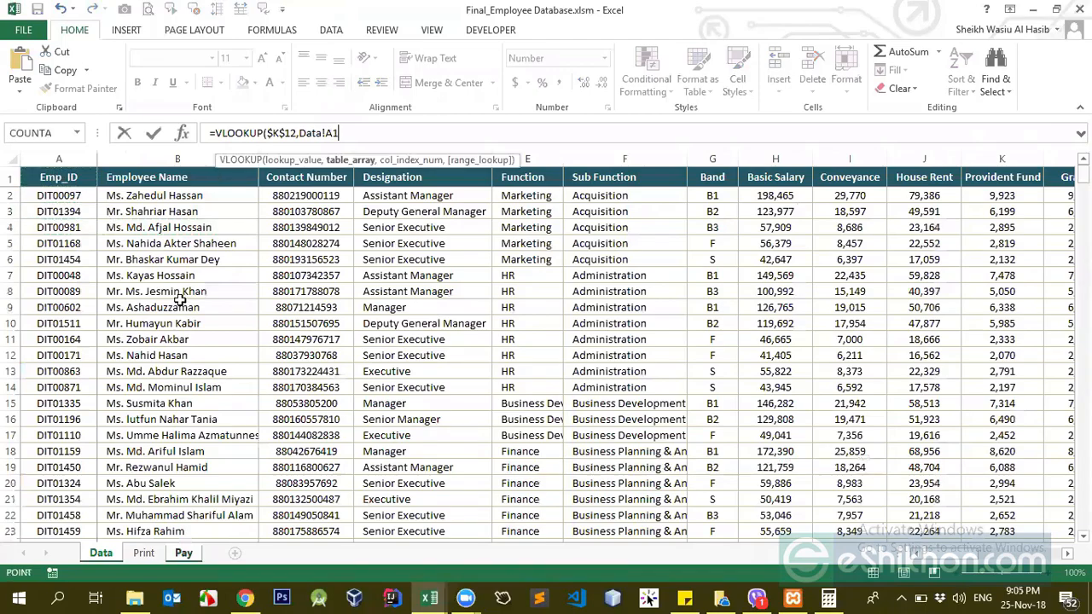
type("+")
left_click(53, 176)
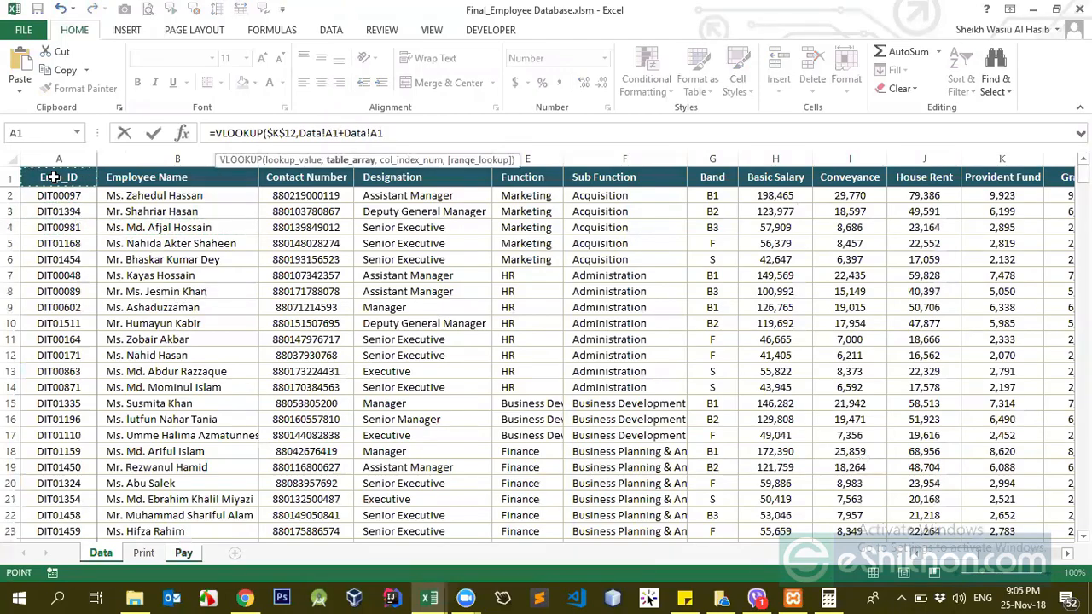
key("ctrl+shift+Right")
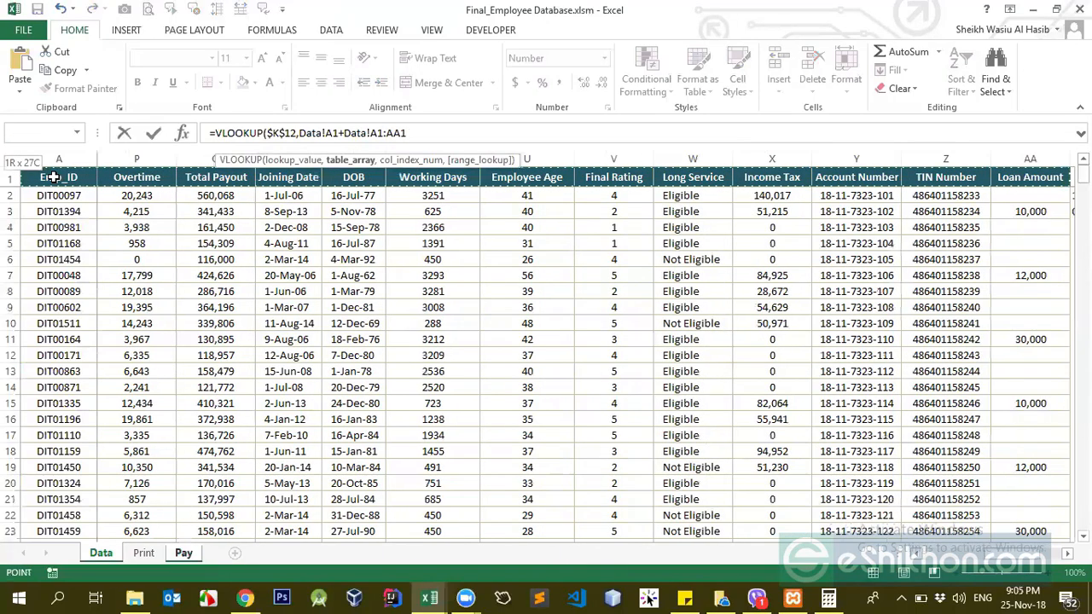
key("ctrl+shift+Down")
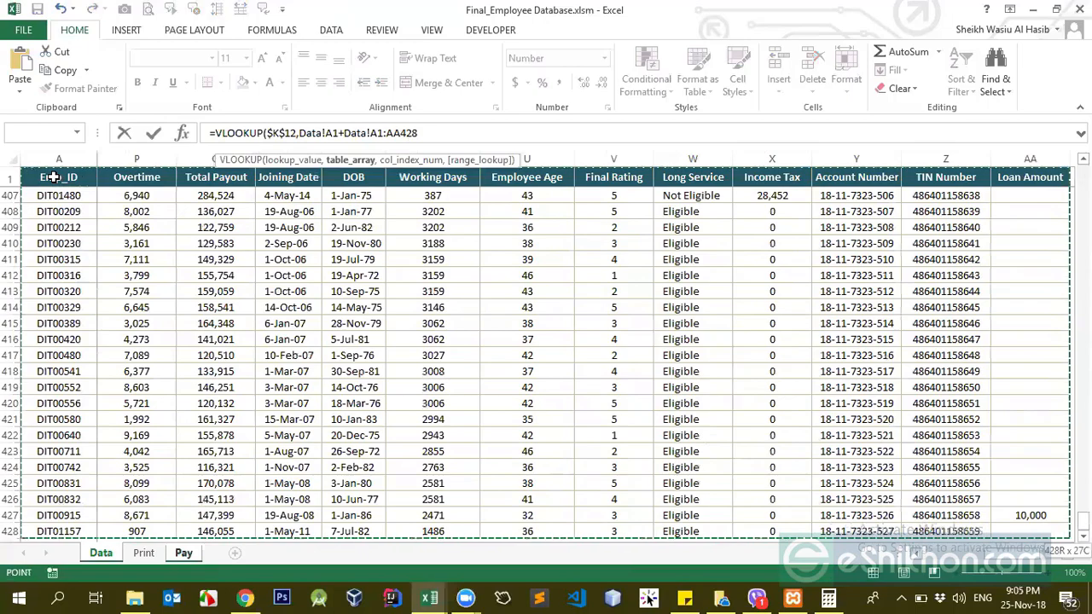
key("F4")
type(",")
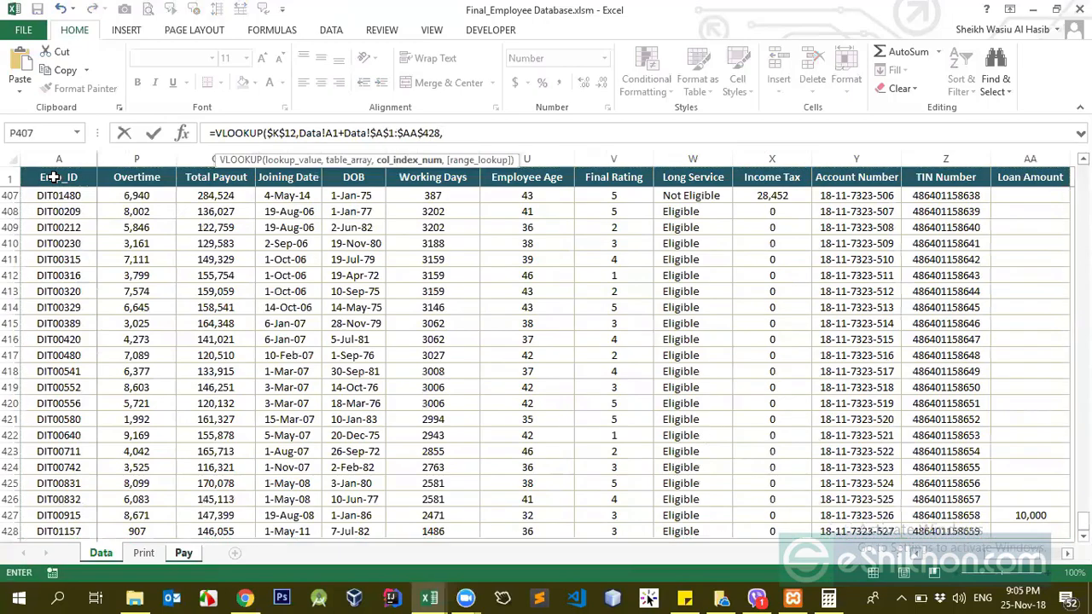
Step: Set the VLOOKUP's column index to 8 and range lookup to 0, and enter the formula in M20
left_click_drag(995, 555, 870, 559)
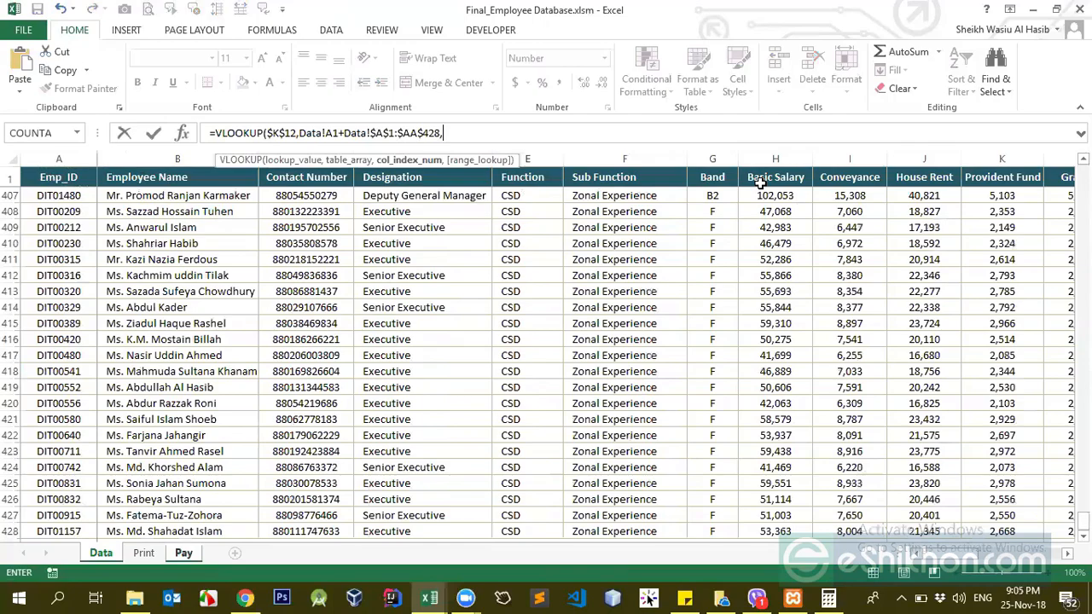
type("8,0)")
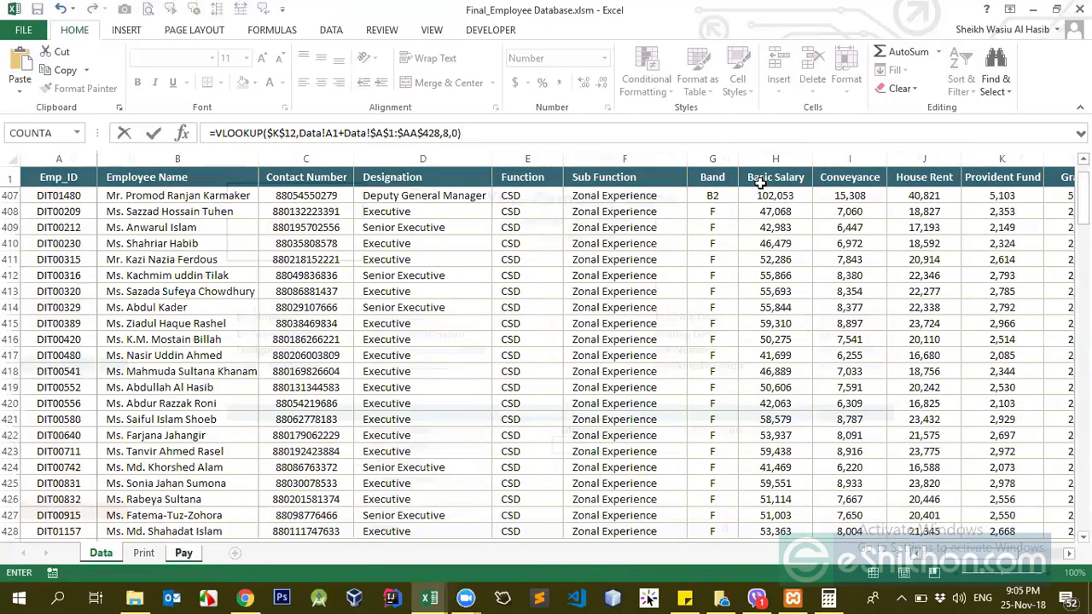
key("Return")
key("Up")
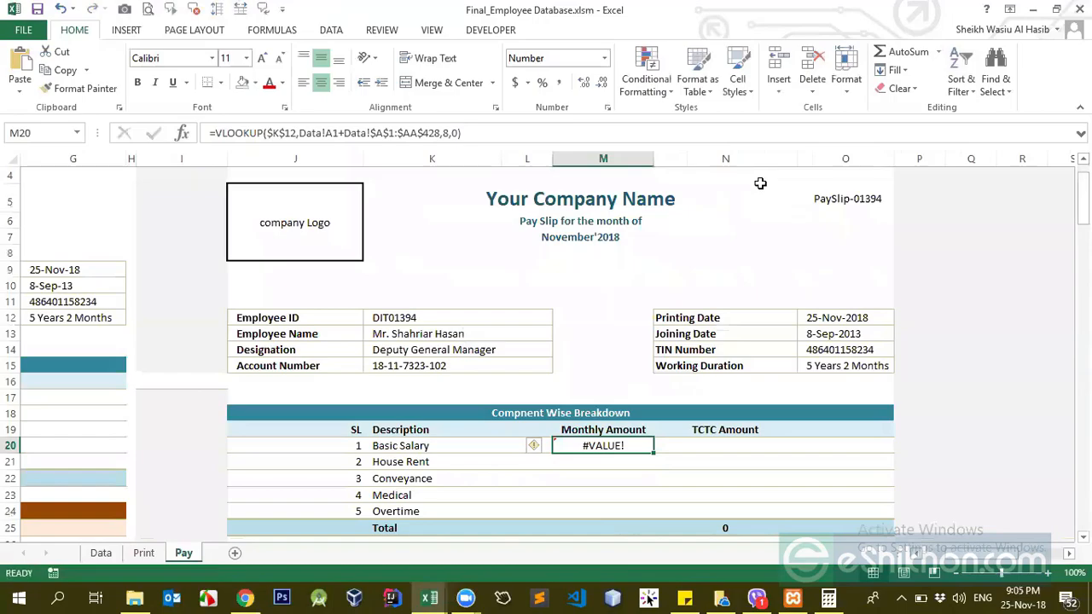
Step: Try changing the column index of the VLOOKUP in M20 to 9
left_click(451, 133)
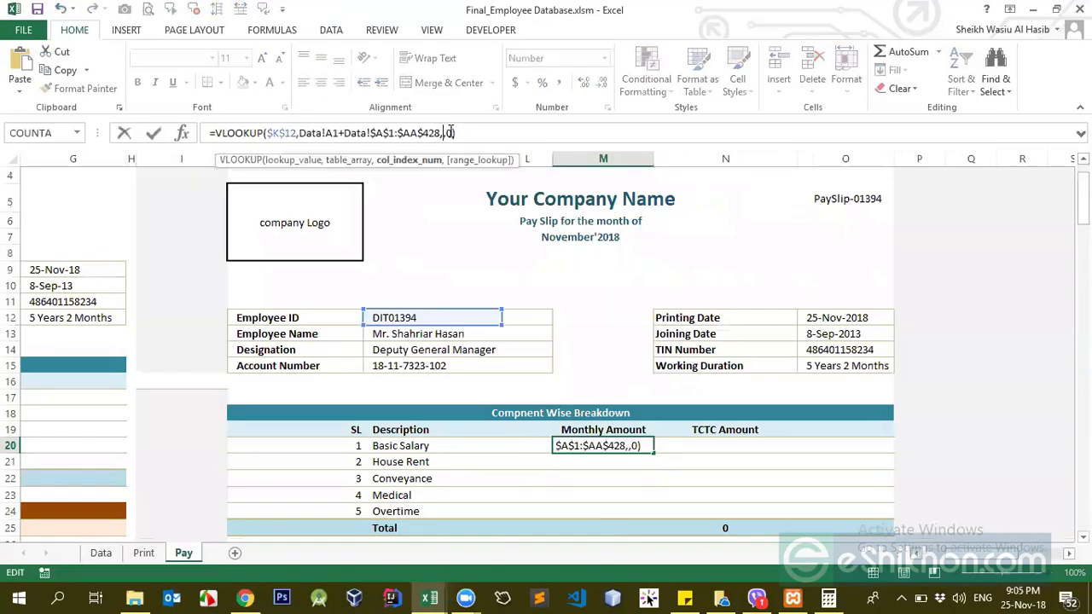
key("BackSpace")
type("9")
key("ctrl+Return")
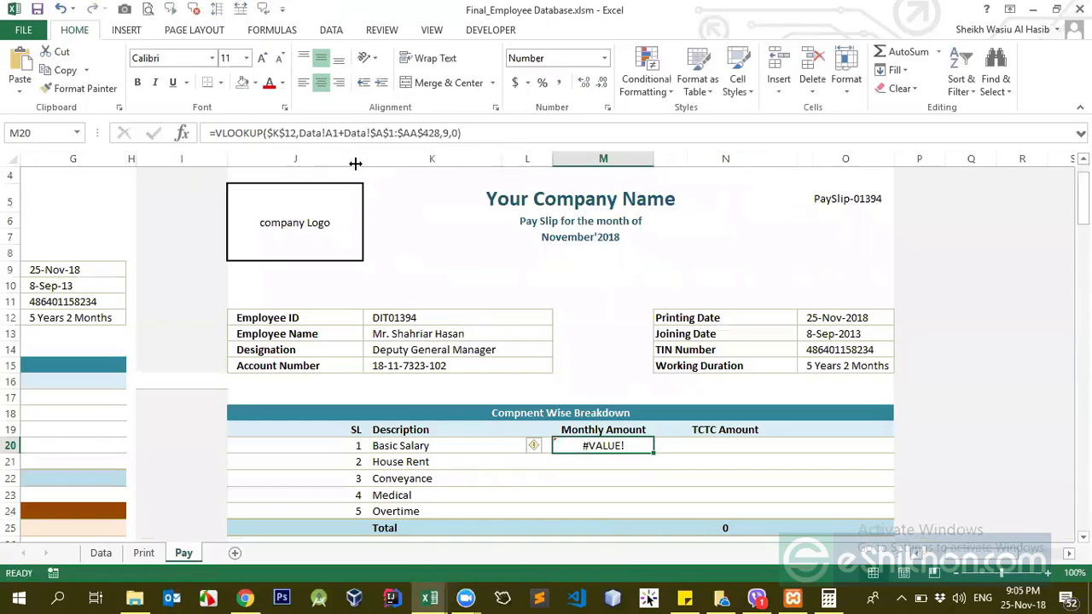
Step: Remove everything after the $K$12 lookup value from the faulty VLOOKUP formula in M20, keeping only the separating comma
left_click(347, 134)
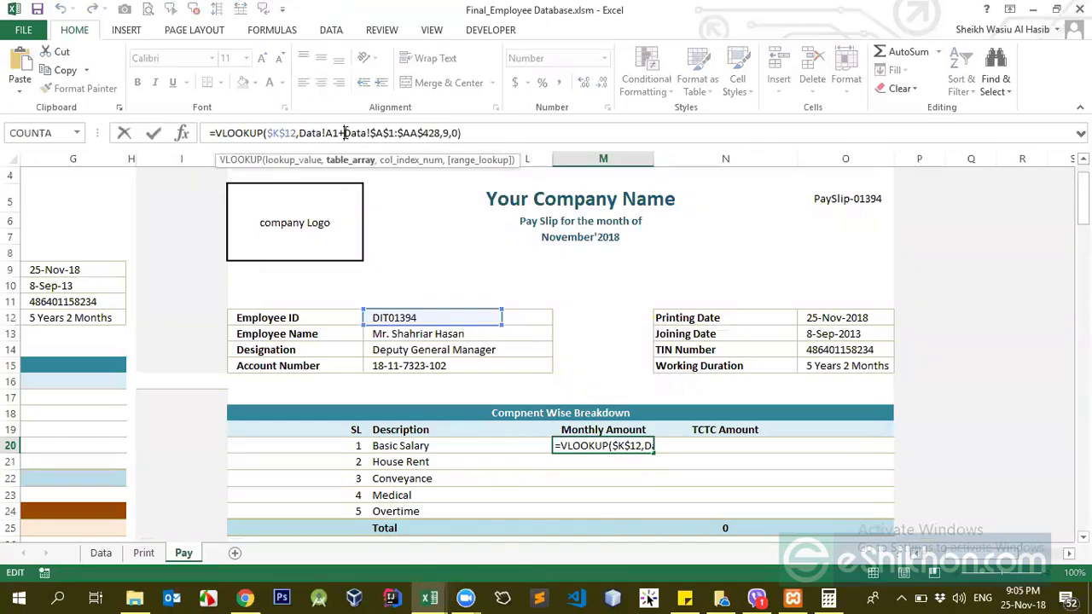
key("BackSpace")
key("Return")
key("Return")
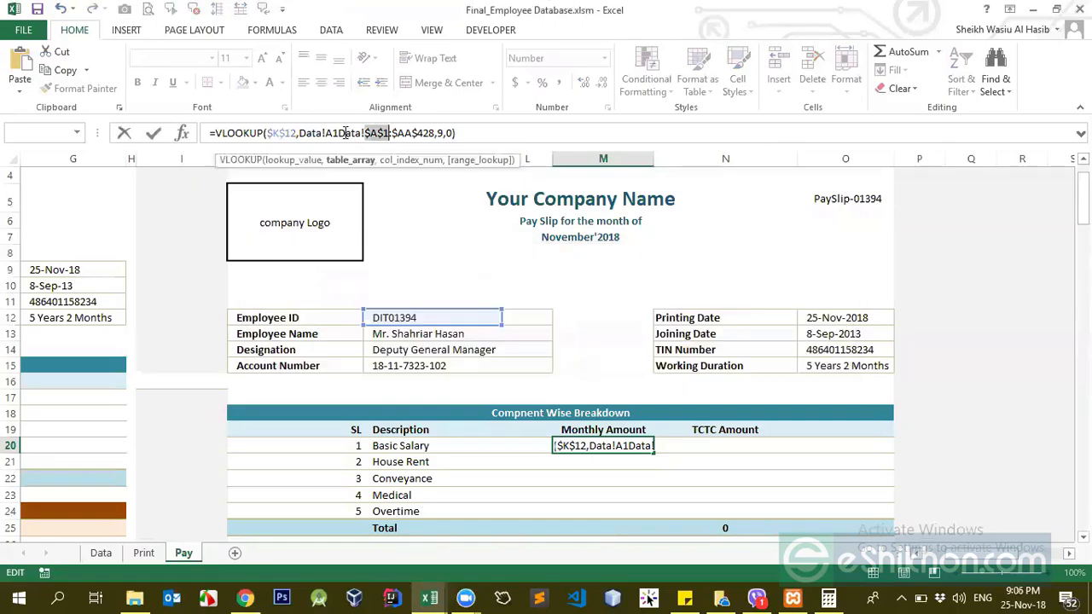
left_click(297, 134)
type(",")
left_click_drag(299, 134, 469, 130)
key("BackSpace")
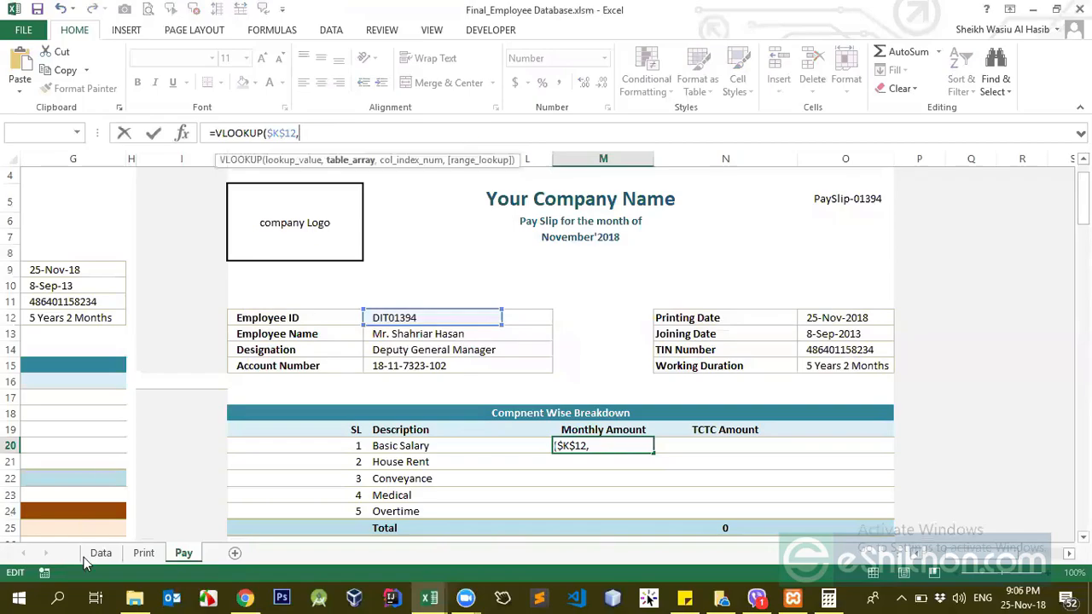
Step: Set the table array of the VLOOKUP in M20 to the absolute range Data!$A$1:$AA$428
left_click(103, 556)
left_click(130, 318)
key("ctrl+Up")
key("ctrl+Left")
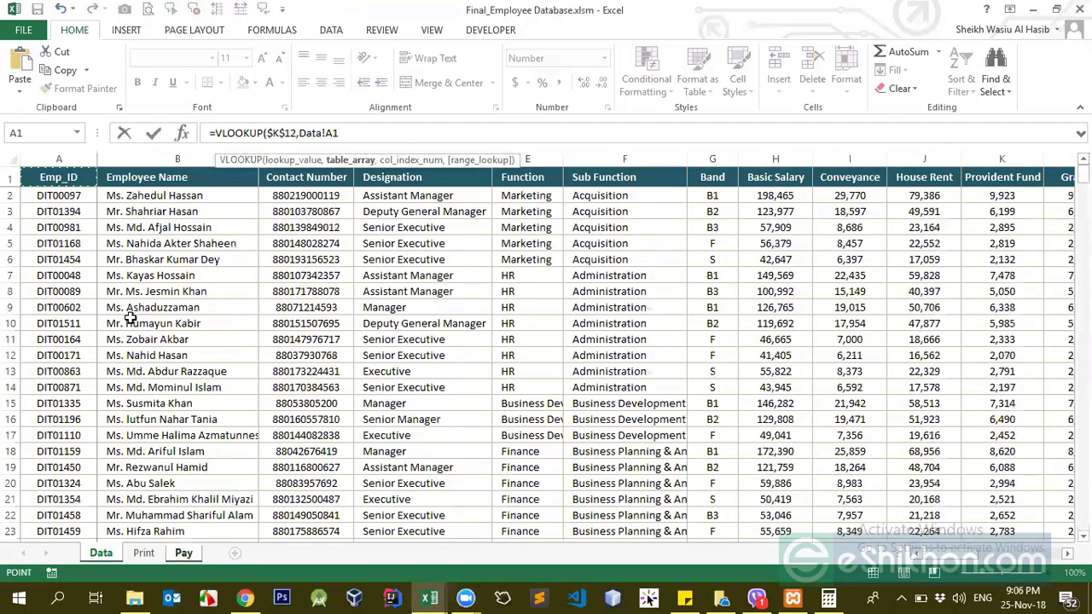
key("Down")
key("Up")
left_click(62, 178)
key("ctrl+shift+Right")
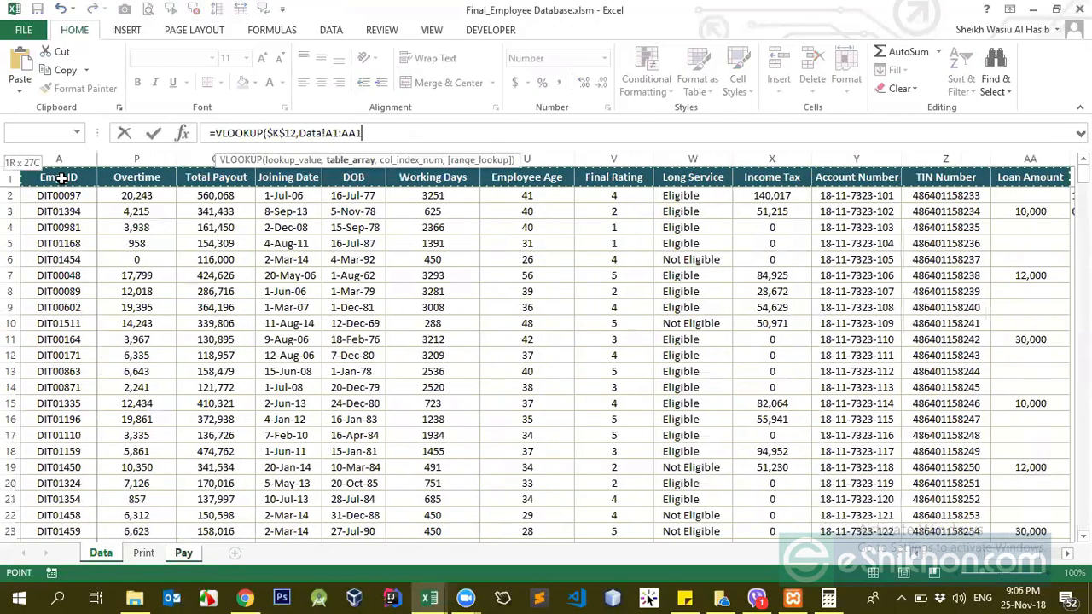
key("ctrl+shift+Down")
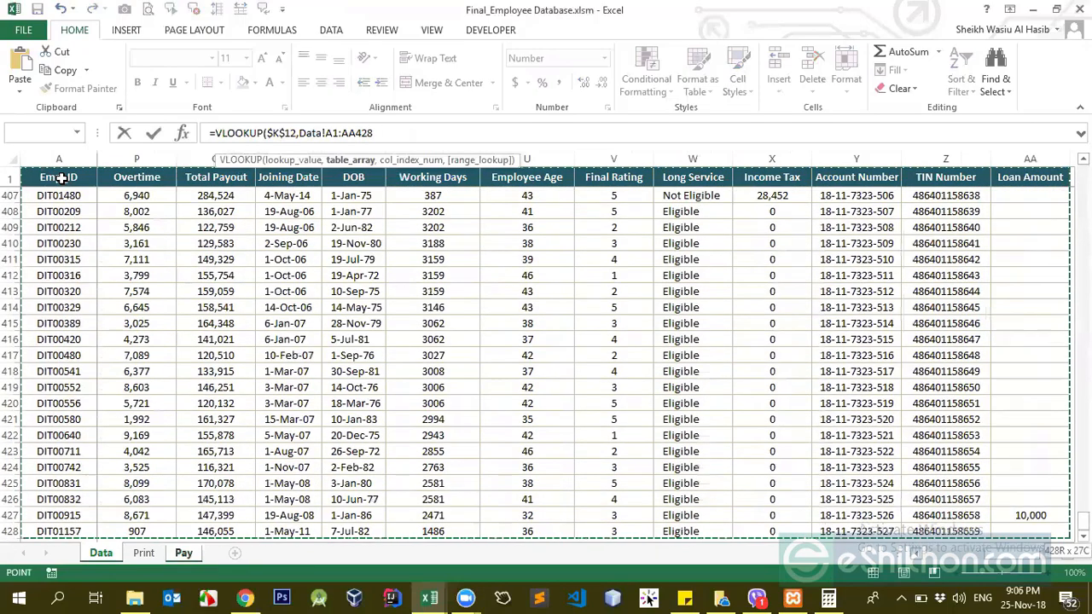
key("F4")
Step: Complete the VLOOKUP in M20 with column index 8 and exact match 0
type(",8,")
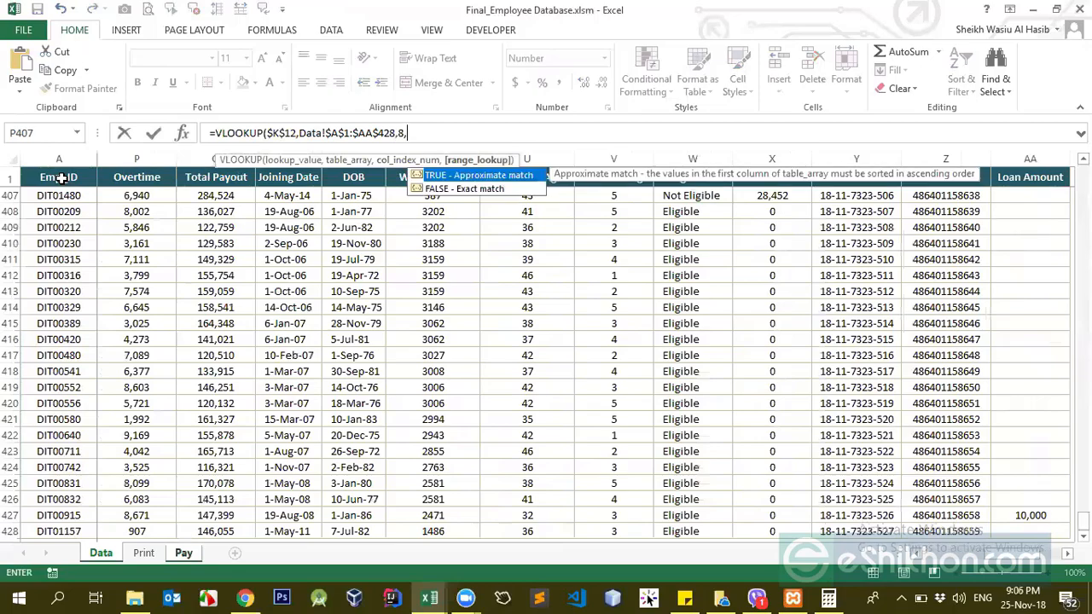
type("0")
key("Return")
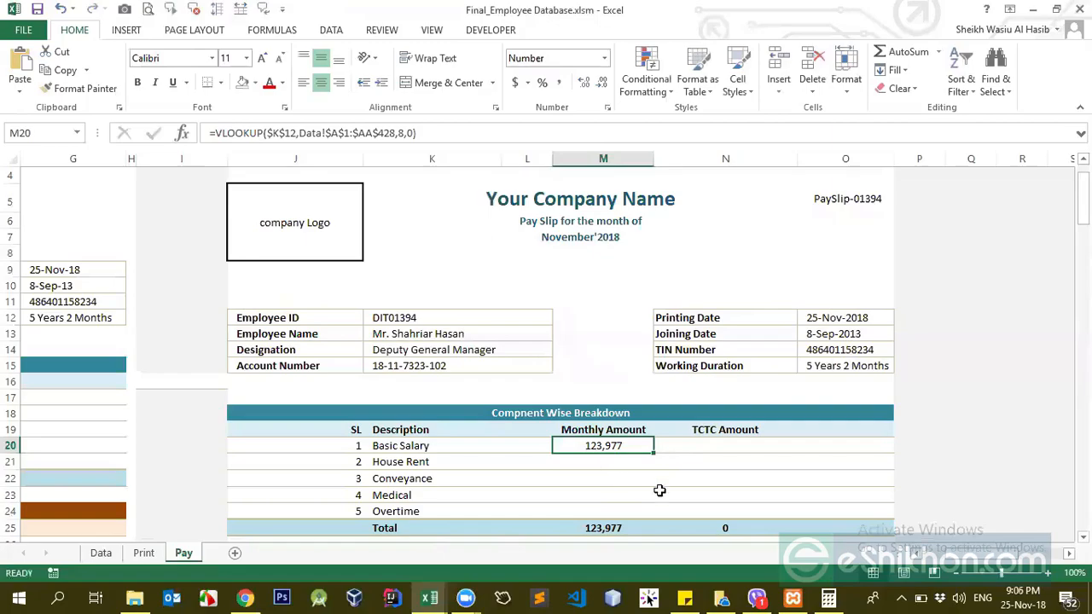
Step: Divide the VLOOKUP result in the Basic Salary cell M20 by 12
left_click(435, 132)
type("/12")
key("ctrl+Return")
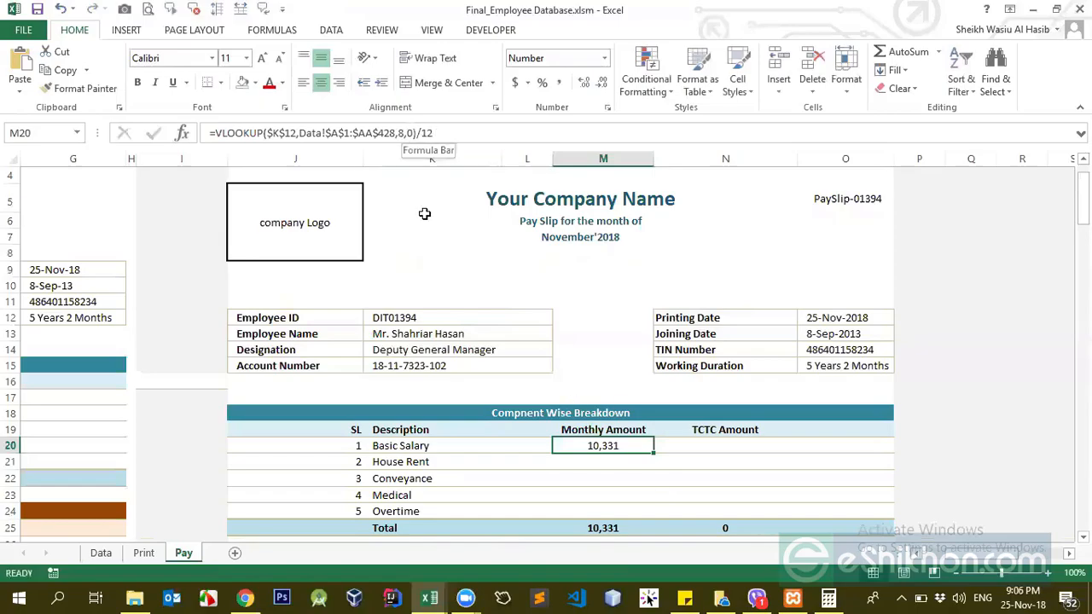
Step: Replace the column index 8 in M20's VLOOKUP with a MATCH function that takes the relative cell K20 as lookup value
left_click(403, 133)
key("BackSpace")
type("mact")
key("BackSpace")
key("BackSpace")
type("tch")
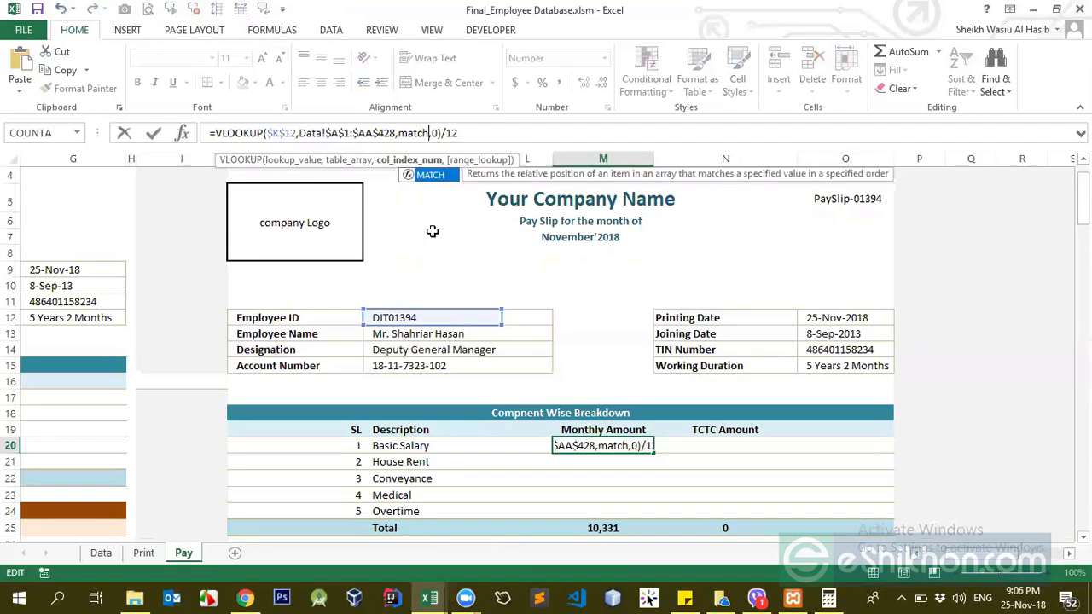
key("Tab")
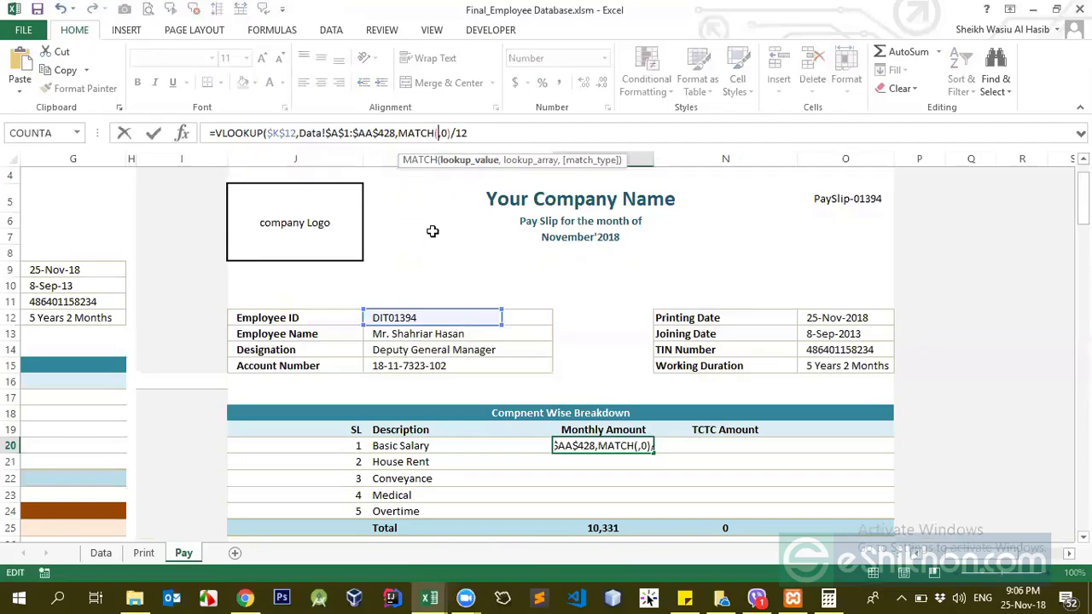
left_click(427, 445)
key("F4")
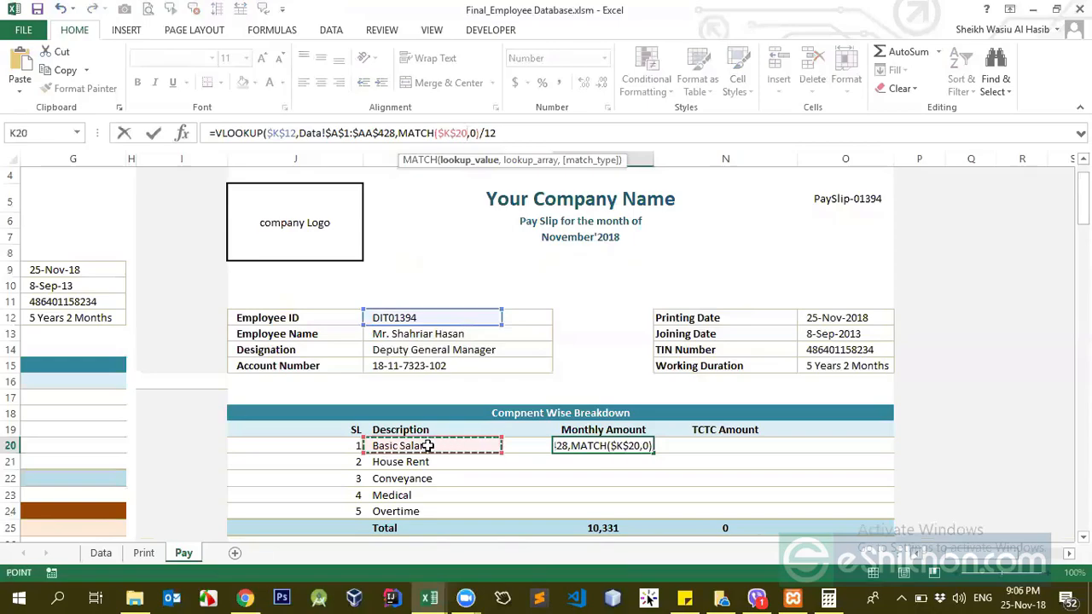
key("F4")
key("F4")
key("F4")
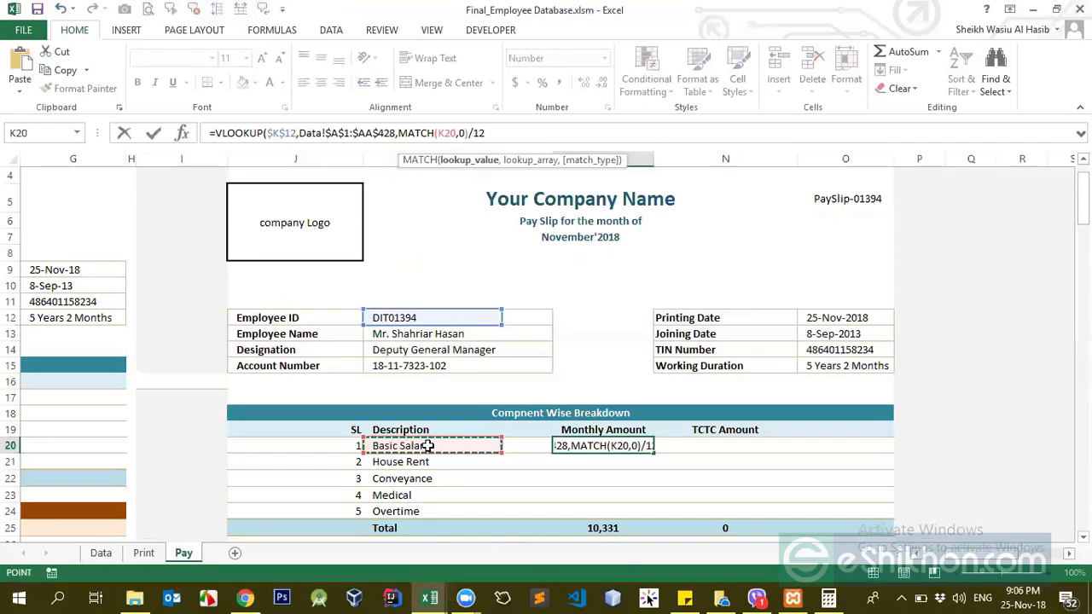
Step: Close the nested MATCH function's parenthesis and re-enter K20 as its lookup value, followed by a comma
type(")")
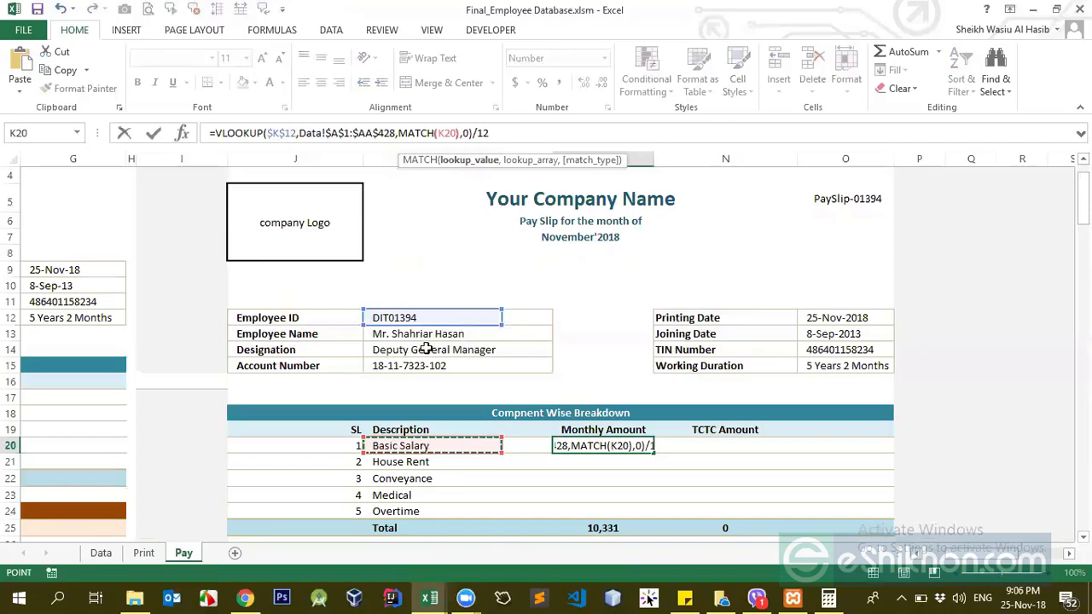
left_click(452, 132)
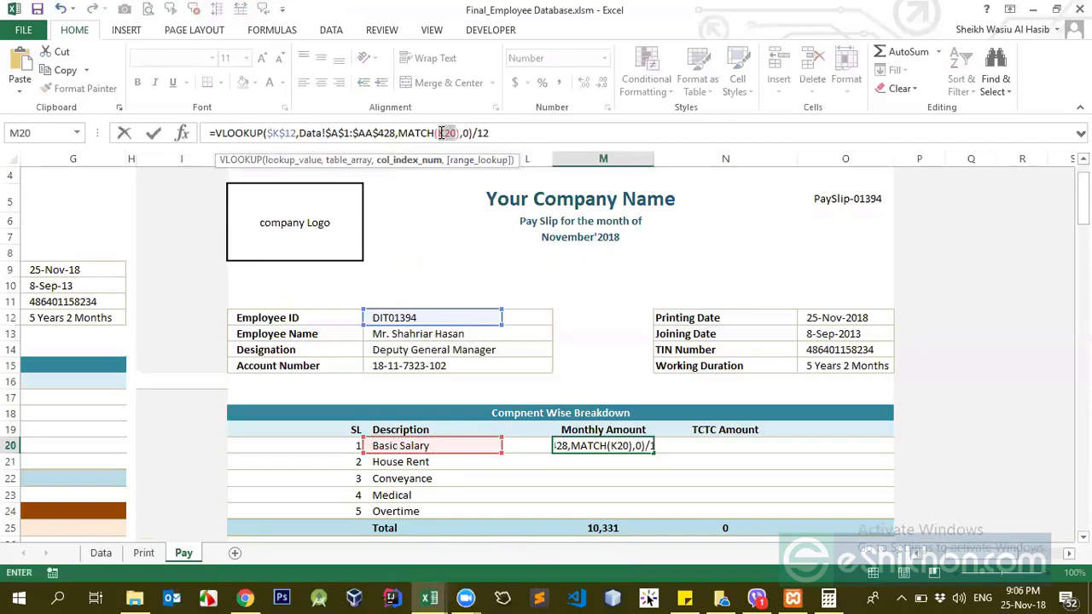
double_click(445, 133)
key("BackSpace")
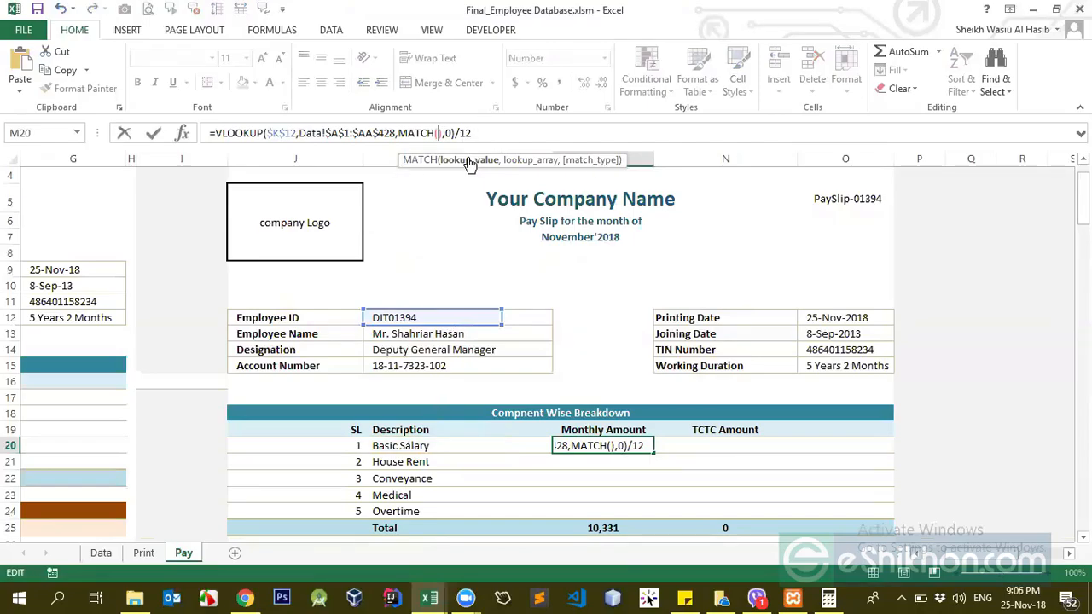
left_click(419, 445)
type(",")
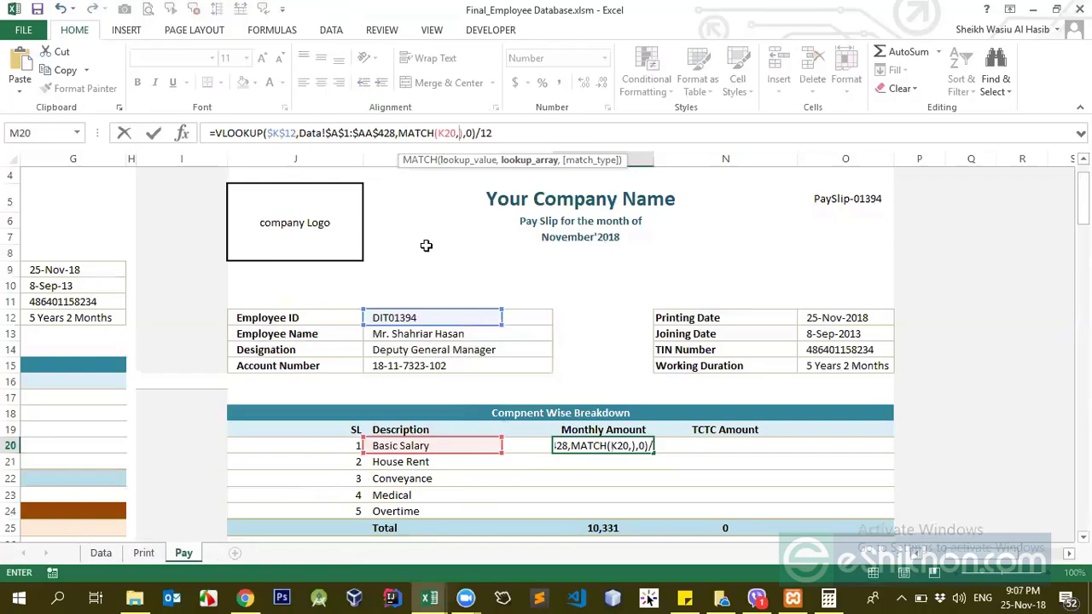
Step: Set the MATCH lookup array to the Data sheet's header row as the absolute range Data!$A$1:$AA$1
left_click_drag(399, 134, 461, 134)
key("Left")
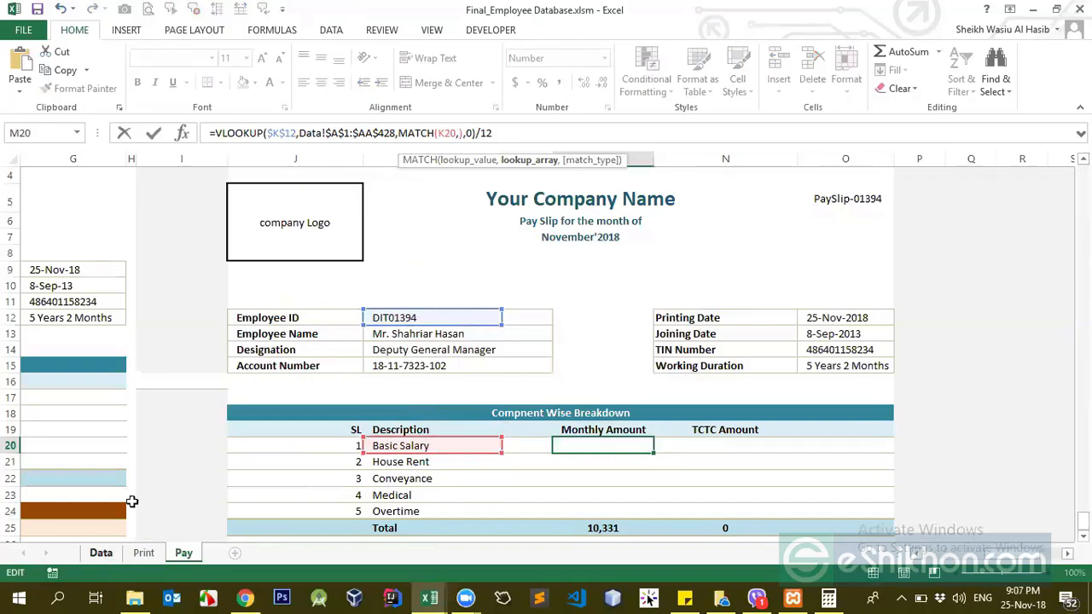
left_click(101, 553)
left_click(57, 176)
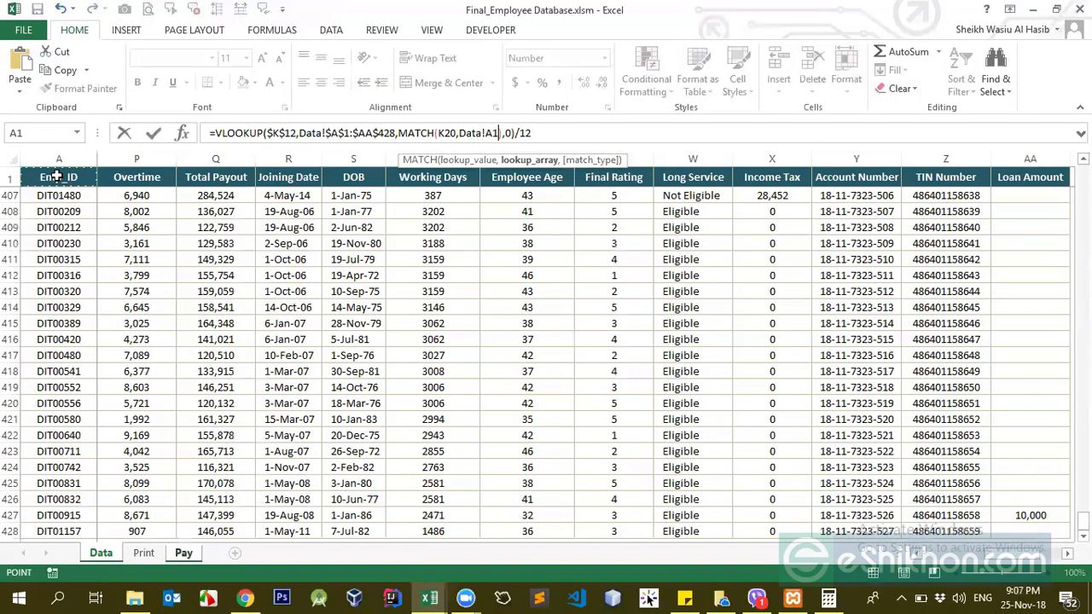
key("Down")
key("Up")
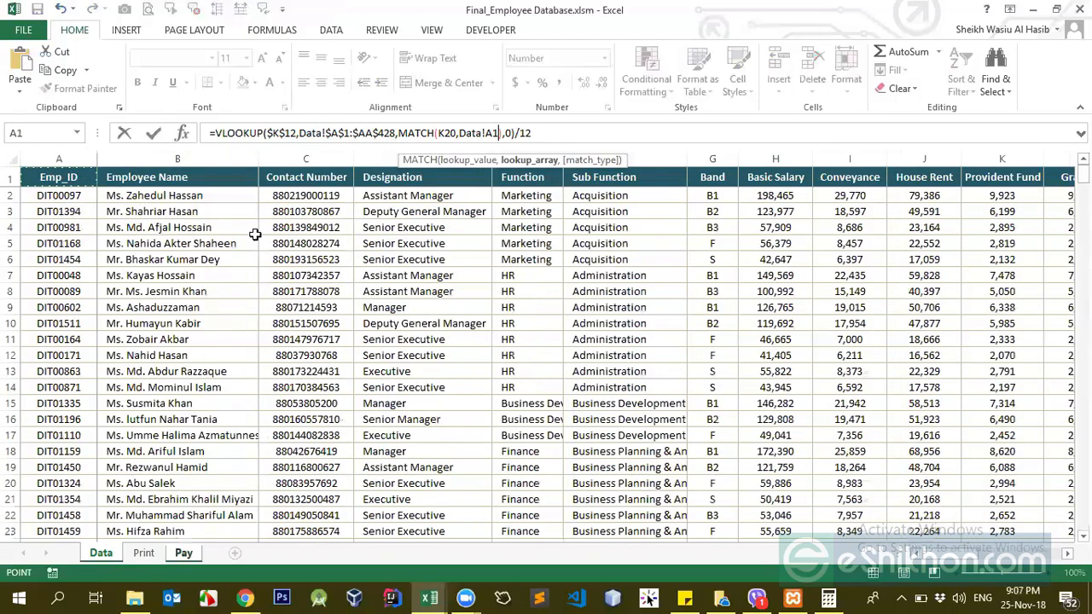
key("ctrl+shift+Right")
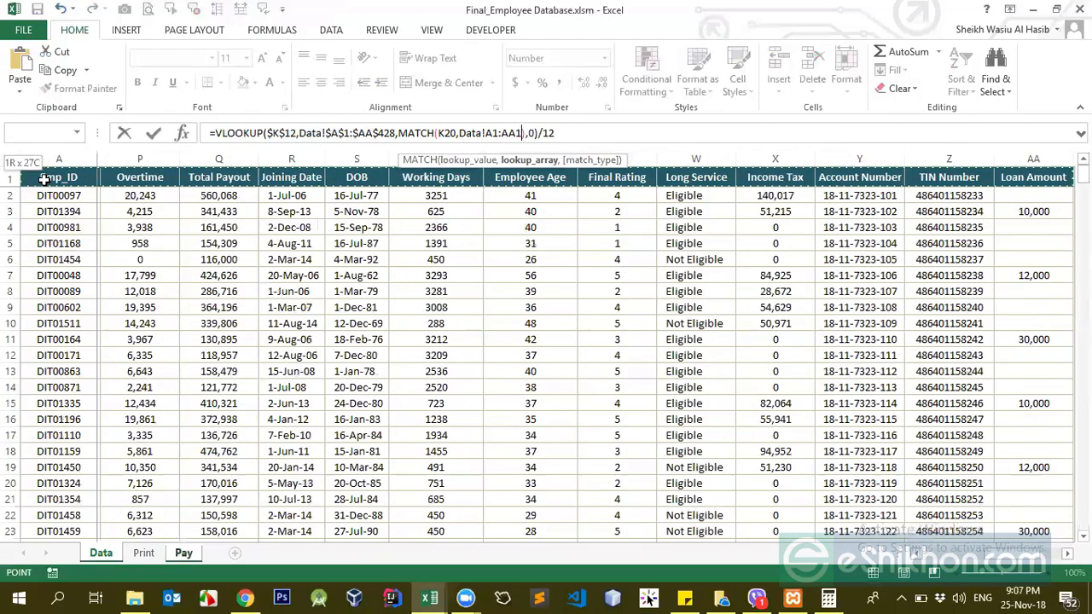
key("F4")
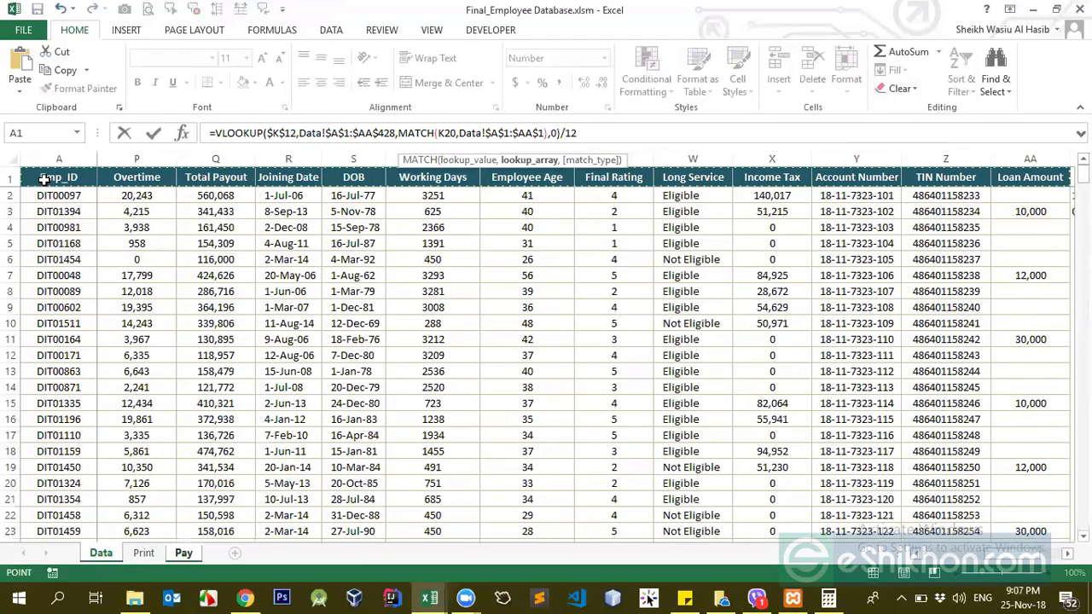
Step: Set the MATCH match type to 0 for an exact match and enter the completed formula in M20
type(",0")
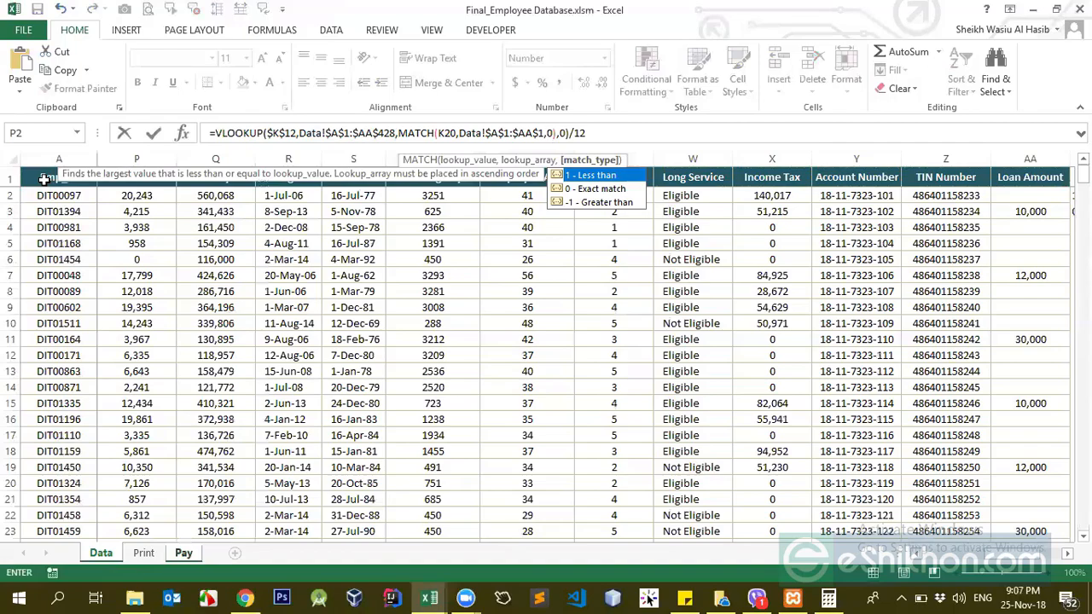
type(")")
key("Return")
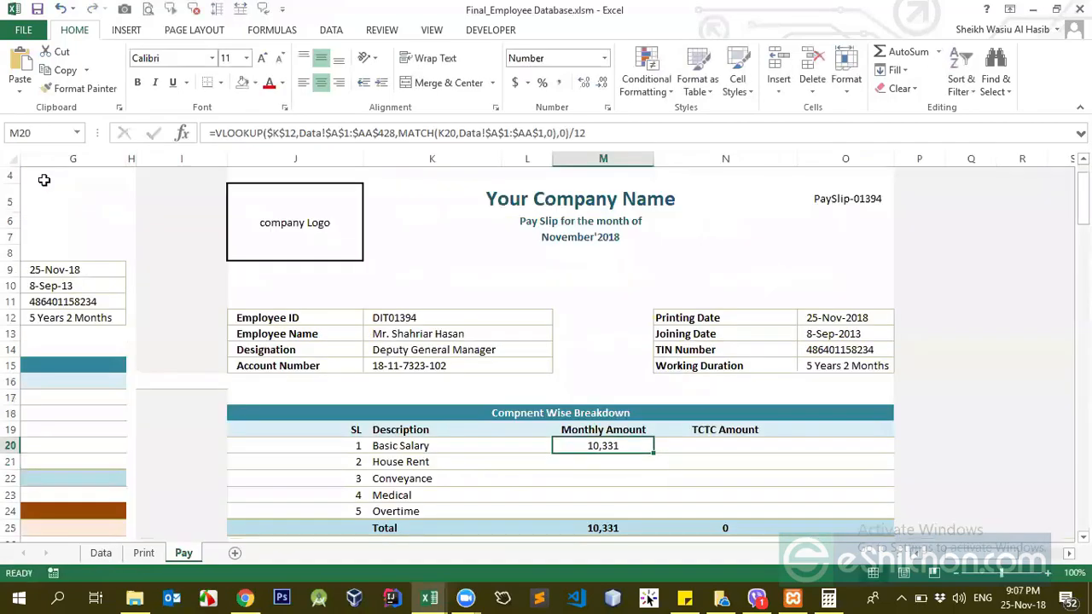
Step: Copy the VLOOKUP formula from M20 to the House Rent, Conveyance, Medical and Overtime monthly amounts in M21:M24
key("ctrl+c")
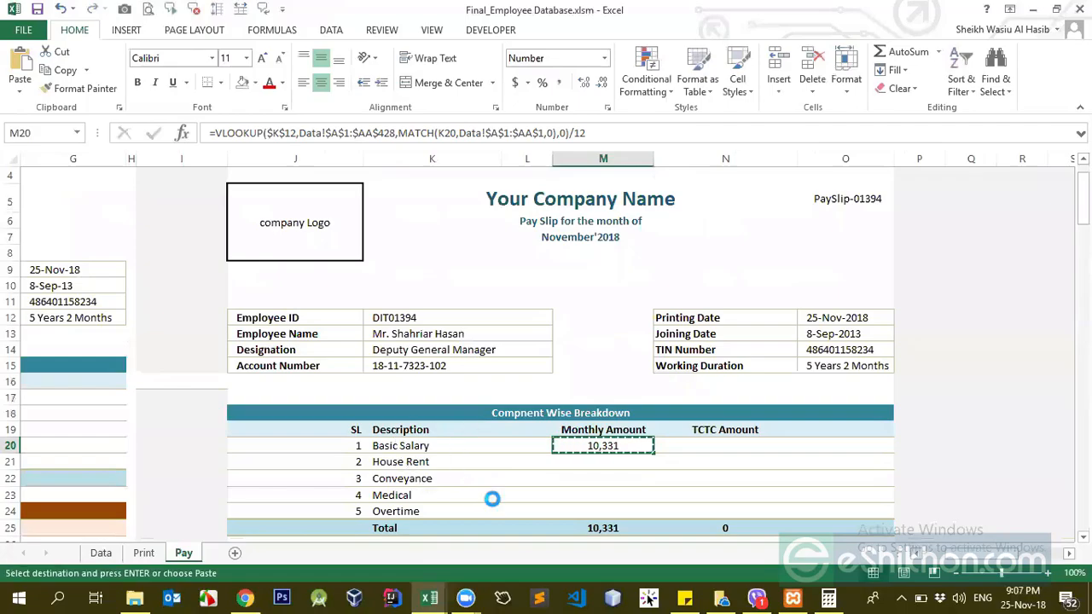
key("shift+Down")
key("shift+Down")
key("shift+Down")
key("shift+Down")
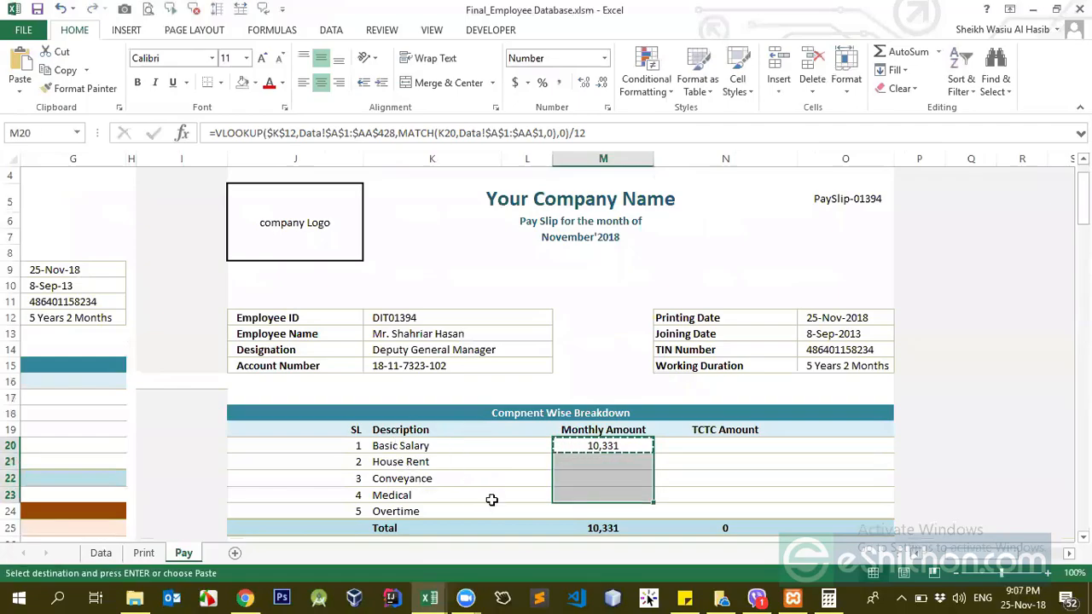
key("Return")
Step: Copy the Overtime monthly amount formula to the Income Tax, Provident Fund and Loan Amount cells M29:M31
scroll(493, 499, "down", 3)
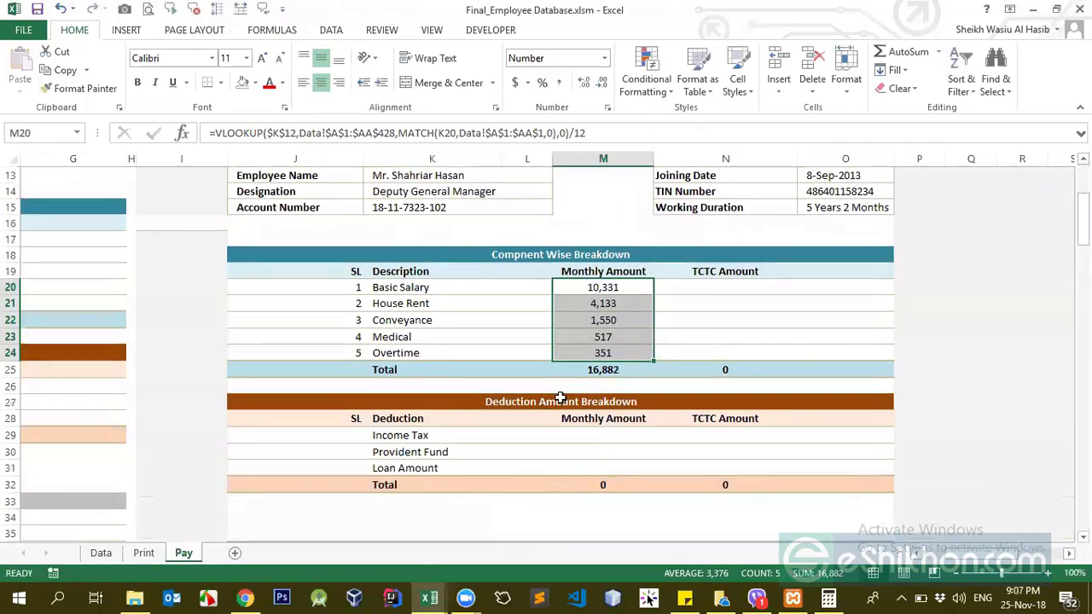
left_click(623, 353)
key("ctrl+c")
left_click(606, 419)
left_click(607, 432)
key("shift+Down")
key("shift+Down")
key("Return")
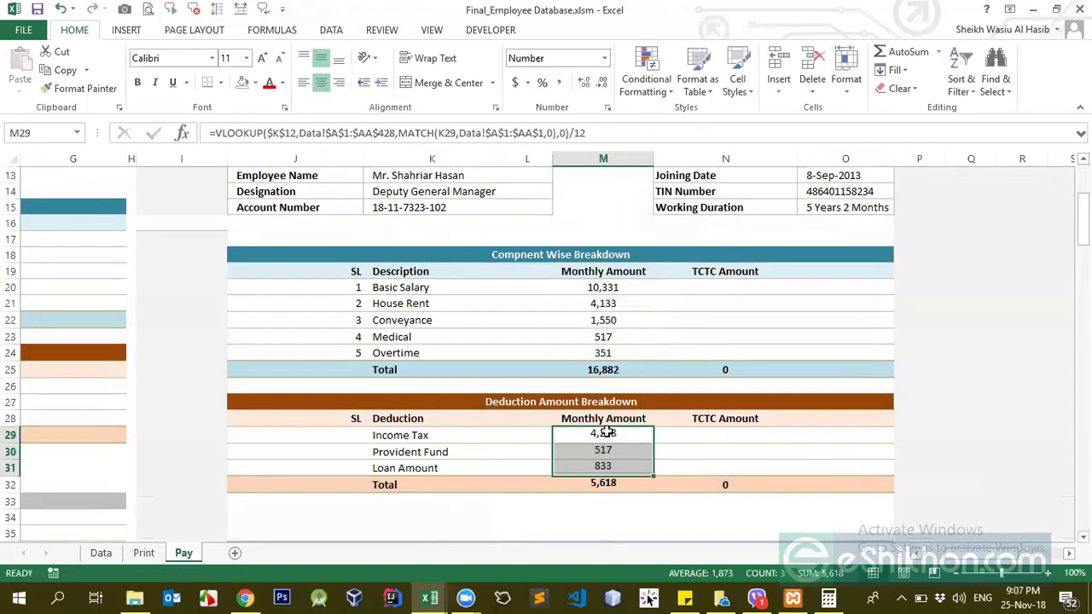
left_click(618, 502)
Step: Review the VLOOKUP and MATCH formulas behind the monthly amounts in the deduction and component tables
left_click(621, 451)
scroll(621, 448, "up", 3)
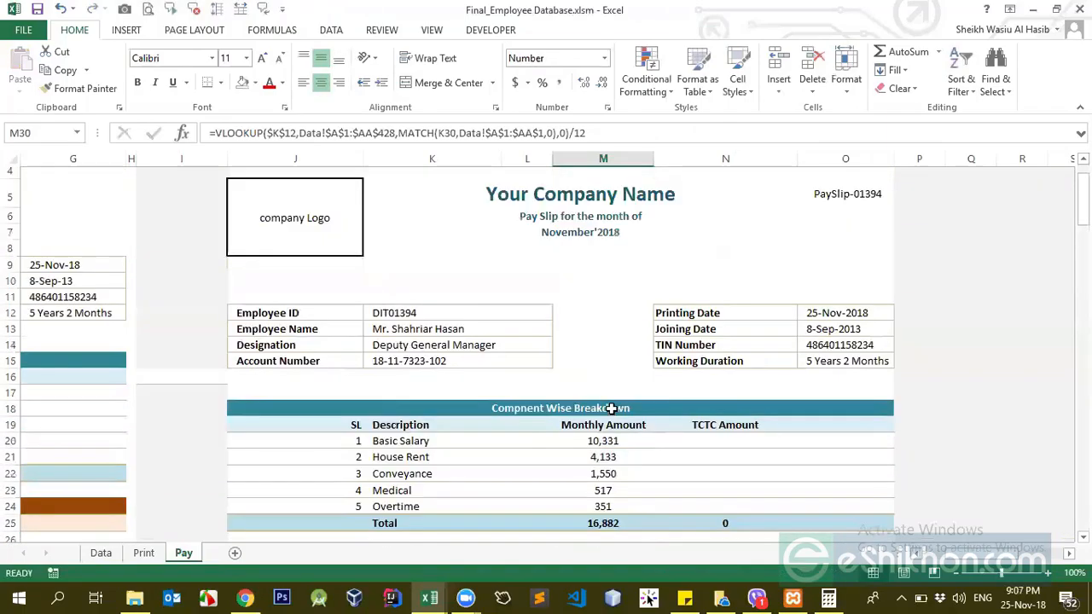
left_click(612, 410)
scroll(611, 418, "down", 4)
scroll(595, 299, "up", 1)
left_click(593, 300)
scroll(593, 299, "up", 1)
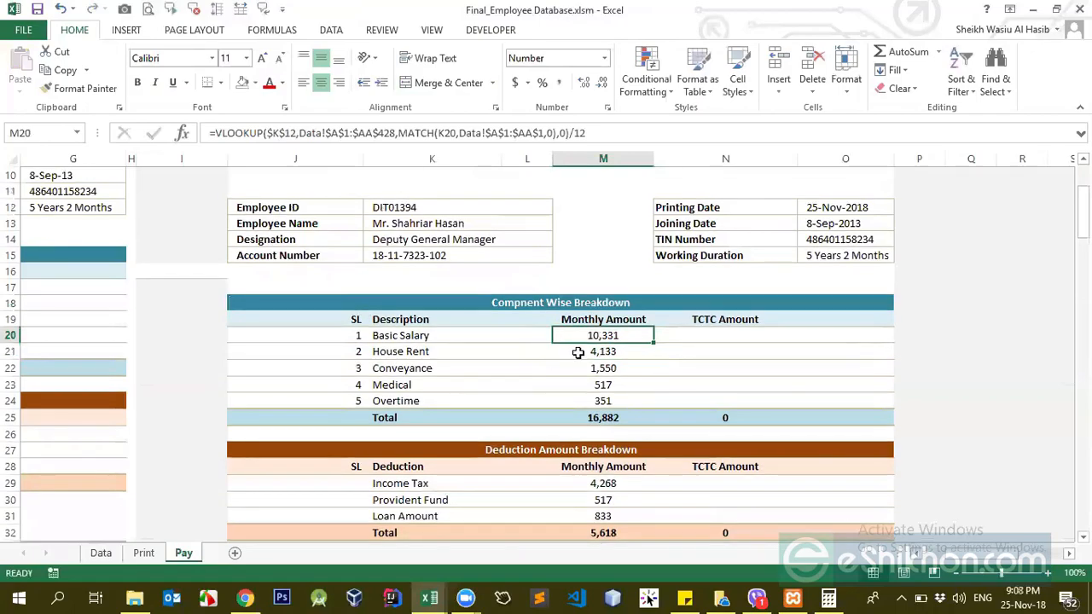
left_click(604, 331)
left_click(612, 385)
mouse_move(604, 339)
left_mouse_down()
mouse_move(609, 401)
mouse_move(606, 336)
left_mouse_up()
Step: Compare the lookup formulas in the employee detail cells K13:K15 with those in the monthly amounts M20:M24
left_click(435, 255)
key("ctrl+Up")
key("ctrl+Down")
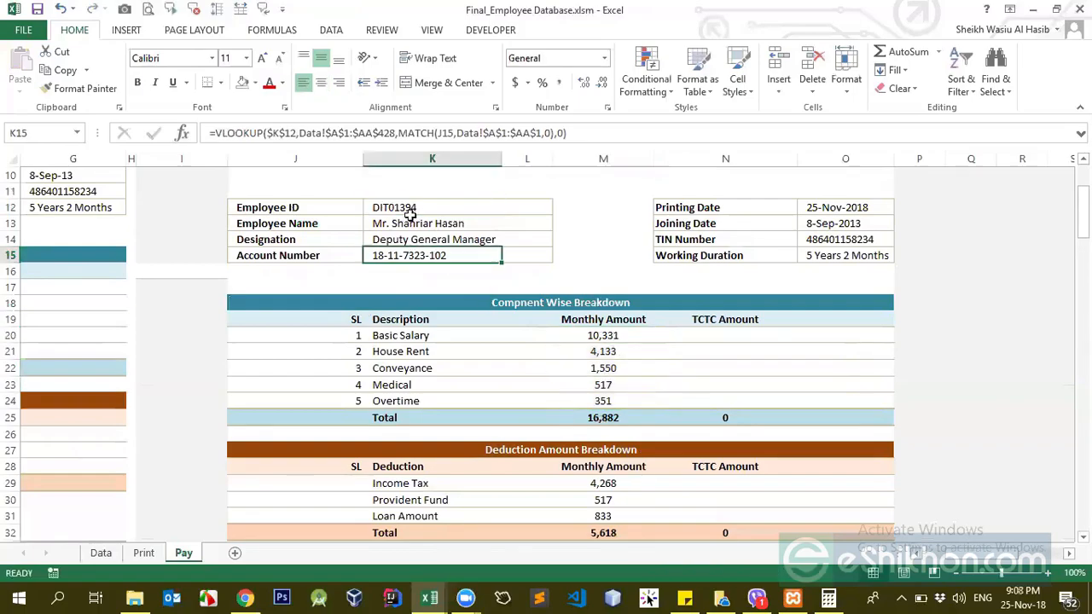
left_click(390, 238)
left_click(411, 209)
left_click(435, 240)
left_click(432, 227)
left_click_drag(429, 235, 438, 249)
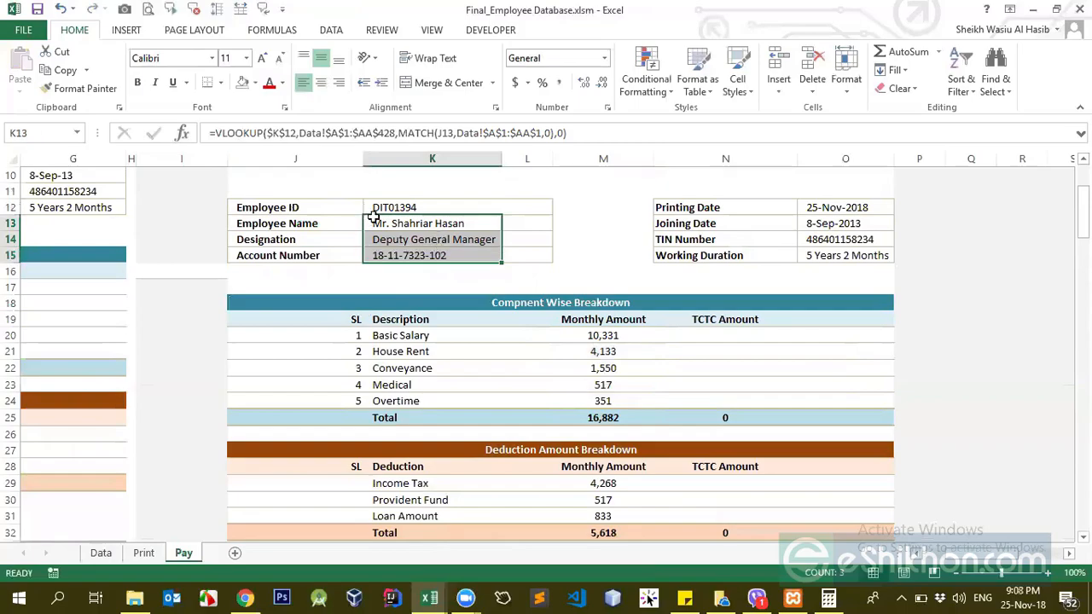
left_click(616, 406)
scroll(616, 406, "down", 1)
left_click_drag(605, 287, 608, 350)
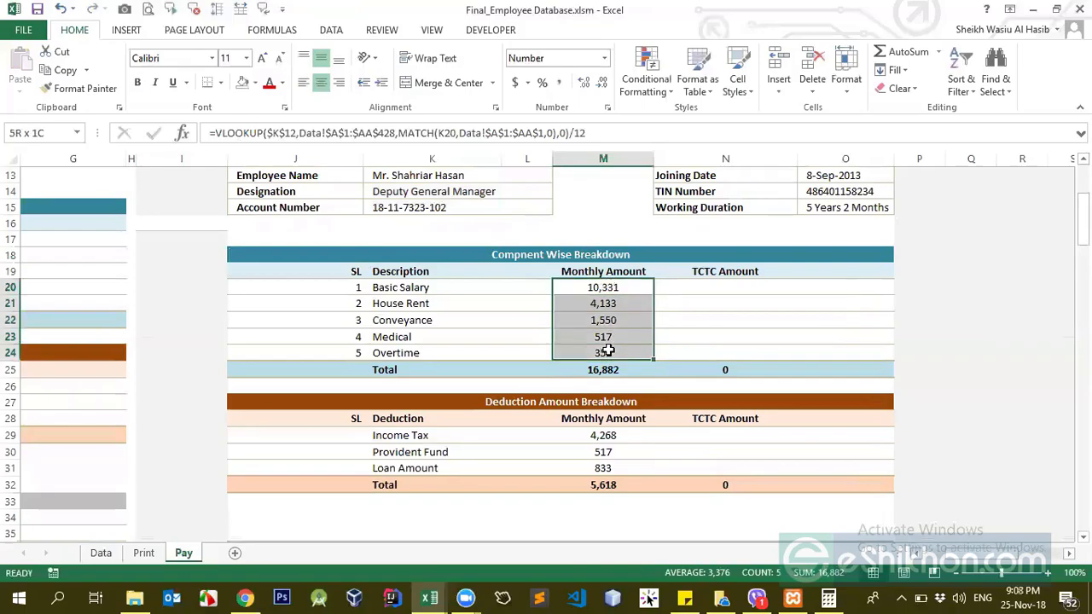
left_click(245, 597)
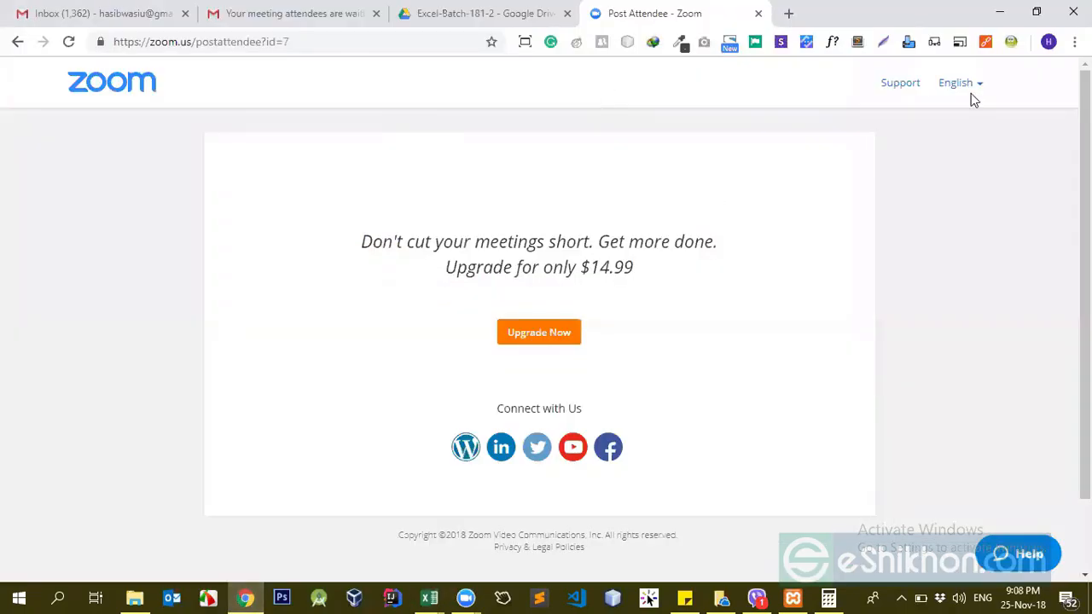
left_click(1000, 13)
left_click(616, 303)
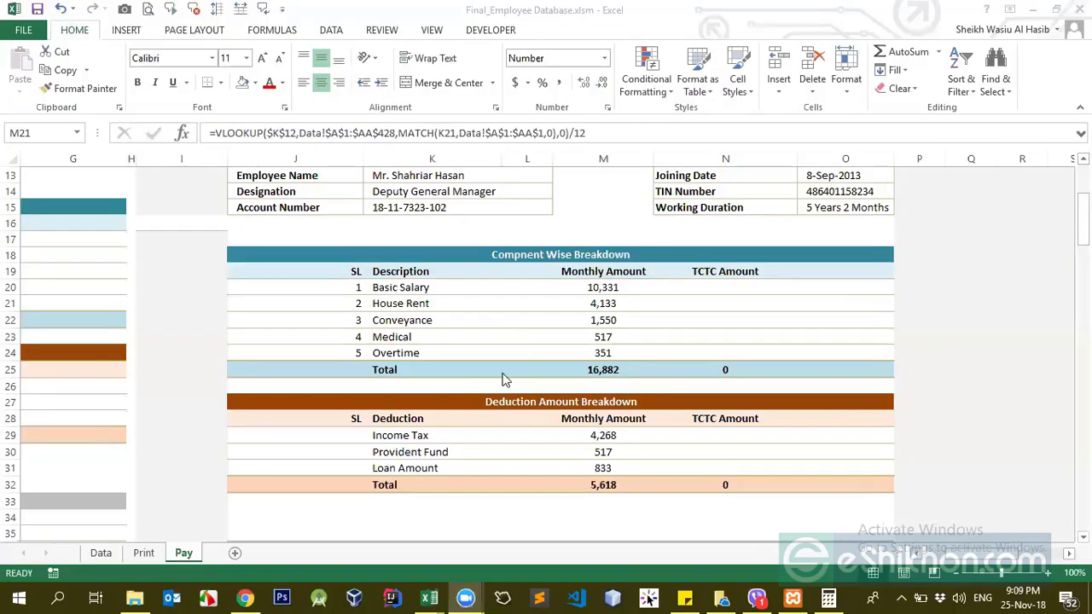
left_click(493, 334)
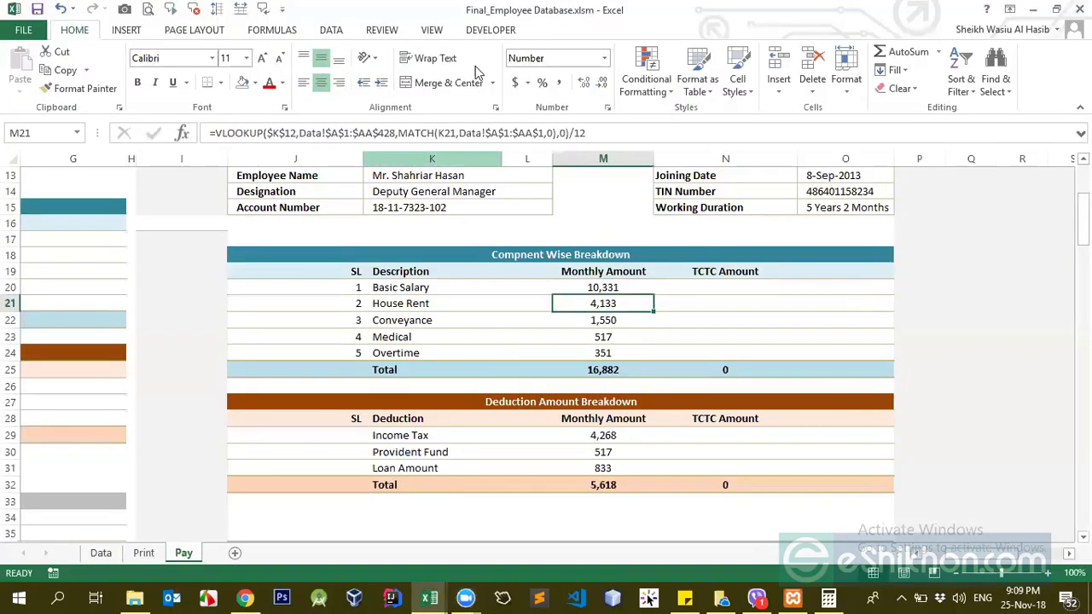
Step: Recheck the formulas in the monthly amounts M20:M24 and employee details K13:K15, and examine the payslip header
left_click(404, 353)
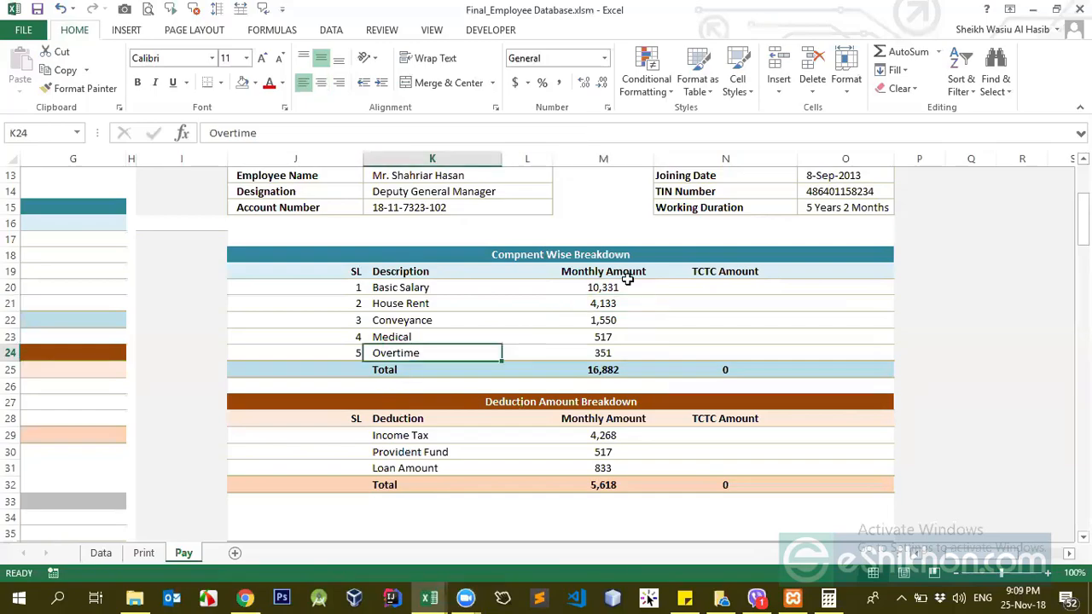
scroll(597, 406, "up", 3)
scroll(597, 406, "down", 1)
left_click(615, 384)
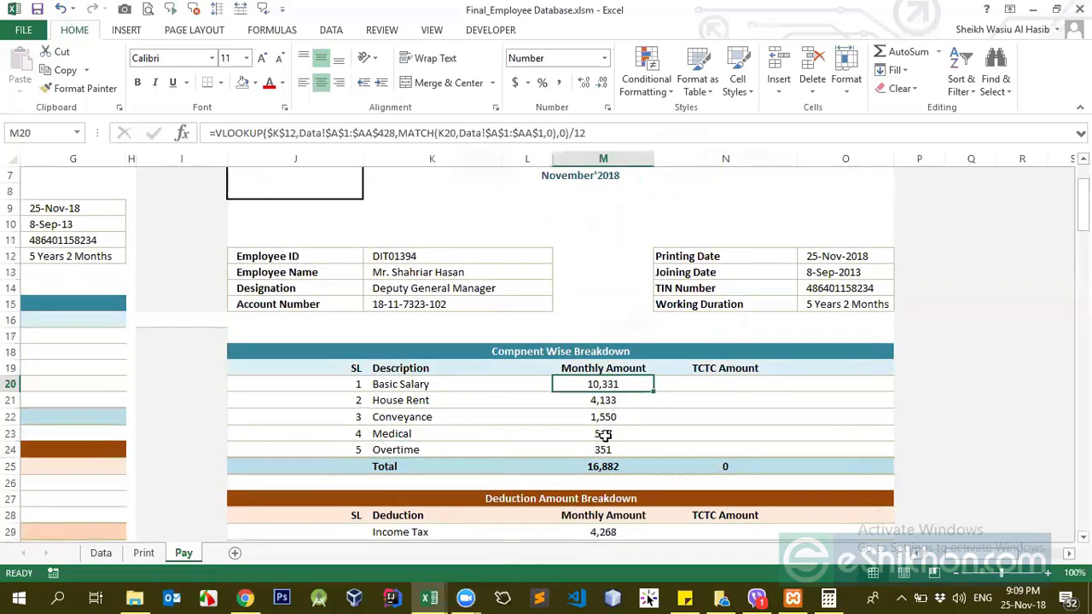
left_click(605, 418)
left_click_drag(606, 384, 602, 448)
left_click(606, 389)
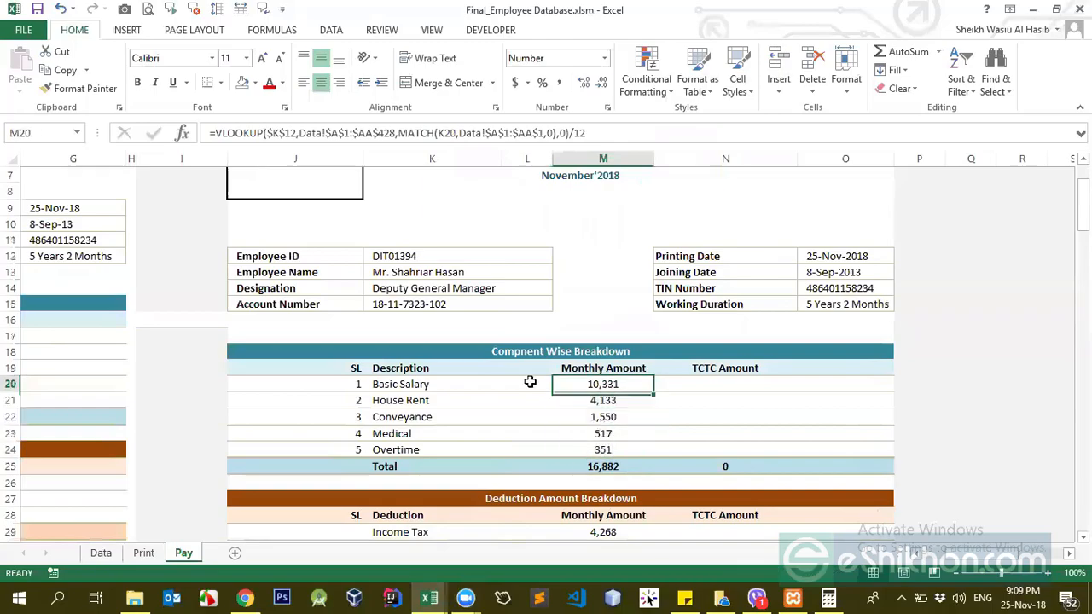
left_click(555, 333)
left_click(397, 276)
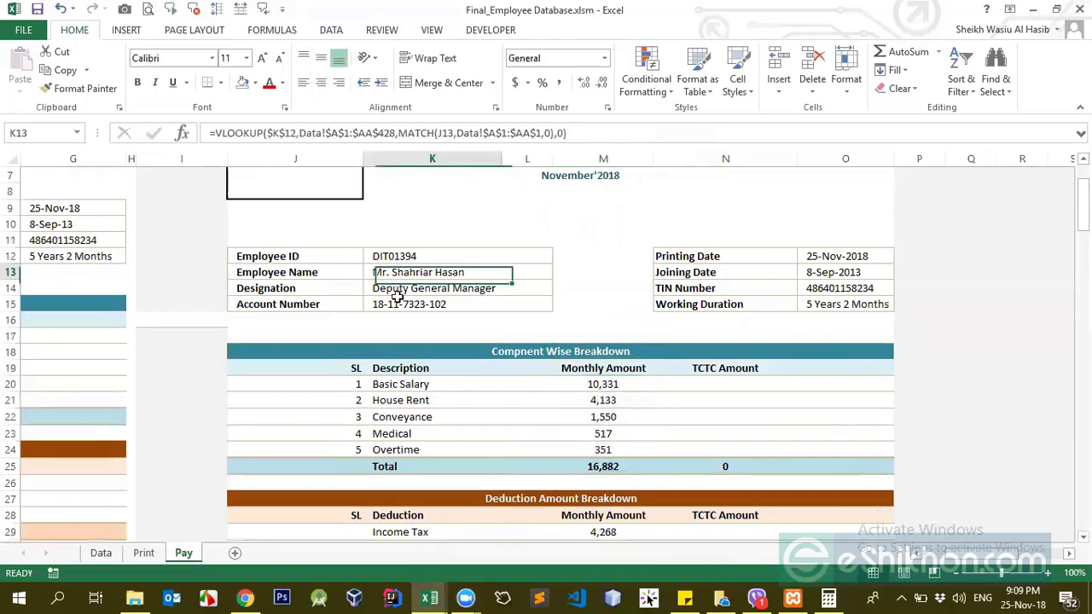
left_click_drag(396, 287, 394, 304)
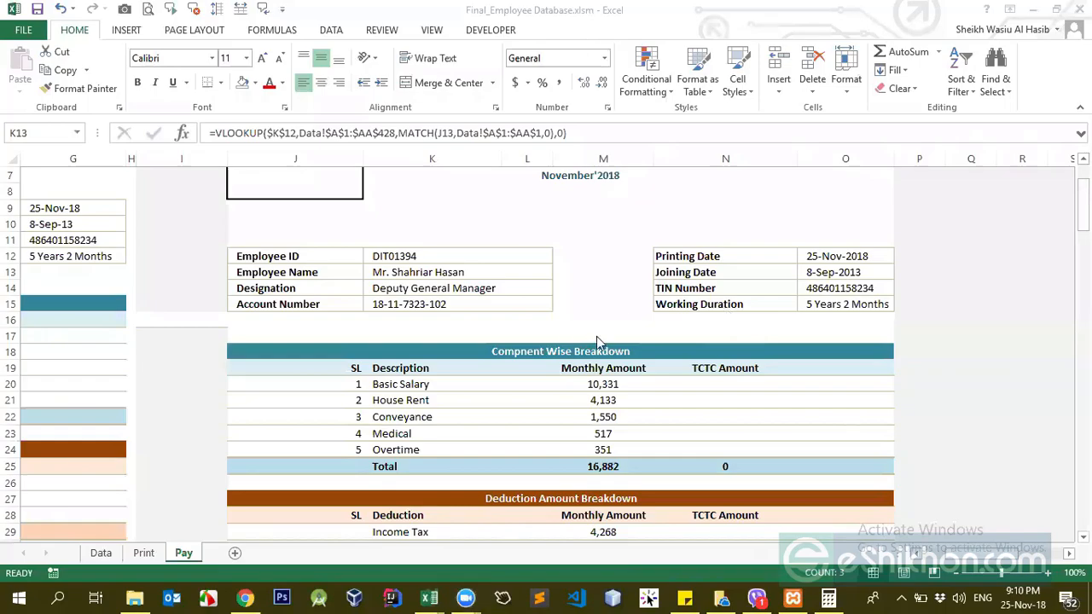
left_click(476, 291)
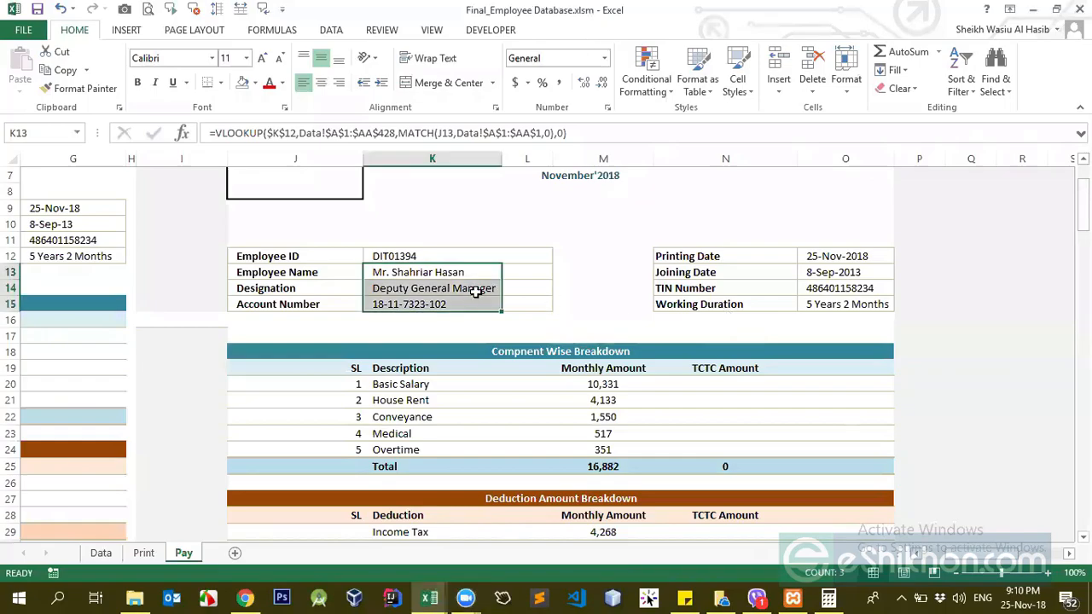
scroll(294, 319, "up", 2)
left_click(275, 308)
left_click(584, 302)
left_click(682, 313)
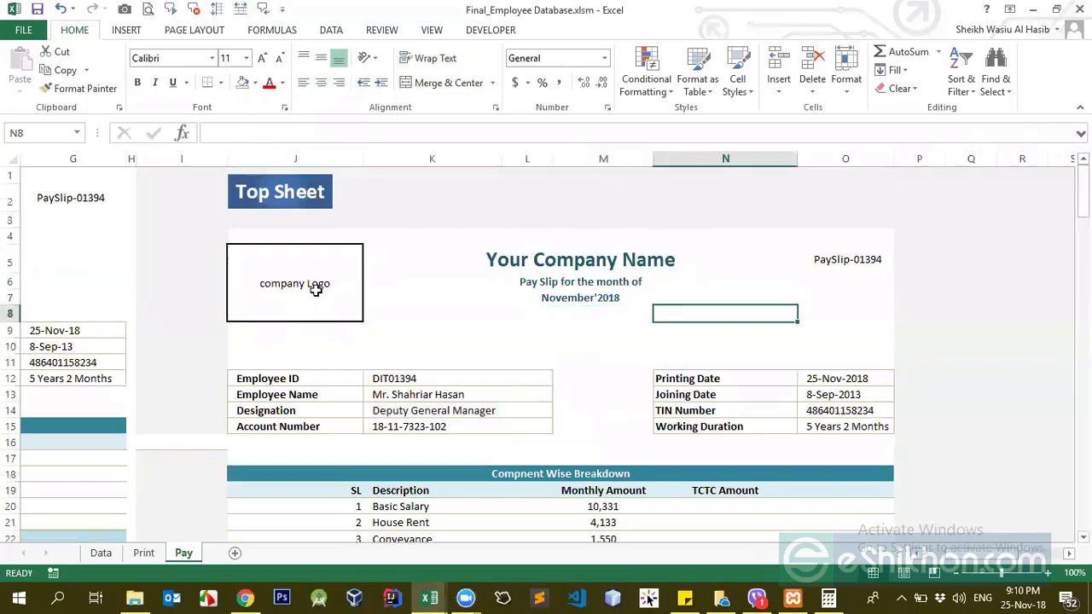
Step: Insert the picture 658780.jpg from the Desktop folder at the company logo cell J5
left_click(309, 298)
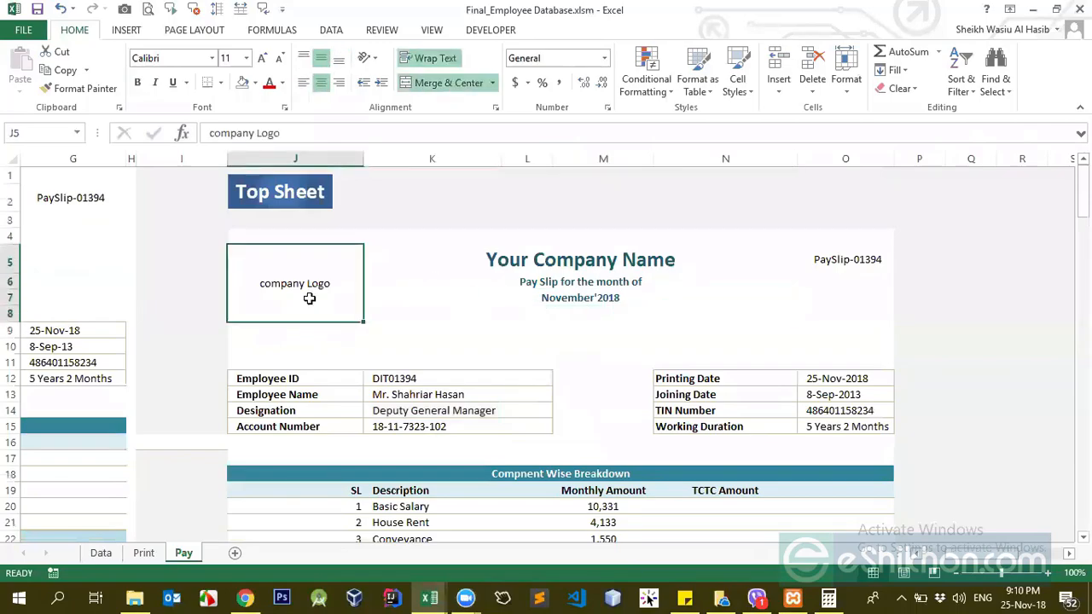
left_click(125, 30)
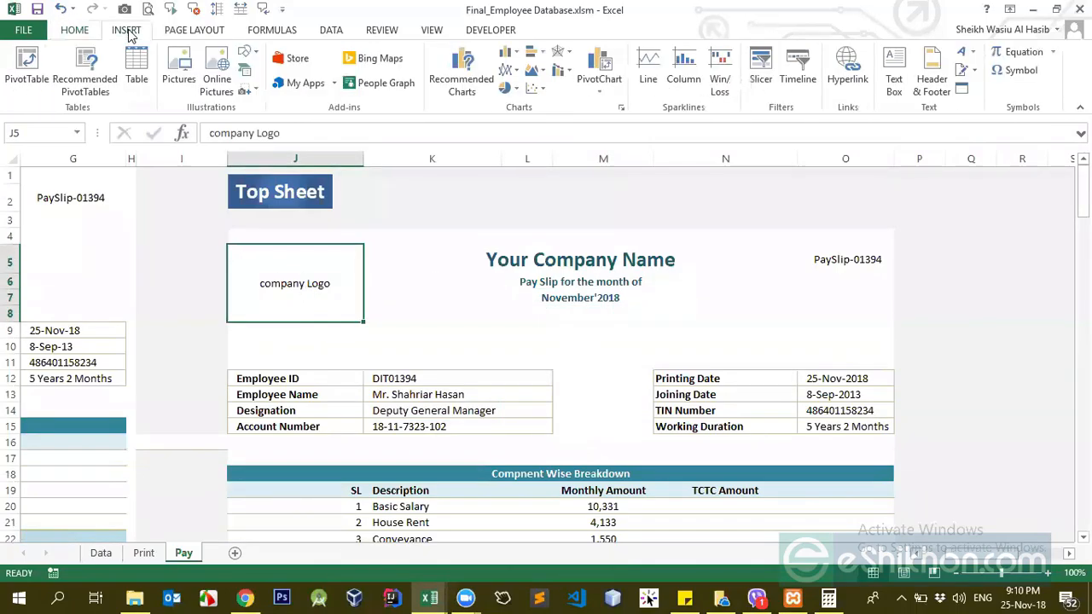
left_click(247, 52)
key("Escape")
left_click(179, 70)
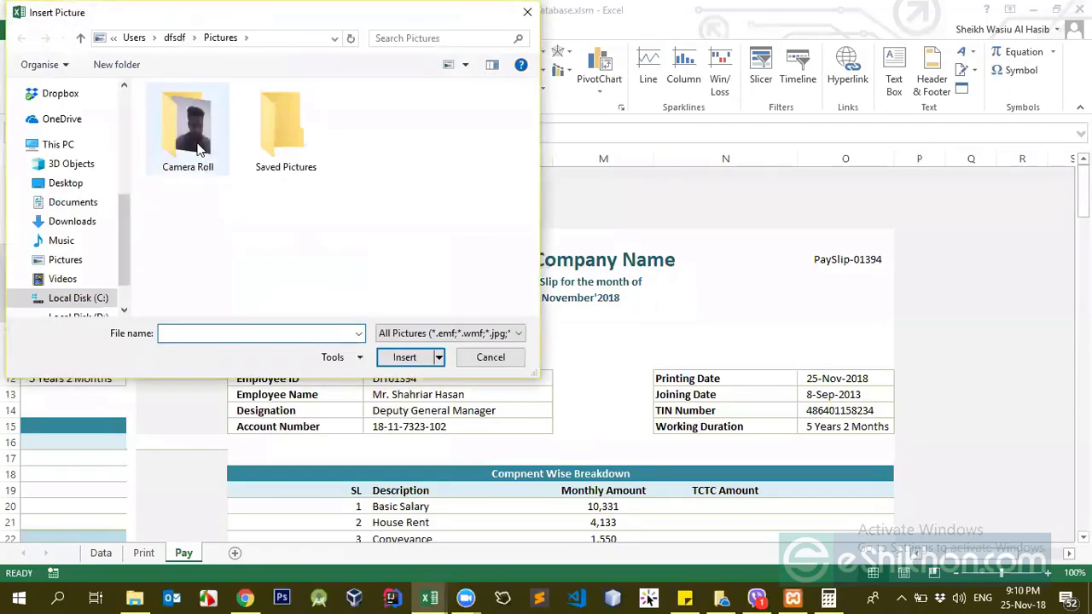
double_click(186, 128)
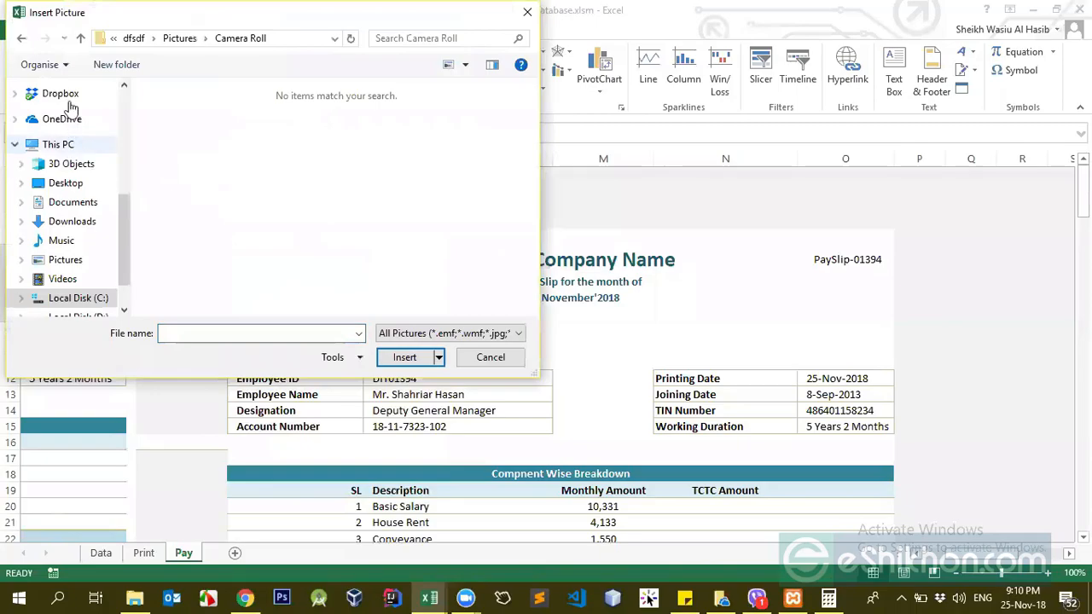
left_click(74, 183)
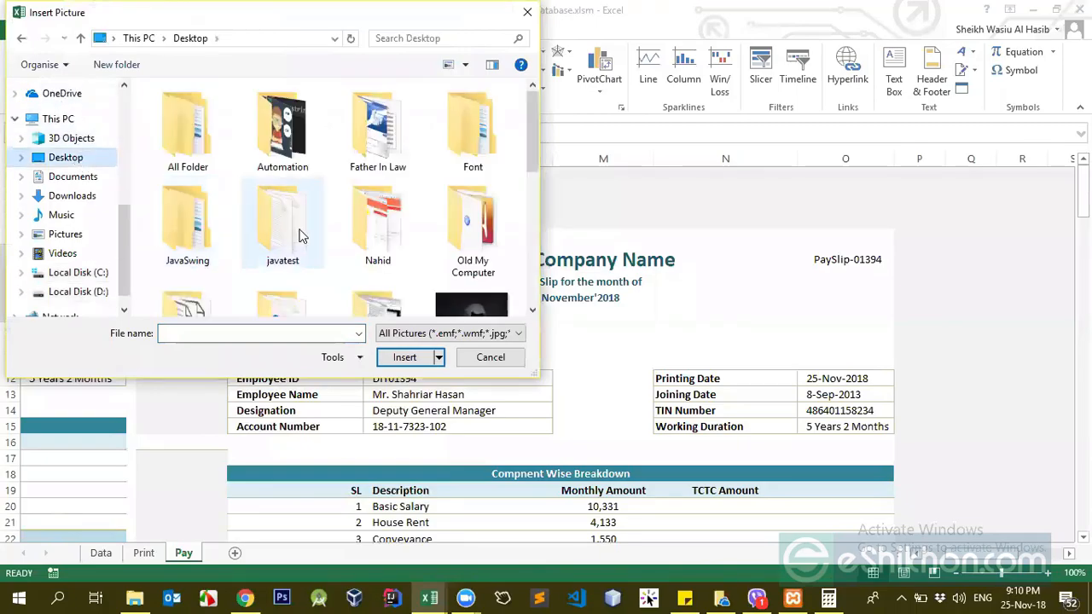
left_click(436, 290)
scroll(427, 286, "down", 2)
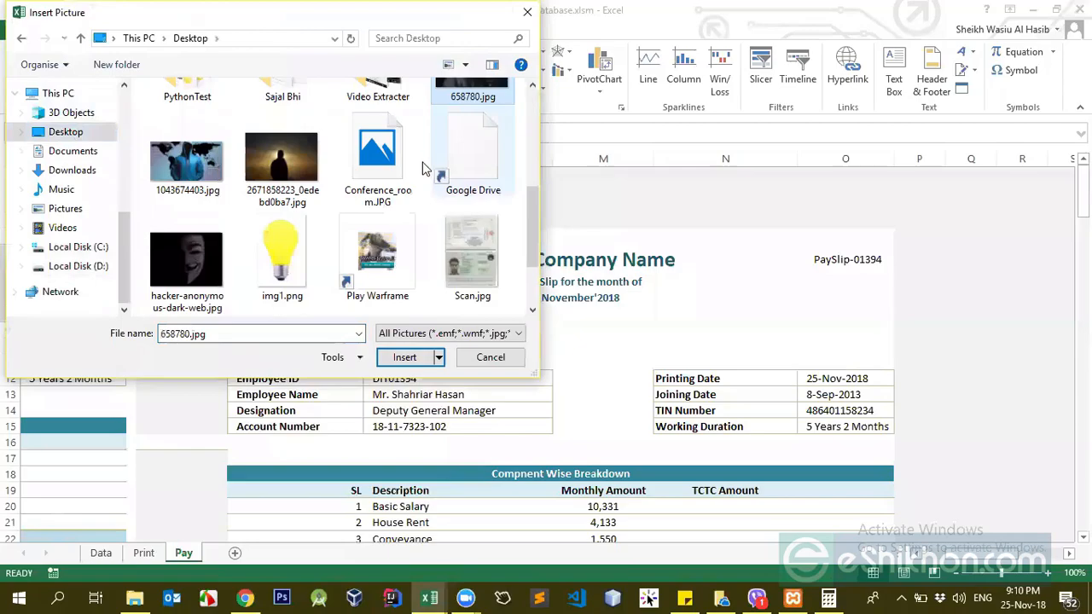
scroll(409, 273, "up", 2)
scroll(393, 256, "down", 1)
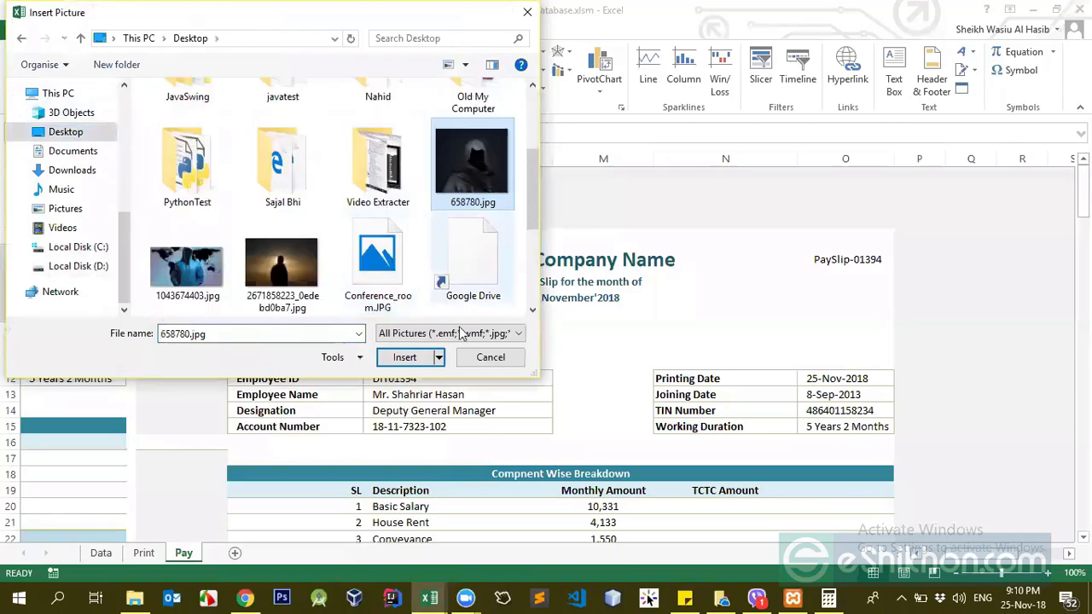
left_click(413, 357)
Step: Resize the inserted picture to about 1.03 inches high and 1.8 inches wide to fit the company logo box
scroll(665, 408, "down", 3)
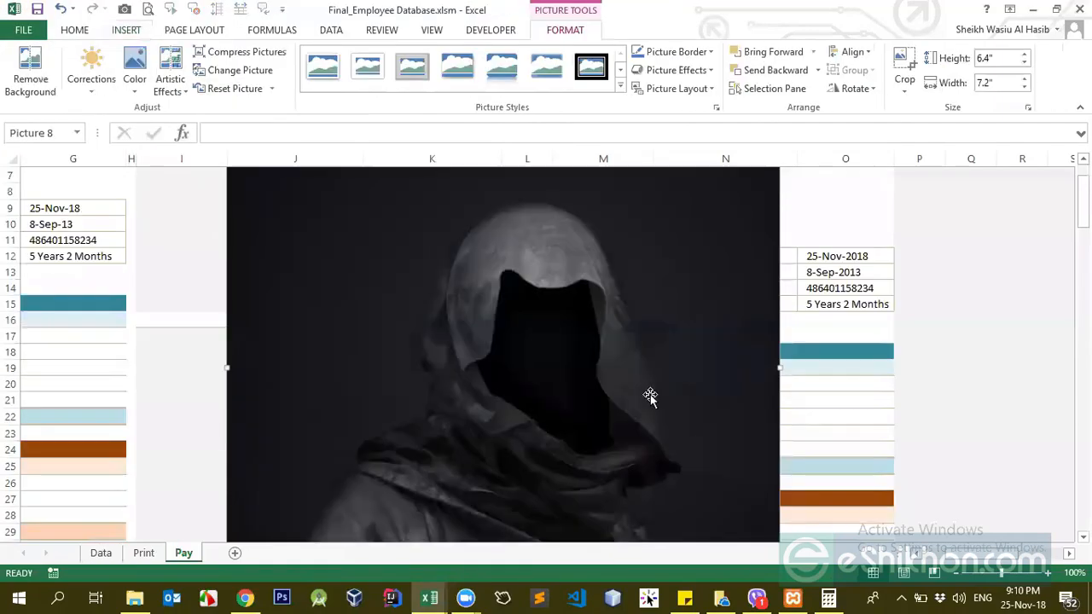
scroll(683, 392, "down", 2)
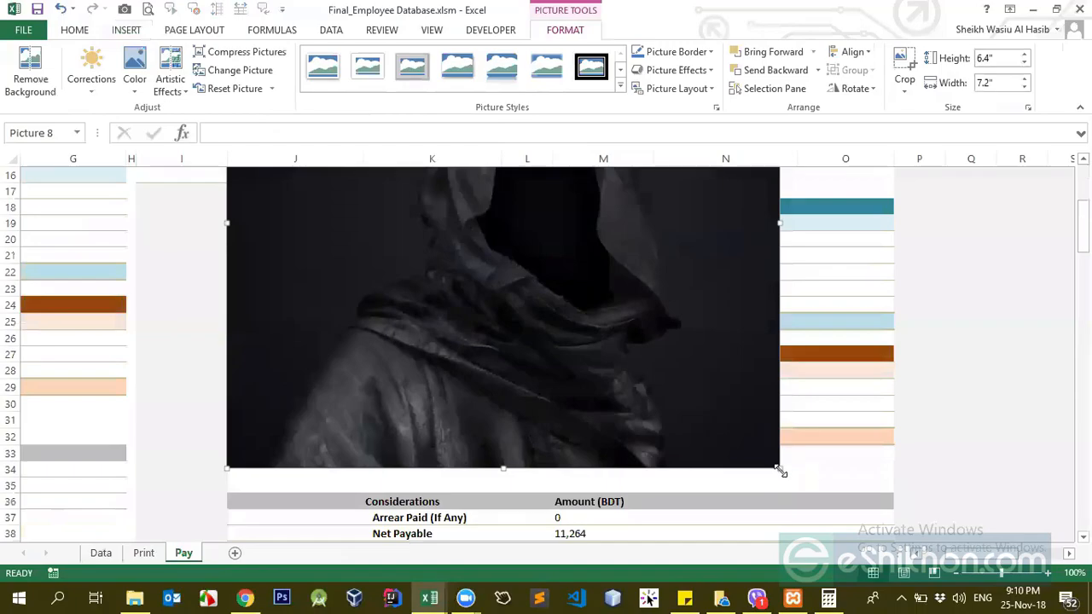
left_click_drag(778, 468, 478, 209)
scroll(434, 356, "up", 4)
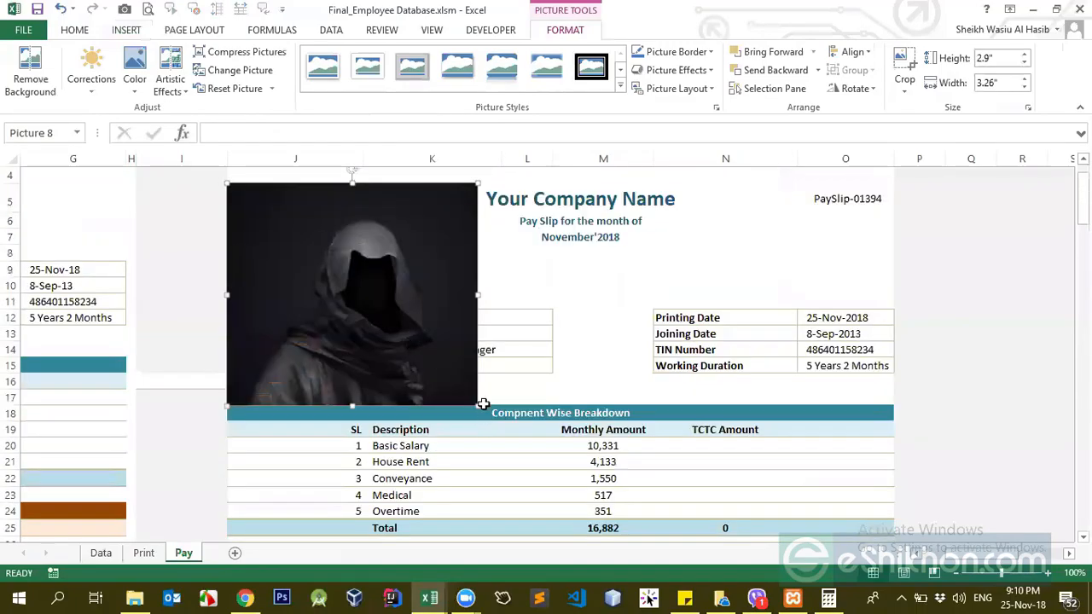
left_click_drag(481, 407, 319, 265)
left_click_drag(332, 224, 365, 223)
mouse_move(293, 262)
left_mouse_down()
mouse_move(290, 253)
mouse_move(294, 262)
left_mouse_up()
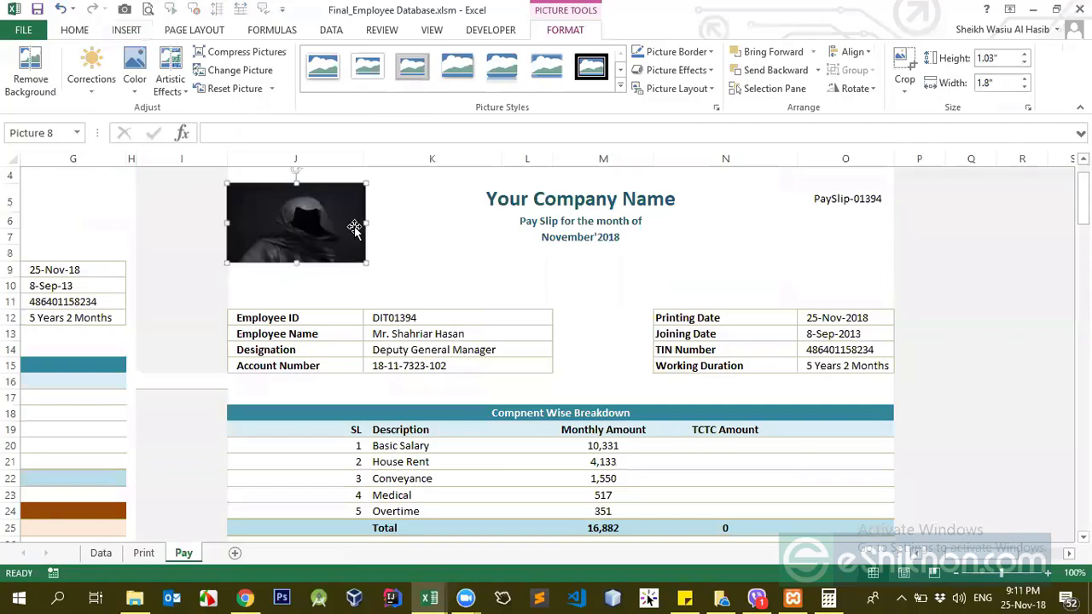
Step: Replace the company name heading in K5 with "Eshikhon"
double_click(560, 201)
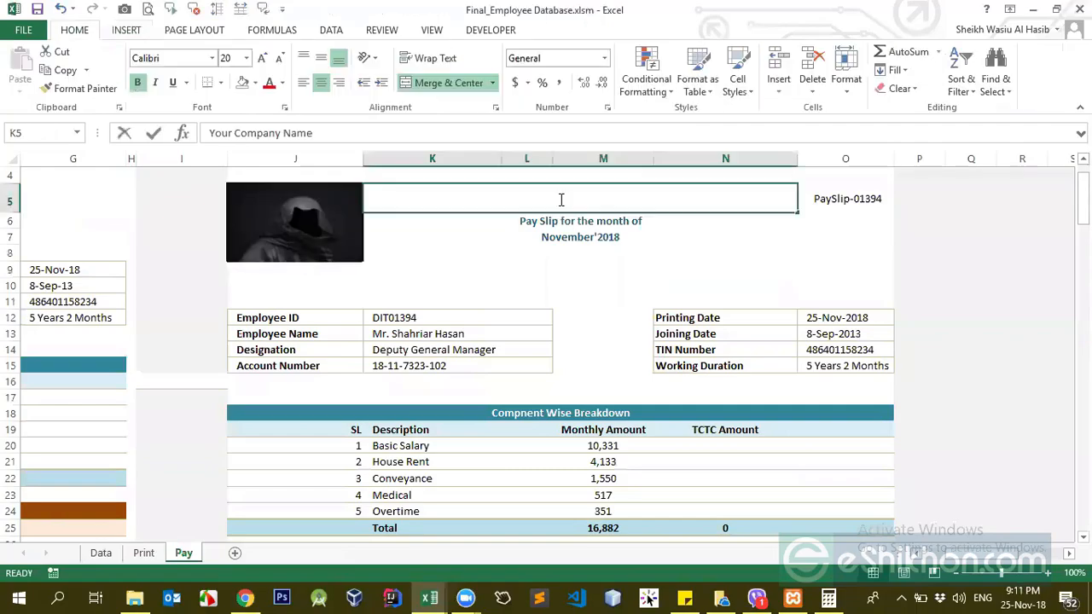
left_click_drag(491, 198, 710, 198)
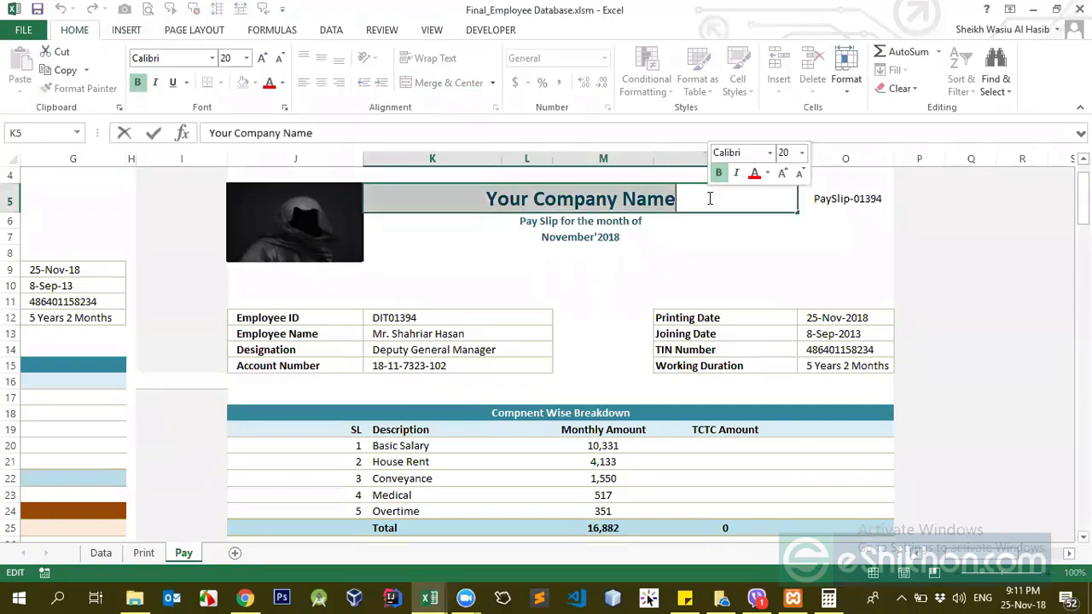
type("Eh")
key("BackSpace")
type("shikhon")
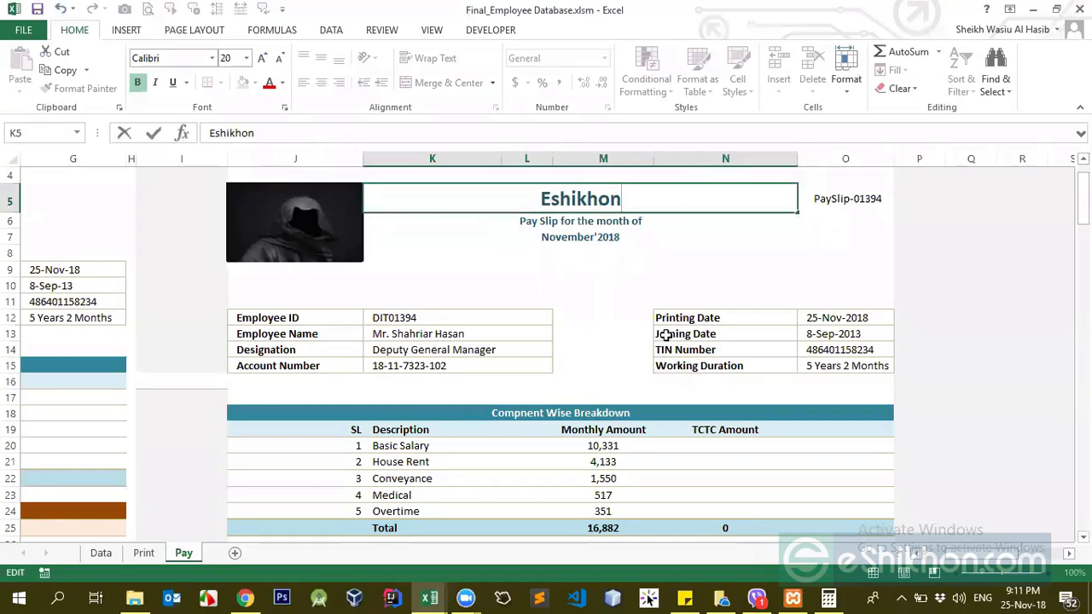
left_click(655, 304)
left_click(563, 201)
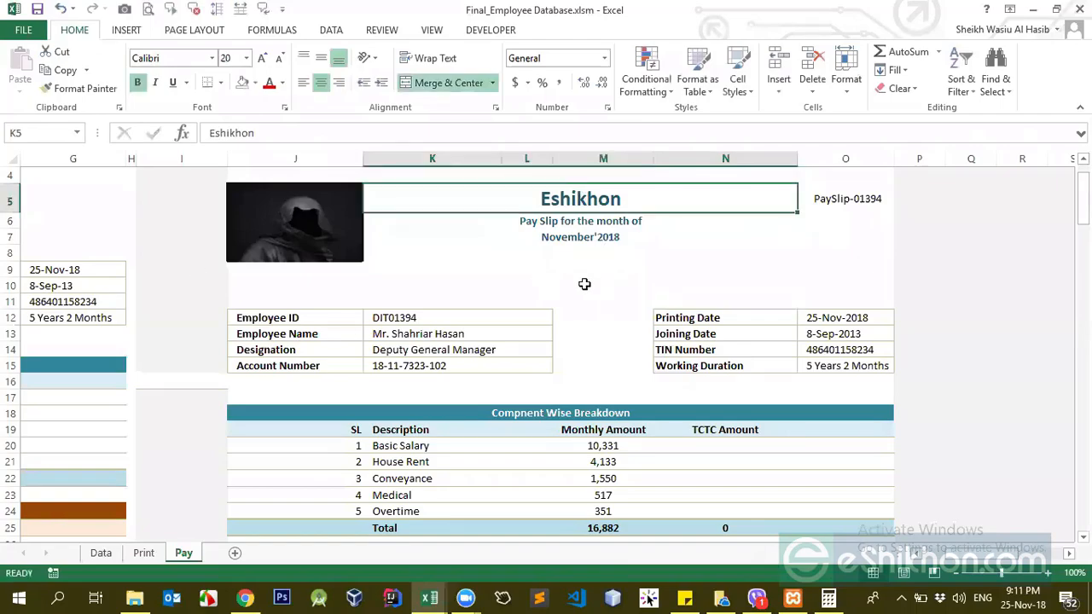
Step: Undo the company name change in the payslip heading
key("ctrl+z")
scroll(504, 364, "down", 5)
scroll(503, 365, "up", 5)
scroll(503, 366, "up", 1)
left_click(510, 329)
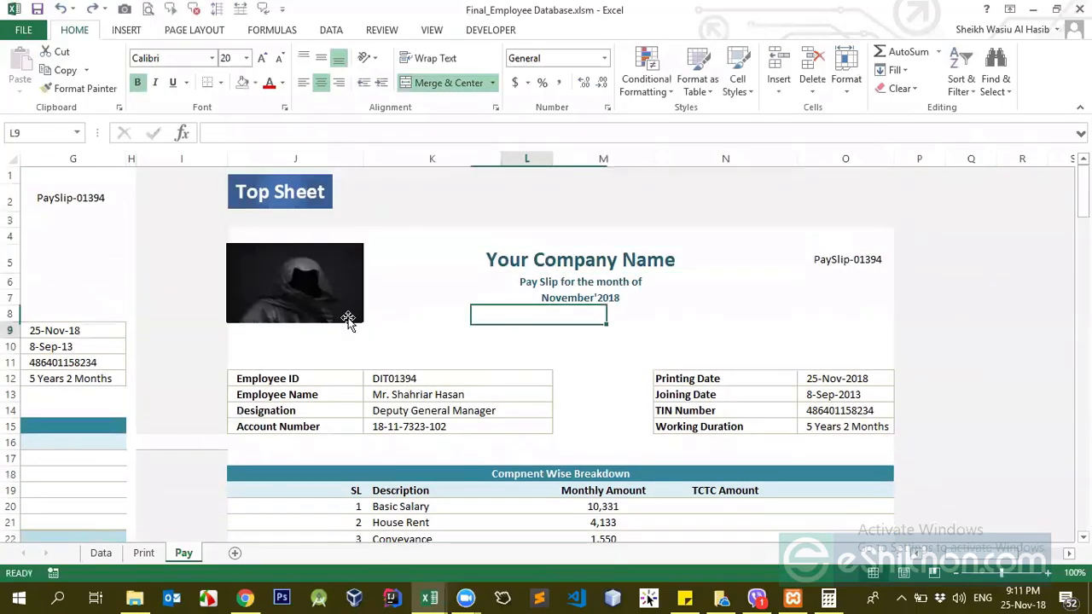
Step: Delete the inserted picture from the company logo box
left_click(462, 258)
left_click(286, 294)
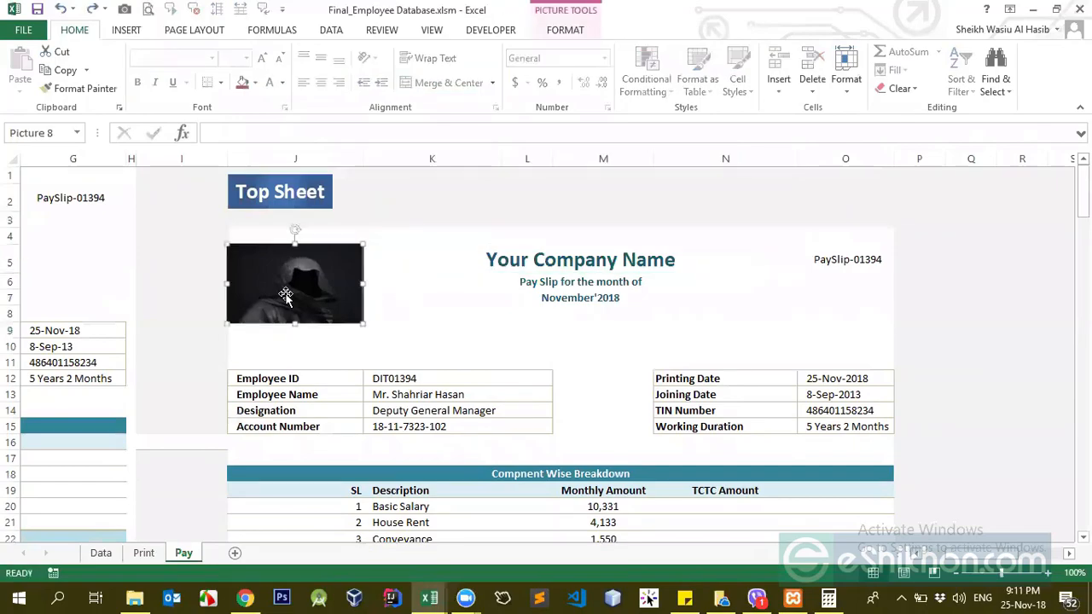
key("Delete")
left_click(412, 300)
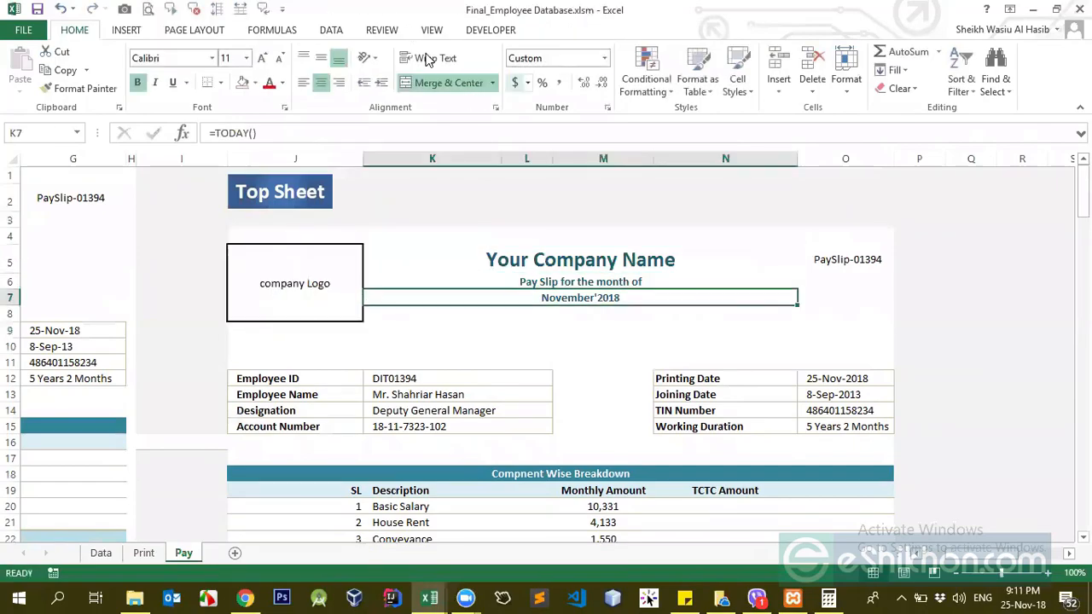
scroll(429, 60, "down", 1)
scroll(486, 338, "down", 2)
scroll(487, 341, "down", 1)
scroll(487, 347, "up", 3)
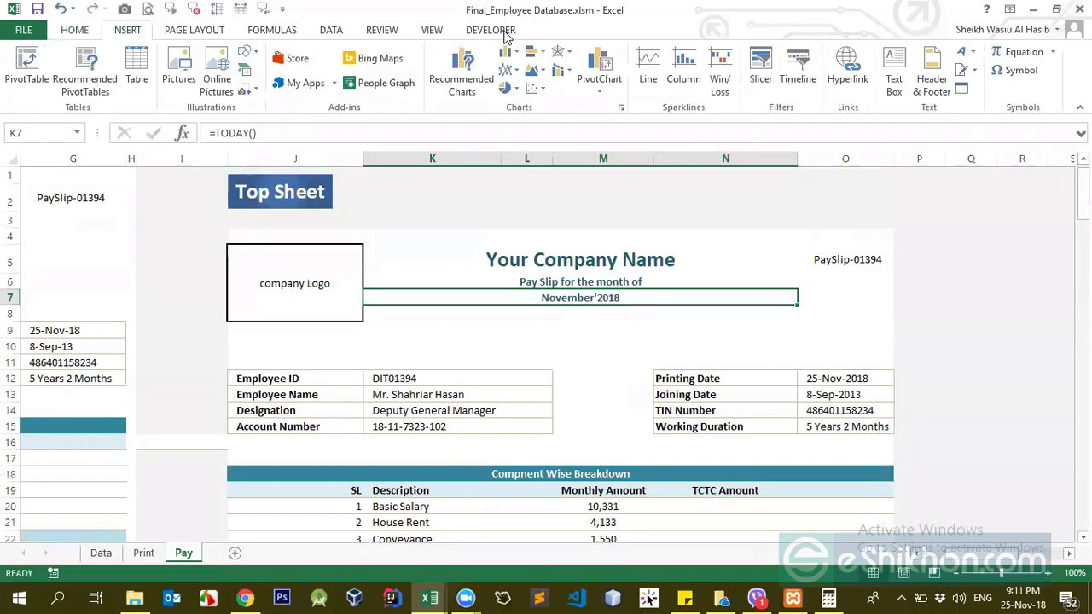